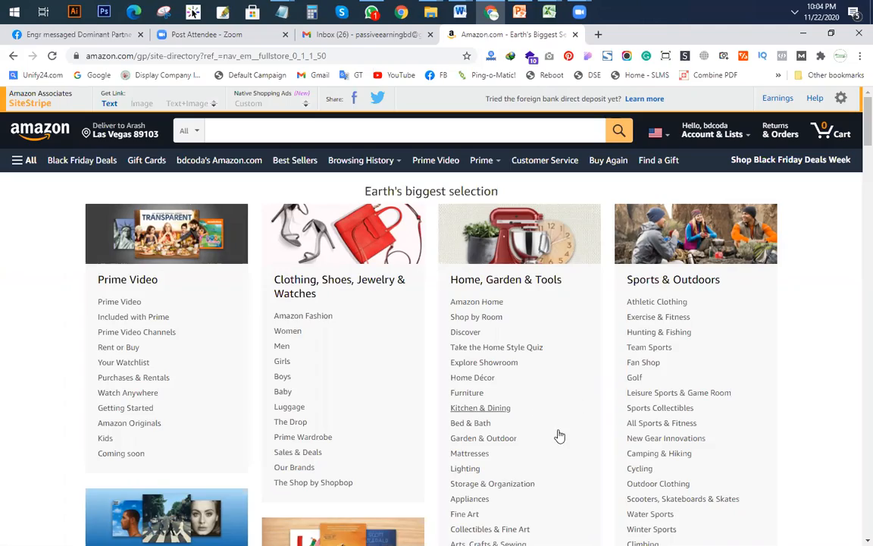
scroll(559, 434, "down", 7)
scroll(398, 324, "down", 10)
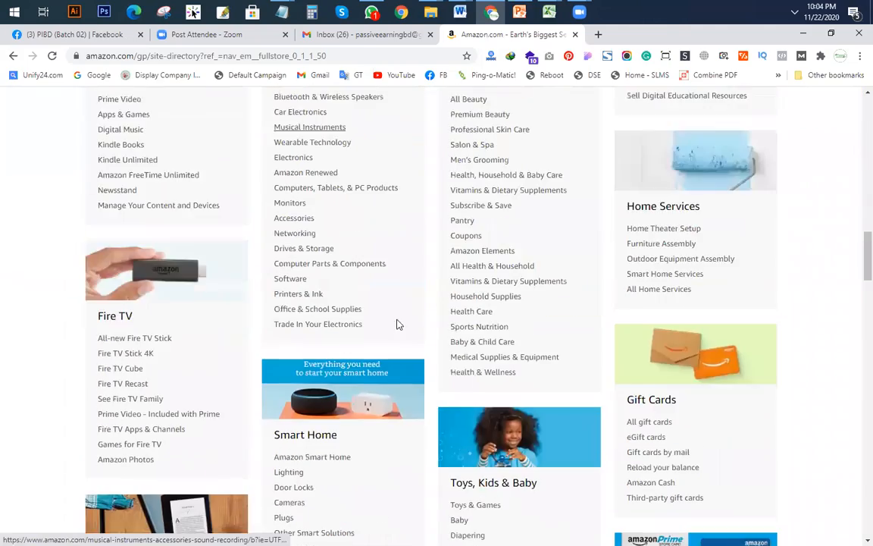
scroll(388, 374, "up", 12)
scroll(387, 374, "up", 5)
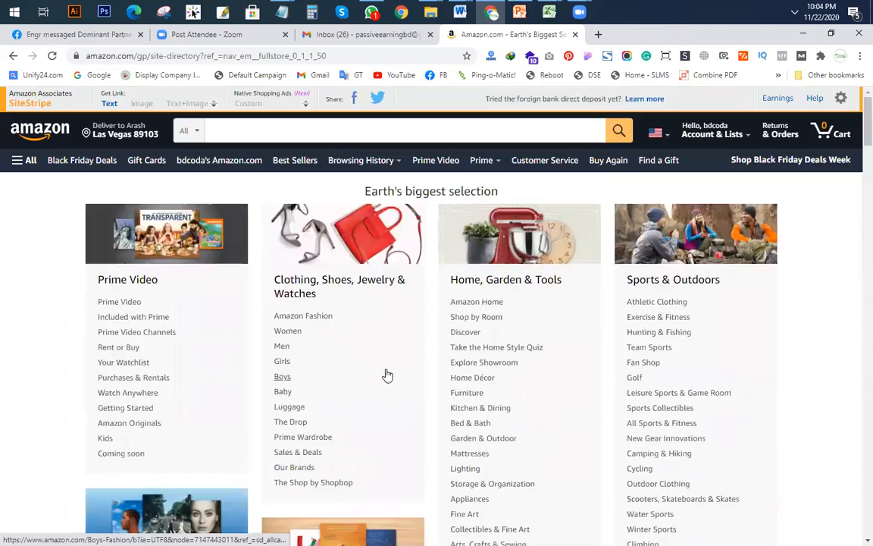
scroll(398, 376, "down", 6)
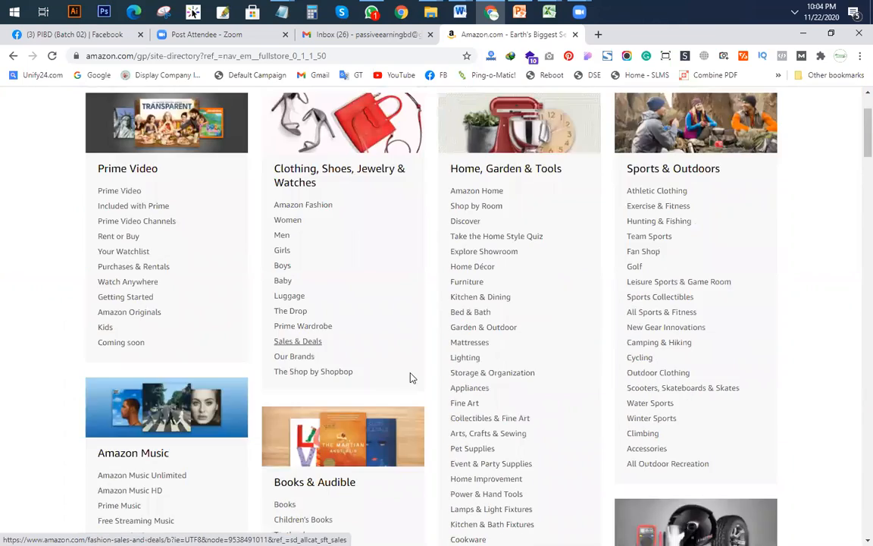
scroll(467, 300, "down", 3)
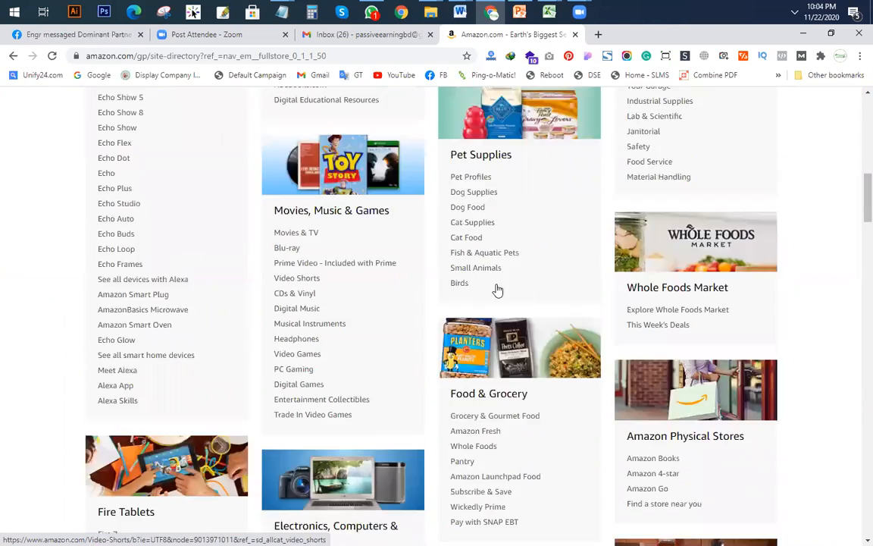
scroll(499, 292, "up", 6)
scroll(530, 313, "down", 4)
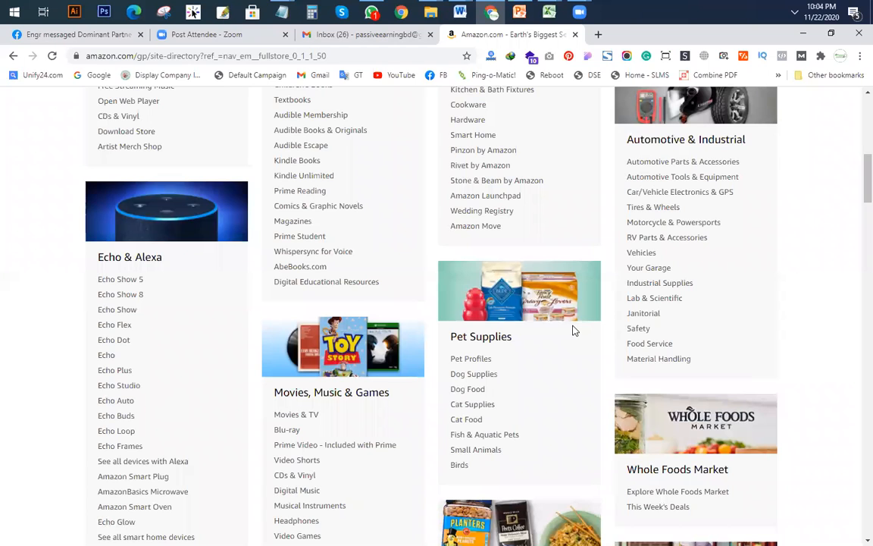
scroll(573, 330, "up", 10)
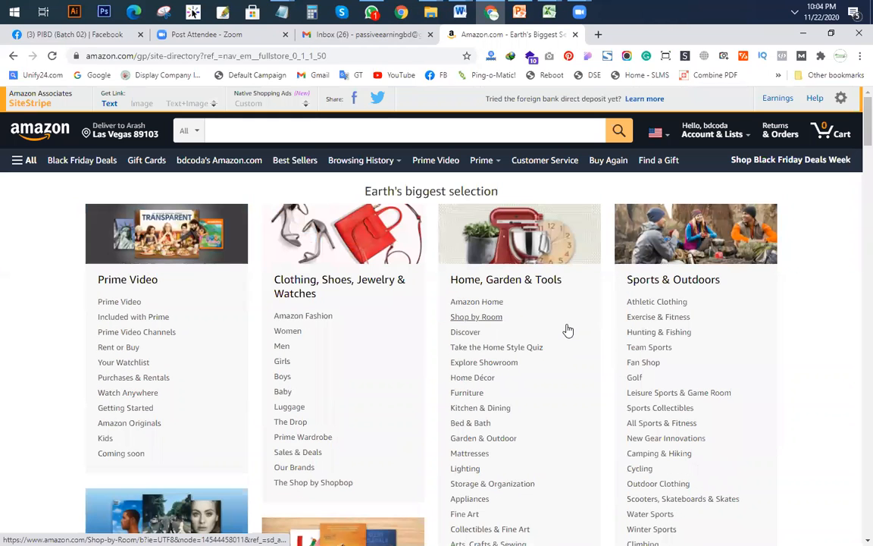
Step: Search Amazon for 'beauty' using the suggested term and glance over the results
left_click(243, 128)
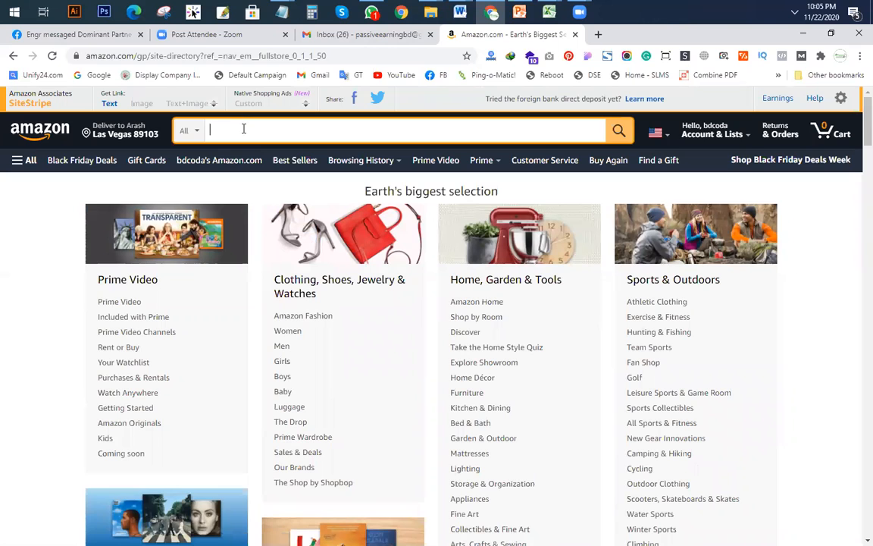
type("beauty")
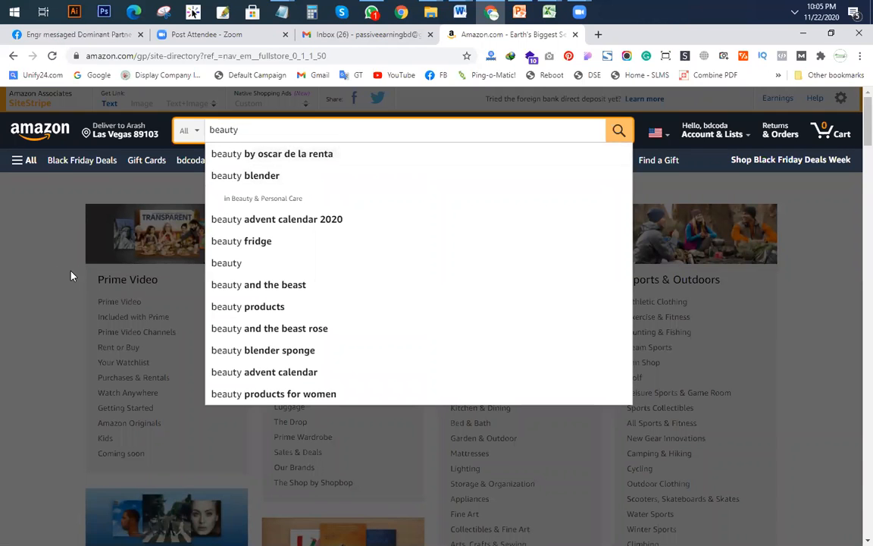
left_click(231, 262)
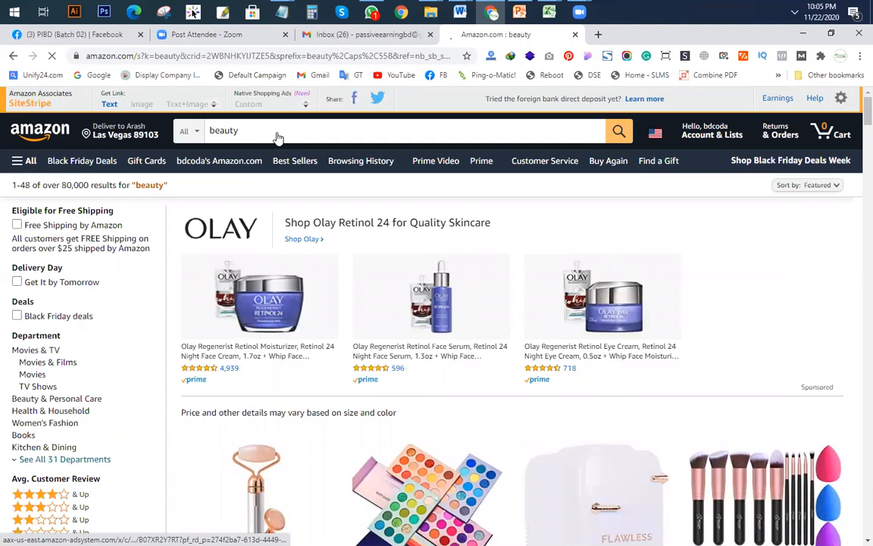
scroll(273, 135, "down", 3)
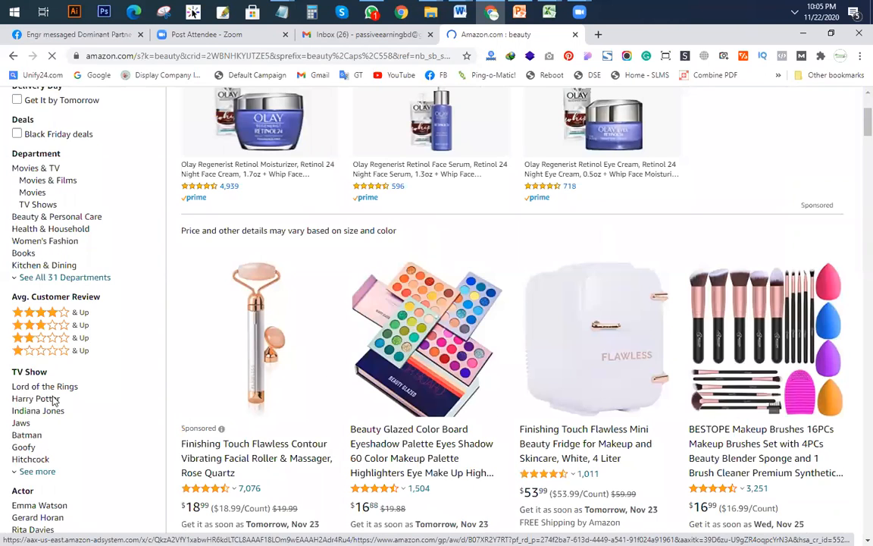
scroll(38, 333, "up", 2)
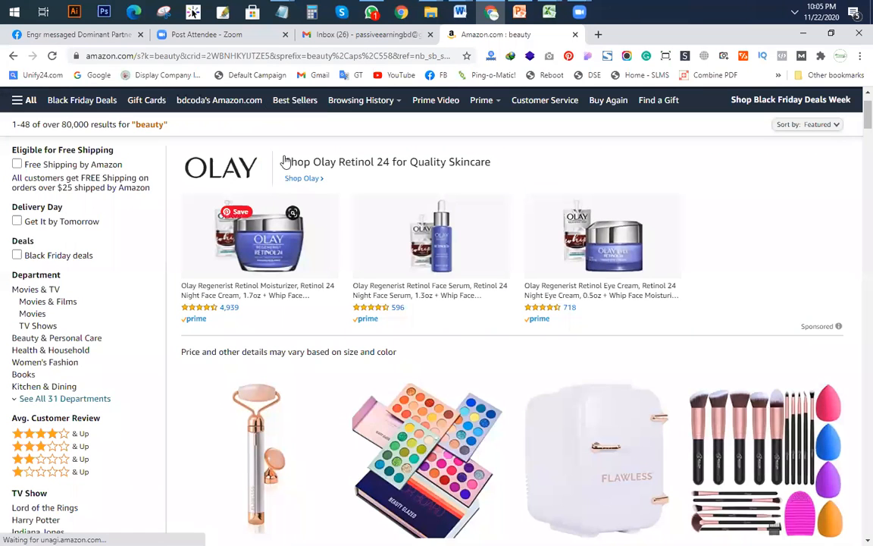
scroll(285, 160, "up", 1)
Step: Replace the query with 'perf' and run the suggested 'perfume' search
left_click_drag(255, 129, 189, 132)
type("perf")
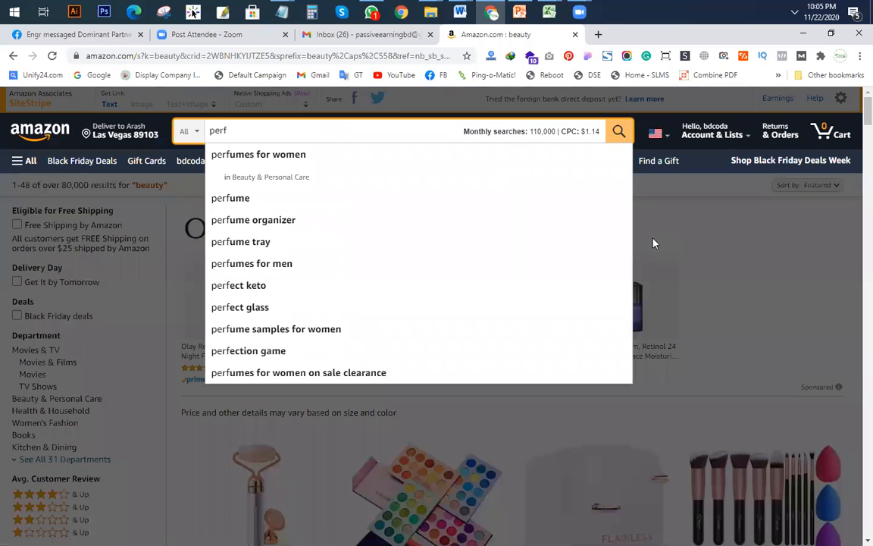
left_click(263, 200)
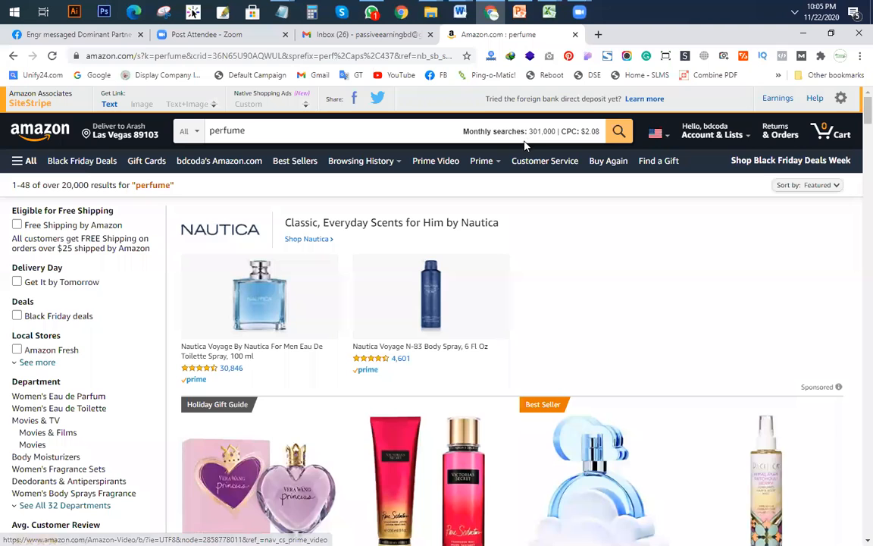
left_click(248, 133)
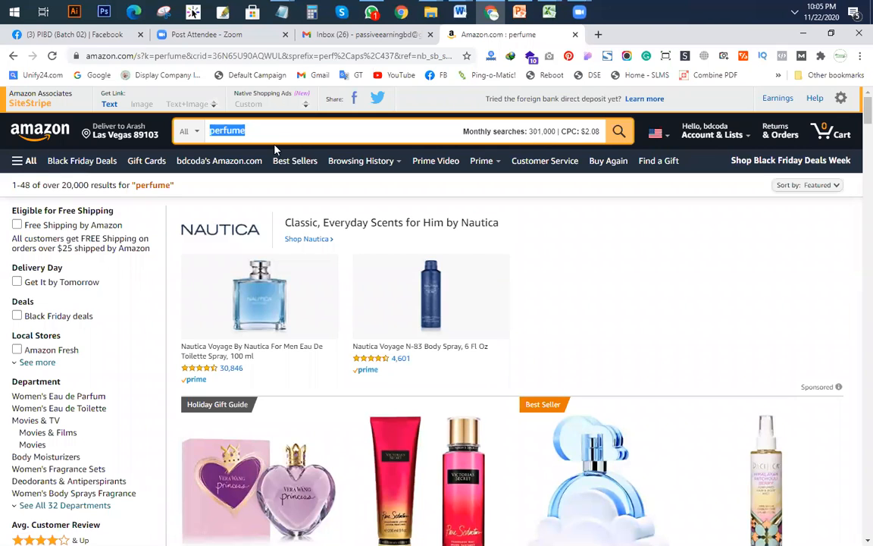
Step: Open Google Trends in a new tab and chart US interest in 'perfume' for the past 12 months
left_click(598, 35)
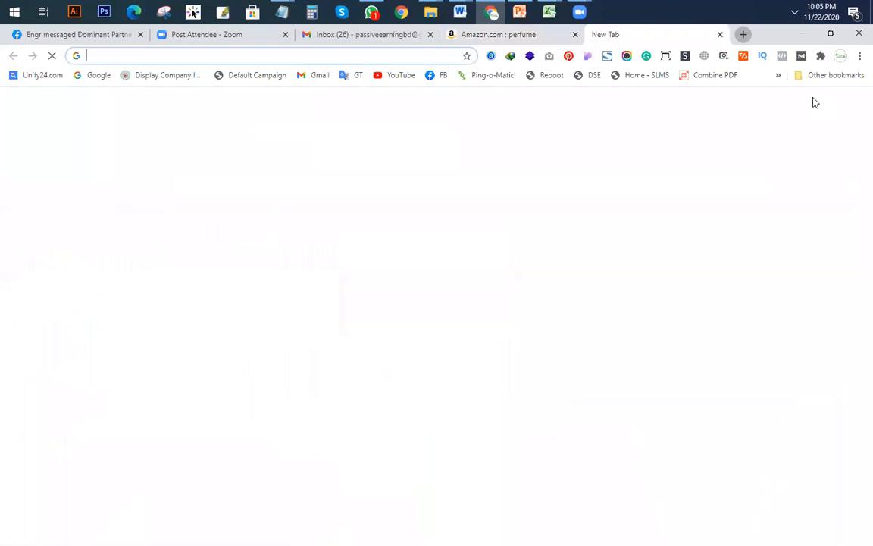
type("google tren")
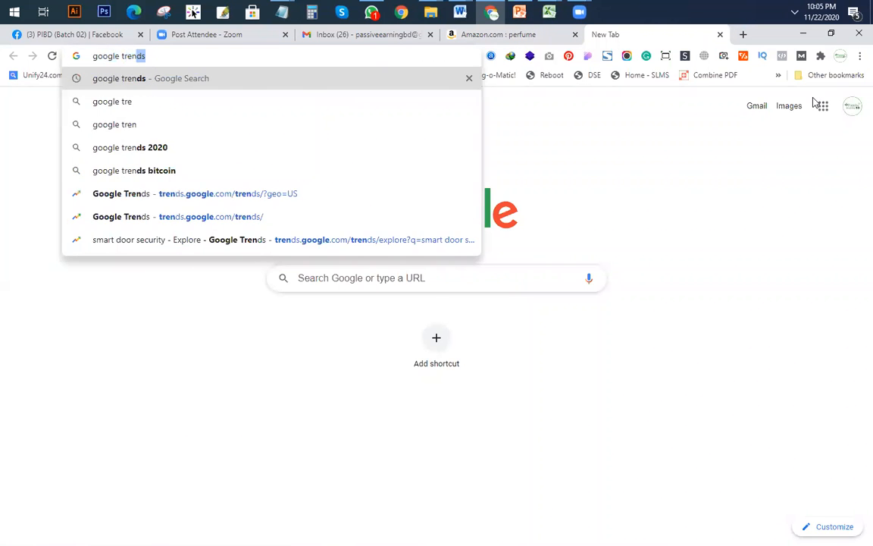
key("Return")
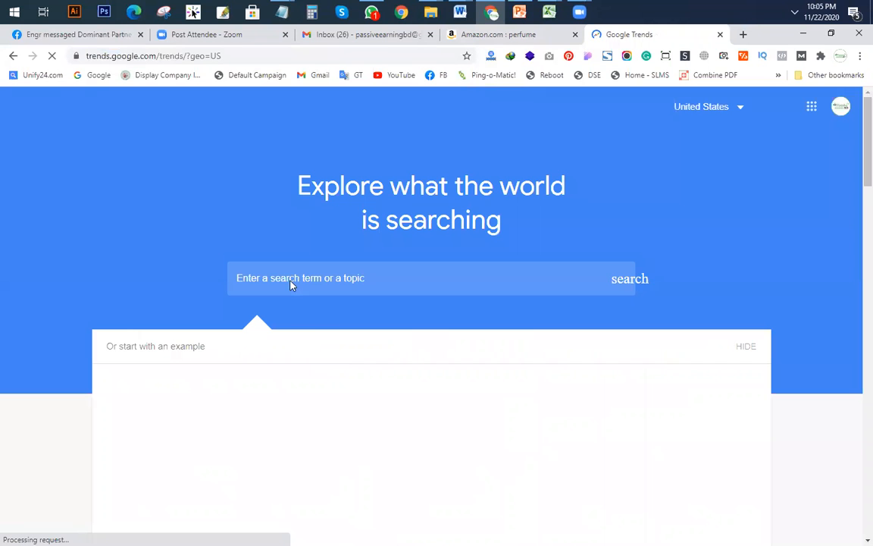
type("perfume")
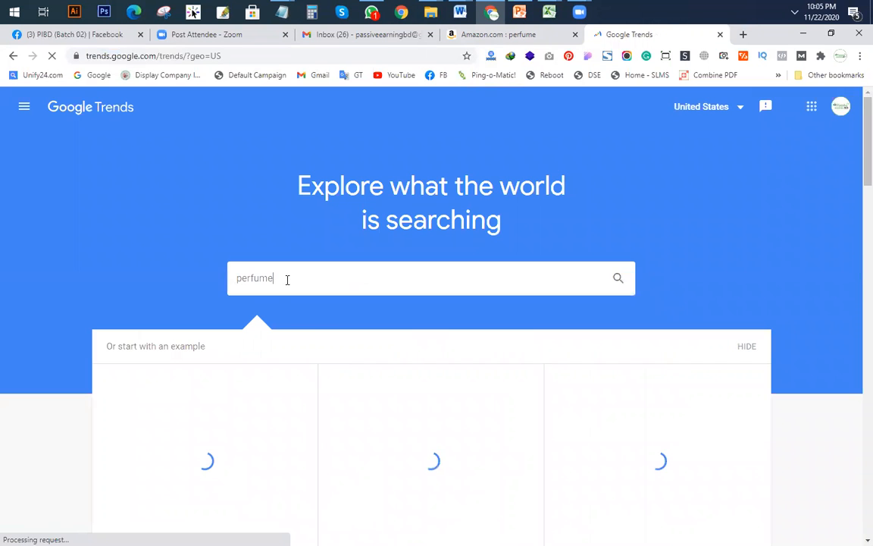
key("Return")
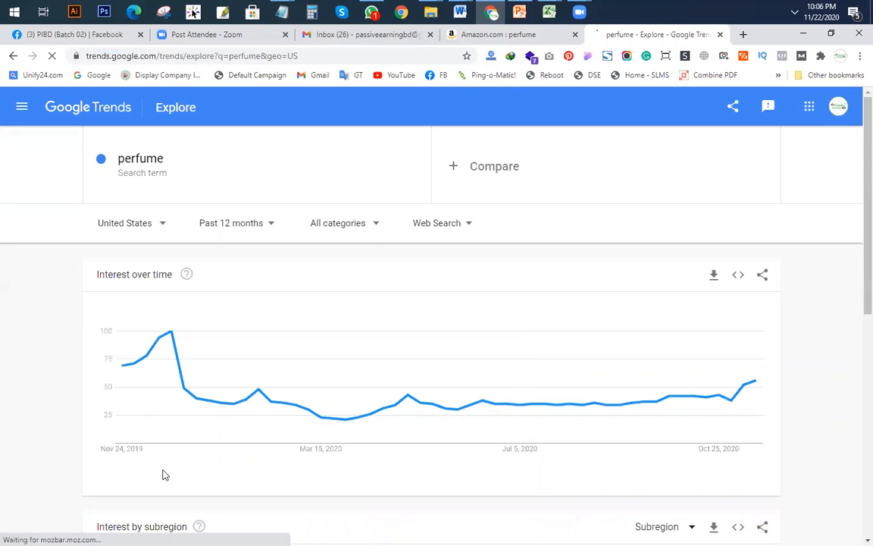
scroll(182, 480, "down", 1)
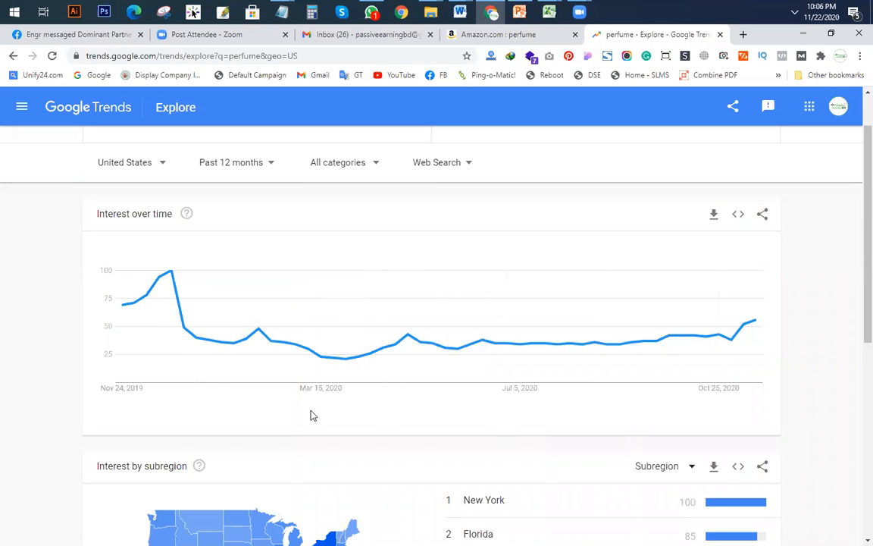
Step: Change the perfume chart's time range to Past 5 years and scroll to the chart
left_click(245, 165)
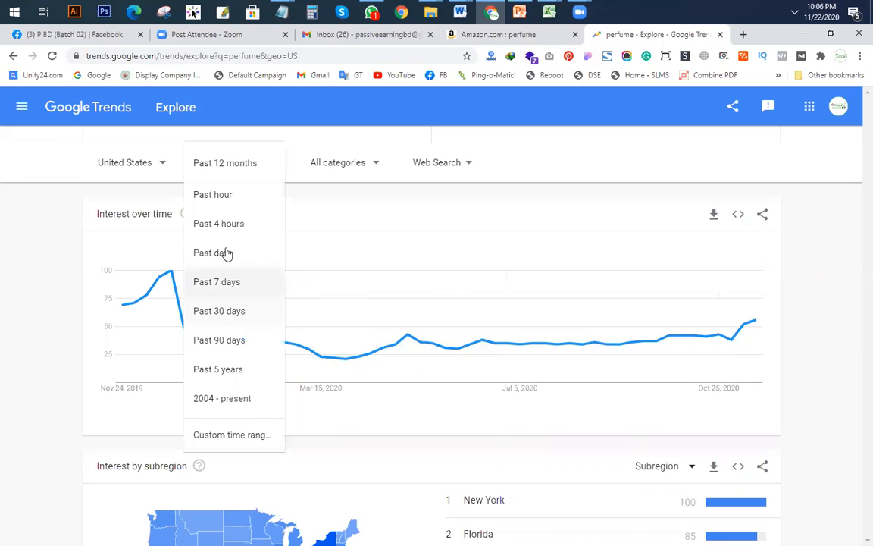
left_click(227, 370)
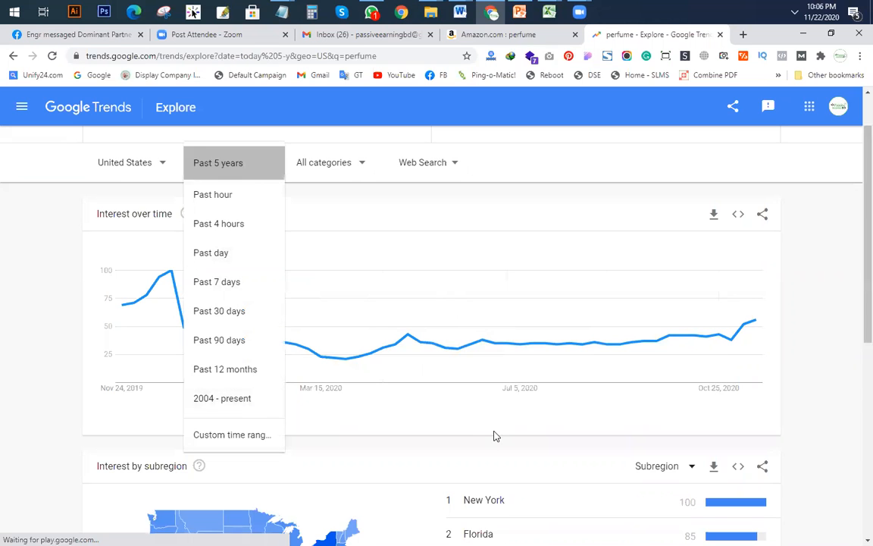
scroll(482, 429, "down", 3)
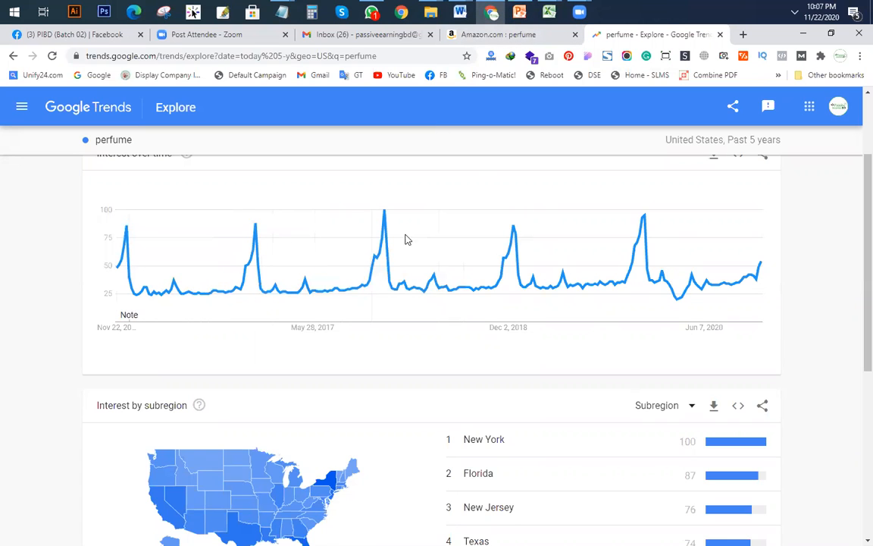
Step: Return to the Amazon perfume results and browse the page and its department menu
left_click(532, 40)
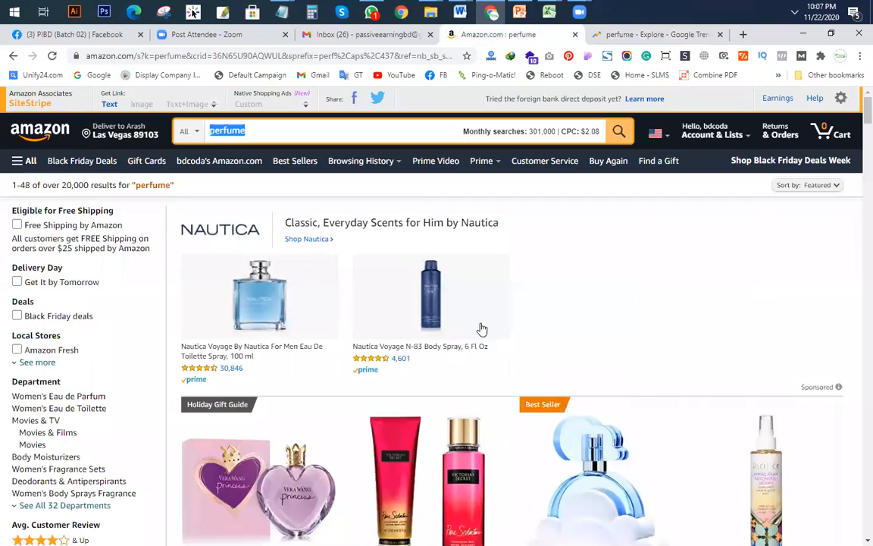
scroll(447, 333, "down", 8)
scroll(464, 354, "up", 5)
right_click(463, 353)
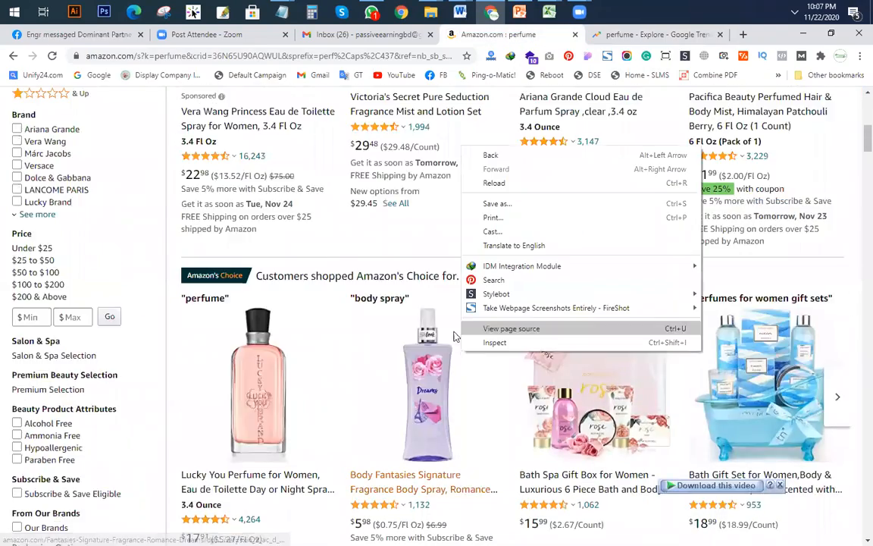
scroll(520, 424, "up", 2)
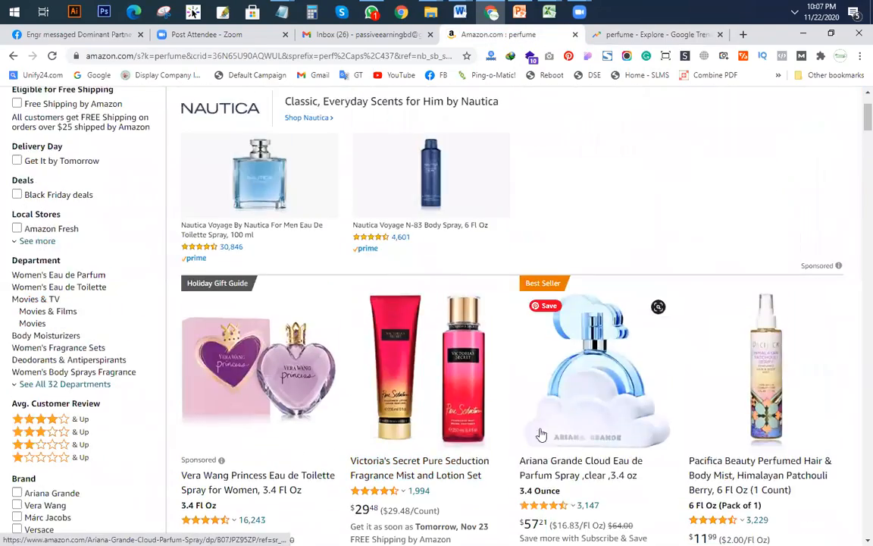
scroll(662, 366, "down", 4)
scroll(540, 364, "down", 3)
scroll(541, 365, "down", 5)
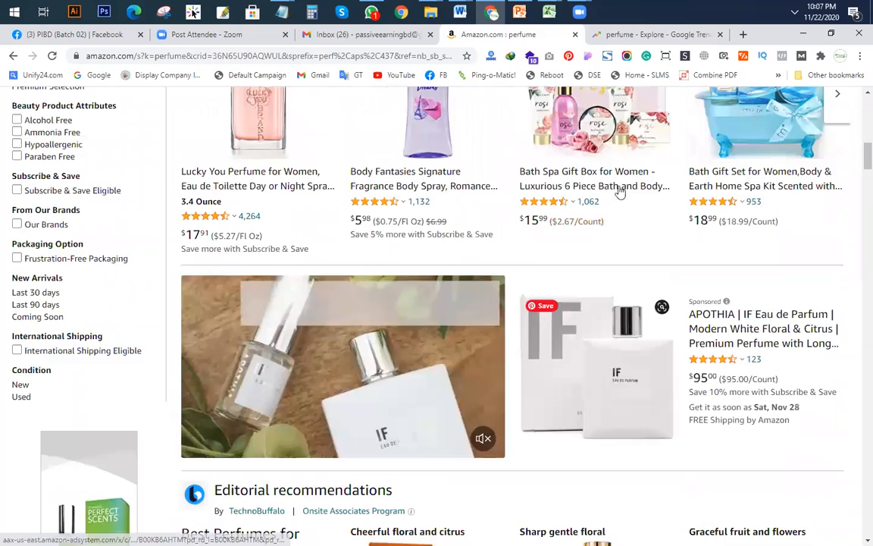
scroll(686, 298, "down", 7)
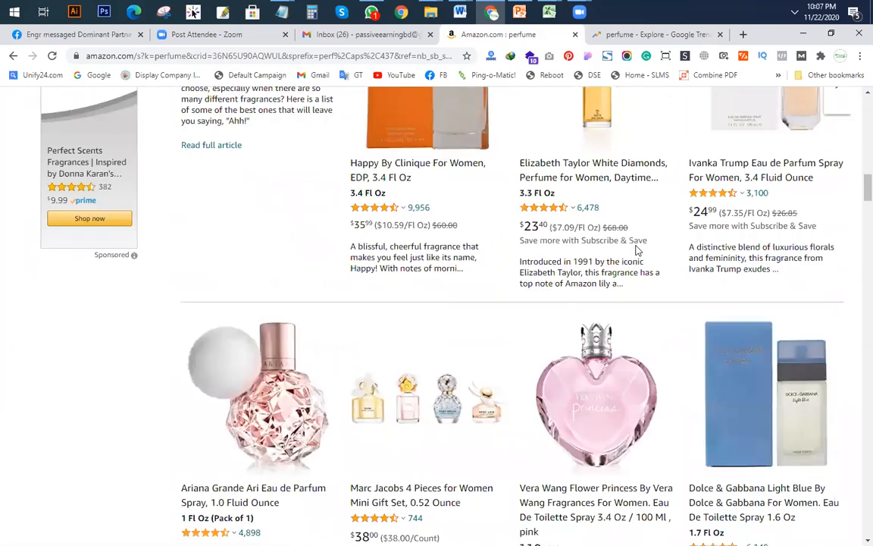
scroll(637, 250, "down", 2)
scroll(535, 284, "up", 15)
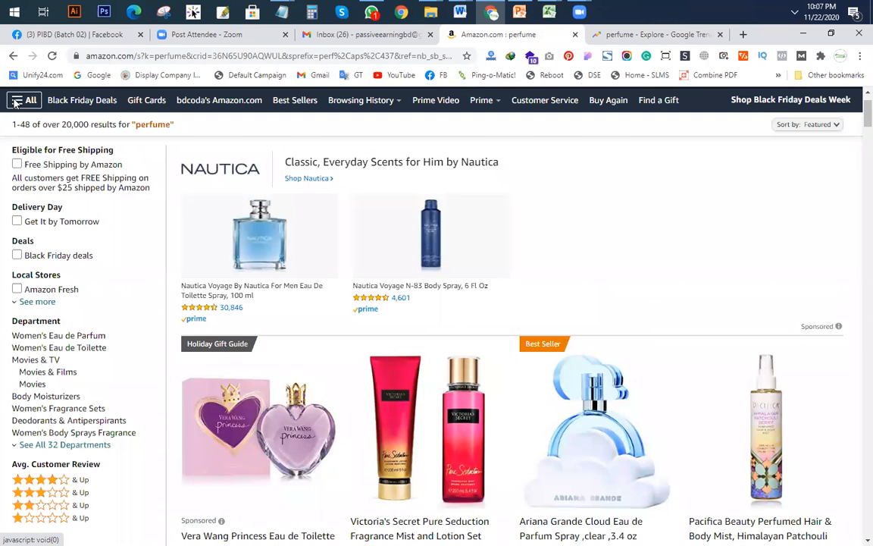
left_click(15, 102)
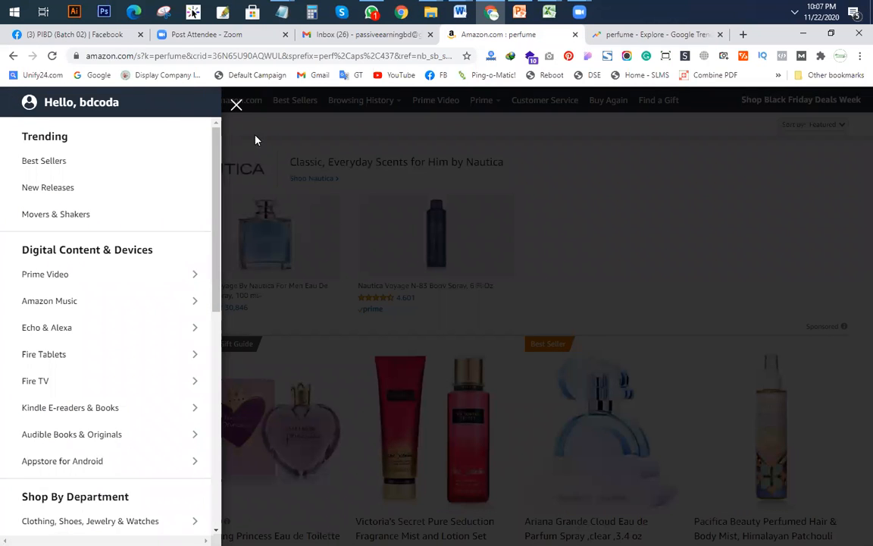
left_click(345, 217)
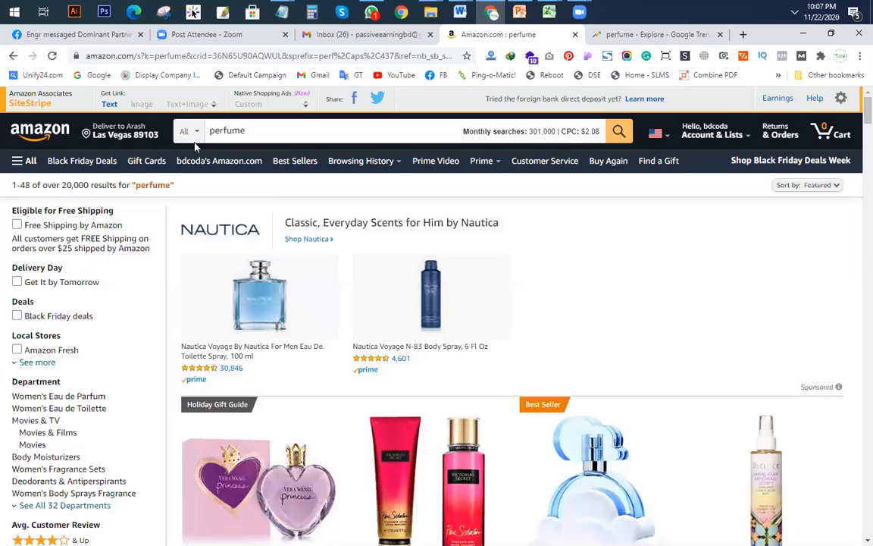
Step: Search Amazon for 'mattress', then go back to the Google Trends perfume chart
left_click(276, 130)
type("mattress")
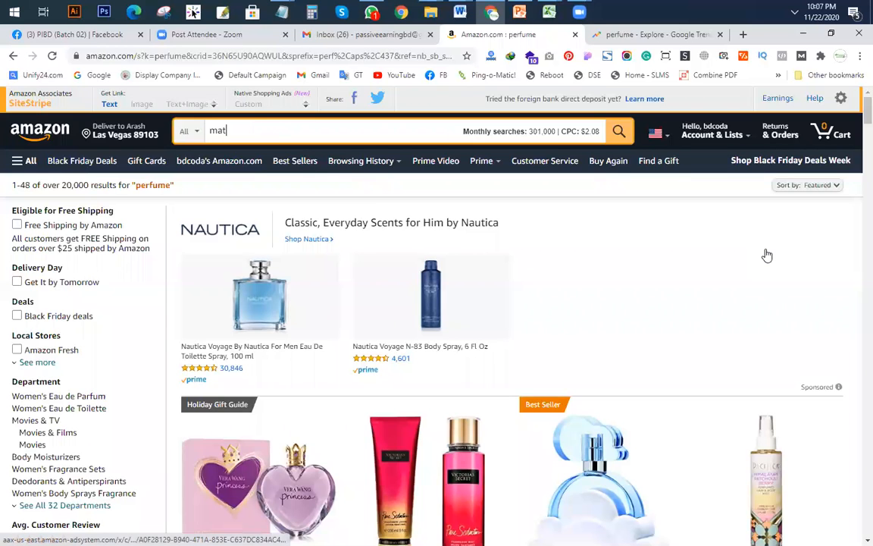
key("Return")
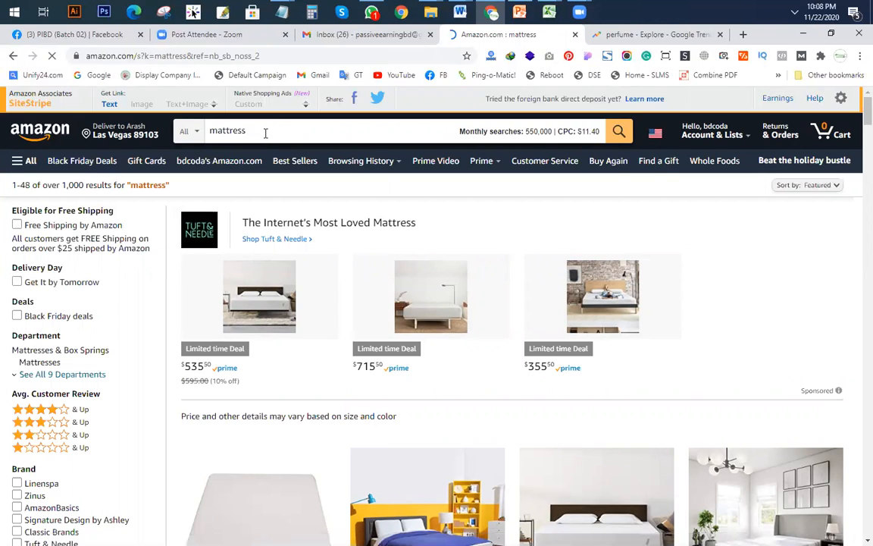
double_click(268, 132)
key("ctrl+c")
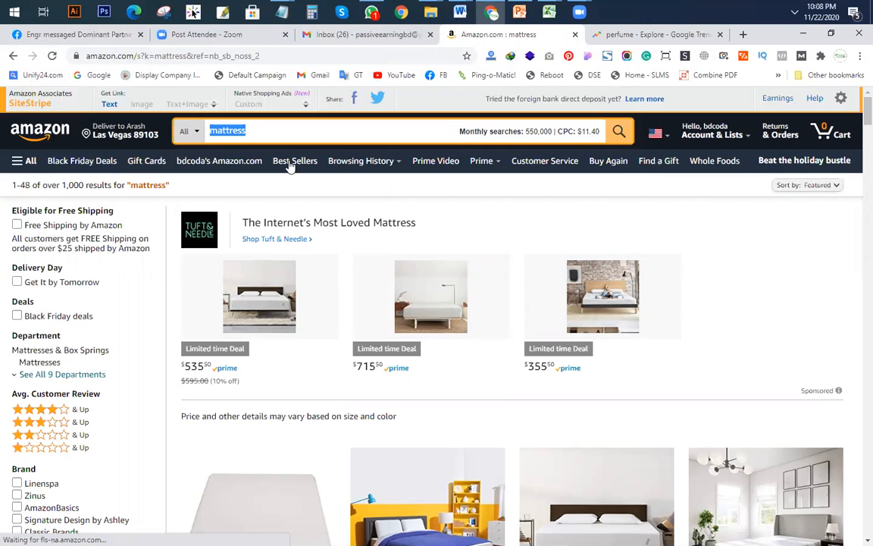
left_click(589, 35)
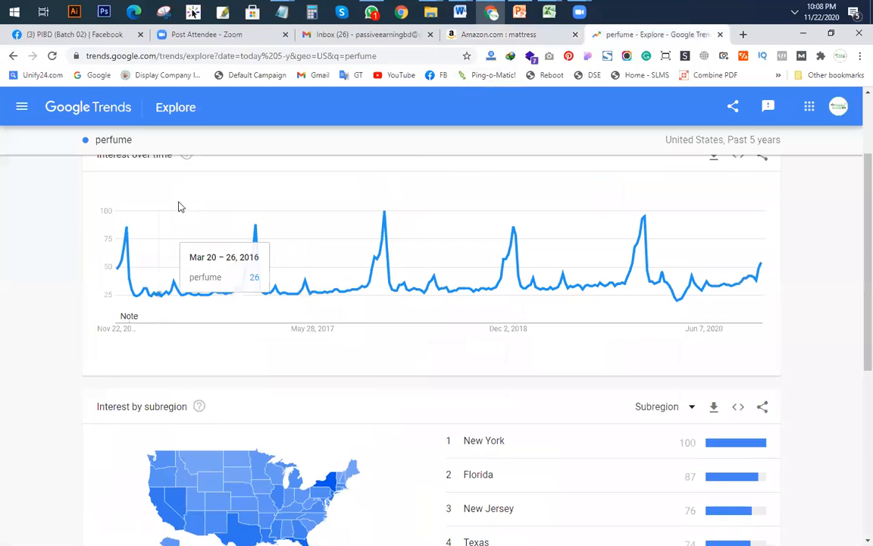
Step: Swap the Trends term from perfume to 'mattress' and choose Past 12 months
scroll(179, 207, "up", 2)
left_click(169, 174)
key("ctrl+v")
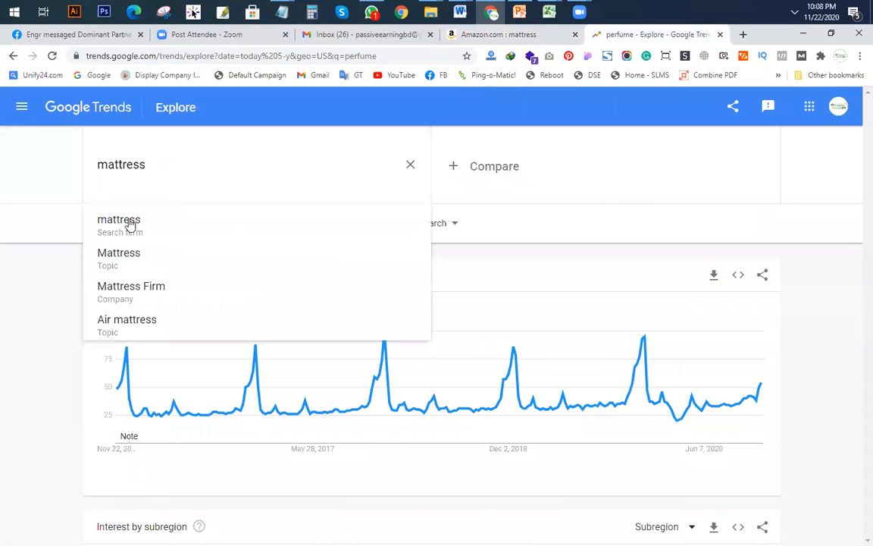
left_click(129, 221)
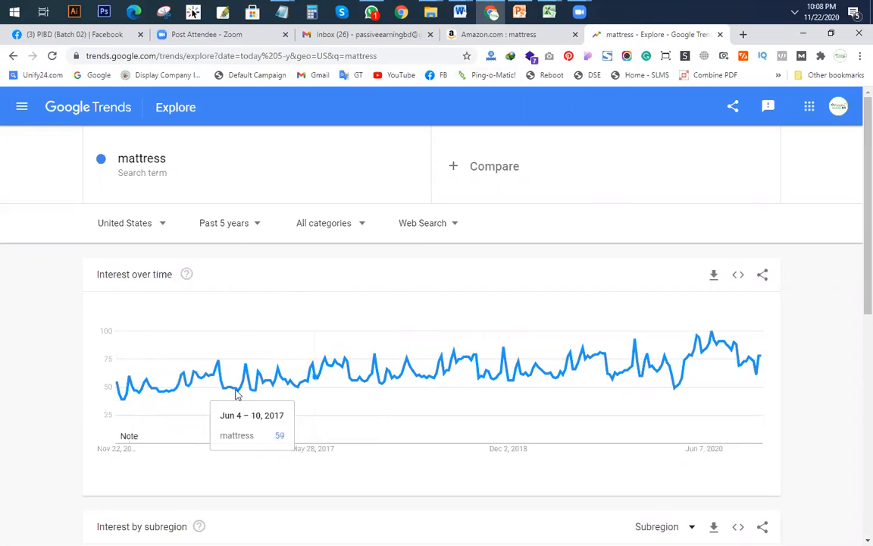
left_click(234, 225)
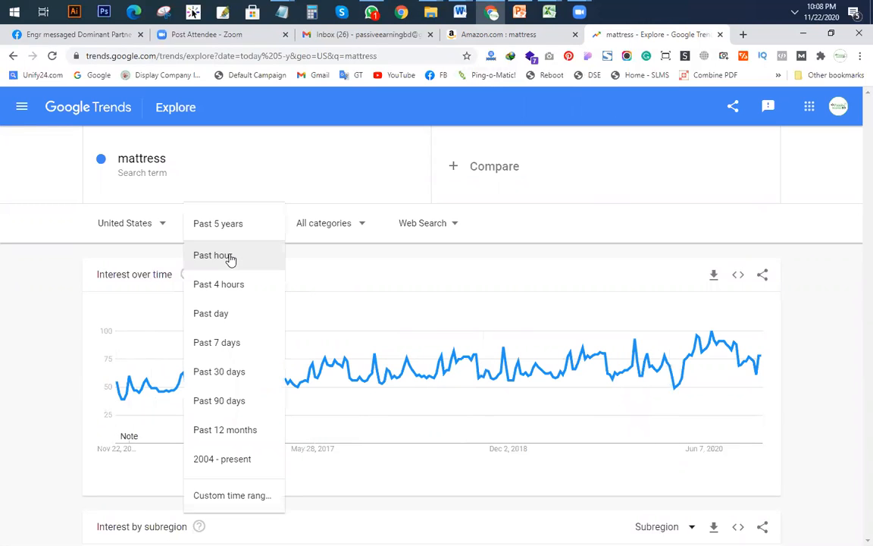
left_click(227, 430)
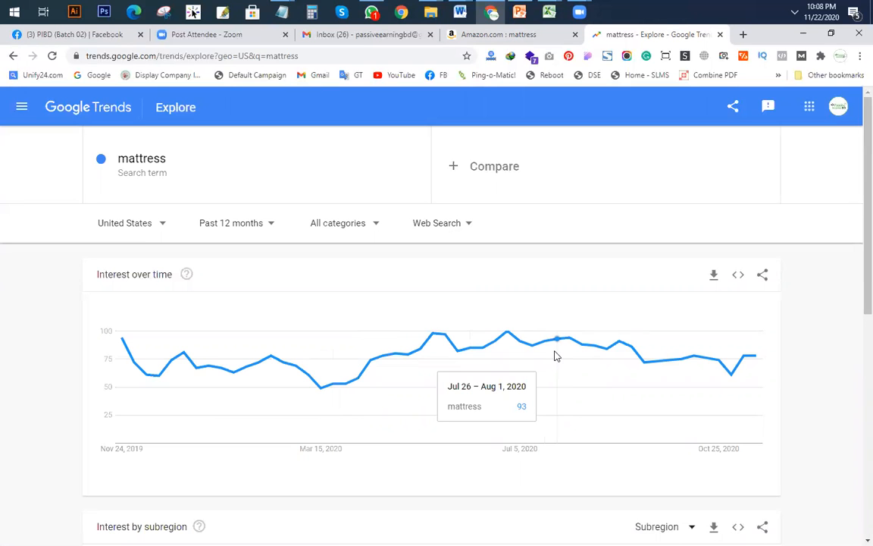
Step: Scroll through the Amazon mattress results, including Tuft & Needle listings at $355.50–$715.50
left_click(485, 34)
scroll(288, 291, "down", 2)
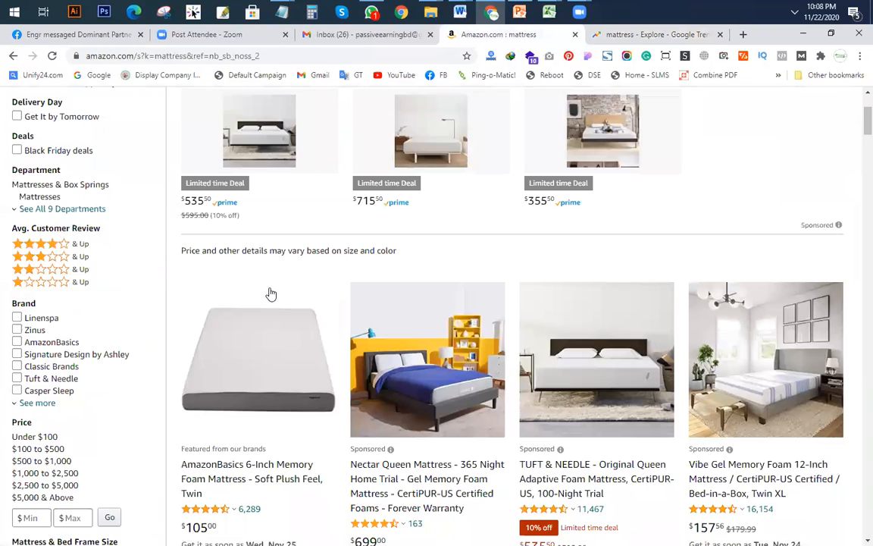
scroll(271, 294, "down", 1)
scroll(306, 325, "down", 2)
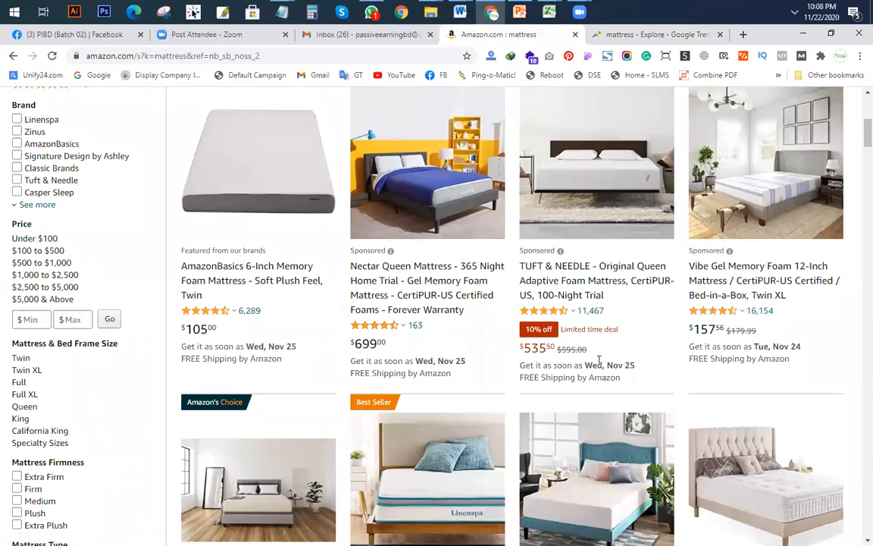
scroll(434, 307, "down", 3)
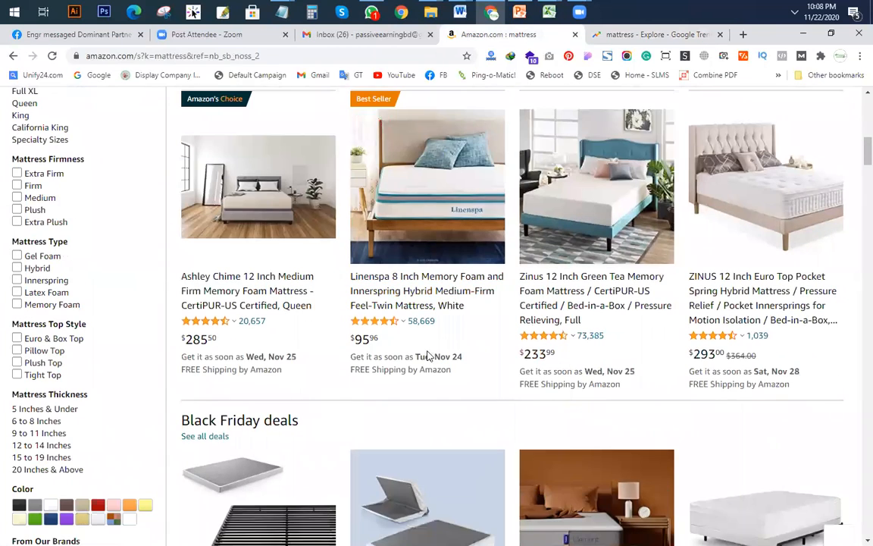
scroll(594, 437, "down", 4)
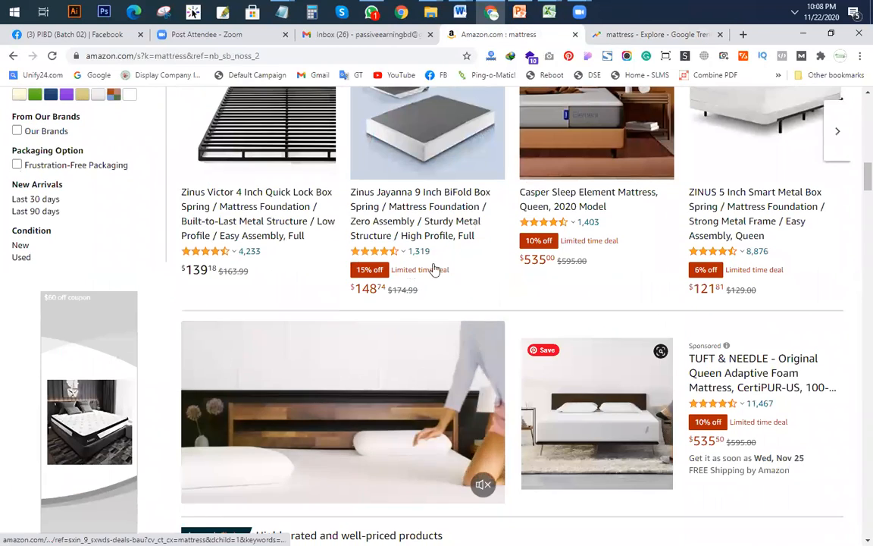
scroll(435, 269, "up", 15)
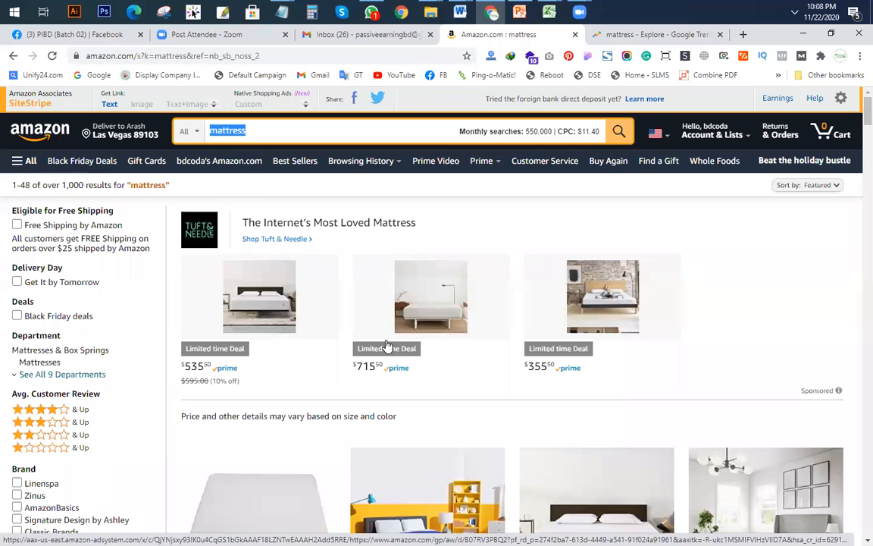
scroll(112, 351, "down", 4)
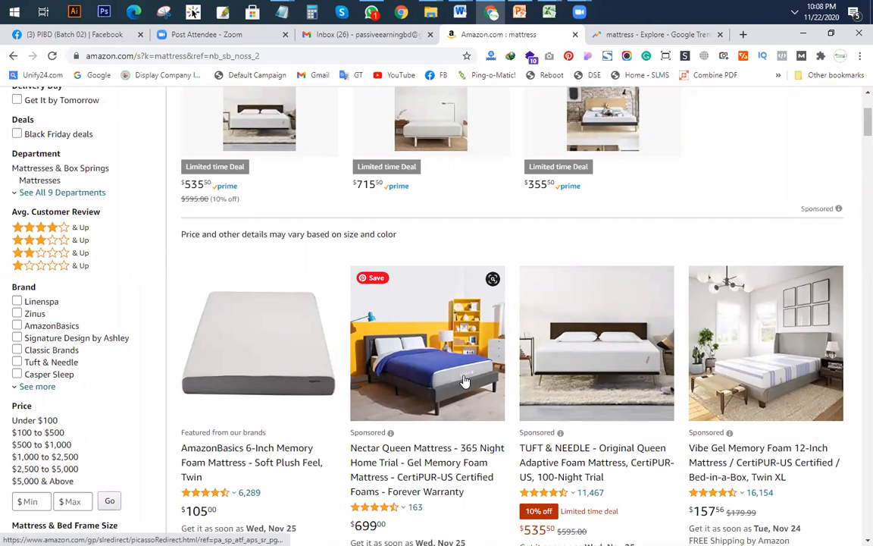
scroll(464, 380, "up", 3)
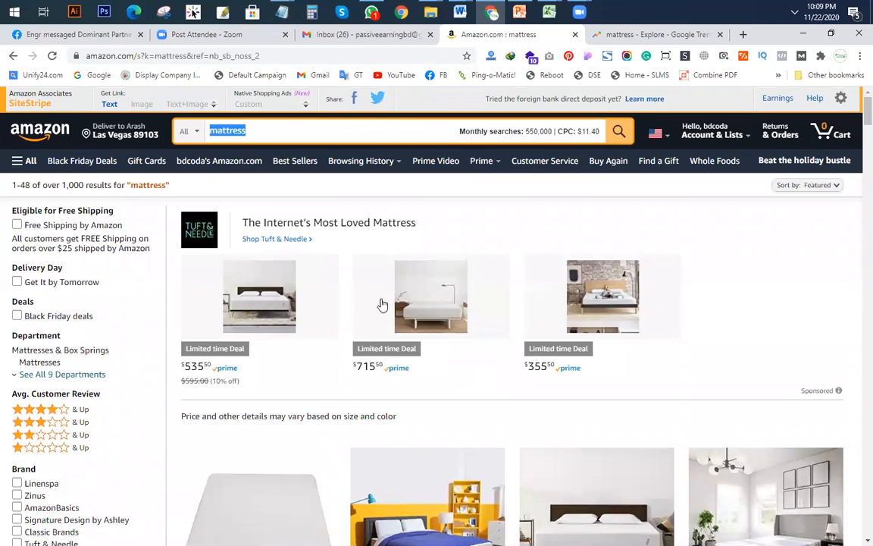
scroll(289, 324, "down", 4)
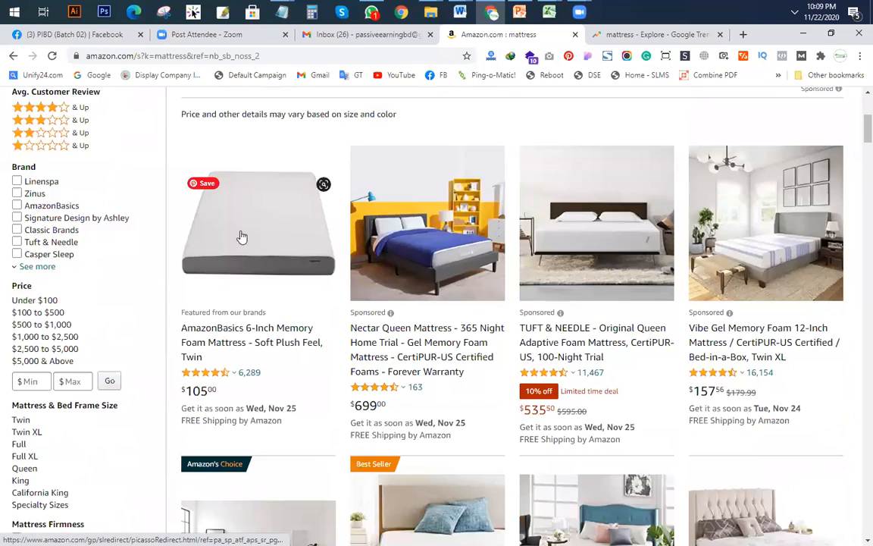
scroll(430, 288, "down", 3)
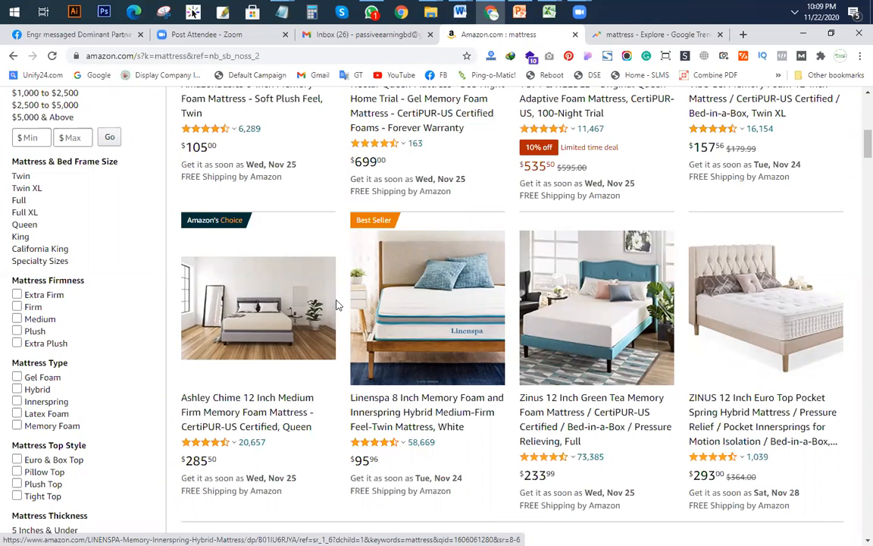
scroll(304, 292, "up", 6)
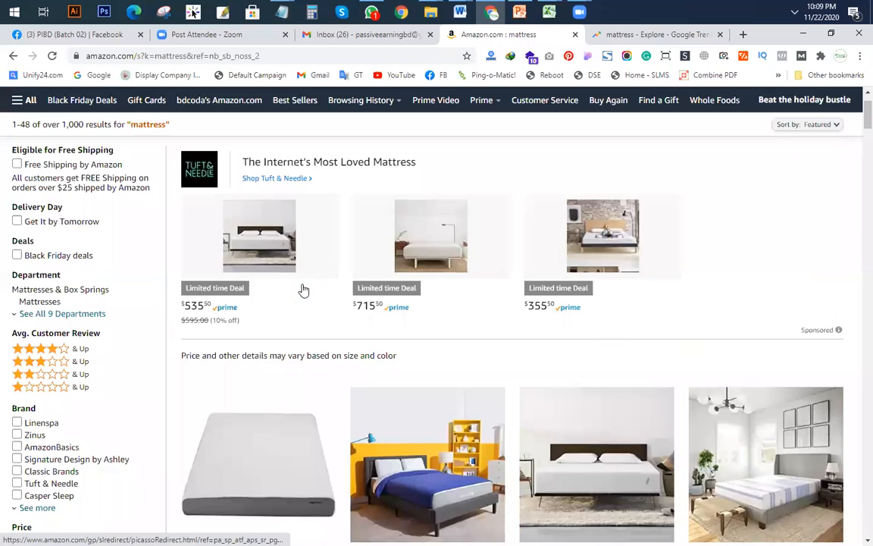
scroll(306, 341, "down", 2)
scroll(504, 322, "up", 3)
scroll(502, 325, "down", 5)
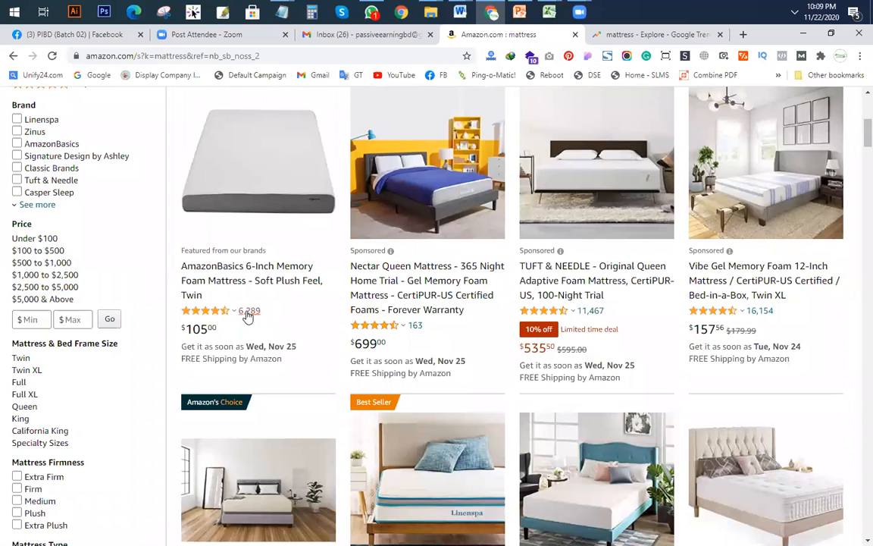
scroll(411, 316, "up", 3)
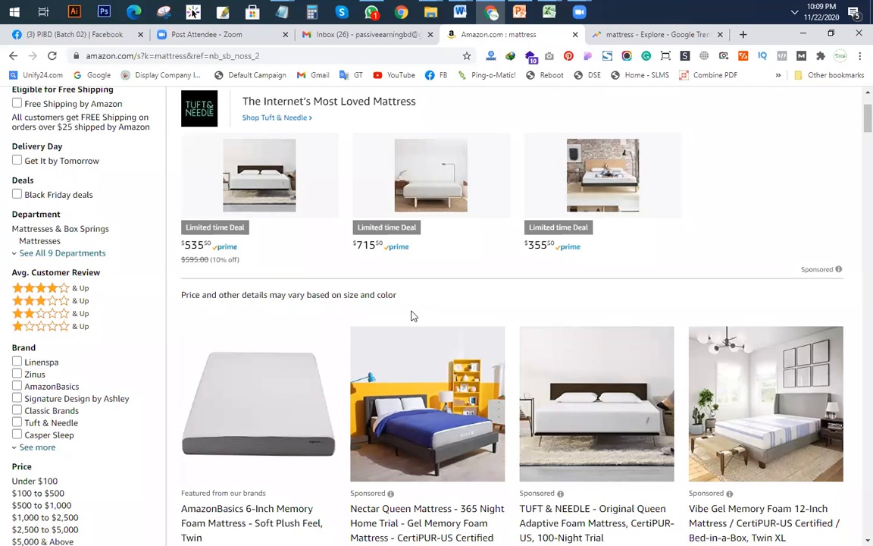
scroll(413, 316, "up", 2)
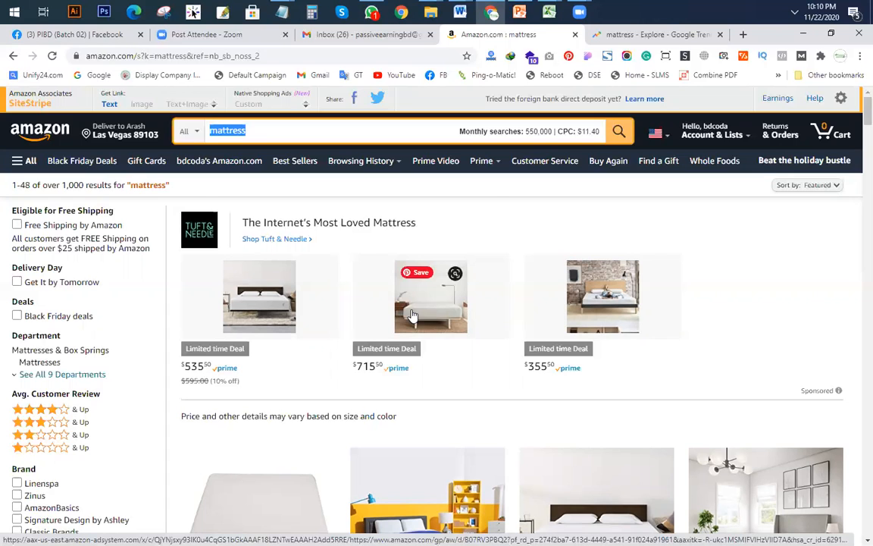
Step: Search Google for 'amazon affiliate disclosure' in a new tab
left_click(743, 34)
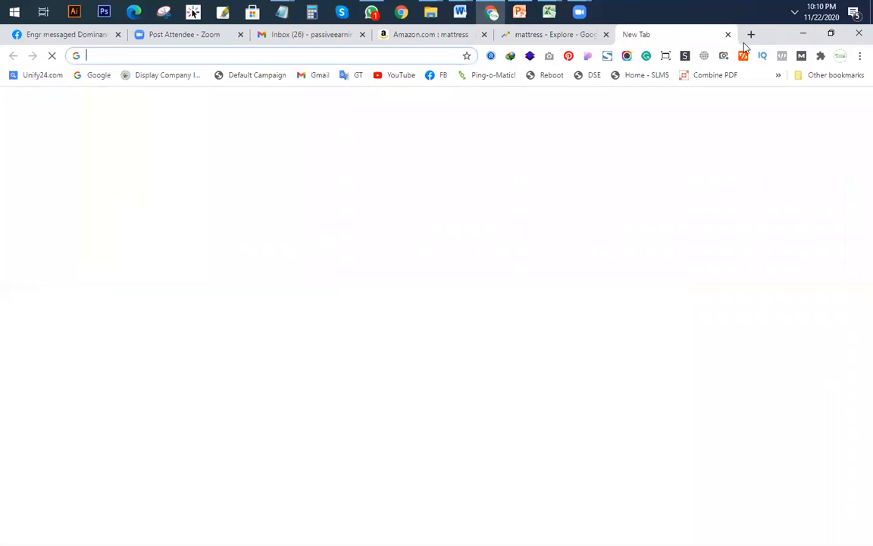
type("amazon f")
key("BackSpace")
type("aff")
key("Return")
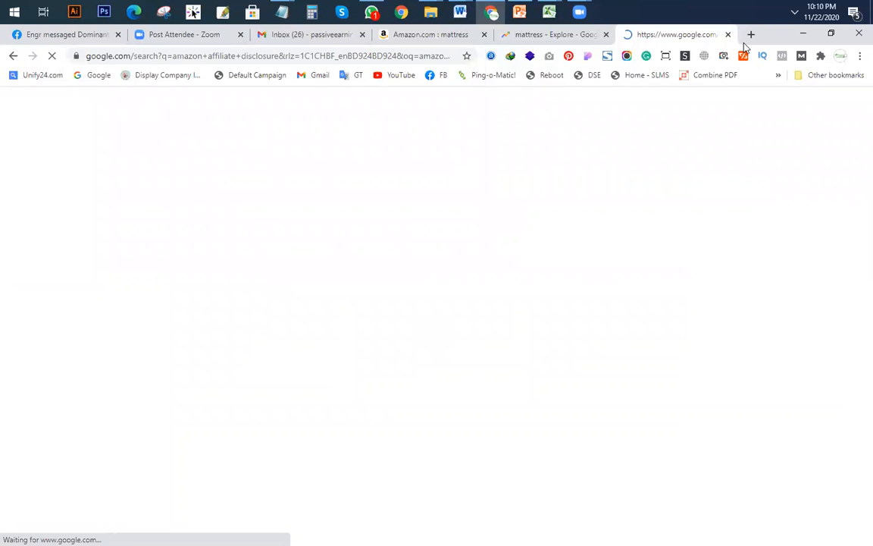
Step: Edit the query and run the suggested 'amazon affiliate commission' search
left_click_drag(239, 109, 129, 111)
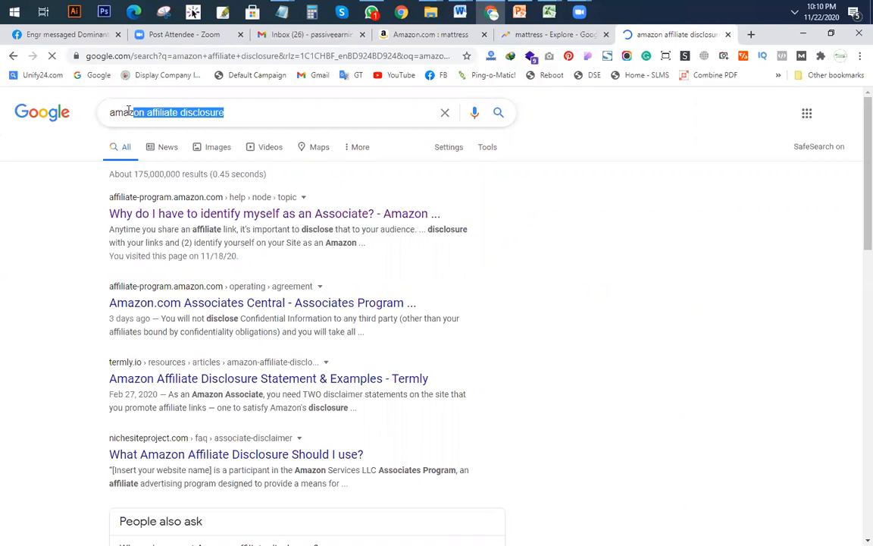
key("BackSpace")
key("BackSpace")
type("zo")
left_click(212, 156)
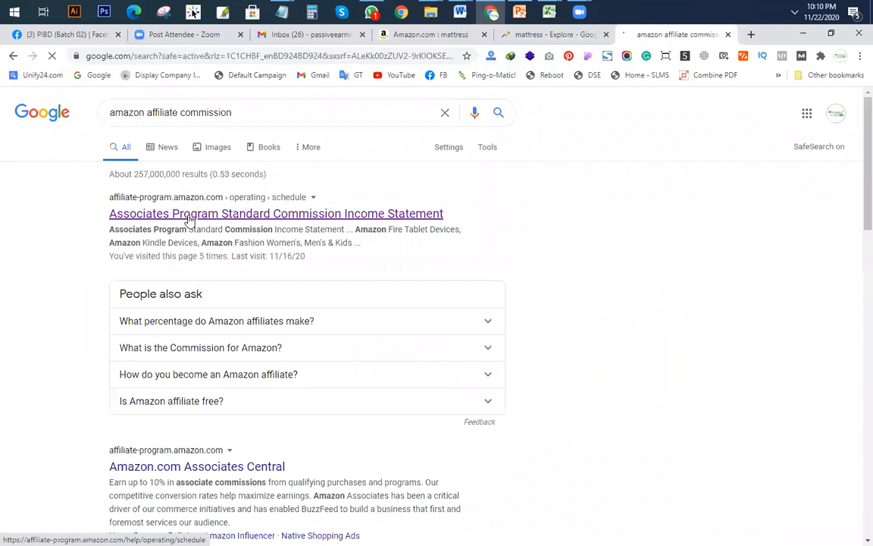
Step: Open the Standard Commission Income Statement, close the Facebook tab, and zoom in
middle_click(218, 221)
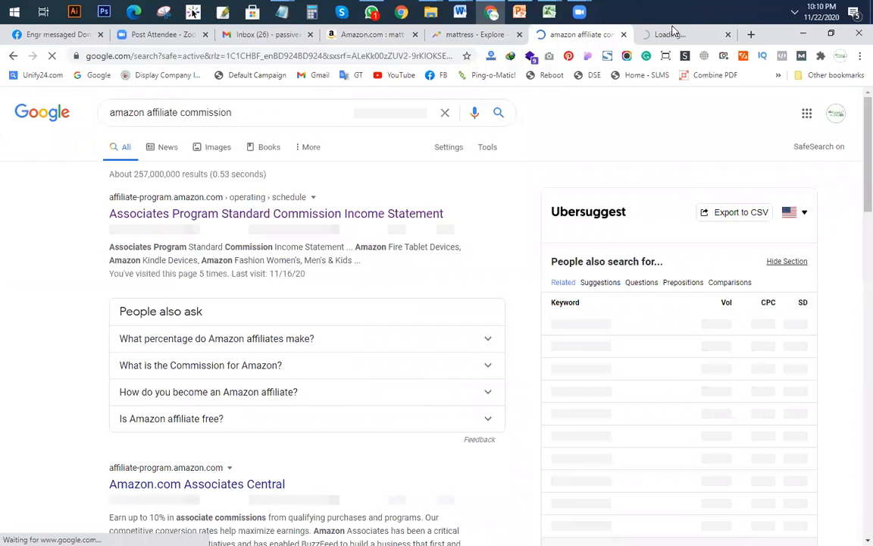
left_click(670, 34)
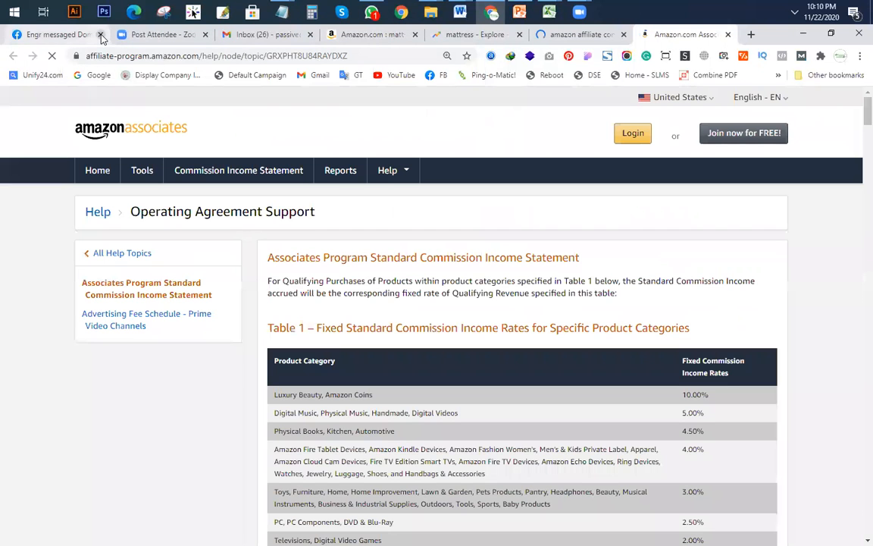
left_click(100, 34)
scroll(454, 326, "down", 5)
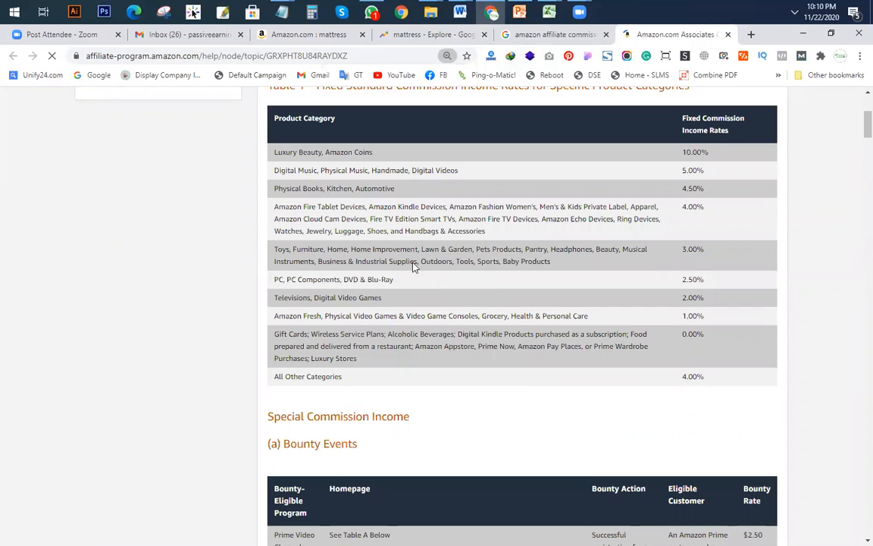
key("ctrl+plus")
key("ctrl+plus")
scroll(438, 296, "down", 2)
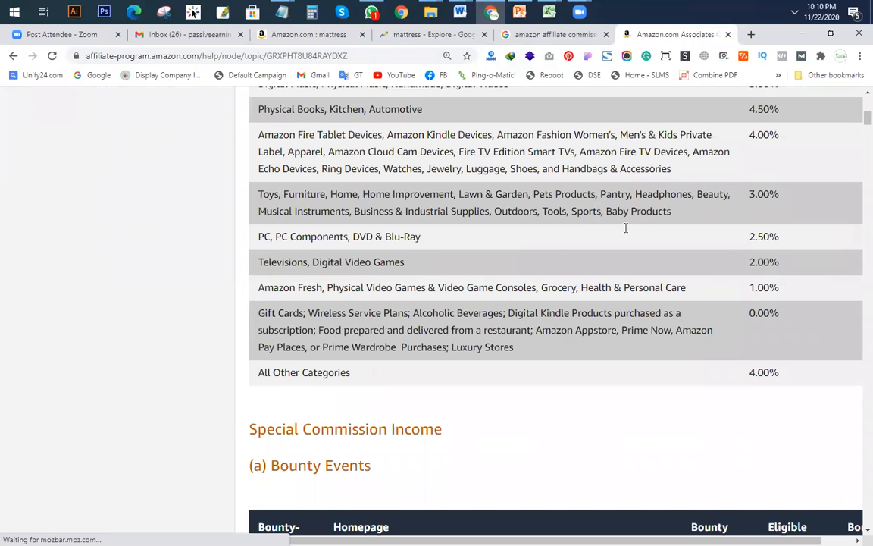
Step: Find 'food' on the page and review the Table 1 rows down to 0.00%
key("ctrl+f")
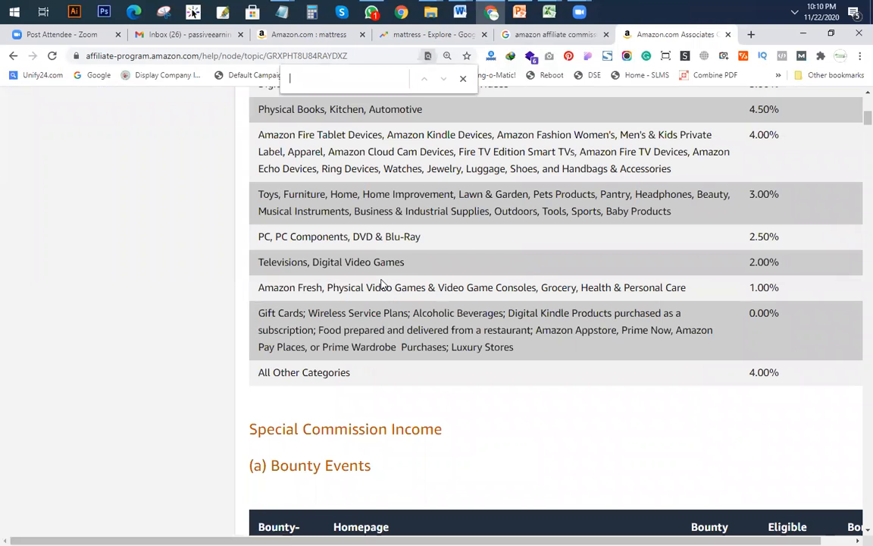
type("food")
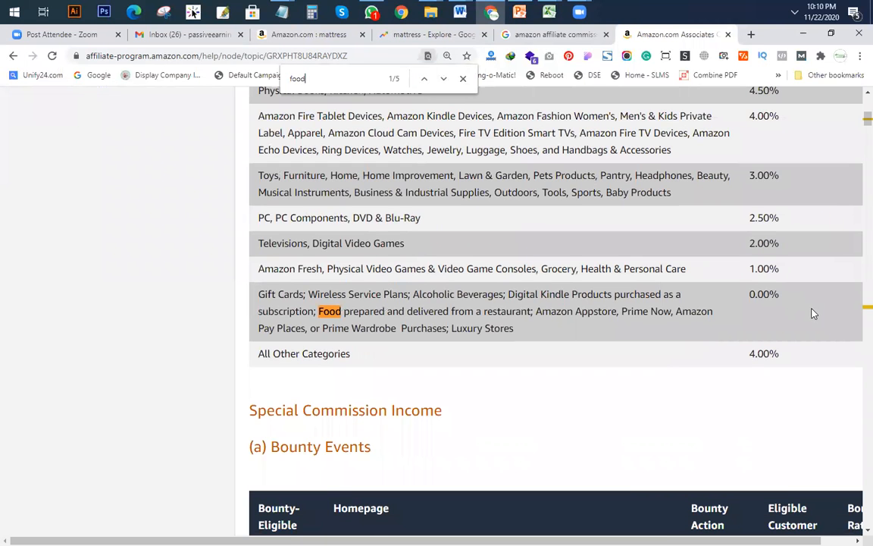
scroll(508, 347, "up", 1)
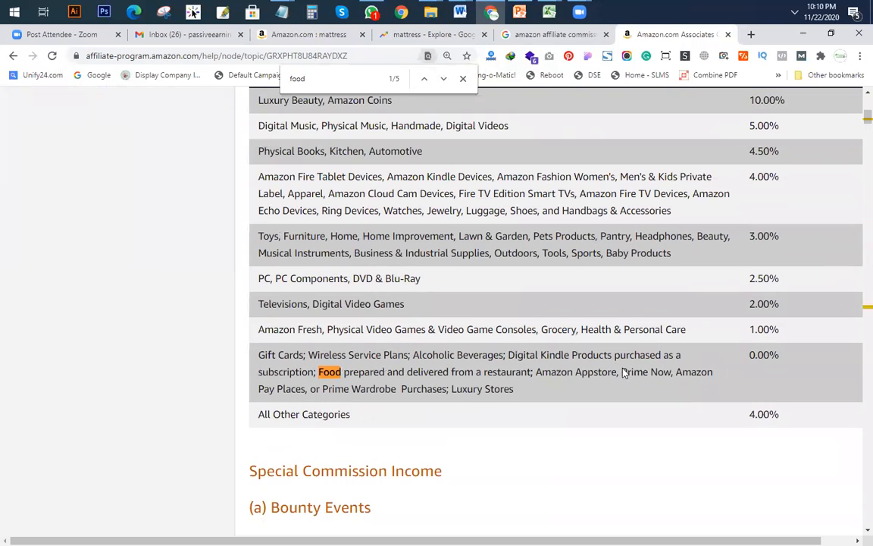
left_click(444, 80)
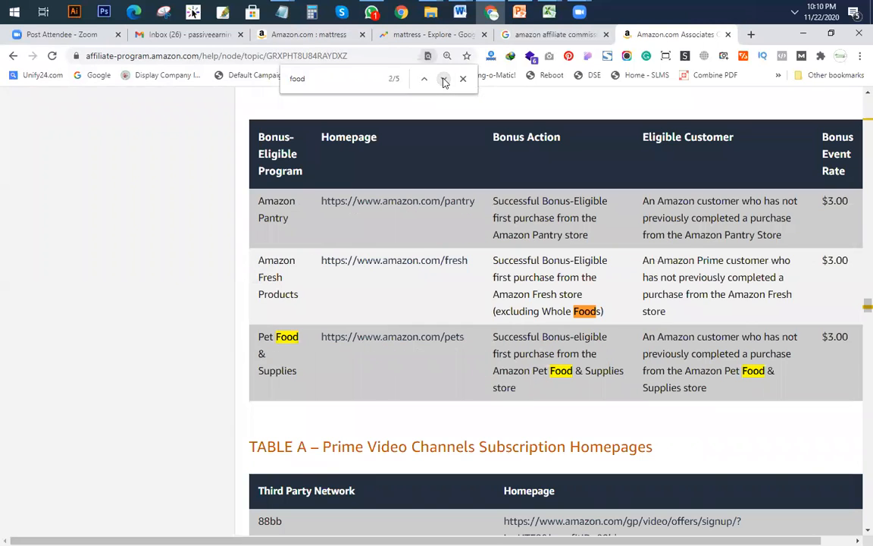
left_click(423, 80)
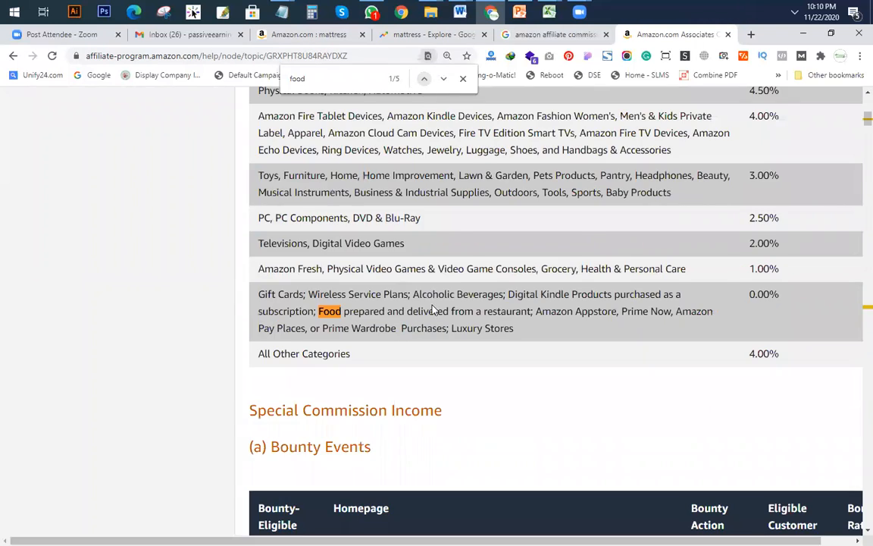
scroll(433, 310, "up", 2)
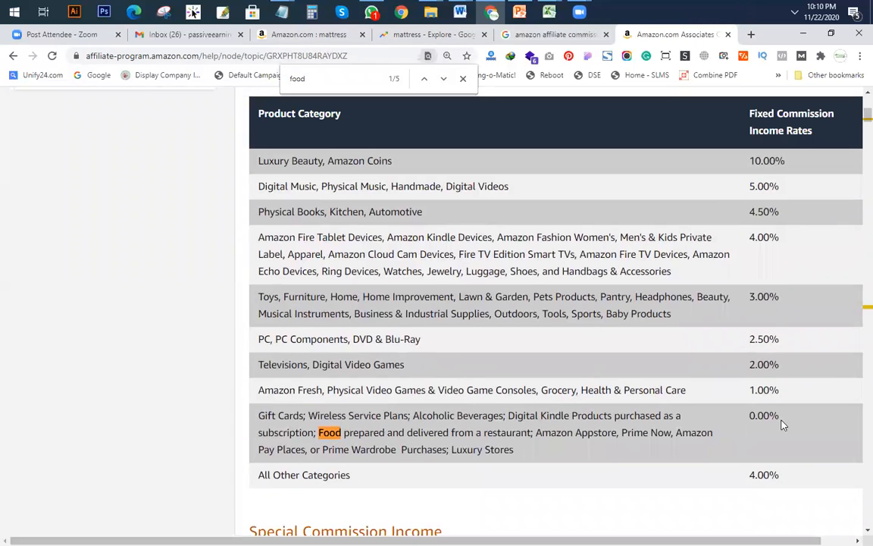
left_click_drag(784, 419, 259, 416)
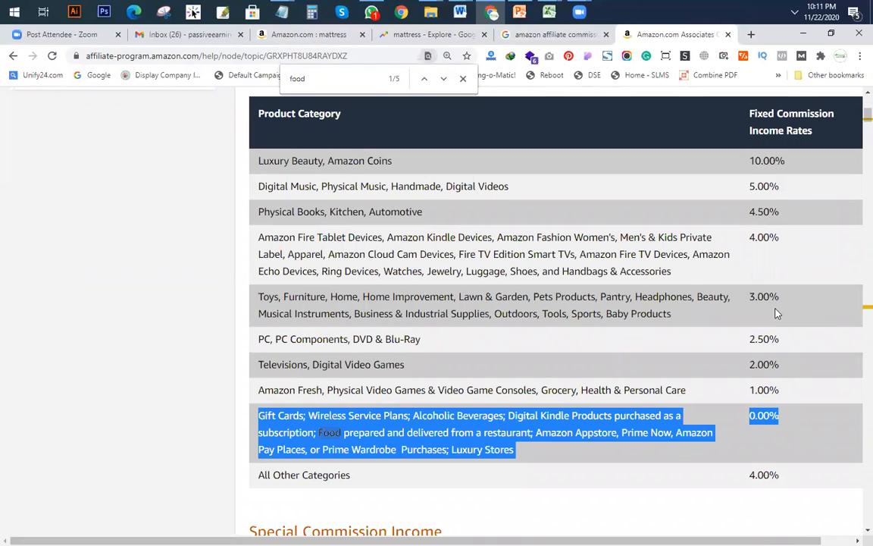
scroll(776, 312, "up", 1)
left_click_drag(778, 357, 536, 327)
left_click(665, 374)
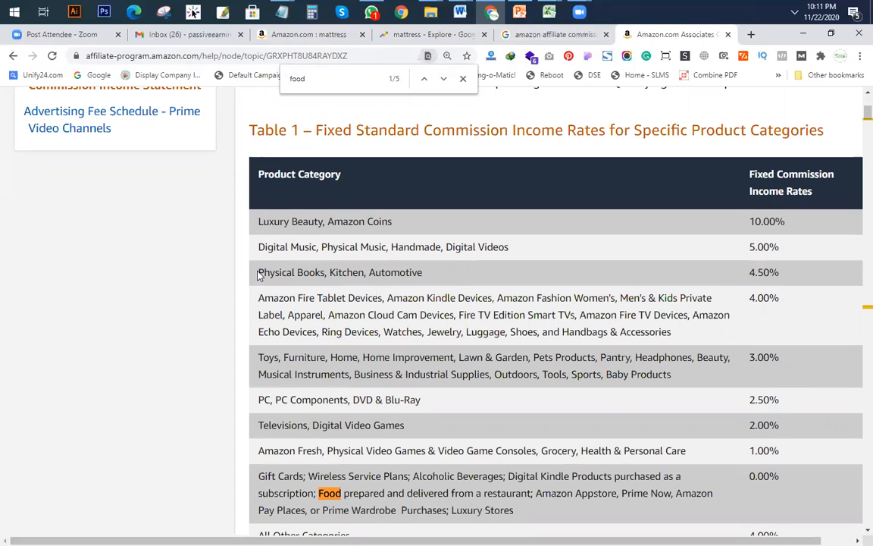
Step: Copy 'Physical Books' from Table 1 and open a blank tab showing Google
left_click_drag(258, 272, 368, 272)
left_click(338, 273)
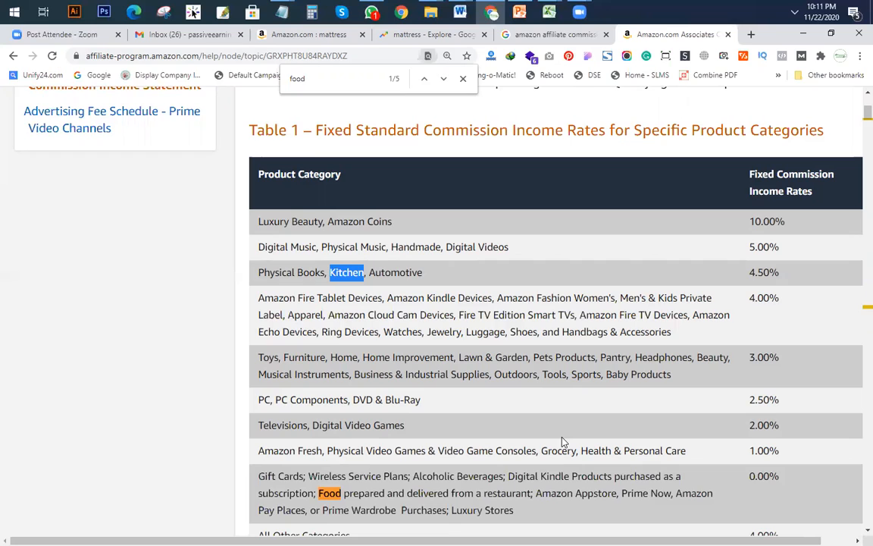
left_click(379, 272)
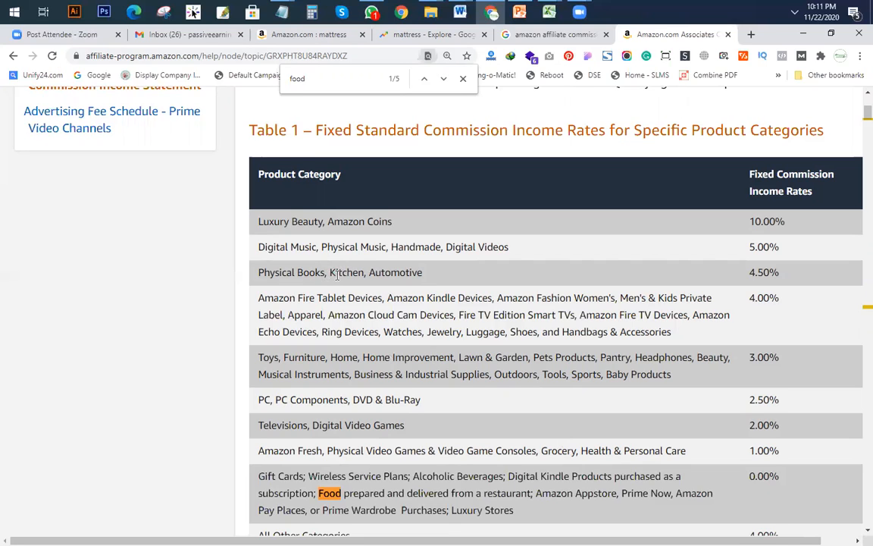
left_click_drag(328, 272, 364, 272)
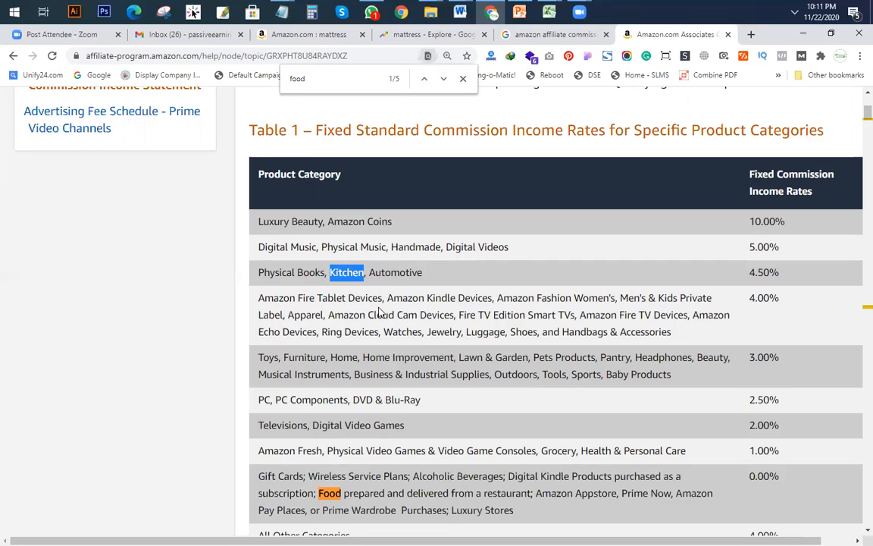
left_click_drag(258, 274, 325, 274)
right_click(314, 277)
left_click(332, 287)
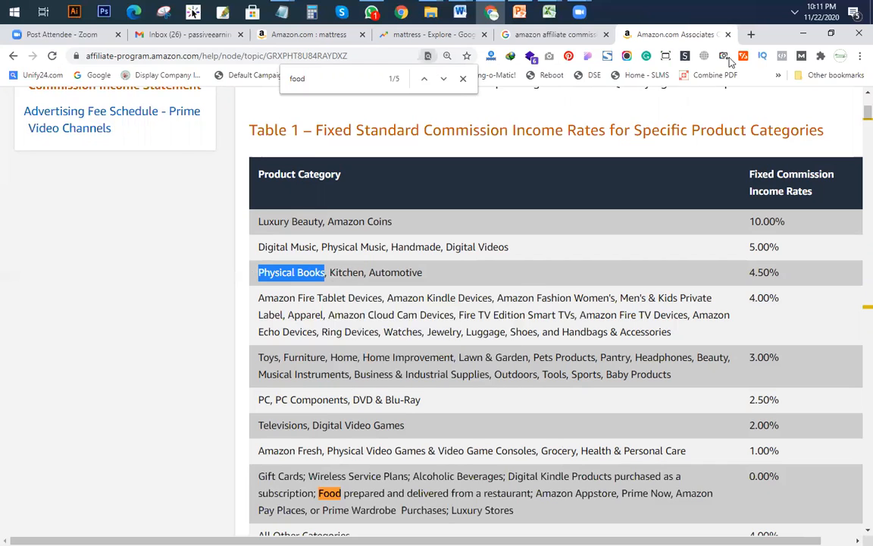
left_click(751, 34)
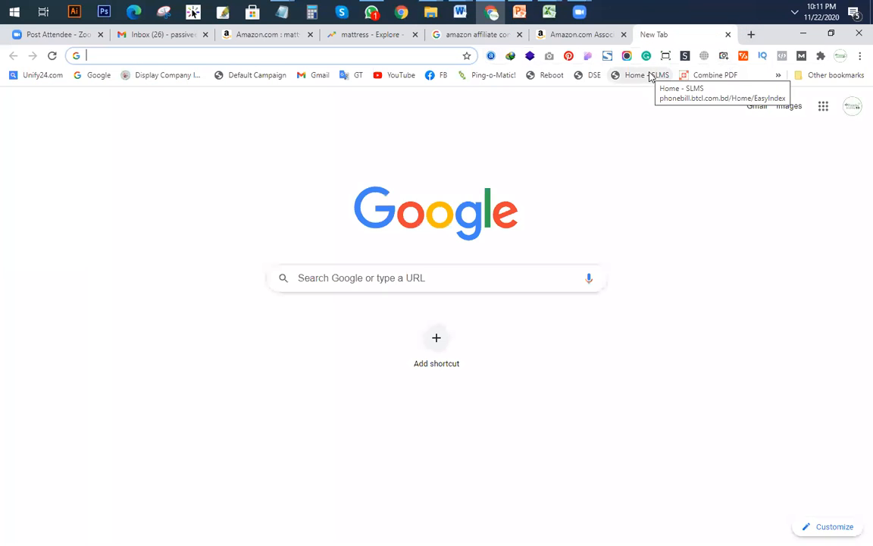
Step: Go to amazon.com and search for the pasted 'Physical Books'
type("amazon.com")
key("Return")
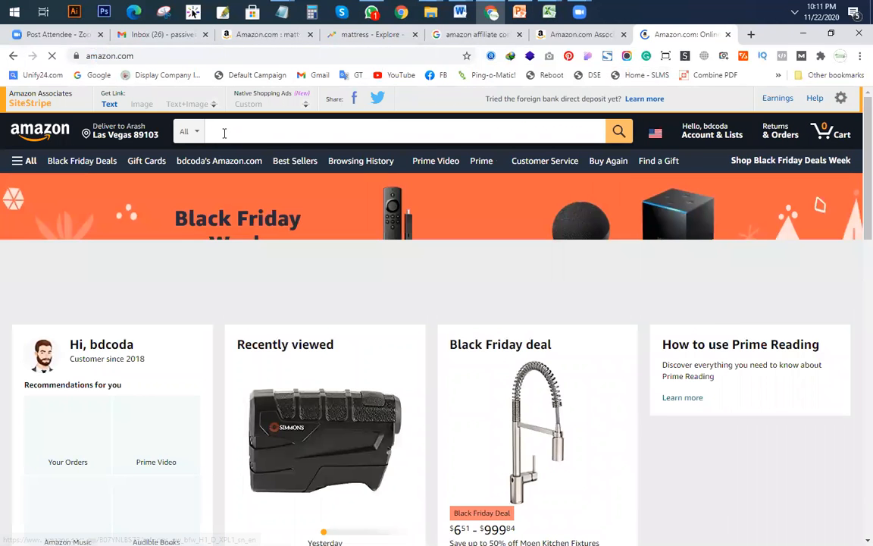
left_click(323, 144)
key("ctrl+v")
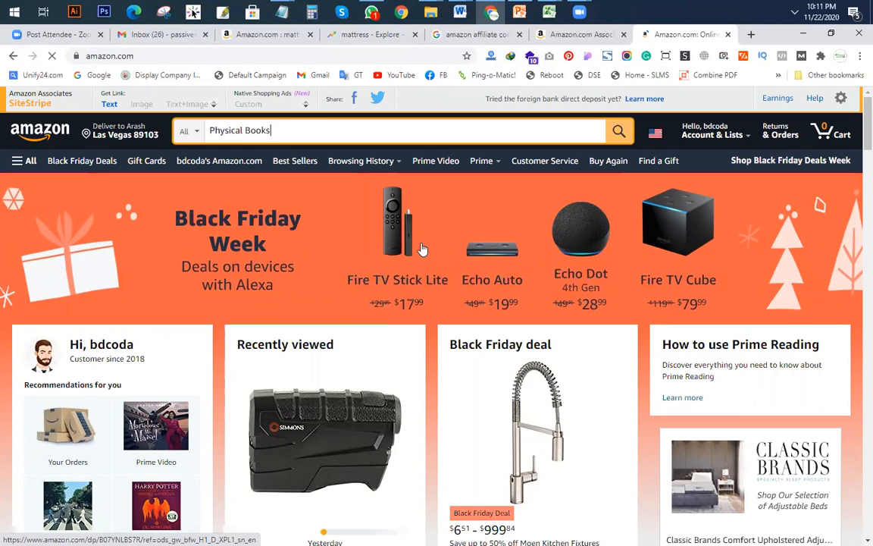
key("Return")
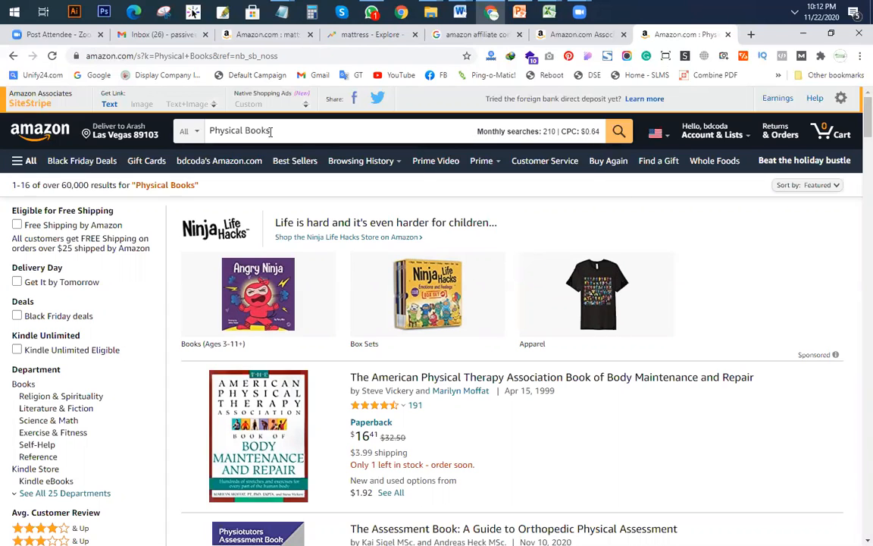
Step: Remove 'Physical' from the Amazon search query so it searches just Books
left_click(205, 129)
double_click(205, 130)
key("BackSpace")
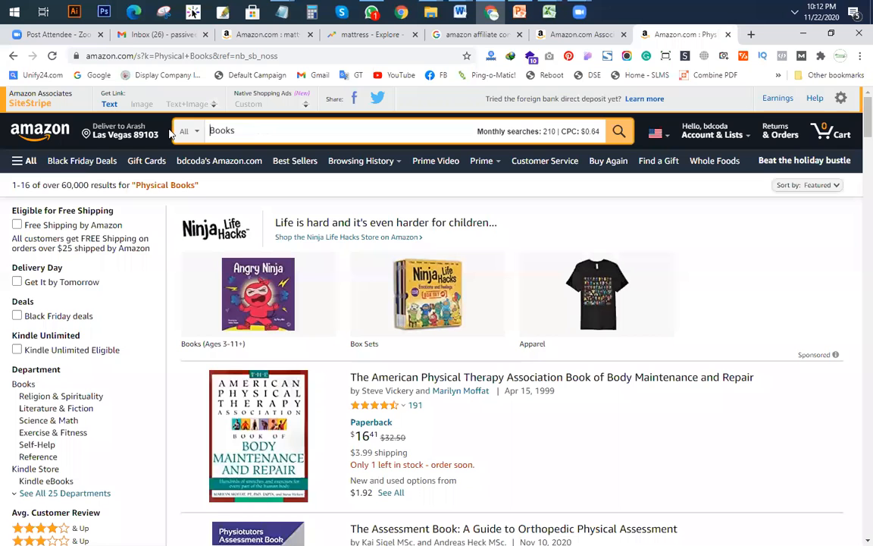
key("Return")
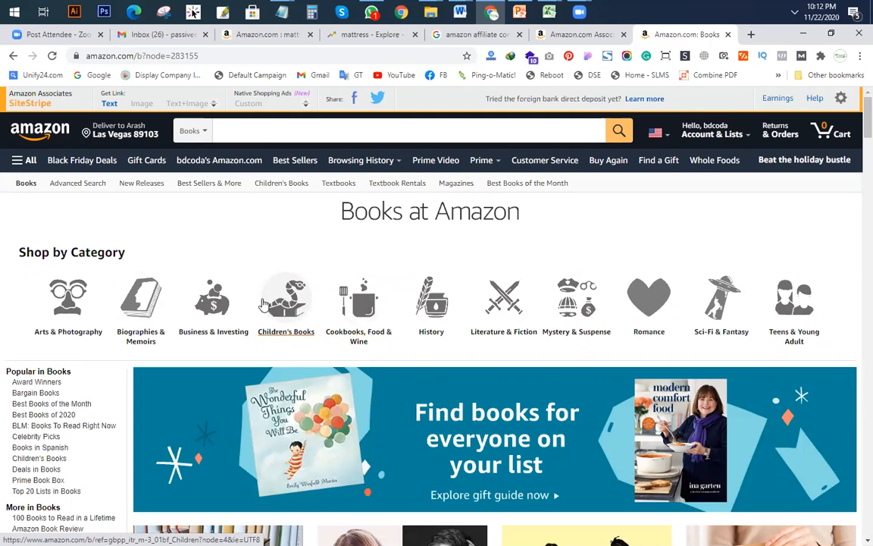
Step: Search 'books' in the Books store and scroll through the best sellers page
left_click(257, 132)
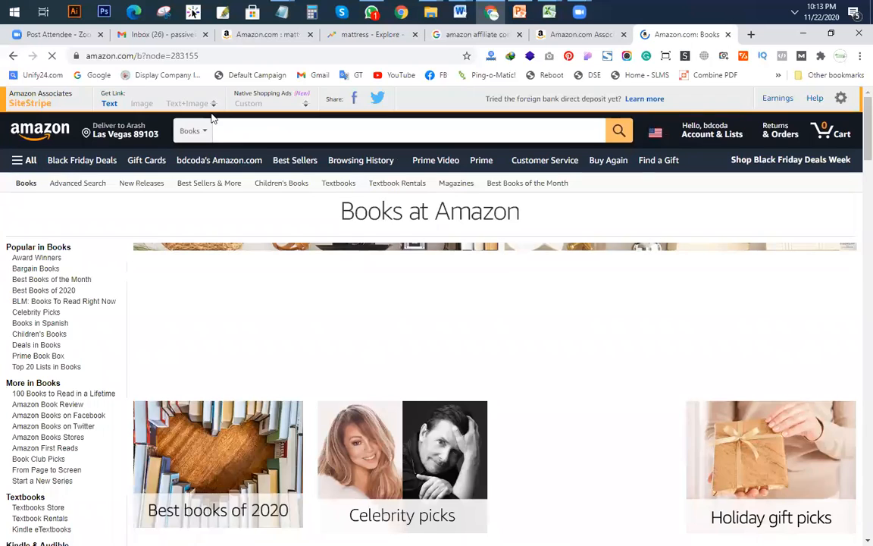
left_click(263, 123)
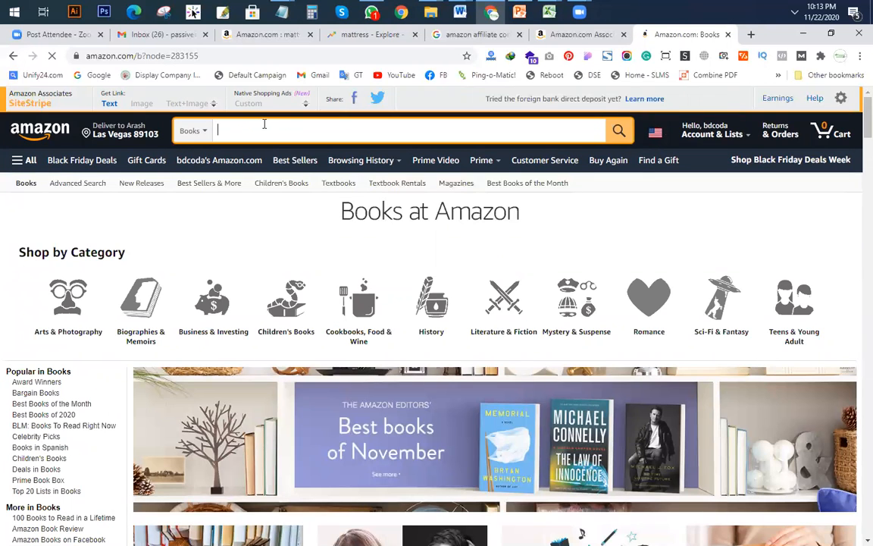
type("books")
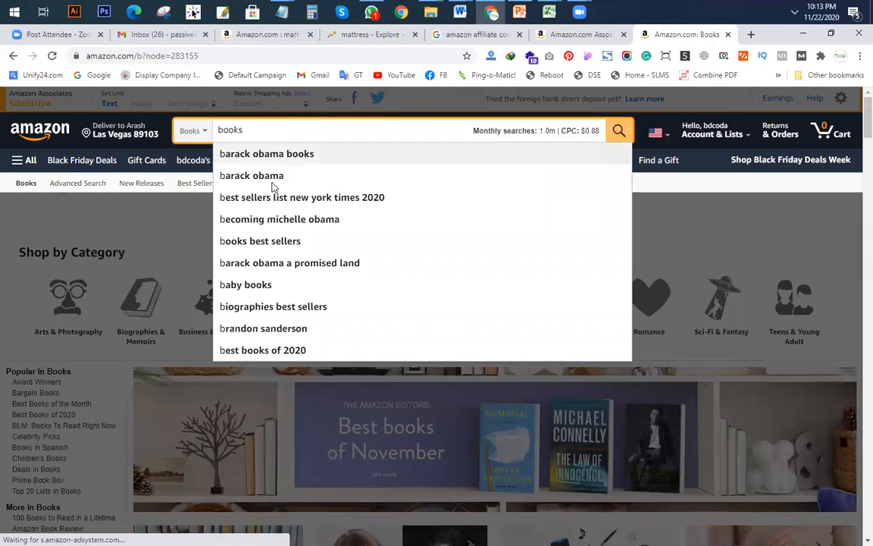
key("Return")
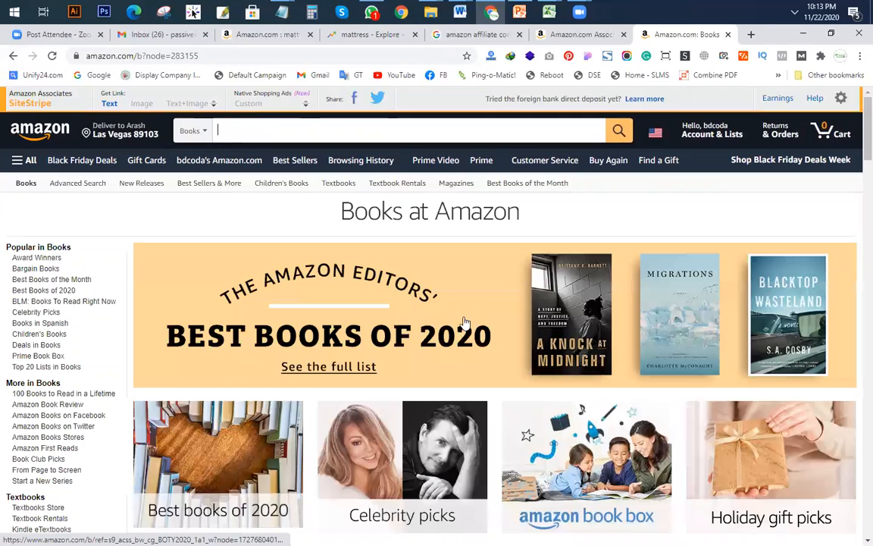
scroll(464, 322, "down", 5)
scroll(238, 312, "down", 3)
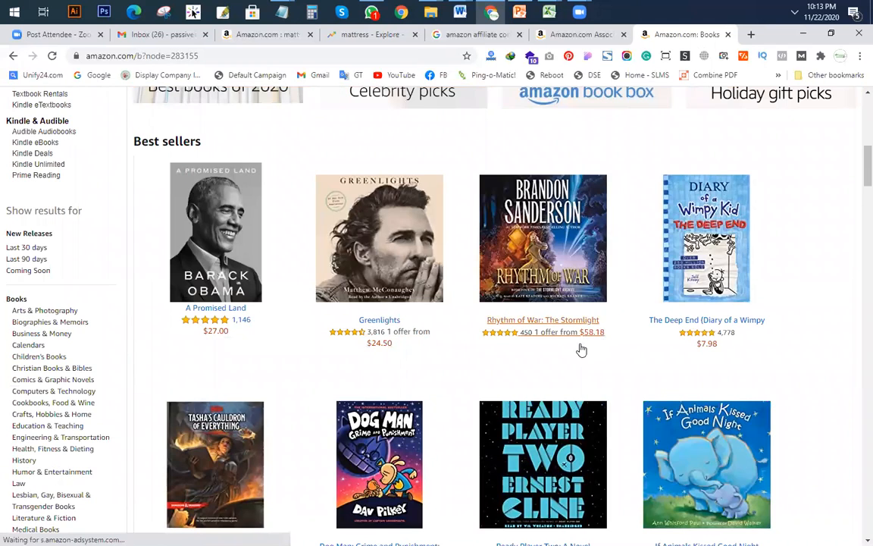
scroll(493, 330, "down", 4)
scroll(416, 315, "up", 4)
scroll(228, 297, "down", 5)
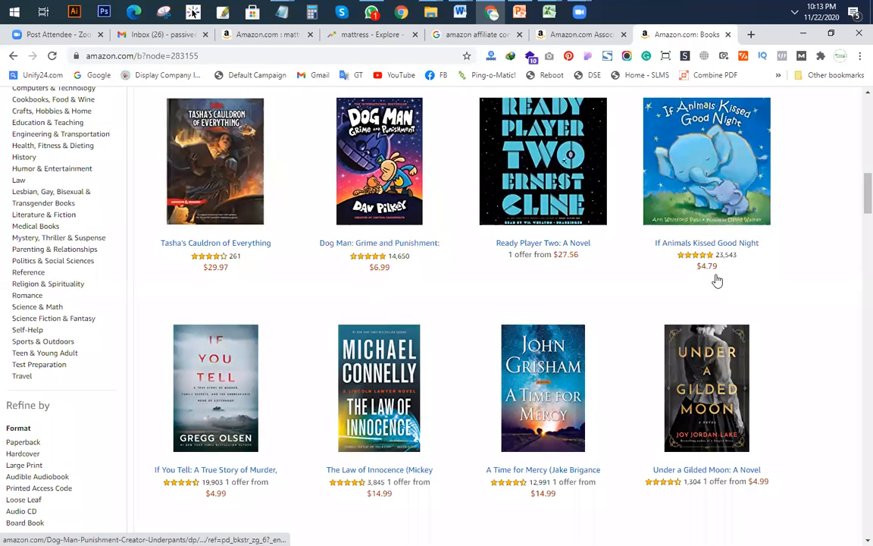
scroll(298, 361, "down", 4)
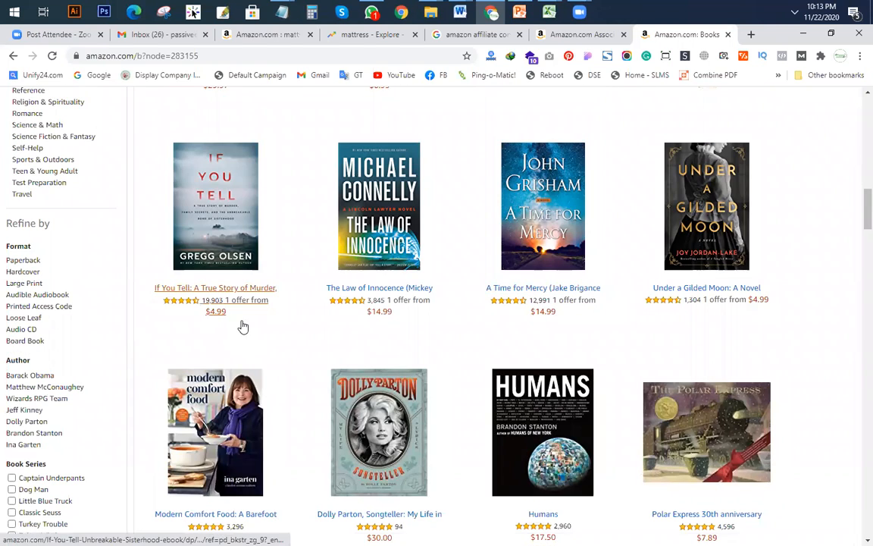
scroll(399, 345, "down", 5)
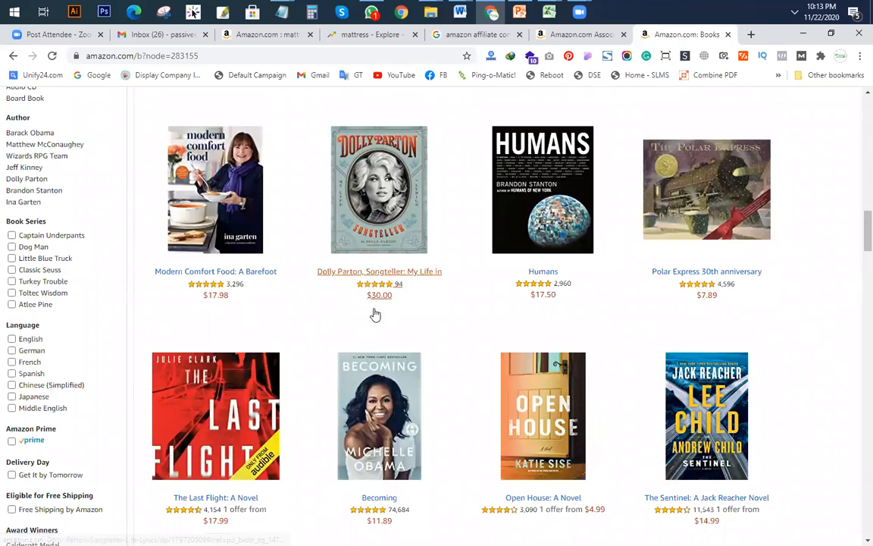
scroll(132, 303, "down", 3)
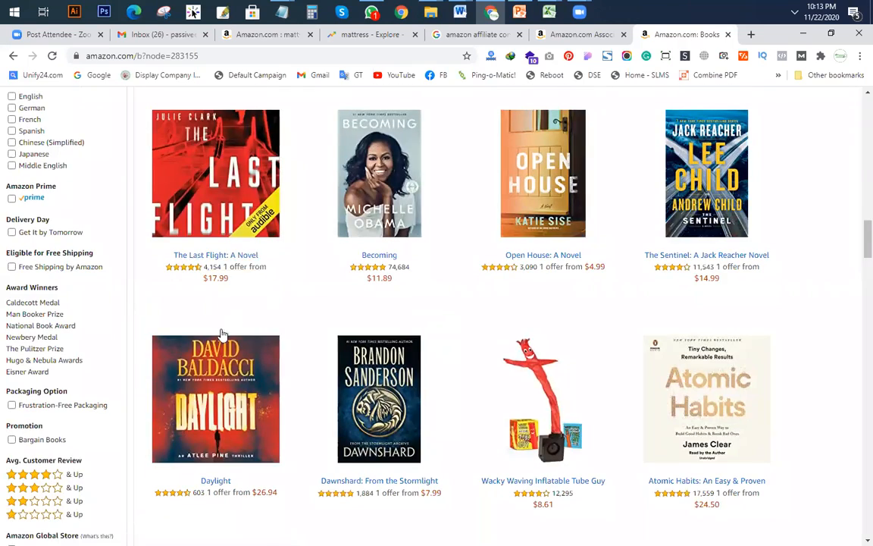
scroll(152, 298, "down", 4)
scroll(152, 298, "down", 8)
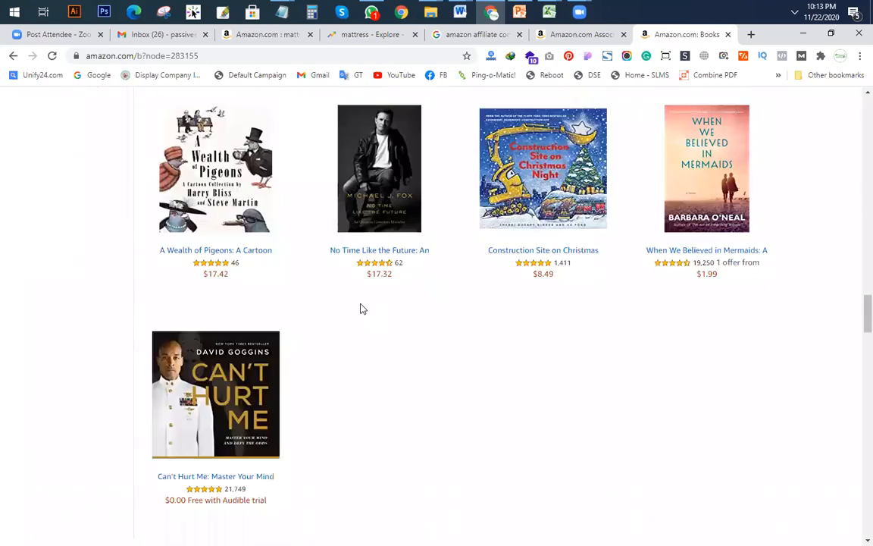
scroll(361, 309, "up", 20)
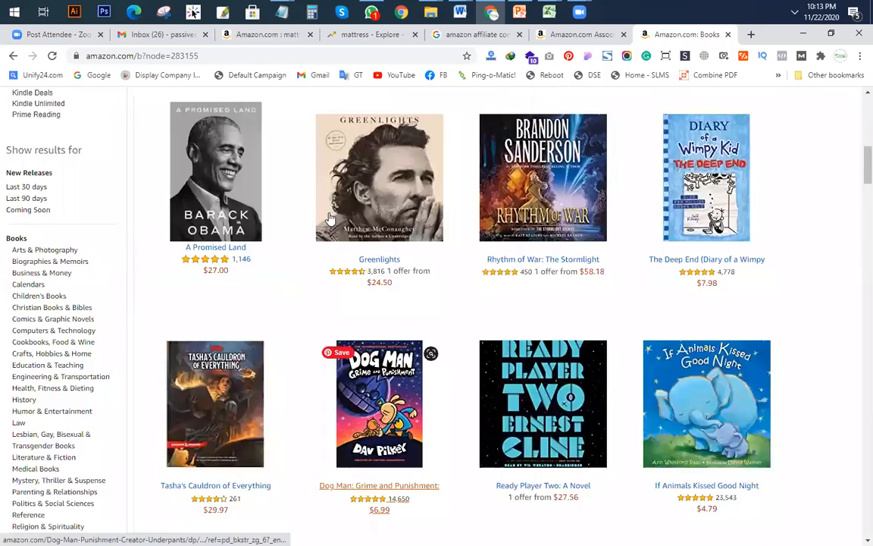
scroll(319, 202, "up", 3)
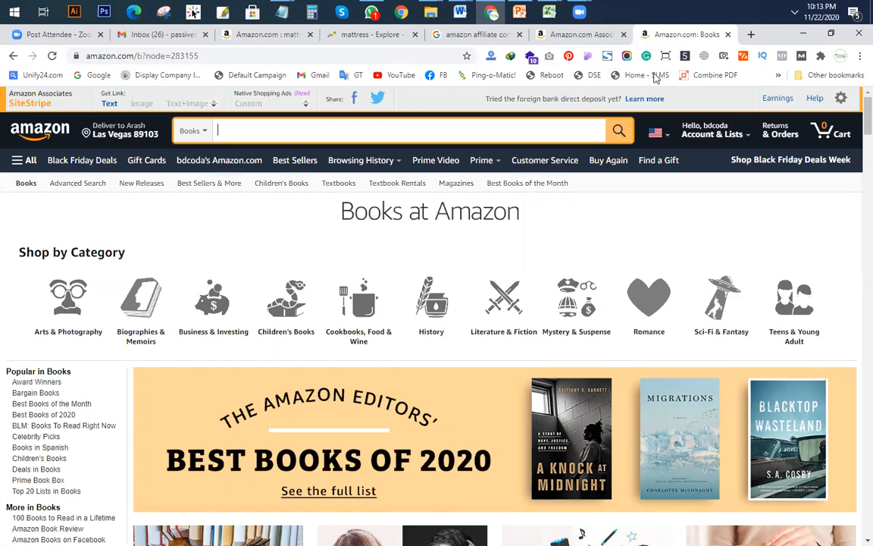
Step: Close the 'Amazon.com: Books' tab and return to the 'mattress - Explore' Google Trends tab
left_click(727, 35)
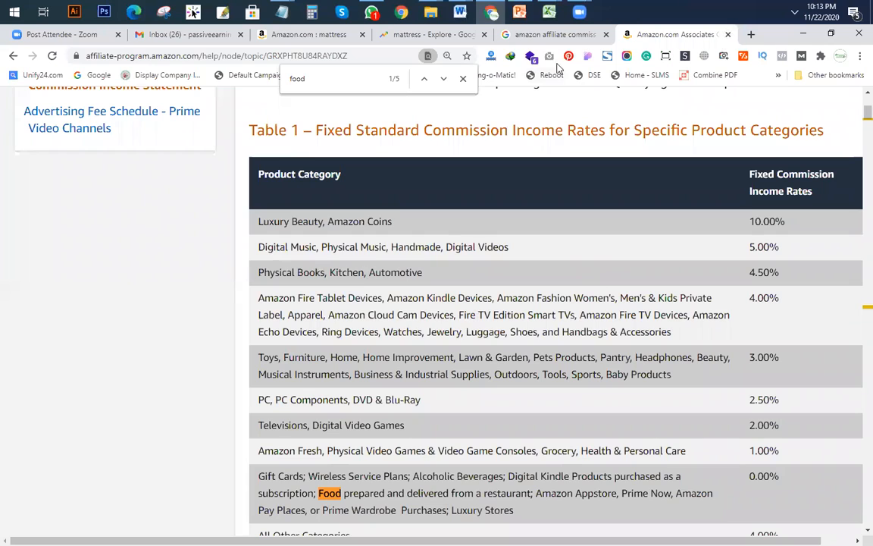
left_click(380, 30)
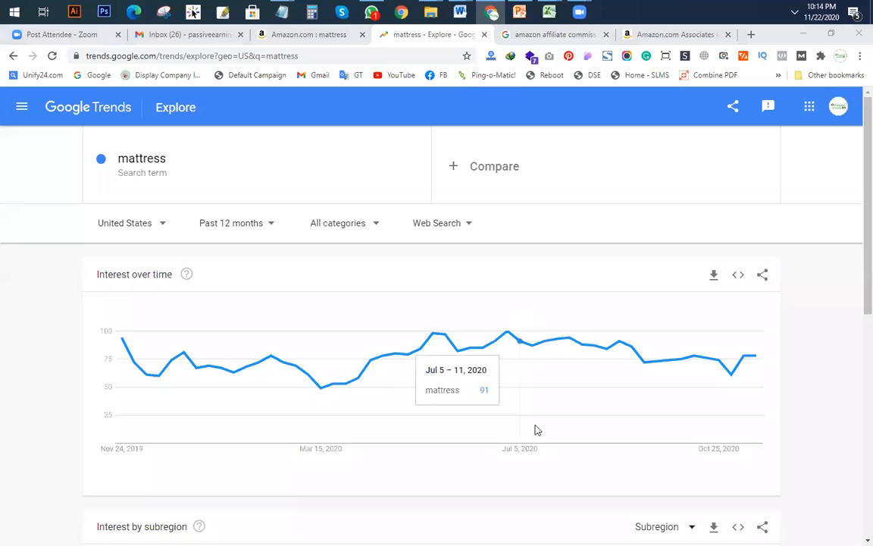
Step: Leave the mattress Trends search box and bring the Class 03 PowerPoint deck forward
left_click(156, 168)
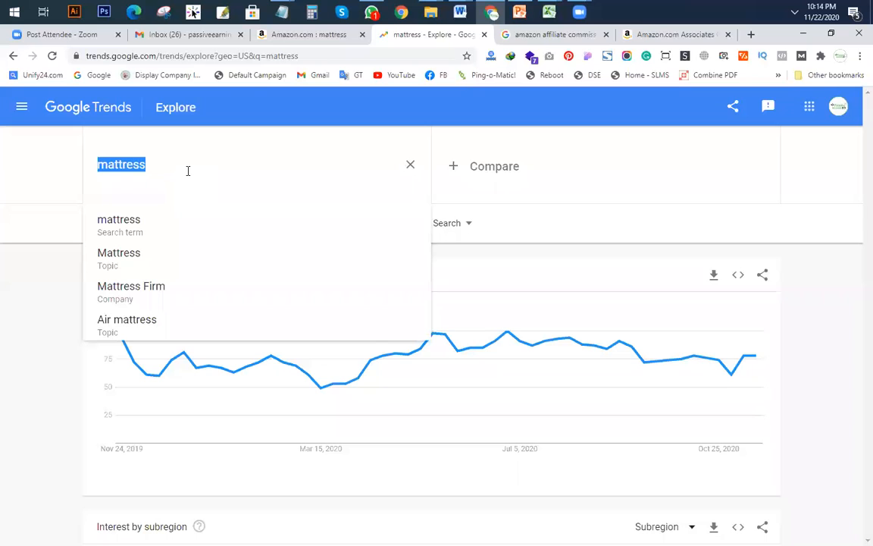
left_click(189, 170)
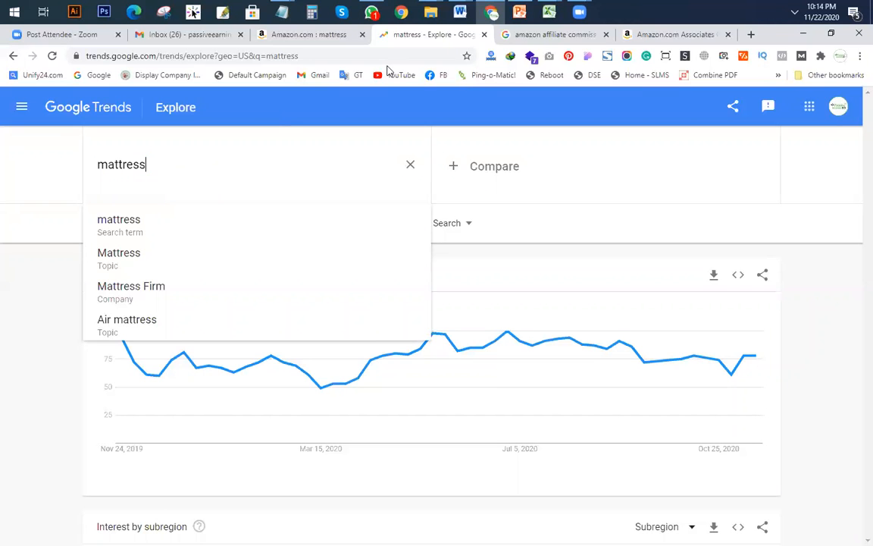
left_click(519, 12)
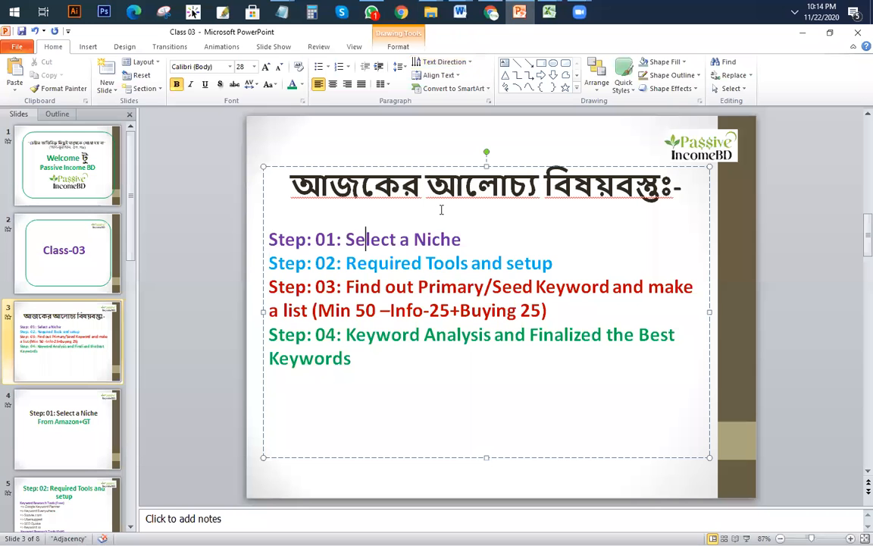
Step: Start a '(Mattres' note after Select a Niche on the slide, then erase it
left_click(477, 239)
type("(Mattres")
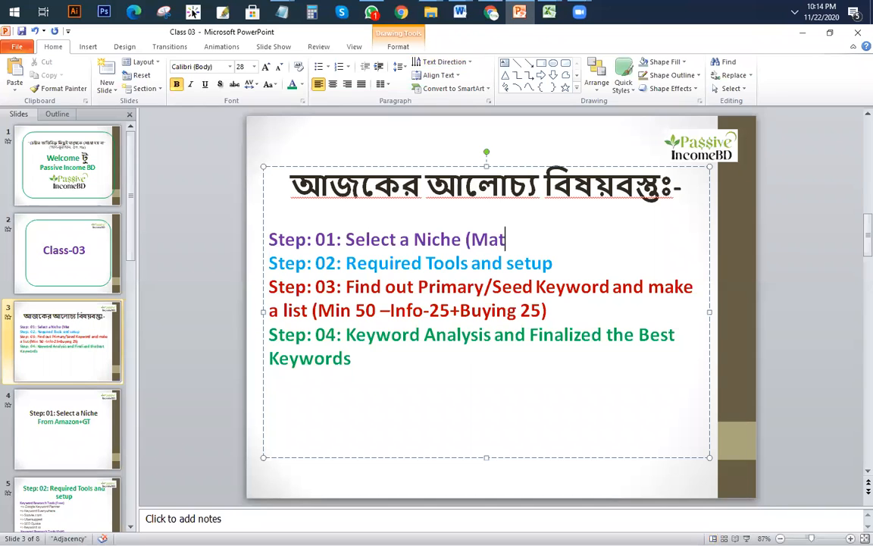
key("BackSpace")
key("BackSpace")
key("BackSpace")
key("BackSpace")
key("BackSpace")
key("BackSpace")
key("BackSpace")
key("BackSpace")
Step: Launch Notepad via Win+R, write 'Topic: Mattress', and minimize it
key("super+r")
type("notepad")
key("Return")
type("N")
key("BackSpace")
type("Top")
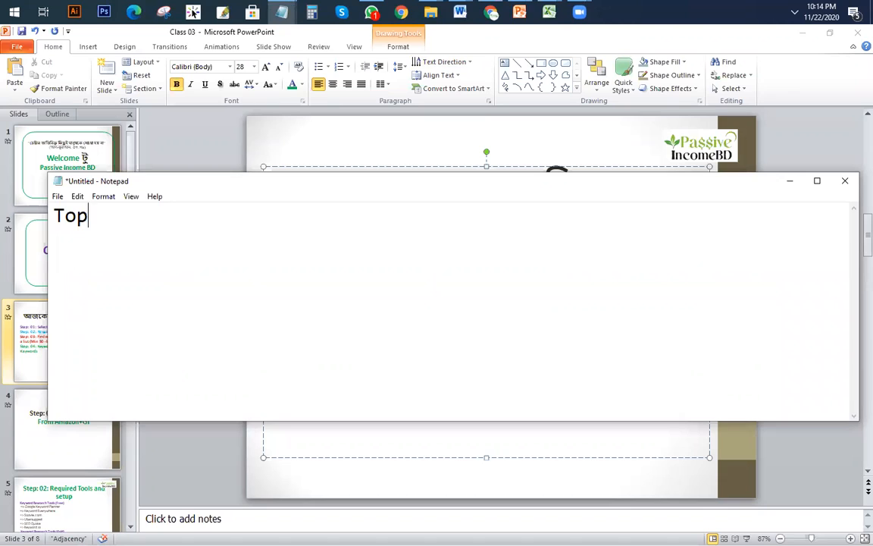
type("ic: Mattress")
key("Return")
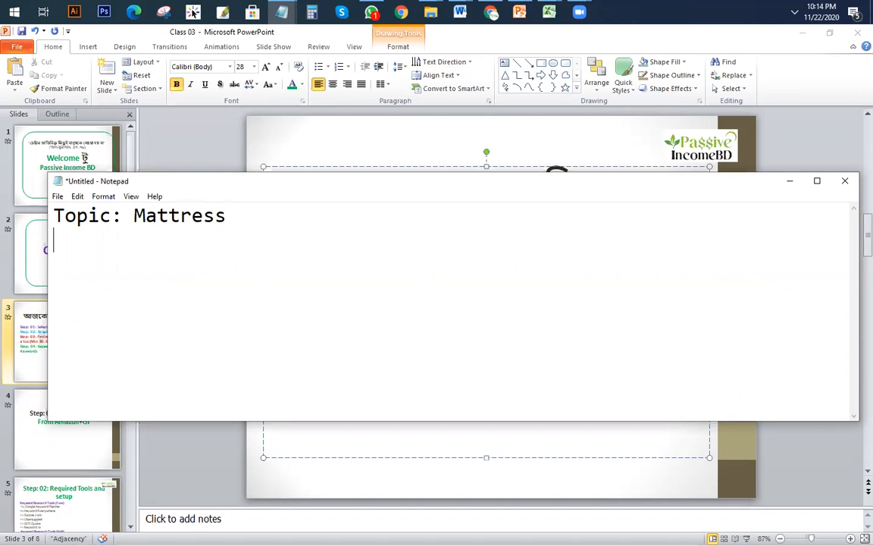
left_click(787, 181)
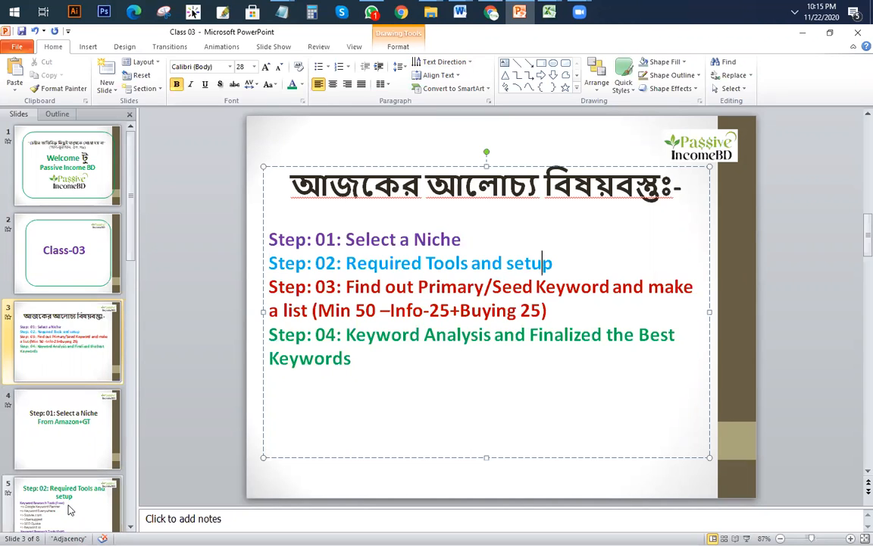
Step: Open slide 5, Required Tools and setup, and look over its paid tools list
scroll(69, 508, "down", 1)
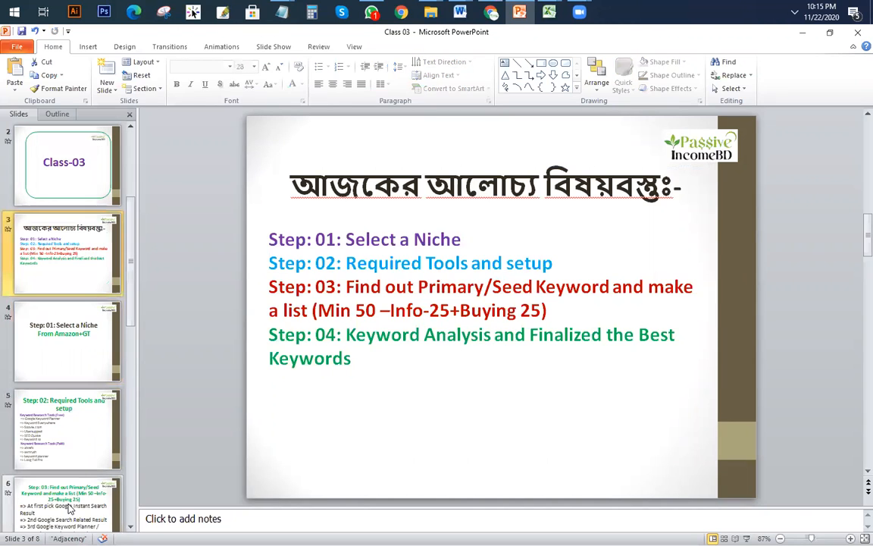
left_click(51, 417)
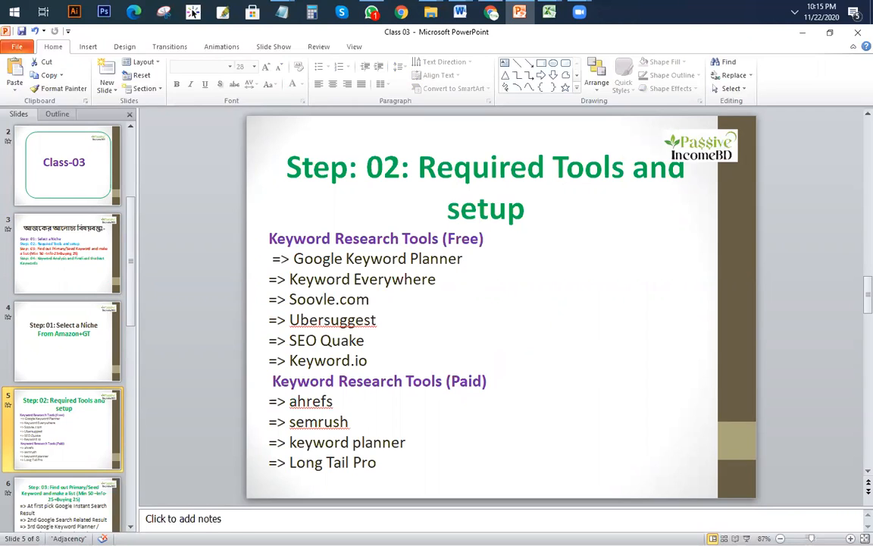
left_click(338, 392)
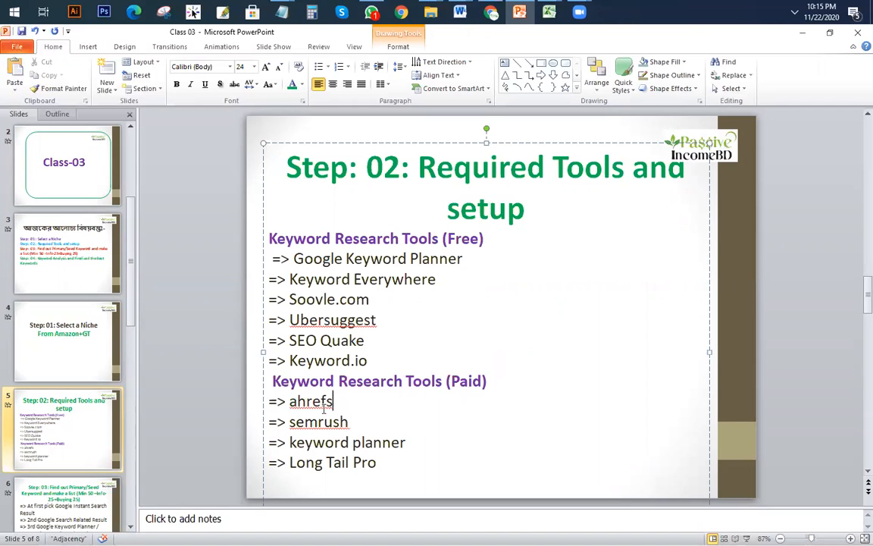
left_click_drag(287, 401, 425, 432)
left_click(425, 432)
Step: Append ' (Free+Paid)' after 'Google Keyword Planner' on slide 5
left_click_drag(465, 259, 294, 259)
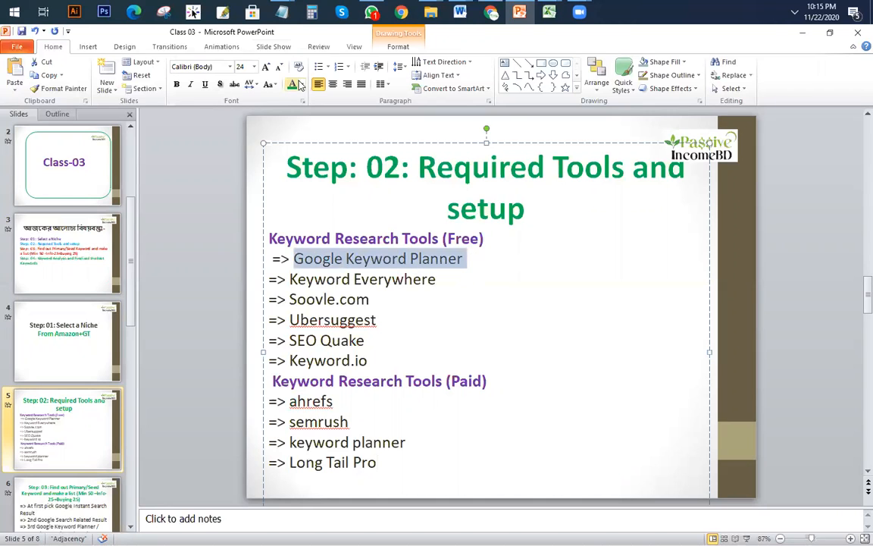
left_click(471, 257)
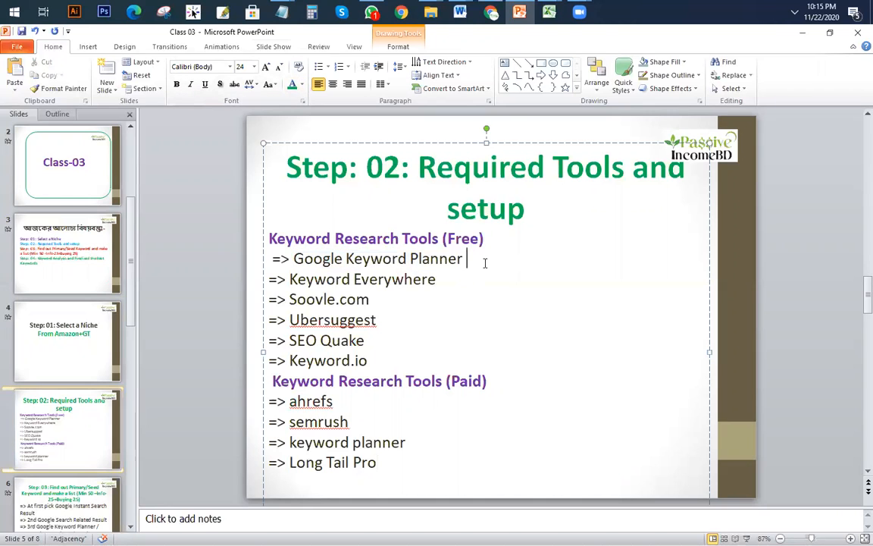
type("(Fre")
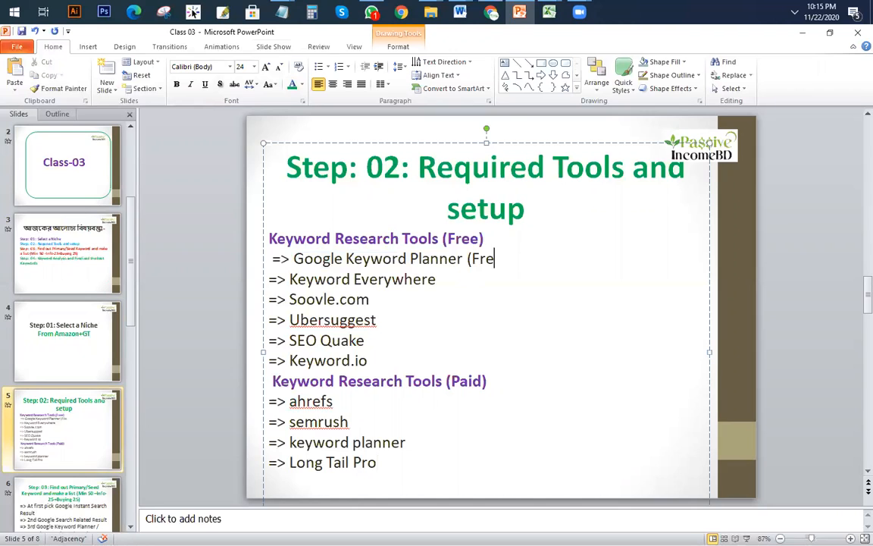
type("e+Paid)")
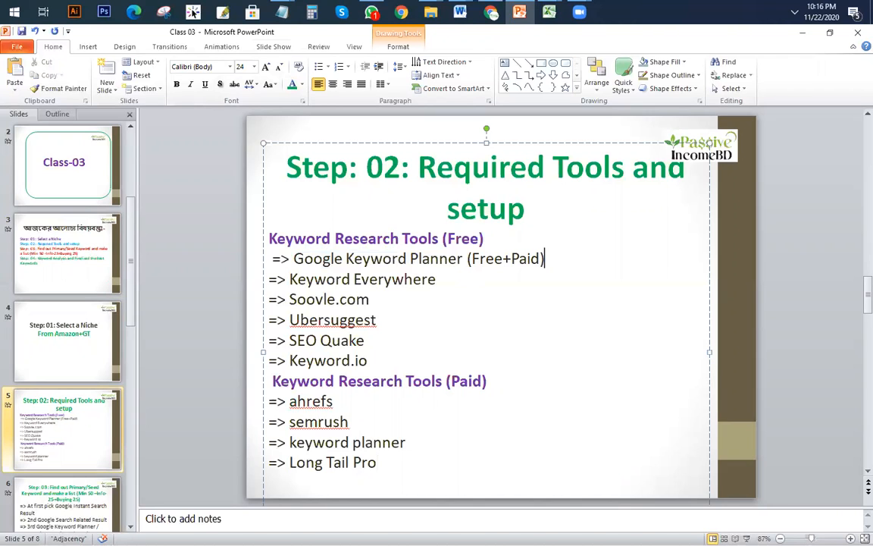
left_click_drag(293, 258, 447, 259)
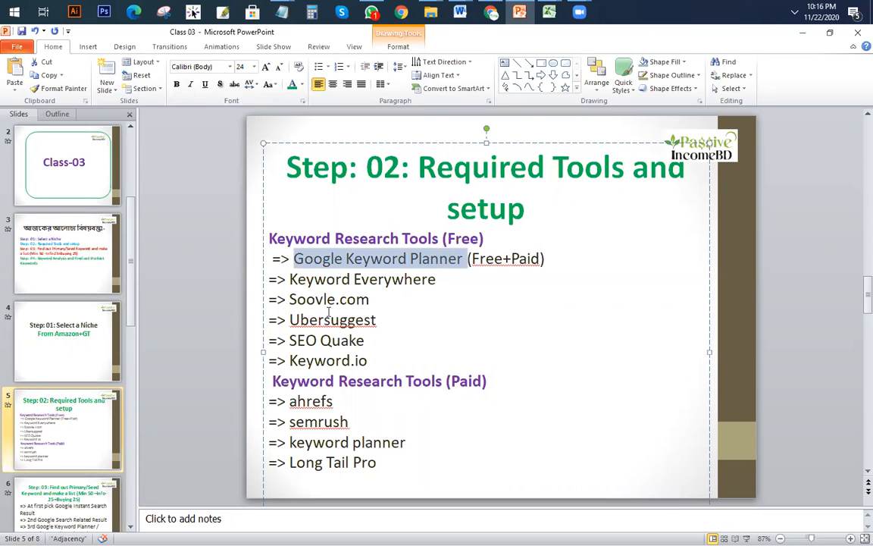
Step: Select the free tools Keyword Everywhere through Ubersuggest and the paid tools, leaving text colour unchanged
left_click_drag(289, 278, 374, 326)
left_click_drag(289, 401, 377, 464)
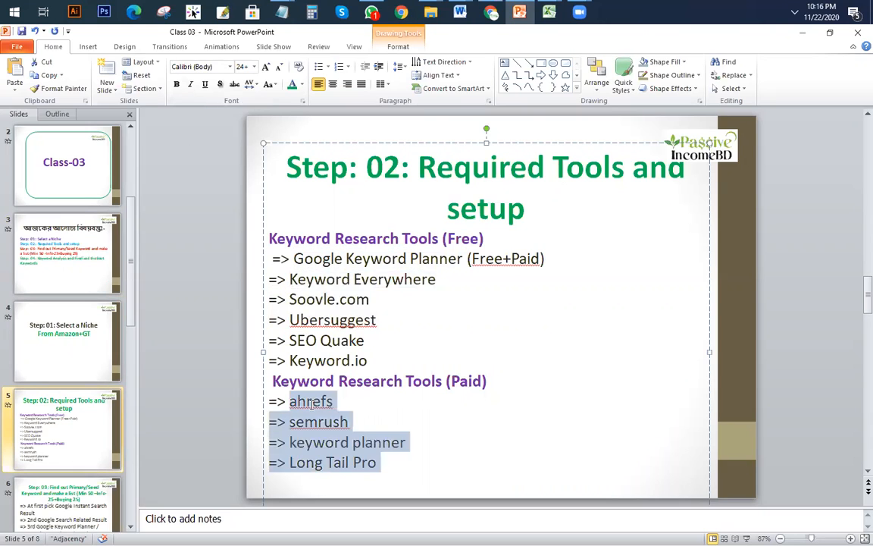
left_click(404, 442)
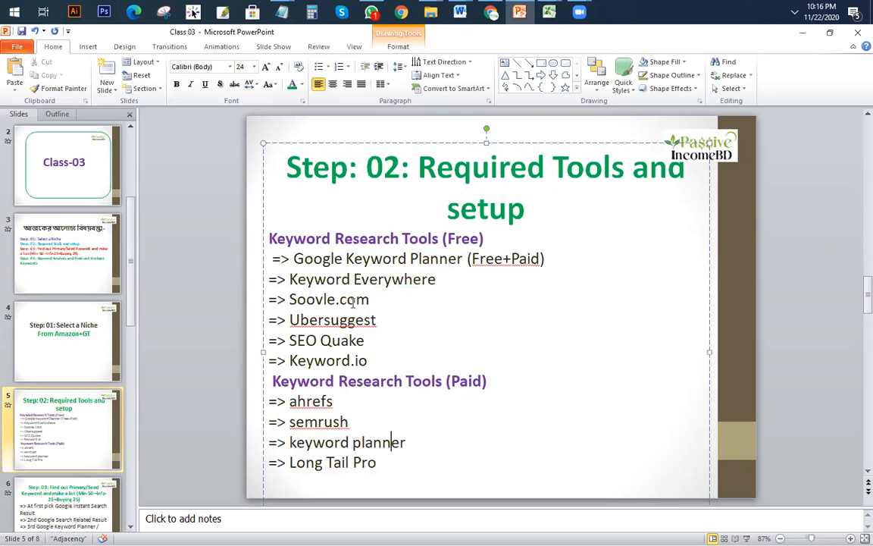
left_click_drag(546, 259, 245, 235)
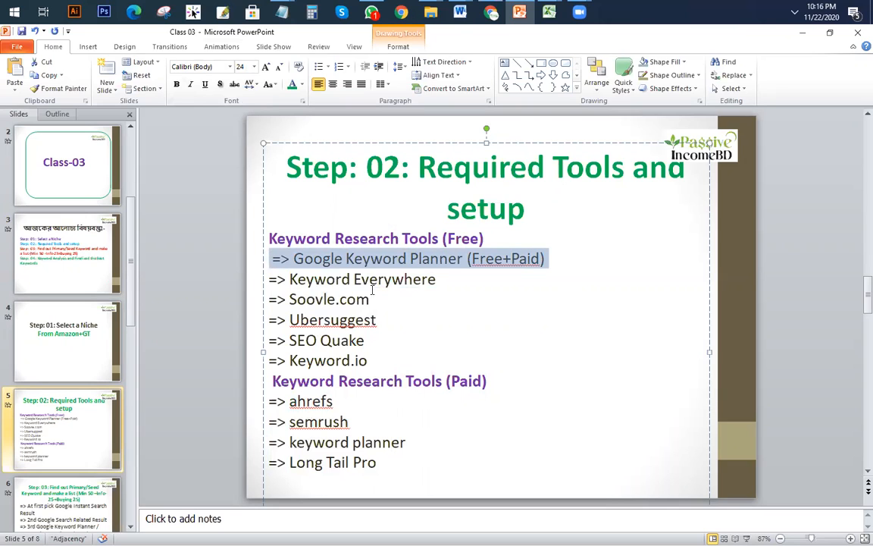
left_click_drag(438, 279, 279, 274)
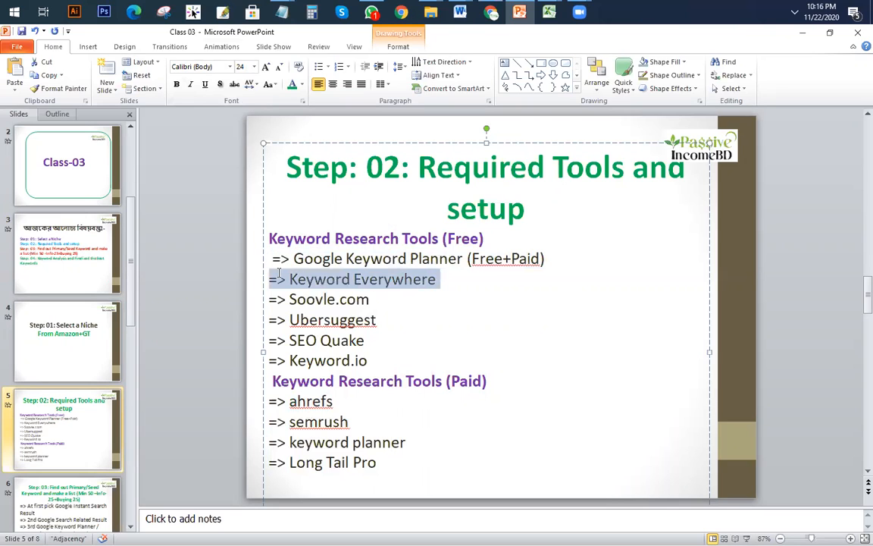
left_click(340, 299)
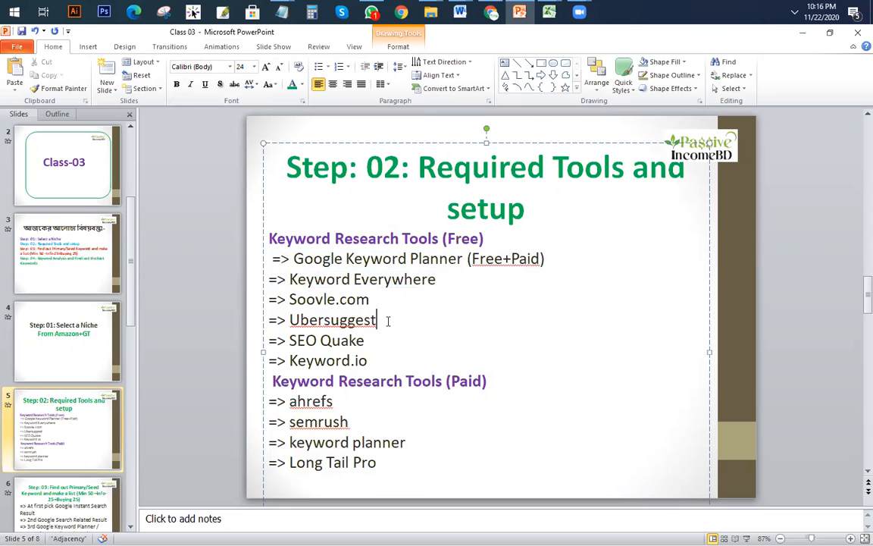
left_click_drag(376, 320, 268, 320)
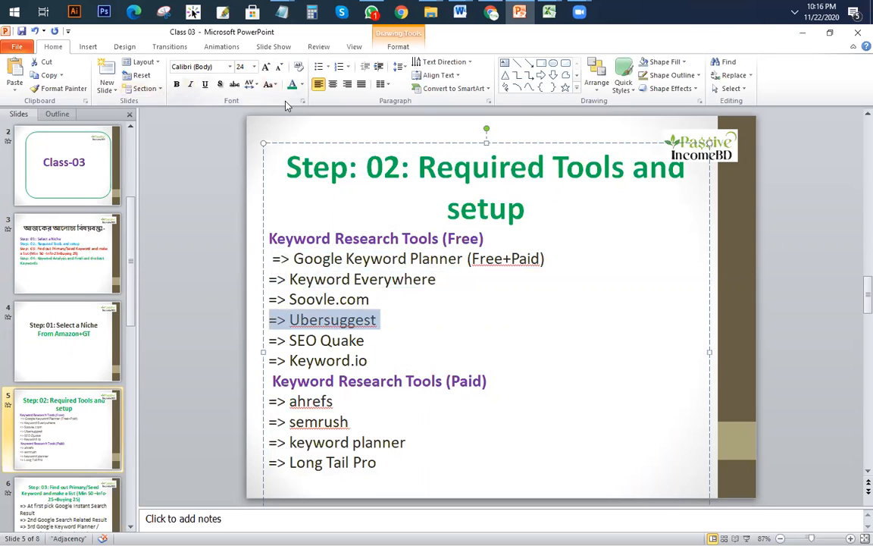
left_click(301, 85)
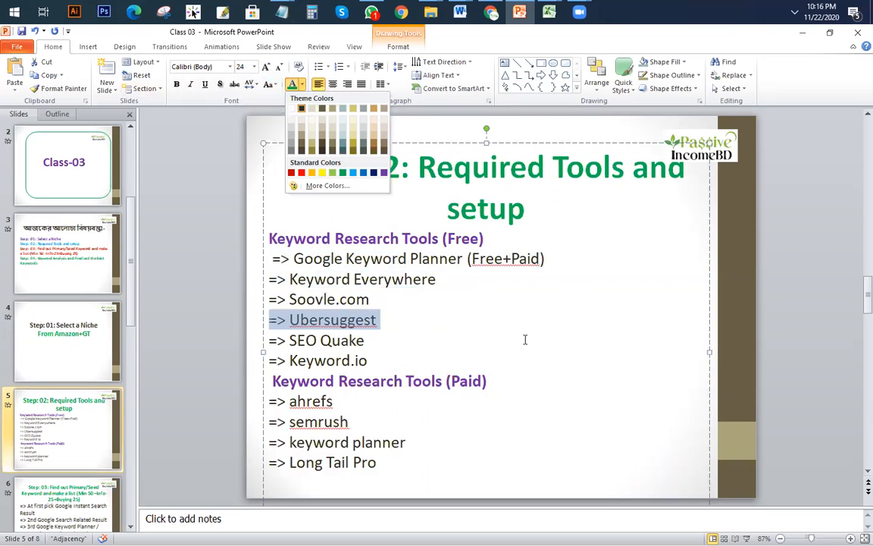
left_click(378, 331)
left_click(384, 338)
Step: Select the Google Keyword Planner, ahrefs, semrush, Long Tail Pro and keyword planner lines in turn
left_click_drag(544, 258, 279, 255)
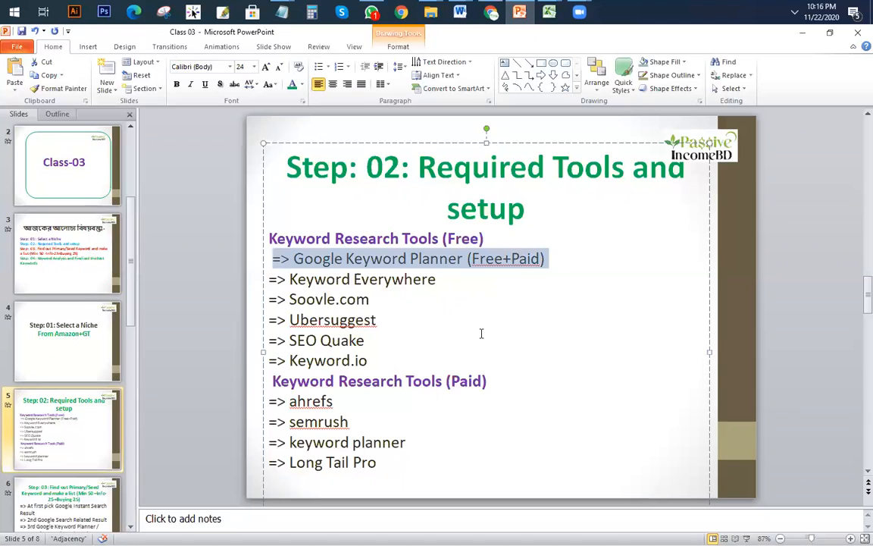
left_click_drag(354, 400, 255, 399)
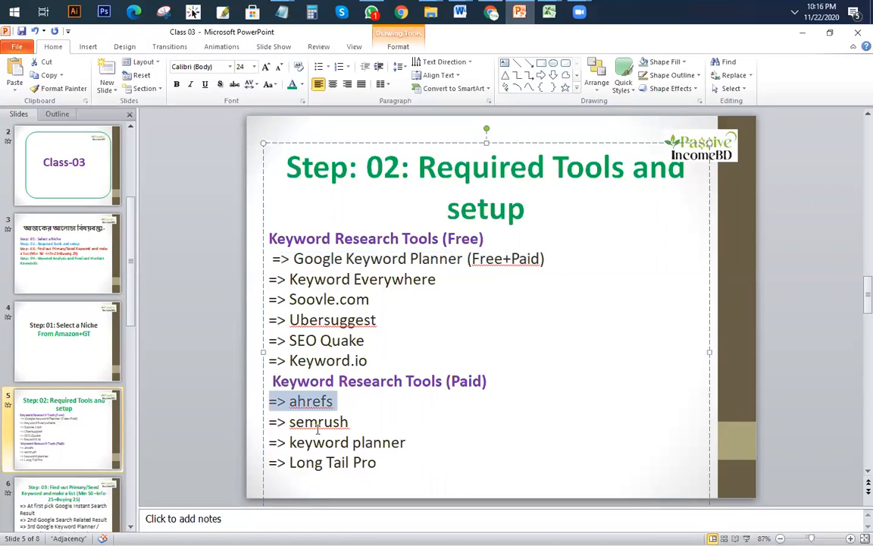
mouse_move(291, 424)
left_mouse_down()
mouse_move(353, 425)
mouse_move(294, 421)
left_mouse_up()
left_click(358, 425)
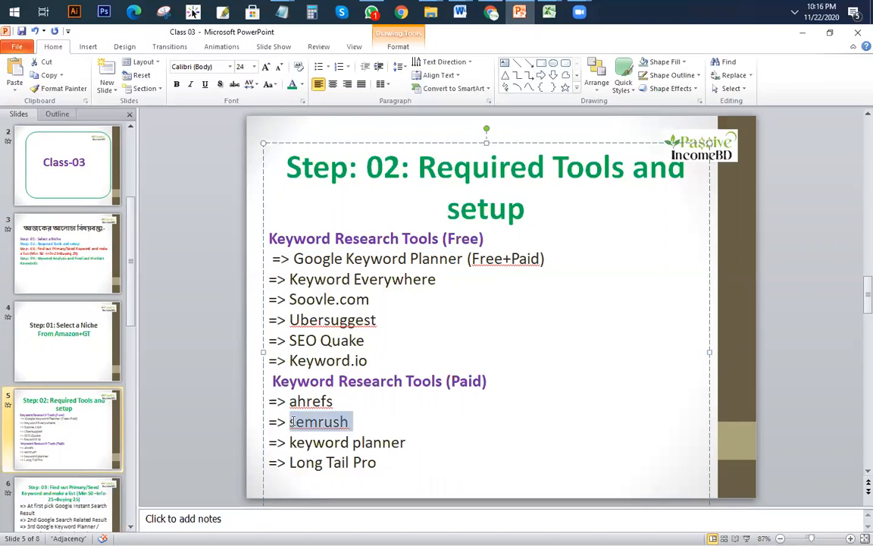
left_click(317, 422)
triple_click(318, 422)
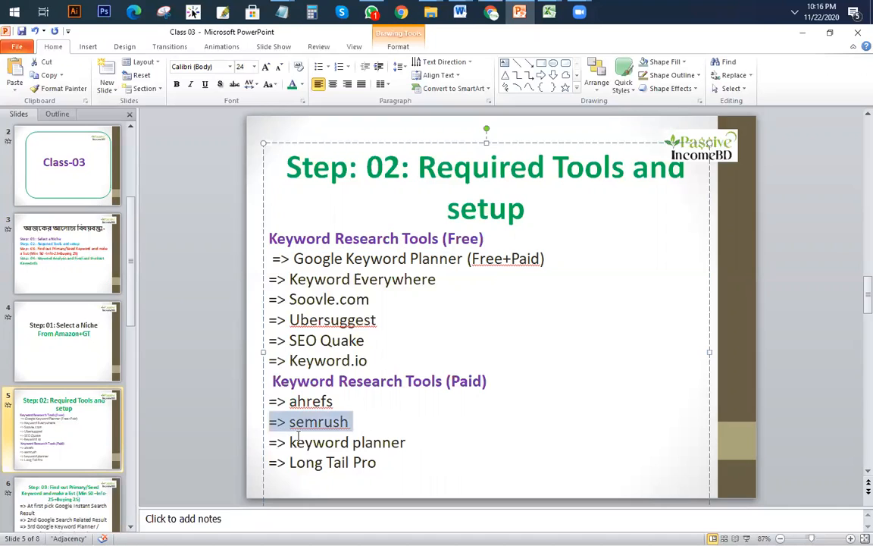
left_click_drag(381, 463, 270, 462)
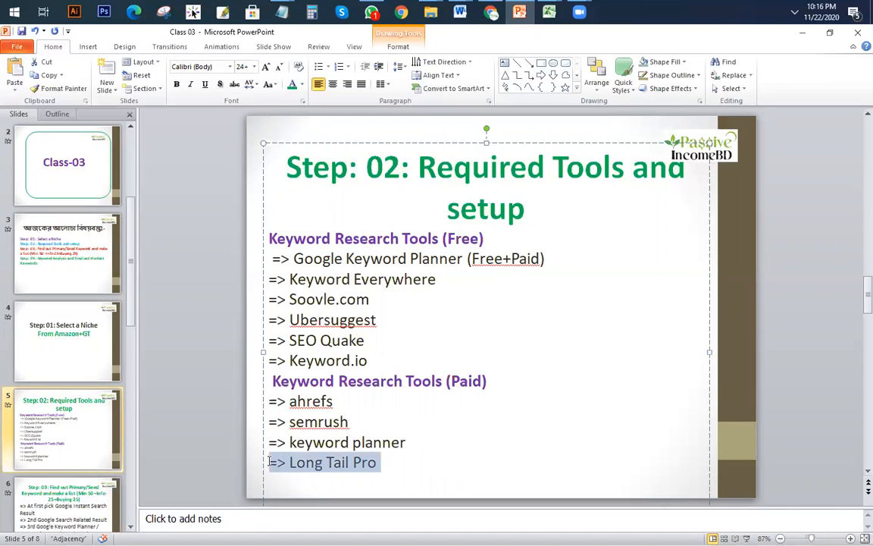
left_click_drag(382, 463, 258, 467)
left_click_drag(413, 443, 248, 442)
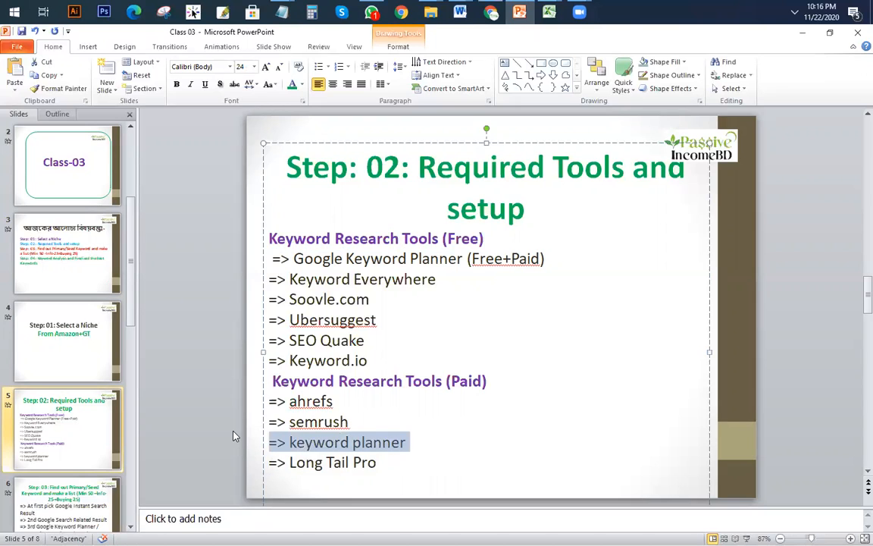
left_click(430, 443)
Step: Delete the '(Free+Paid)' label and put Keyword Everywhere back on its own line
left_click(559, 251)
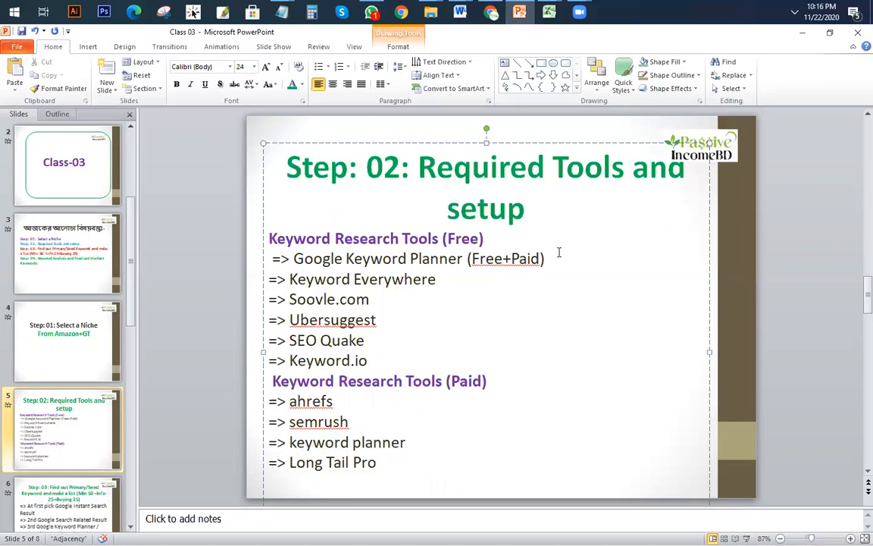
left_click_drag(424, 443, 262, 455)
left_click(421, 444)
left_click_drag(546, 259, 471, 260)
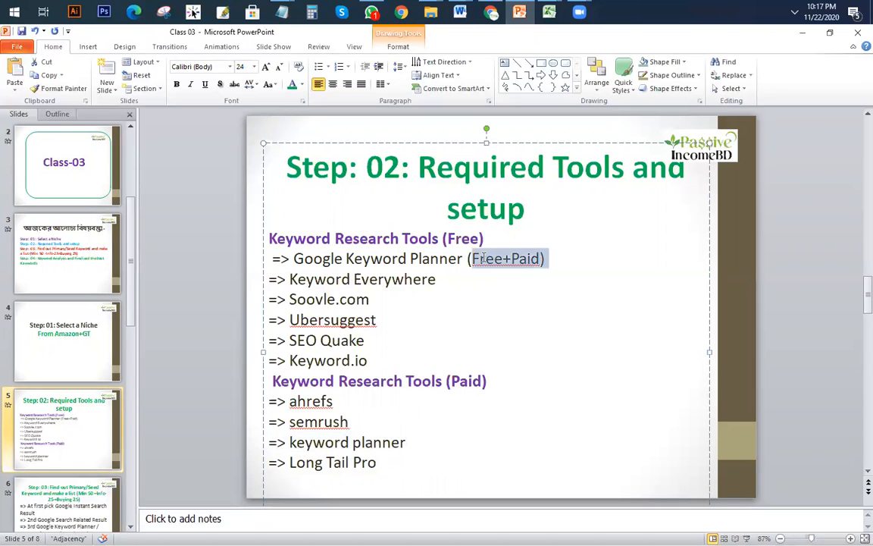
key("BackSpace")
key("BackSpace")
key("Return")
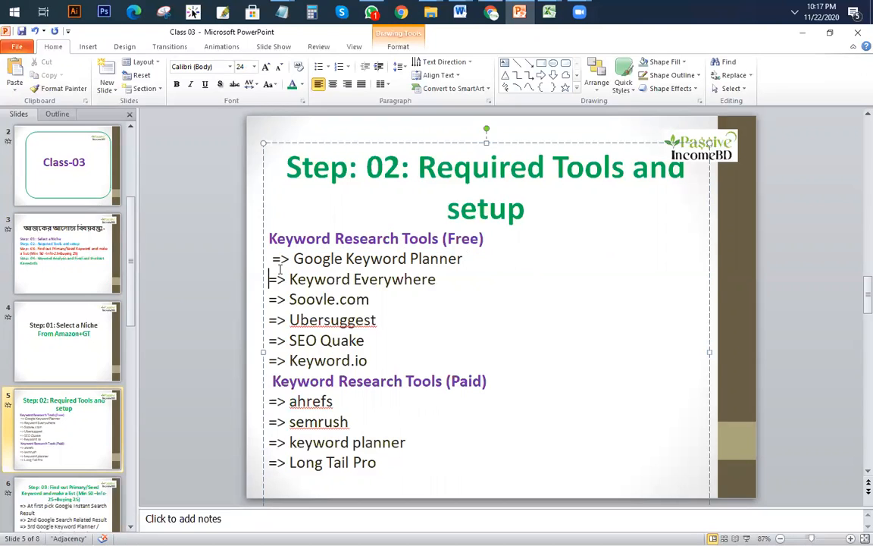
Step: Highlight Google Keyword Planner, Keyword Everywhere, Soovle.com and Ubersuggest, then return to Google Trends
mouse_move(269, 260)
left_mouse_down()
mouse_move(467, 261)
mouse_move(276, 262)
left_mouse_up()
left_click(470, 271)
left_click_drag(464, 282, 257, 279)
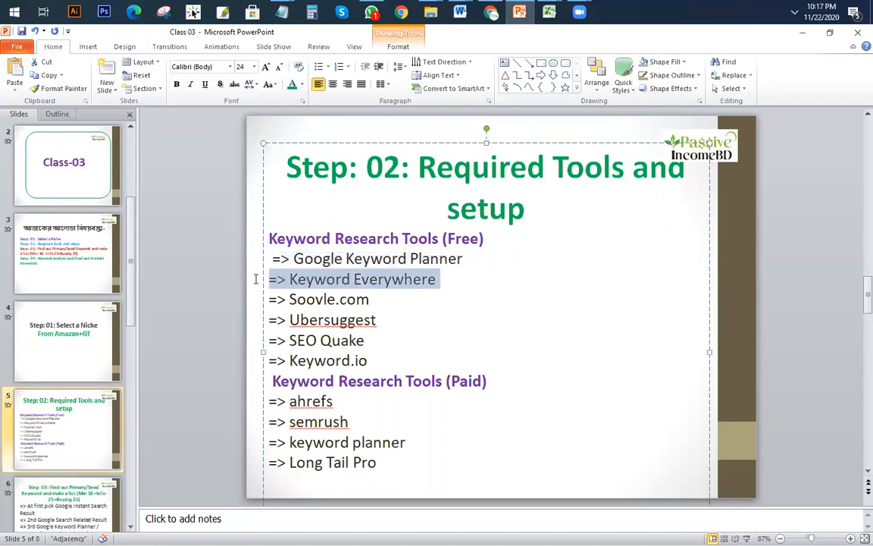
left_click_drag(451, 312, 268, 303)
left_click(382, 314)
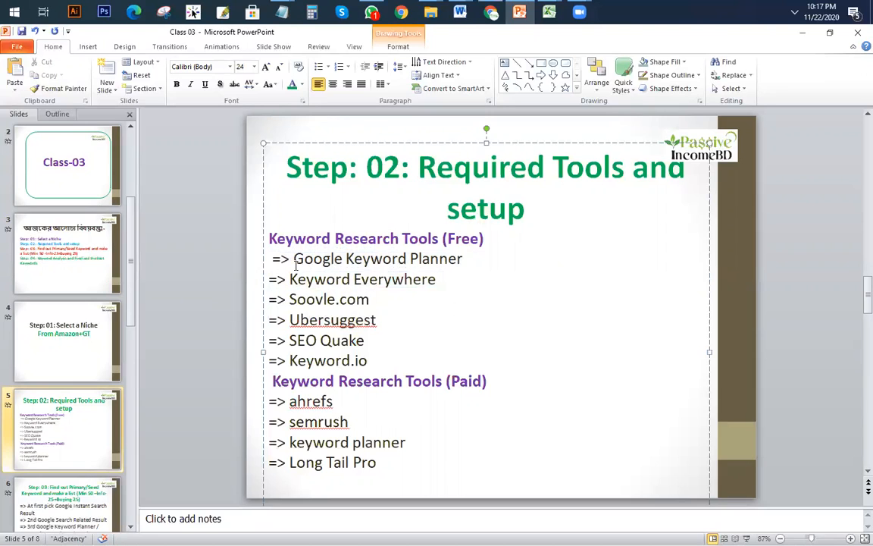
left_click_drag(270, 259, 499, 256)
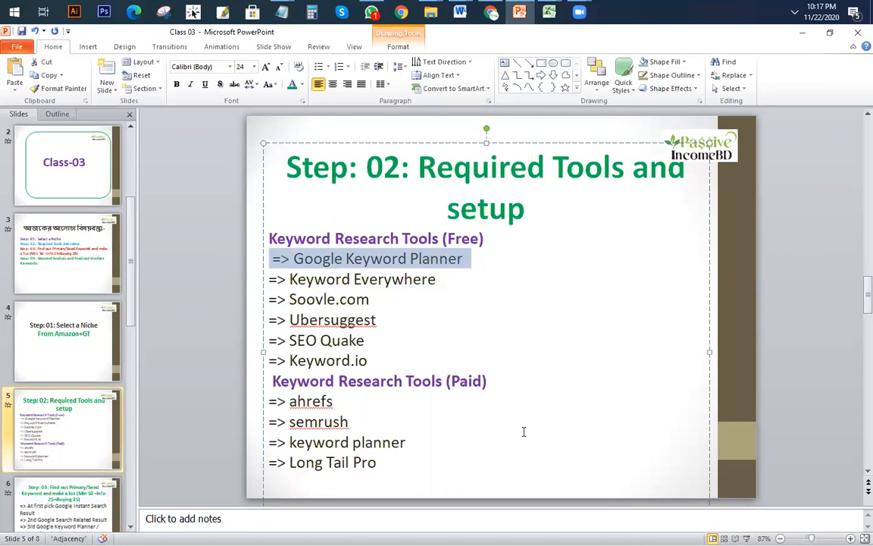
left_click(433, 319)
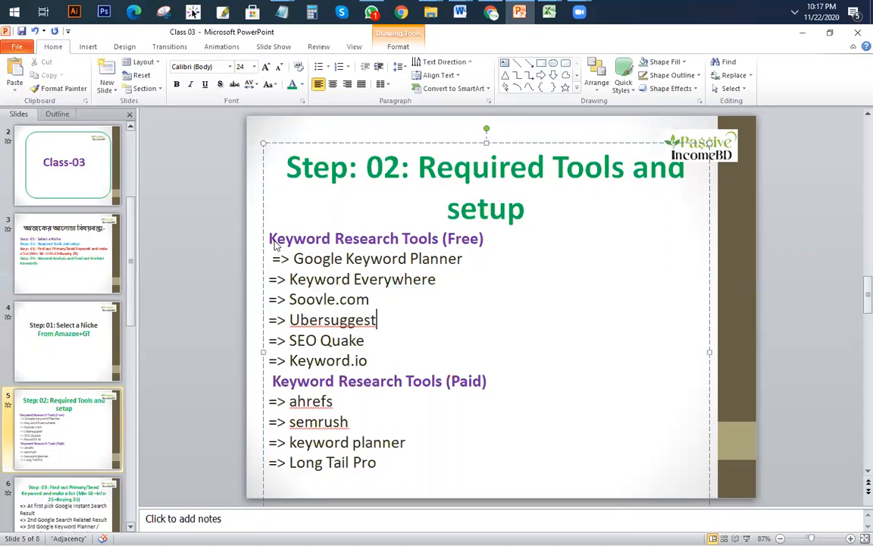
left_click_drag(474, 258, 294, 259)
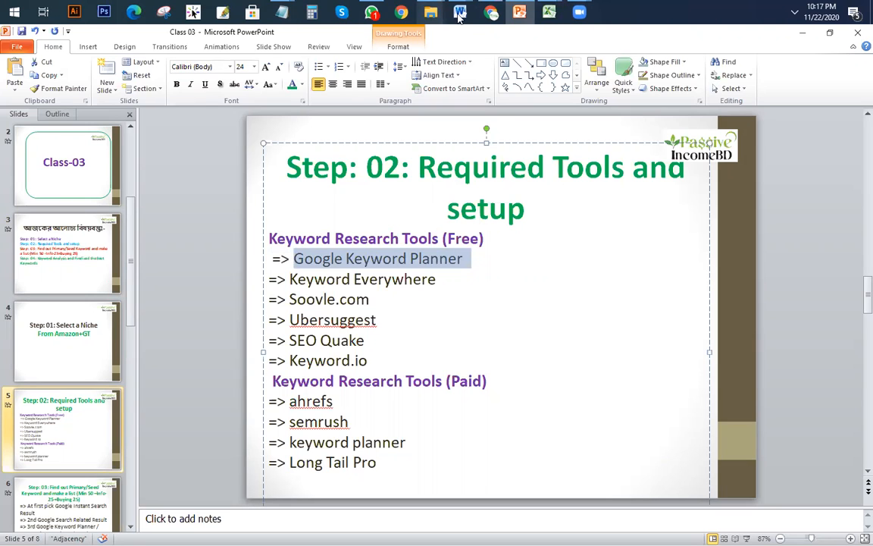
left_click(491, 11)
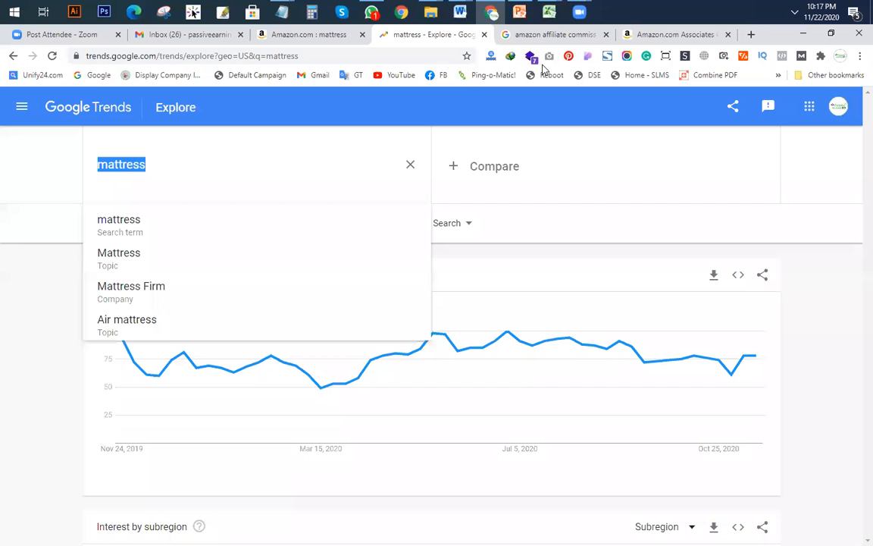
Step: Close the mattress Trends and affiliate commission tabs and open a new tab
left_click(483, 35)
left_click(483, 34)
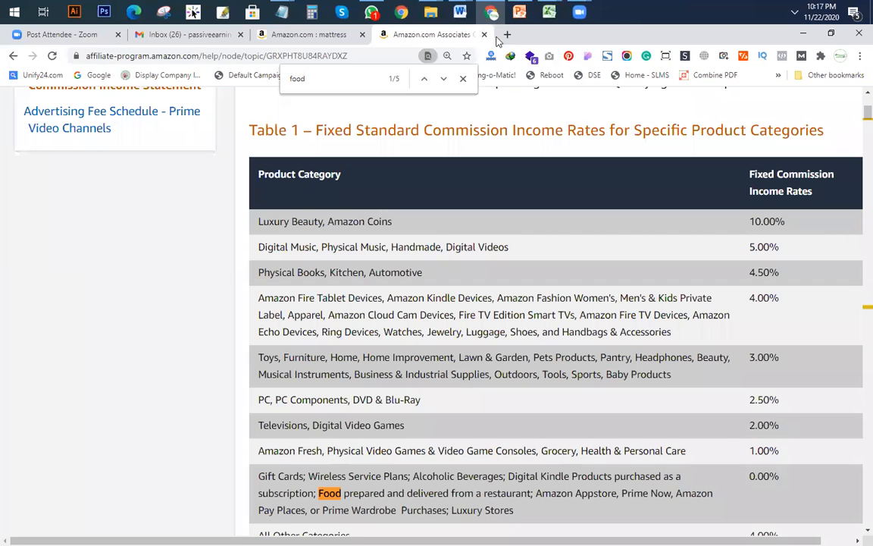
left_click(503, 34)
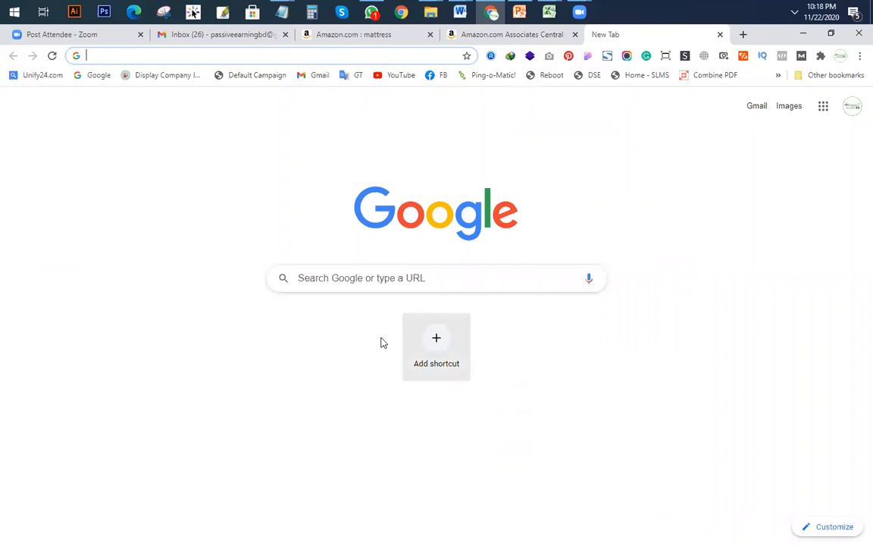
Step: Start typing the search 'google ke' in the new tab's address bar
type("k")
key("BackSpace")
type("a")
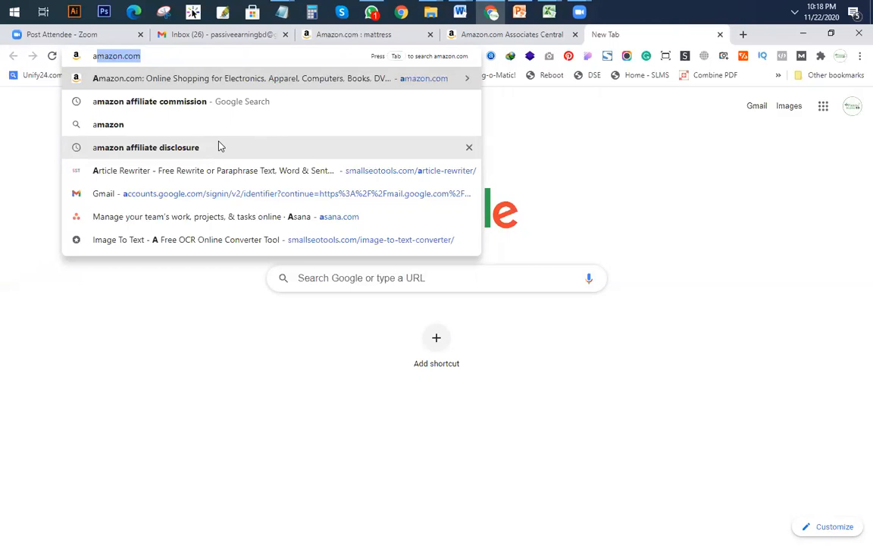
key("BackSpace")
key("BackSpace")
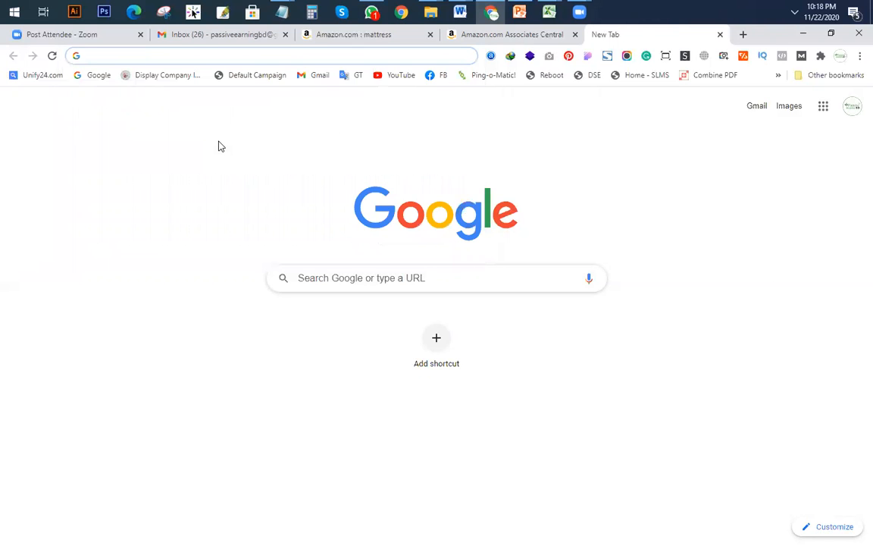
type("googk")
key("BackSpace")
type("le ke")
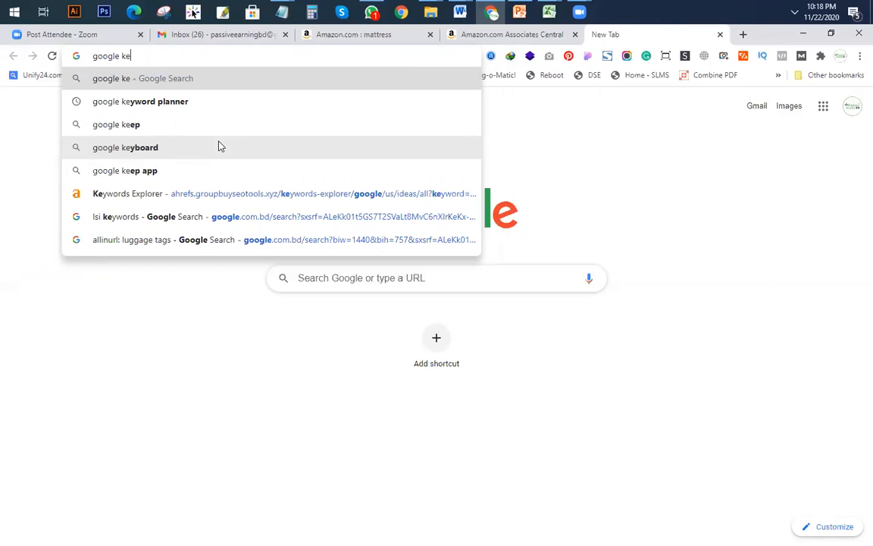
Step: Search 'google keyword planner' and open the ads.google.com Keyword Planner tool
left_click(185, 100)
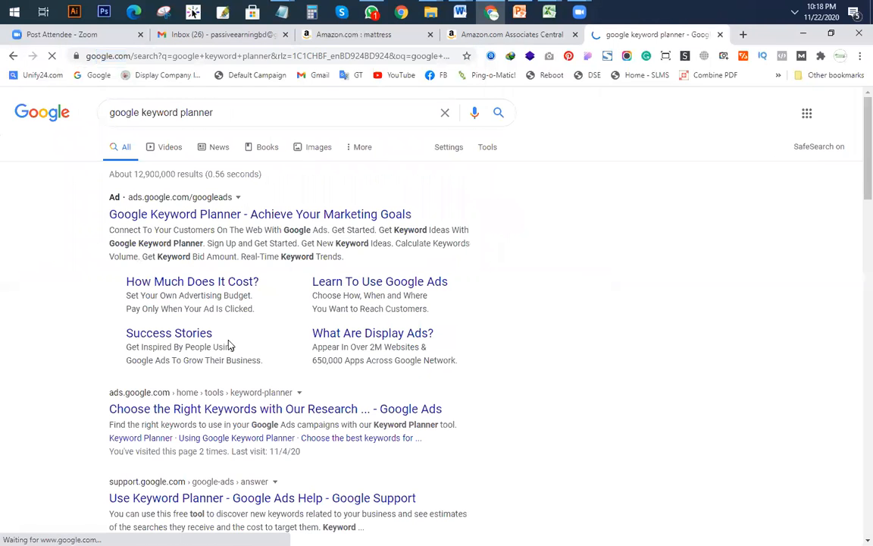
scroll(230, 347, "down", 3)
scroll(403, 345, "down", 2)
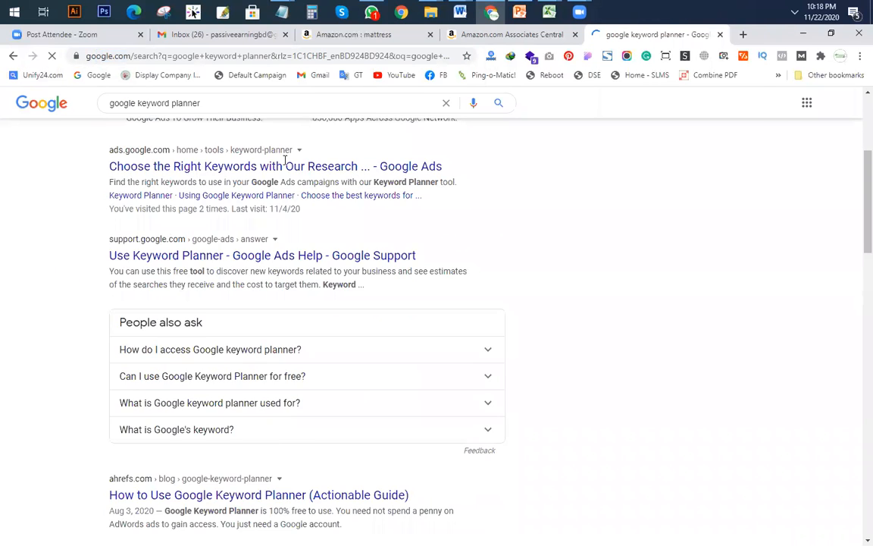
scroll(290, 152, "up", 1)
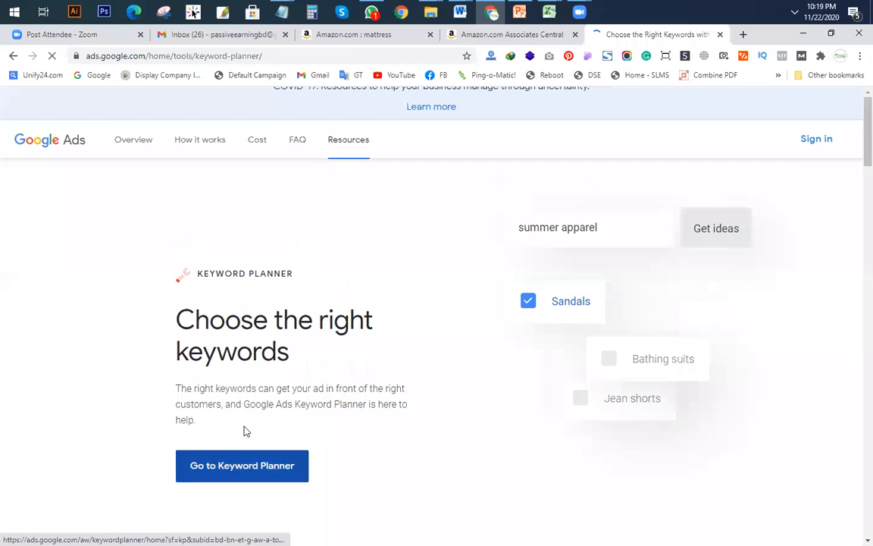
left_click(232, 485)
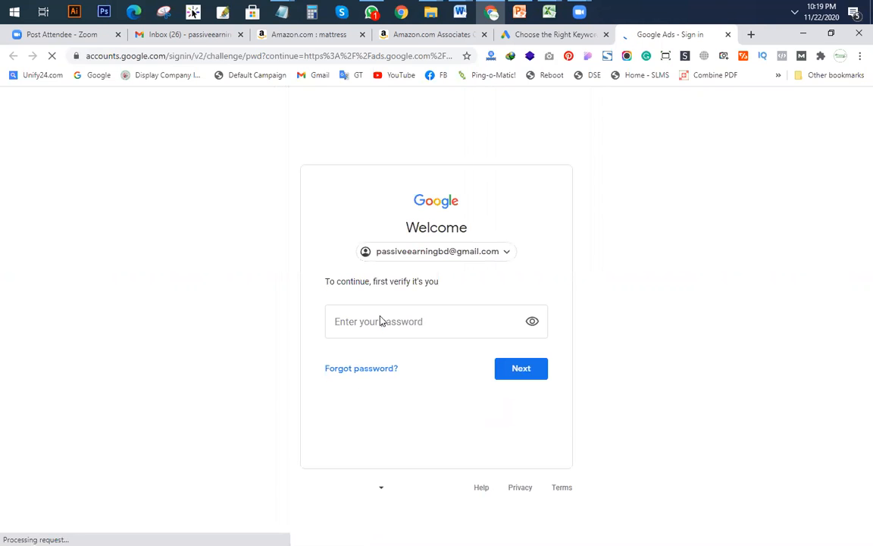
Step: Choose the other Google account under Choose an account and sign in with its password
left_click(436, 329)
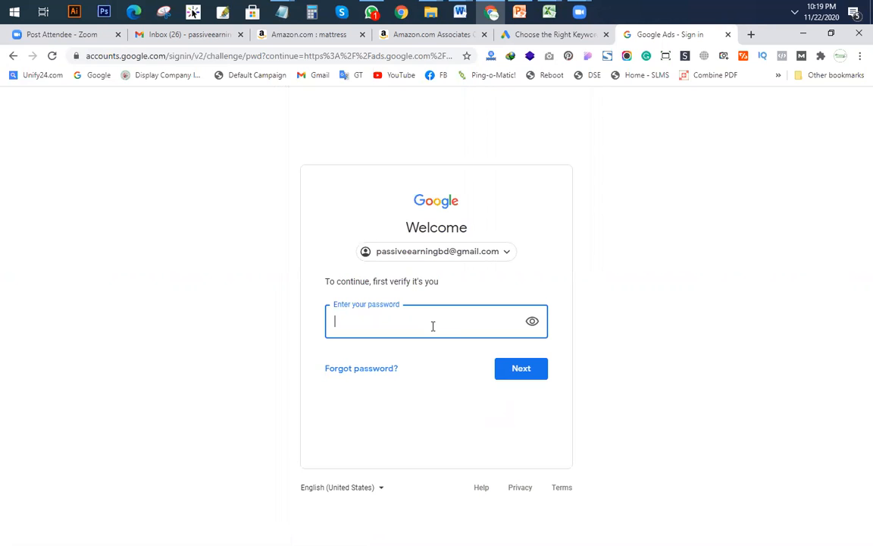
left_click(454, 261)
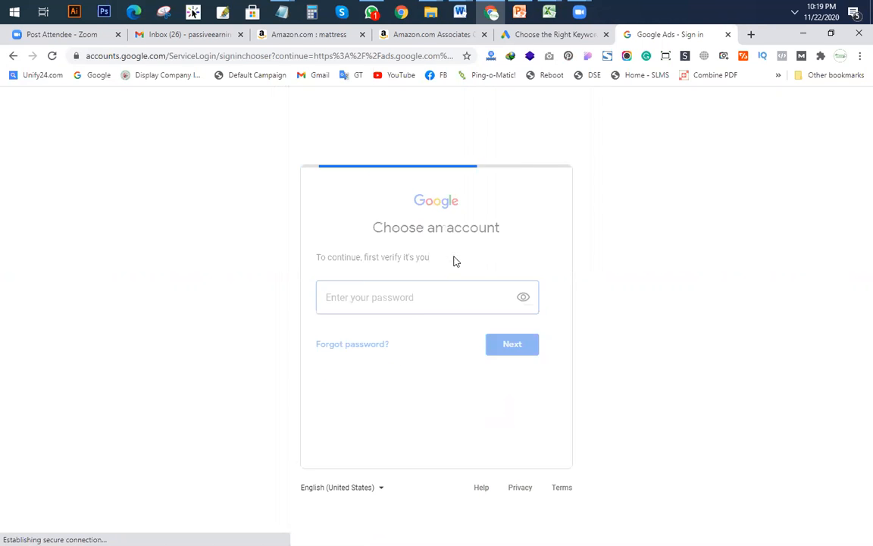
left_click(394, 351)
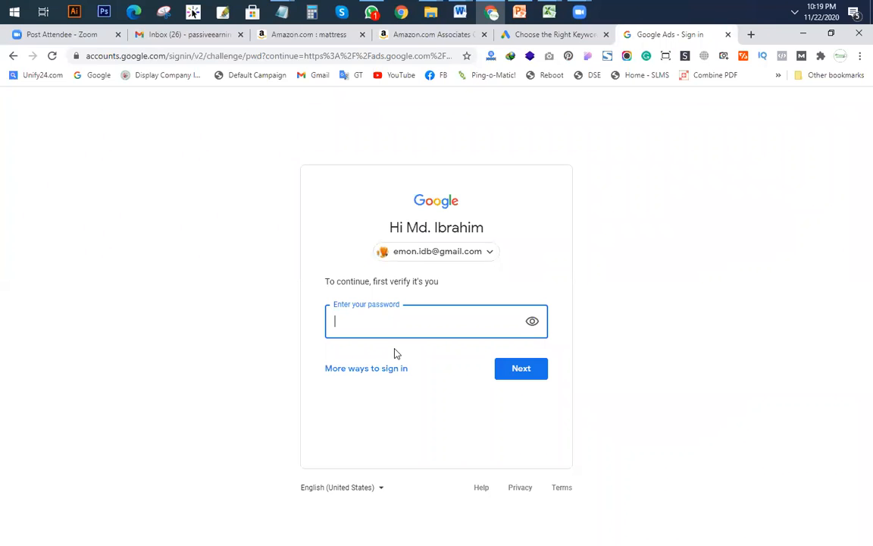
type("•••••••••")
type("*****")
key("Return")
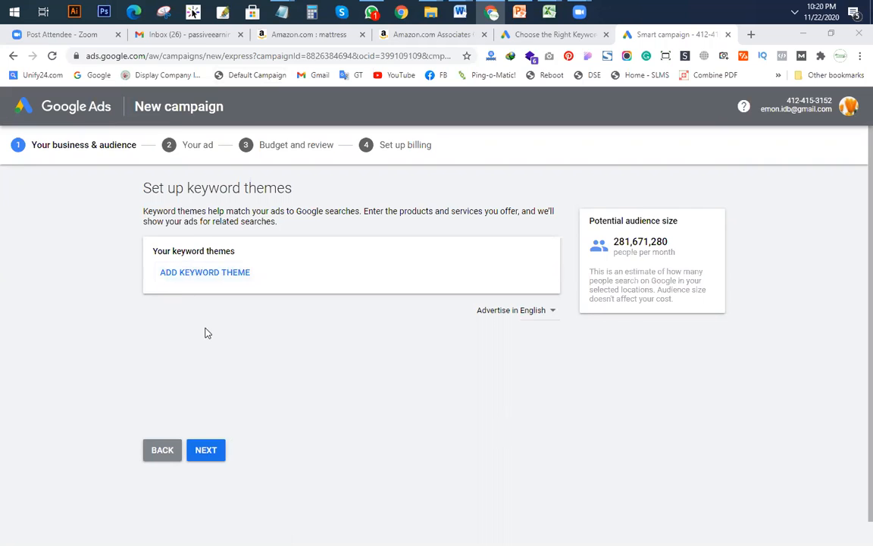
Step: Add 'mattresses' as the campaign's keyword theme by typing mattress and picking the suggestion
scroll(205, 332, "down", 1)
left_click(74, 111)
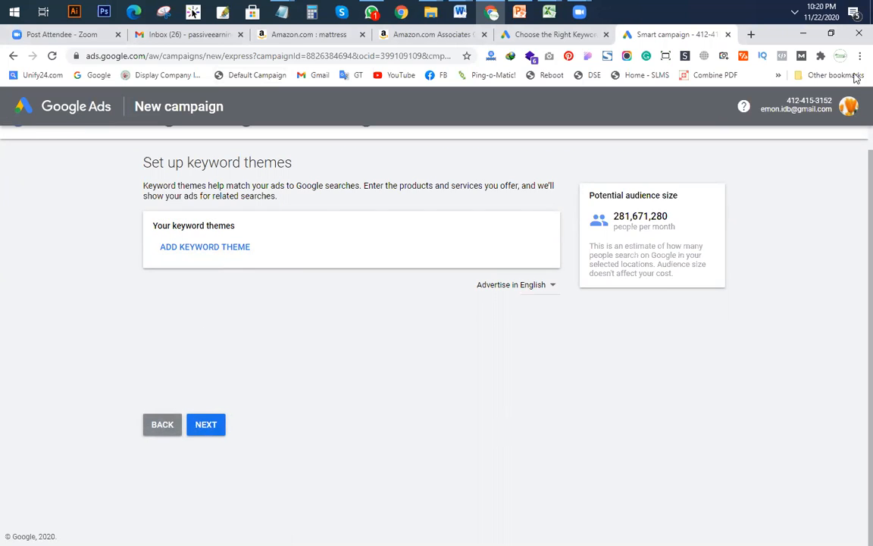
left_click(217, 106)
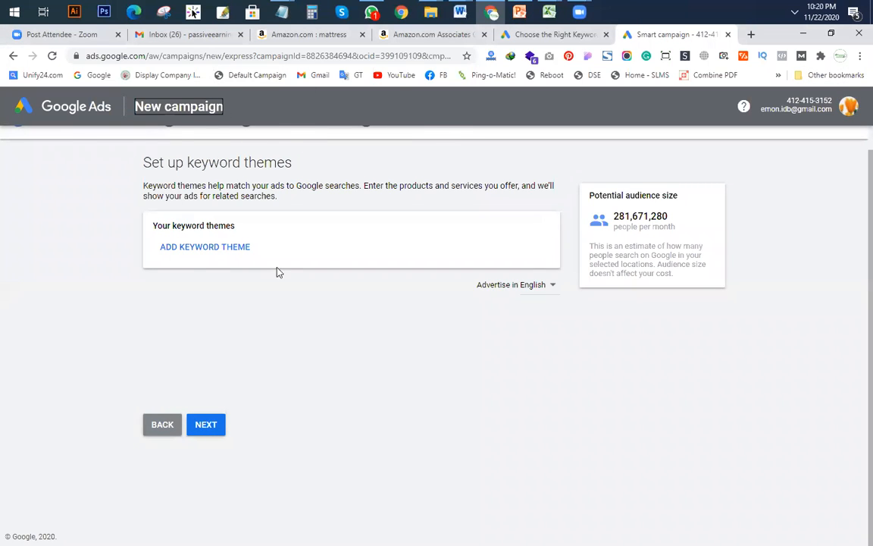
scroll(277, 270, "up", 1)
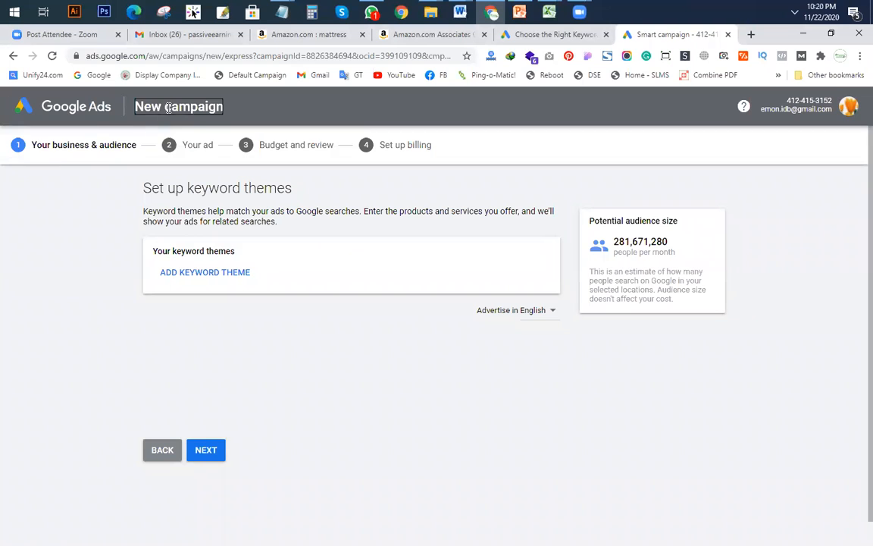
left_click(210, 453)
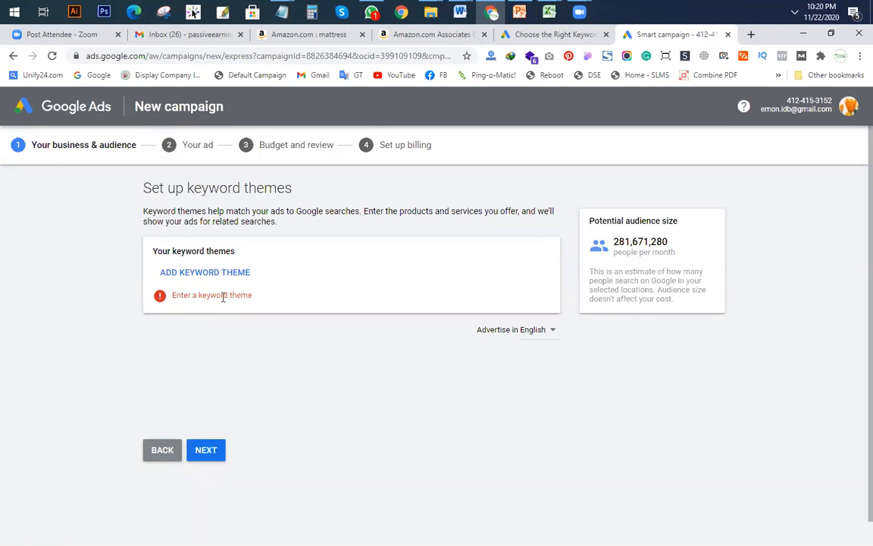
left_click(202, 272)
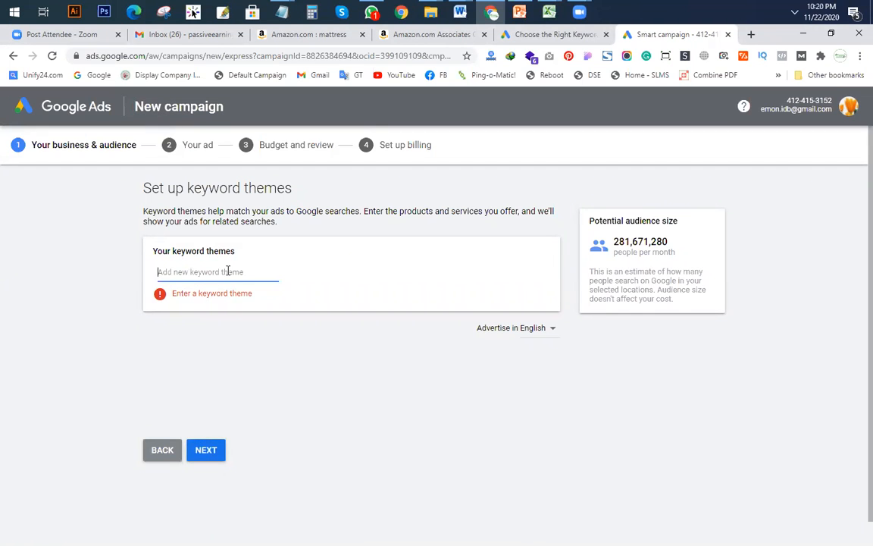
type("mattress")
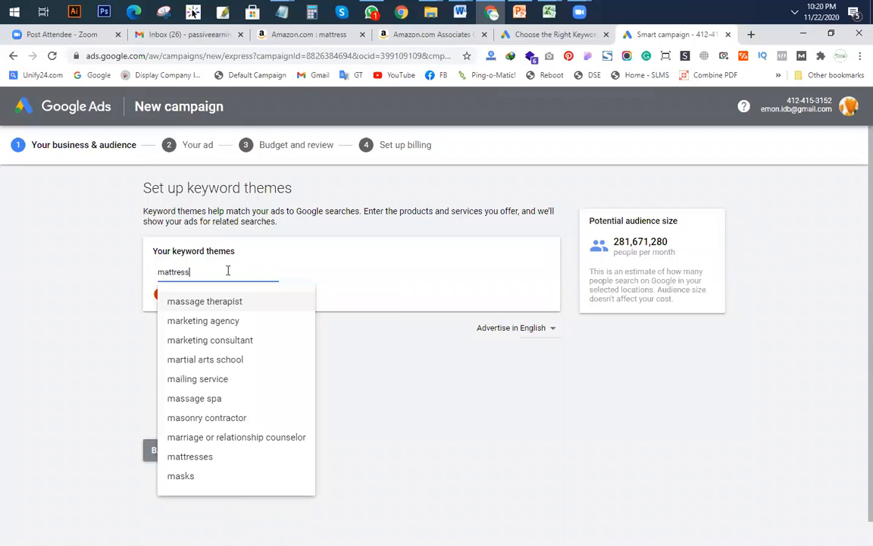
left_click(410, 349)
left_click(216, 456)
left_click(208, 457)
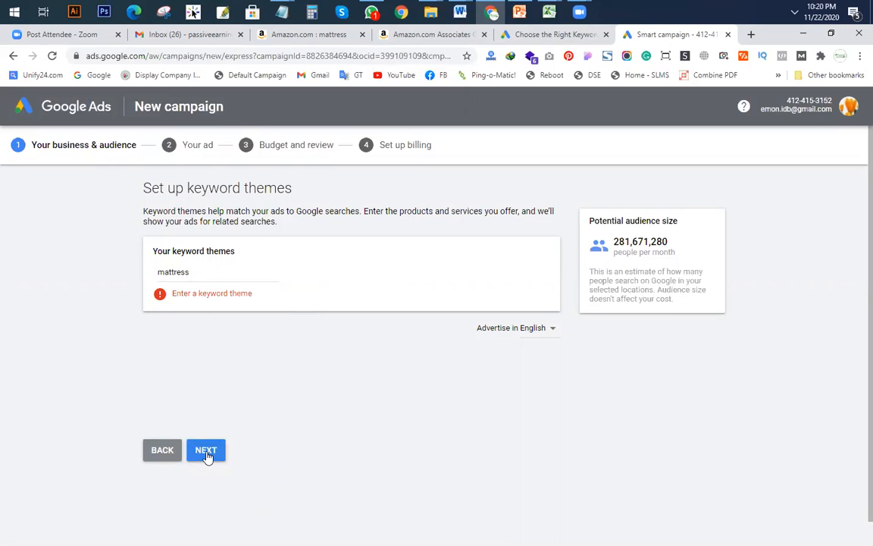
left_click(213, 271)
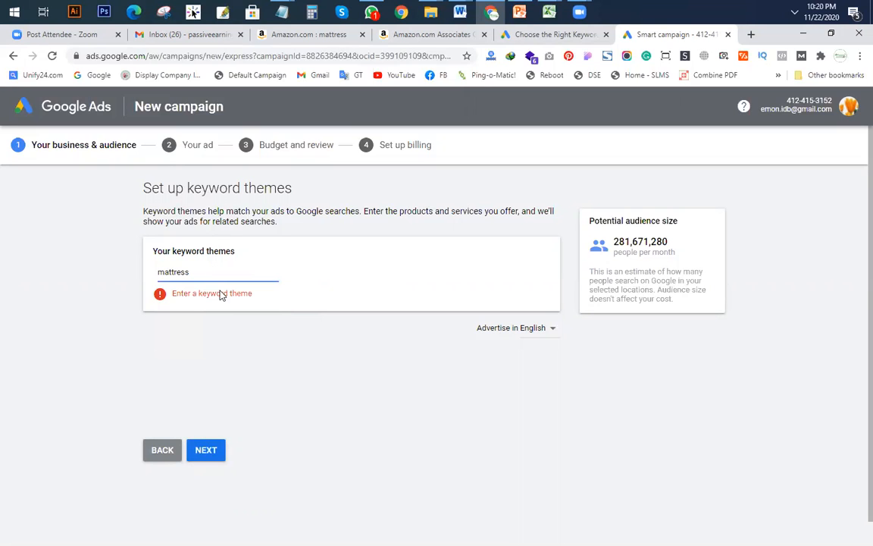
left_click(215, 303)
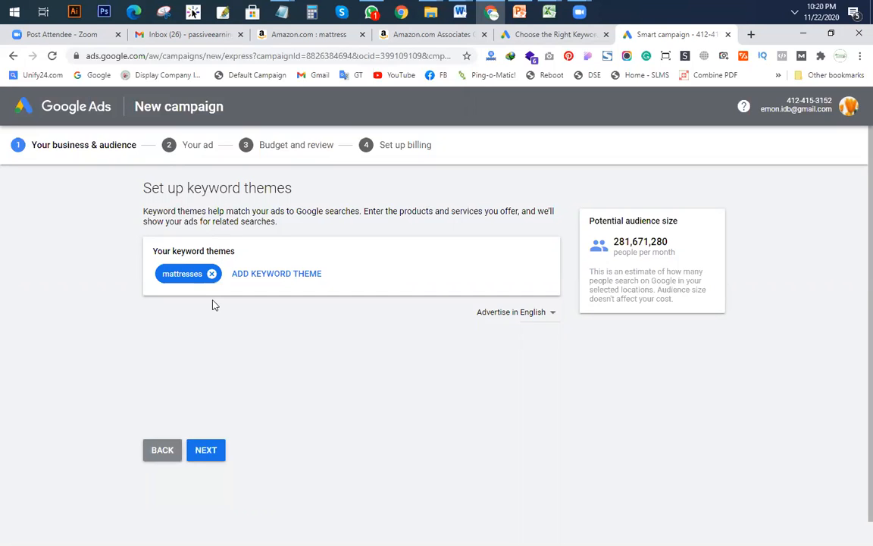
Step: Advance the new campaign to the 'Let's write your ad' step
left_click(210, 474)
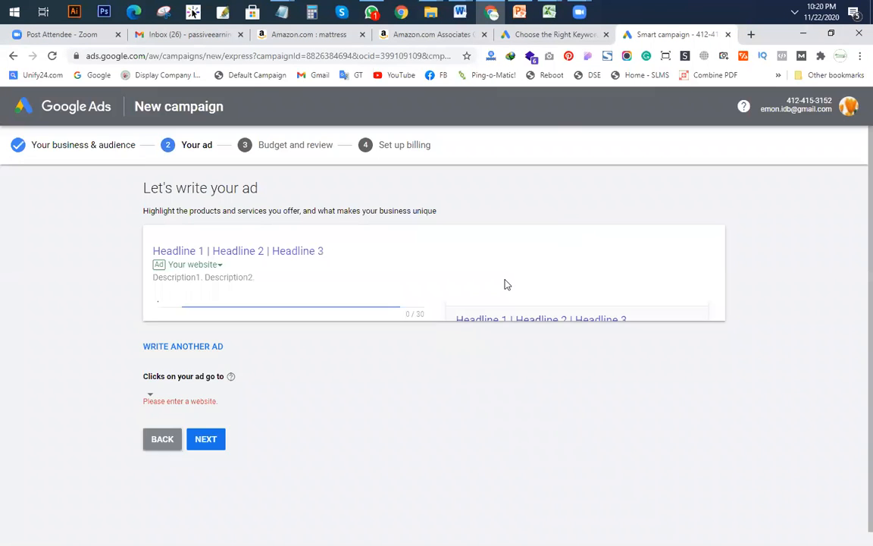
scroll(286, 314, "down", 3)
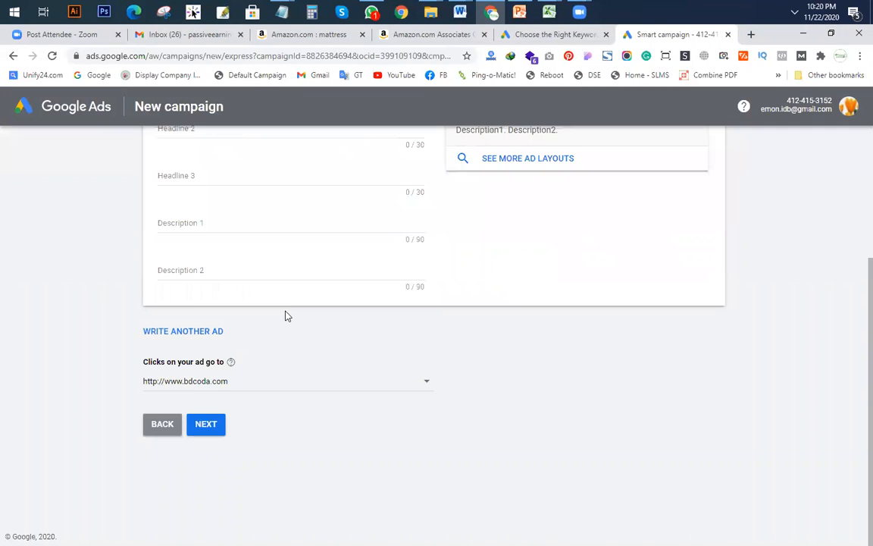
left_click(206, 425)
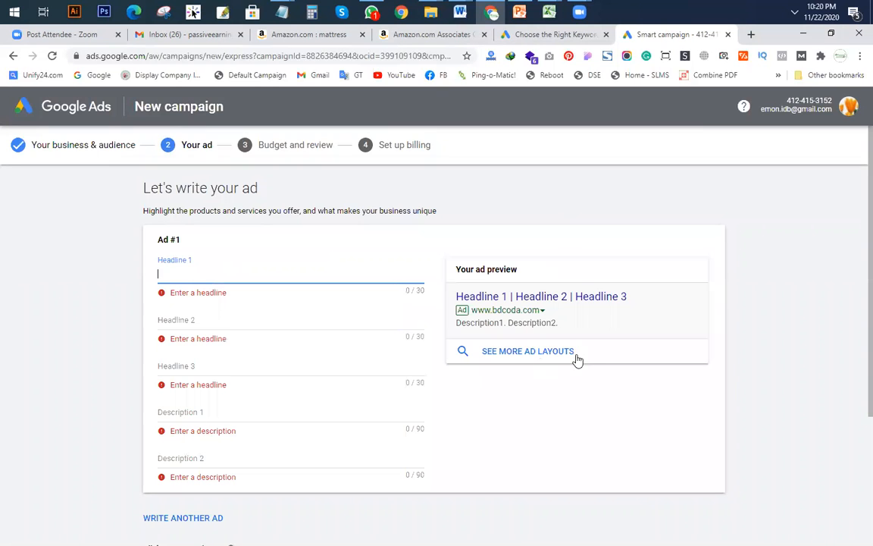
left_click(847, 107)
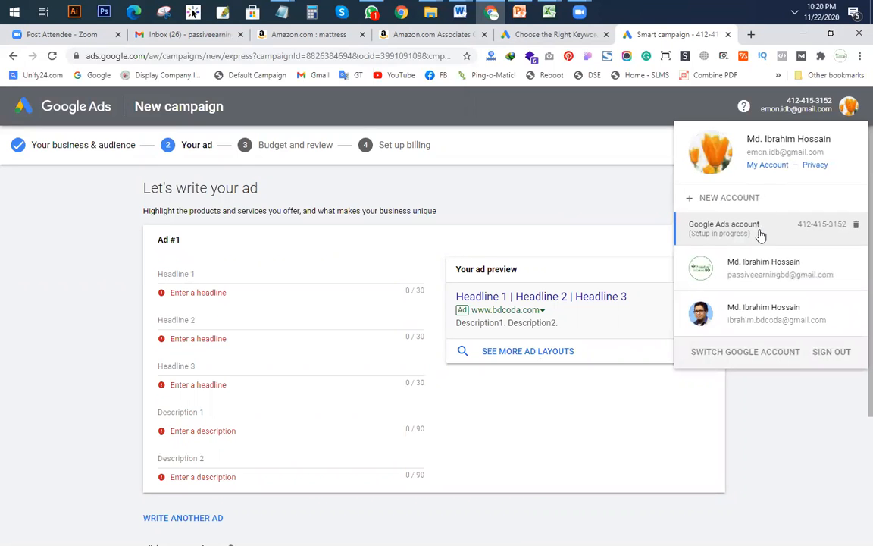
Step: Choose the other Google account from the menu and submit its password
left_click(749, 276)
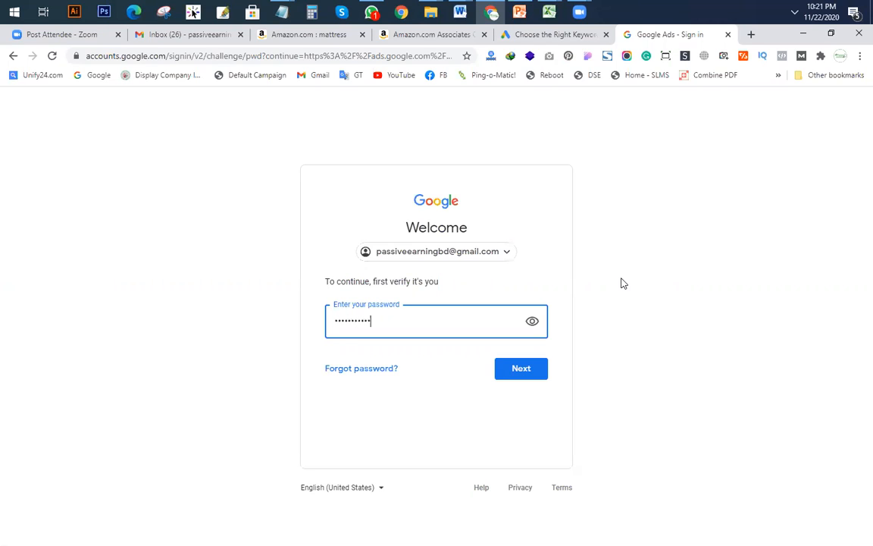
key("Return")
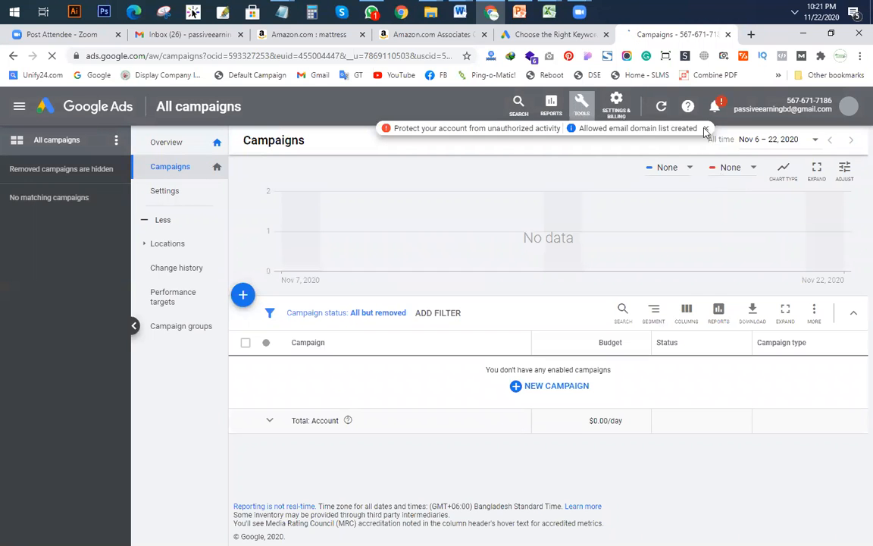
Step: Open Keyword Planner from Tools and choose Discover new keywords
left_click(585, 106)
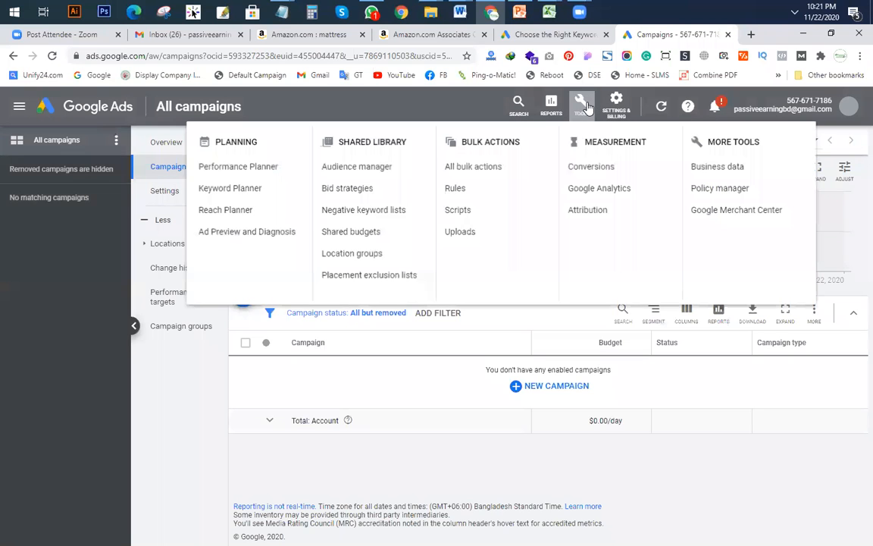
left_click(216, 191)
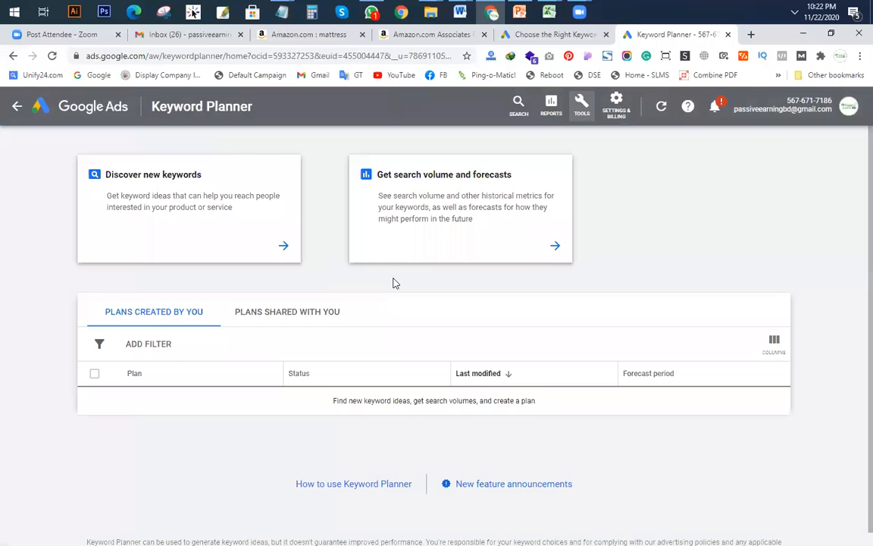
left_click(162, 185)
Step: Copy 'Mattress' from the Notepad topic notes, paste it as the seed keyword, and get results
left_click(148, 273)
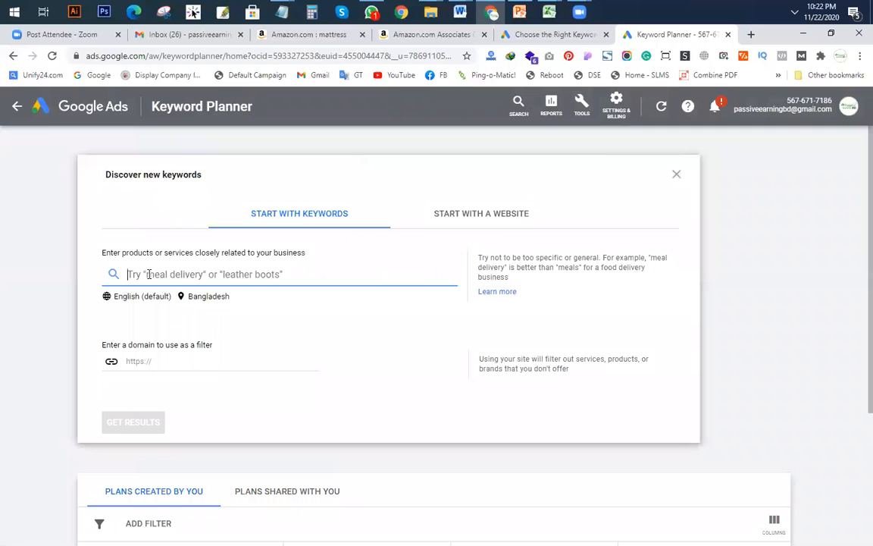
left_click(282, 12)
left_click(593, 70)
left_click_drag(227, 216, 132, 216)
key("ctrl+c")
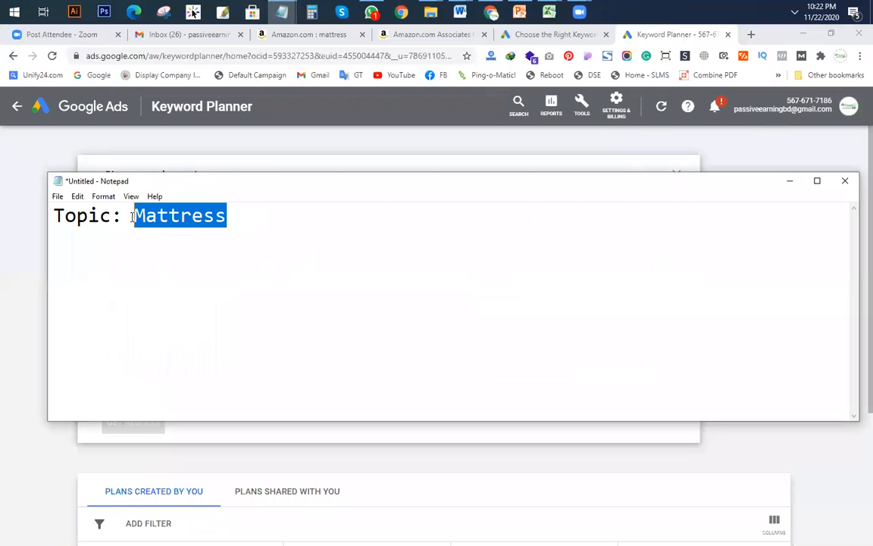
left_click(20, 243)
left_click(154, 276)
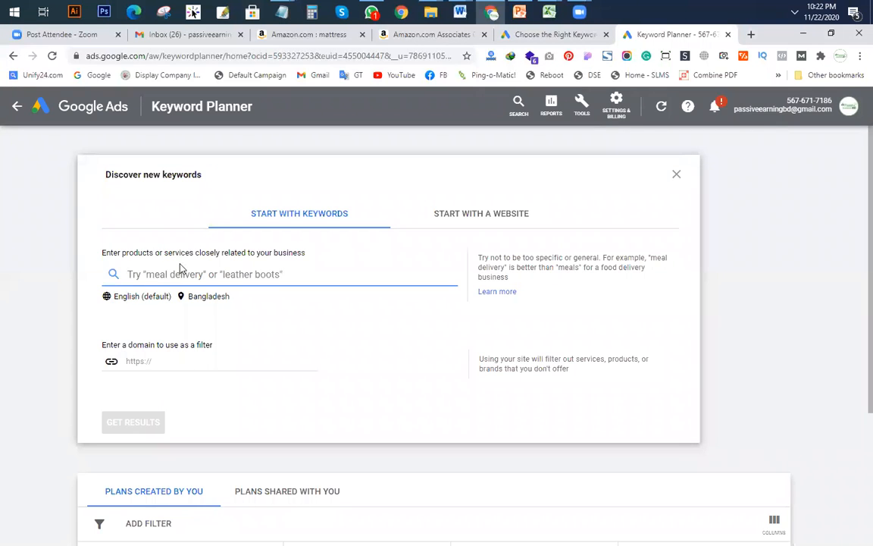
key("ctrl+v")
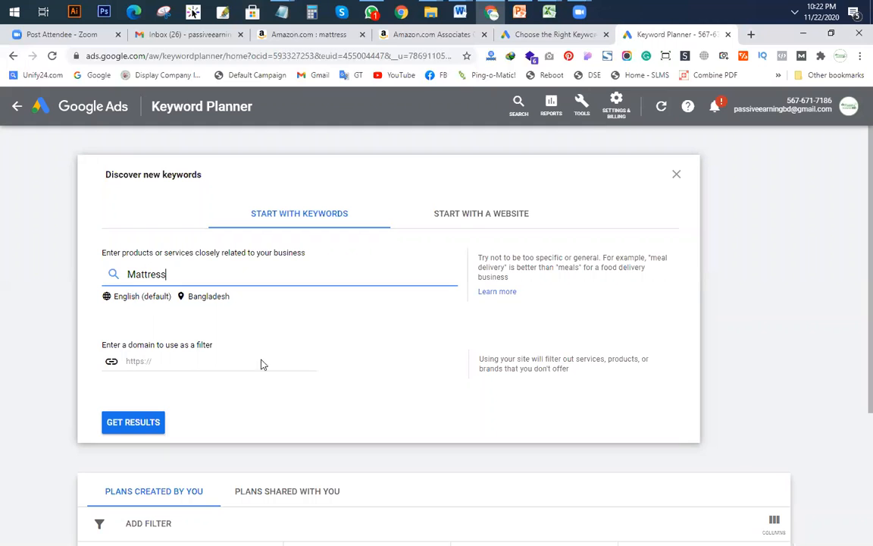
left_click(133, 422)
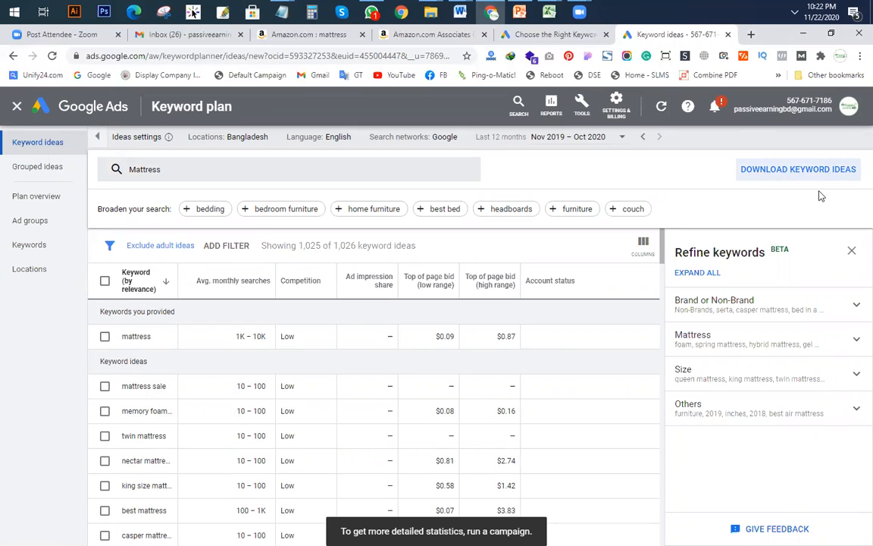
Step: Download the keyword ideas as Mattress.csv on the Desktop and open it in Excel
left_click(795, 171)
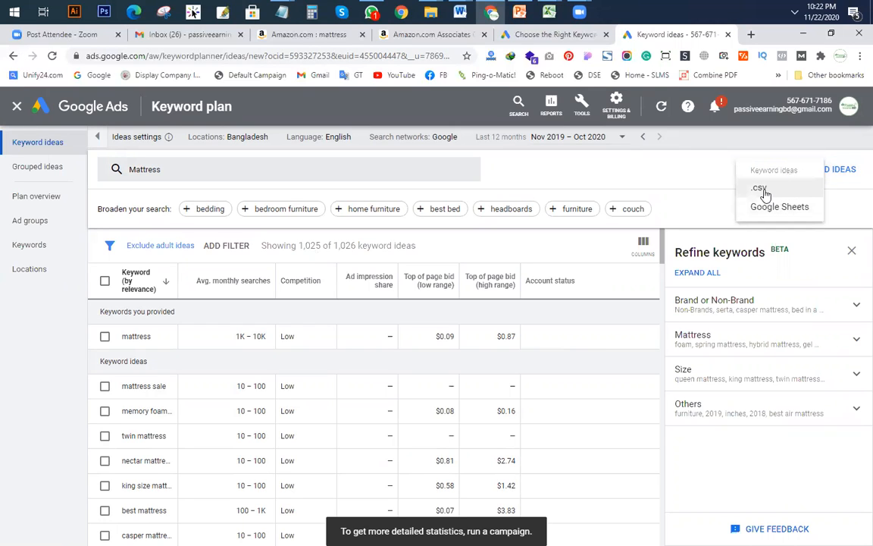
left_click(759, 189)
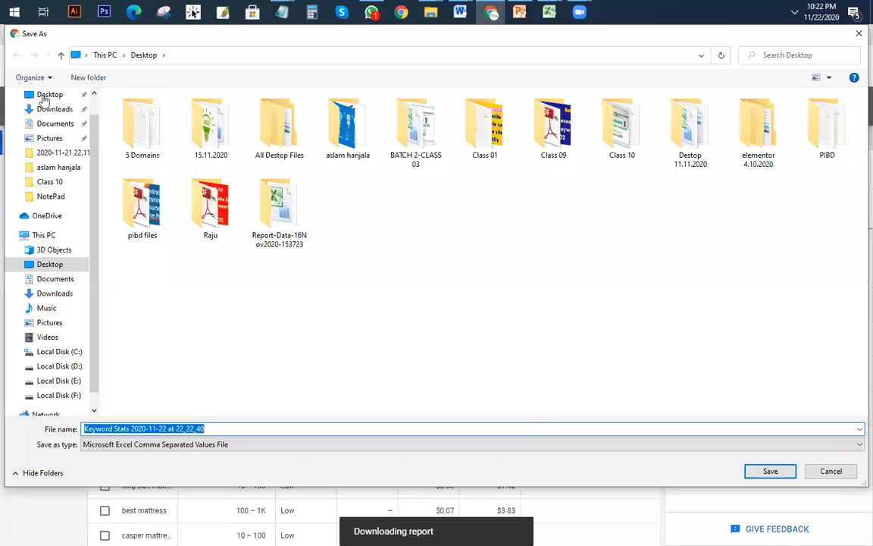
left_click(47, 96)
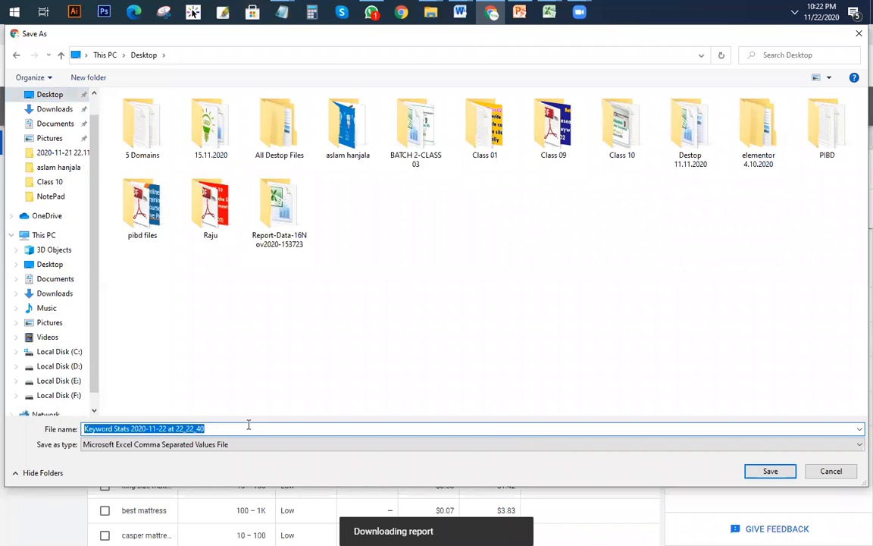
type("Mat")
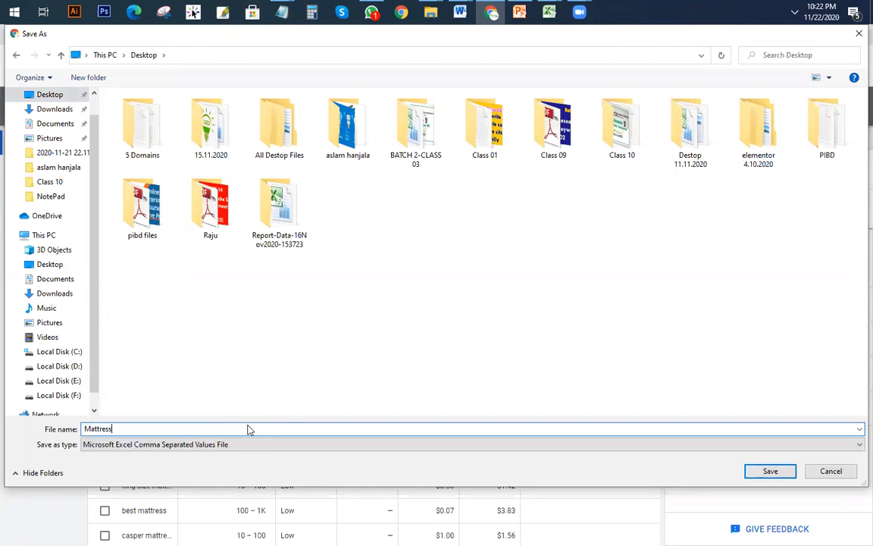
type("tress")
key("Return")
left_click(34, 525)
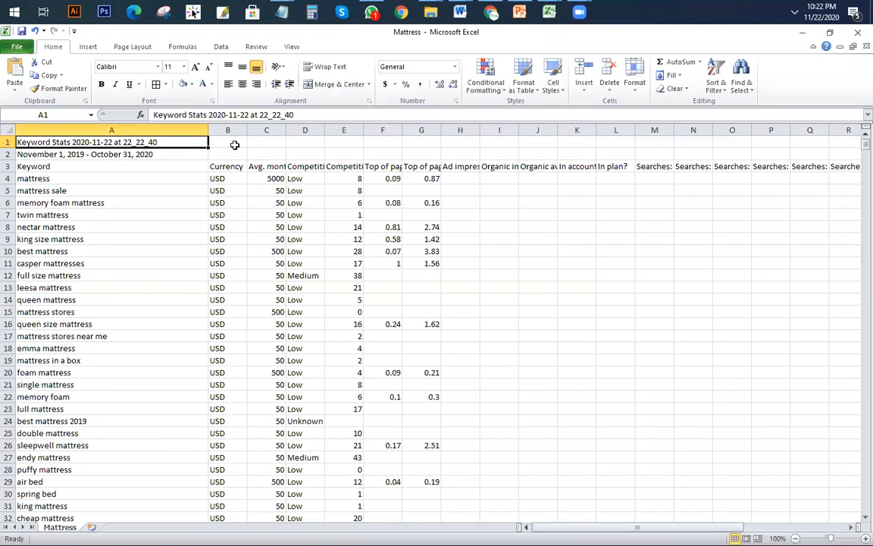
Step: Clear the A1:A2 title lines, delete header row 3, and widen column A
left_click(292, 151)
left_click_drag(159, 141, 158, 154)
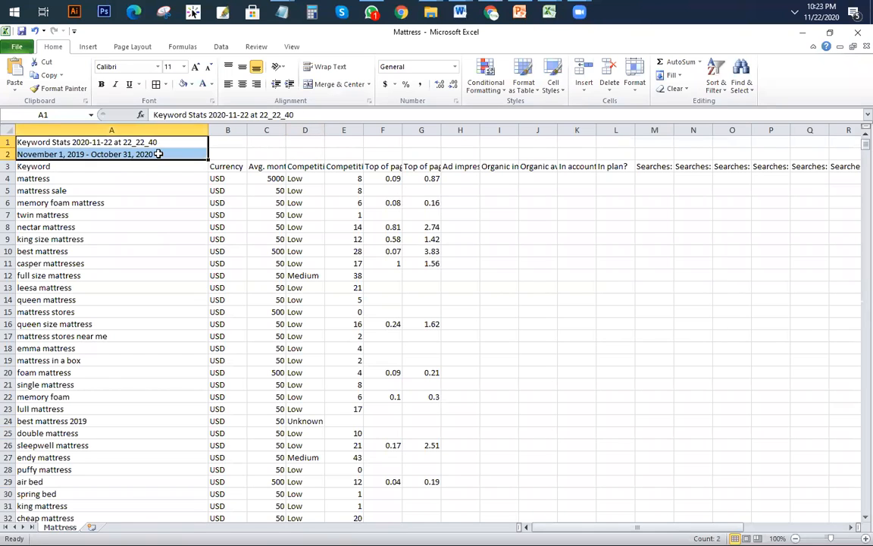
key("Delete")
left_click(588, 275)
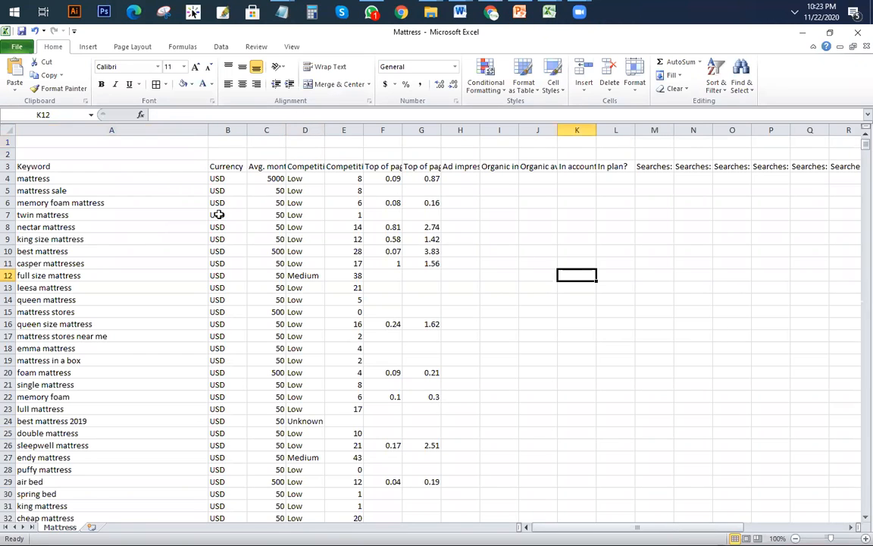
right_click(7, 166)
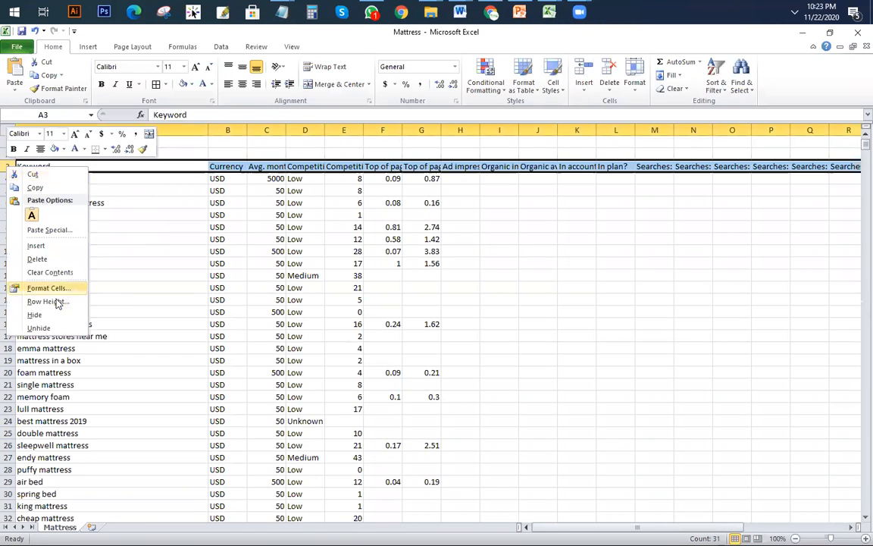
left_click(47, 257)
left_click_drag(206, 131, 415, 131)
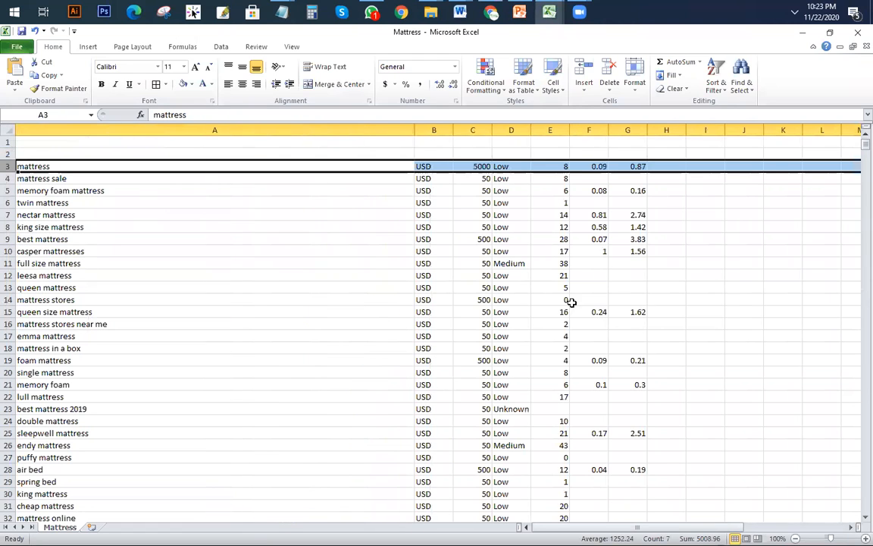
left_click(628, 299)
scroll(448, 295, "down", 3)
scroll(456, 288, "up", 3)
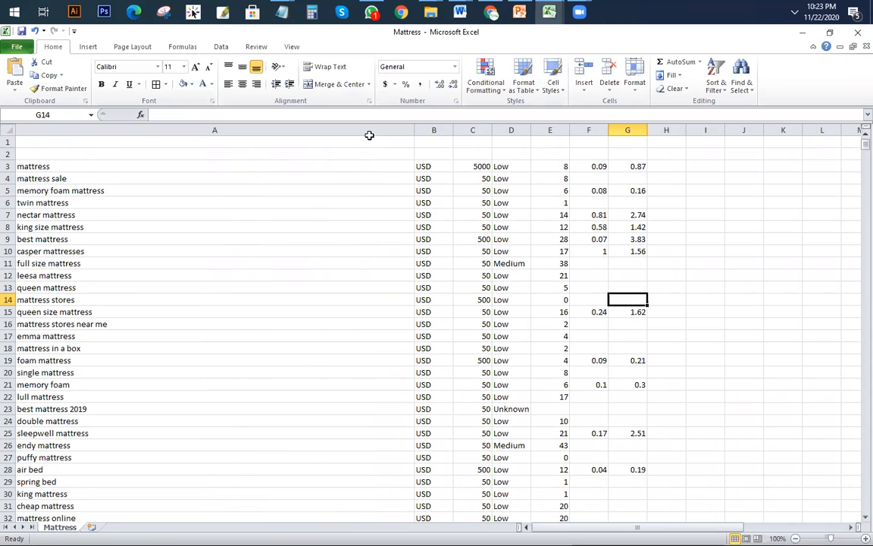
Step: Delete columns B through AB, then the leftover columns B–G, leaving only the keywords
left_click_drag(426, 130, 793, 193)
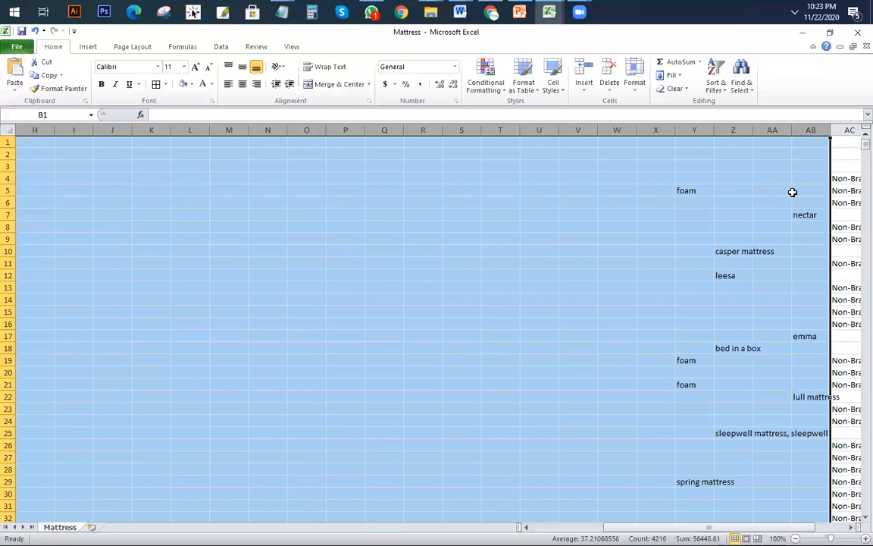
right_click(251, 131)
left_click(275, 222)
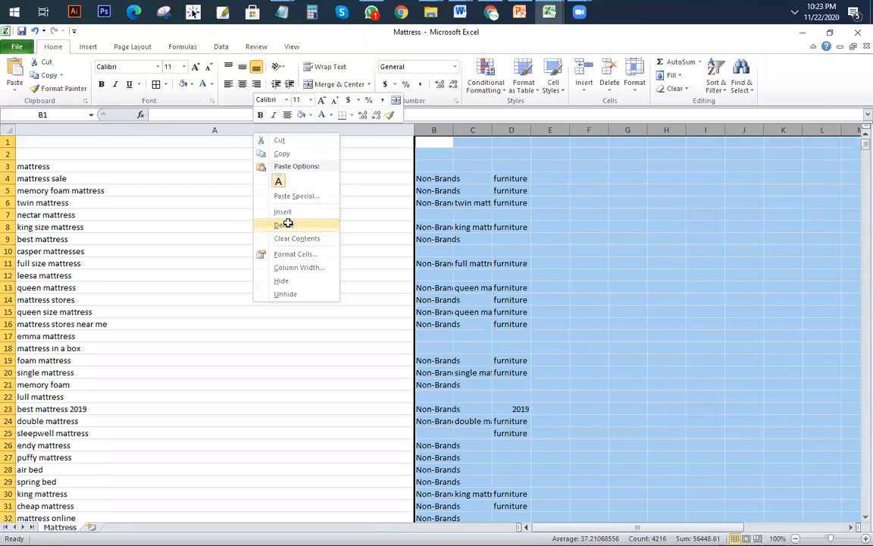
left_click(553, 215)
key("ctrl+a")
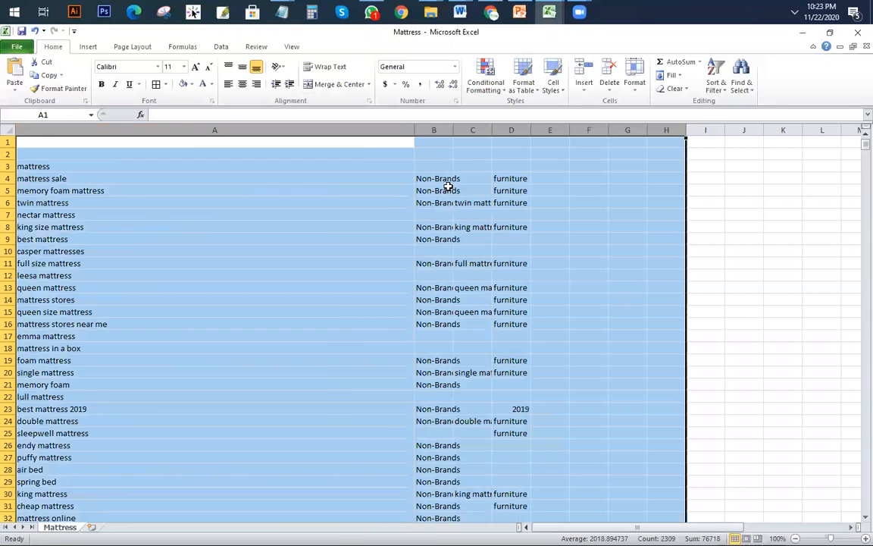
left_click(448, 189)
left_click_drag(433, 130, 645, 147)
right_click(514, 130)
left_click(544, 225)
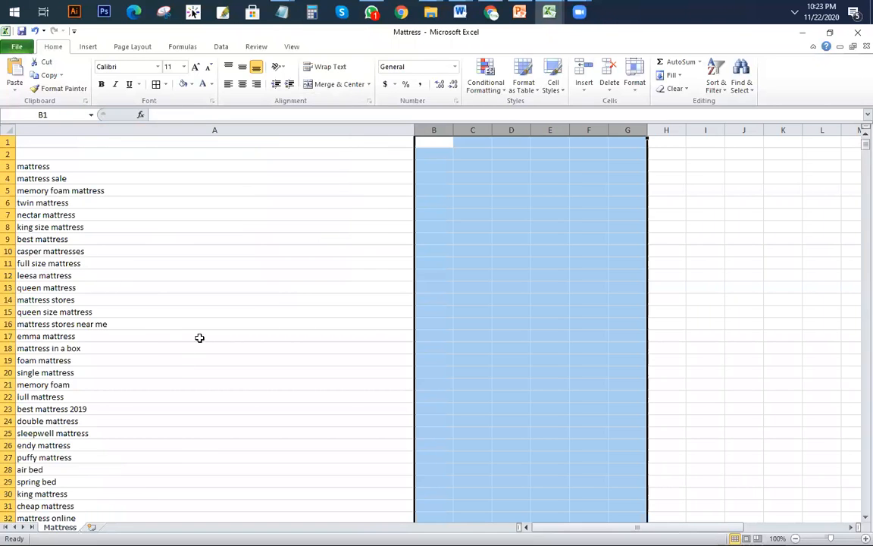
scroll(152, 253, "down", 6)
scroll(287, 363, "up", 6)
left_click(72, 166)
scroll(273, 351, "down", 5)
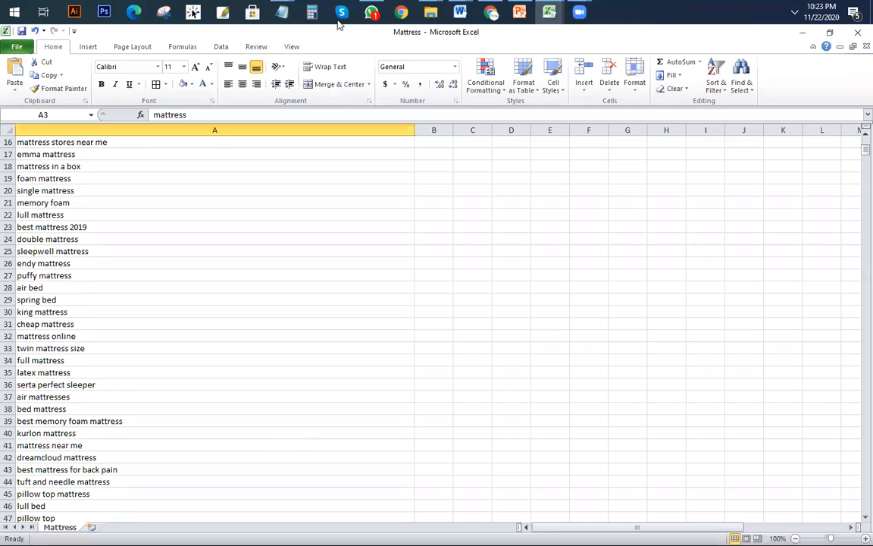
Step: Show PowerPoint slide 3 and highlight 'Find out Primary/Seed' and the Min 50 keyword requirement
left_click(520, 11)
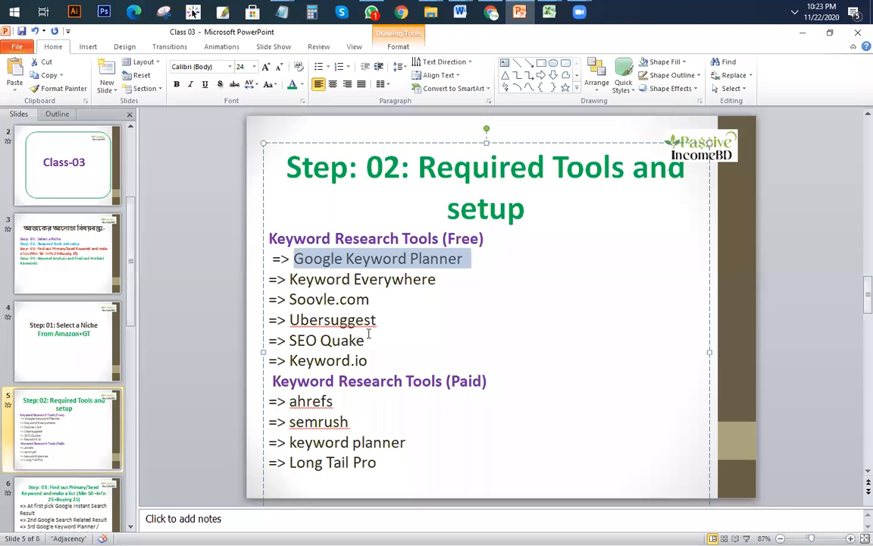
left_click(45, 238)
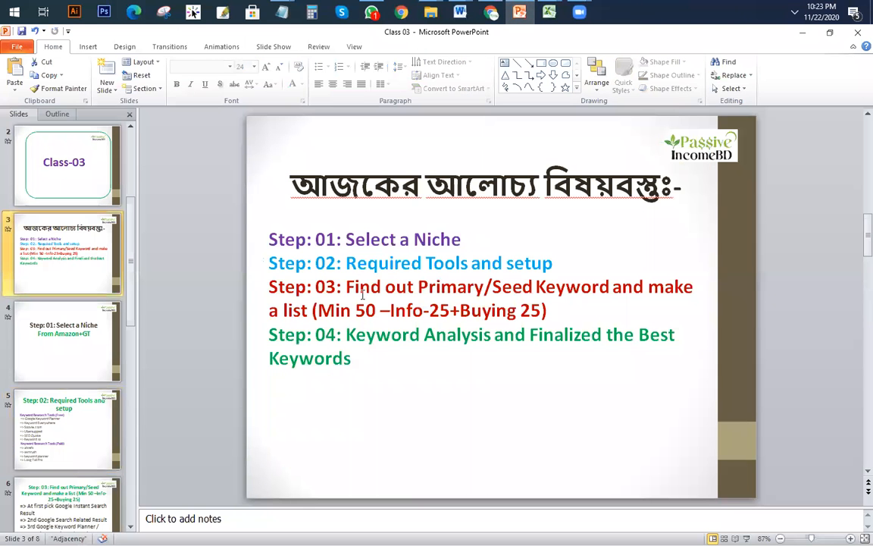
left_click_drag(350, 288, 458, 287)
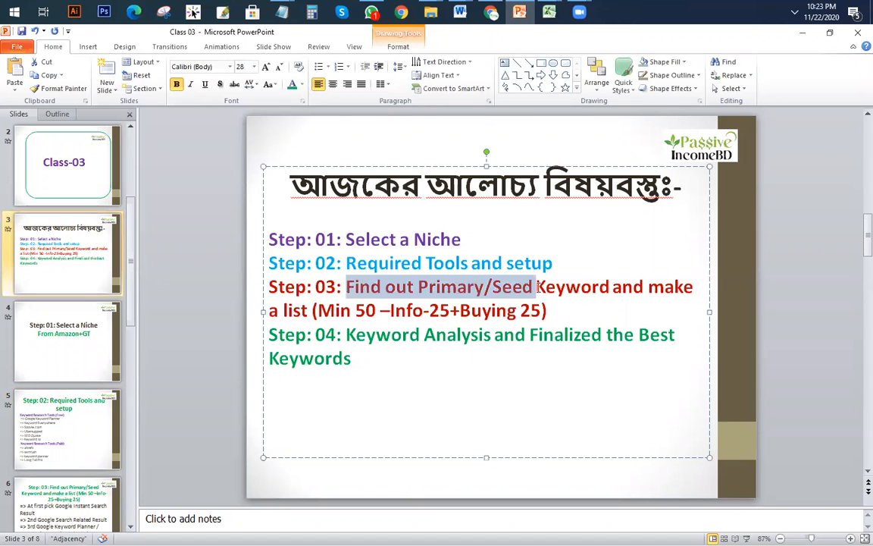
left_click(625, 303)
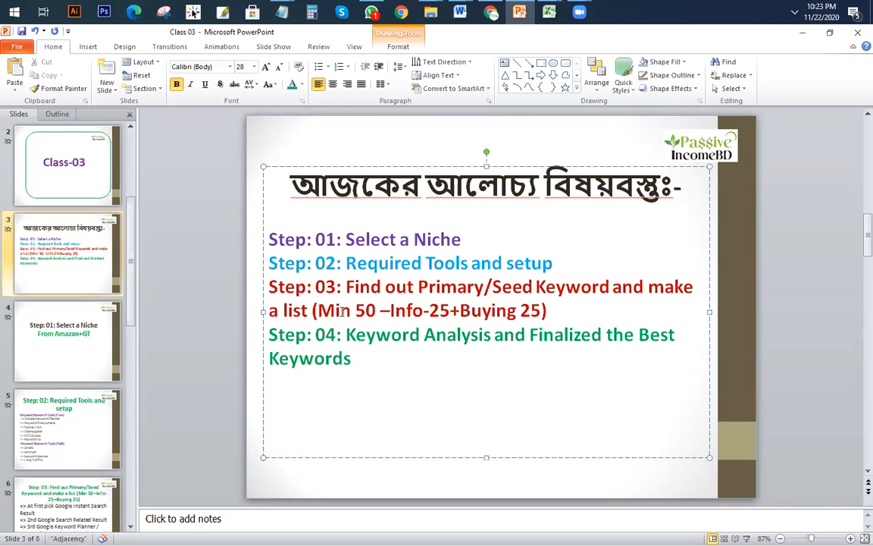
left_click_drag(380, 311, 312, 304)
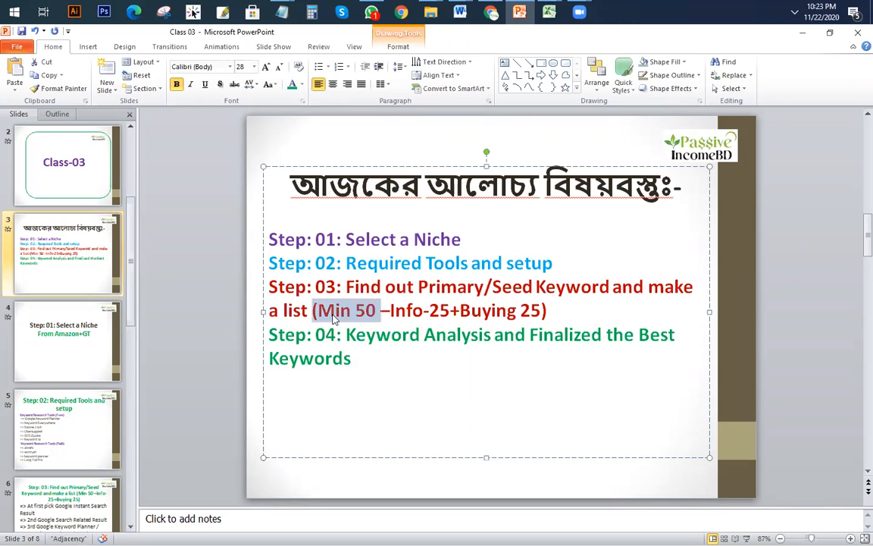
left_click(334, 317)
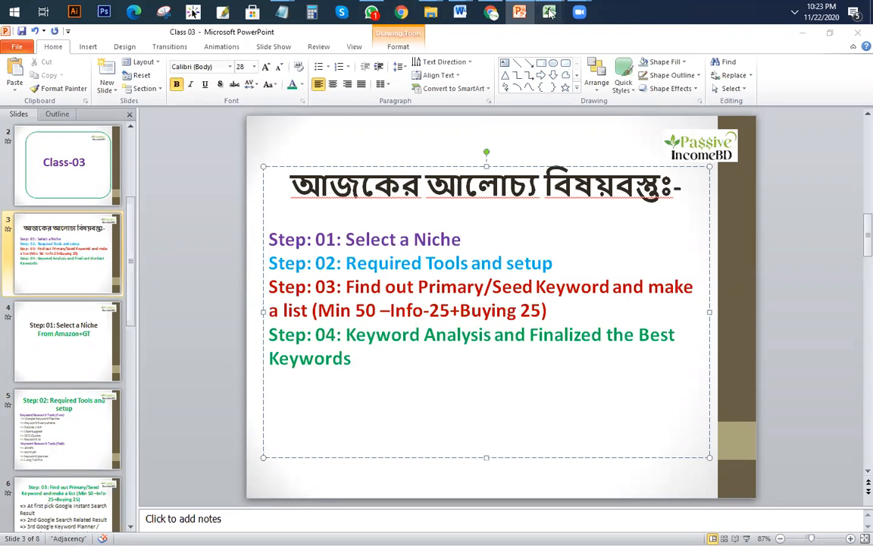
Step: Return to the Mattress keyword workbook and fill memory foam mattress yellow
mouse_move(548, 11)
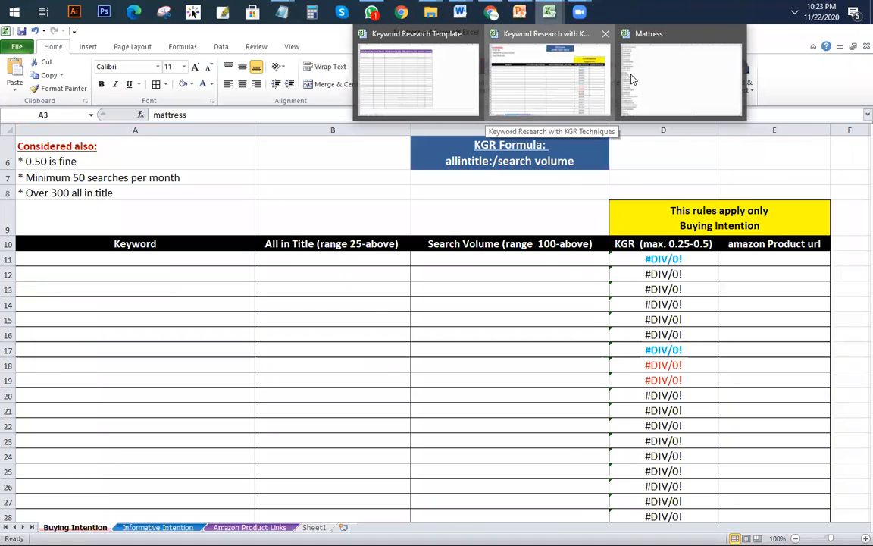
left_click(635, 78)
scroll(186, 247, "up", 6)
scroll(194, 296, "down", 11)
scroll(310, 330, "up", 11)
scroll(272, 284, "up", 7)
scroll(261, 265, "down", 5)
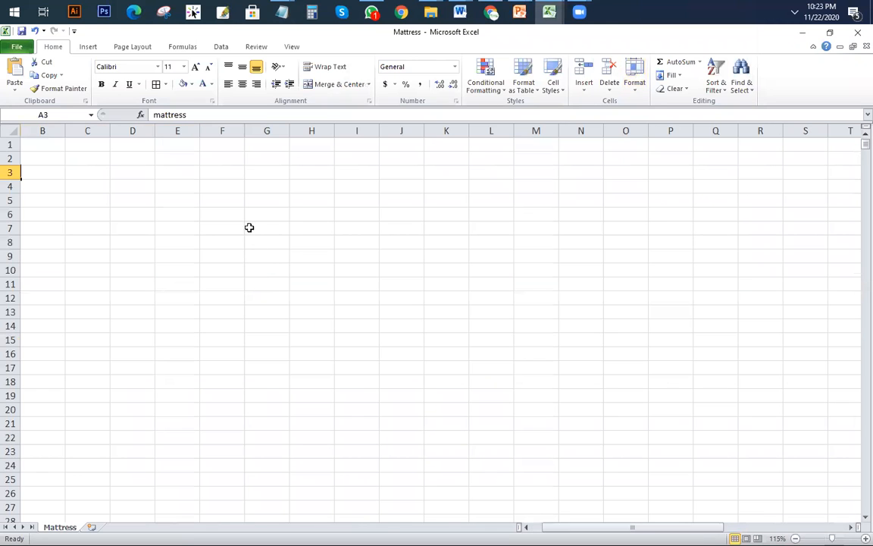
left_click_drag(598, 527, 579, 527)
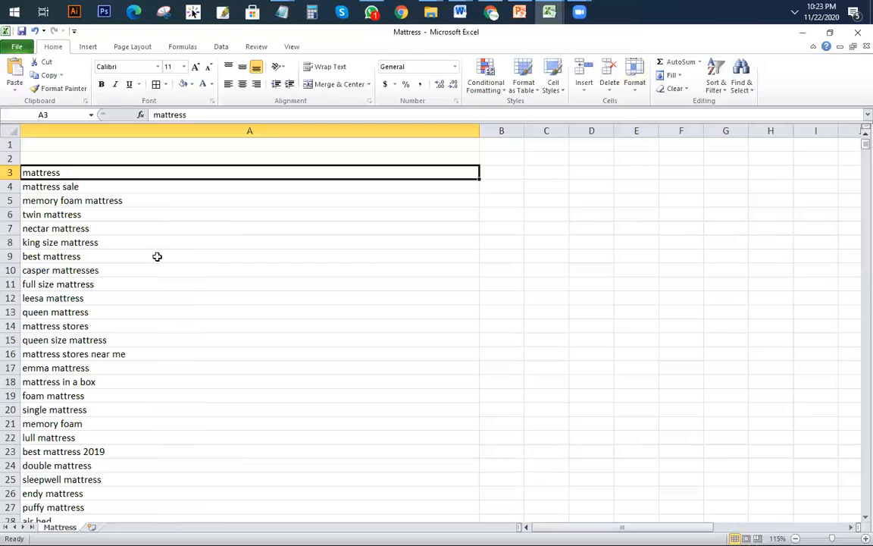
left_click(228, 204)
left_click(130, 175)
left_click_drag(131, 176, 137, 193)
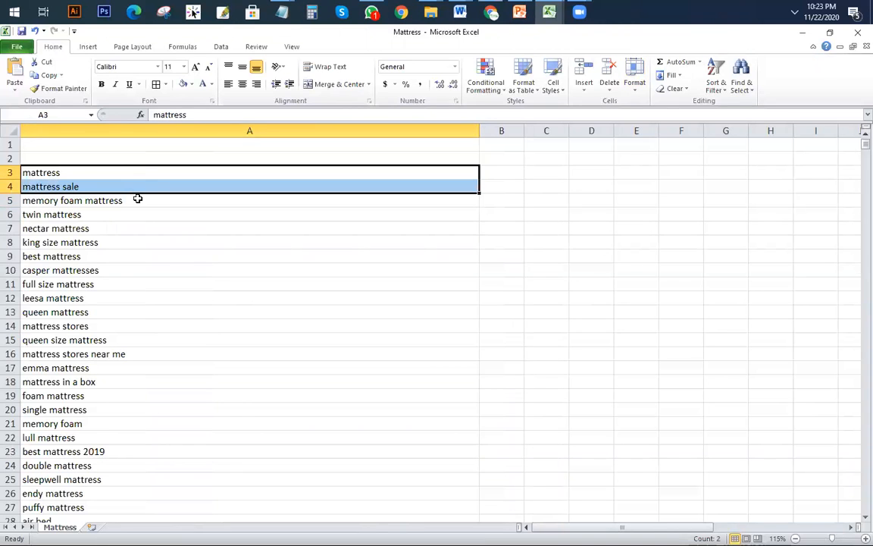
scroll(153, 255, "up", 1)
scroll(153, 255, "up", 3)
scroll(248, 288, "up", 1)
left_click(296, 327)
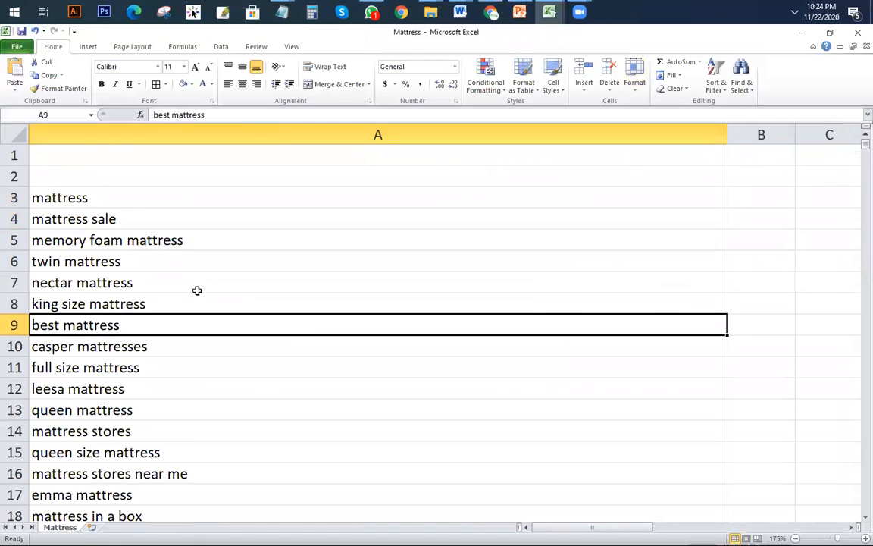
scroll(197, 290, "down", 1)
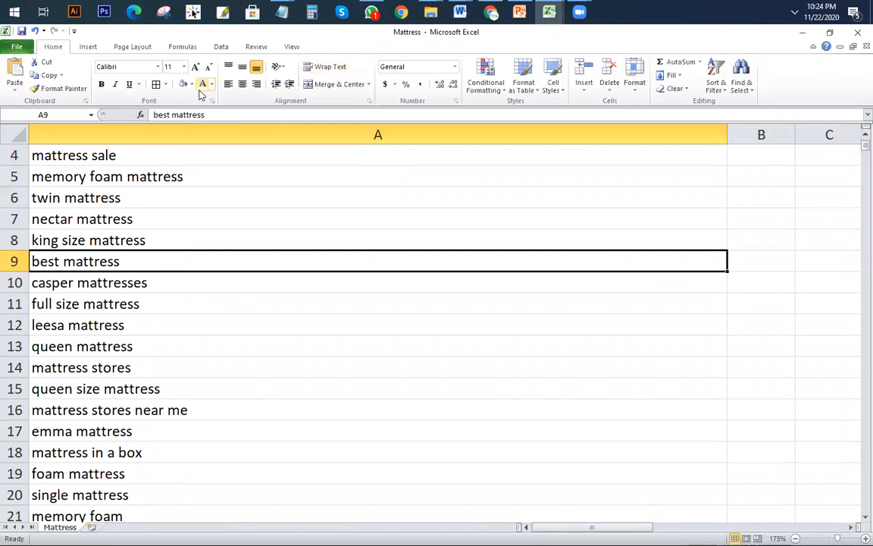
left_click(50, 172)
left_click(190, 84)
left_click(212, 173)
Step: Fill the twin mattress row yellow
left_click(121, 303)
scroll(123, 278, "down", 1)
scroll(114, 251, "up", 1)
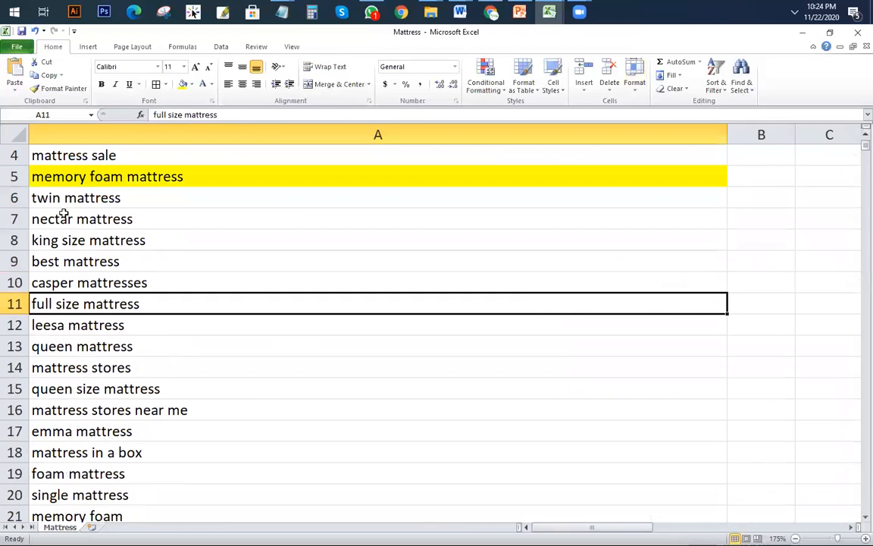
left_click(14, 198)
left_click(182, 85)
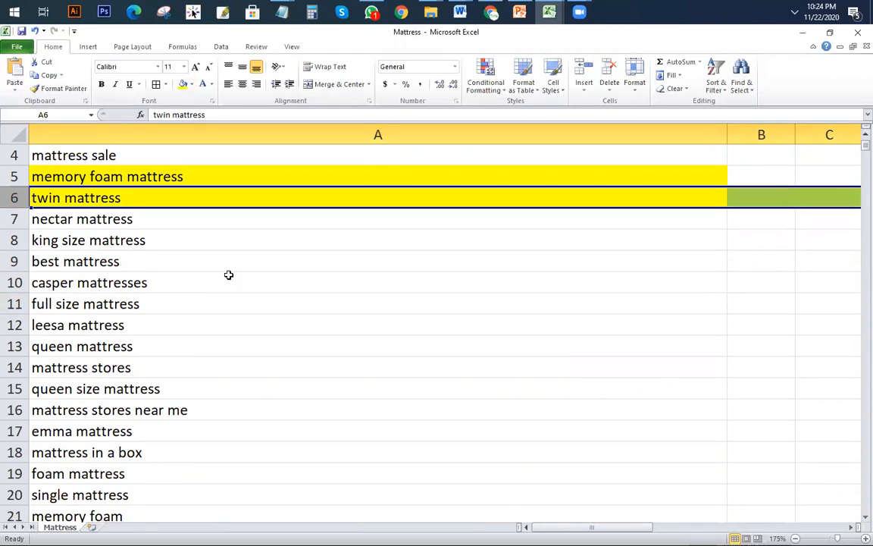
Step: Fill nectar, king size and best mattress (A7:A9) plus full size mattress yellow
left_click_drag(126, 224, 135, 261)
left_click(192, 84)
key("Escape")
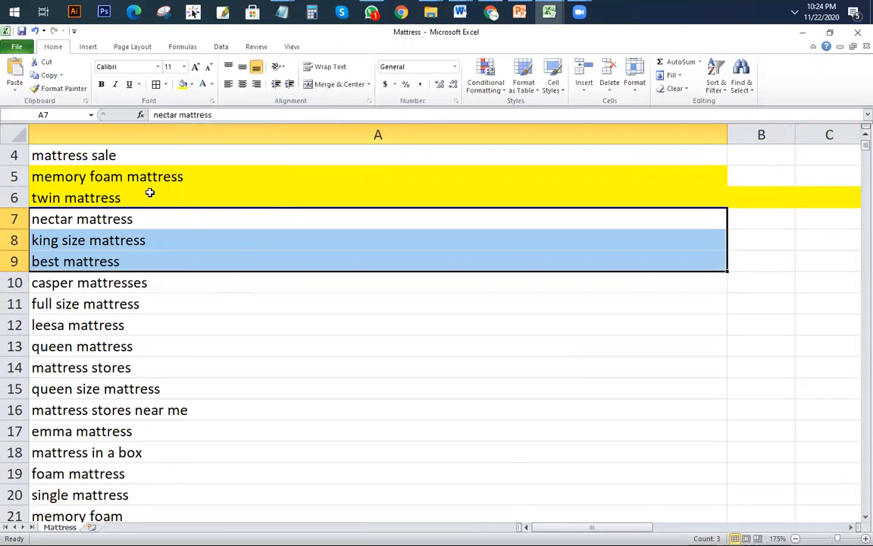
left_click(182, 84)
left_click(220, 267)
scroll(255, 395, "down", 3)
scroll(267, 374, "up", 2)
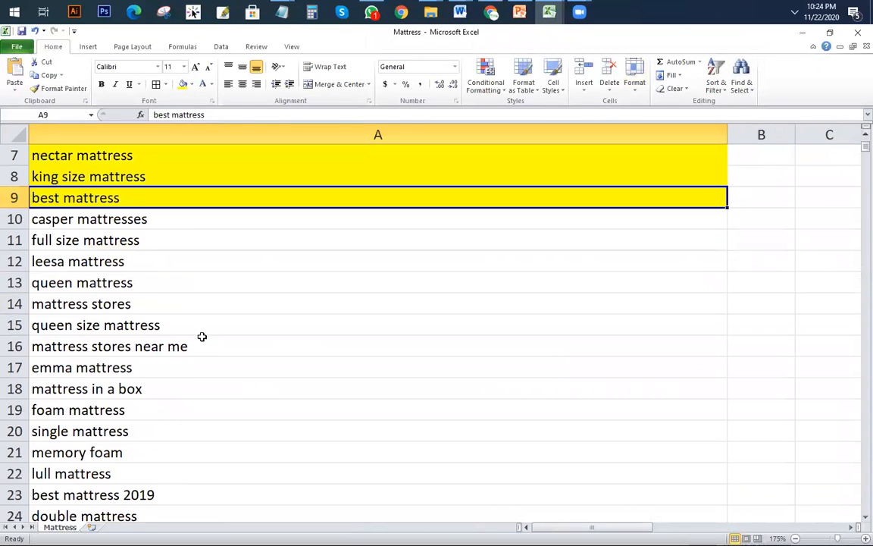
left_click(166, 245)
left_click(182, 85)
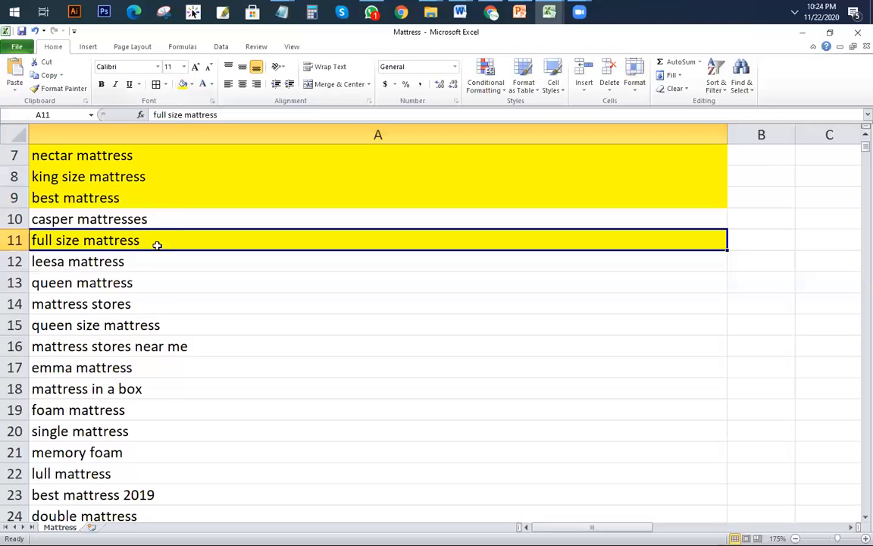
Step: Fill queen size, mattress stores near me, best mattress 2019, double and sleepwell mattress yellow
scroll(155, 257, "down", 1)
left_click(184, 260)
left_click(261, 364)
left_click_drag(236, 264, 246, 288)
left_click(182, 84)
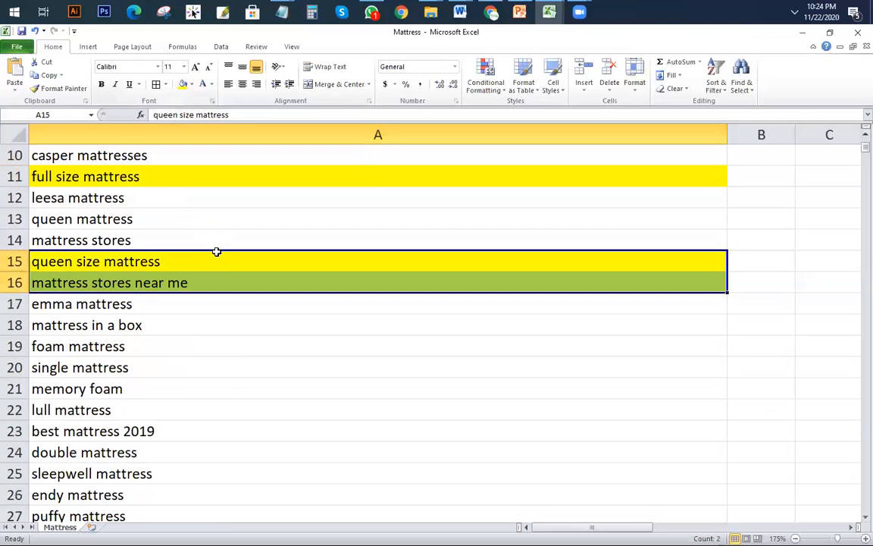
scroll(153, 246, "down", 2)
left_click(173, 197)
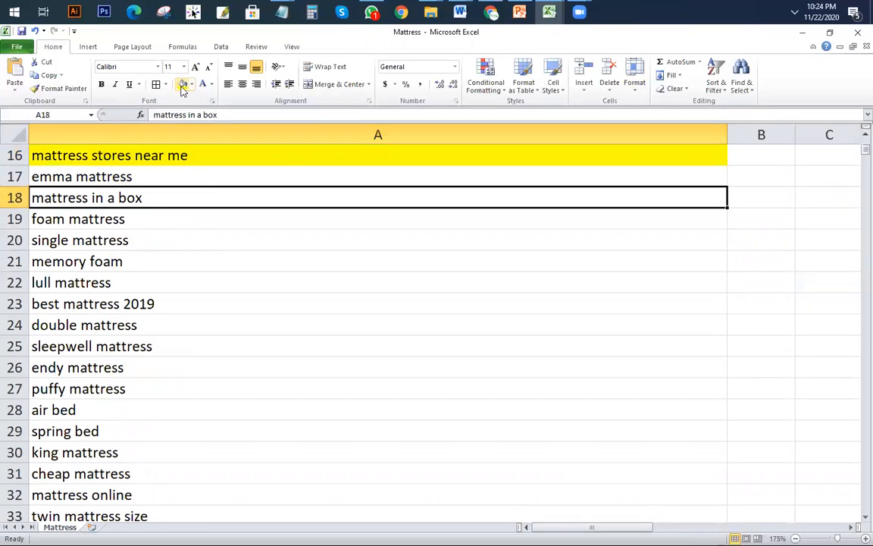
scroll(197, 254, "down", 2)
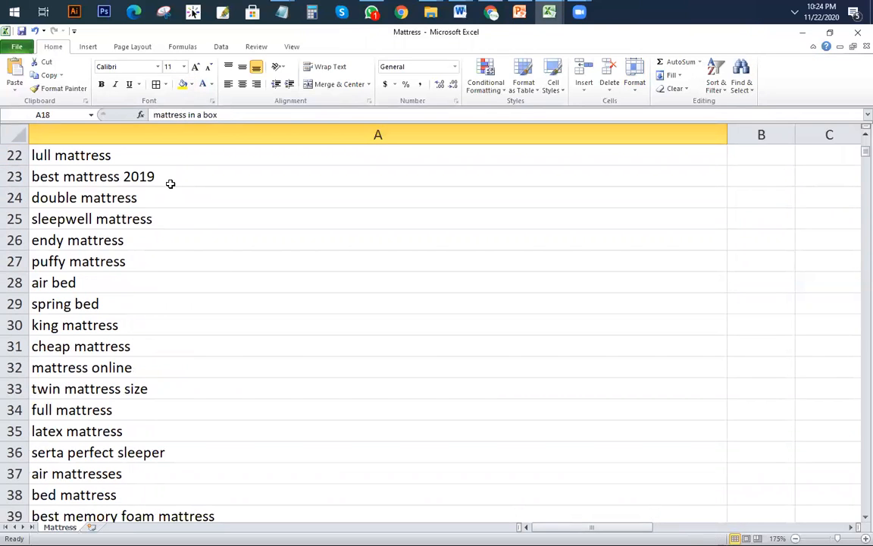
left_click(160, 175)
left_click(182, 83)
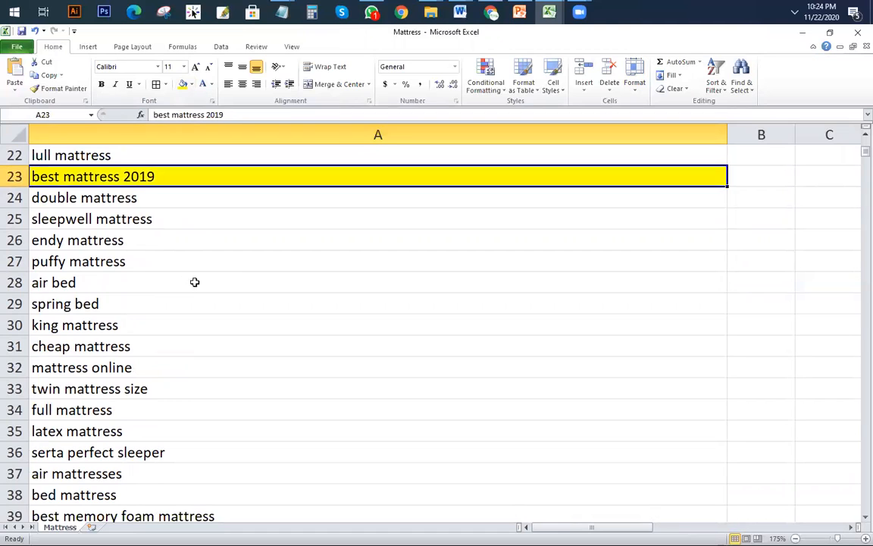
left_click_drag(175, 200, 175, 218)
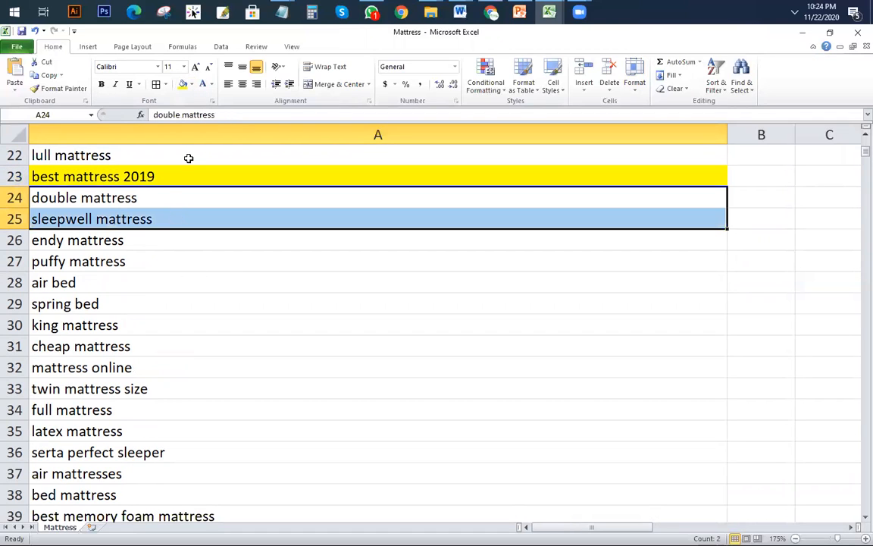
left_click(183, 83)
Step: Fill best memory foam mattress, best mattress for back pain and pillow top mattress yellow
scroll(208, 235, "down", 1)
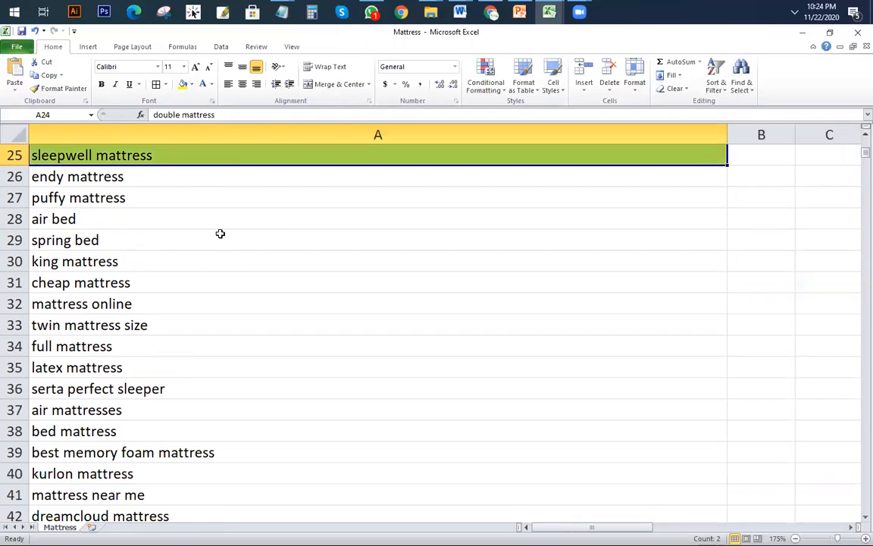
scroll(218, 233, "down", 1)
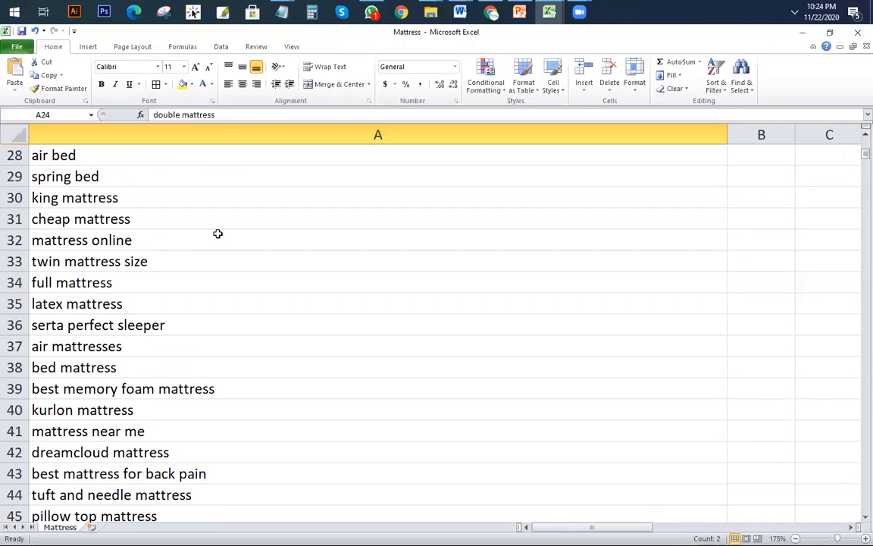
left_click(224, 388)
left_click(182, 83)
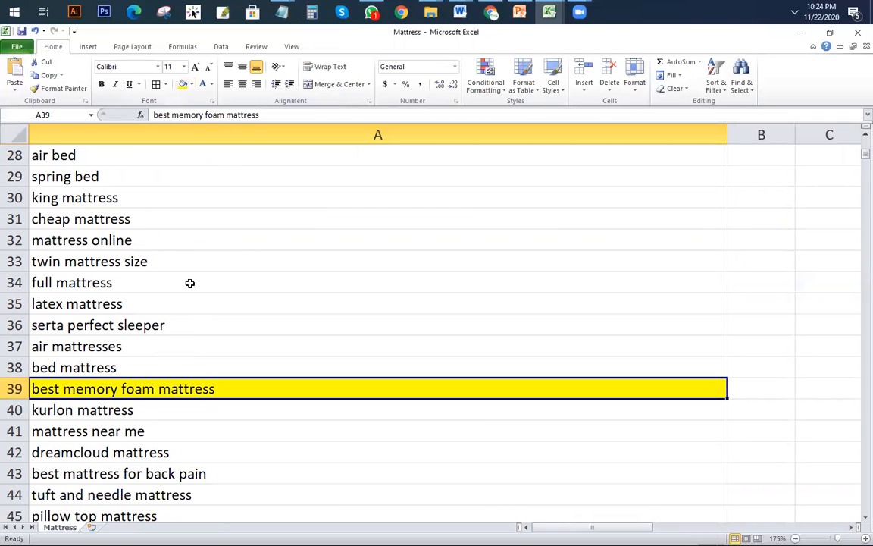
scroll(186, 303, "down", 2)
left_click(207, 346)
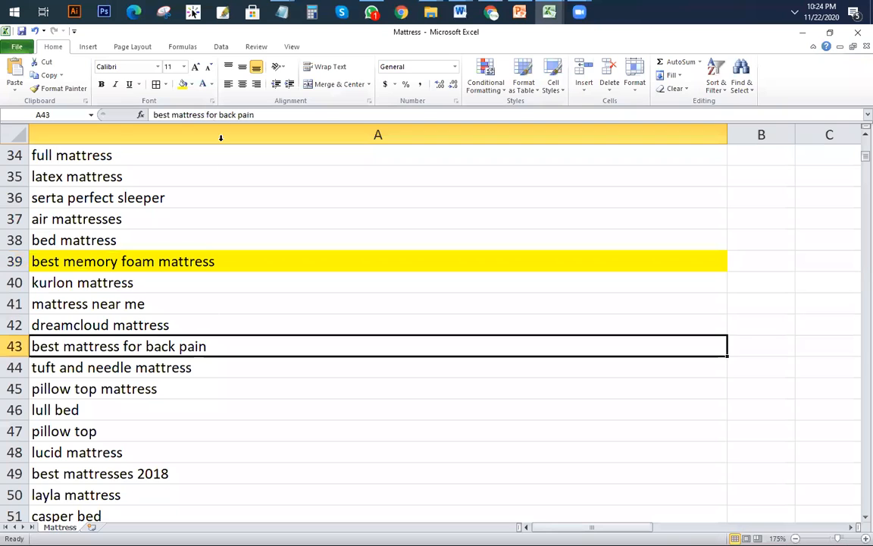
left_click(183, 83)
scroll(207, 221, "down", 2)
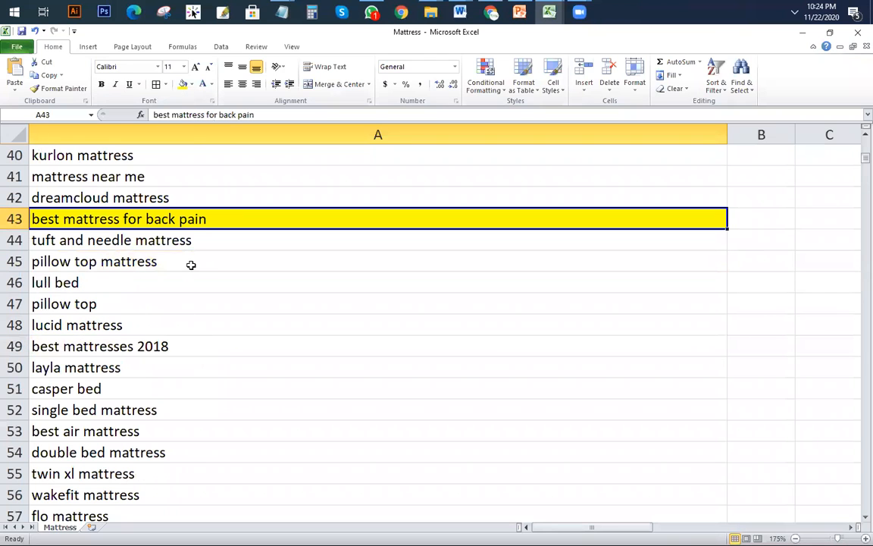
left_click_drag(174, 258, 173, 333)
left_click(208, 259)
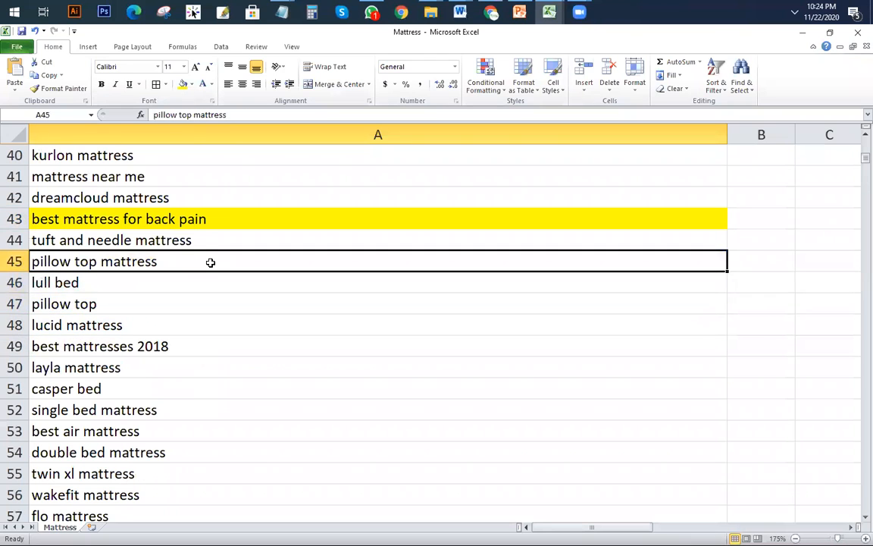
left_click(183, 83)
Step: Fill single bed, double bed, A65:A66 and small double mattress/mattress discounters yellow
scroll(223, 339, "down", 2)
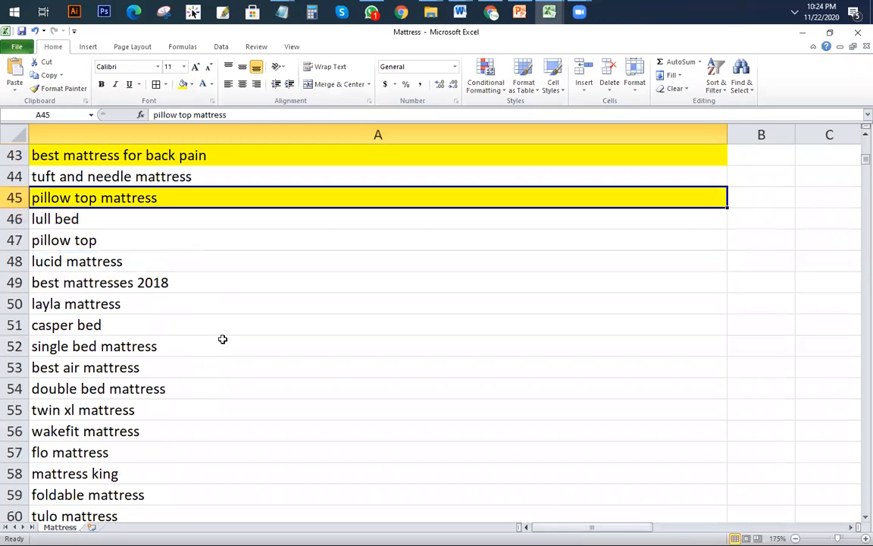
left_click(93, 283)
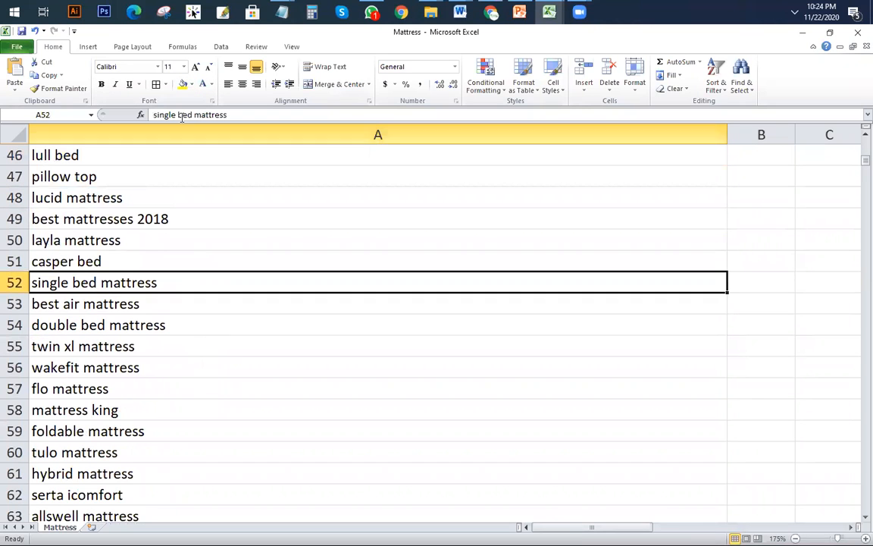
left_click(183, 83)
scroll(168, 291, "down", 1)
left_click(166, 259)
left_click(183, 83)
scroll(160, 256, "down", 2)
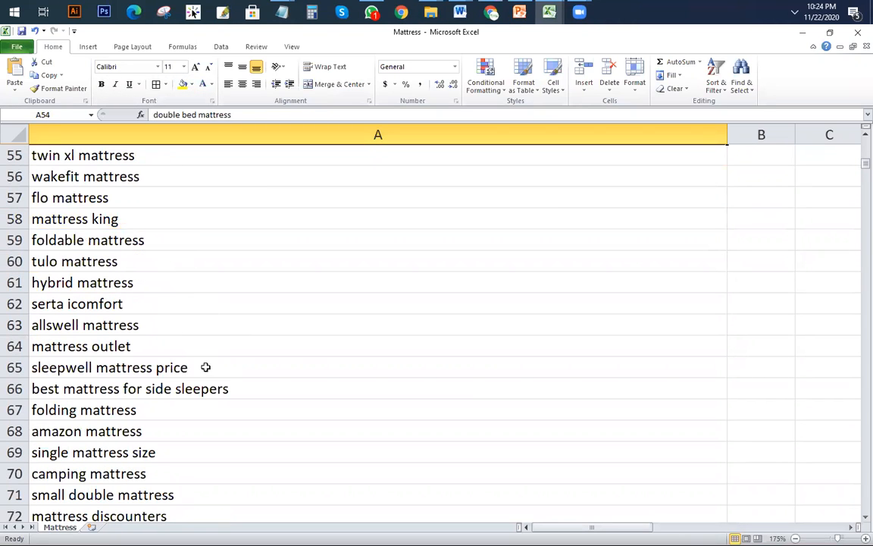
left_click_drag(204, 368, 208, 386)
left_click(183, 83)
scroll(218, 249, "down", 3)
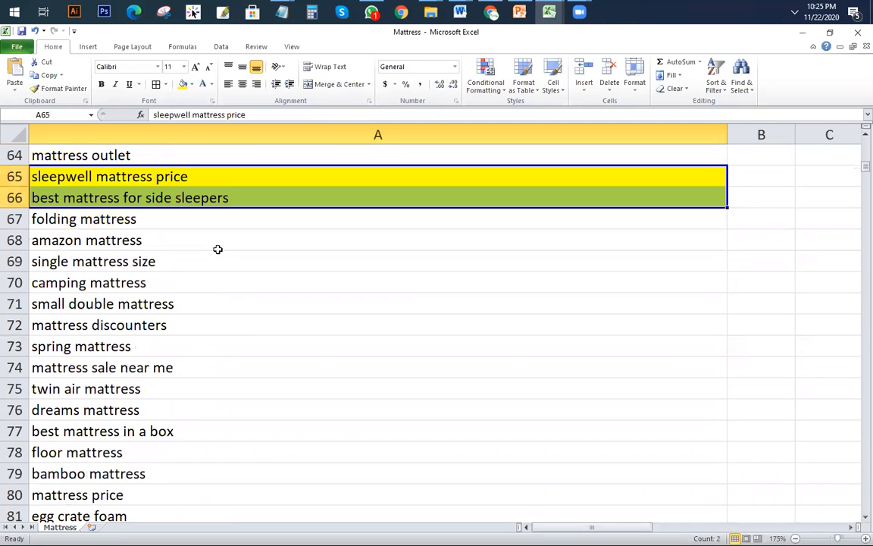
scroll(195, 278, "down", 1)
left_click_drag(191, 241, 191, 258)
left_click(183, 83)
Step: Fill best mattress in a box, black friday mattress deals 2018 and best mattress 2018 consumer reports yellow
scroll(170, 294, "down", 3)
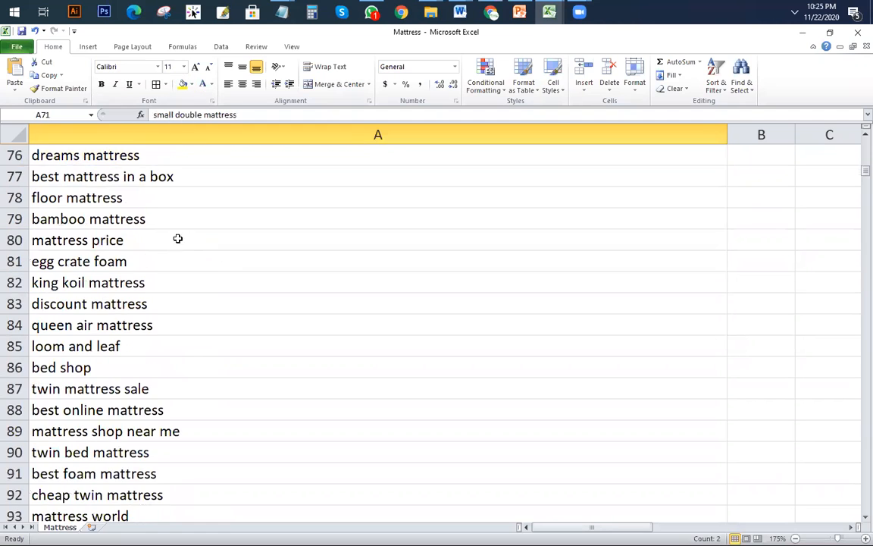
left_click(186, 177)
left_click(183, 83)
scroll(224, 293, "down", 3)
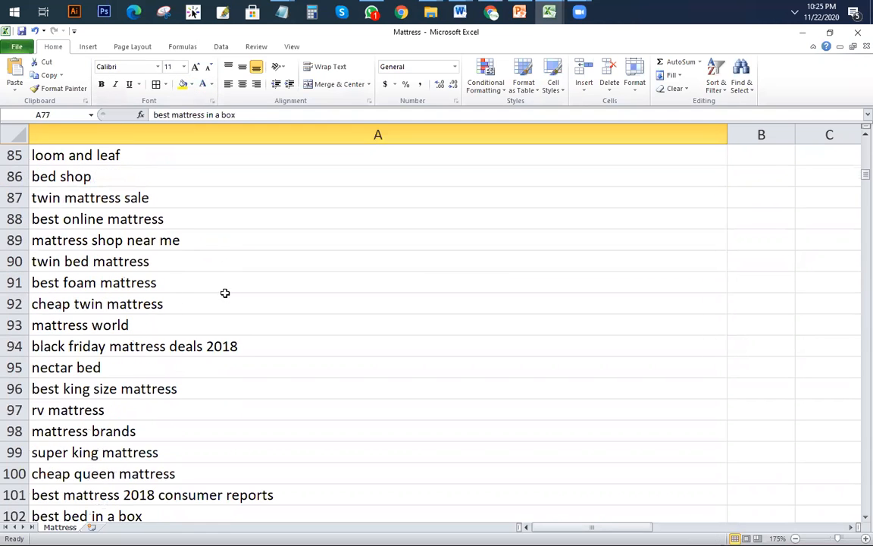
left_click(243, 346)
left_click(182, 84)
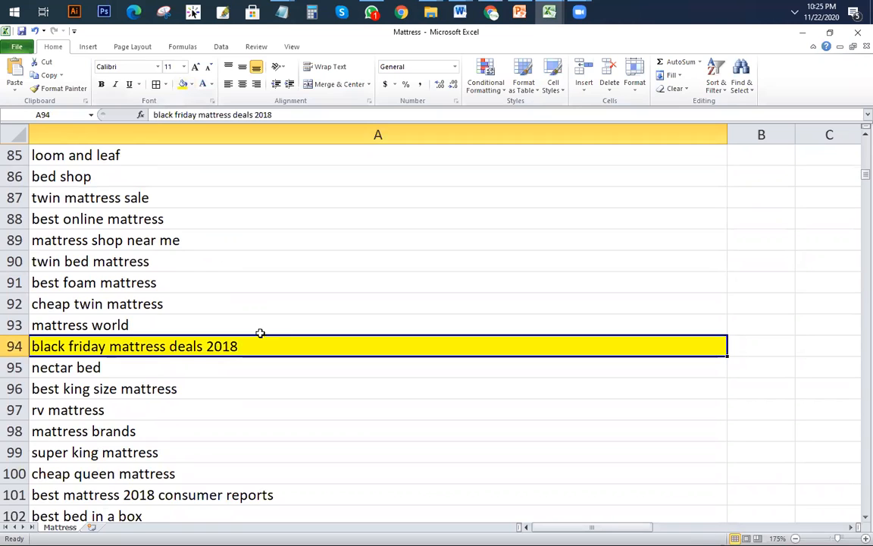
scroll(258, 339, "down", 3)
left_click(275, 305)
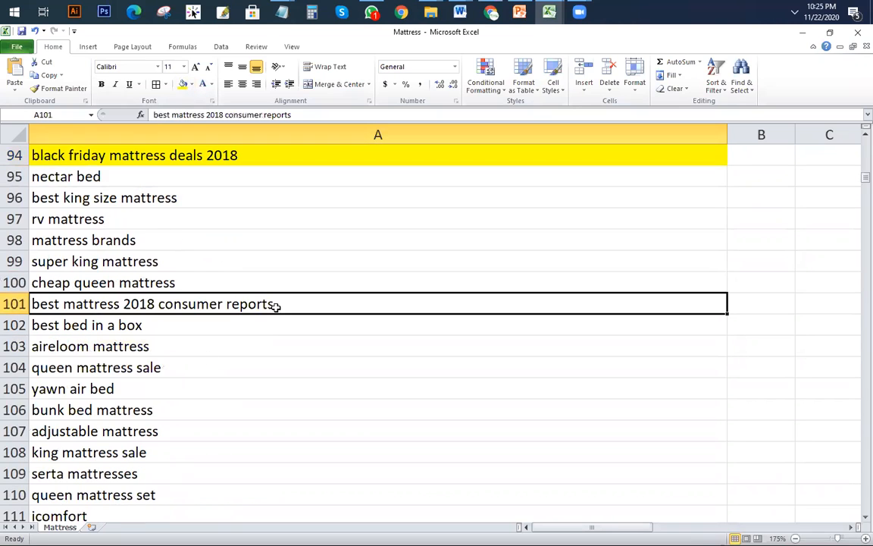
left_click(182, 83)
Step: Fill adjustable mattress, buy mattress online and rows 123 to 127 yellow, then return to top
scroll(241, 357, "down", 3)
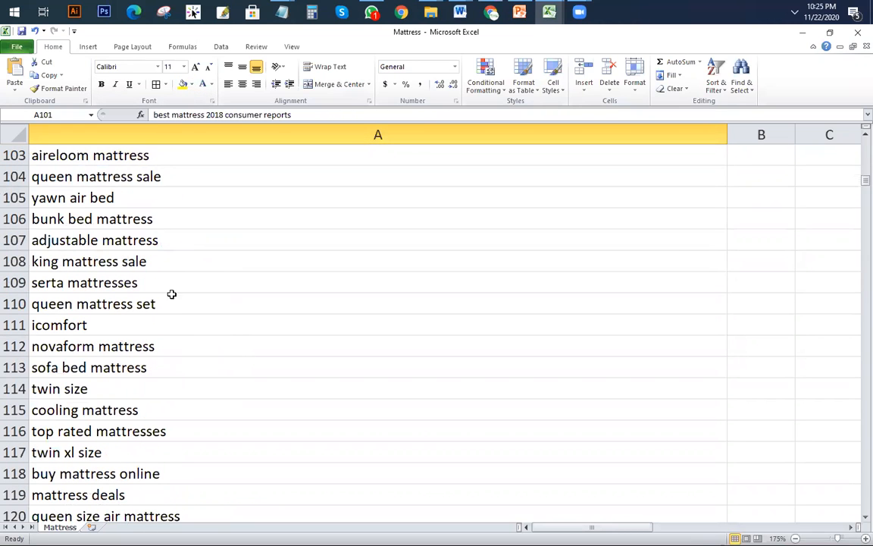
left_click(170, 241)
left_click(181, 83)
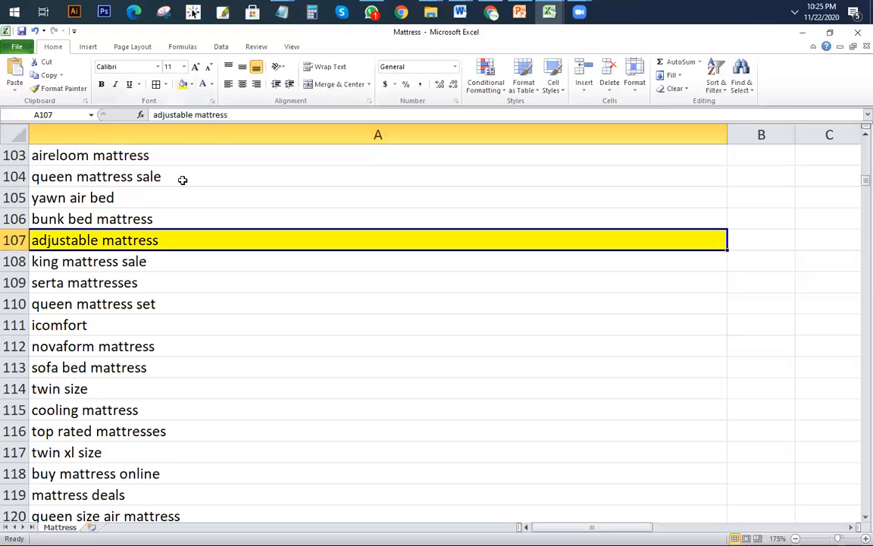
scroll(167, 364, "down", 2)
left_click(168, 356)
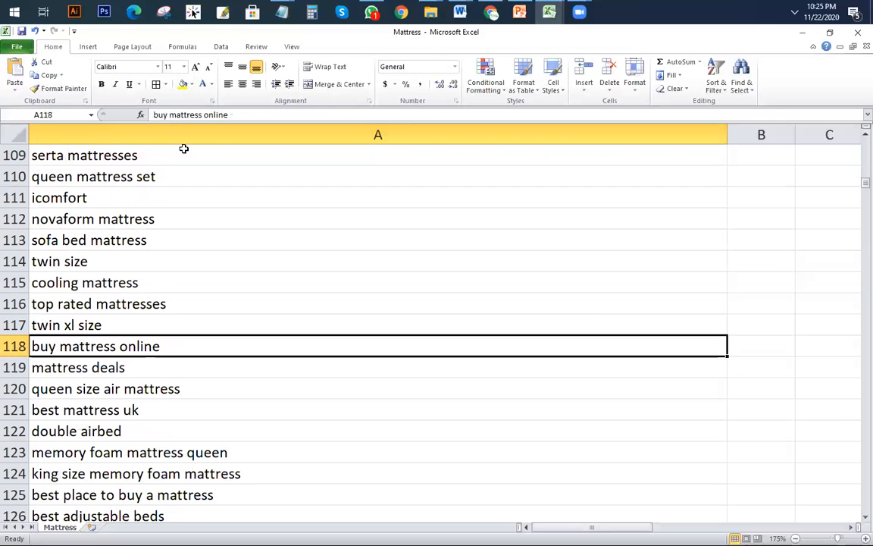
left_click(181, 84)
scroll(250, 352, "down", 3)
left_click(250, 261)
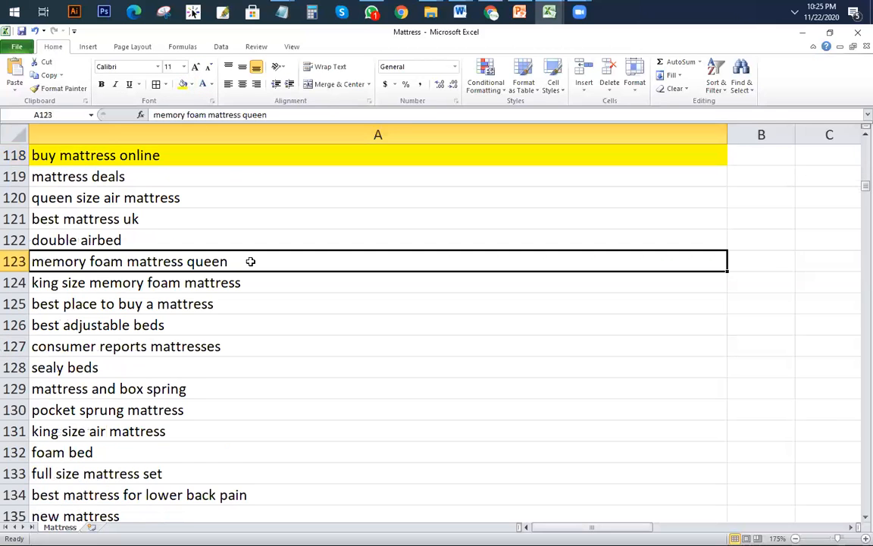
left_click_drag(253, 269, 262, 347)
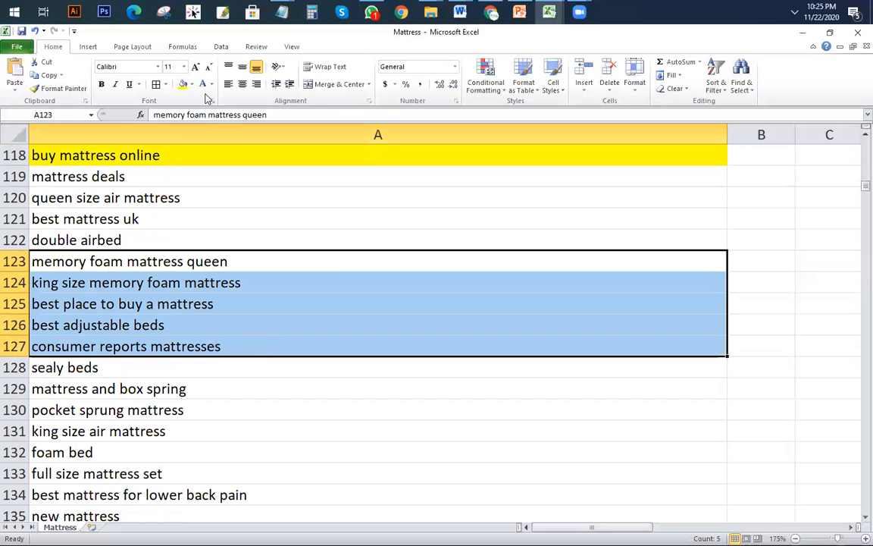
left_click(182, 83)
scroll(116, 365, "up", 20)
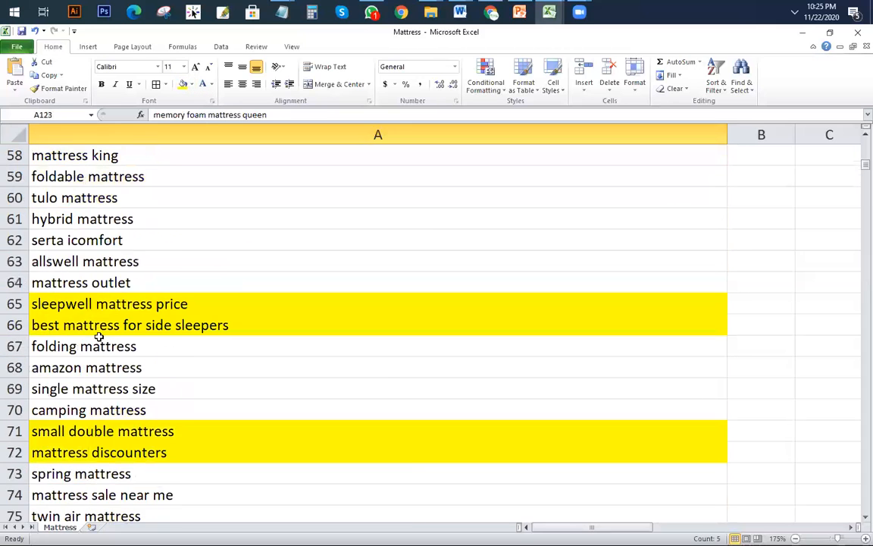
scroll(84, 321, "up", 6)
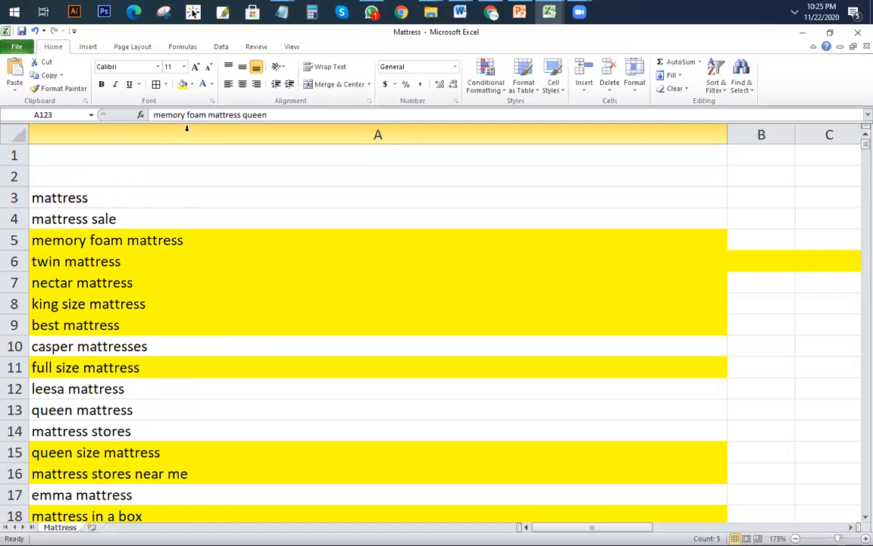
Step: Filter column A and sort it by color with yellow cells on top
left_click(187, 129)
left_click(717, 85)
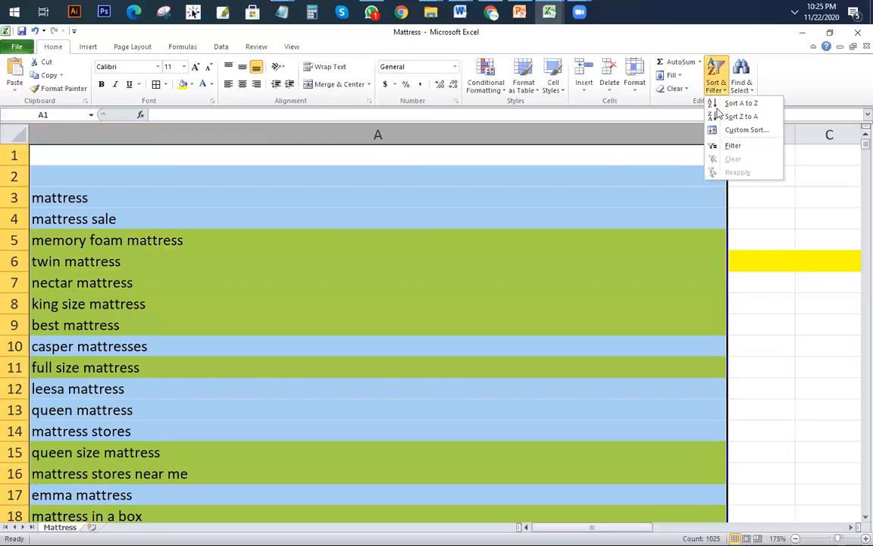
left_click(732, 145)
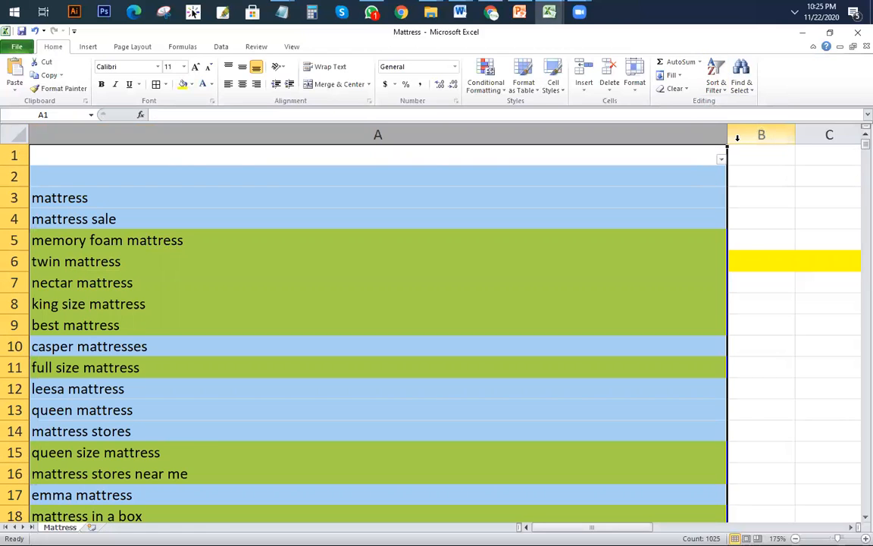
left_click(720, 158)
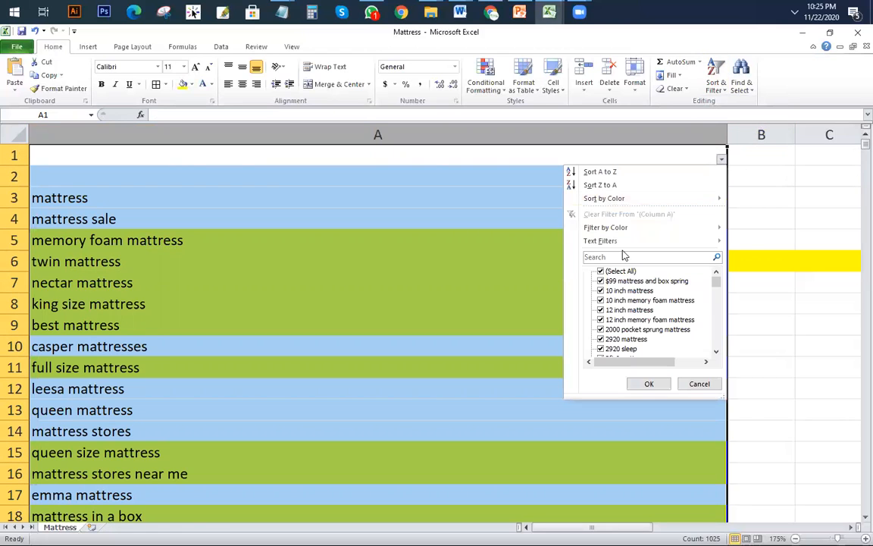
mouse_move(645, 198)
left_click(754, 212)
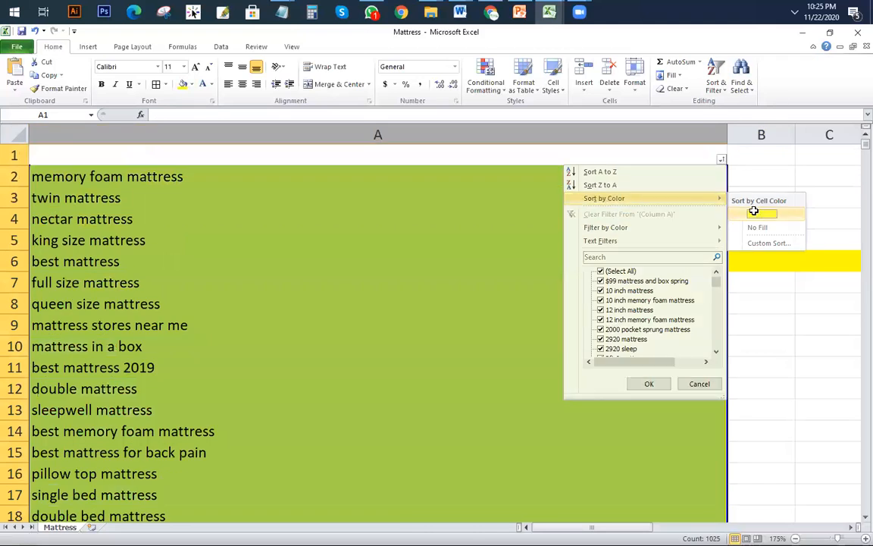
left_click(552, 234)
Step: Copy the 31 yellow keywords in A2:A32
scroll(322, 294, "down", 2)
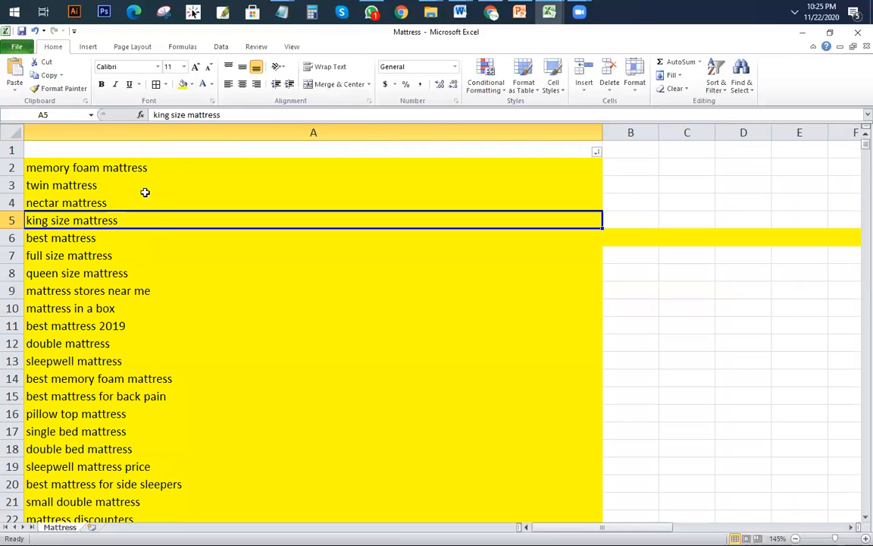
left_click(133, 162)
scroll(166, 220, "down", 6)
left_click(156, 378, "shift")
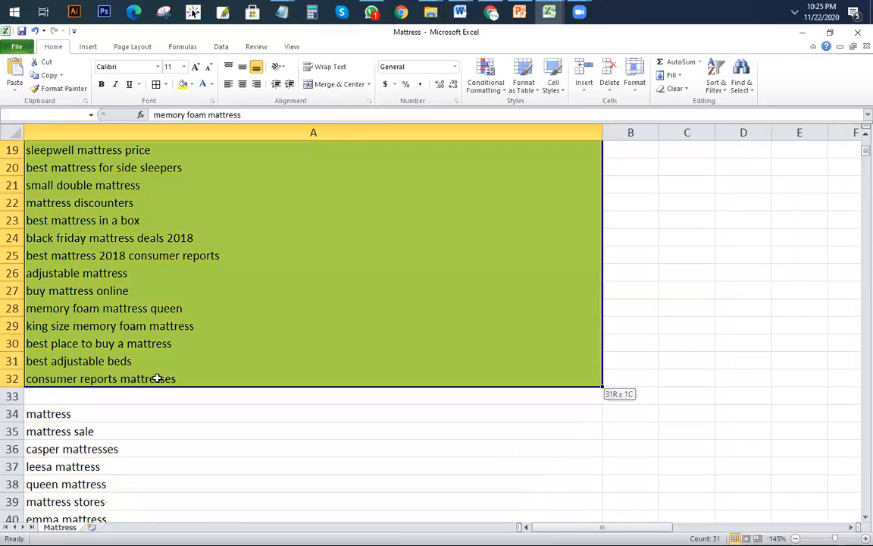
key("ctrl+c")
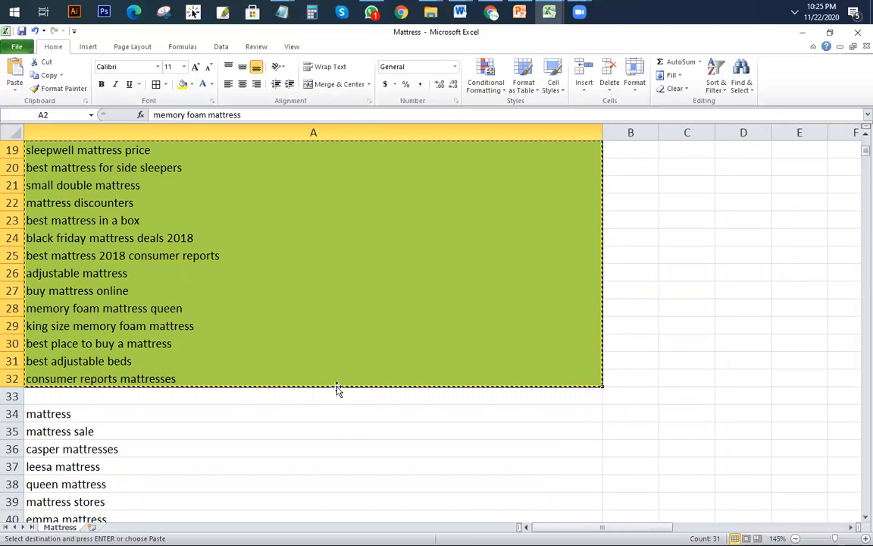
scroll(338, 388, "up", 6)
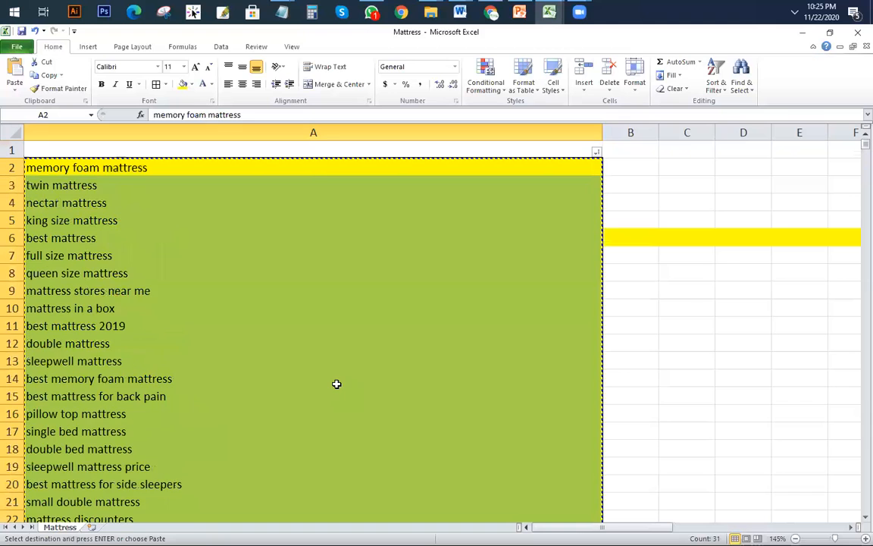
scroll(335, 386, "down", 5)
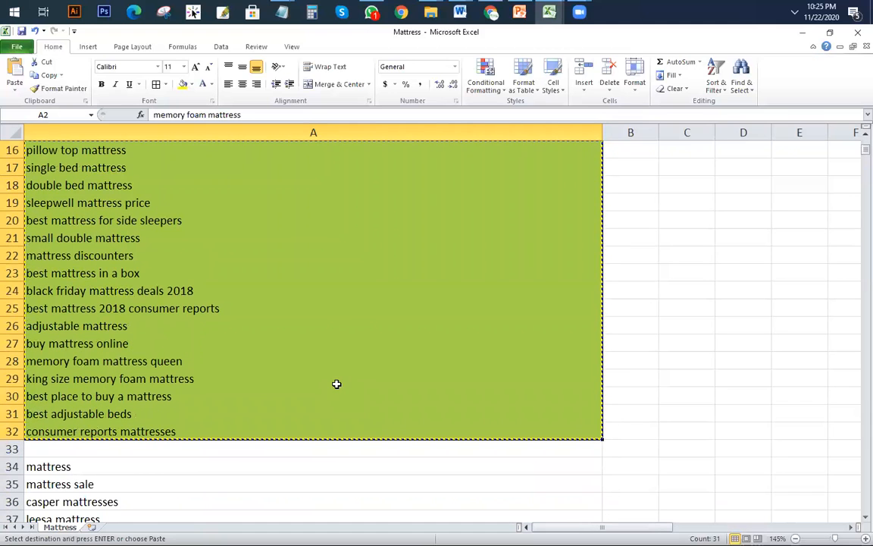
scroll(296, 375, "up", 5)
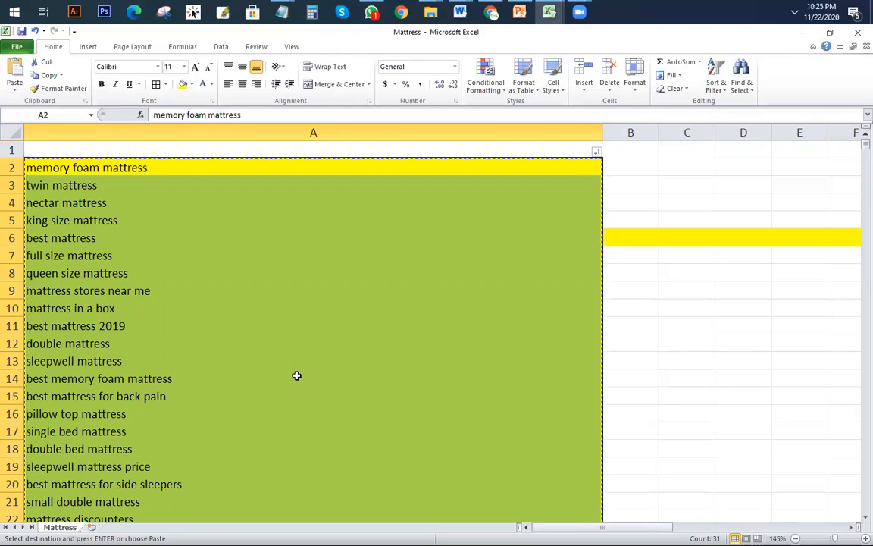
Step: Paste the keywords into a new Sheet1 and widen column A
left_click(91, 527)
key("ctrl+v")
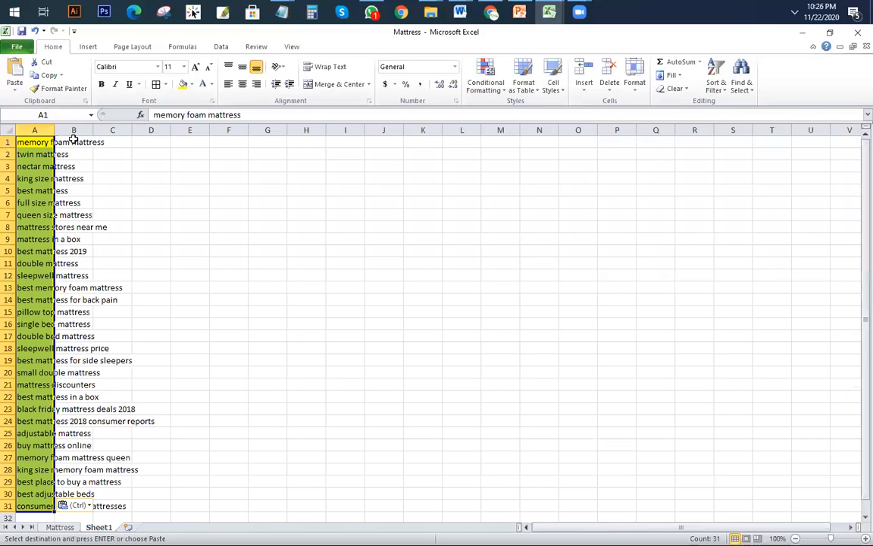
double_click(55, 130)
left_click(490, 275)
left_click_drag(161, 130, 265, 145)
Step: Set column A's fill to No Fill, removing the yellow highlight
left_click(172, 130)
left_click(191, 84)
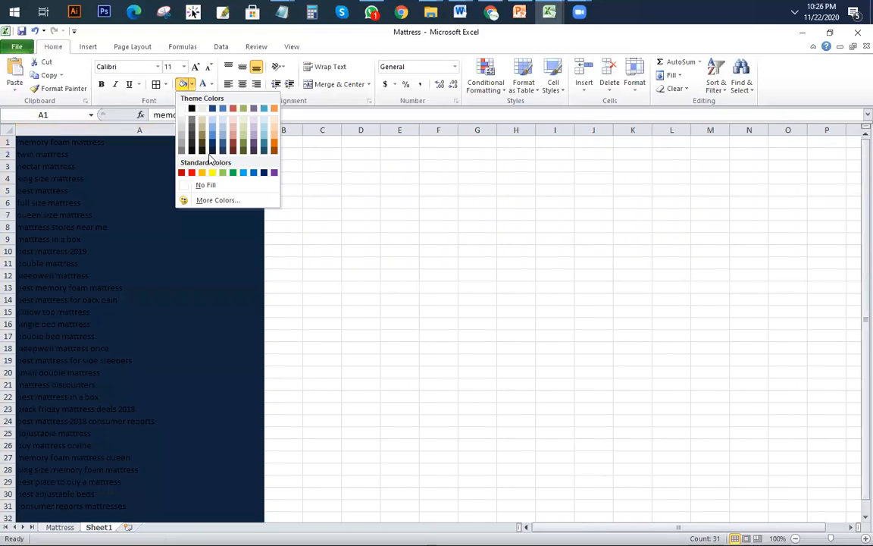
left_click(210, 184)
left_click(400, 263)
scroll(234, 299, "up", 4)
scroll(234, 297, "up", 2)
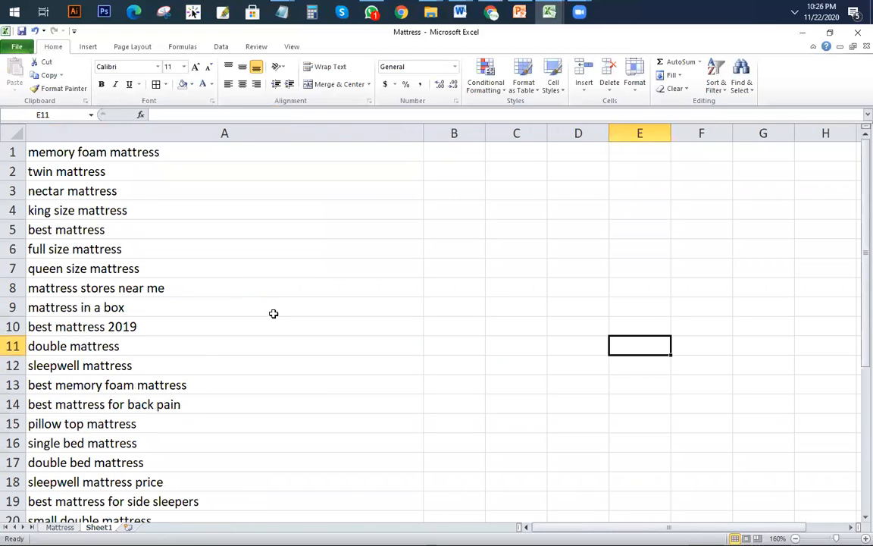
left_click(216, 152)
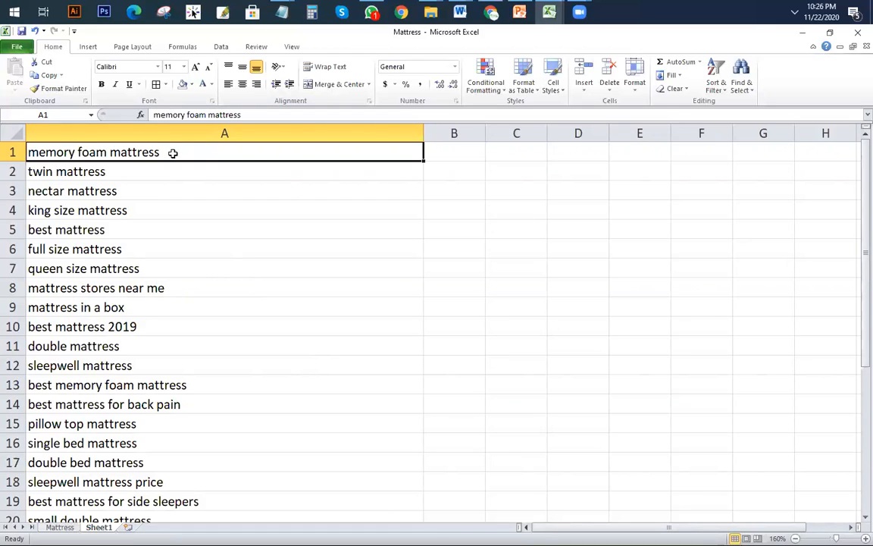
scroll(260, 337, "down", 3)
scroll(260, 337, "down", 5)
left_click(195, 269, "shift")
scroll(255, 371, "up", 8)
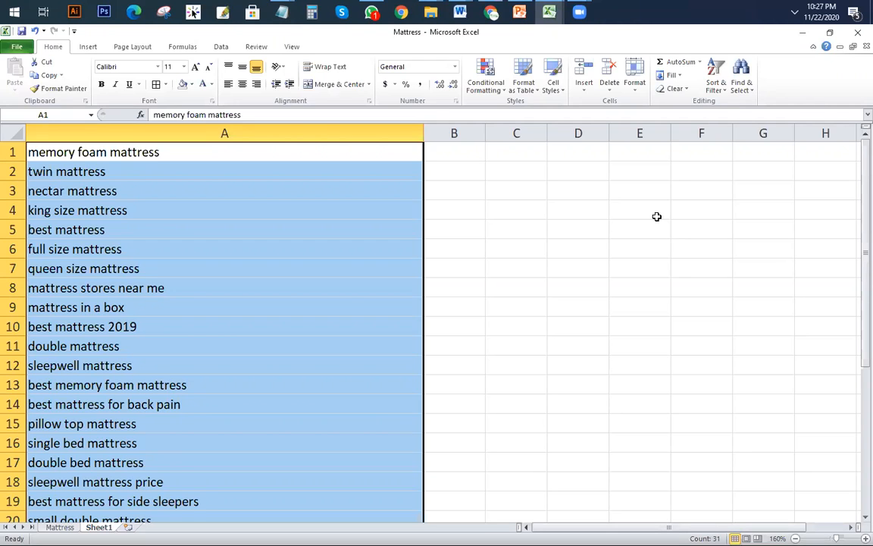
scroll(501, 204, "down", 3, "ctrl")
scroll(347, 341, "down", 8)
scroll(347, 341, "up", 8)
left_click(377, 243)
left_click(188, 143)
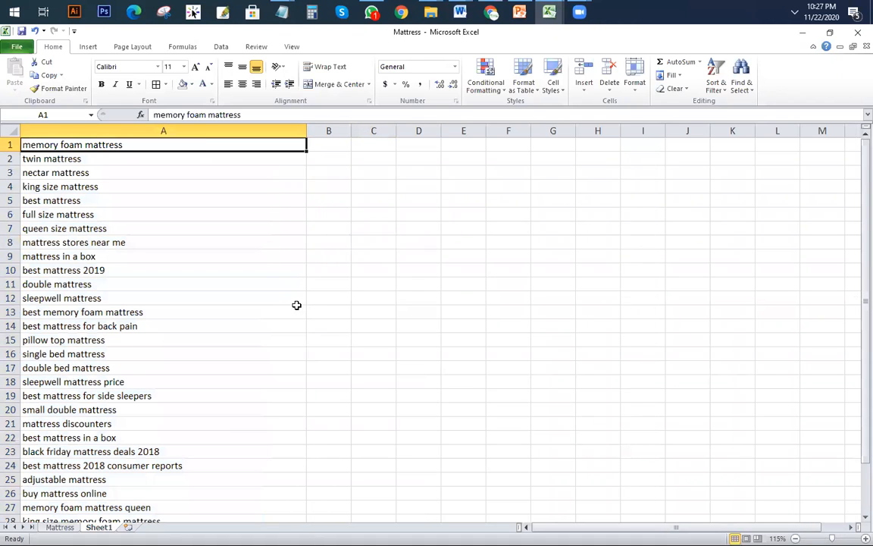
Step: Switch to the Class 03 deck and select the Step lines on slide 3
left_click(520, 11)
left_click_drag(551, 313, 285, 291)
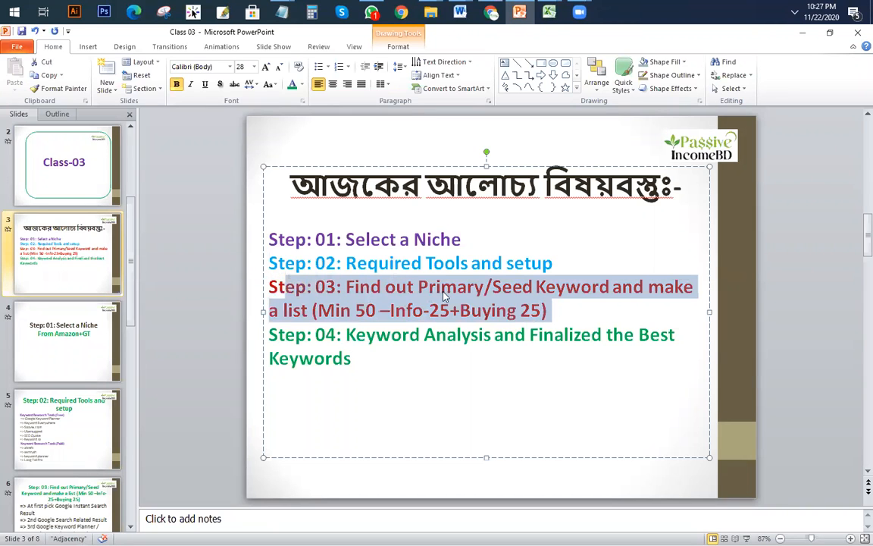
left_click(460, 265)
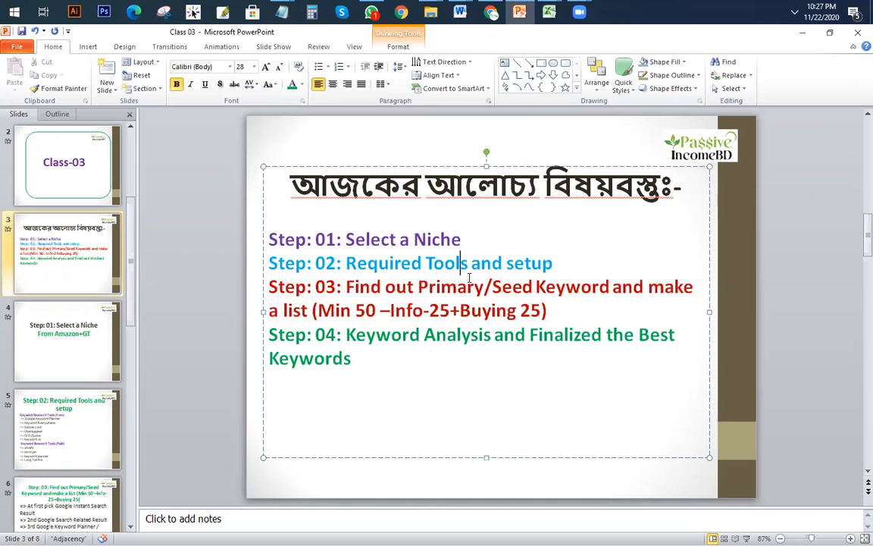
left_click_drag(267, 239, 574, 316)
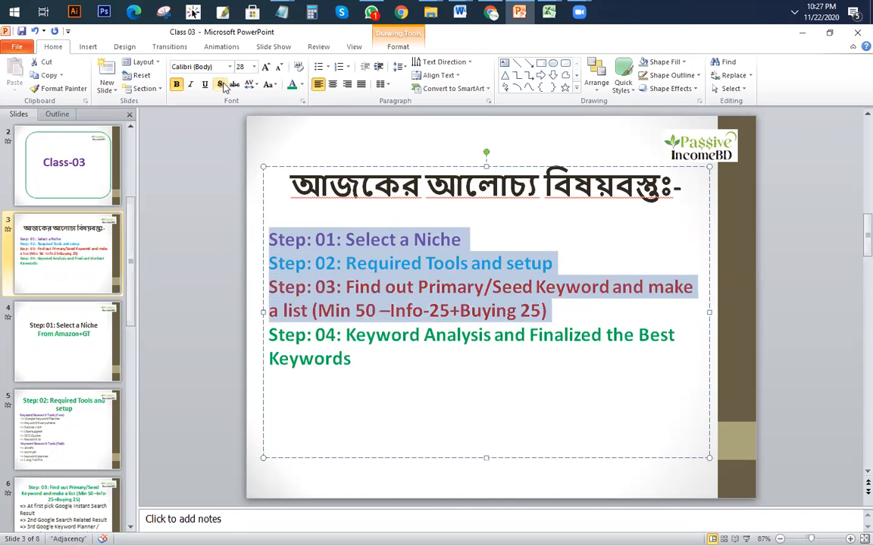
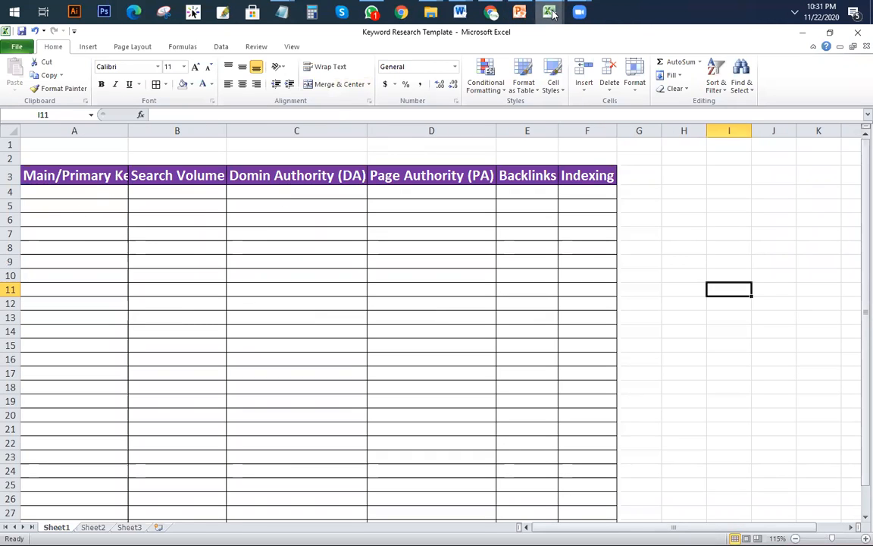
Step: Look at the Mattress keyword workbook, then return to the Keyword Research Template
mouse_move(549, 12)
left_click(680, 103)
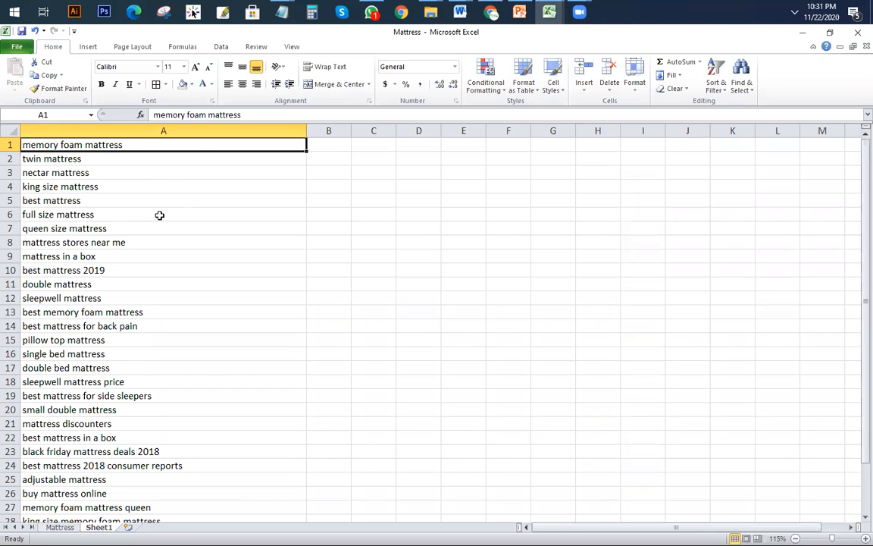
mouse_move(551, 12)
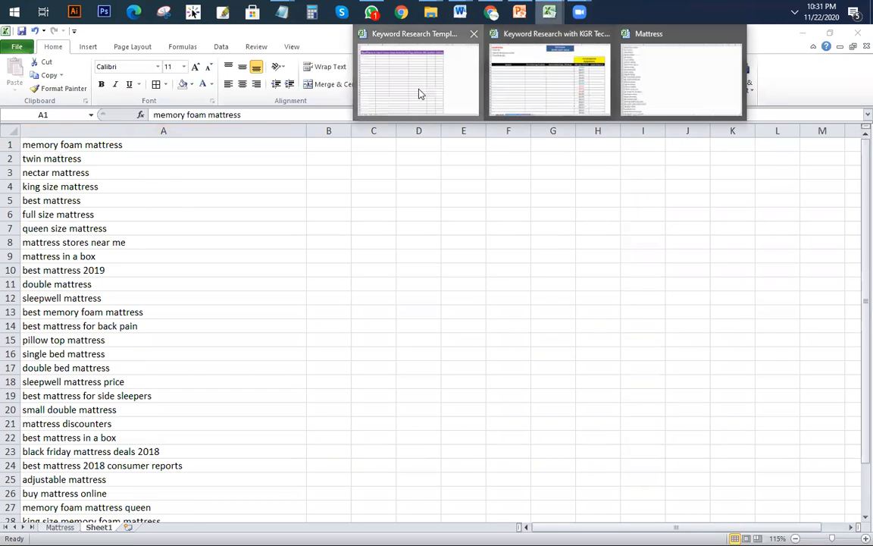
left_click(419, 92)
Step: Select the keyword, Search Volume, DA, PA and Indexing data ranges to show the table layout
left_click(86, 193)
left_click_drag(85, 245, 88, 300)
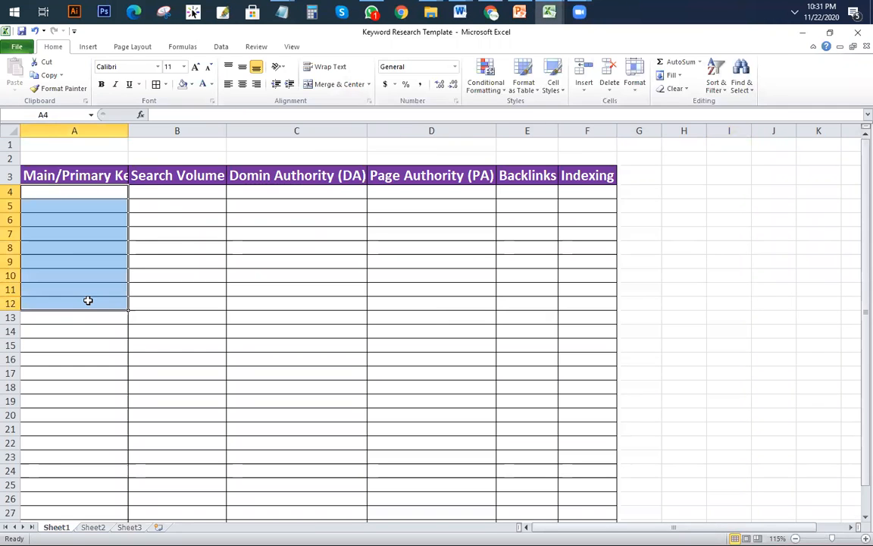
left_click_drag(179, 191, 172, 312)
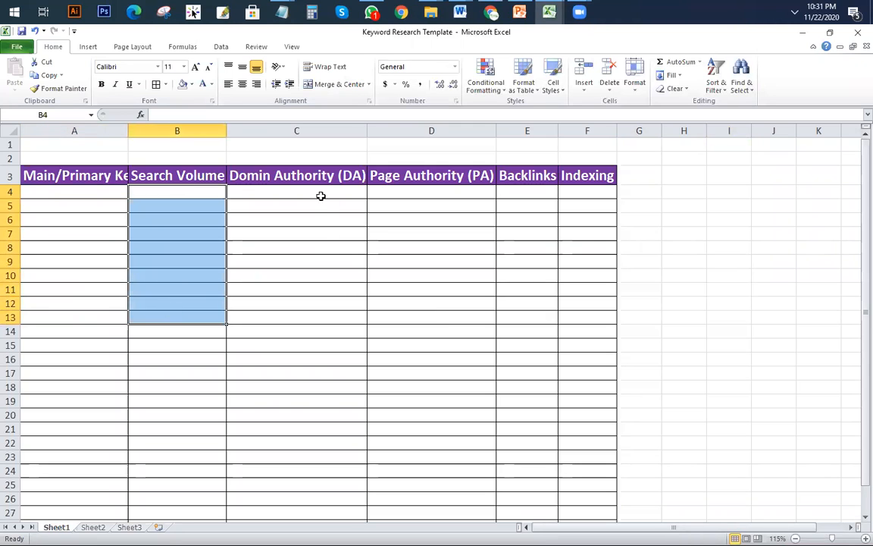
left_click_drag(296, 192, 308, 293)
left_click_drag(416, 194, 413, 276)
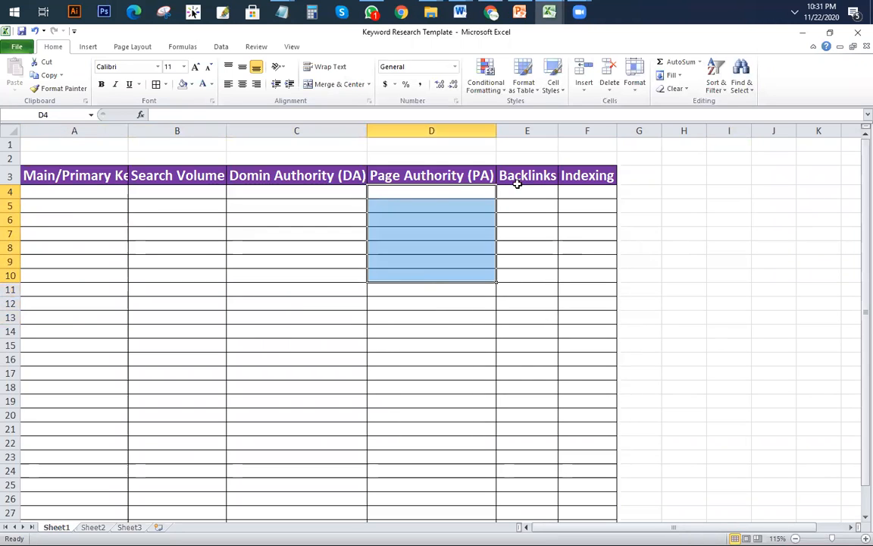
left_click(519, 180)
left_click_drag(579, 191, 585, 261)
left_click(218, 269)
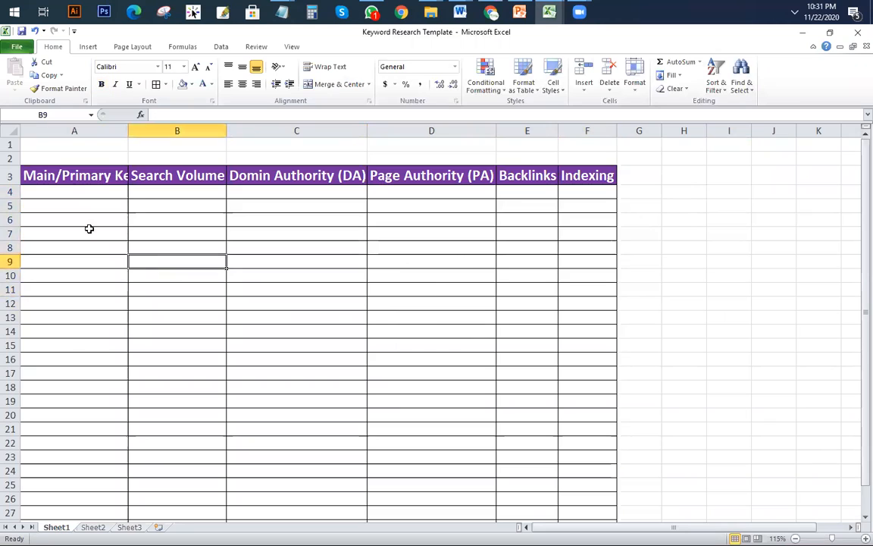
left_click_drag(65, 194, 550, 284)
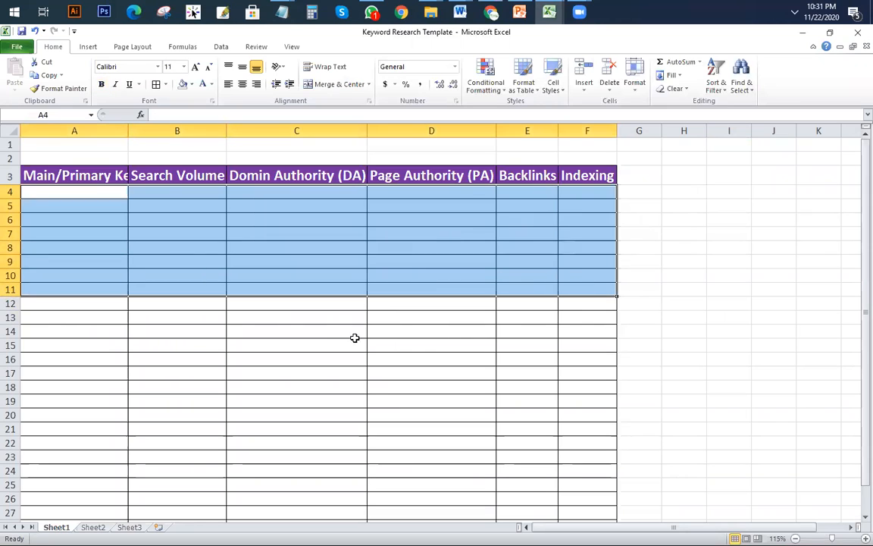
left_click(321, 327)
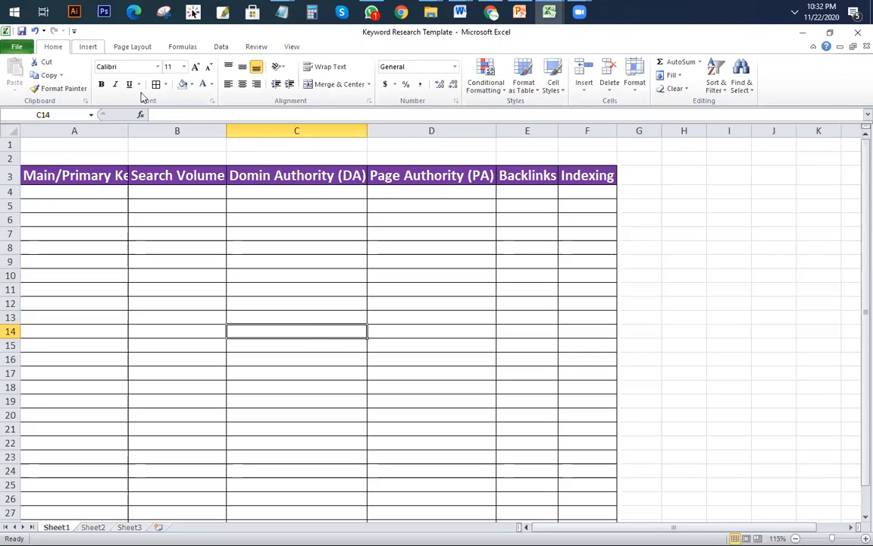
Step: Autofit column A and change the header to 'Search Volume (1500-2000)'
double_click(129, 130)
double_click(239, 170)
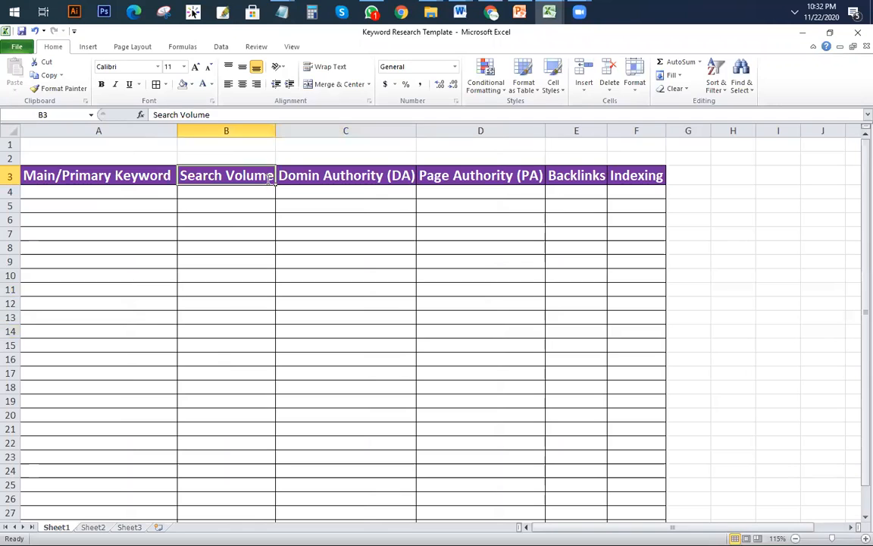
left_click_drag(275, 127, 278, 129)
double_click(256, 175)
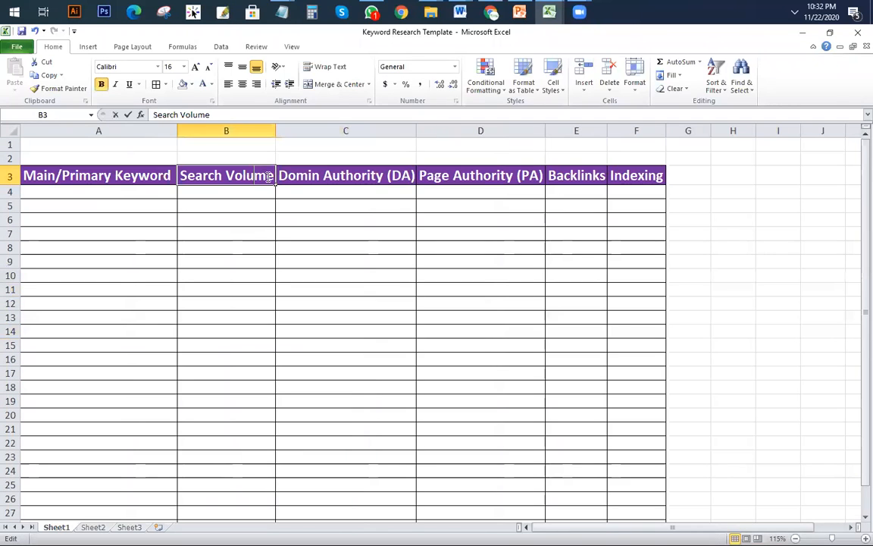
left_click(273, 178)
type("(1500-")
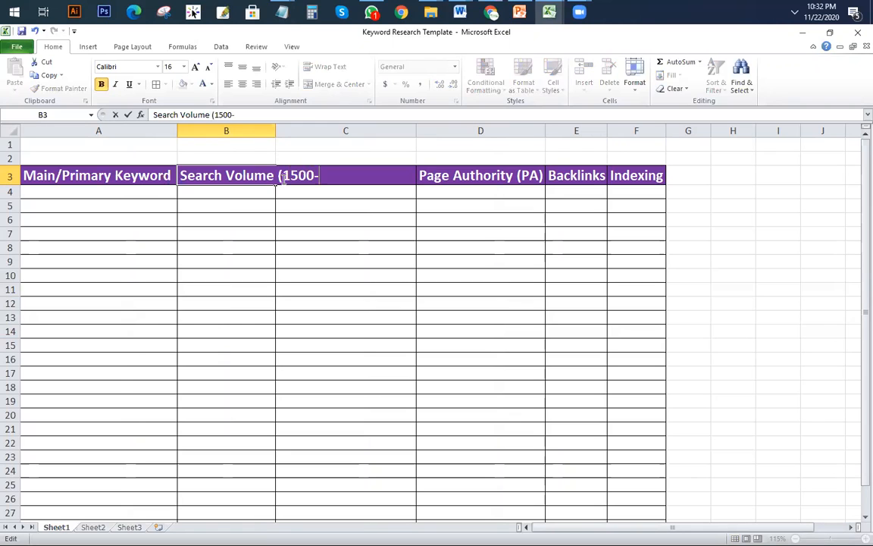
type("2000)")
left_click(327, 292)
Step: Enter 'mattress' as the first keyword in A4 and widen column B
left_click(76, 192)
type("mattress")
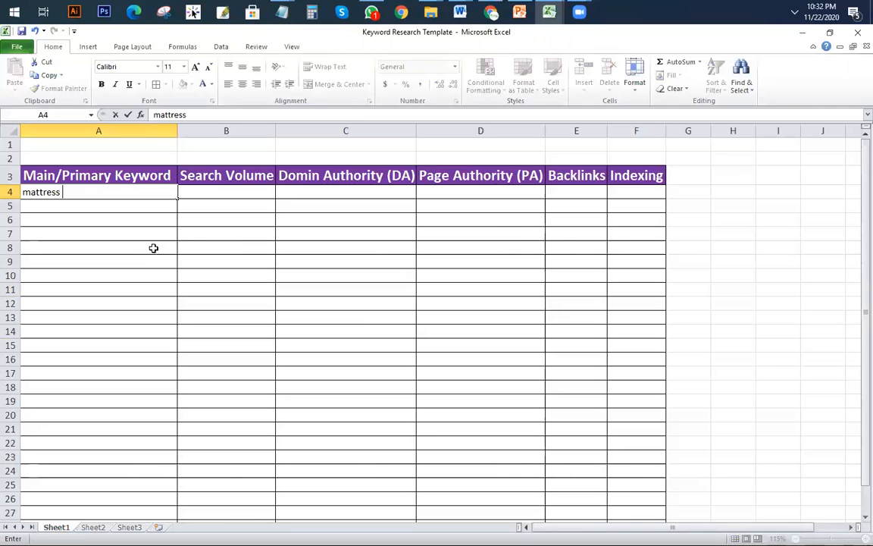
left_click(102, 234)
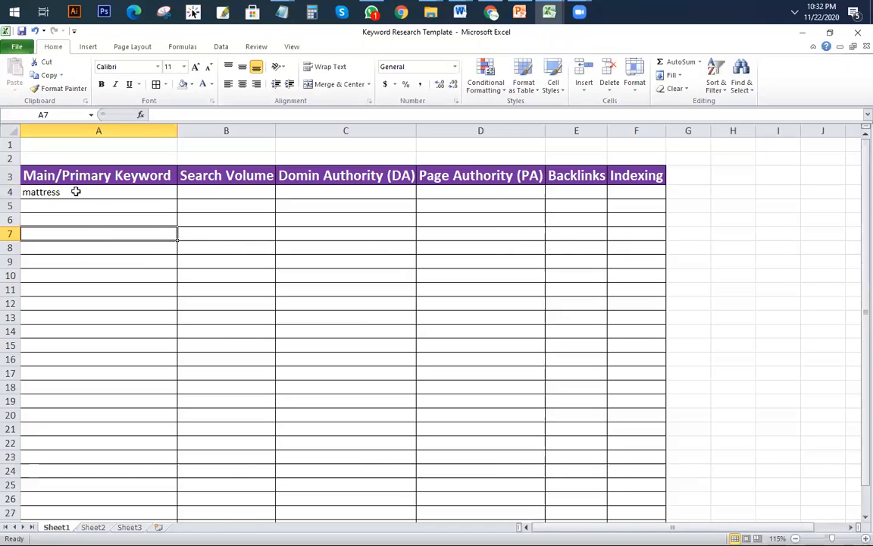
left_click(231, 191)
left_click_drag(275, 130, 388, 132)
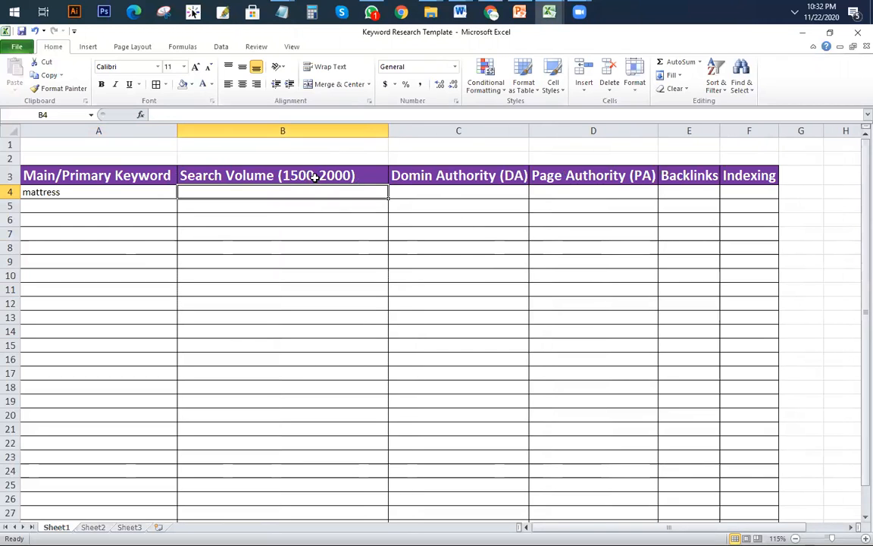
Step: Append a '-30' threshold to the Domin Authority (DA) header and widen column C
left_click(454, 194)
left_click(514, 177)
double_click(514, 177)
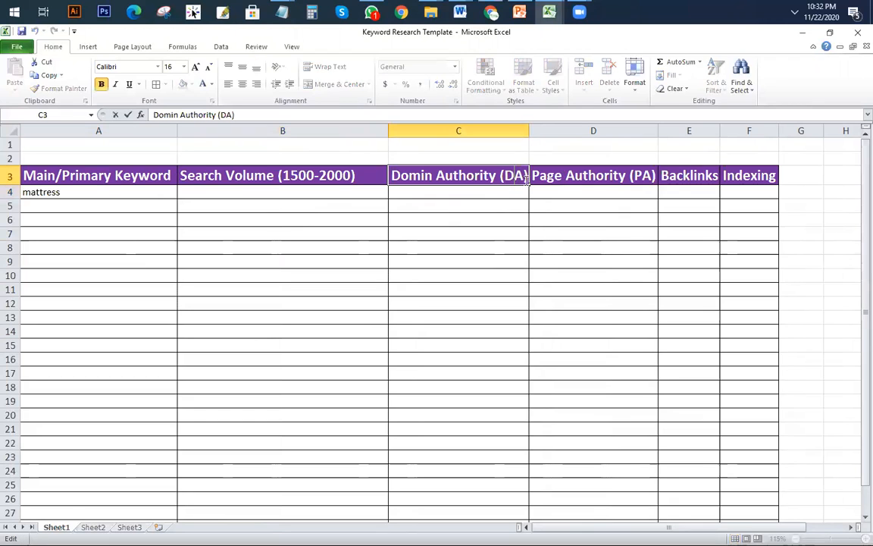
type("-")
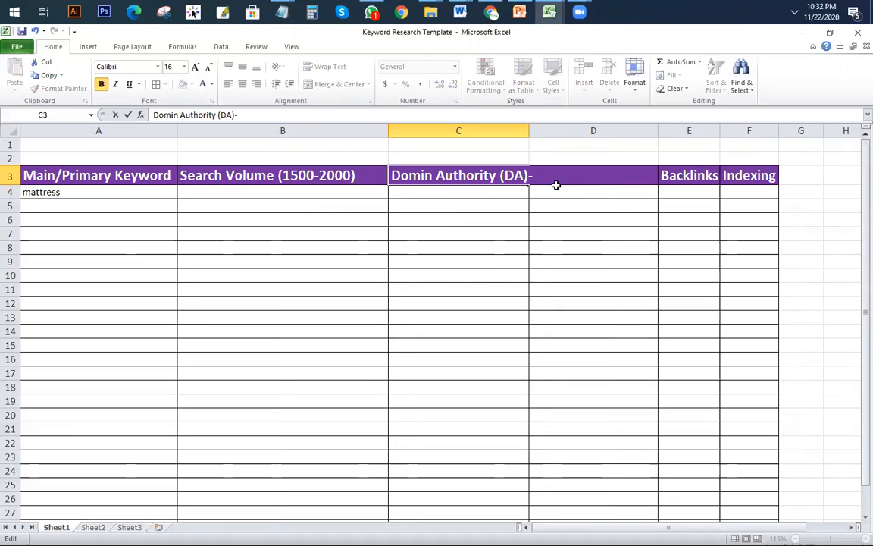
type("25")
type("-")
key("BackSpace")
key("BackSpace")
key("BackSpace")
type("30")
left_click(513, 248)
left_click_drag(530, 131, 574, 130)
Step: Change the Domin Authority header threshold from 30 to 40
left_click(634, 175)
left_click(523, 175)
double_click(536, 175)
left_click_drag(534, 175, 555, 172)
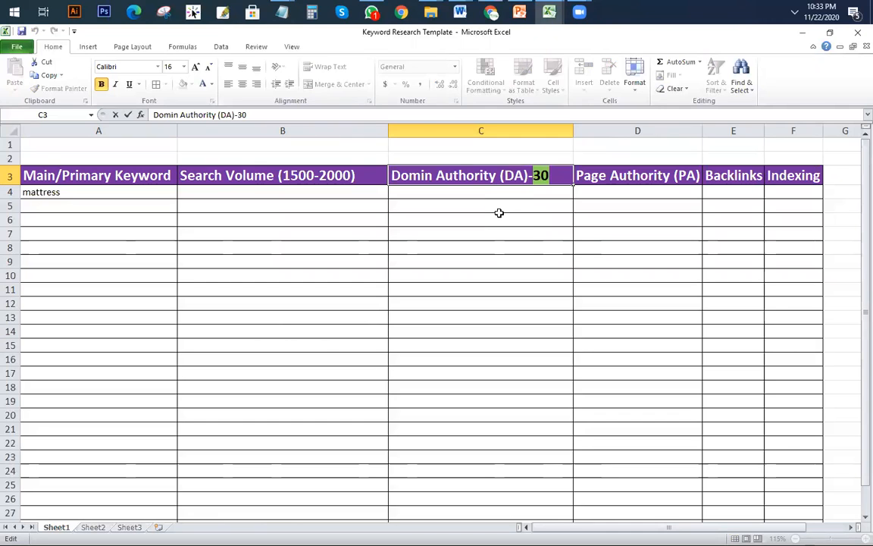
key("alt+Tab")
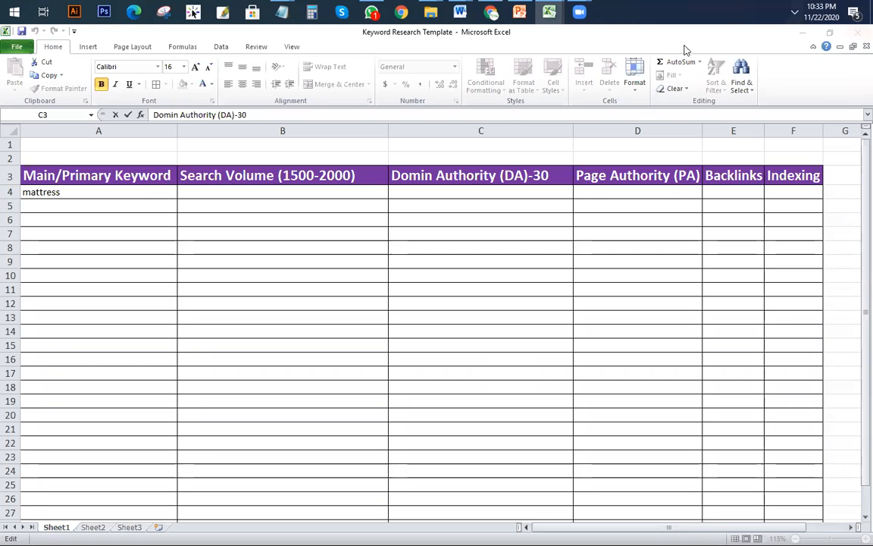
left_click(698, 172)
left_click(695, 168)
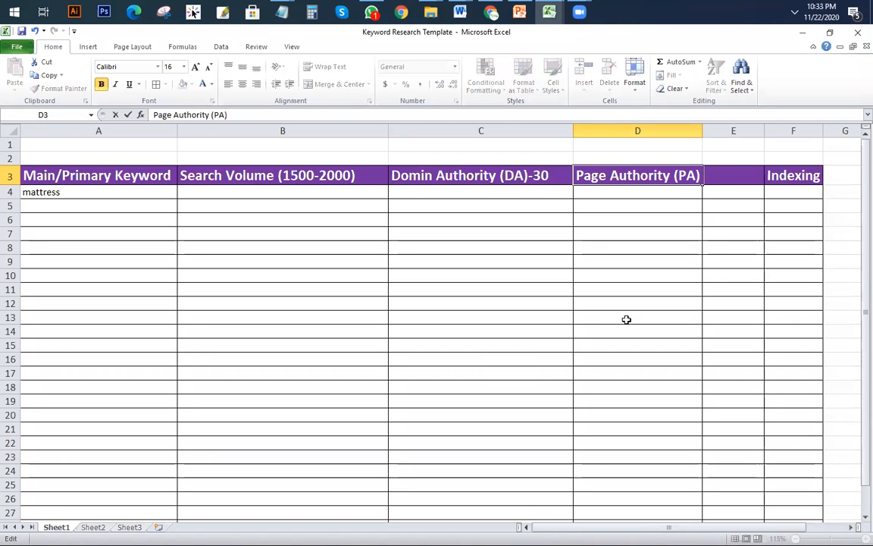
key("alt+Tab")
left_click(705, 180)
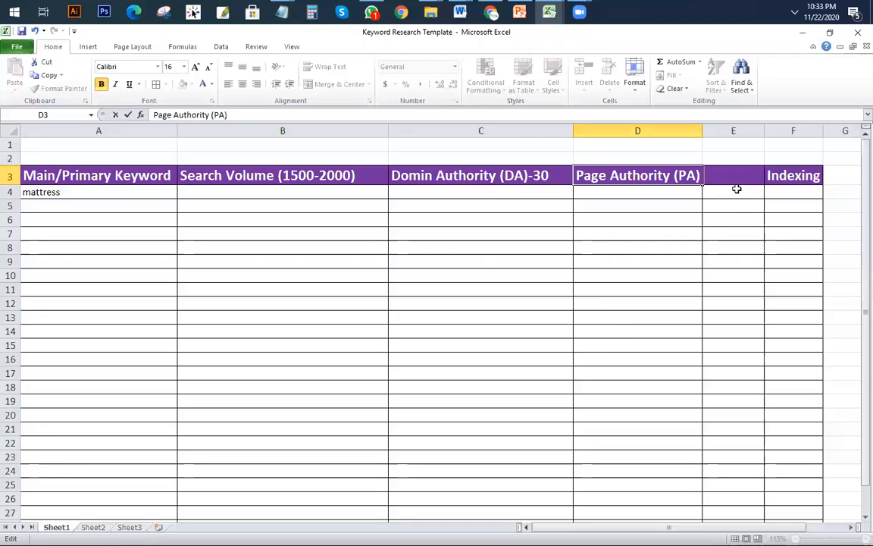
type("30")
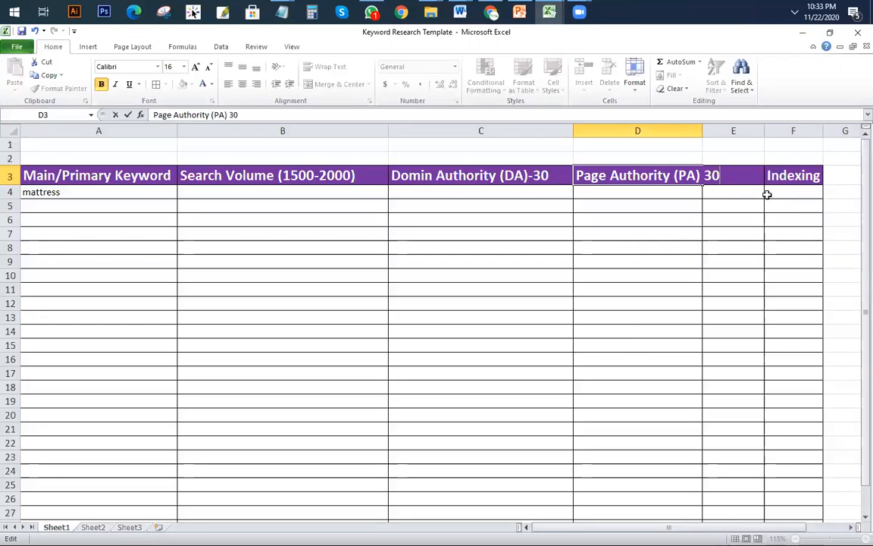
double_click(556, 175)
double_click(556, 175)
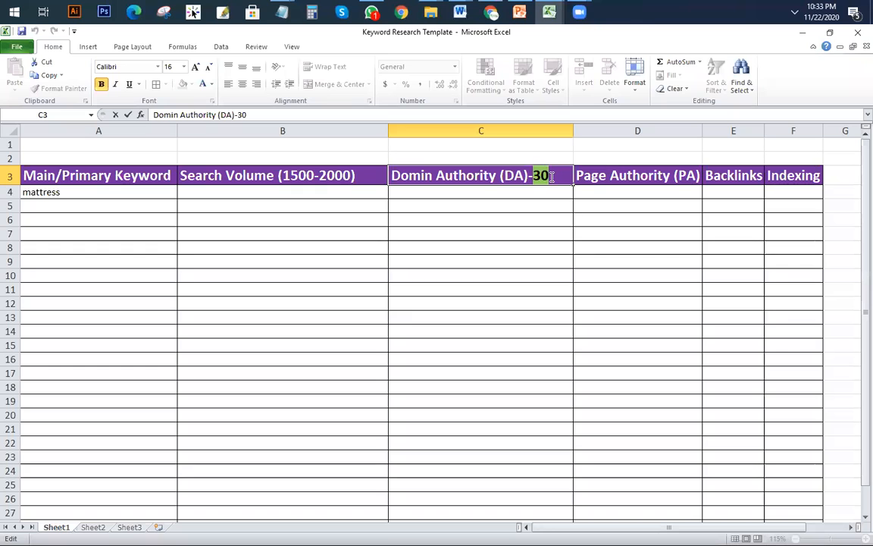
type("40")
left_click(739, 317)
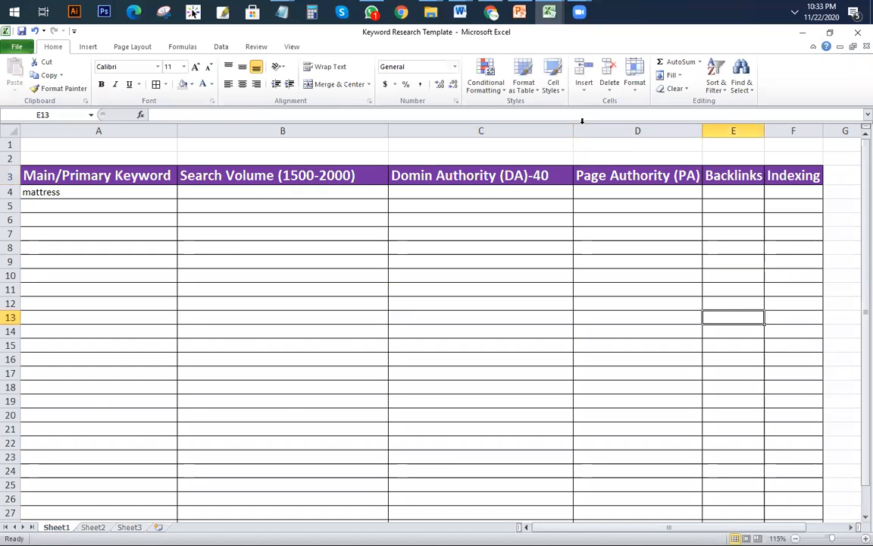
left_click(743, 175)
left_click_drag(764, 130, 779, 129)
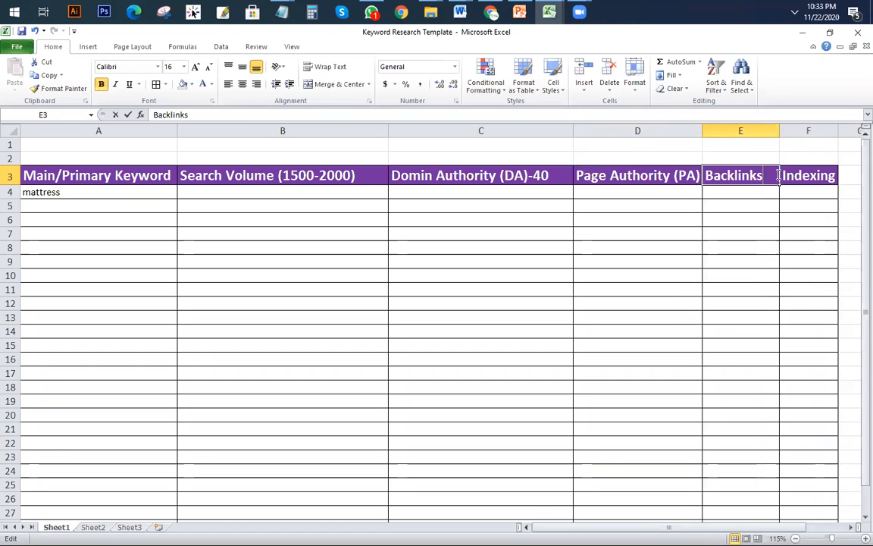
double_click(777, 175)
type("(100")
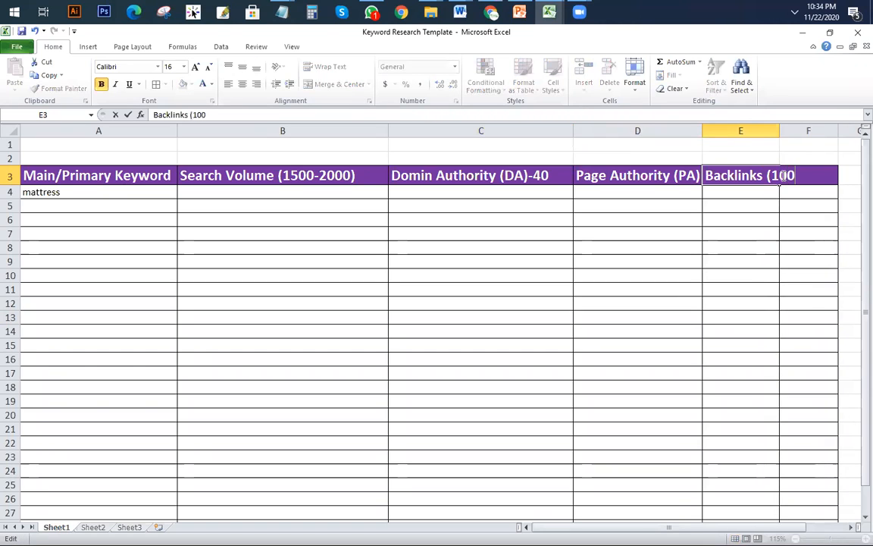
type(")")
left_click(780, 261)
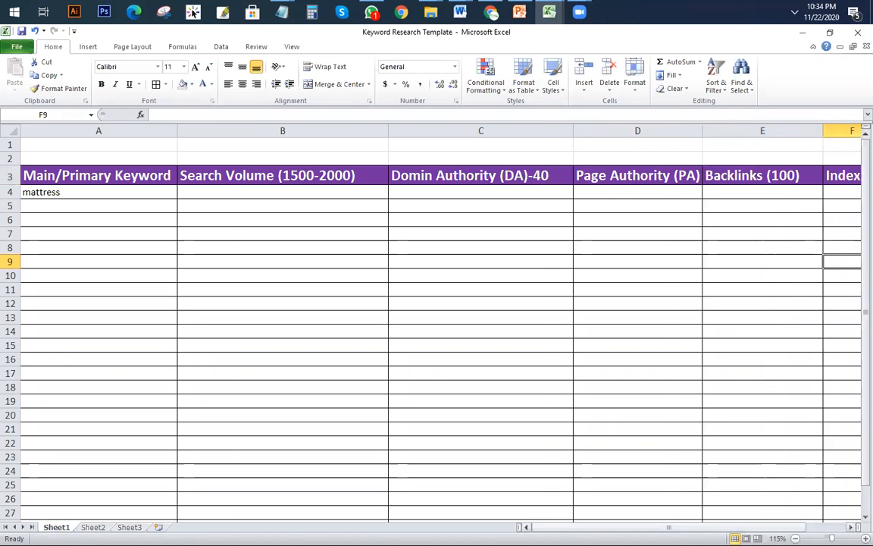
scroll(713, 248, "right", 1)
left_click_drag(724, 130, 746, 130)
left_click(729, 173)
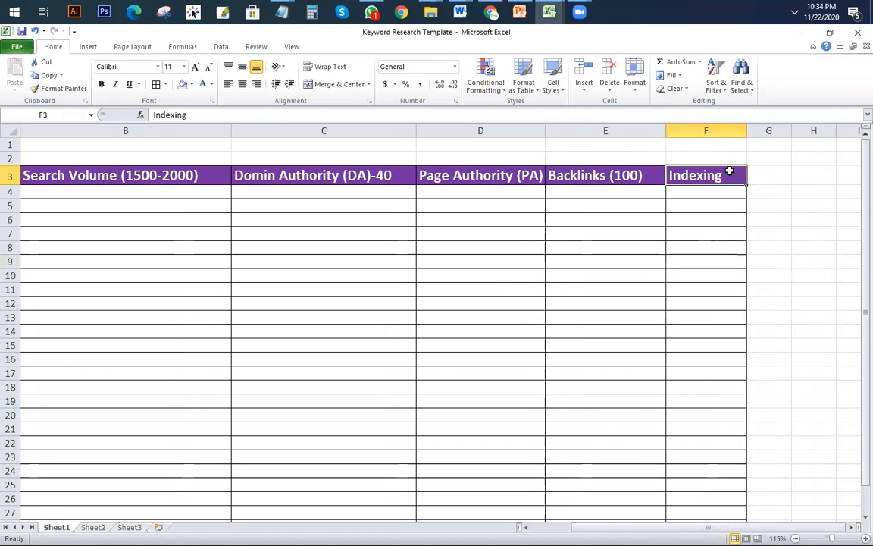
double_click(731, 174)
type("(")
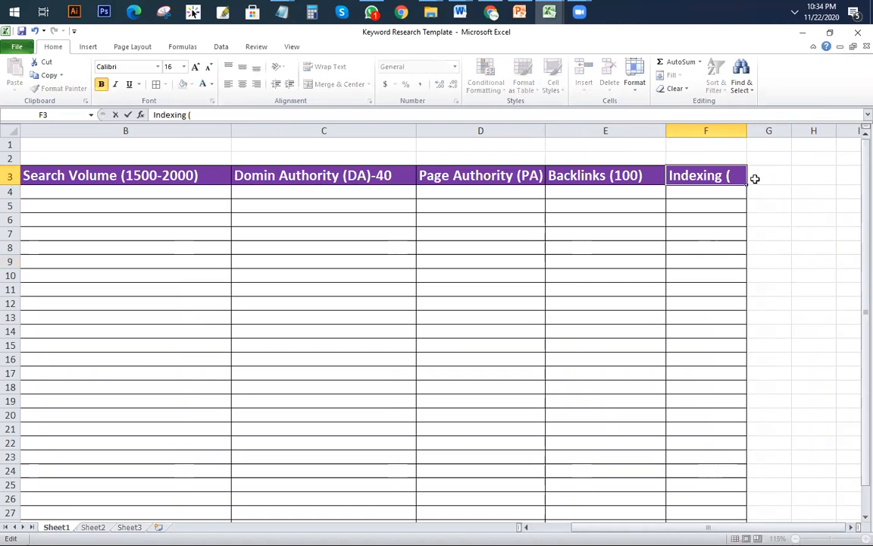
type("500")
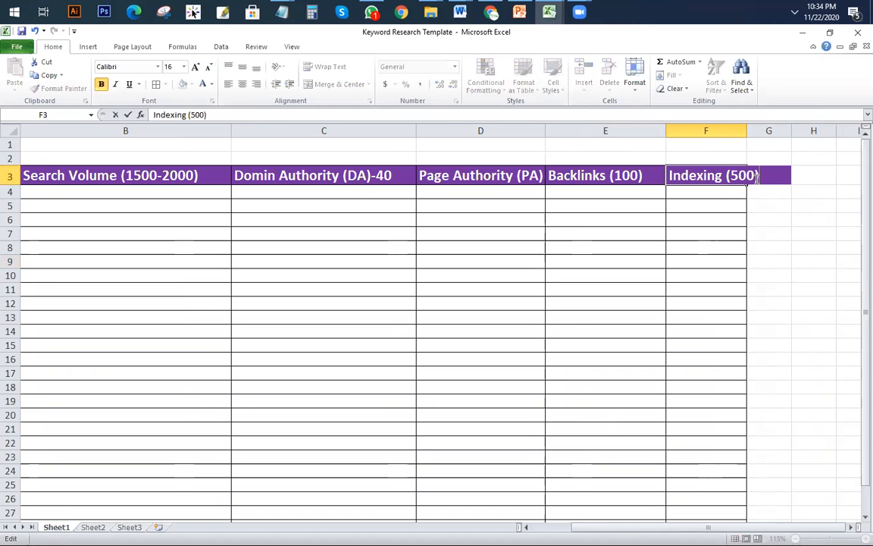
left_click(481, 289)
left_click_drag(748, 130, 796, 132)
left_click(398, 276)
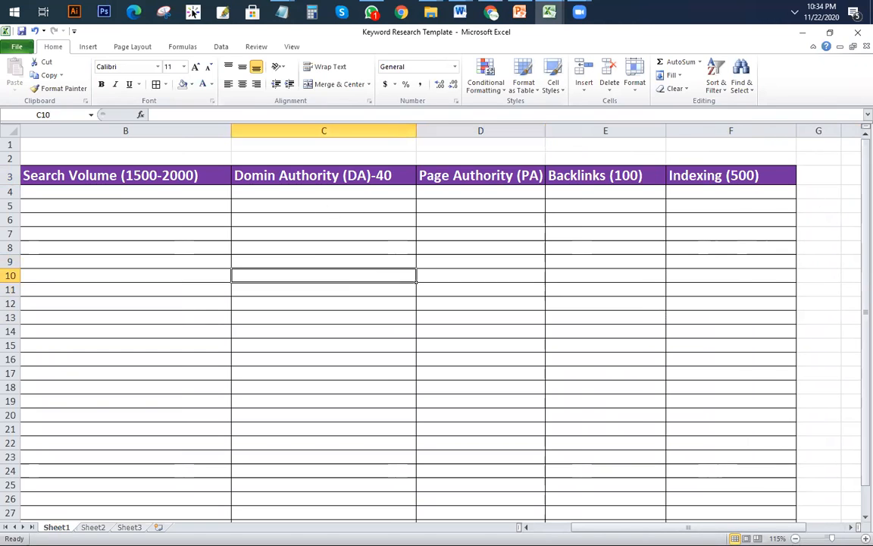
scroll(661, 516, "left", 2)
left_click(155, 294)
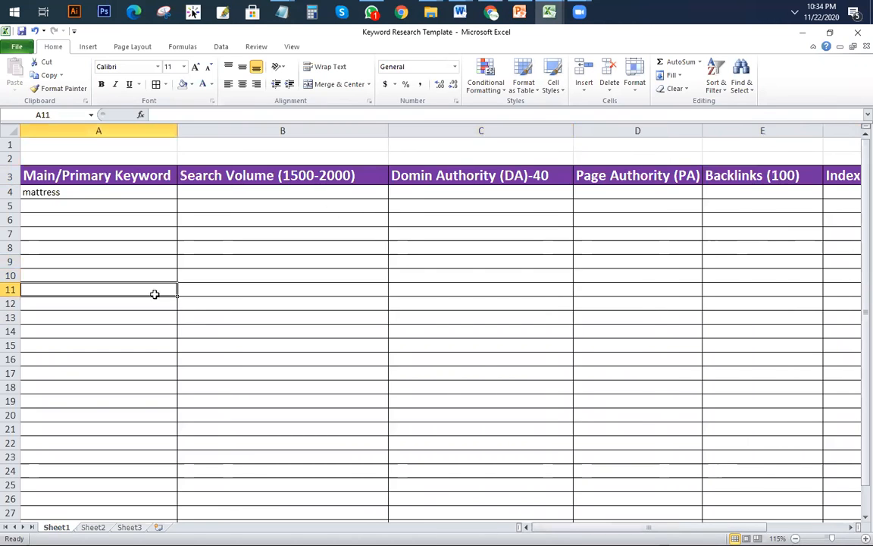
left_click(68, 192)
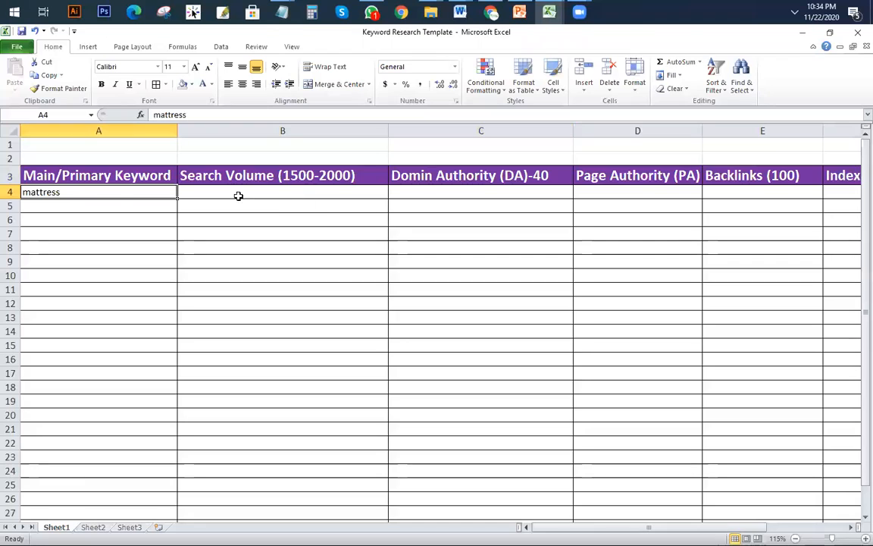
double_click(78, 192)
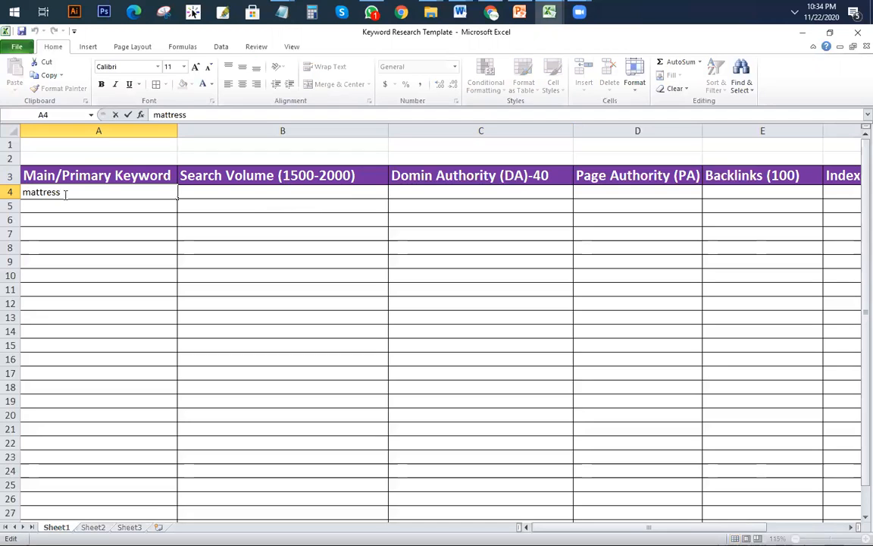
left_click_drag(60, 192, 7, 193)
left_click(92, 244)
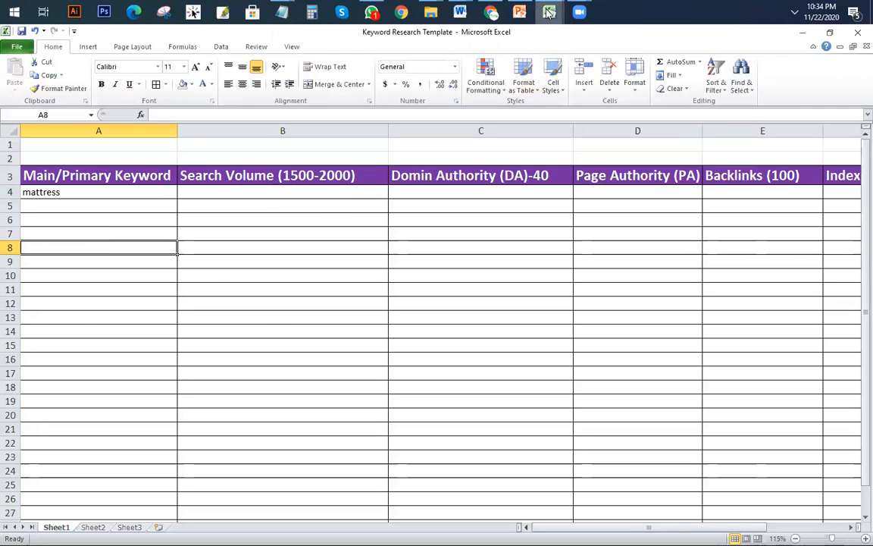
Step: Copy 'memory foam mattress' from the Mattress keyword workbook
mouse_move(548, 11)
left_click(667, 76)
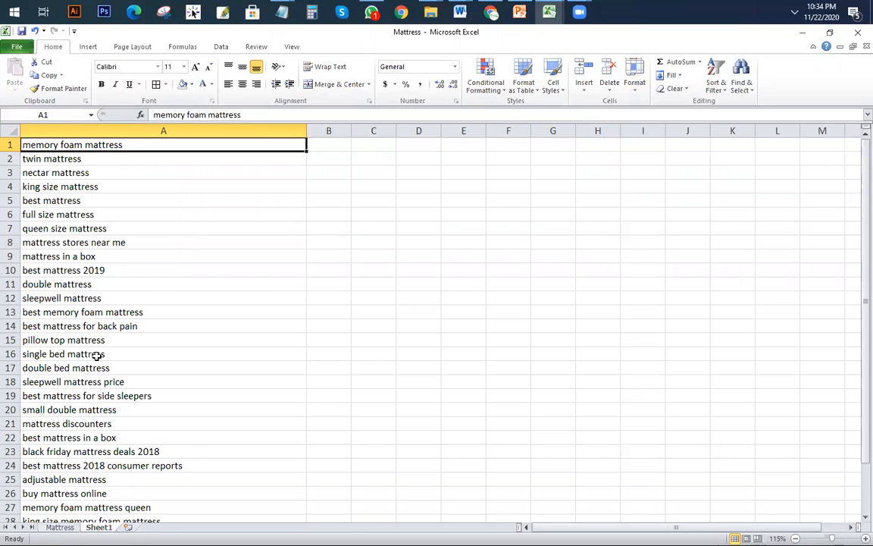
scroll(153, 381, "down", 10)
right_click(153, 381)
scroll(175, 382, "up", 10)
key("ctrl+c")
Step: Search Google for 'memory foam mattress' in the existing search tab
mouse_move(548, 12)
left_click(394, 93)
scroll(401, 277, "down", 1)
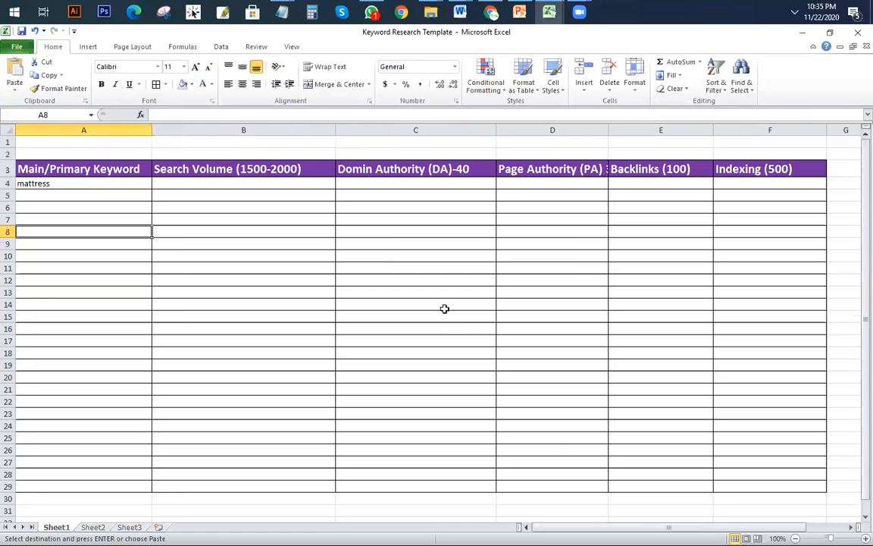
scroll(480, 267, "down", 2)
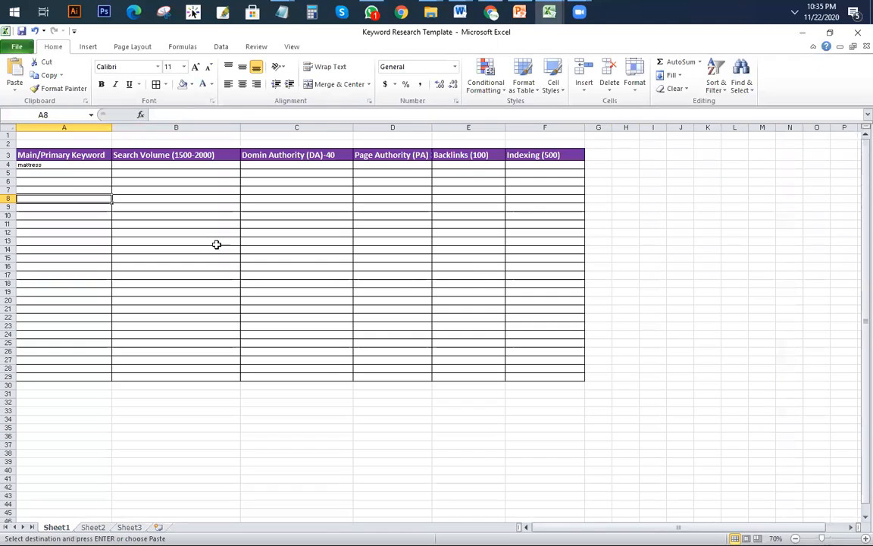
scroll(206, 239, "up", 3)
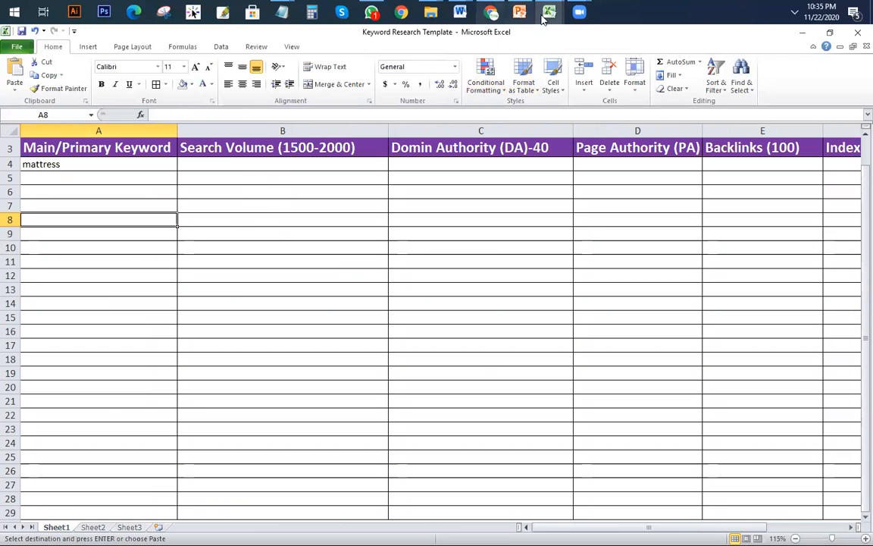
left_click(491, 11)
left_click(684, 33)
left_click_drag(265, 112, 2, 96)
key("ctrl+v")
left_click(316, 144)
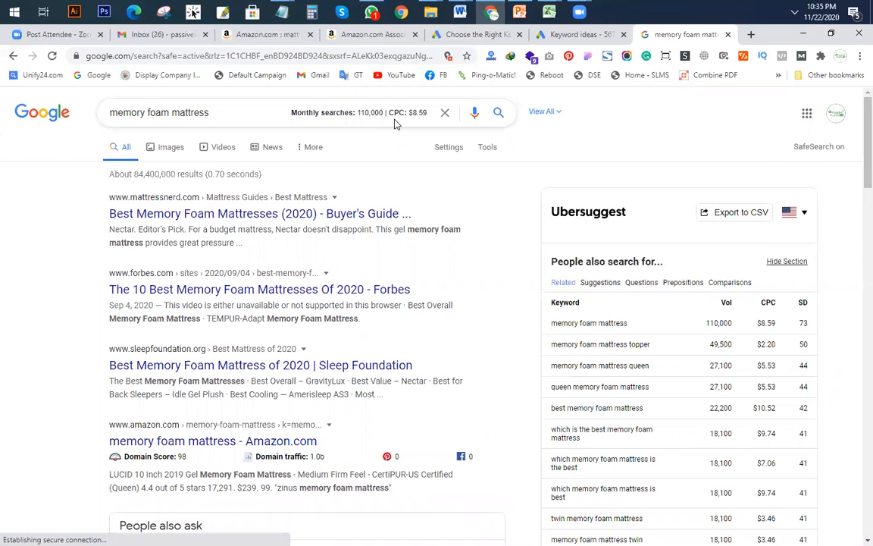
Step: Paste 'memory foam mattress' into cell A5 of the template
key("alt+Tab")
left_click(84, 175)
key("ctrl+v")
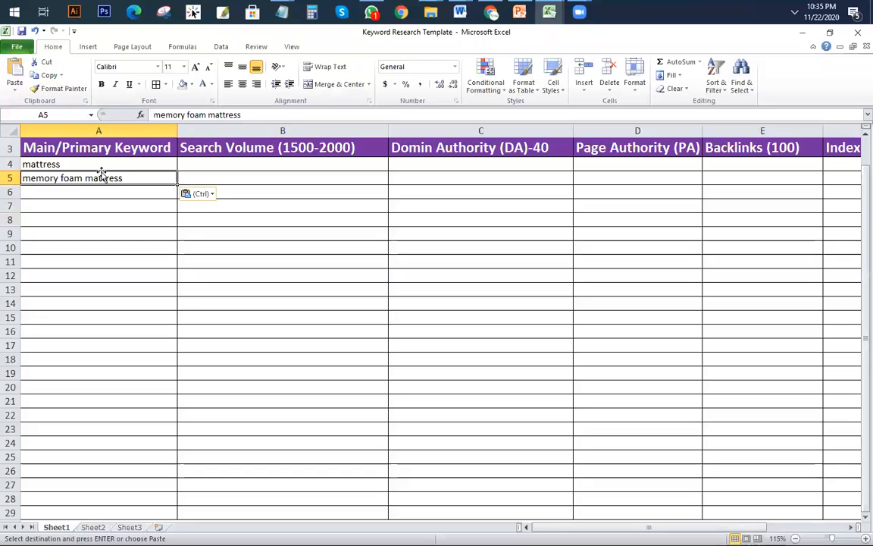
left_click(63, 164)
Step: Make the mattress keyword red, bold and a larger font size
left_click(212, 84)
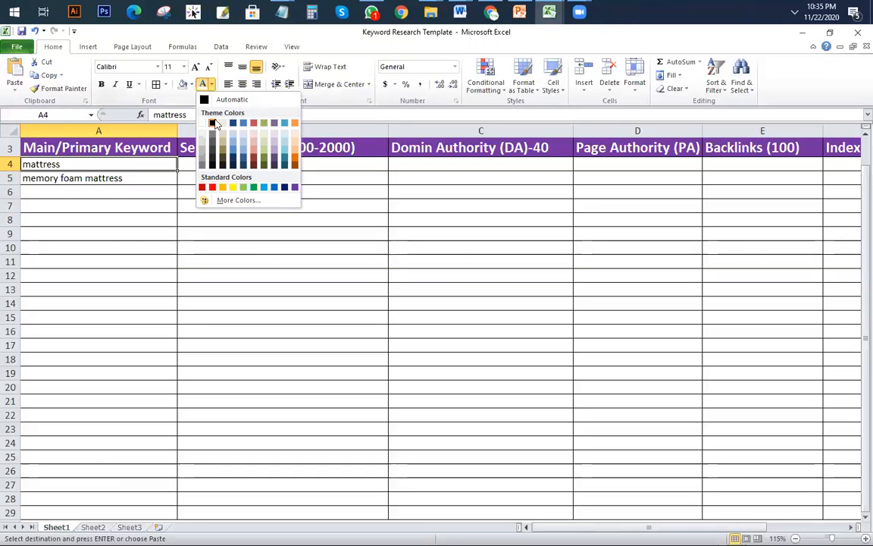
left_click(213, 187)
left_click(101, 84)
left_click(195, 67)
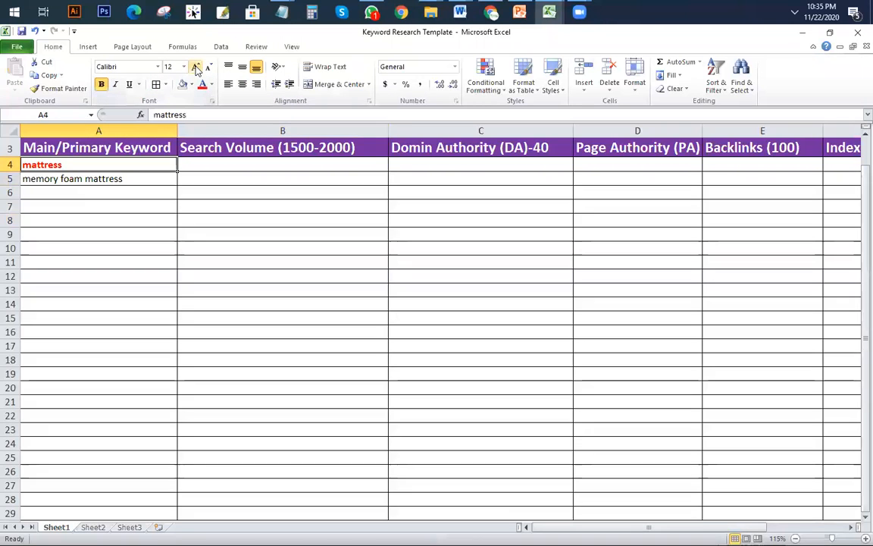
left_click(194, 66)
left_click(195, 67)
left_click(236, 238)
Step: Enter 110000 in B5 as memory foam mattress's search volume, then return to Google
left_click(140, 183)
left_click(262, 181)
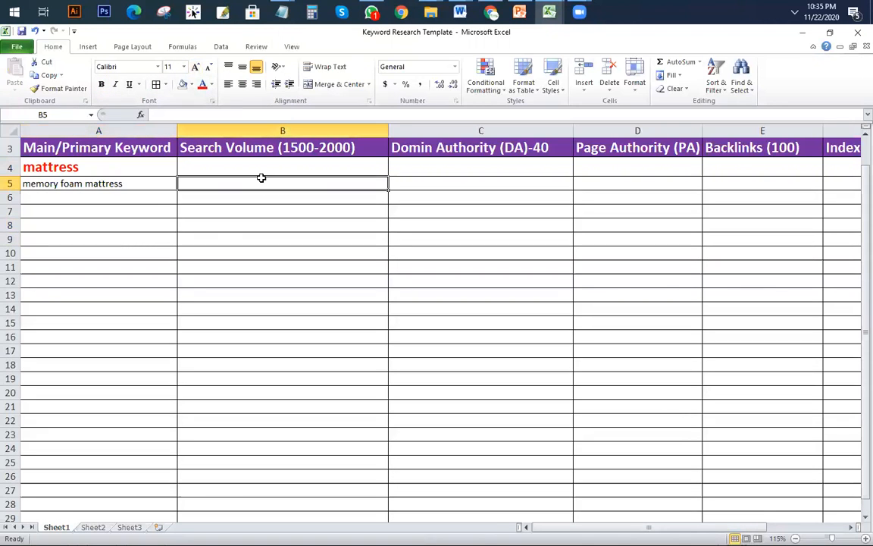
type("110000")
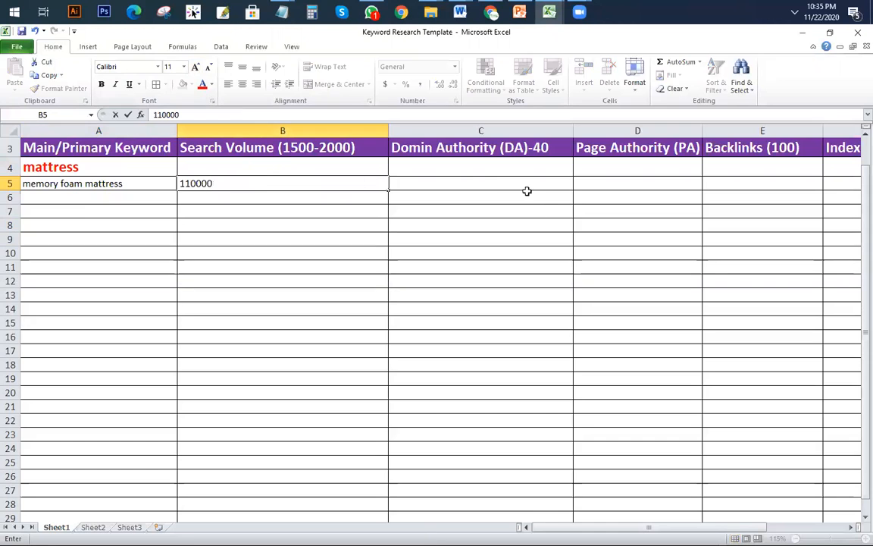
left_click(489, 187)
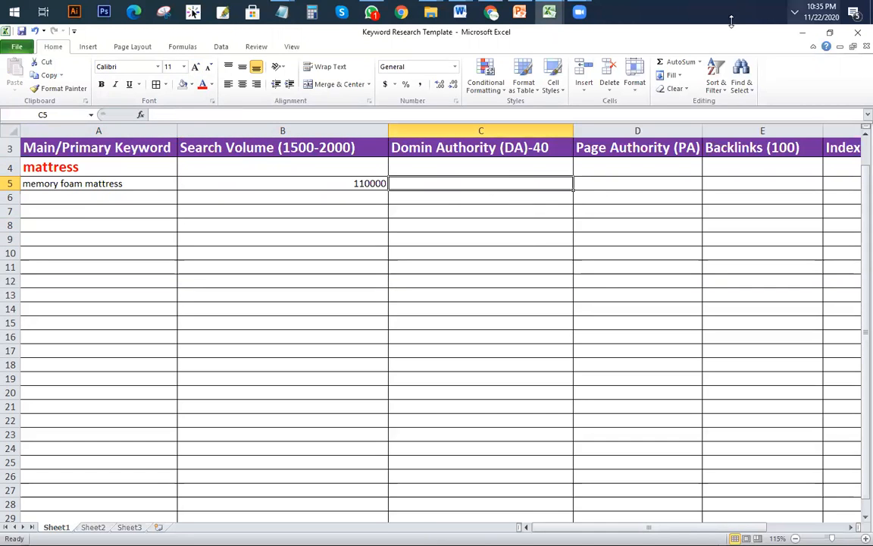
left_click(490, 12)
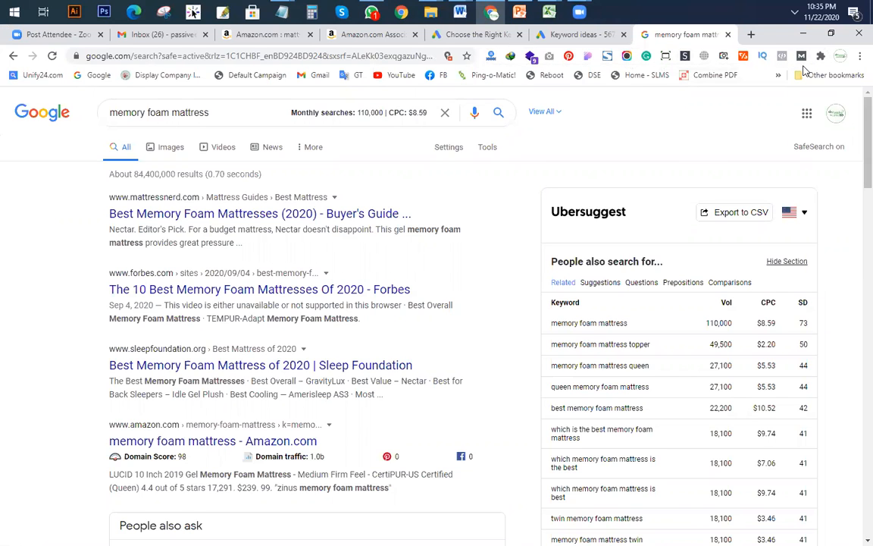
Step: After confirming 110,000 monthly searches, return to the Excel keyword template
key("alt+Tab")
scroll(429, 193, "down", 2)
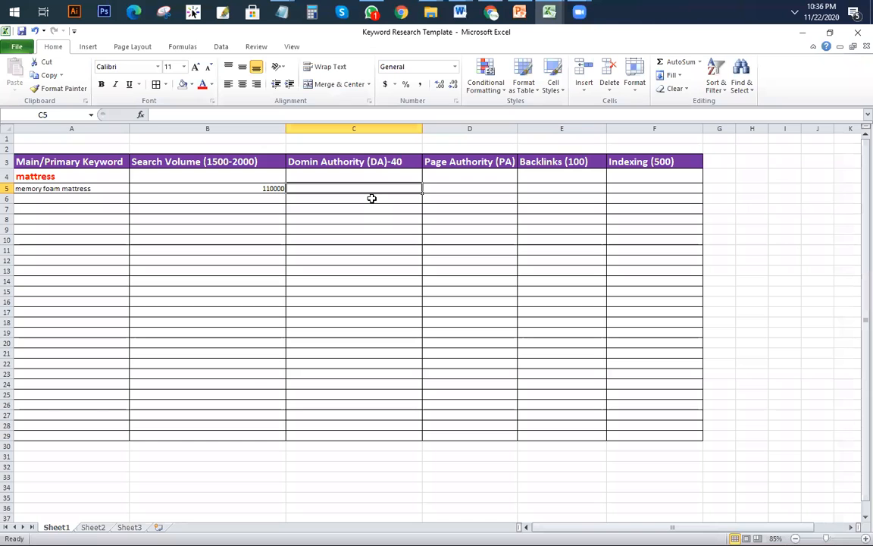
left_click(519, 14)
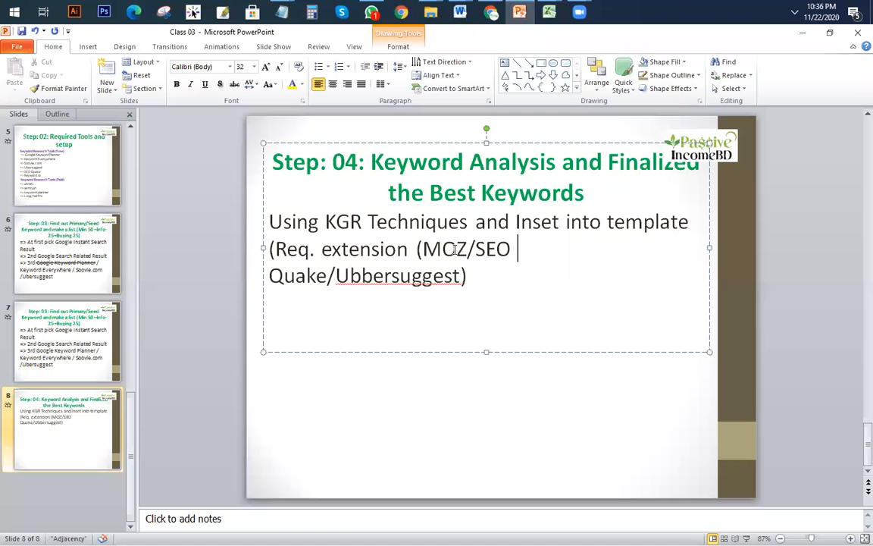
left_click(79, 227)
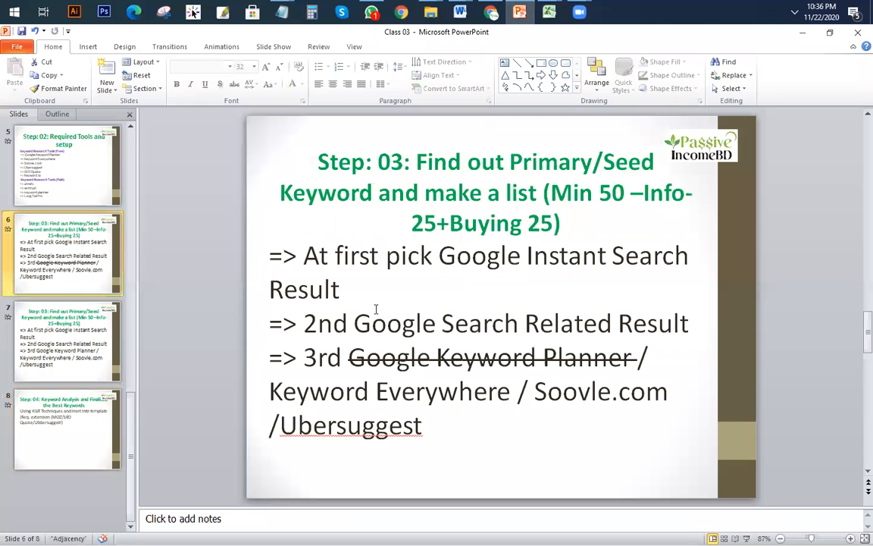
scroll(383, 311, "down", 1)
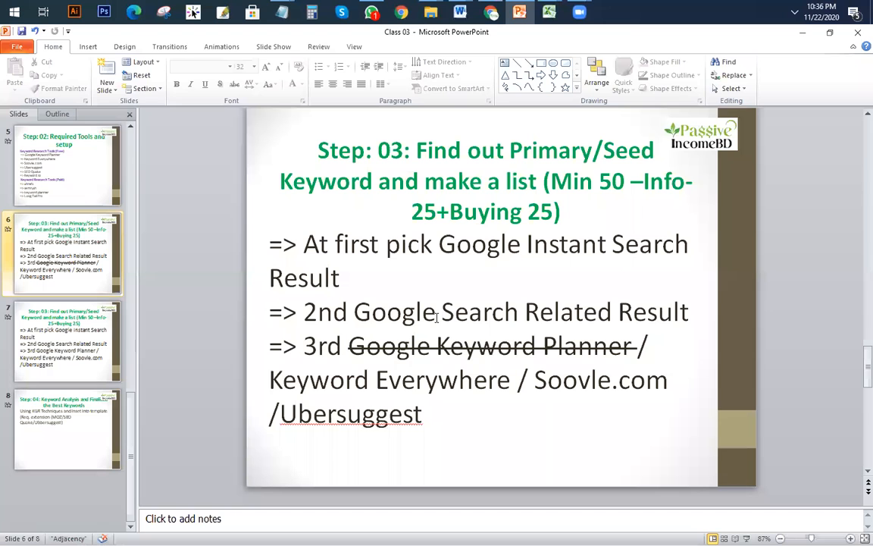
scroll(436, 317, "down", 3)
scroll(446, 316, "down", 3)
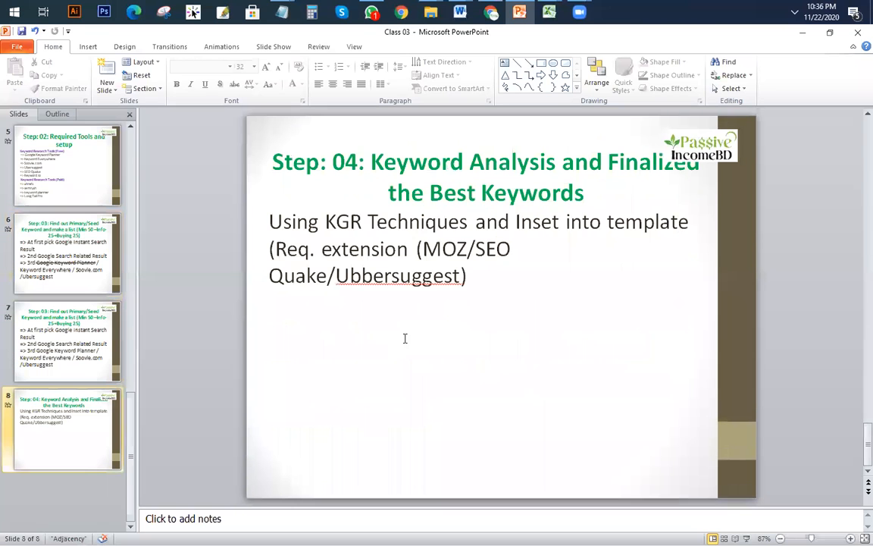
key("alt+Tab")
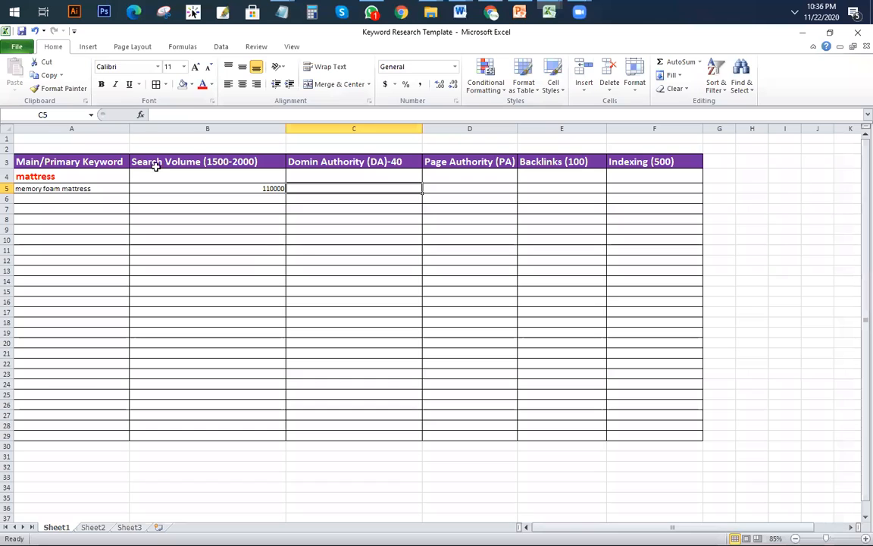
Step: Enter the note 'required Extension: Ubbersuggest/MOZ/SEO Quak' in cell A1
left_click(72, 141)
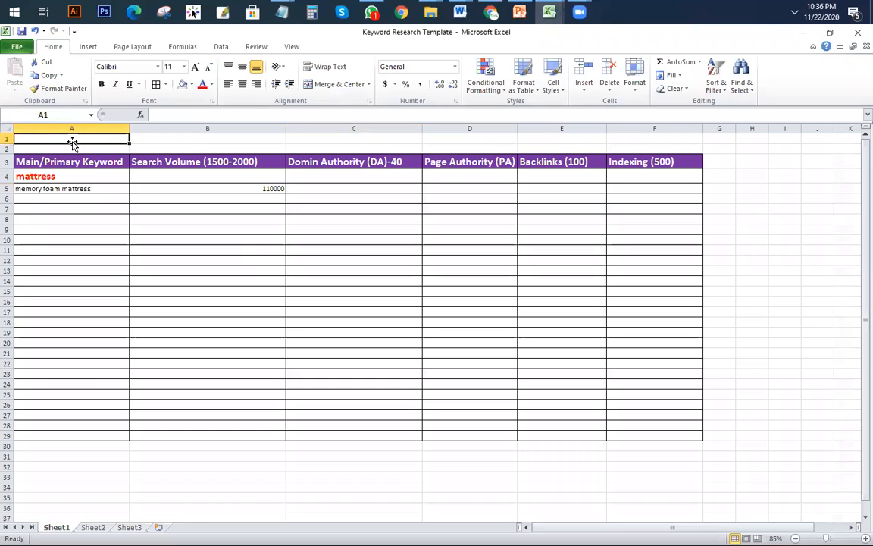
type("r")
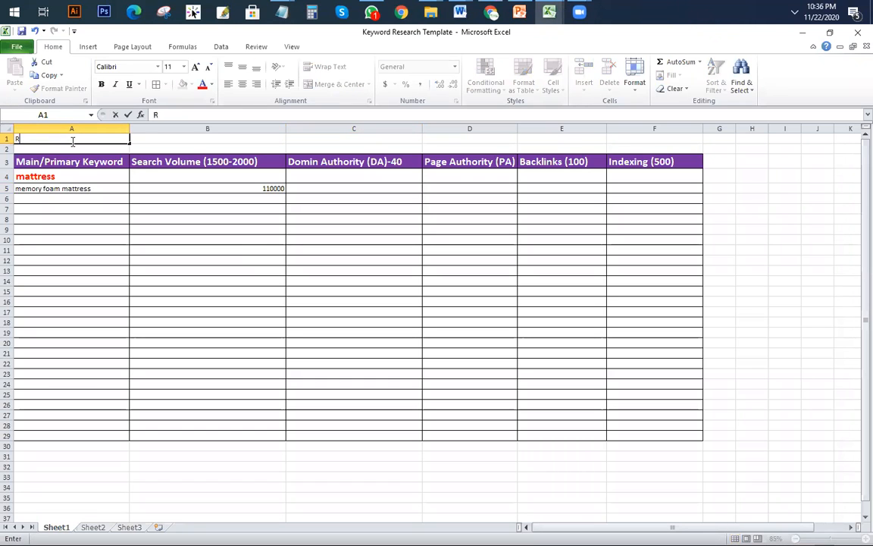
type("equired Extention")
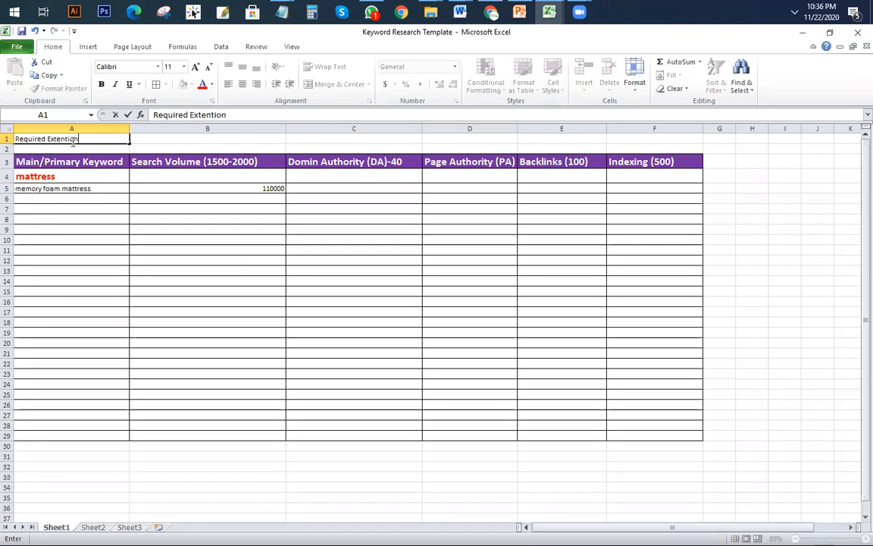
key("BackSpace")
key("BackSpace")
key("BackSpace")
key("BackSpace")
type("sion: Ubbersugg")
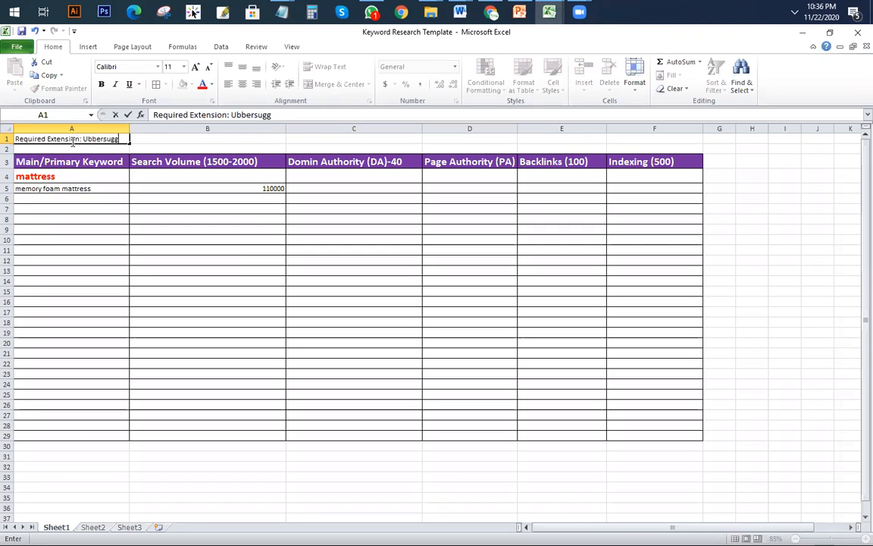
type("est/MOZ/SEO Quake")
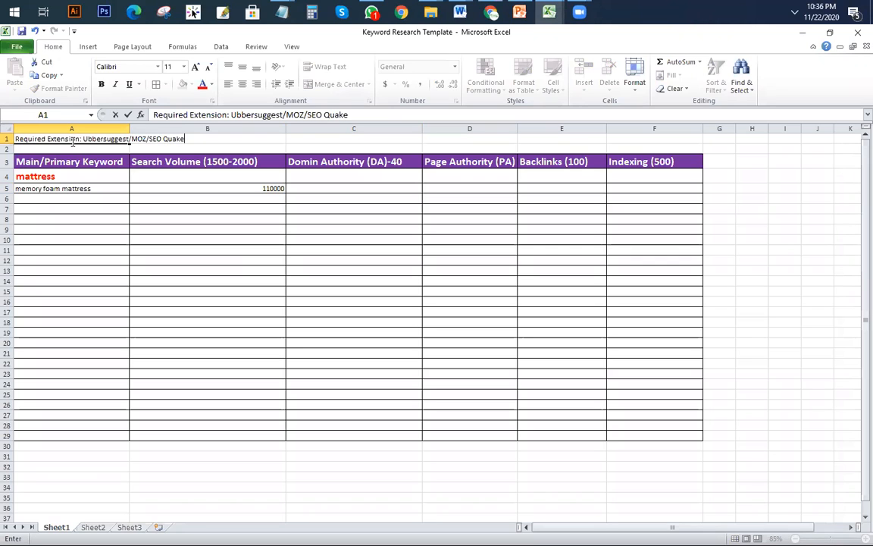
left_click(157, 260)
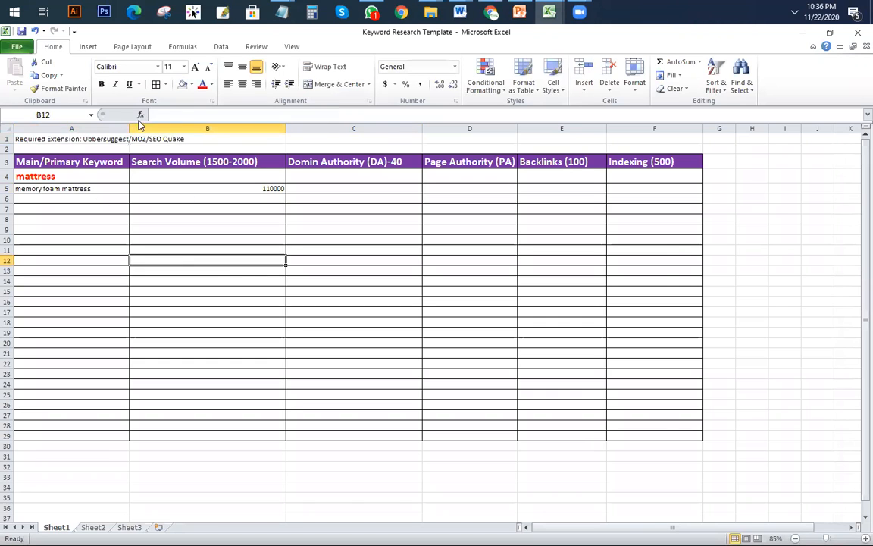
Step: Widen column A to fit the A1 note and enlarge its text
double_click(129, 126)
left_click(220, 277)
left_click(16, 139)
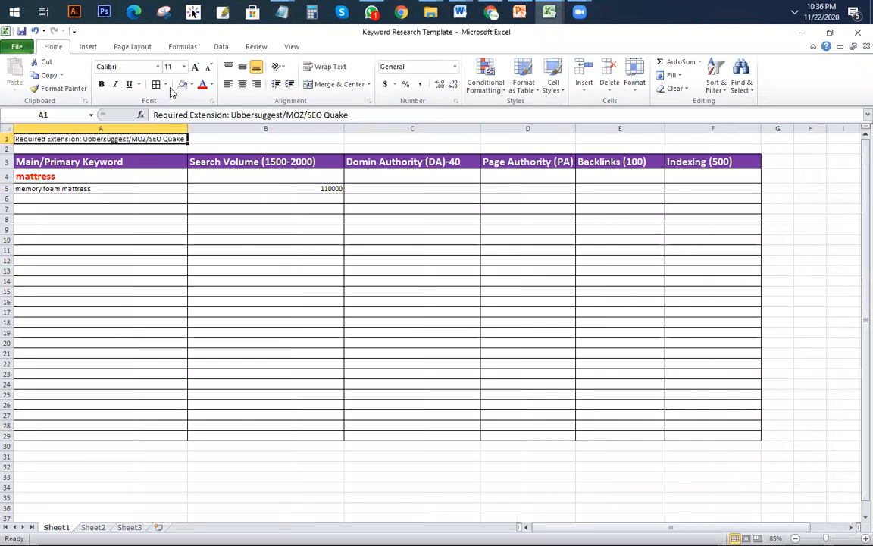
left_click(209, 85)
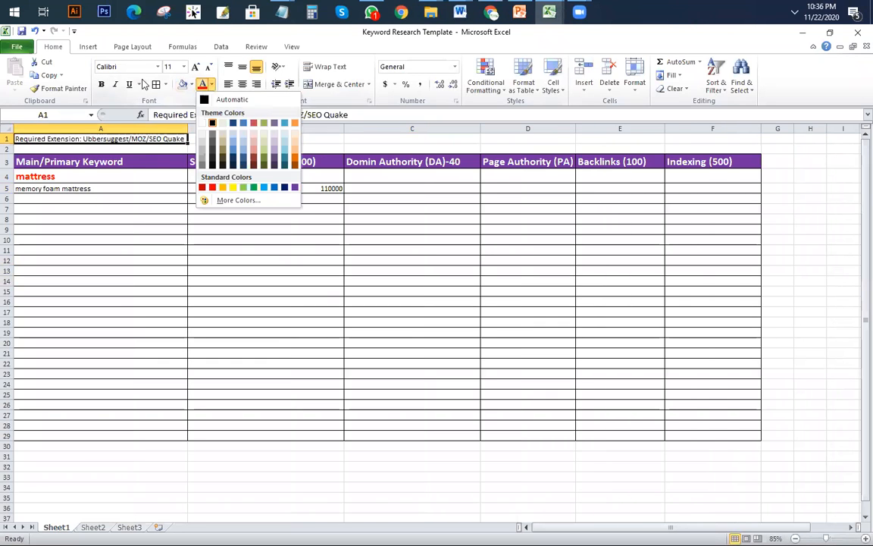
left_click(103, 84)
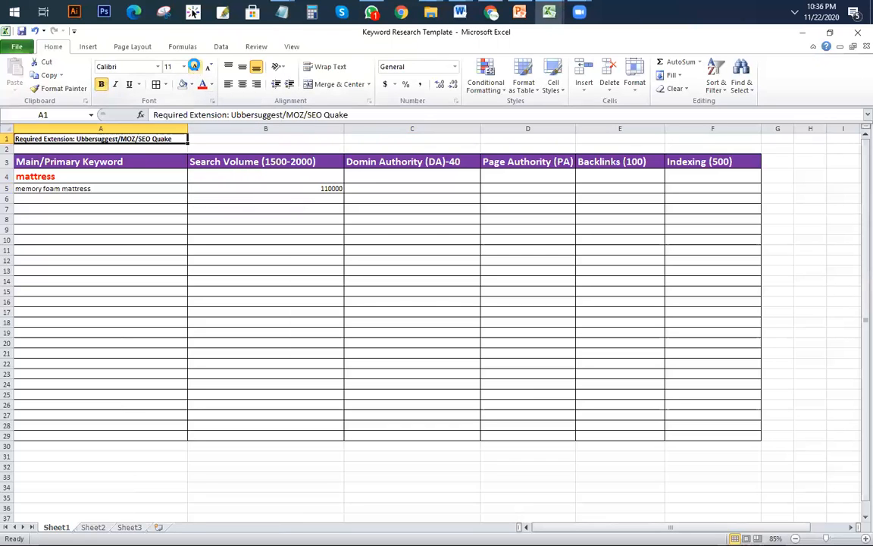
left_click(196, 67)
left_click(195, 67)
left_click(219, 265)
Step: Review the template's header cells and minimize Excel to reveal the Class 03 slides
left_click(284, 181)
scroll(395, 283, "up", 3)
scroll(396, 283, "down", 2)
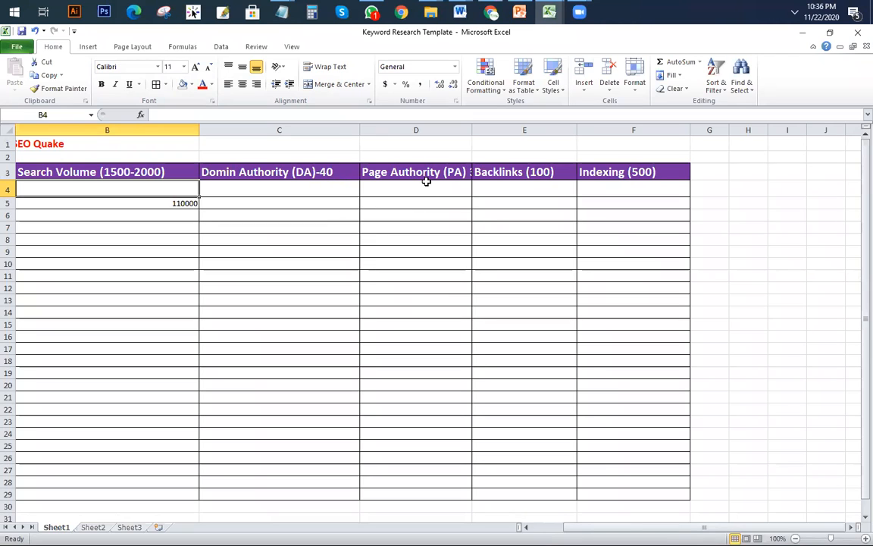
left_click(628, 172)
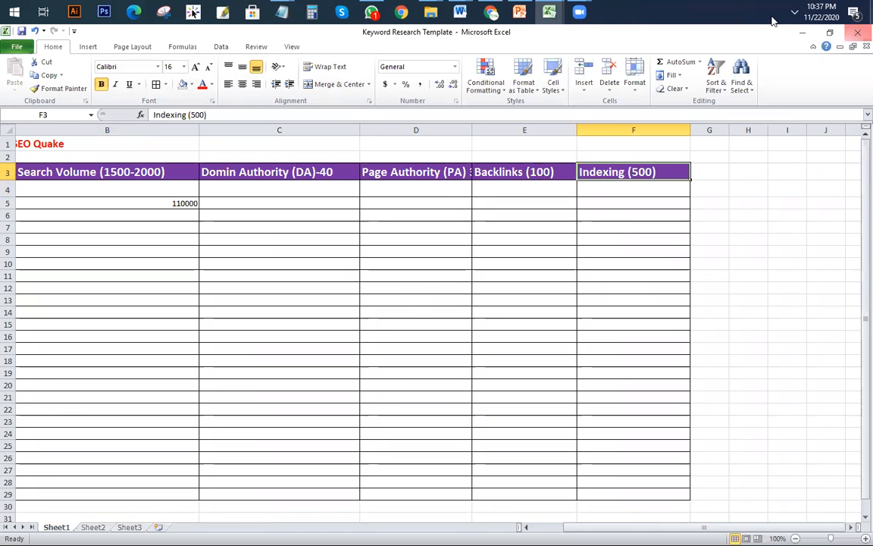
left_click(802, 33)
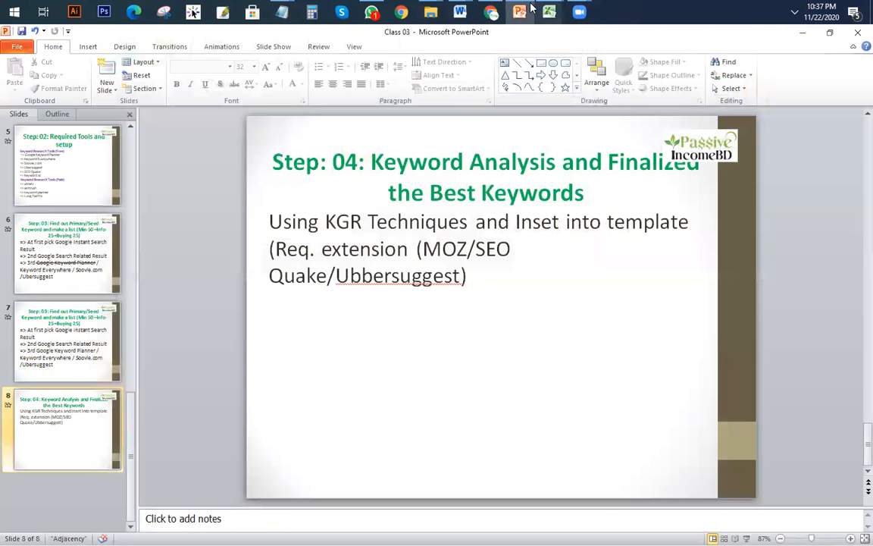
Step: Bring up the memory foam mattress results, turn MozBar on, and open its settings
left_click(491, 12)
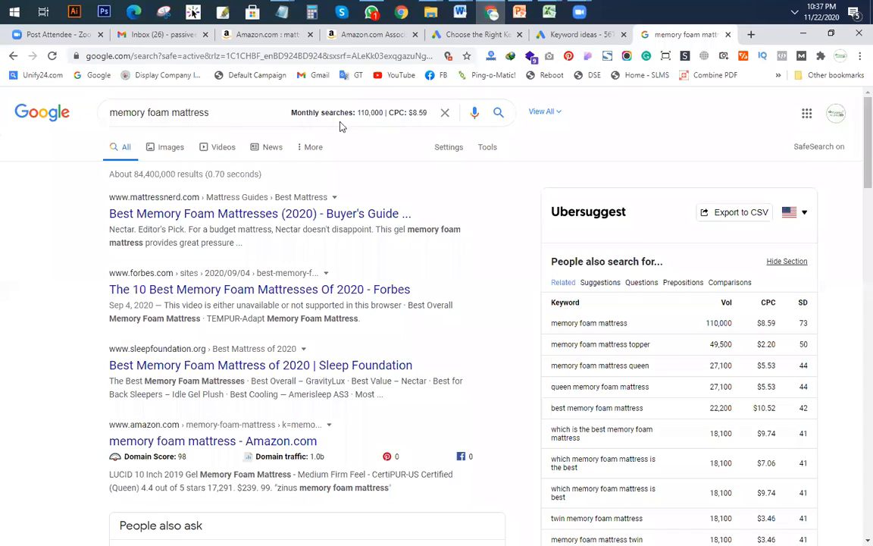
left_click(800, 60)
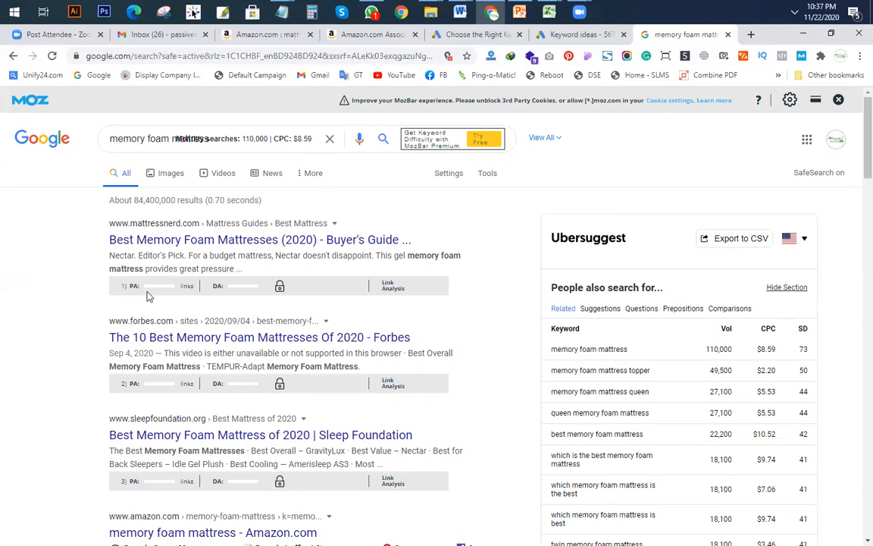
scroll(195, 297, "down", 3)
scroll(226, 332, "up", 3)
left_click(838, 99)
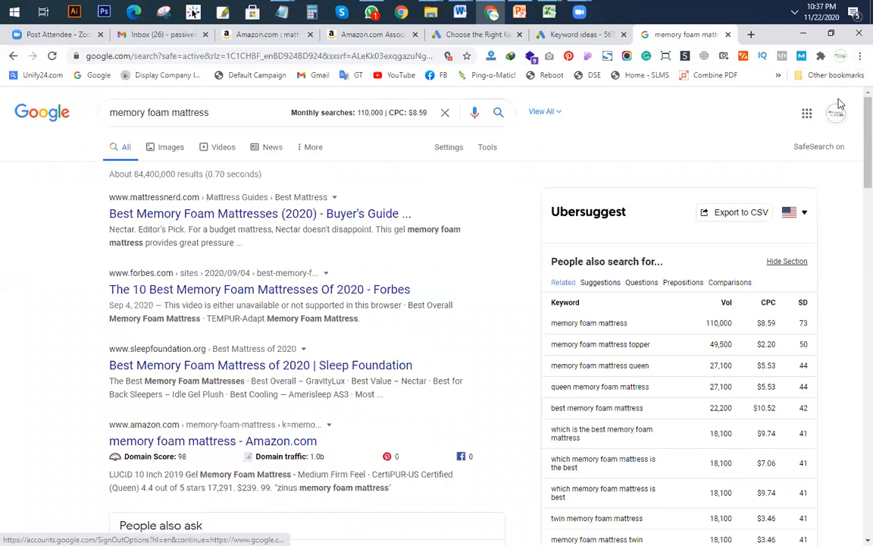
left_click(801, 56)
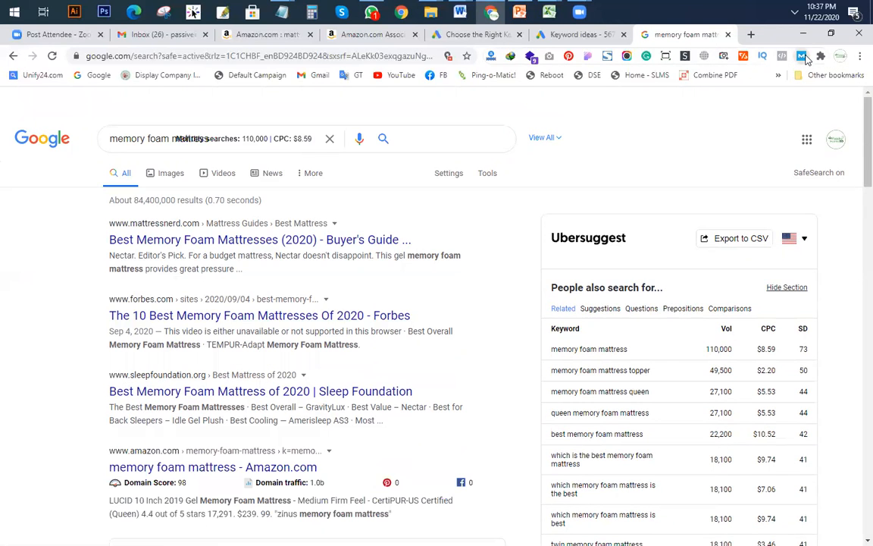
left_click(802, 57)
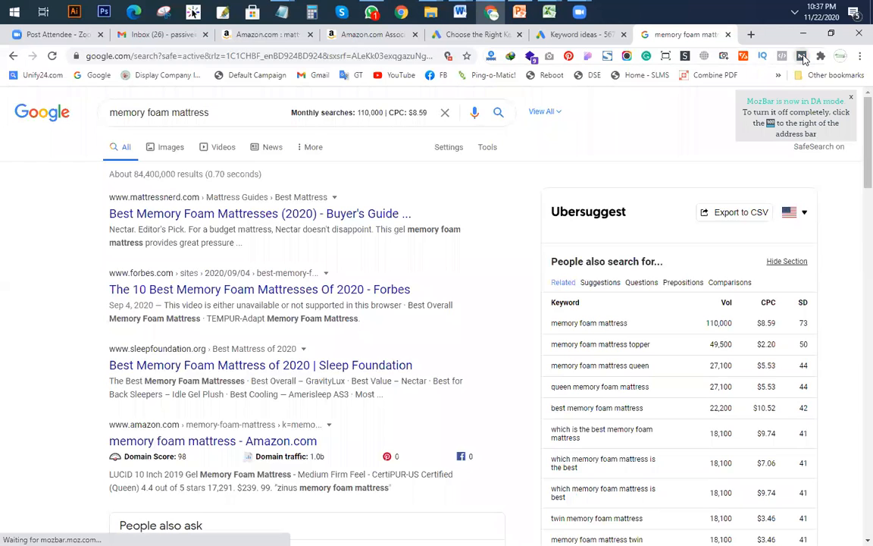
left_click(802, 57)
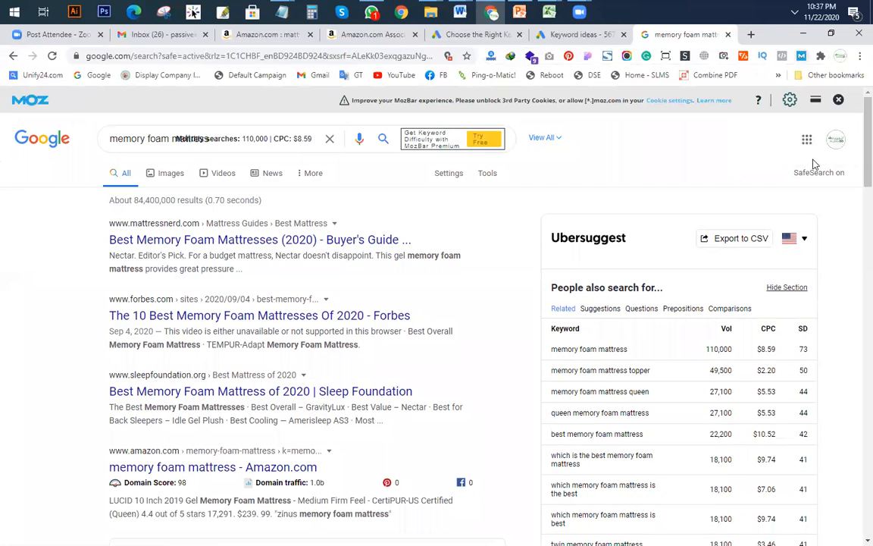
left_click(789, 100)
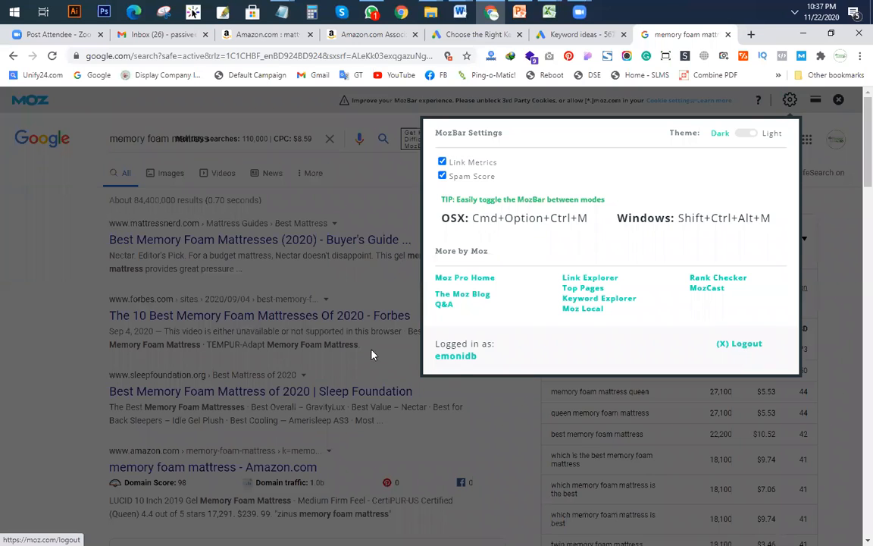
Step: Go from the Moz profile link to sign-in and log in with the account e-mail and password
left_click(455, 356)
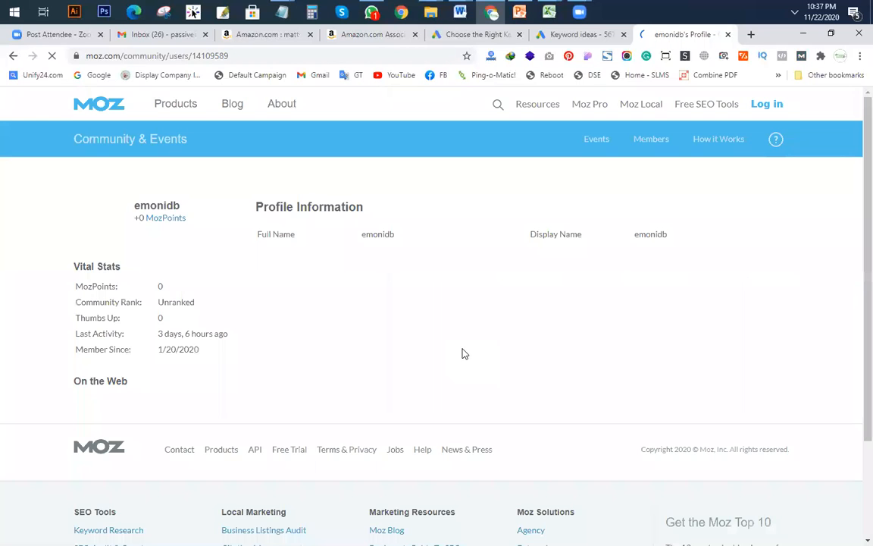
left_click(771, 110)
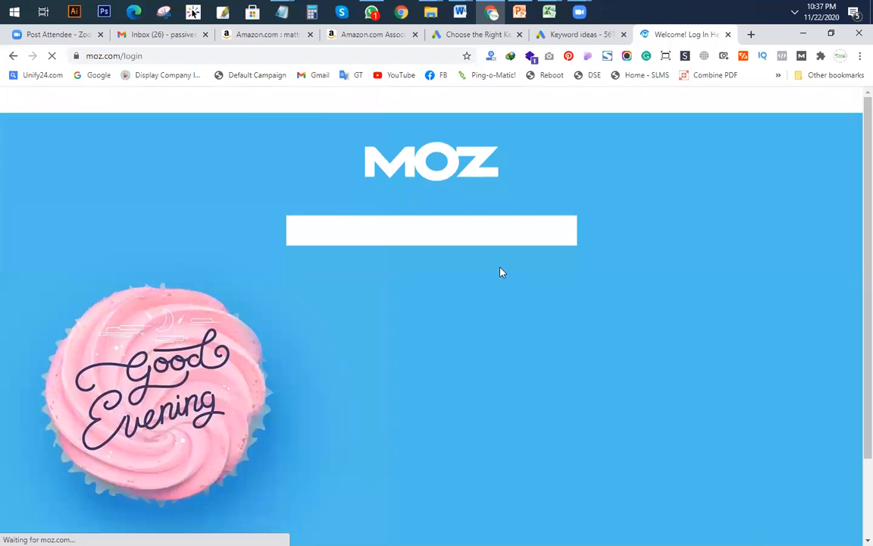
left_click(327, 302)
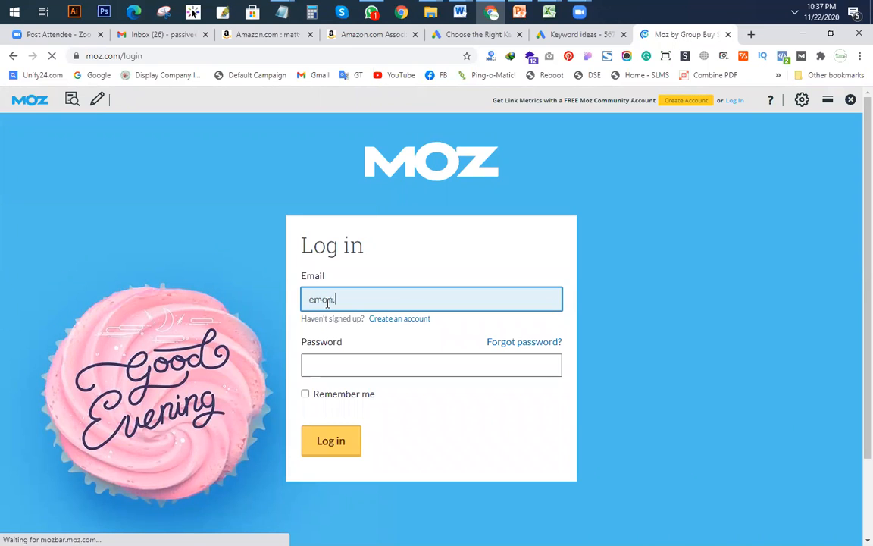
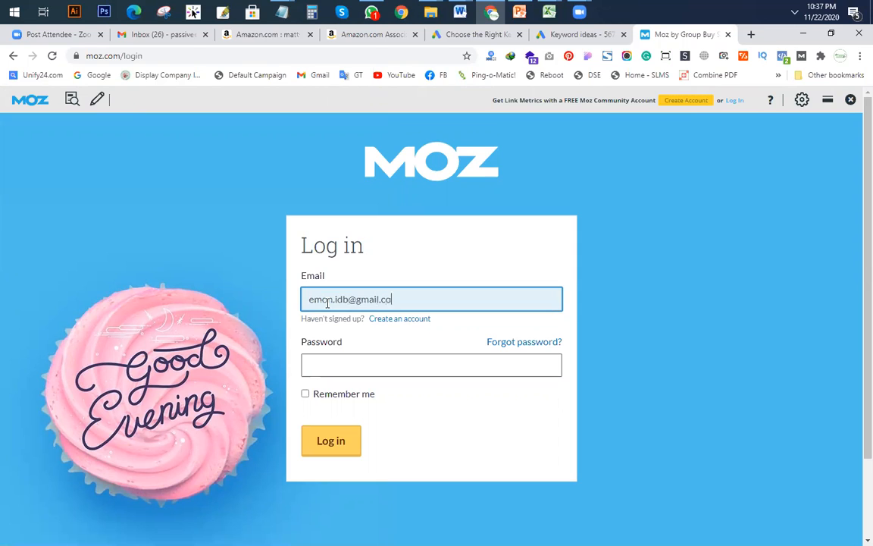
key("Tab")
key("Tab")
key("Tab")
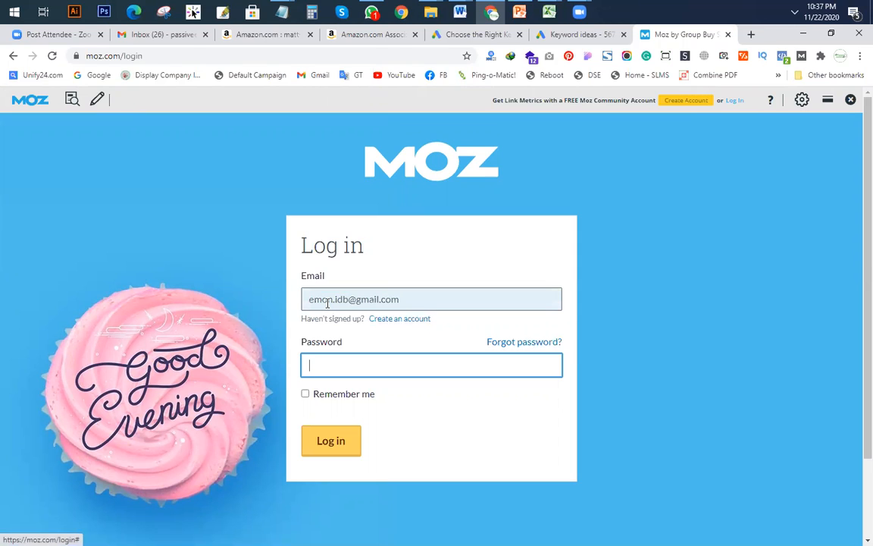
type("•")
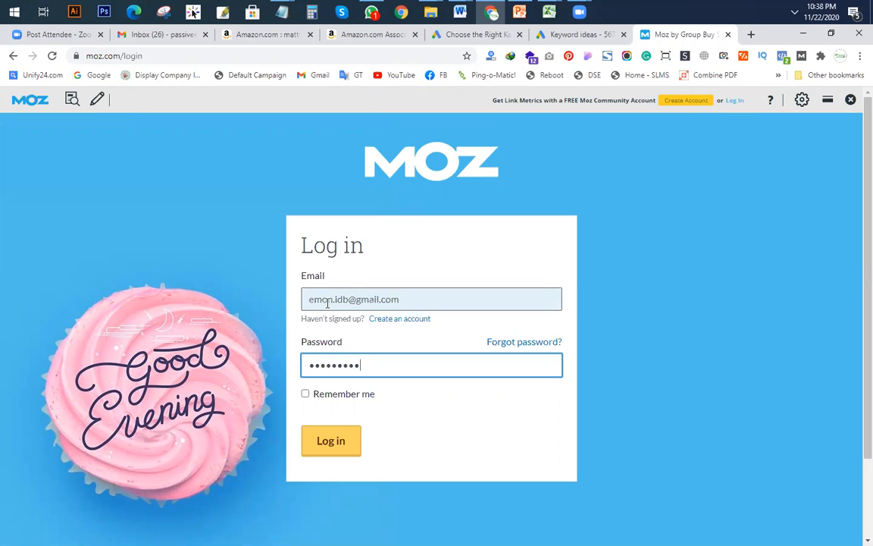
key("Return")
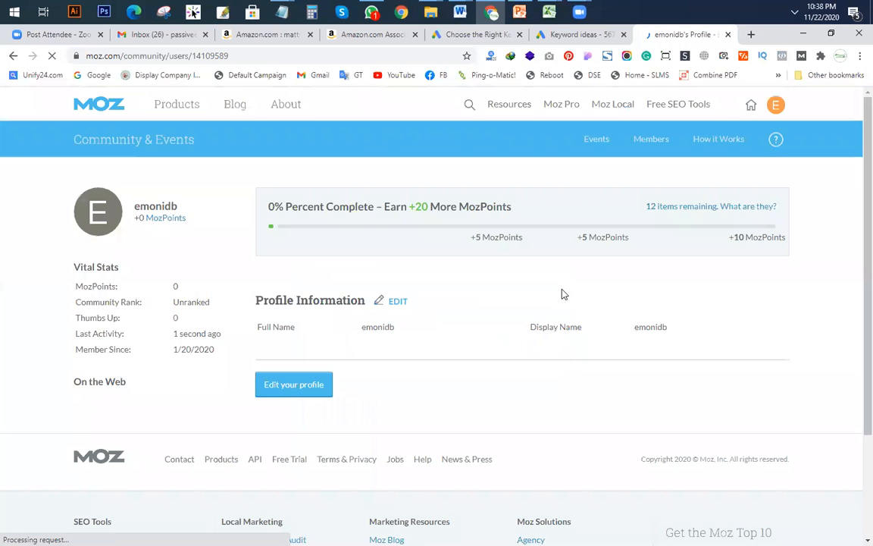
Step: Close the Moz profile tab and load Google's home page in a fresh tab
left_click(751, 34)
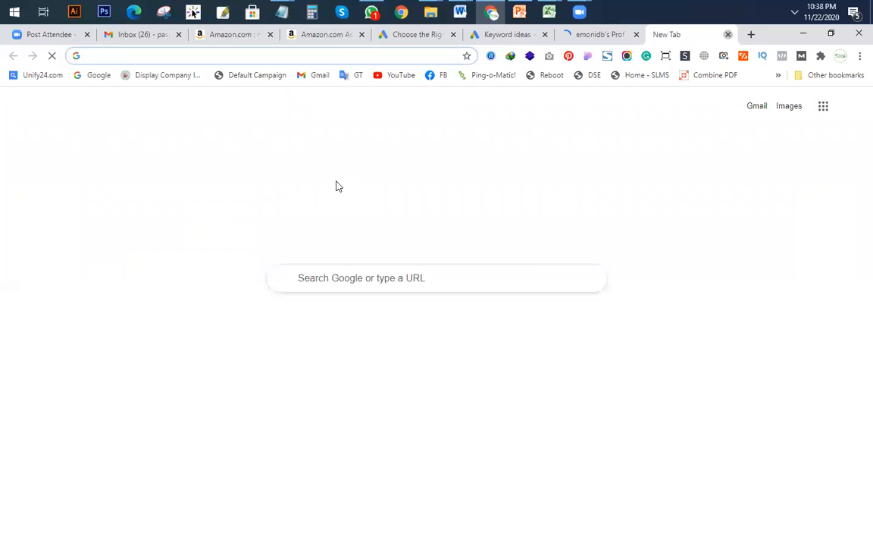
left_click(727, 35)
left_click(727, 35)
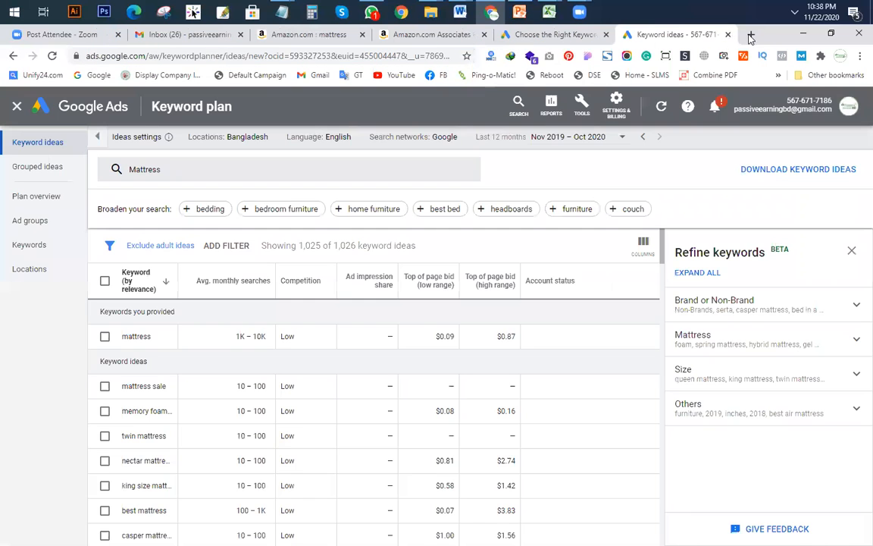
left_click(677, 35)
left_click(91, 77)
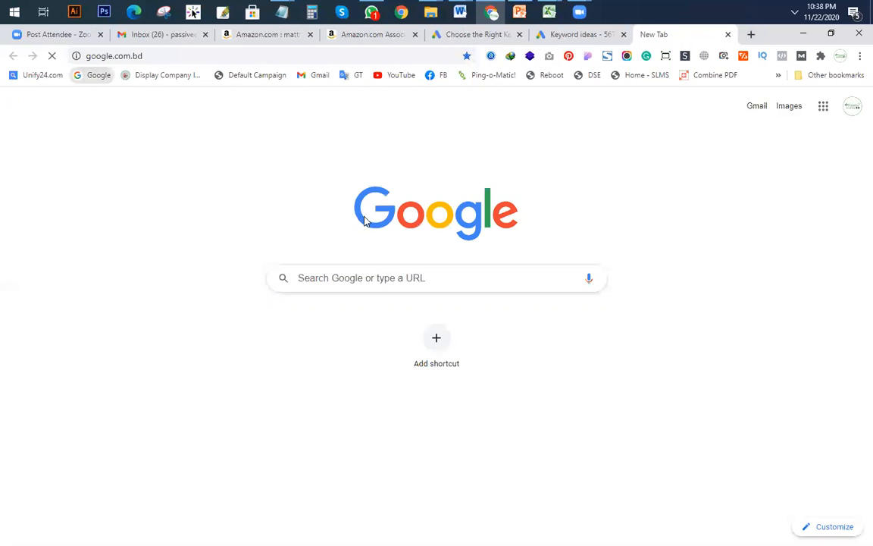
Step: Copy 'memory foam mattress' from cell A5 of the template and return to Google
key("alt+Tab")
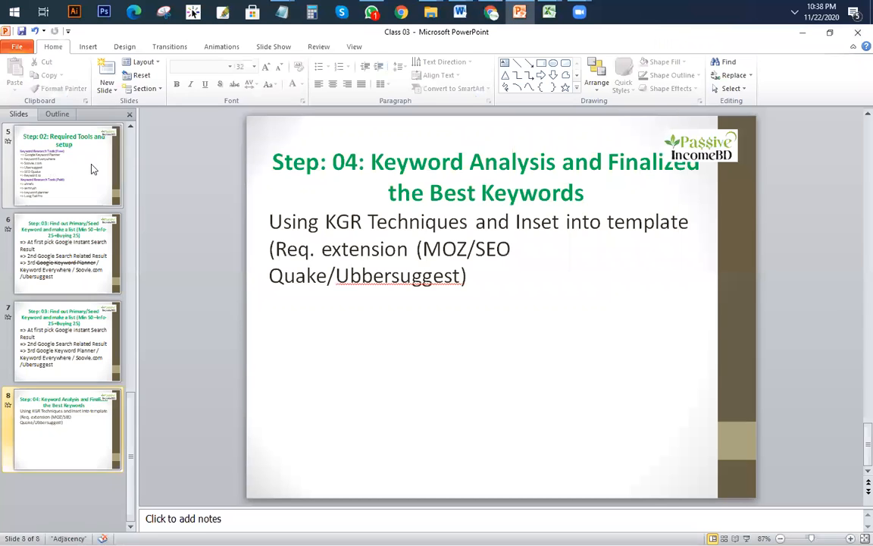
left_click(545, 12)
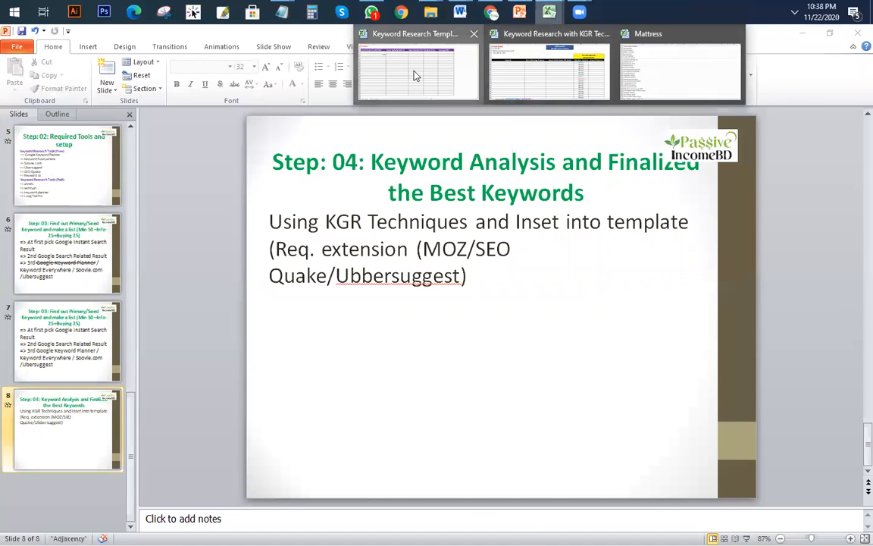
left_click(372, 64)
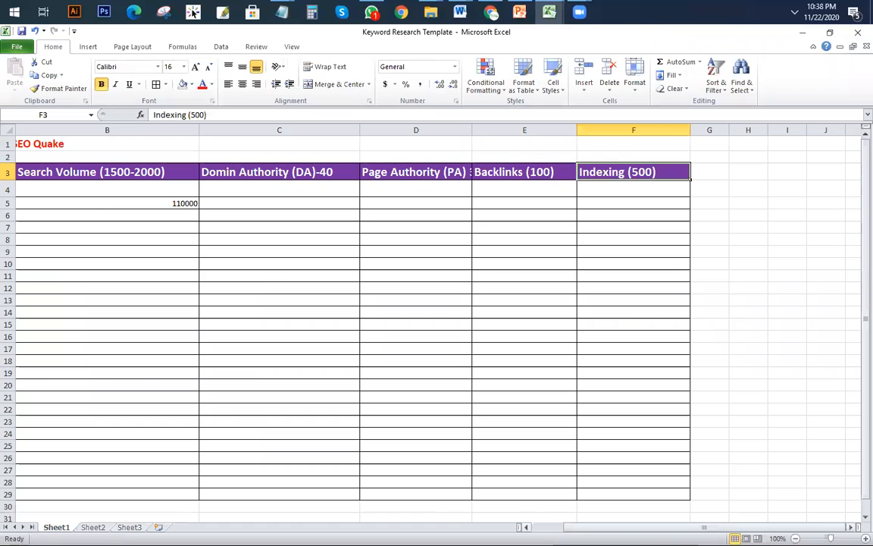
scroll(115, 254, "left", 2)
left_click(77, 211)
left_click_drag(258, 115, 153, 114)
key("ctrl+c")
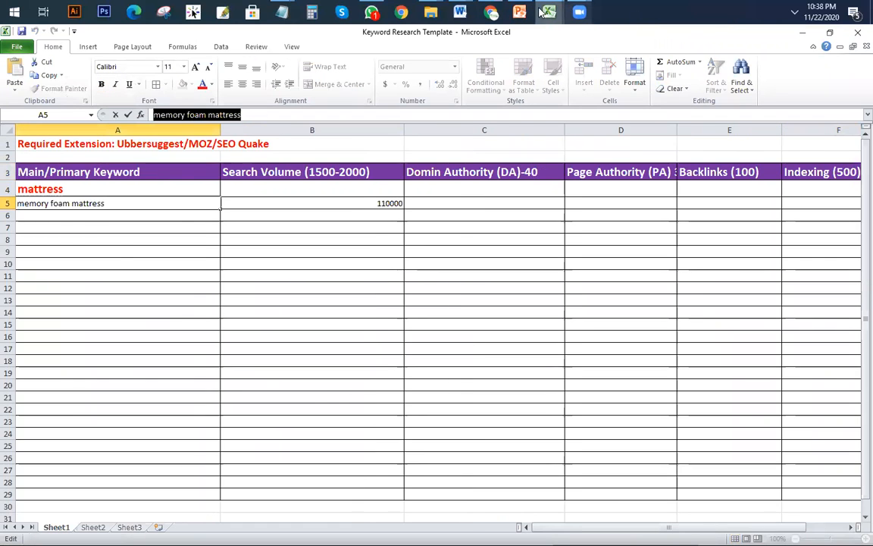
left_click(491, 12)
left_click(303, 296)
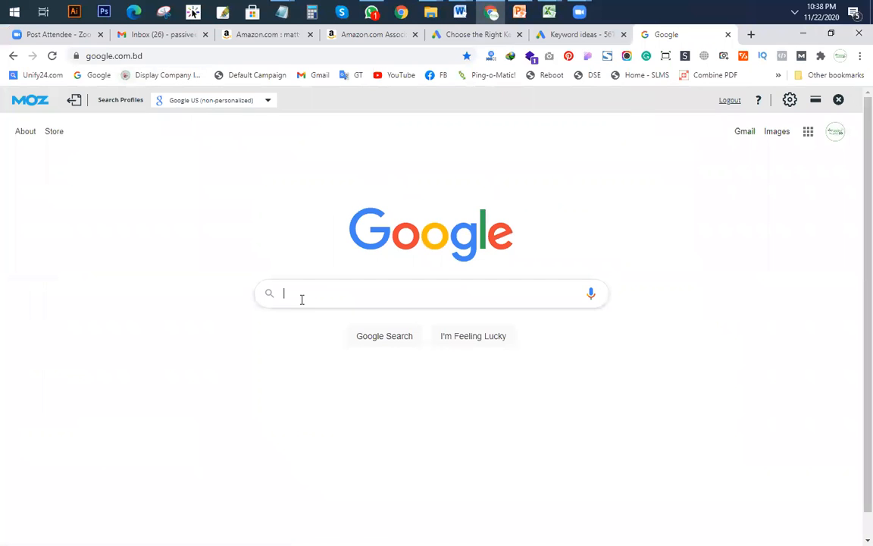
Step: Search Google for 'memory foam mattress' and dismiss the location permission prompt
key("ctrl+v")
key("Return")
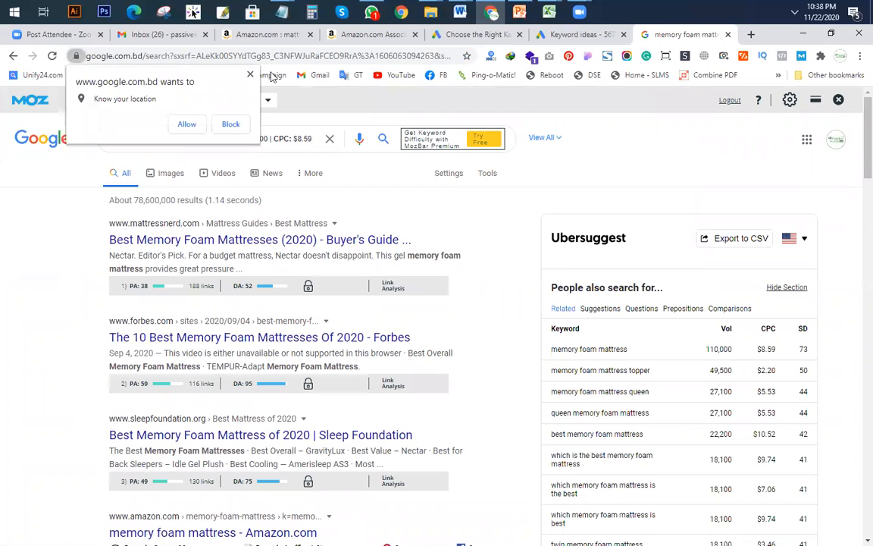
left_click(251, 75)
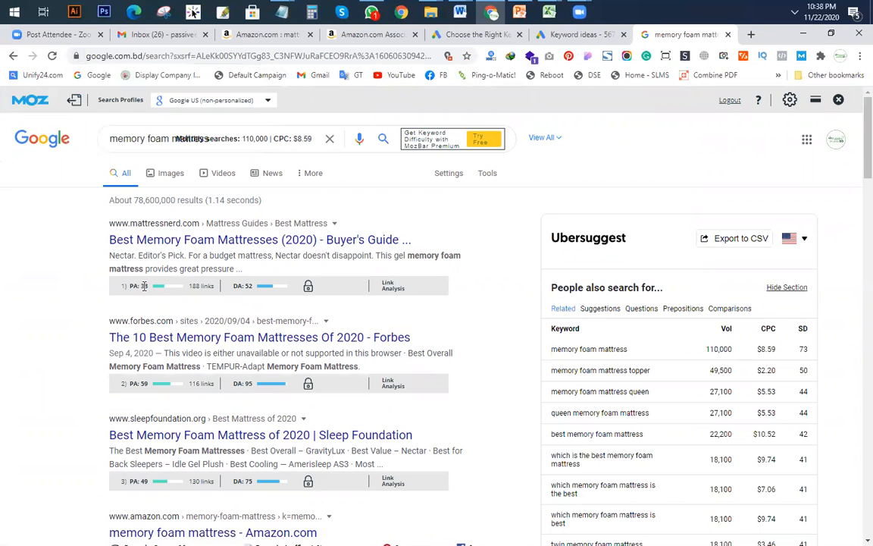
left_click(859, 55)
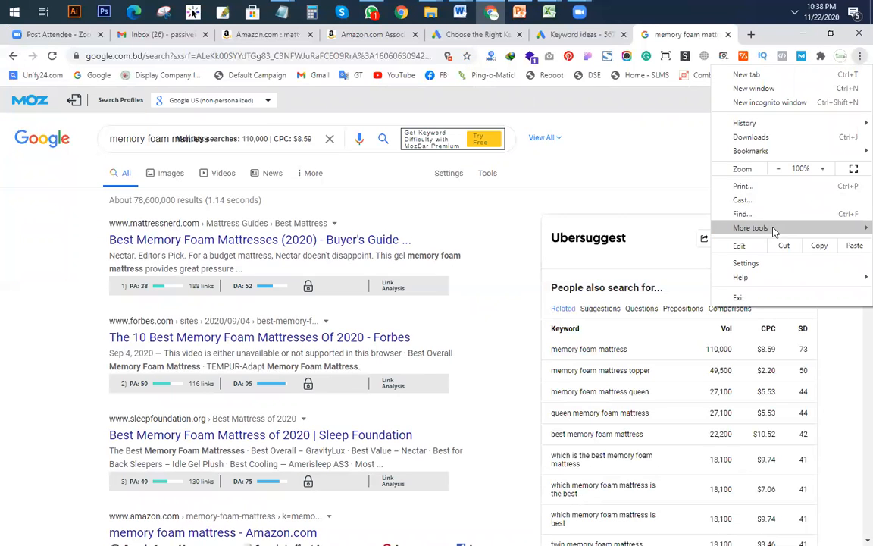
Step: Switch on SEOquake on Chrome's Extensions page, next to MozBar and Ubersuggest, then close that tab
mouse_move(775, 229)
left_click(128, 303)
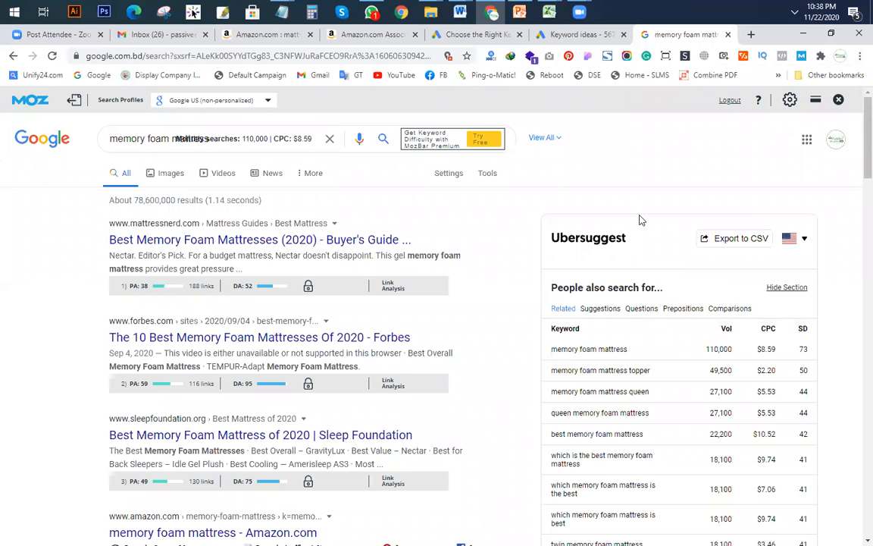
left_click(859, 57)
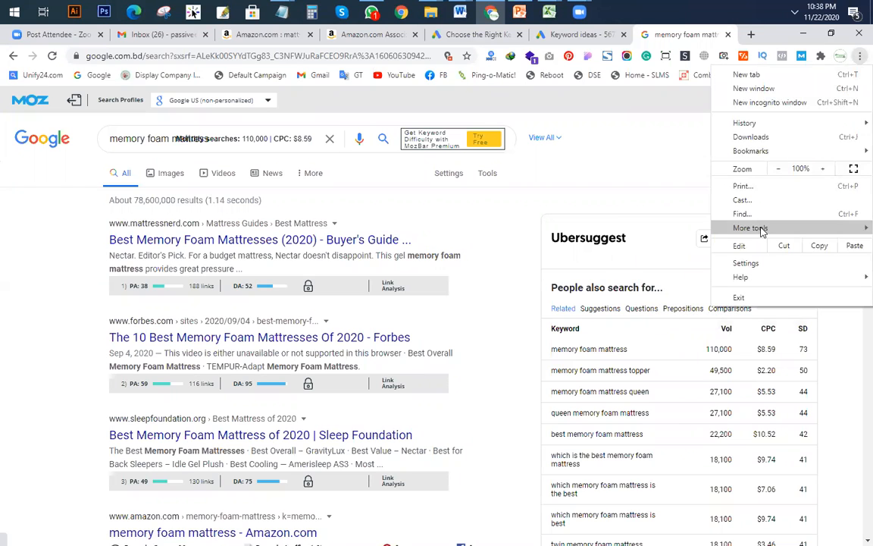
mouse_move(758, 228)
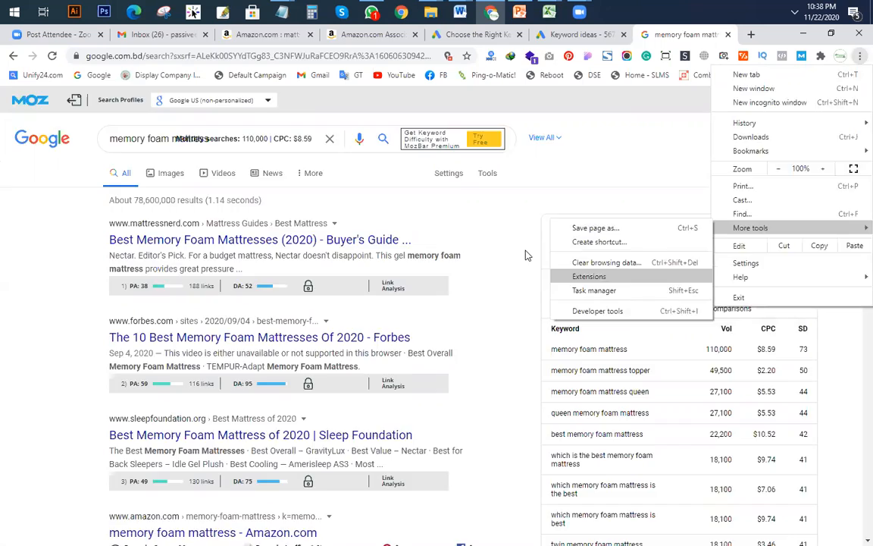
left_click(589, 276)
scroll(253, 335, "down", 4)
scroll(254, 323, "up", 4)
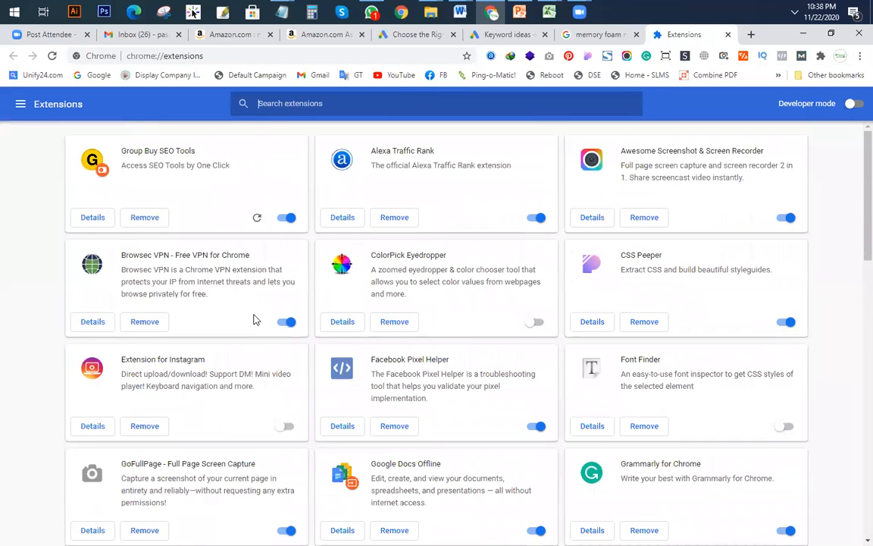
scroll(255, 319, "down", 7)
left_click(288, 403)
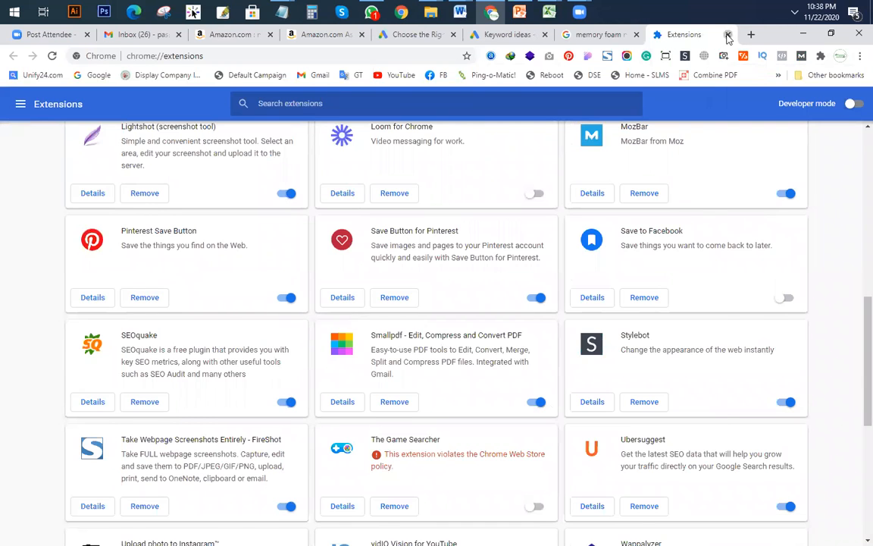
left_click(727, 34)
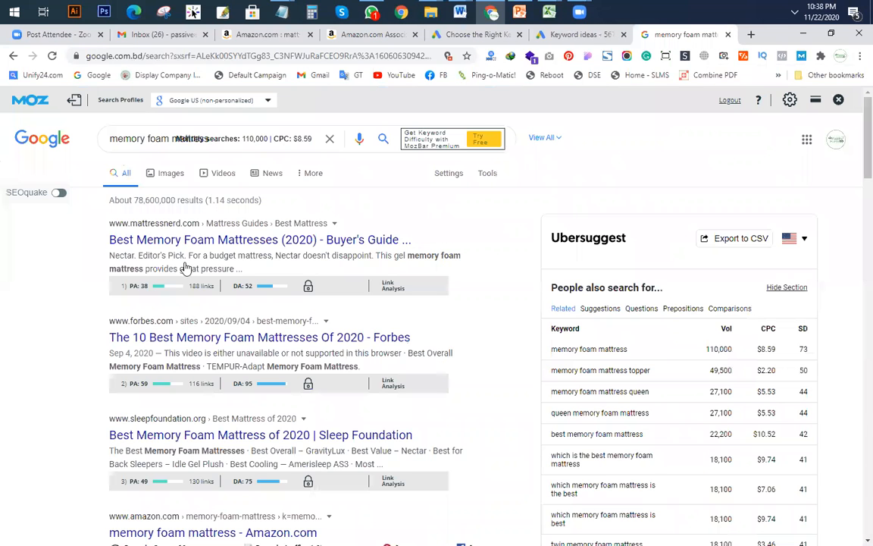
Step: Show SEOquake metrics on the mattress results, then check cells B5 and C5 in the Keyword Research Template
left_click(59, 193)
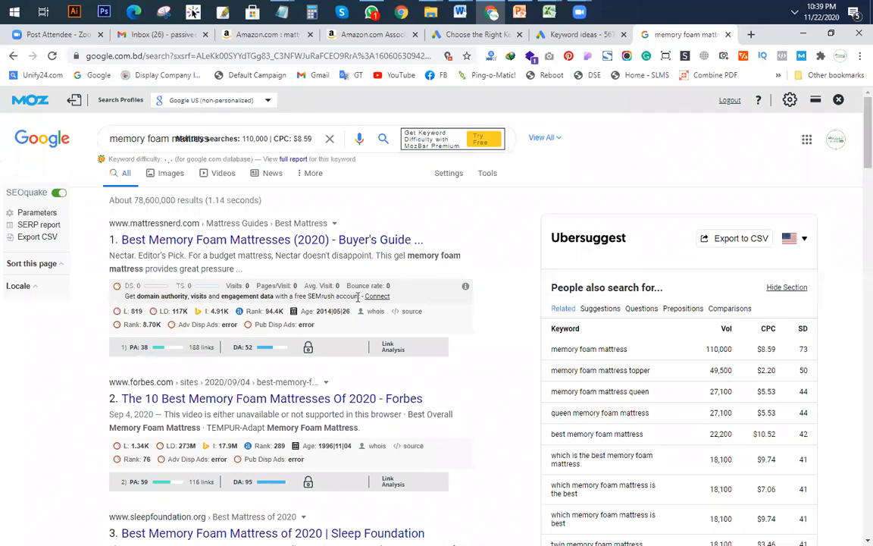
mouse_move(549, 11)
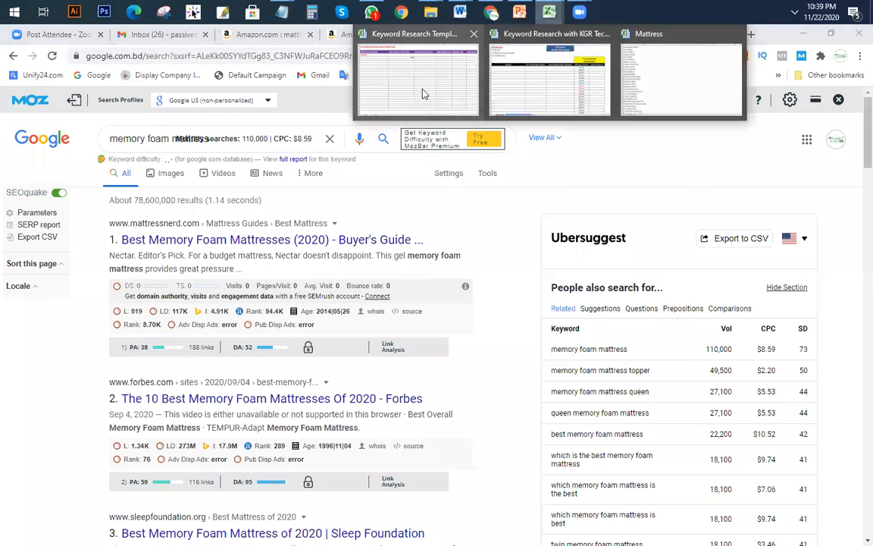
left_click(423, 92)
left_click(303, 205)
left_click(432, 204)
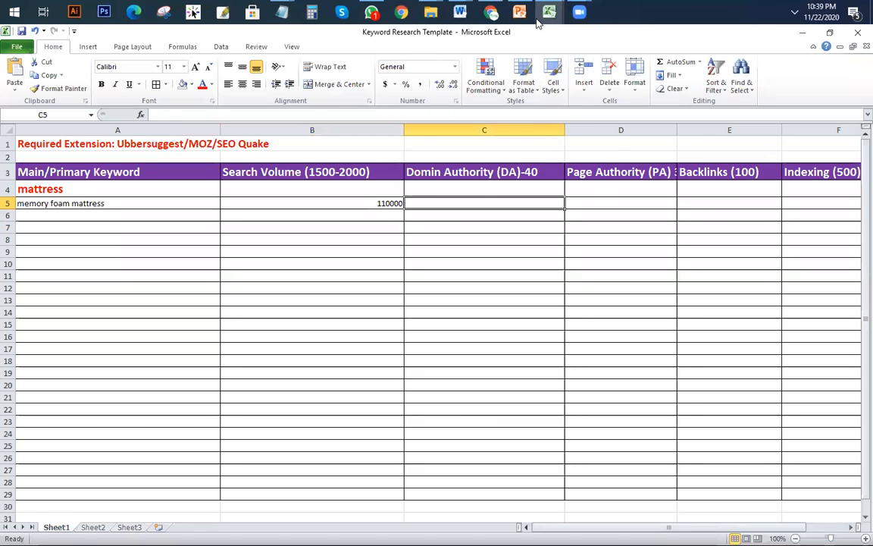
Step: Glance back over the Google results, then return to the Keyword Research Template workbook
left_click(491, 11)
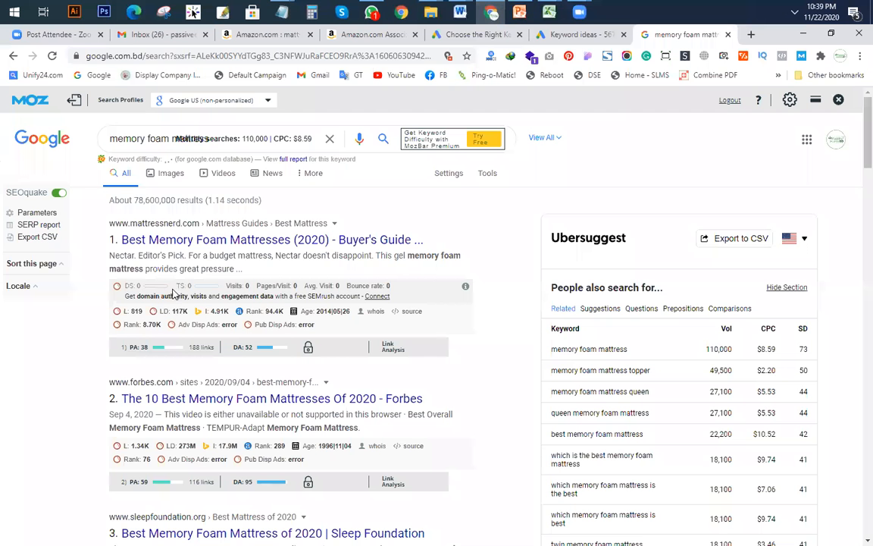
scroll(243, 280, "down", 1)
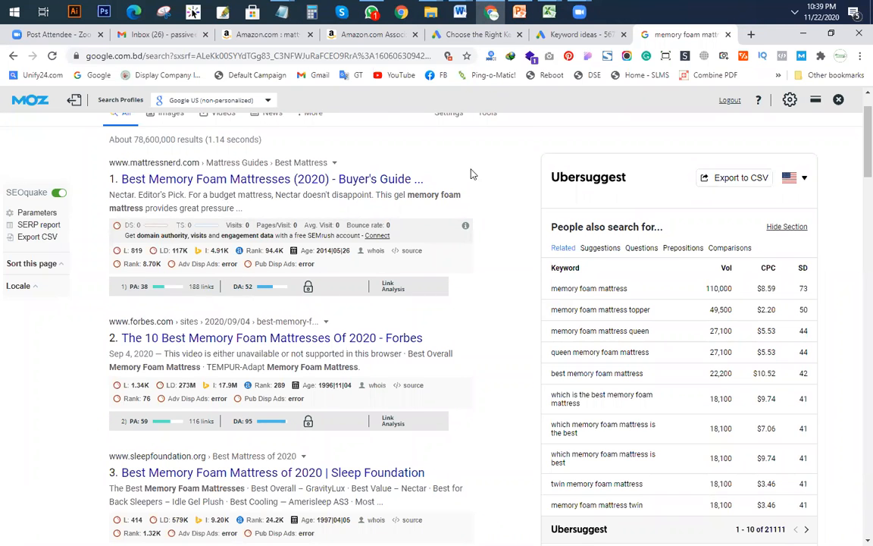
key("alt+Tab")
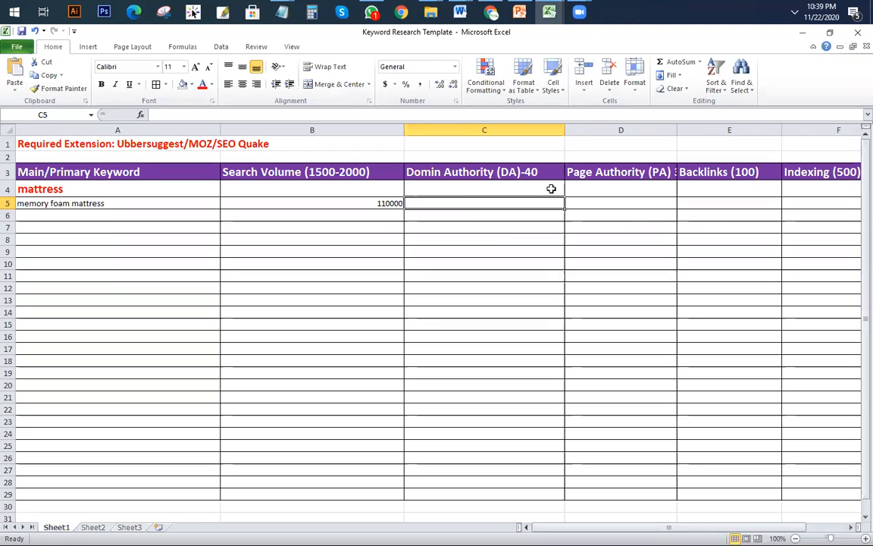
Step: Autofit column D to show the full 'Page Authority (PA) 30' heading, then return to Google's results
double_click(677, 129)
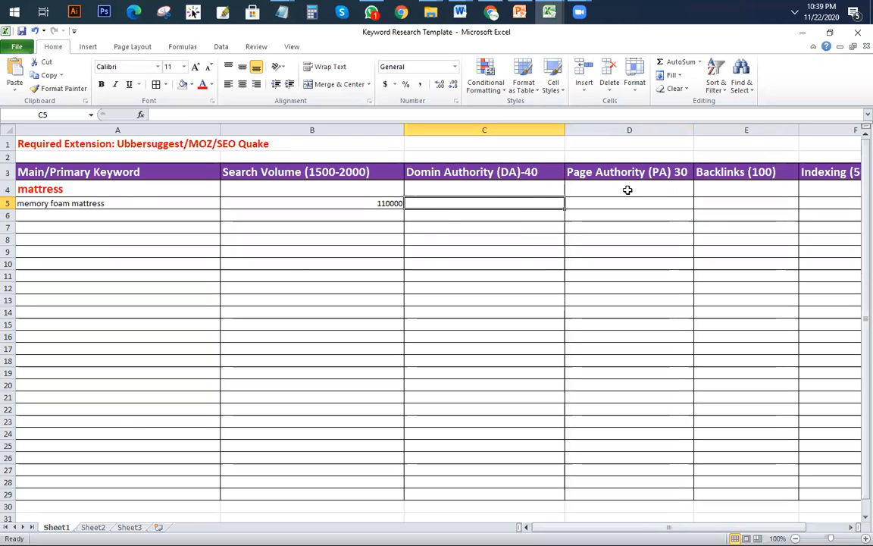
left_click(491, 11)
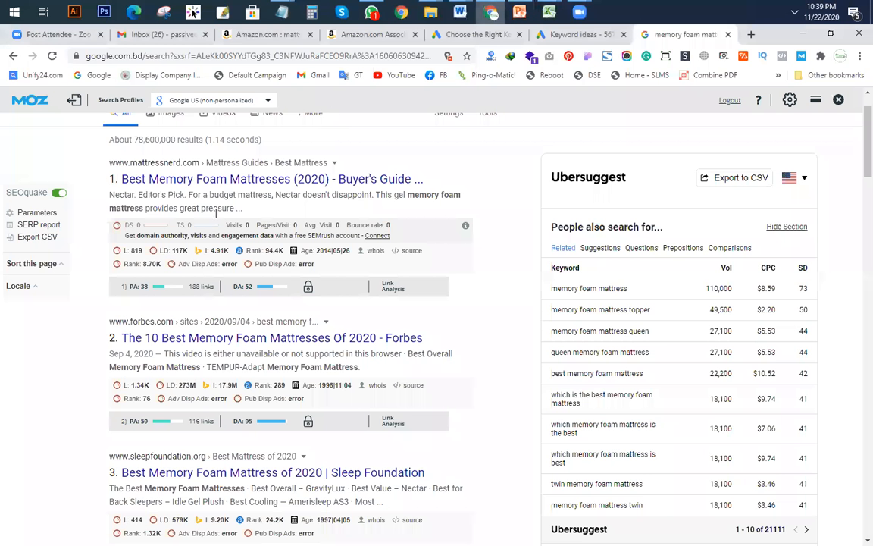
Step: Scroll through the memory foam mattress results to review their SEO metrics
scroll(173, 304, "down", 2)
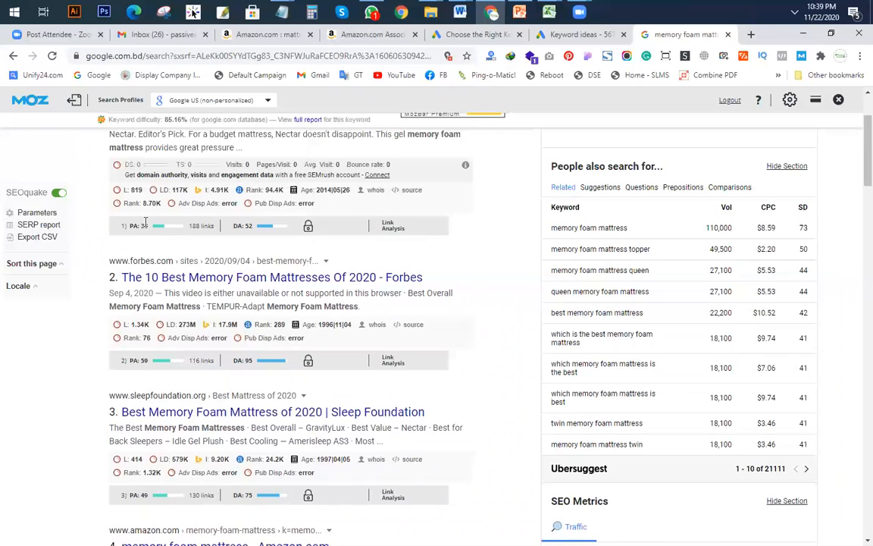
scroll(137, 240, "up", 1)
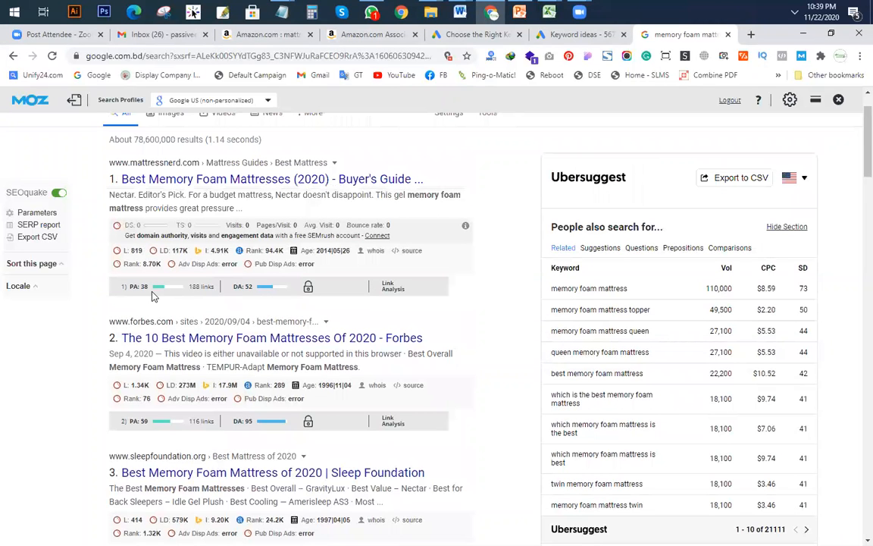
scroll(155, 293, "down", 1)
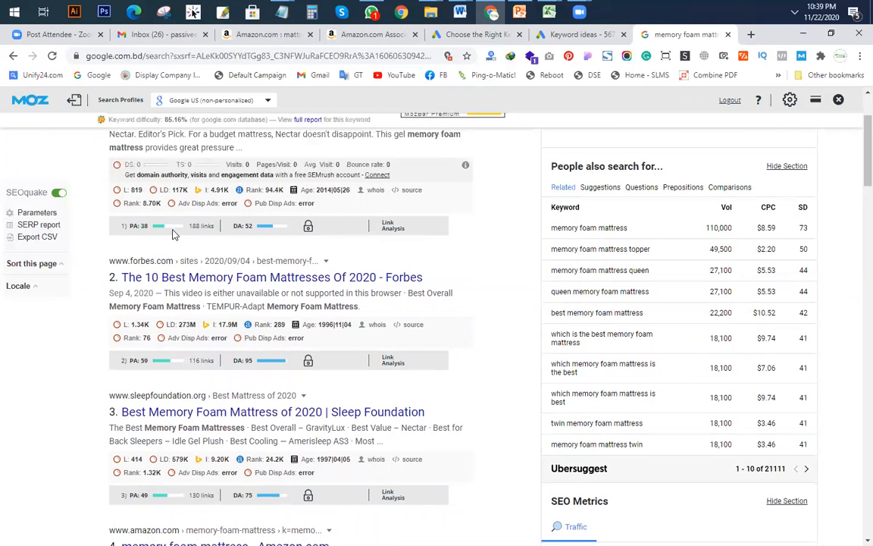
scroll(172, 235, "down", 3)
scroll(171, 311, "down", 2)
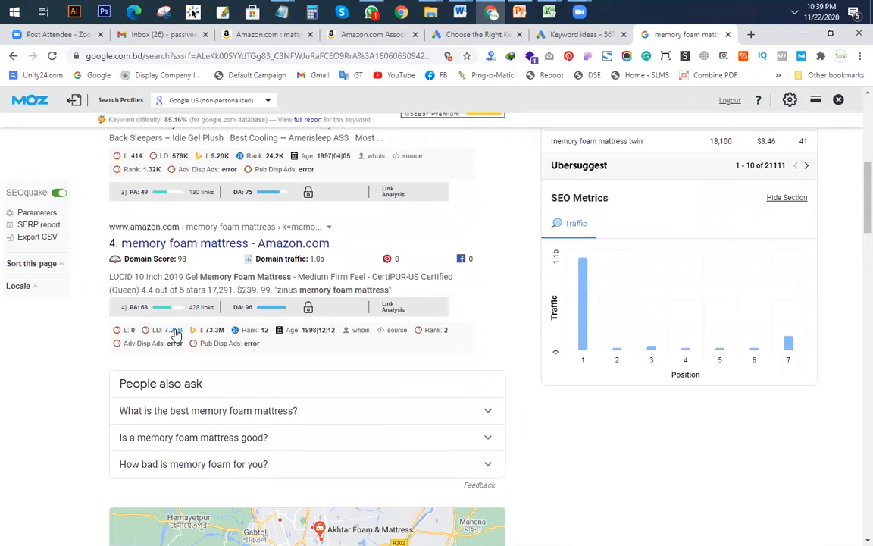
scroll(175, 326, "down", 6)
scroll(174, 331, "down", 10)
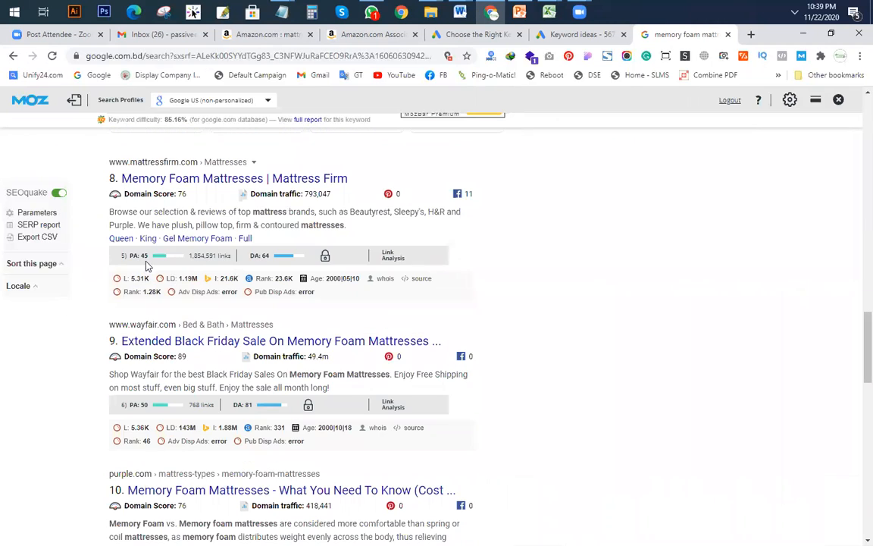
scroll(170, 334, "down", 6)
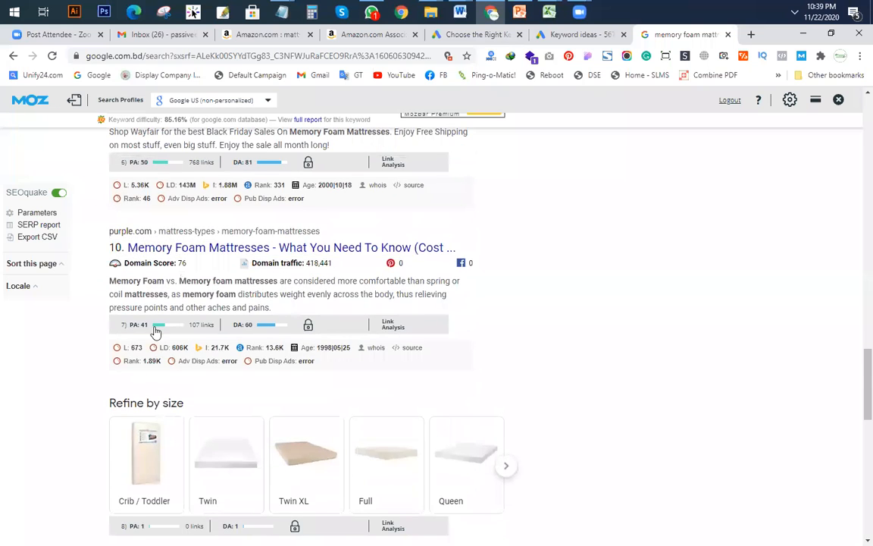
scroll(159, 333, "down", 1)
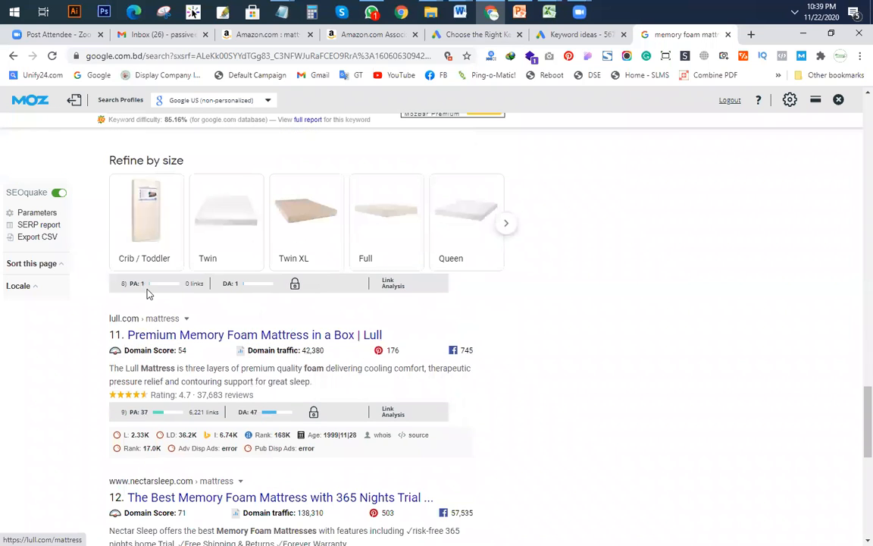
scroll(163, 296, "up", 2)
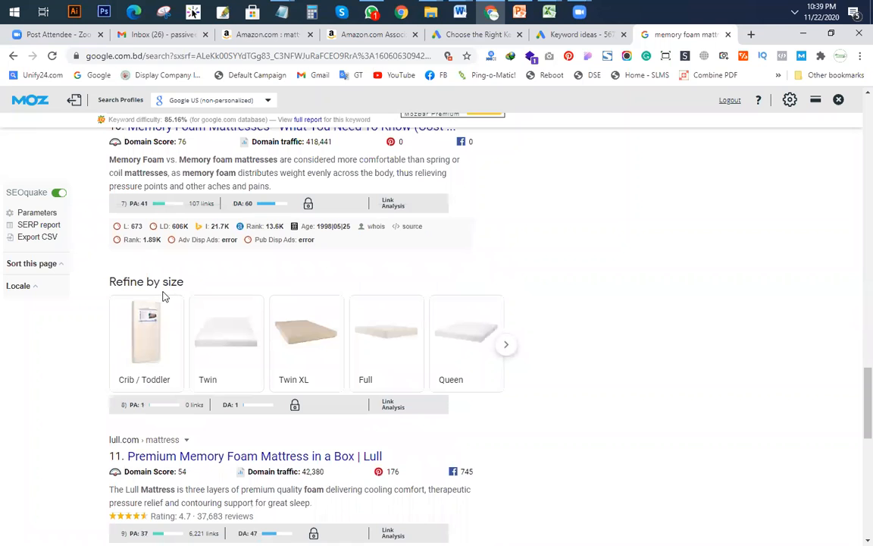
scroll(161, 231, "down", 3)
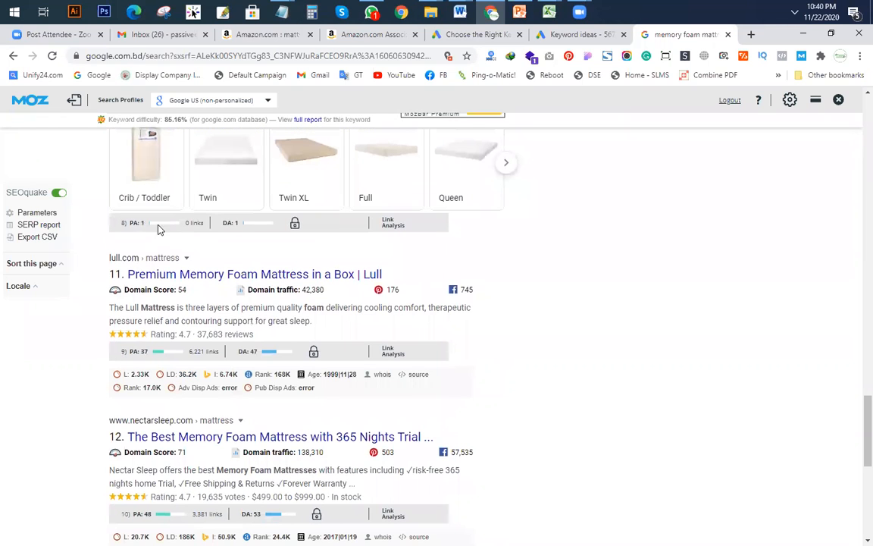
scroll(175, 243, "down", 5)
scroll(161, 163, "up", 4)
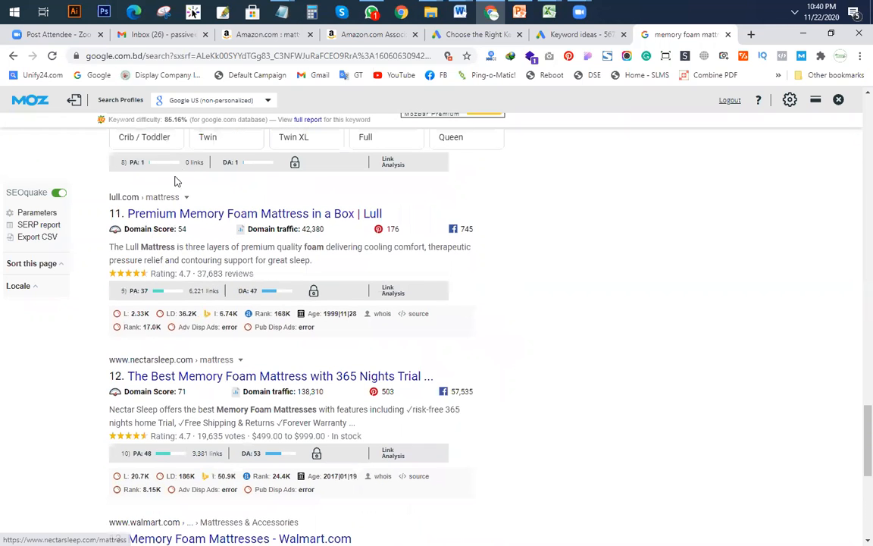
scroll(182, 316, "down", 1)
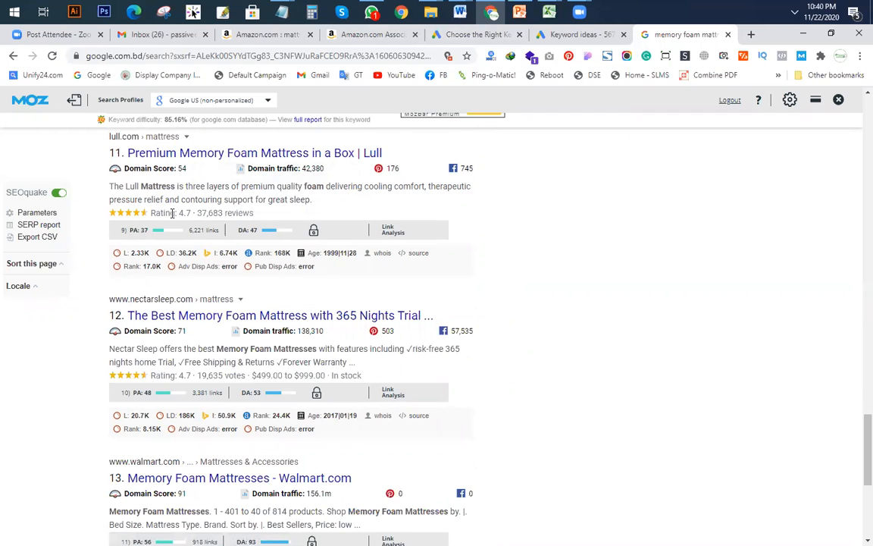
Step: Look at the KGR Techniques and Keyword Research Template workbooks, then resume reviewing the results
mouse_move(549, 11)
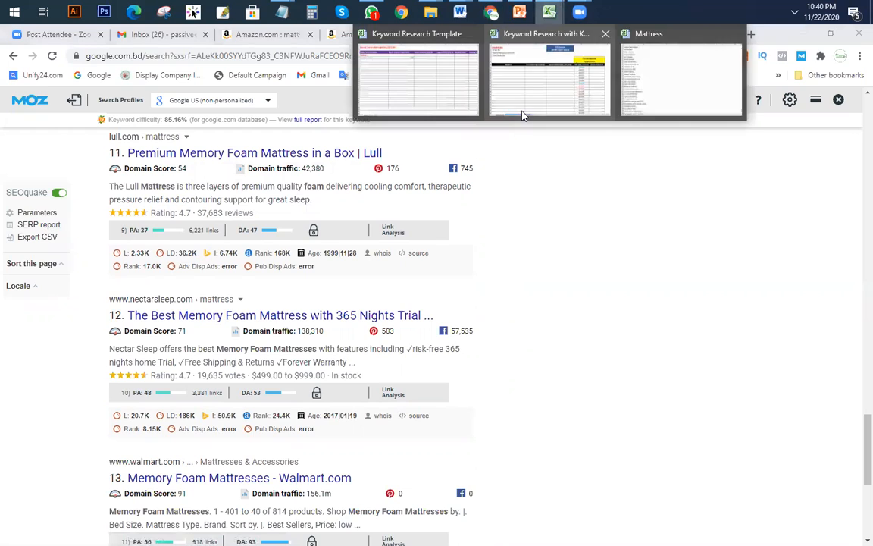
left_click(562, 90)
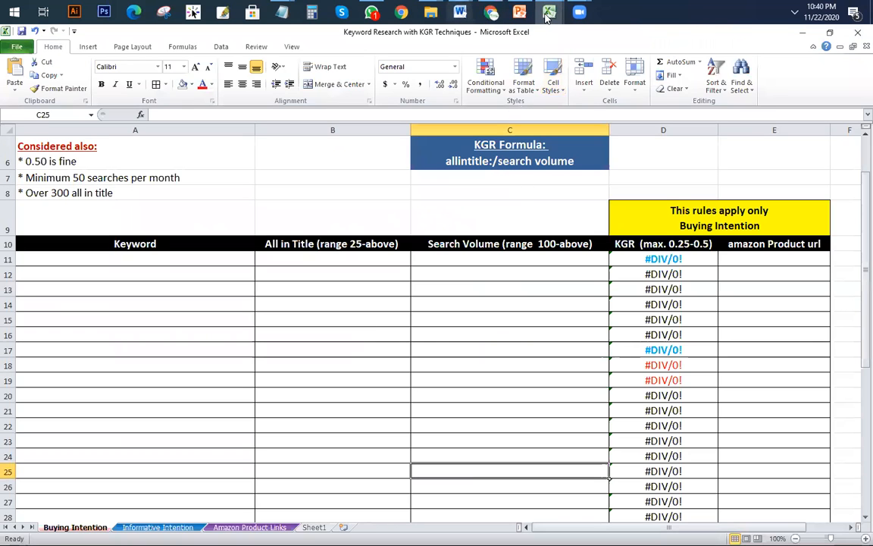
left_click(439, 83)
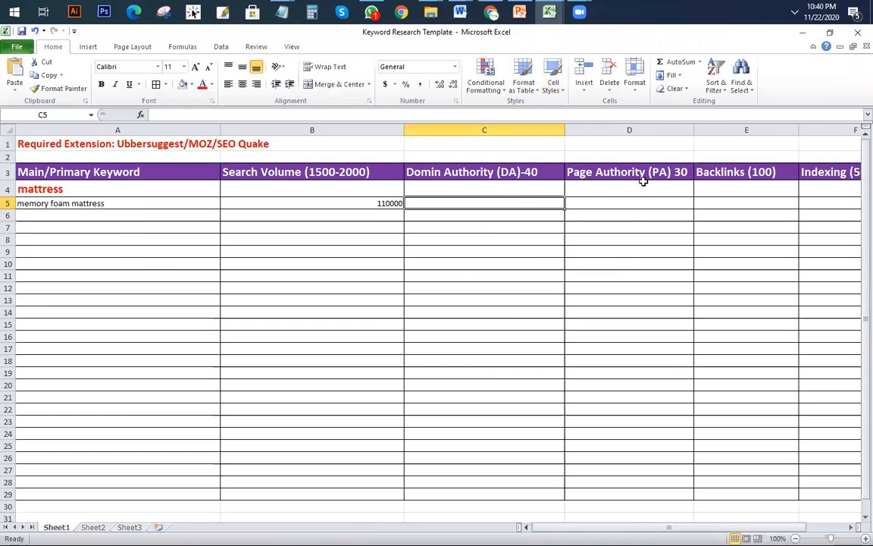
left_click(491, 11)
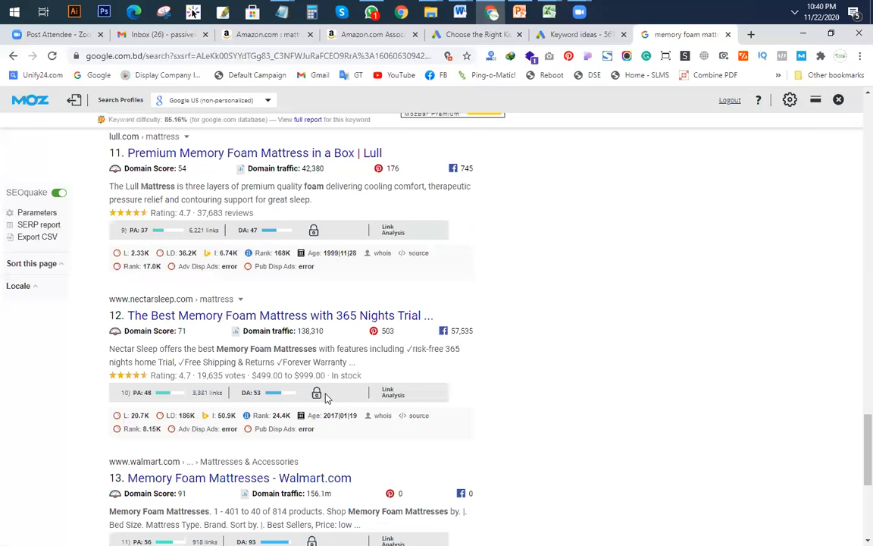
scroll(222, 402, "down", 2)
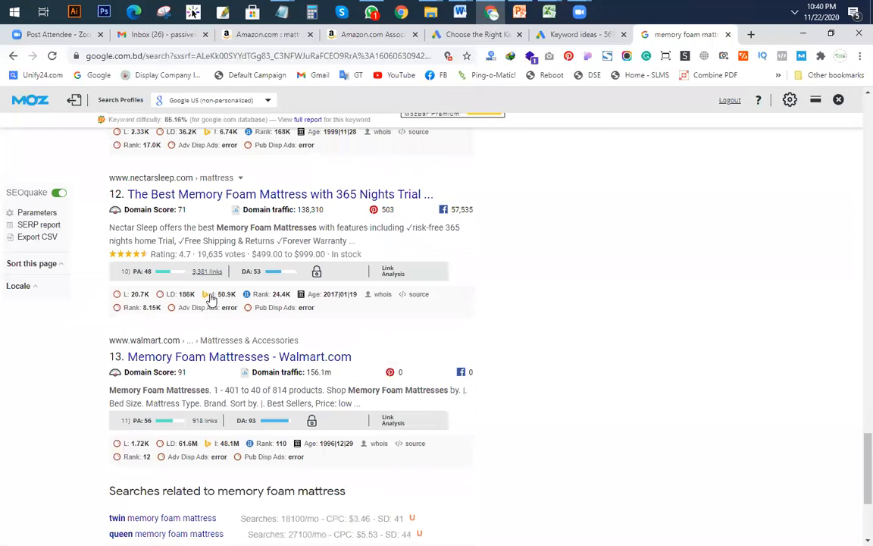
scroll(204, 349, "down", 2)
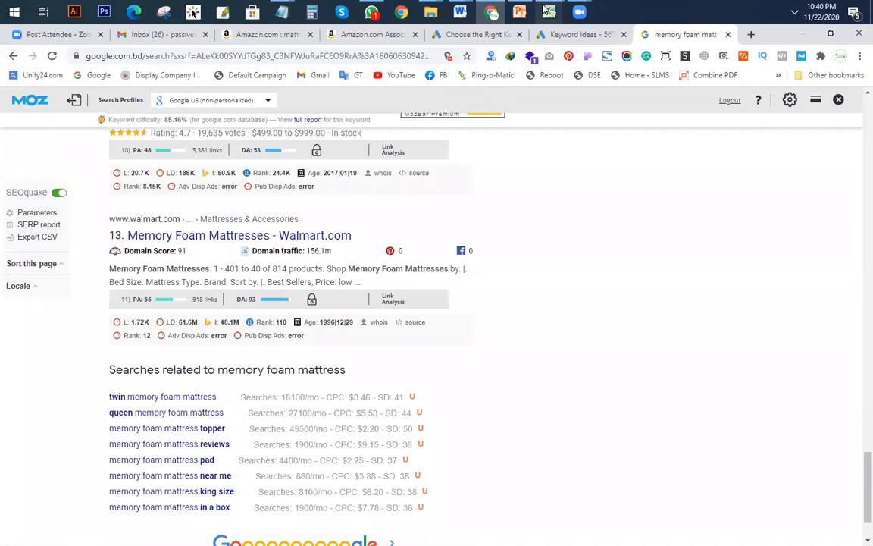
Step: Enter 1 as the Page Authority in D5, then go back to the Google results
mouse_move(549, 11)
left_click(404, 101)
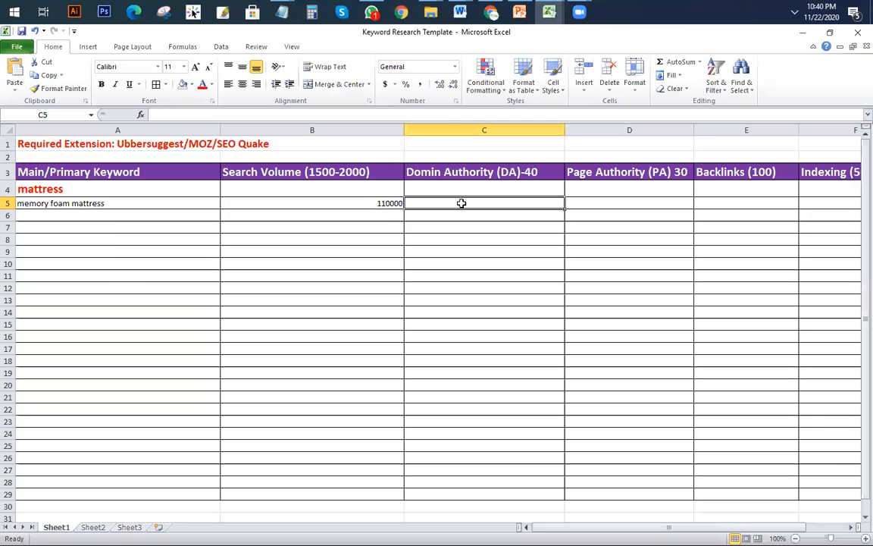
left_click(620, 264)
left_click(617, 206)
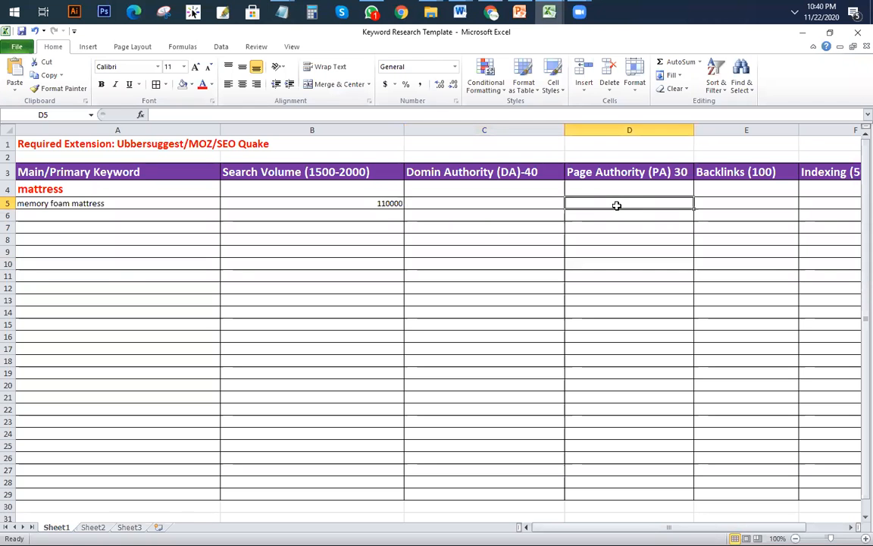
type("1")
left_click(638, 263)
left_click(511, 203)
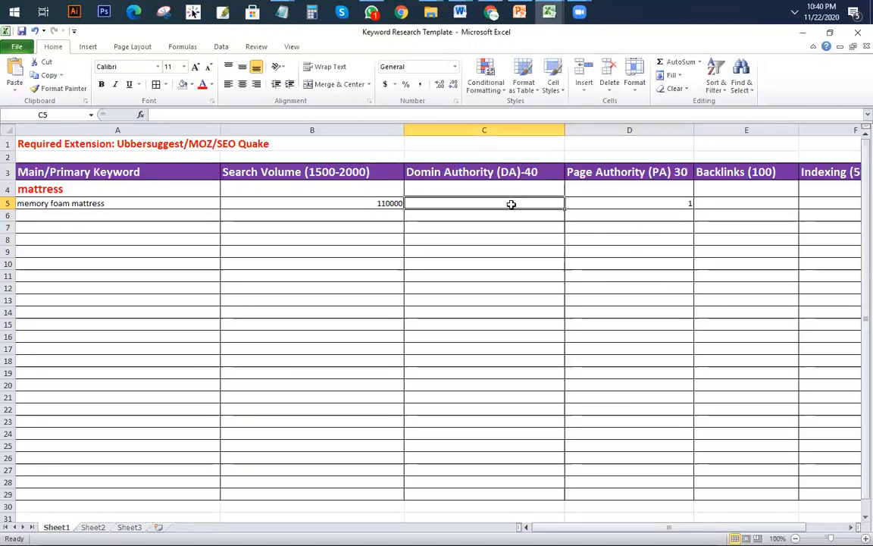
left_click(490, 11)
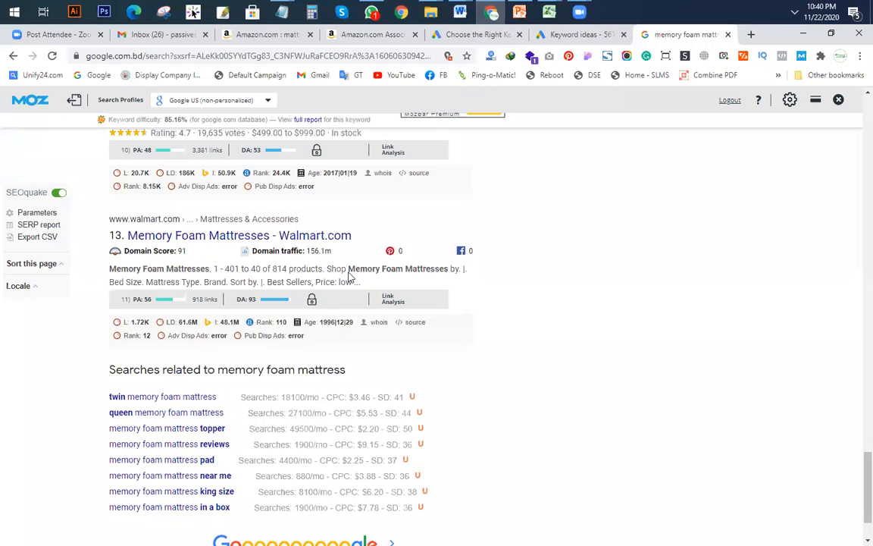
scroll(353, 275, "up", 8)
scroll(356, 288, "up", 15)
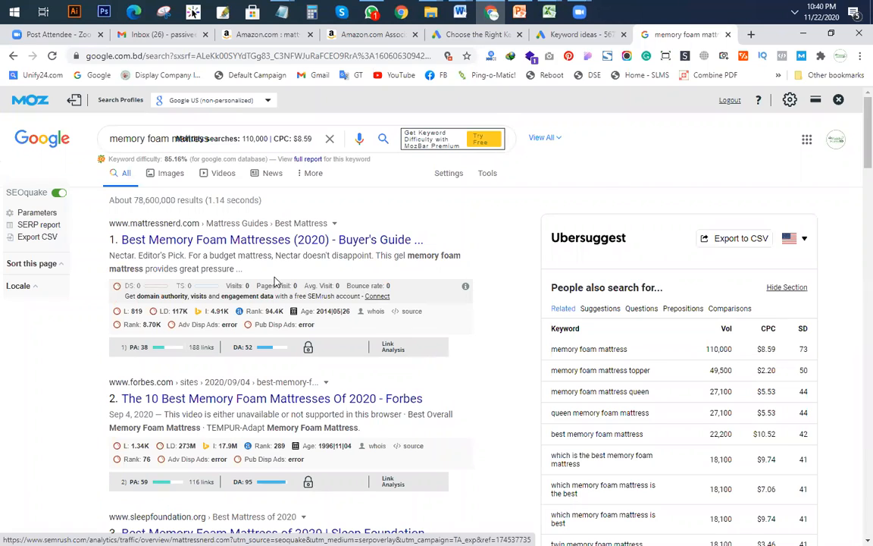
scroll(250, 258, "down", 3)
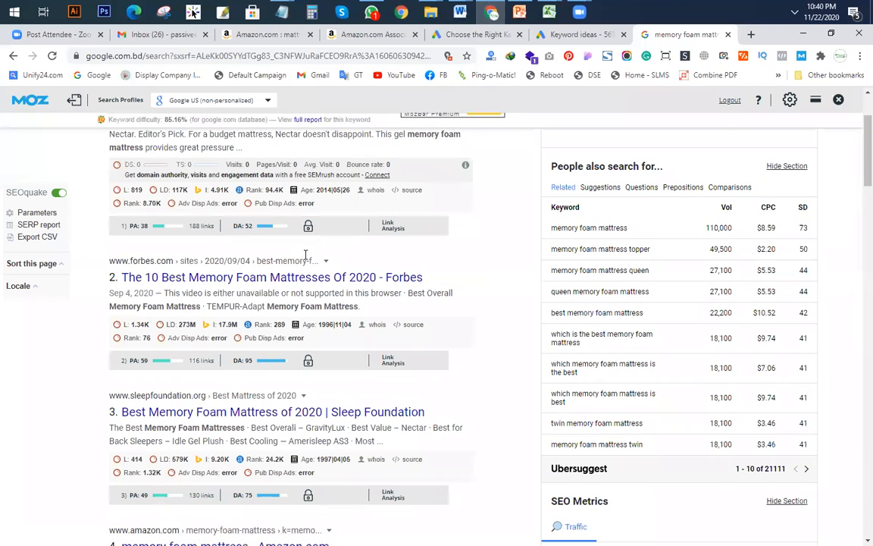
scroll(306, 254, "down", 10)
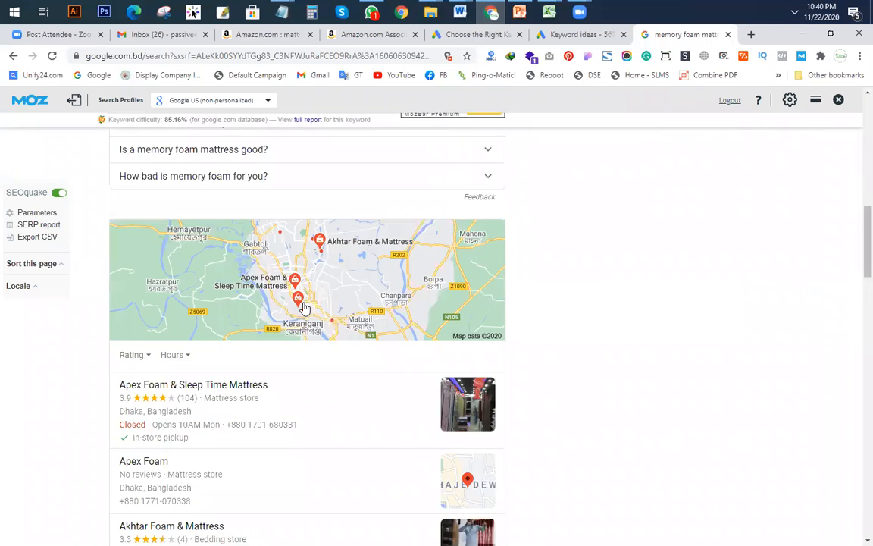
scroll(304, 308, "down", 10)
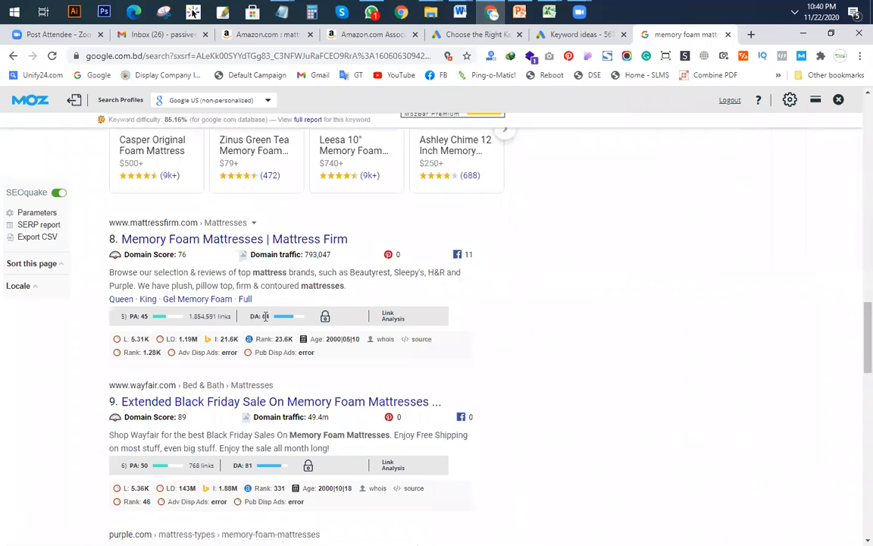
scroll(269, 304, "down", 3)
scroll(243, 298, "down", 3)
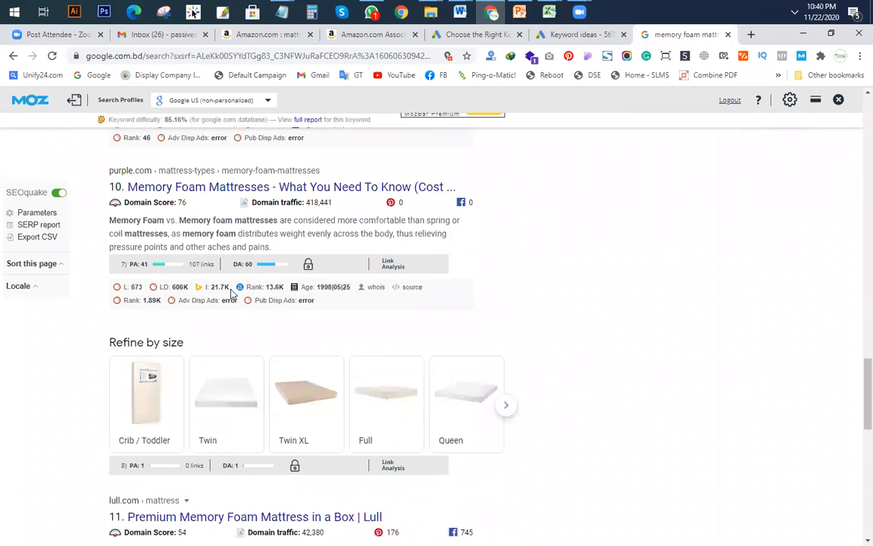
scroll(299, 311, "down", 3)
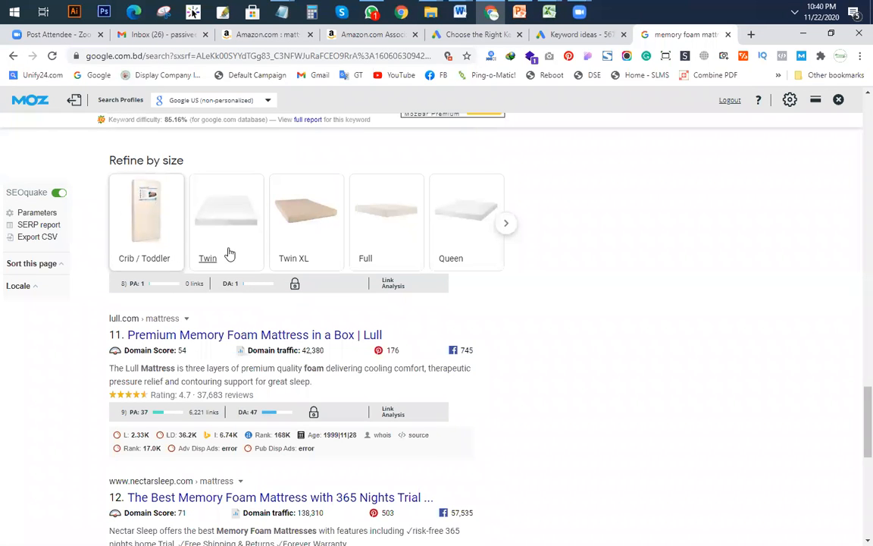
scroll(228, 253, "up", 1)
scroll(232, 252, "up", 3)
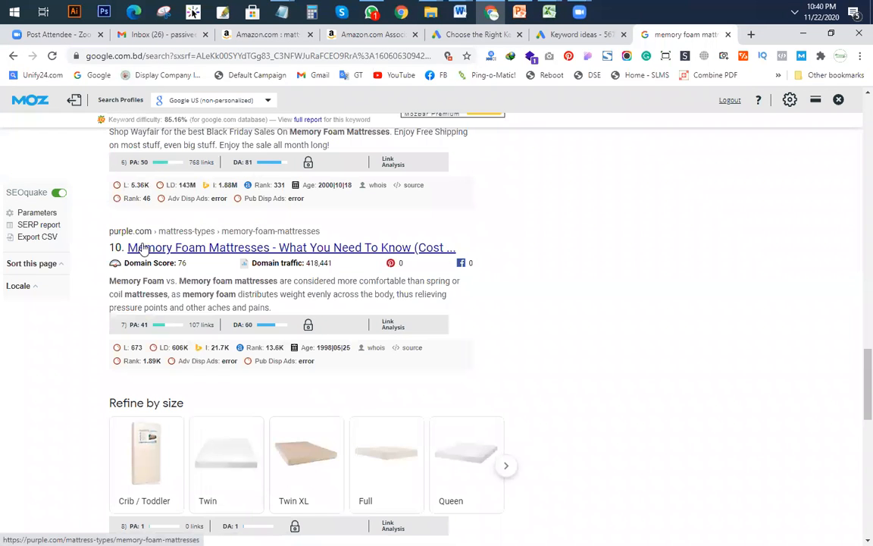
scroll(287, 259, "down", 6)
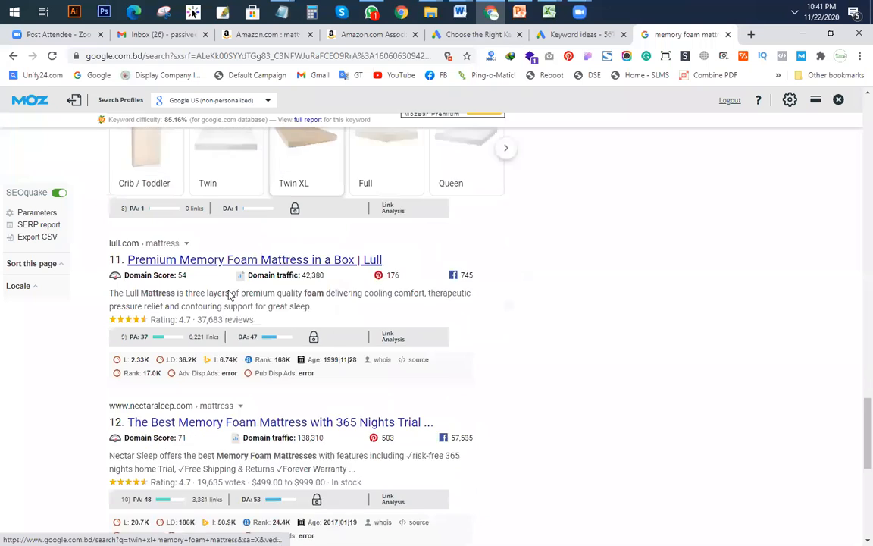
scroll(273, 220, "down", 1)
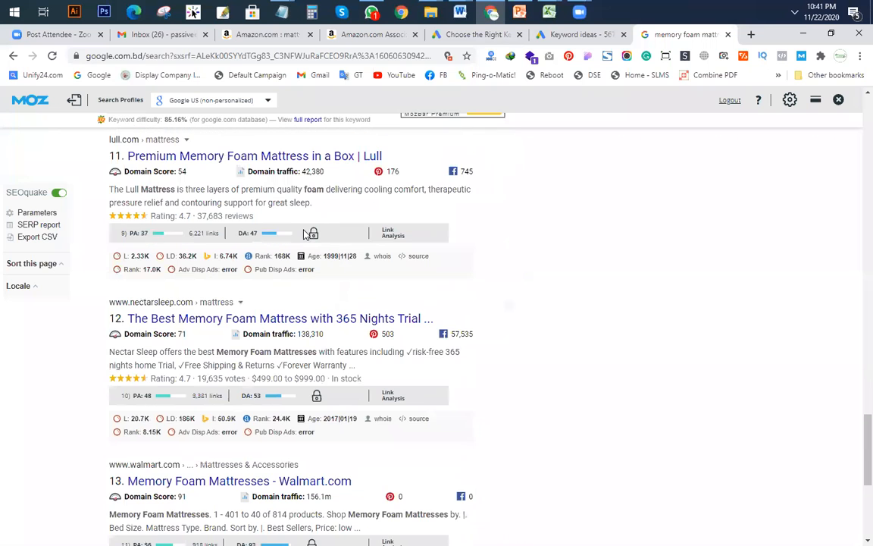
scroll(330, 255, "down", 4)
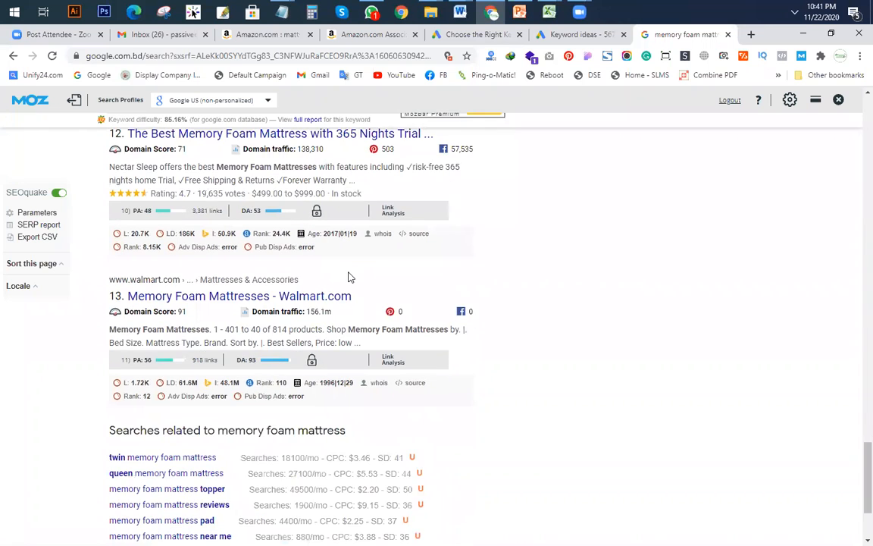
mouse_move(551, 19)
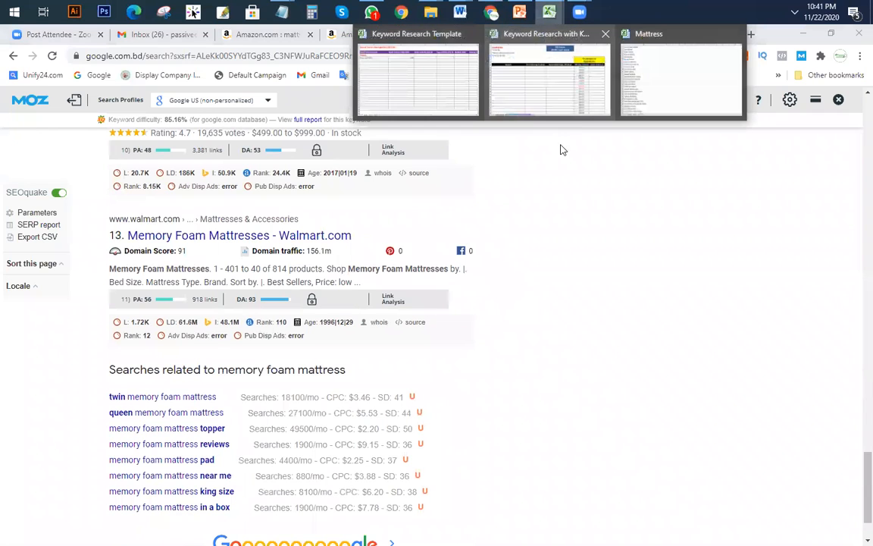
left_click(439, 107)
Step: Record 1 as the domain authority in C5 and move to the backlinks cell E5
type("1")
left_click(590, 275)
left_click_drag(653, 526, 739, 528)
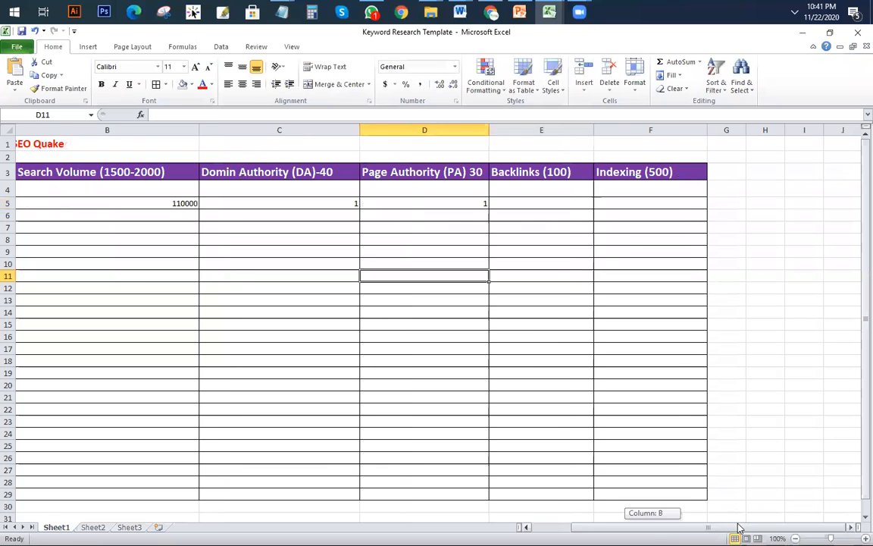
left_click(536, 202)
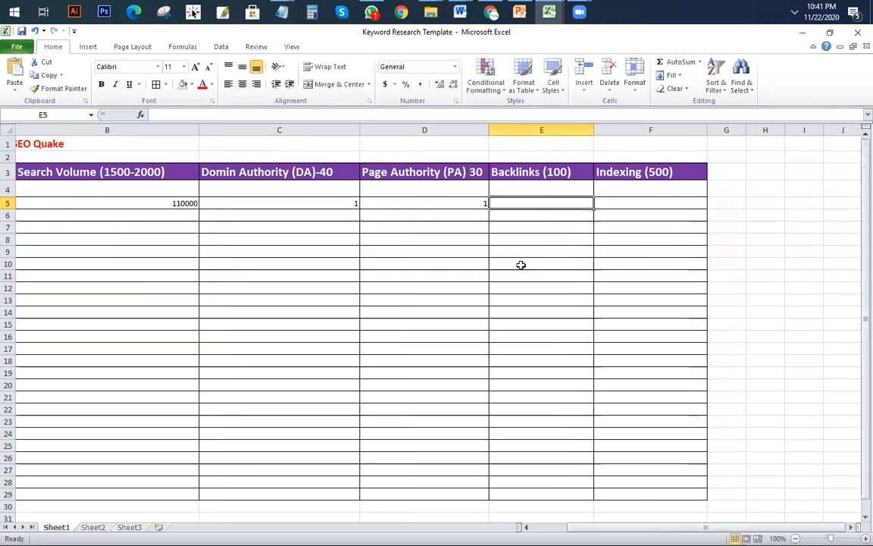
Step: Review the memory foam mattress search results for their backlink figures
left_click(493, 14)
scroll(296, 201, "up", 10)
scroll(296, 201, "up", 10)
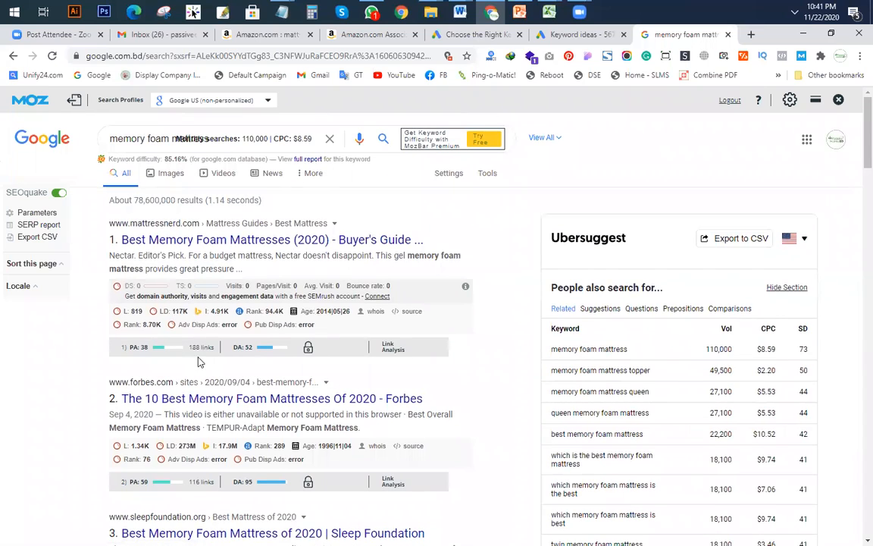
scroll(202, 363, "down", 2)
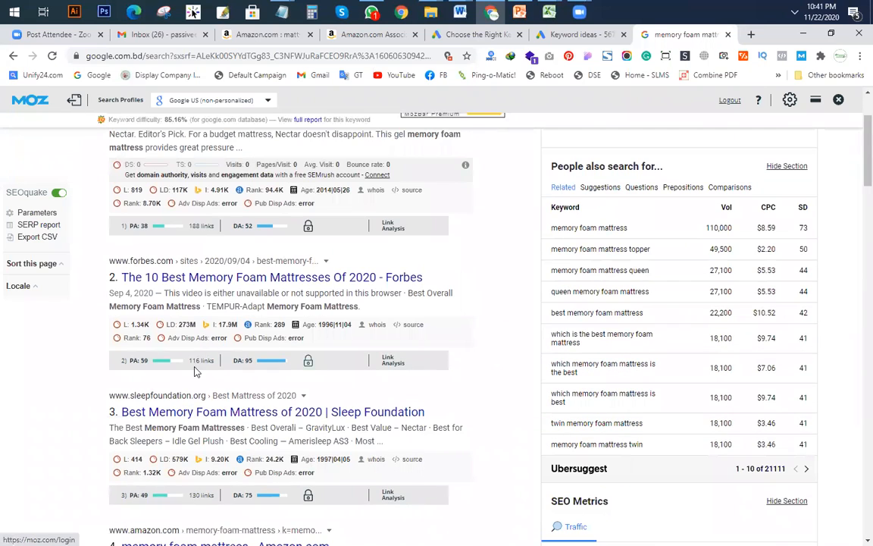
scroll(203, 369, "down", 4)
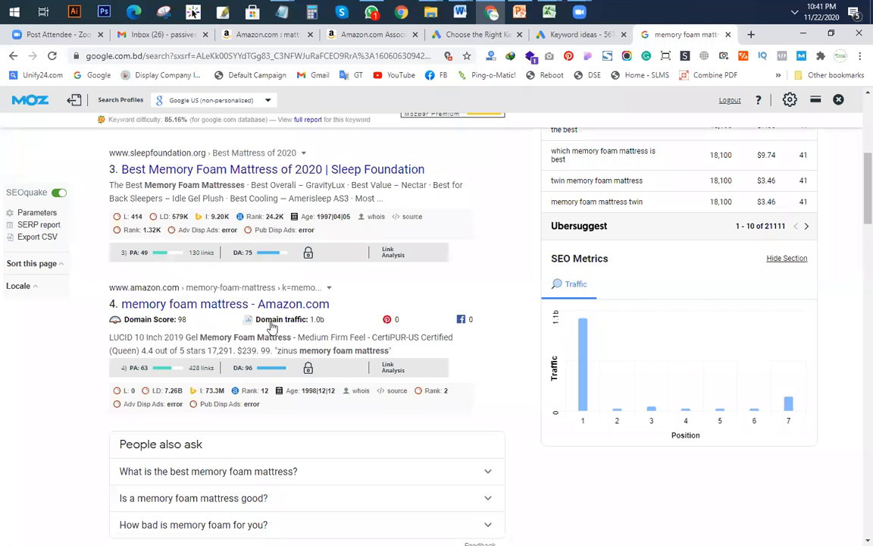
scroll(242, 368, "down", 15)
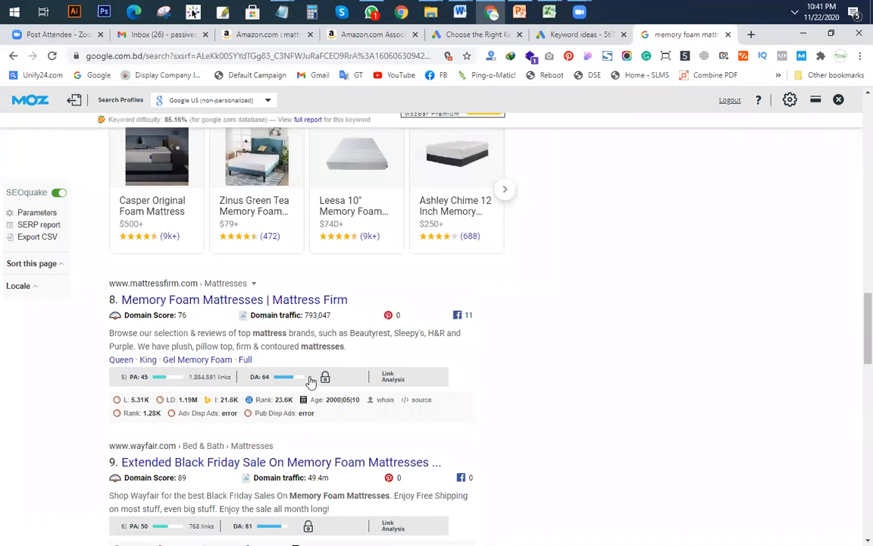
scroll(276, 343, "down", 4)
scroll(199, 265, "down", 6)
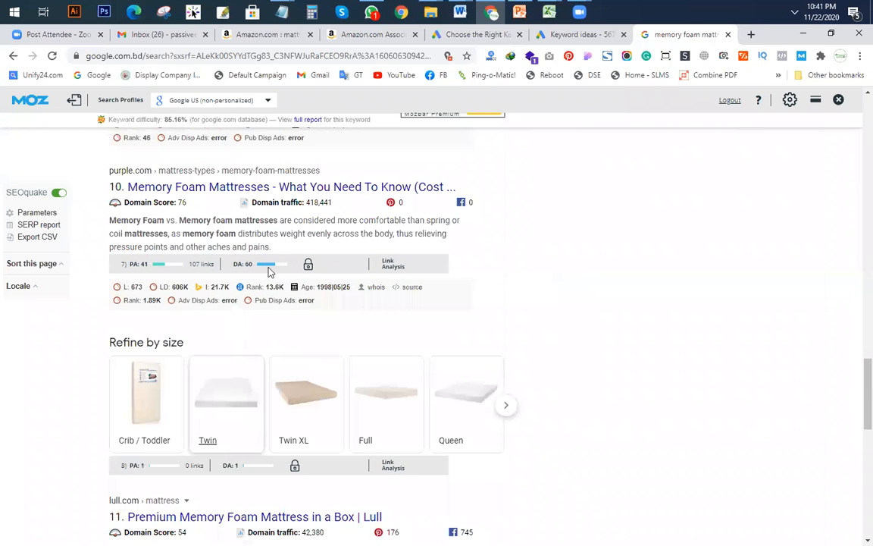
scroll(197, 231, "down", 2)
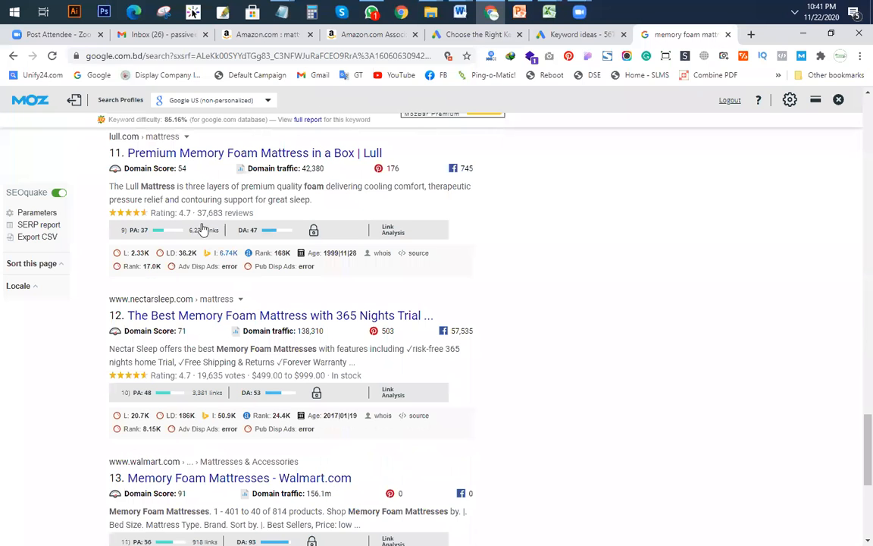
scroll(262, 303, "down", 5)
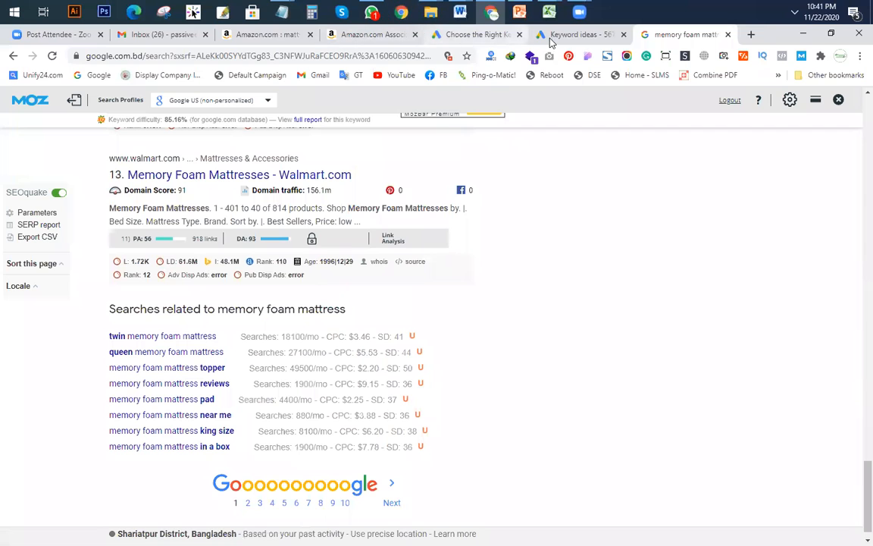
Step: Enter 1 as the backlinks value in E5, then return to the Google results
mouse_move(548, 12)
left_click(443, 106)
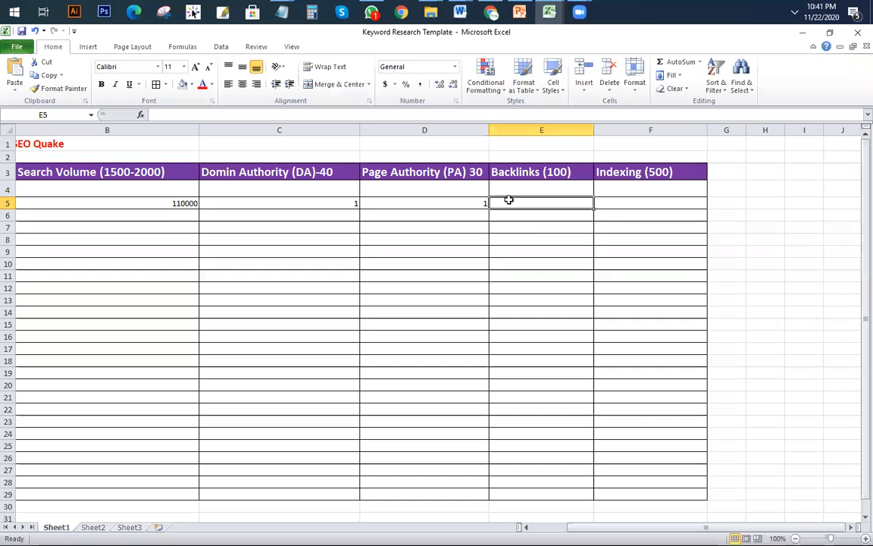
type("1")
left_click(656, 203)
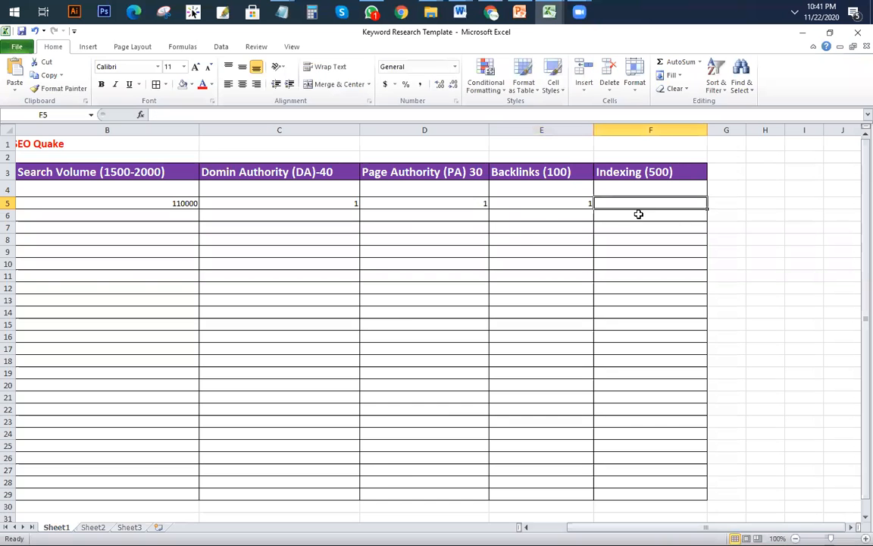
left_click(491, 11)
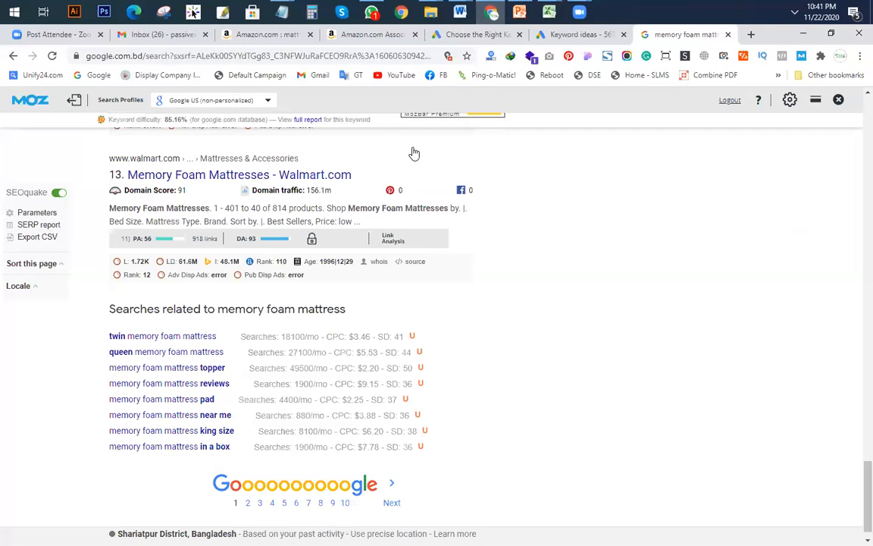
Step: Scroll down to the bottom of the memory foam mattress results, reviewing each listing
scroll(417, 133, "up", 15)
scroll(415, 125, "up", 5)
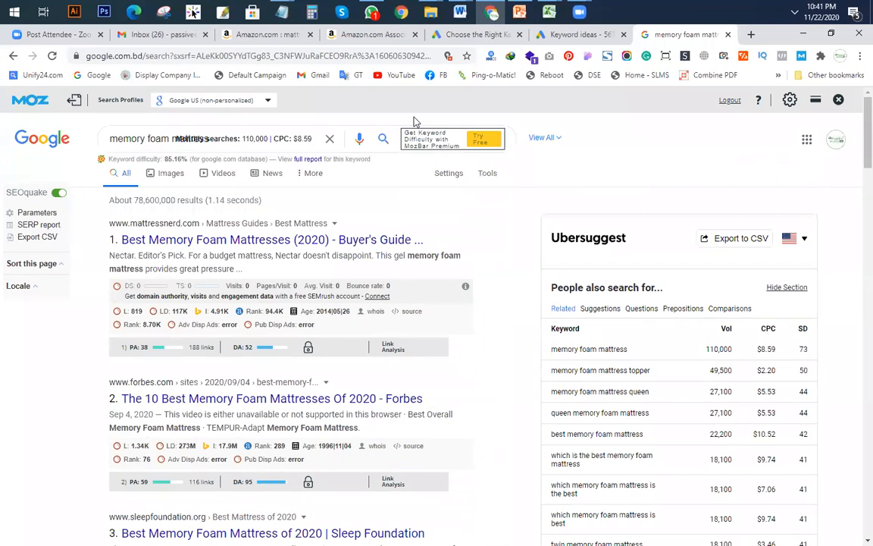
scroll(250, 306, "down", 1)
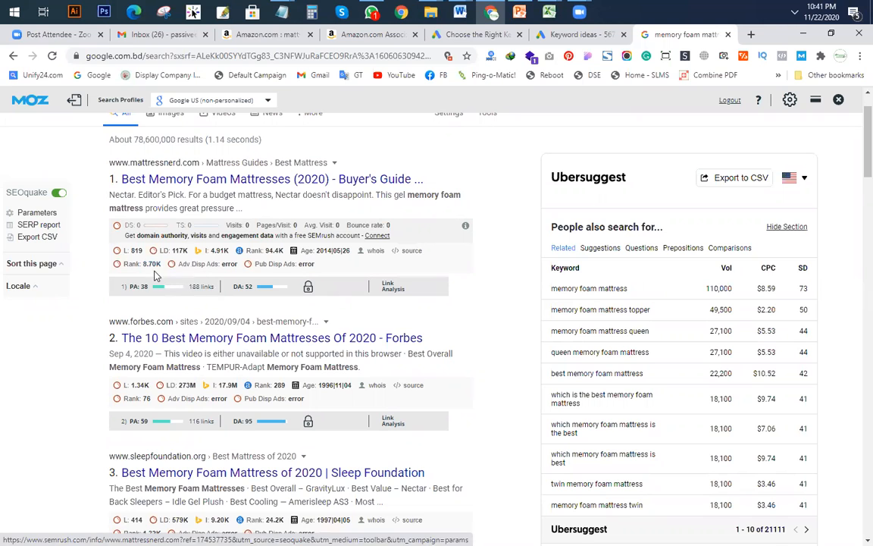
scroll(258, 287, "down", 2)
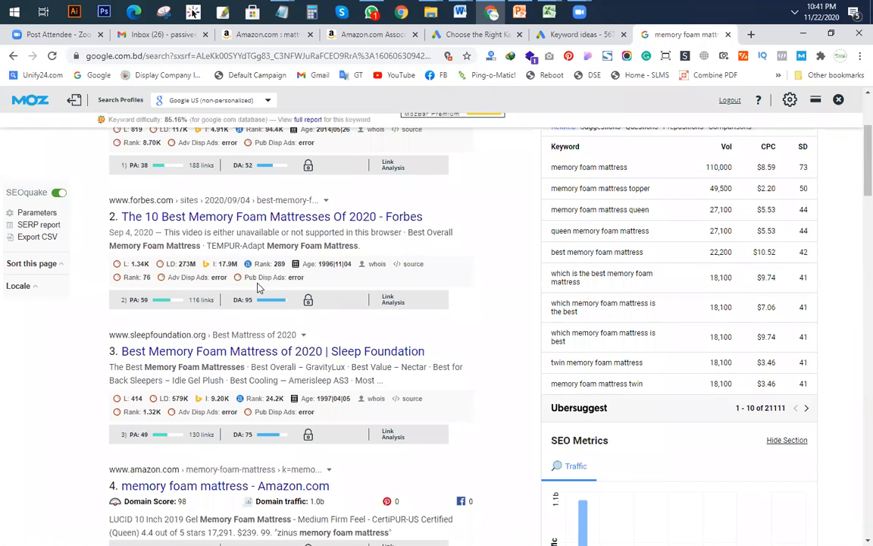
scroll(258, 287, "down", 3)
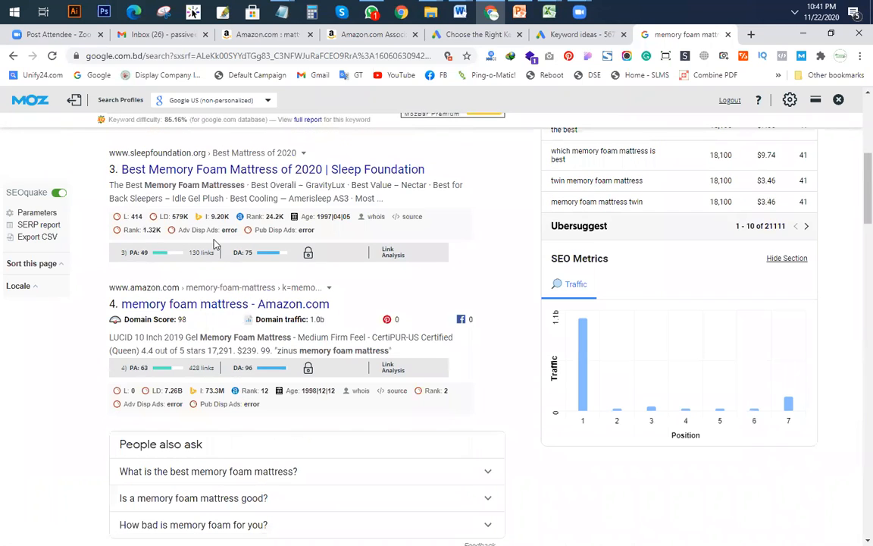
scroll(275, 265, "down", 2)
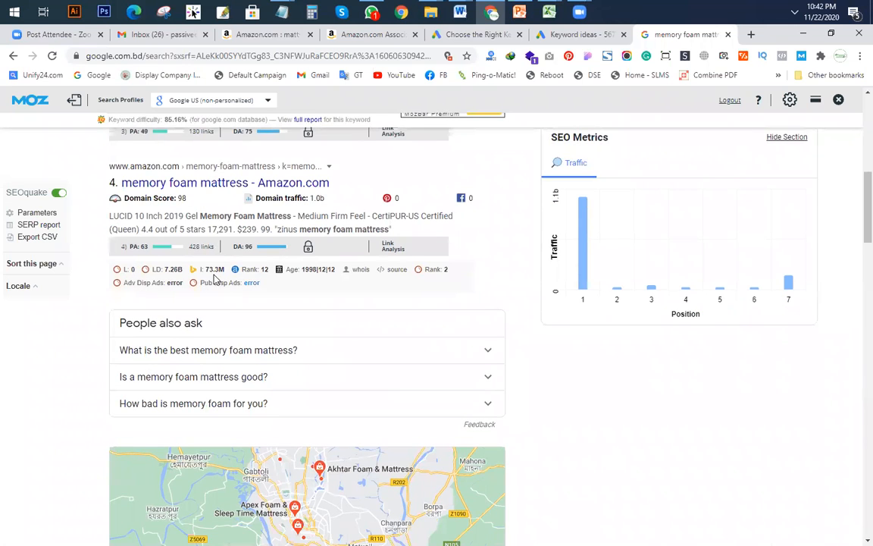
scroll(253, 312, "down", 10)
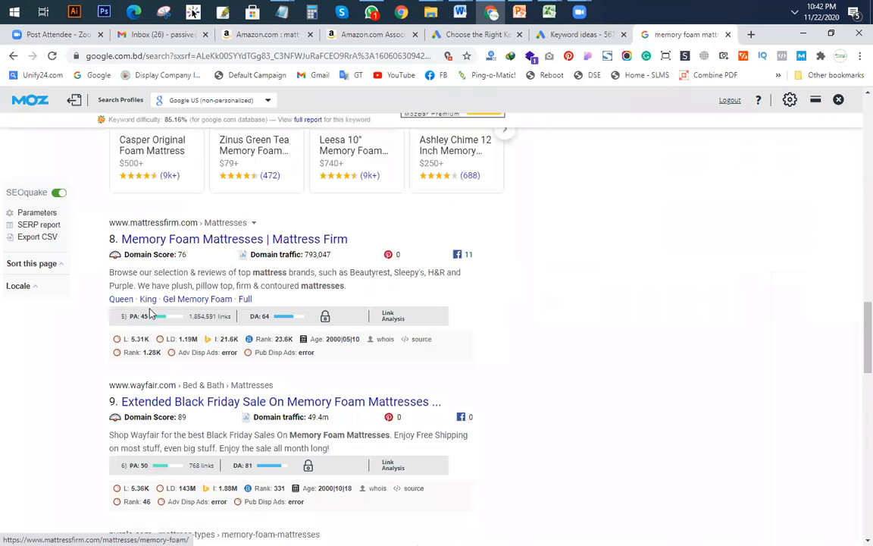
scroll(231, 346, "down", 5)
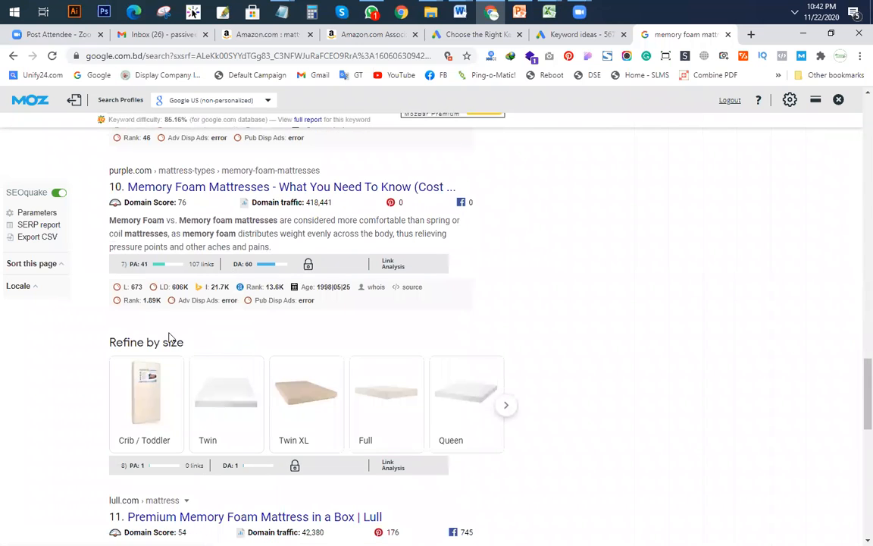
scroll(212, 319, "down", 5)
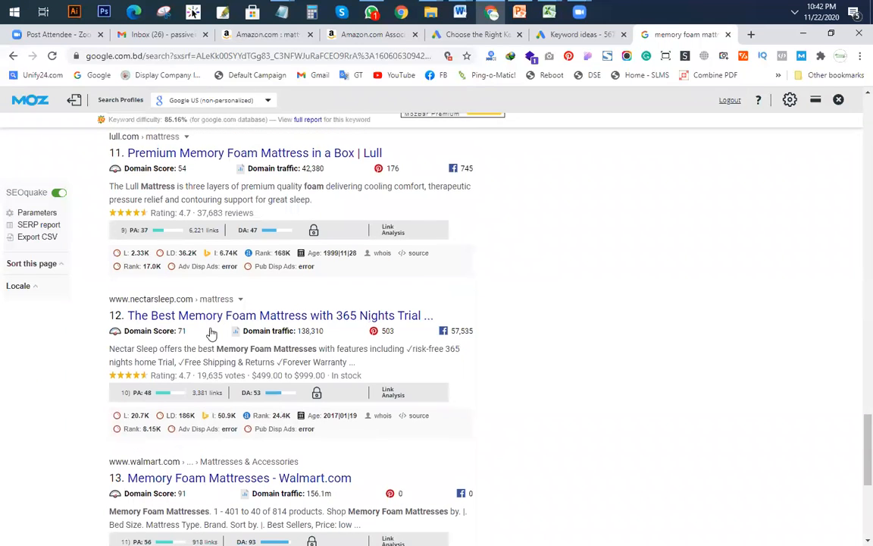
scroll(326, 341, "down", 2)
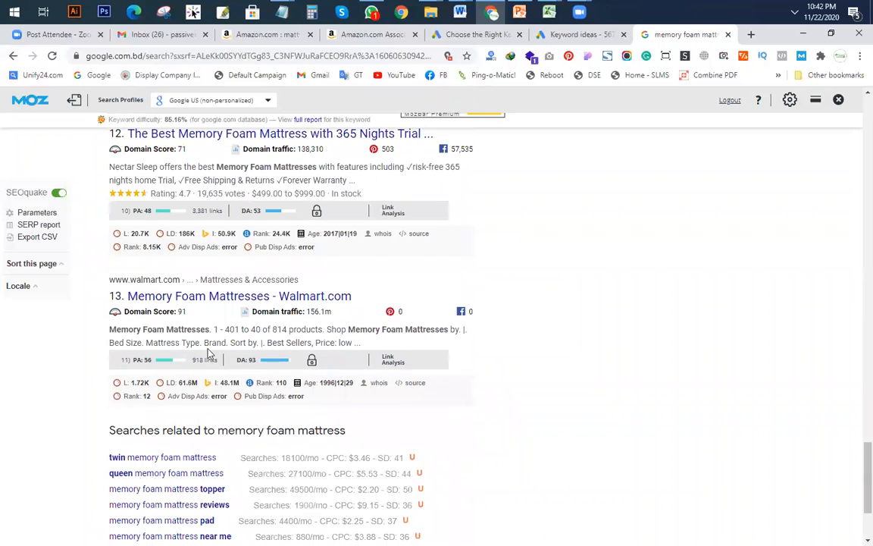
scroll(227, 352, "down", 2)
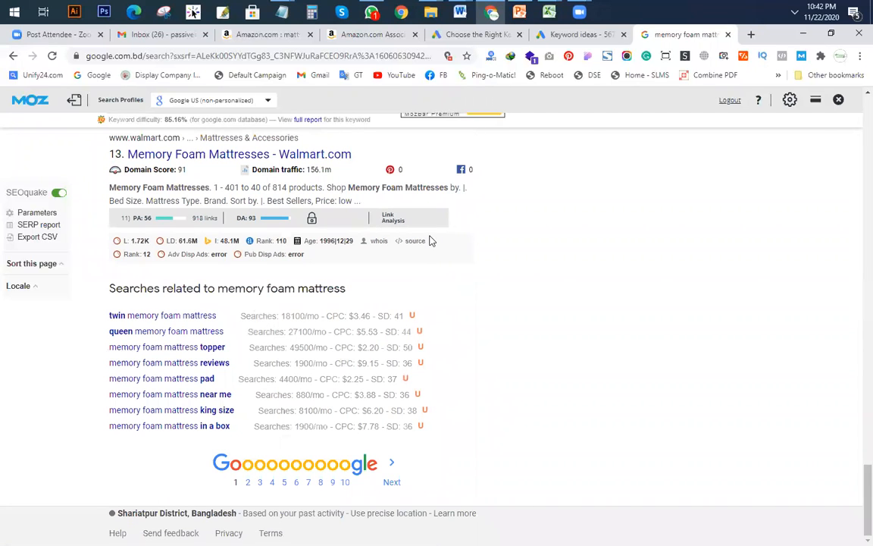
Step: Enter 0 in the Indexing cell F5 for memory foam mattress
key("alt+Tab")
left_click(643, 202)
type("0")
left_click(625, 287)
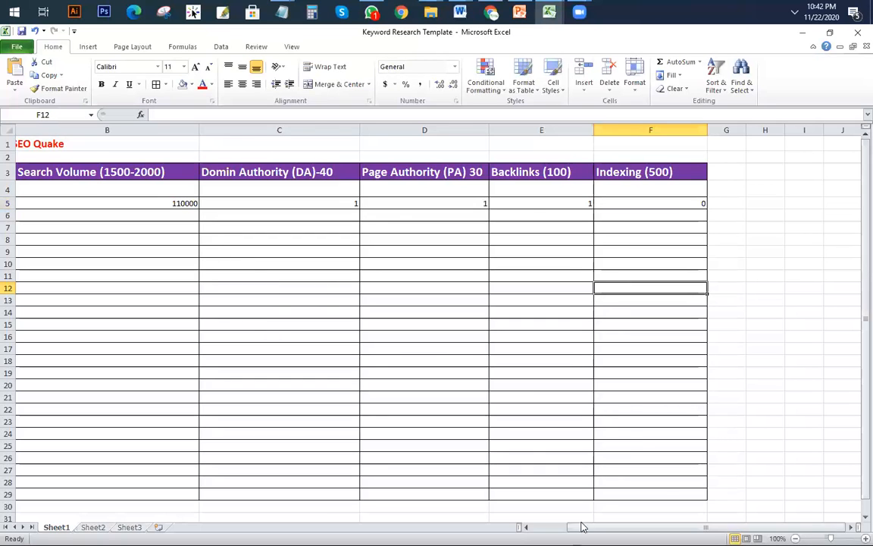
left_click_drag(582, 526, 546, 526)
left_click(17, 203)
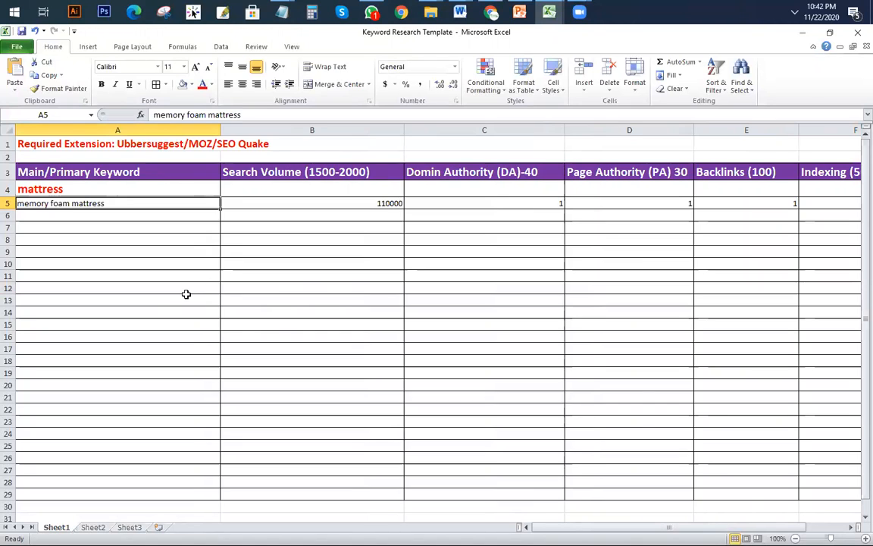
left_click_drag(555, 527, 592, 527)
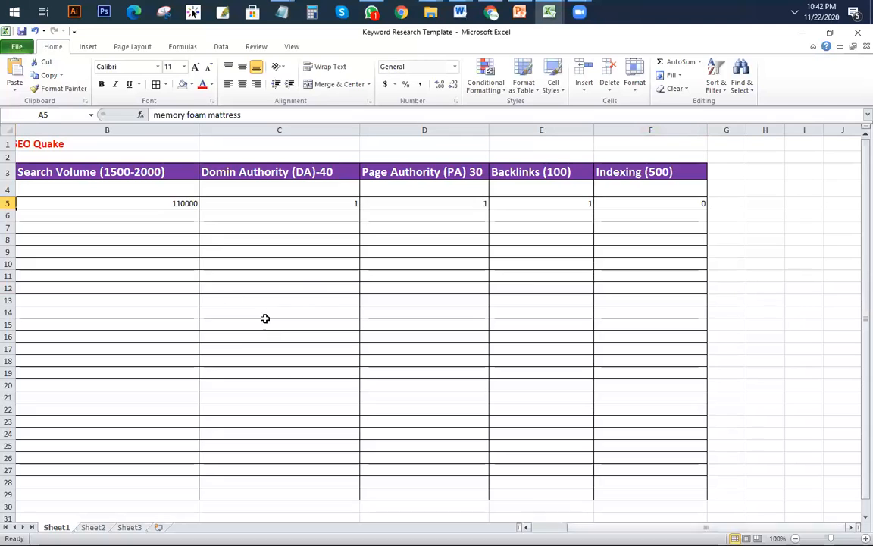
left_click(132, 201)
left_click(293, 201)
left_click(410, 200)
left_click(526, 201)
left_click(643, 203)
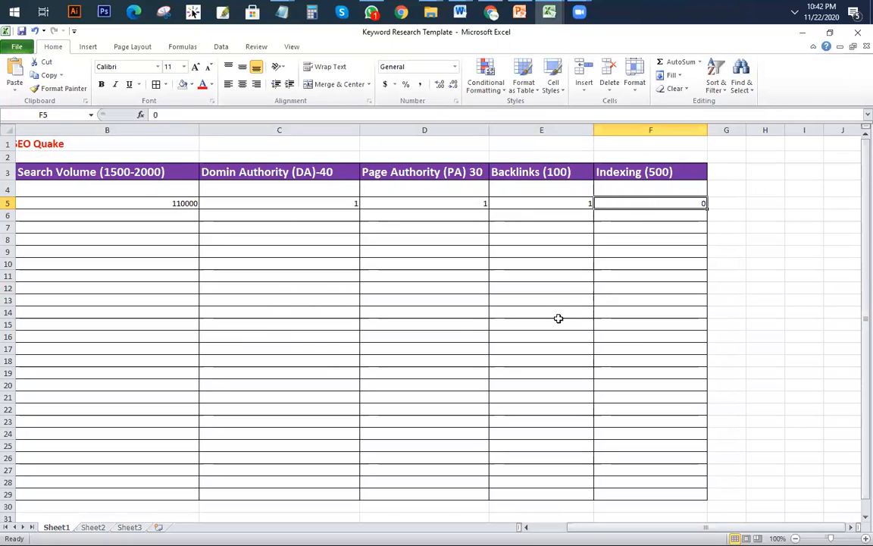
left_click_drag(656, 527, 485, 527)
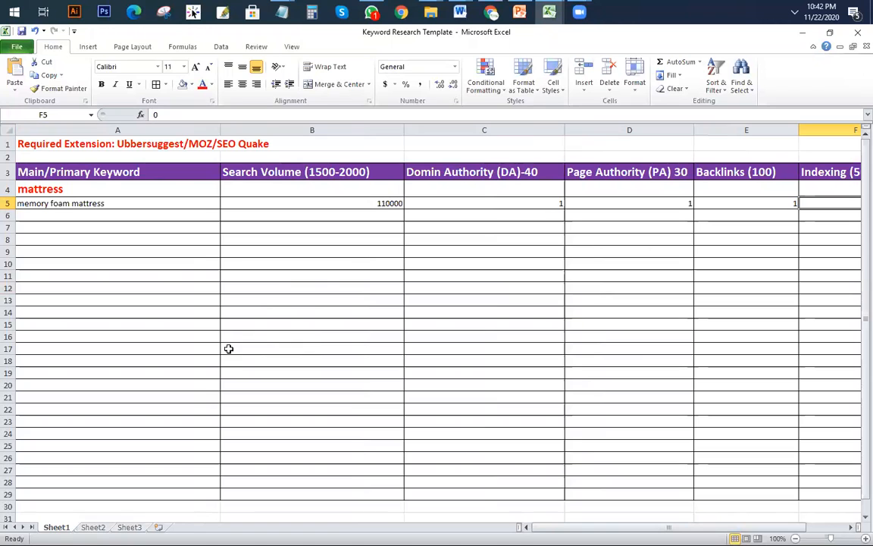
mouse_move(546, 16)
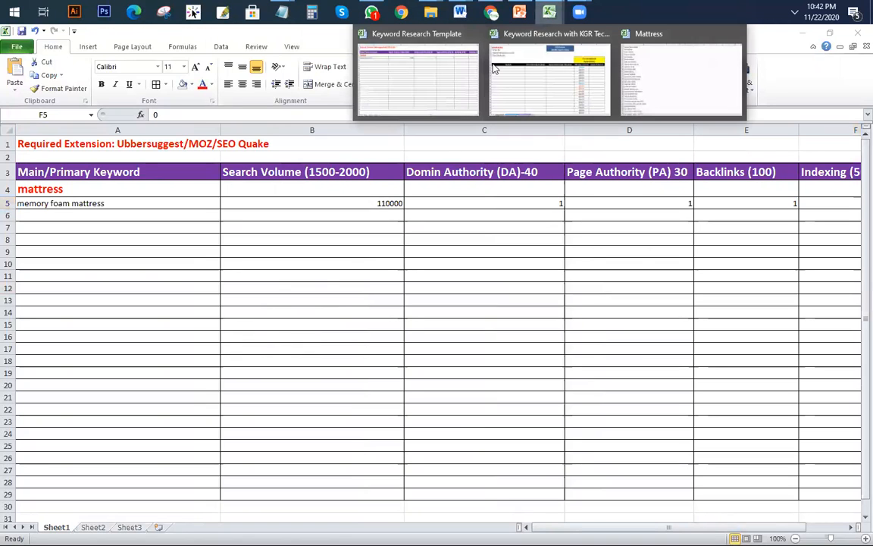
mouse_move(542, 103)
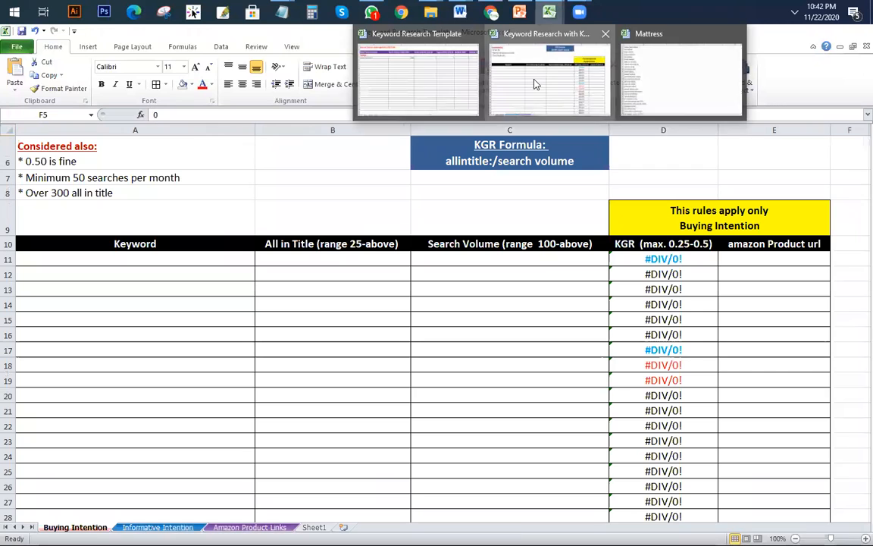
left_click(535, 82)
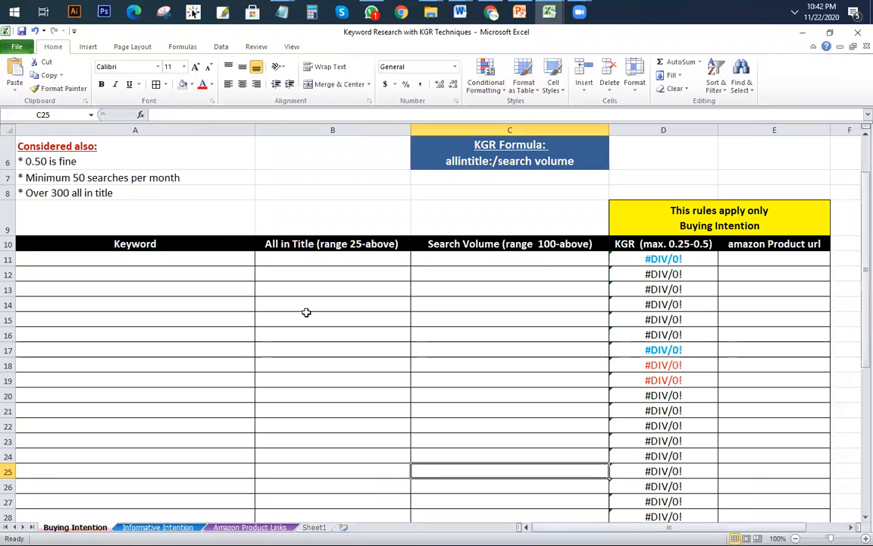
left_click(485, 319)
mouse_move(549, 12)
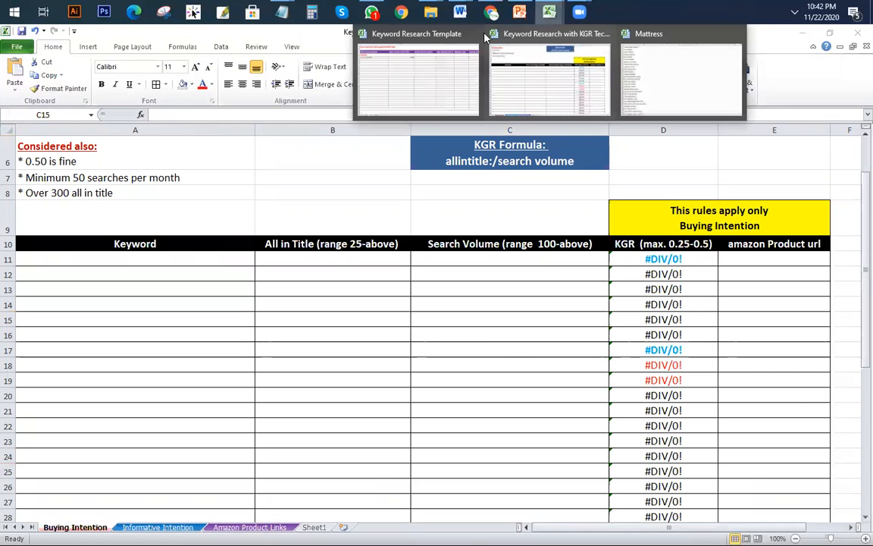
left_click(400, 78)
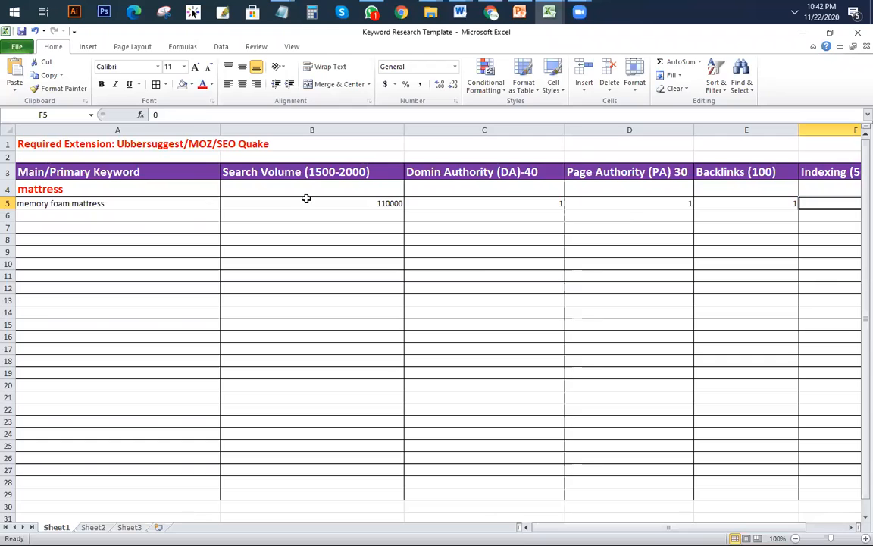
left_click(99, 203)
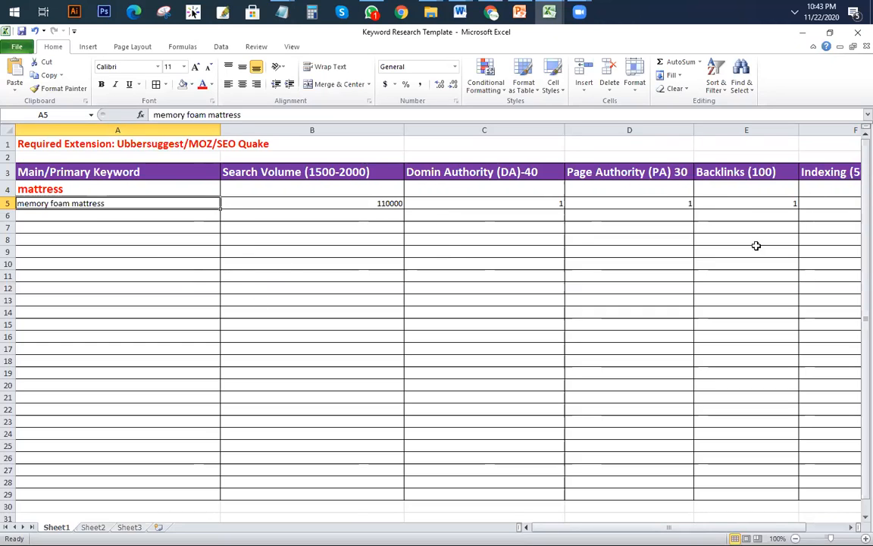
Step: Copy the memory foam mattress keyword and paste it into cell A11 of the KGR workbook
triple_click(276, 111)
key("ctrl+c")
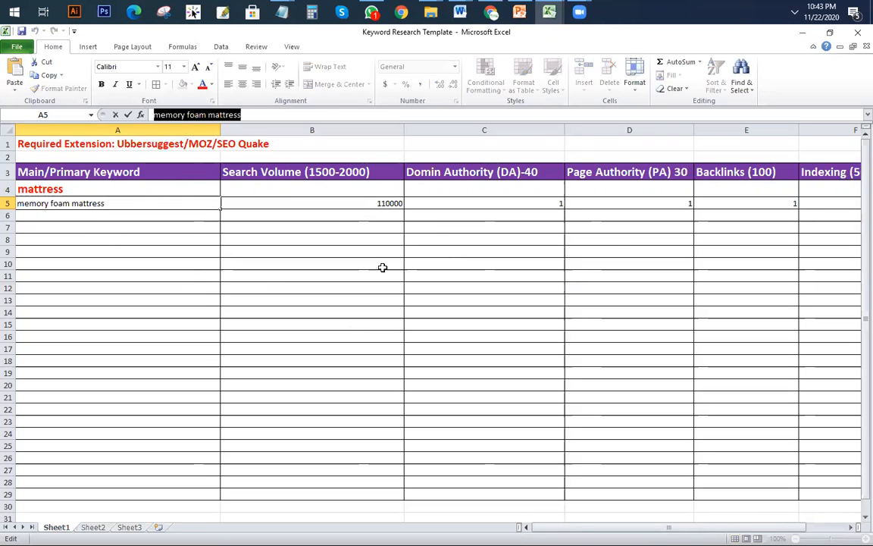
left_click(492, 12)
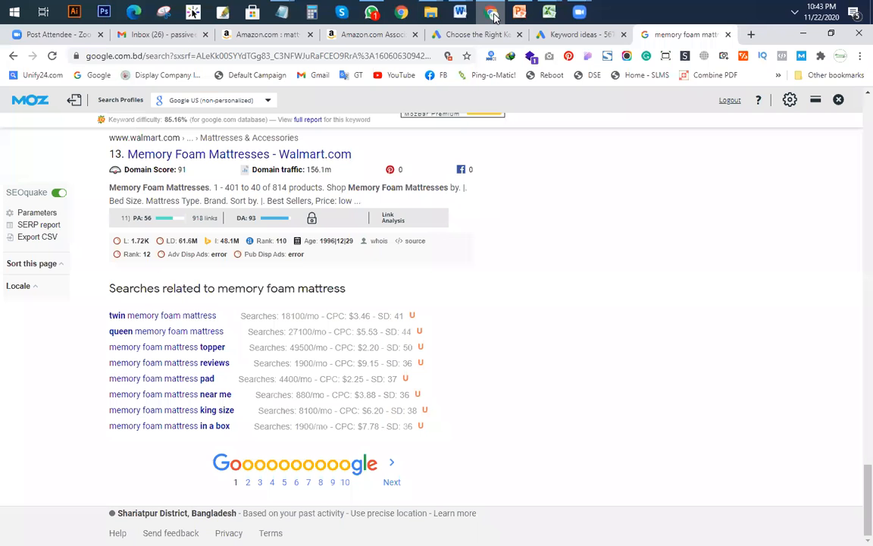
mouse_move(550, 12)
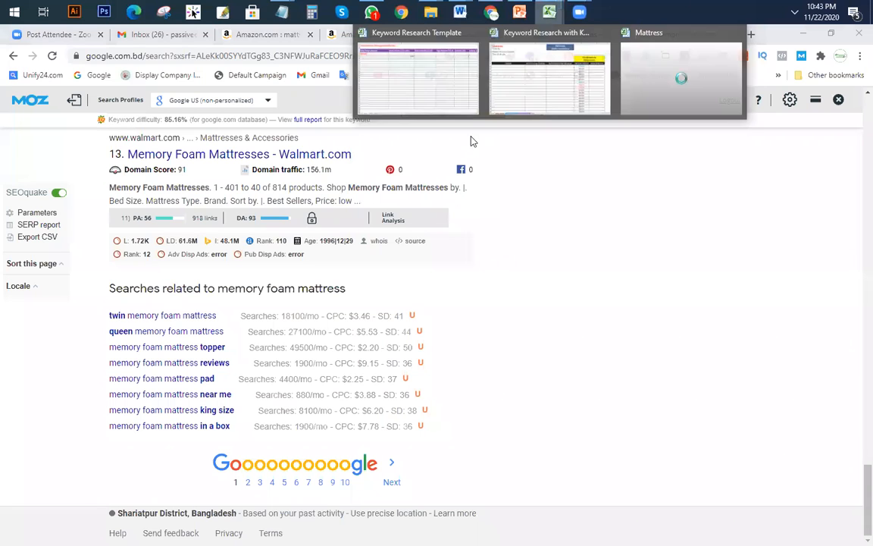
left_click(523, 103)
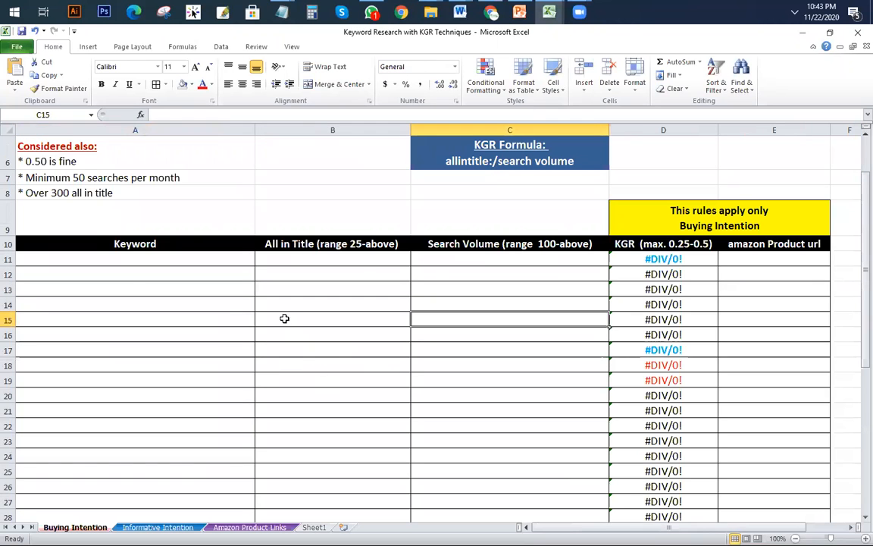
left_click(92, 260)
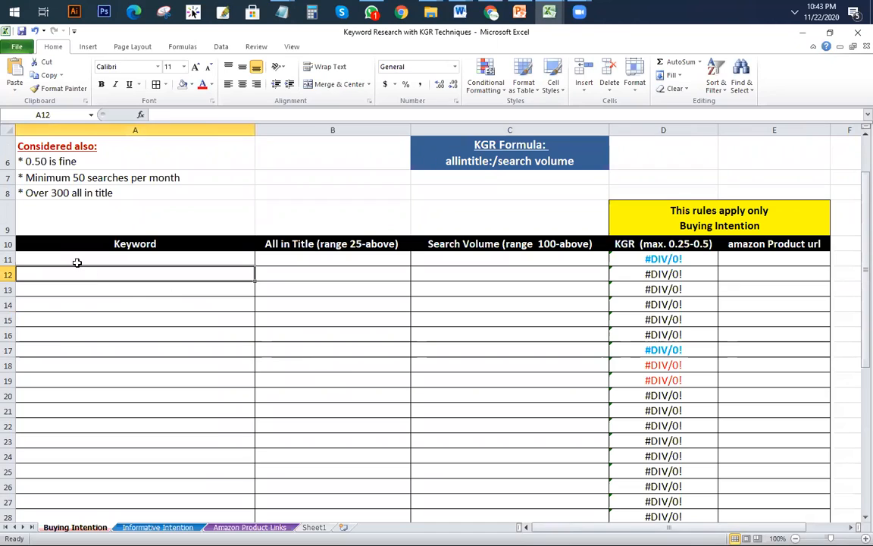
key("ctrl+v")
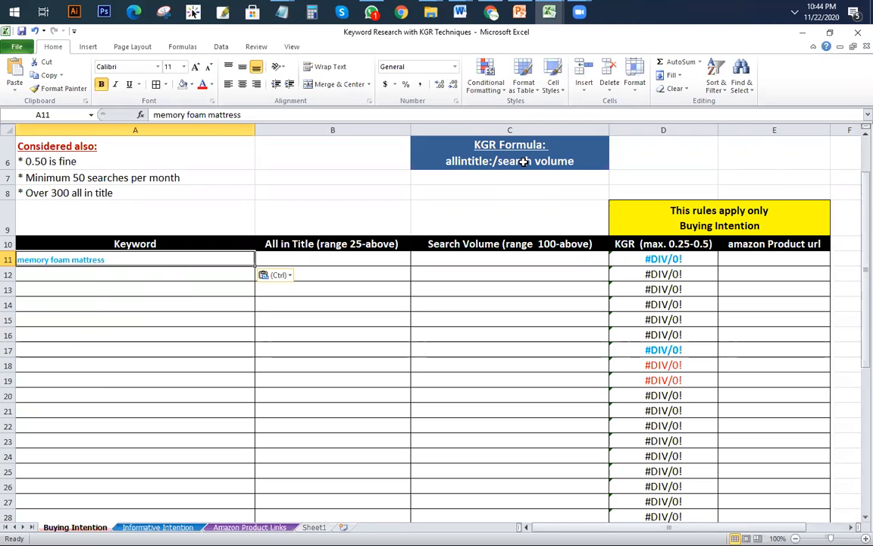
Step: Re-copy the memory foam mattress text from A11, then return to the Google results
left_click(558, 162)
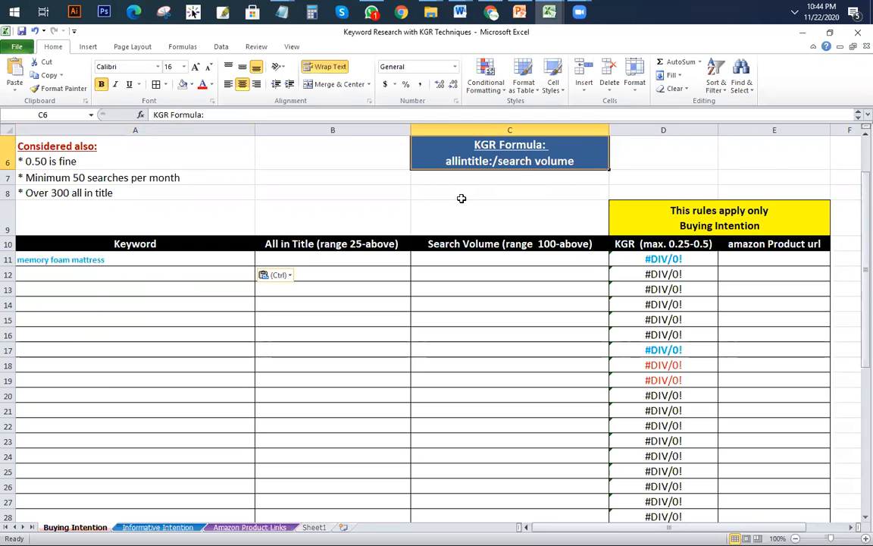
left_click(139, 261)
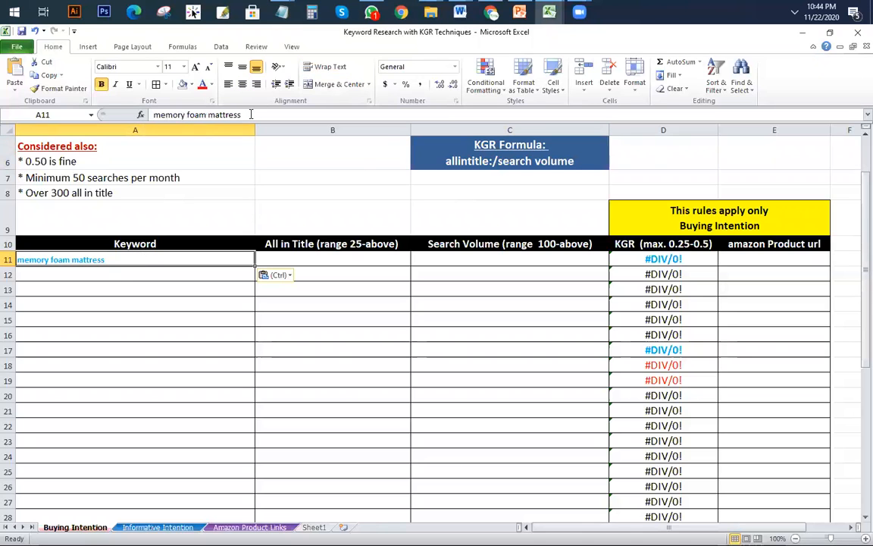
left_click_drag(251, 114, 19, 113)
key("ctrl+c")
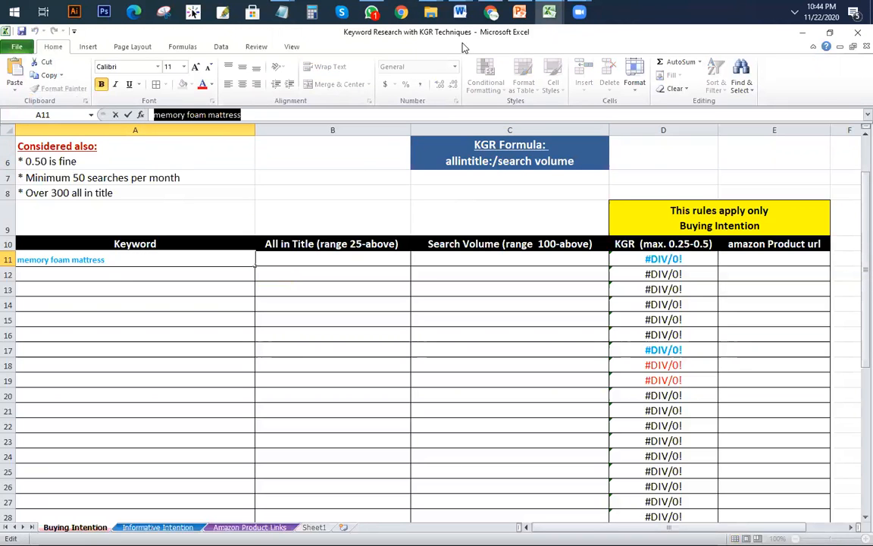
left_click(491, 11)
Step: Search Google for allintitle:memory foam mattress, returning about 496,000 results
scroll(240, 198, "up", 20)
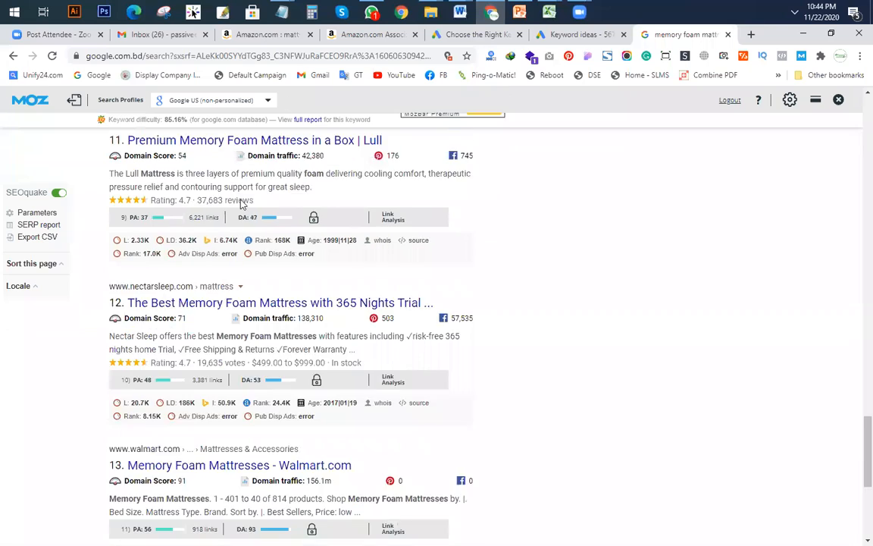
scroll(172, 295, "up", 10)
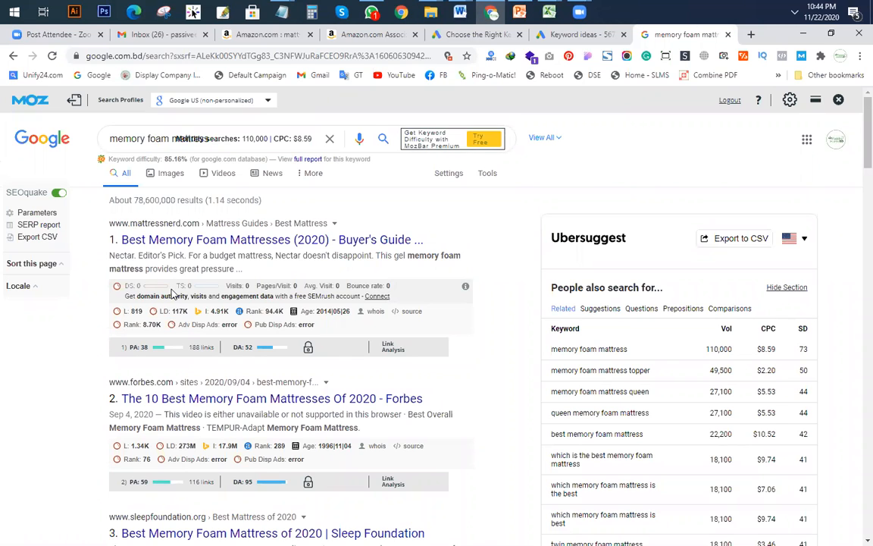
left_click(327, 142)
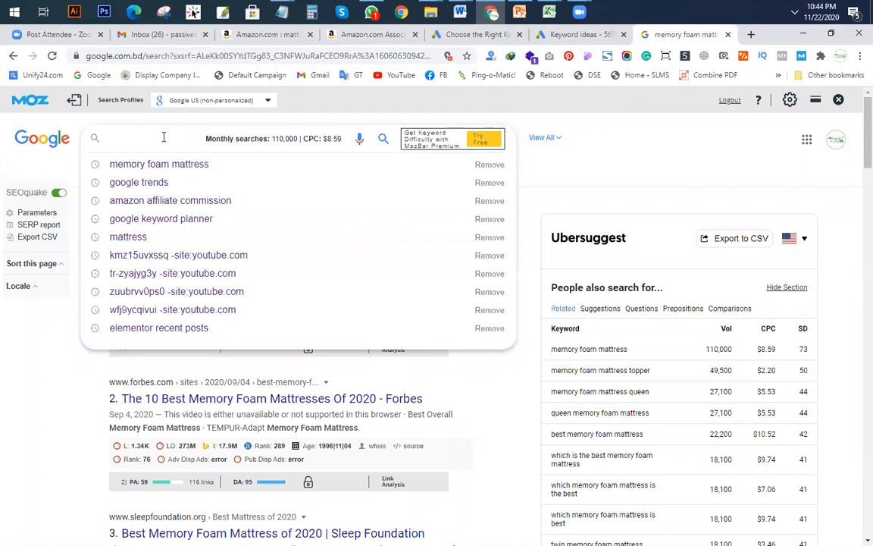
type("allintitle")
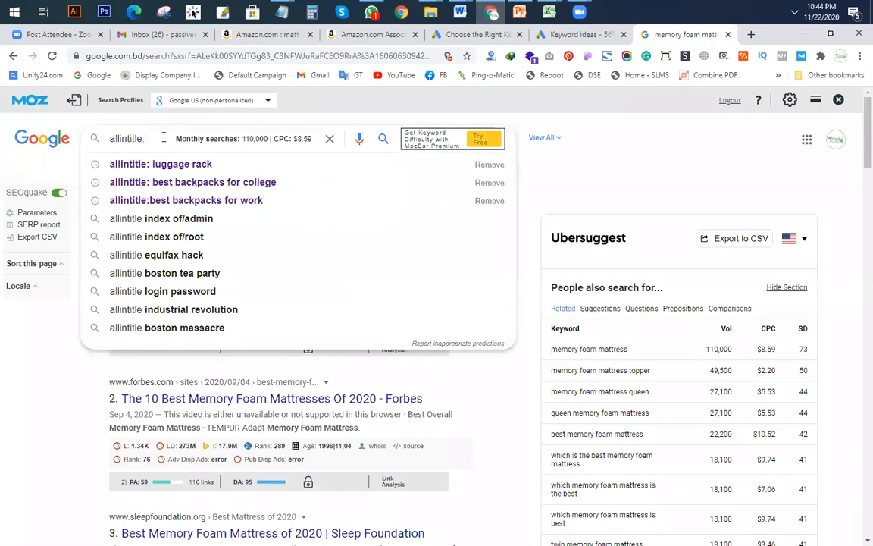
key("ctrl+v")
key("Return")
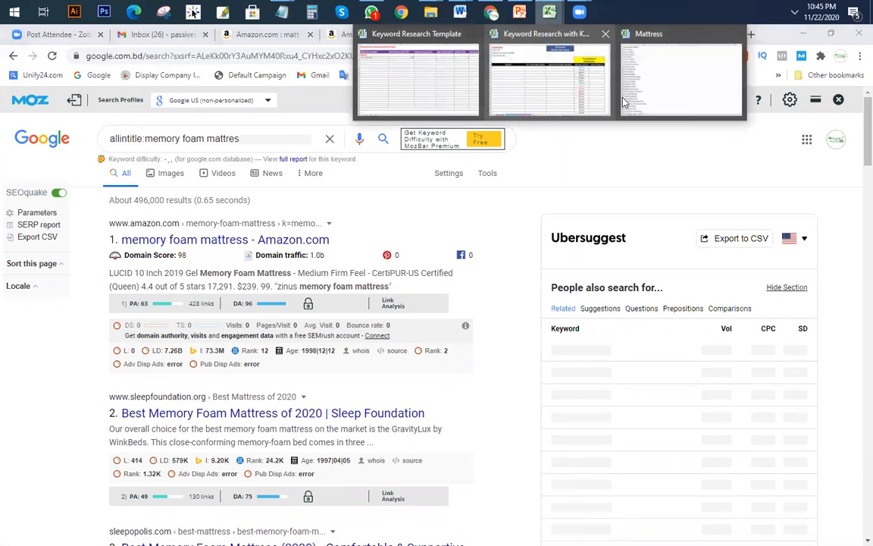
Step: Switch to the Mattress keyword list workbook in Excel
key("alt+Tab")
scroll(163, 236, "down", 1)
scroll(163, 235, "up", 1)
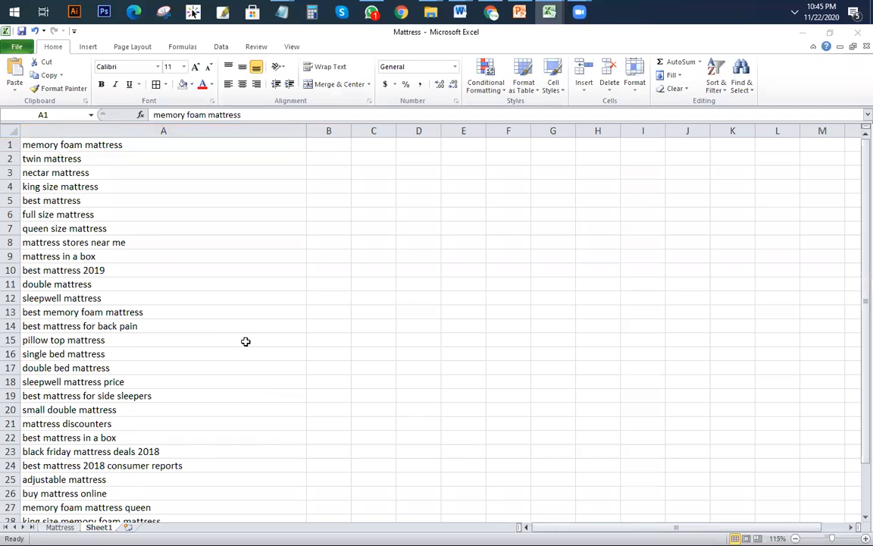
Step: Enter 110000 as the search volume in C11 of the KGR techniques workbook
mouse_move(549, 12)
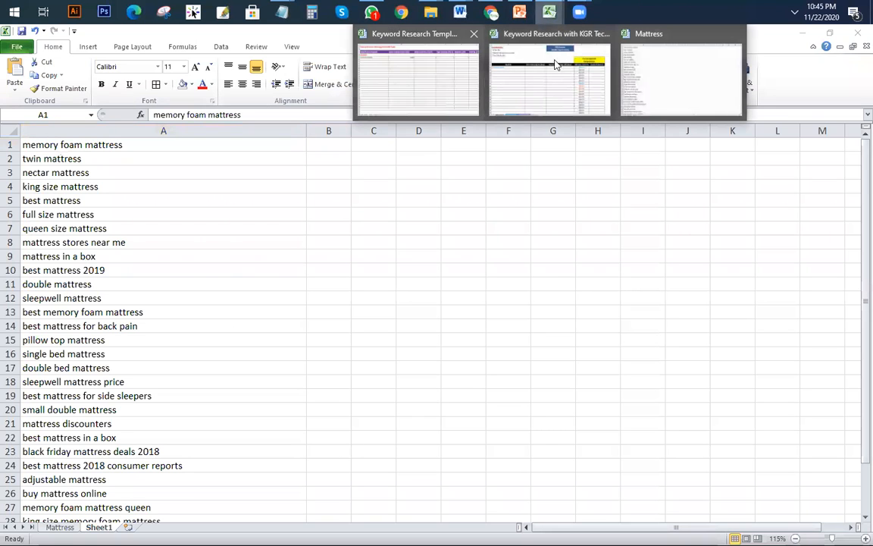
left_click(491, 12)
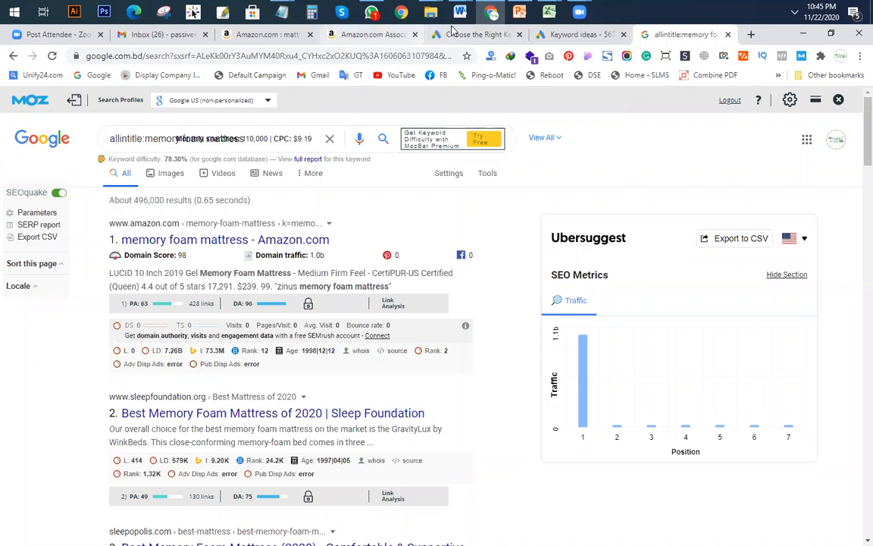
mouse_move(551, 12)
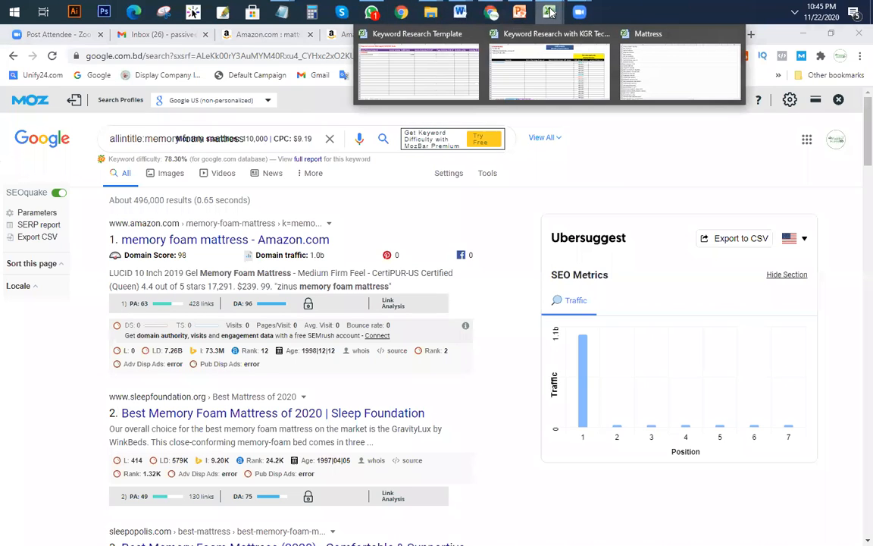
left_click(516, 82)
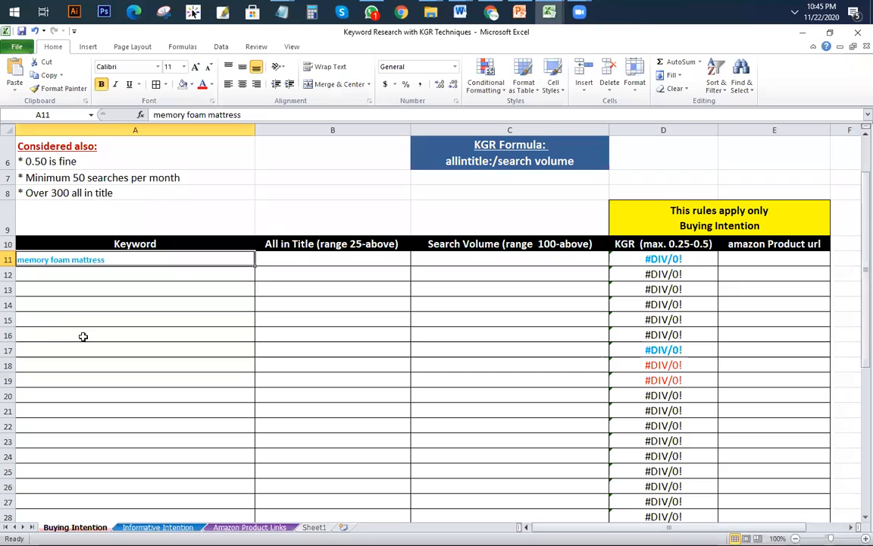
left_click(331, 258)
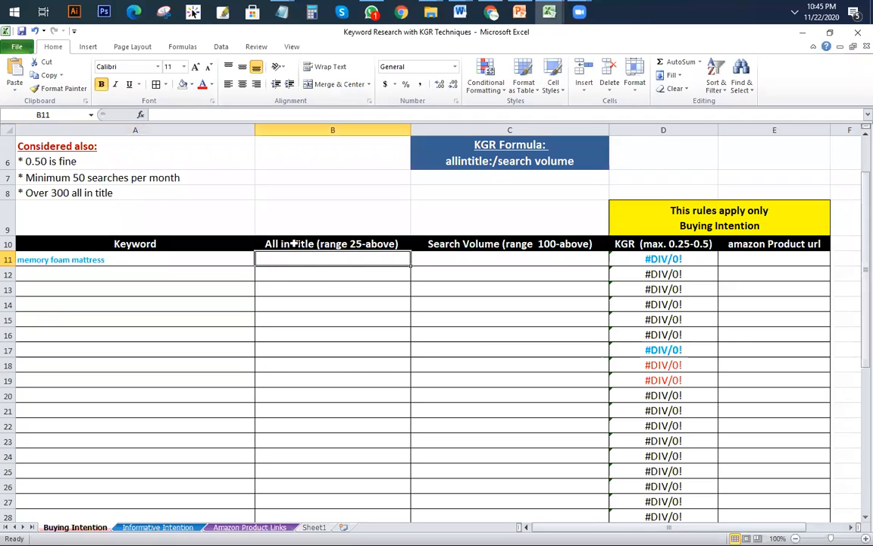
left_click(457, 262)
type("1")
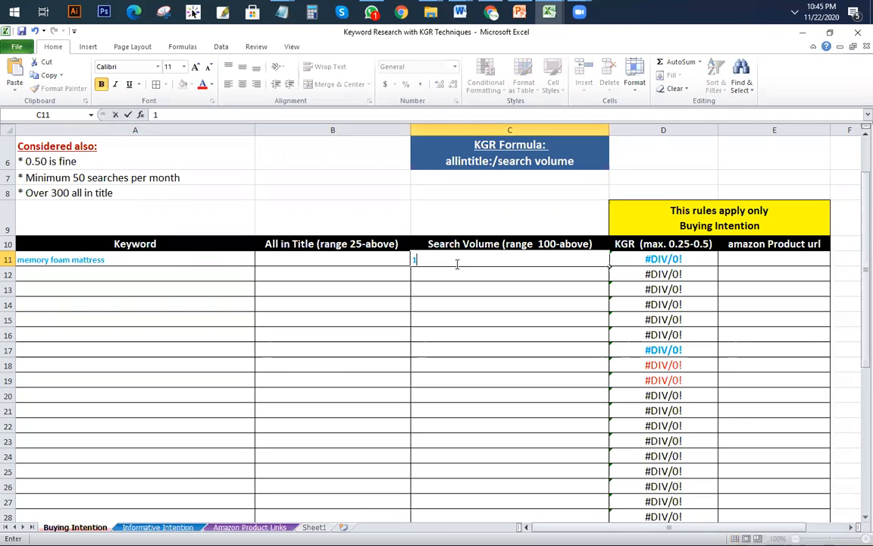
type("10000")
left_click(282, 260)
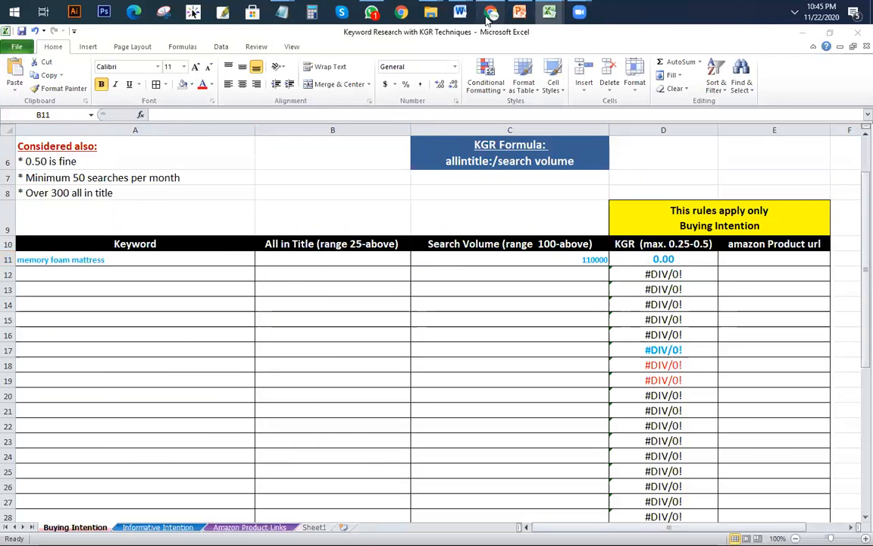
Step: Return to the allintitle results and highlight the 'About 496,000' results count
left_click(491, 12)
left_click_drag(110, 201, 163, 200)
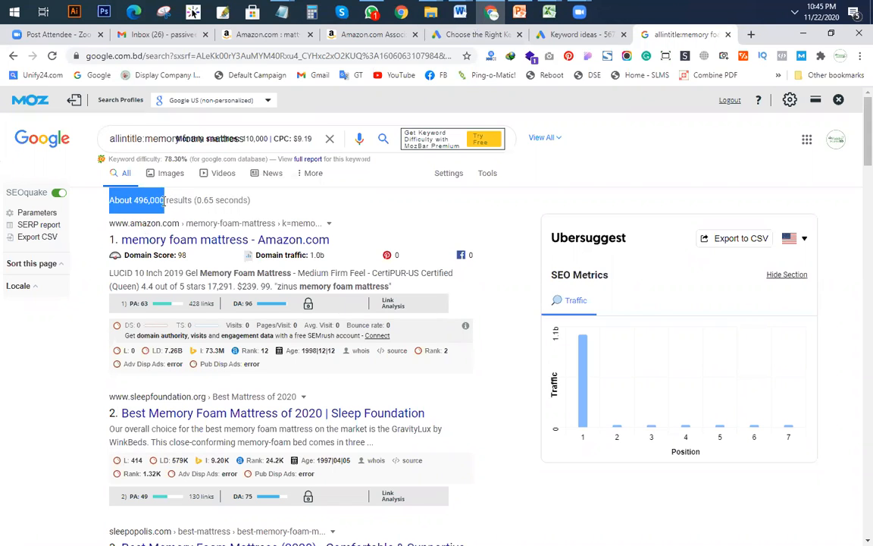
left_click(165, 213)
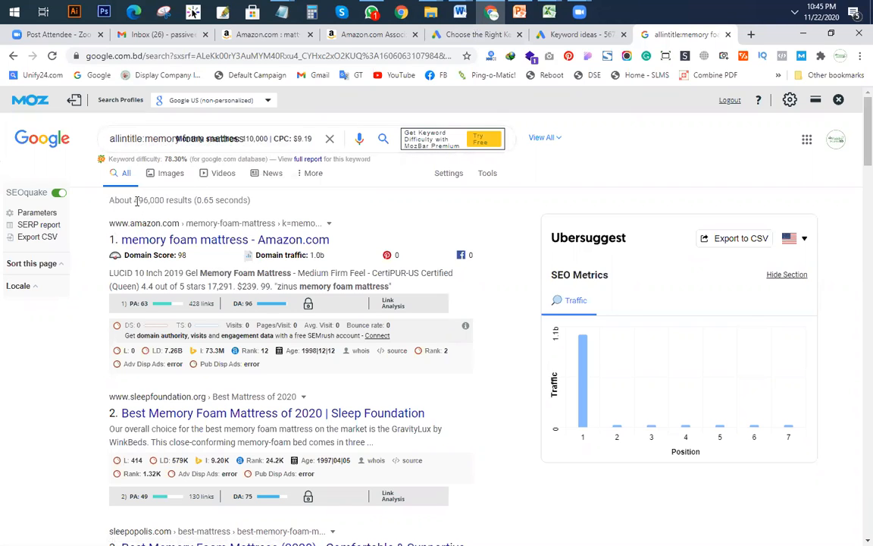
Step: Select the 496,000 allintitle count, then switch back to the KGR techniques workbook
left_click_drag(133, 200, 169, 201)
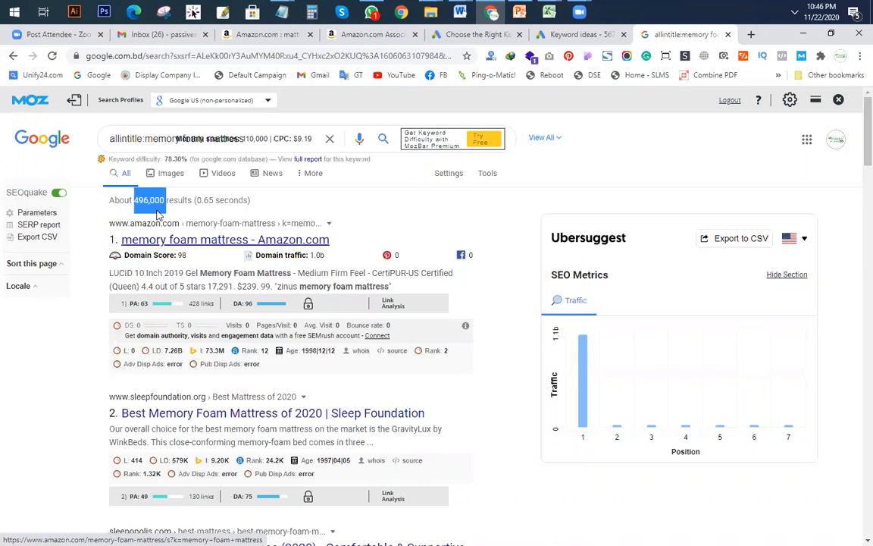
mouse_move(555, 10)
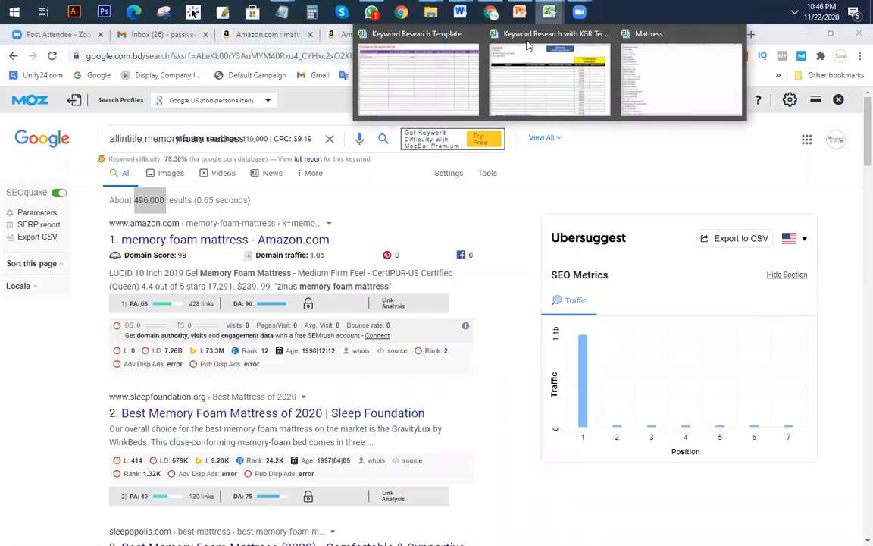
left_click(473, 78)
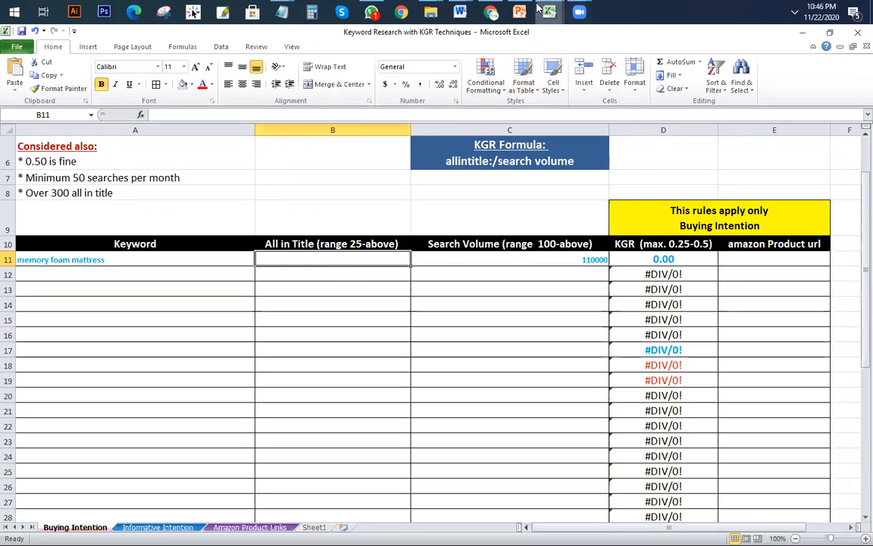
Step: Enter 496000 in B11 as the memory foam mattress allintitle count, giving a KGR of 4.51
type("496000")
left_click(290, 349)
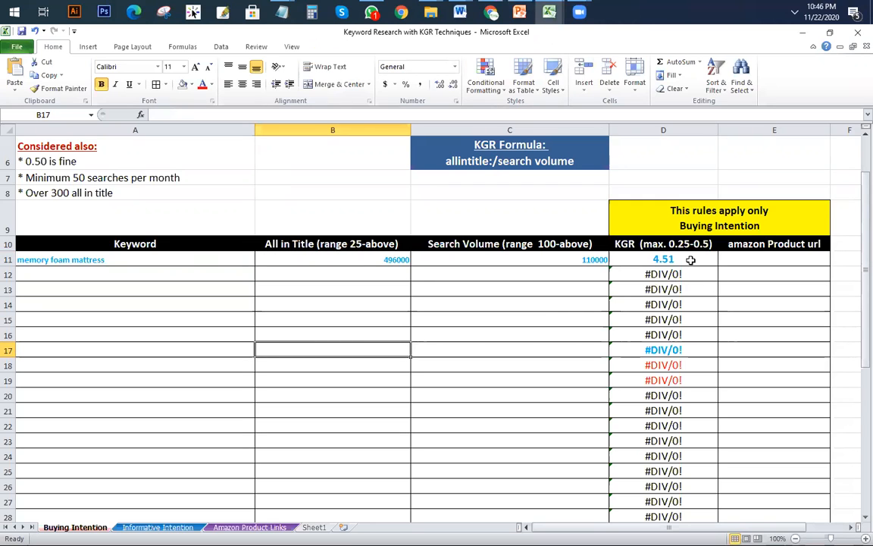
left_click(394, 379)
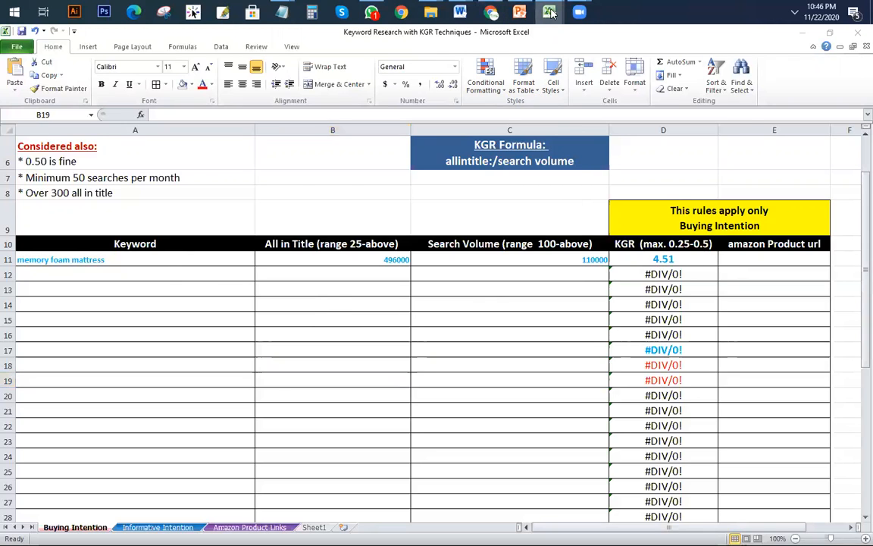
mouse_move(548, 13)
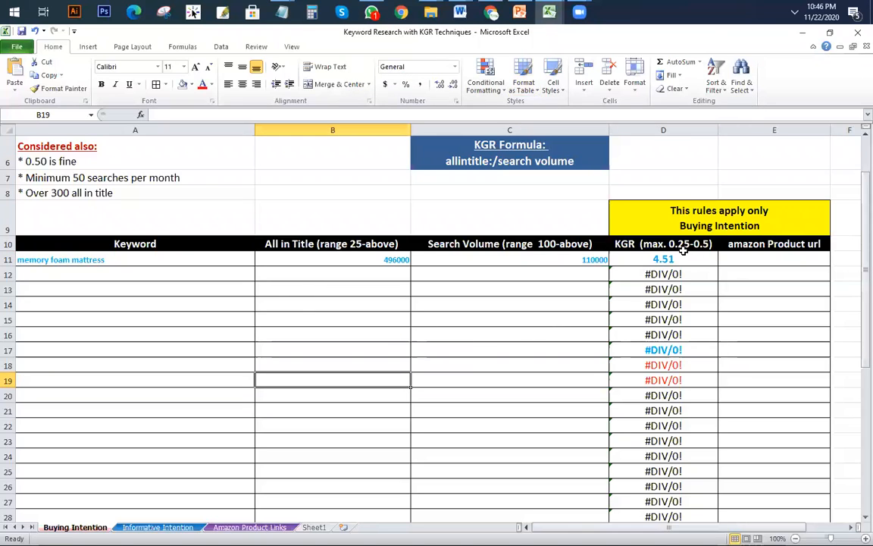
left_click(167, 256)
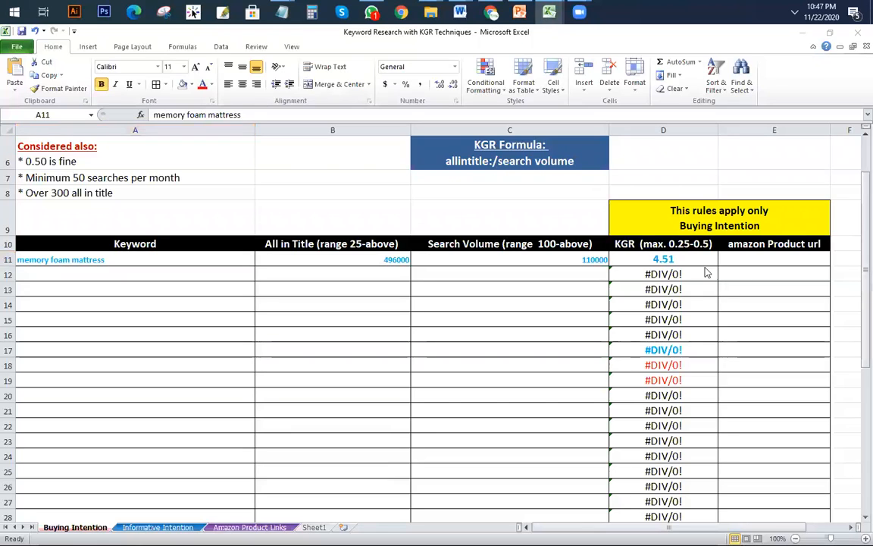
left_click(692, 260)
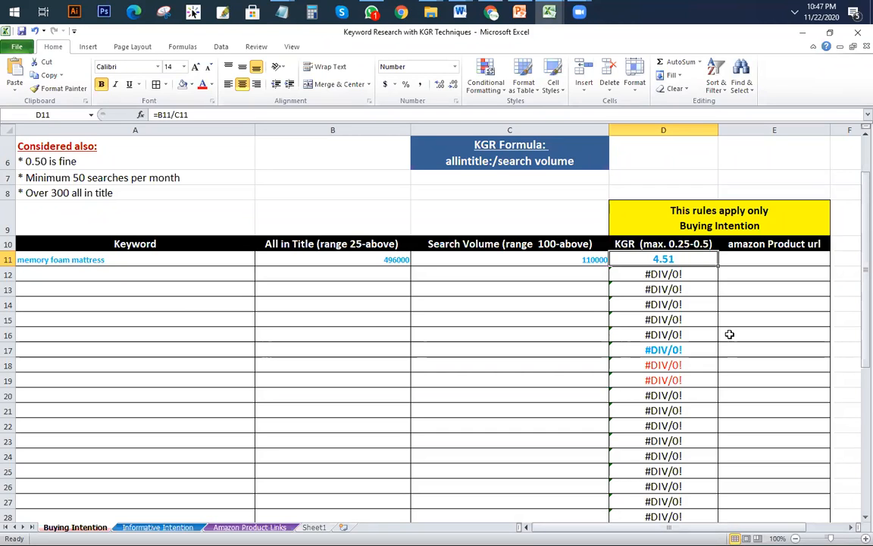
left_click(413, 305)
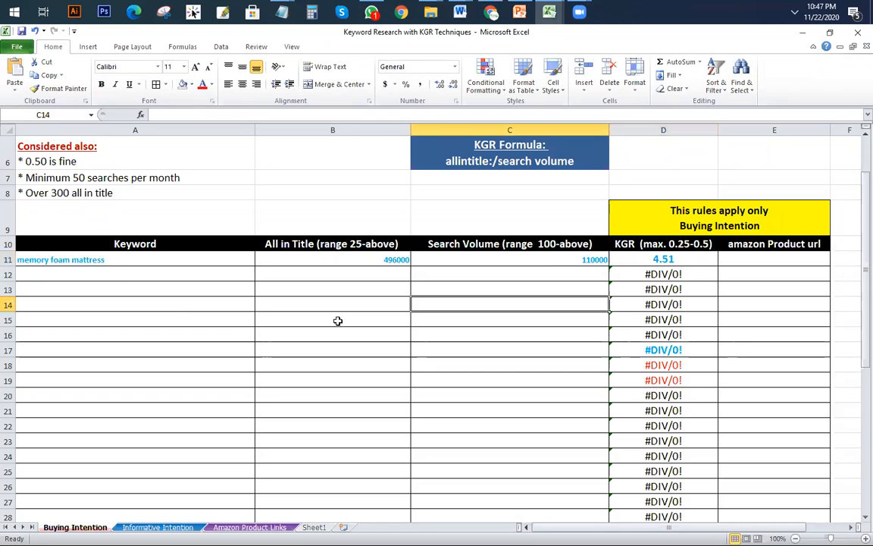
mouse_move(493, 13)
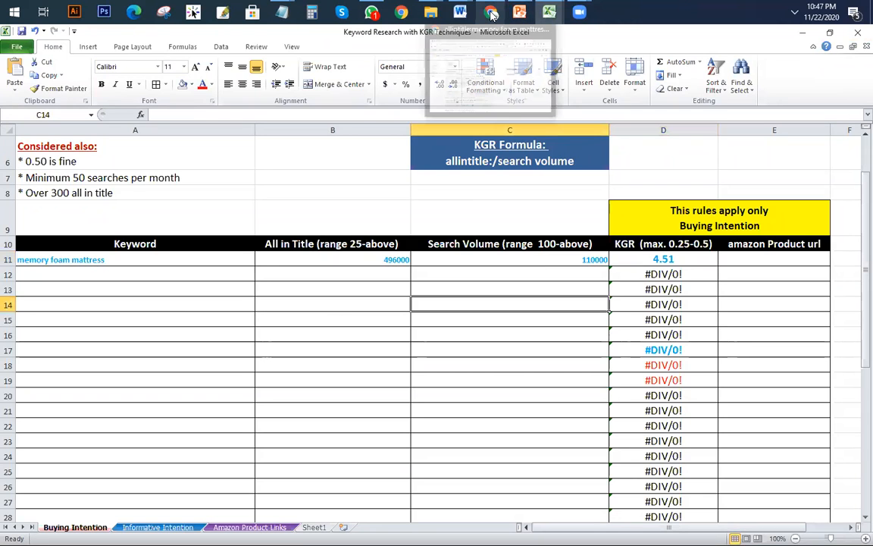
mouse_move(489, 73)
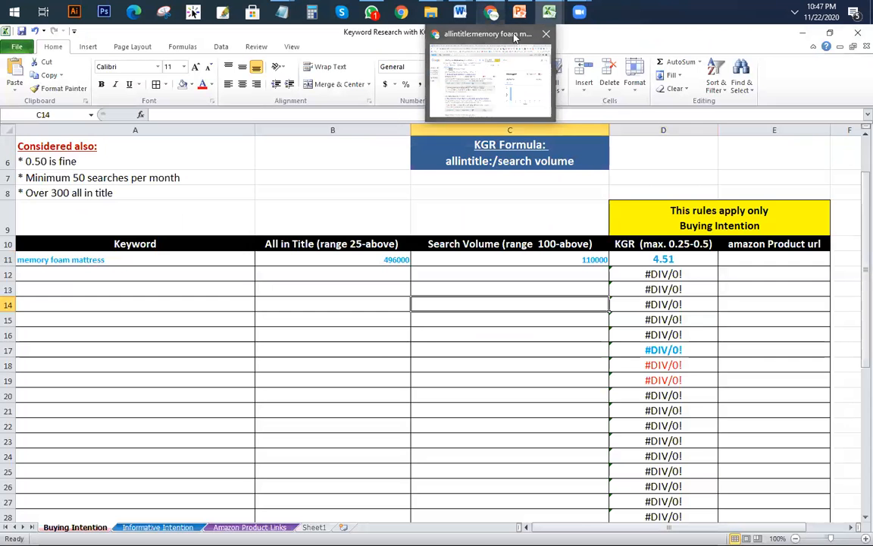
Step: Copy 'best memory foam mattress' from cell A13 of the Mattress workbook and return to Chrome
mouse_move(551, 15)
left_click(679, 72)
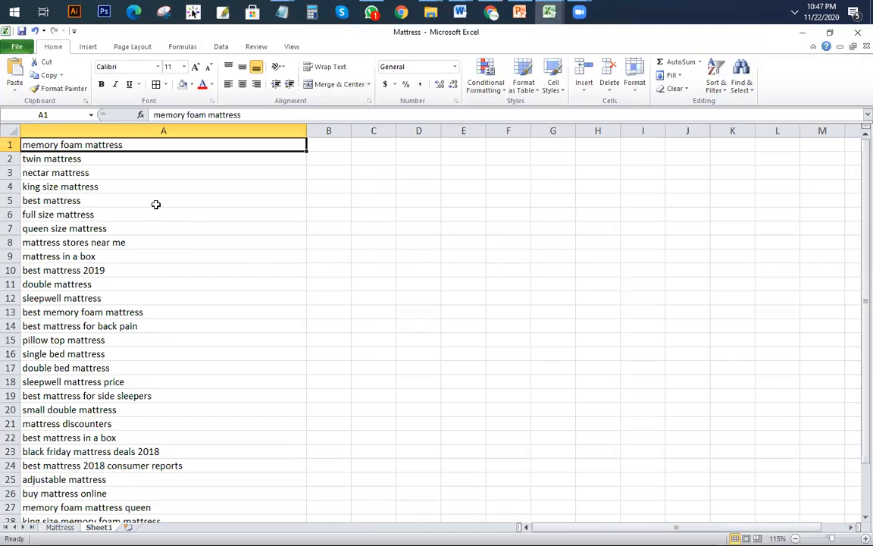
scroll(171, 233, "down", 3)
left_click(115, 186)
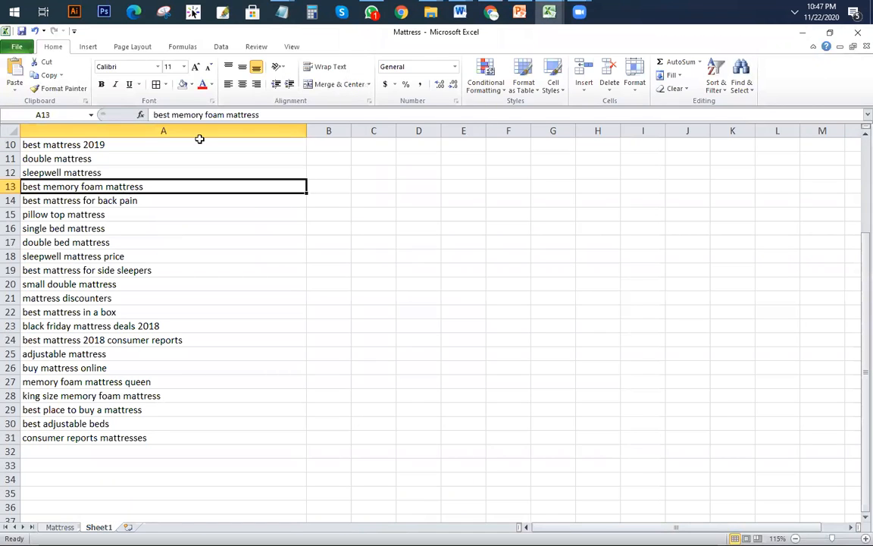
left_click_drag(265, 115, 36, 112)
key("ctrl+c")
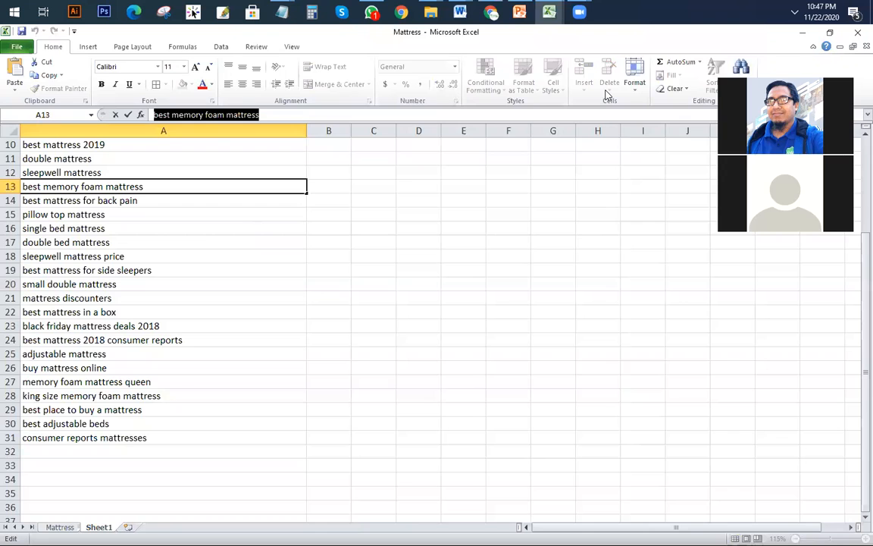
left_click(492, 12)
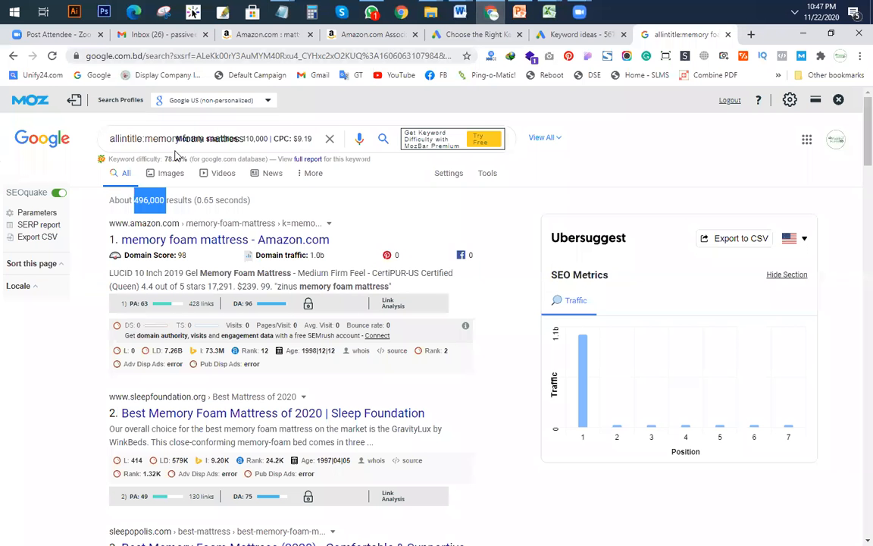
Step: Run a Google search for allintitle:best memory foam mattress
left_click(329, 138)
type("a")
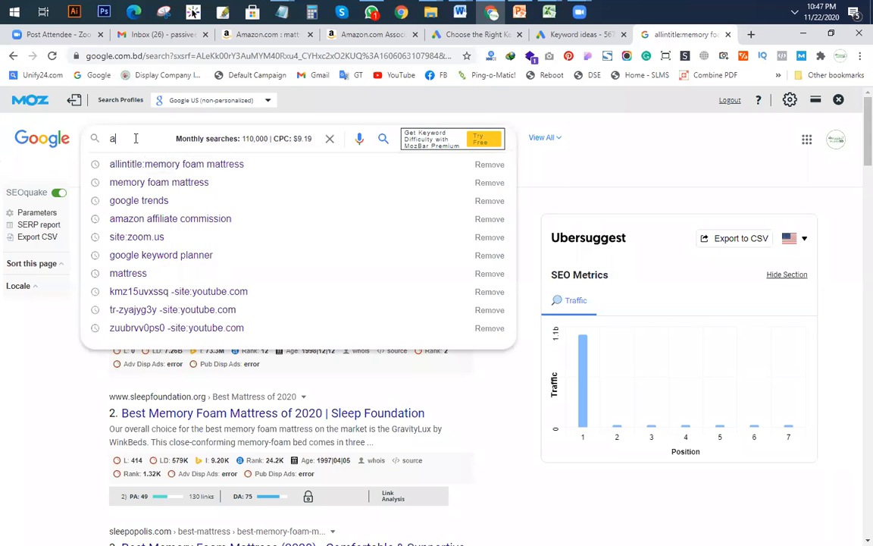
type("llintitle:")
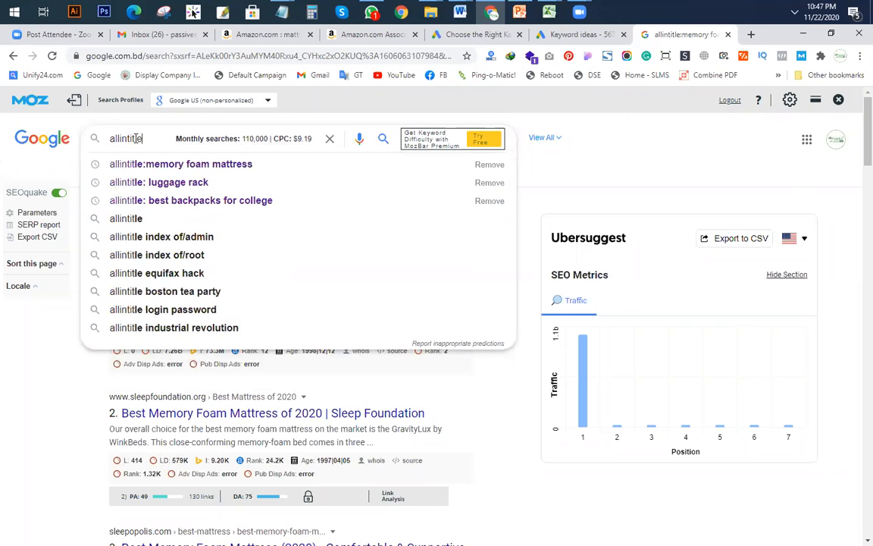
key("ctrl+v")
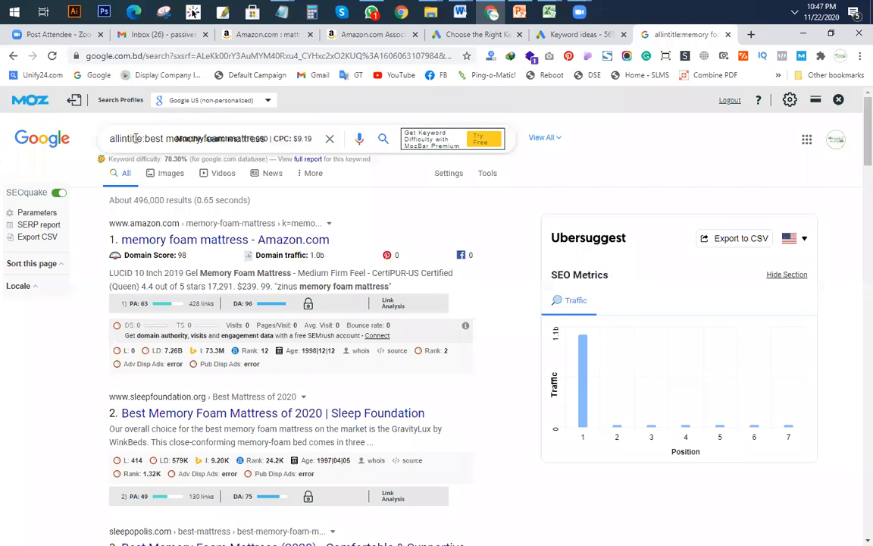
key("Return")
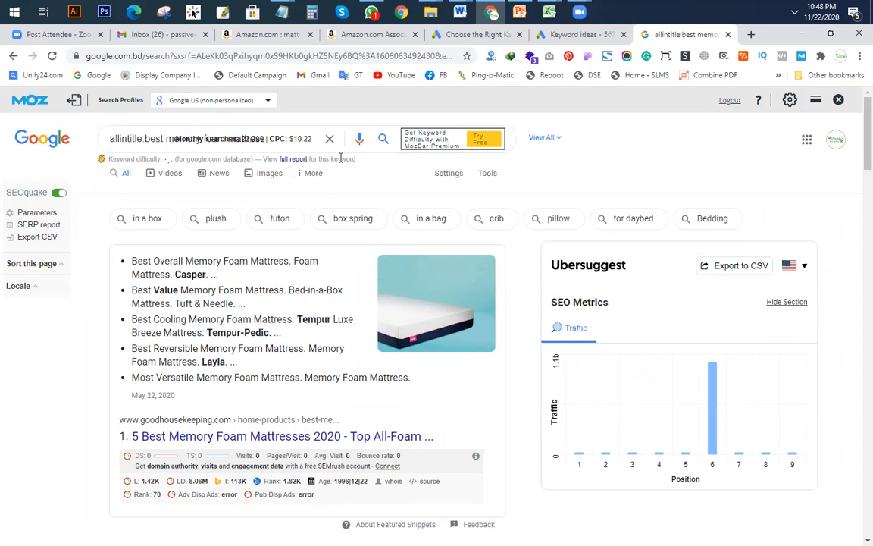
key("ctrl+minus")
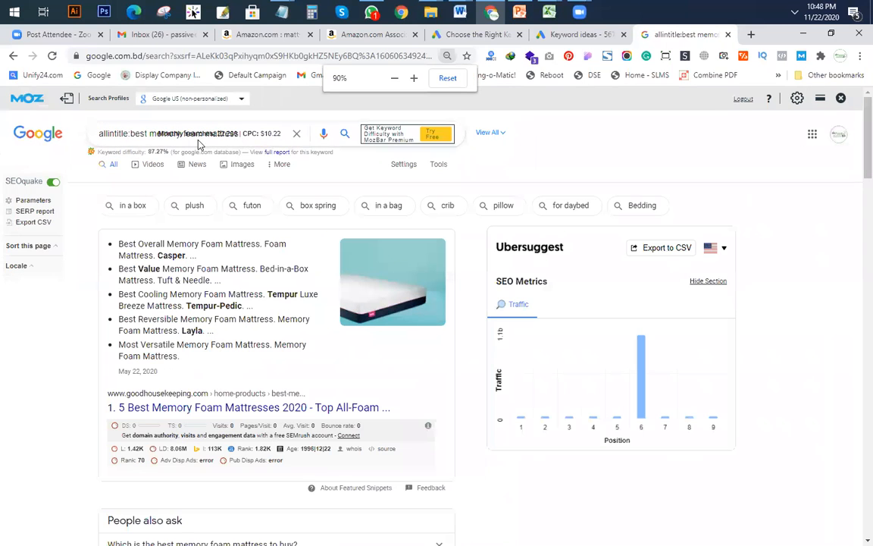
key("ctrl+equal")
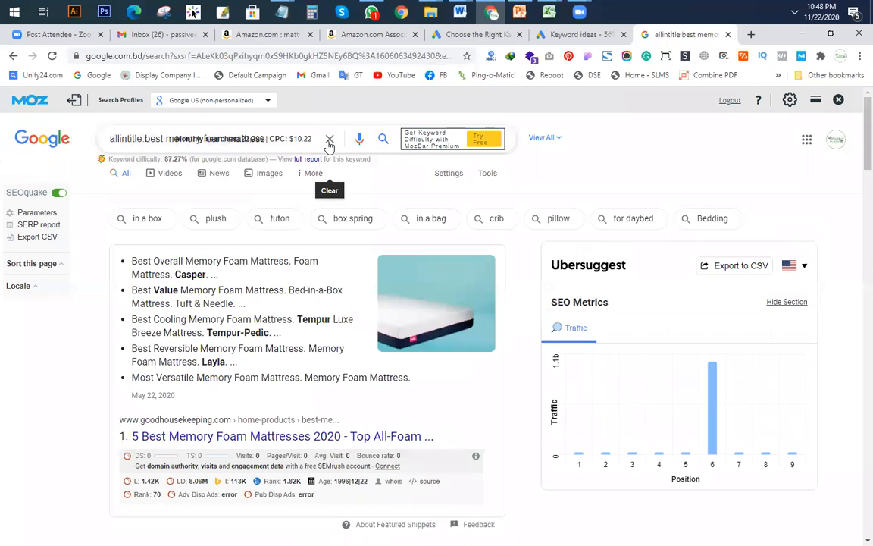
left_click(329, 140)
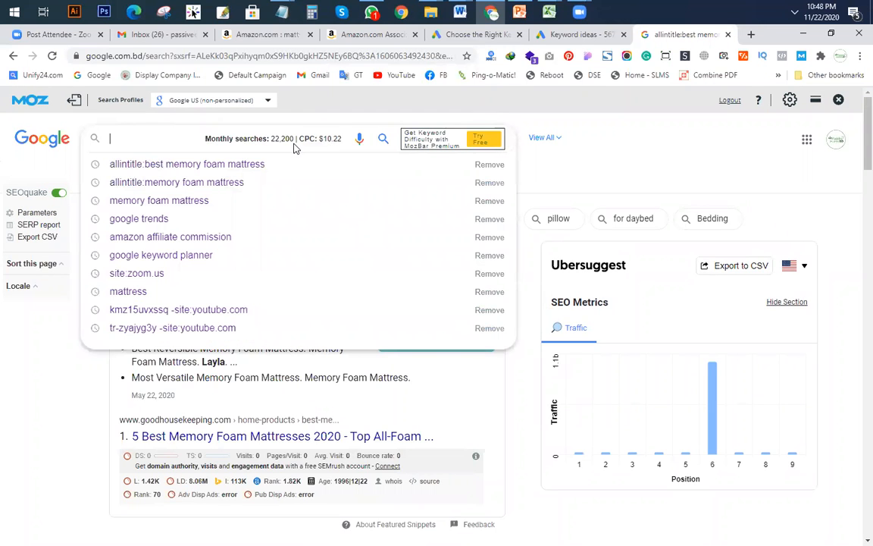
left_click(595, 165)
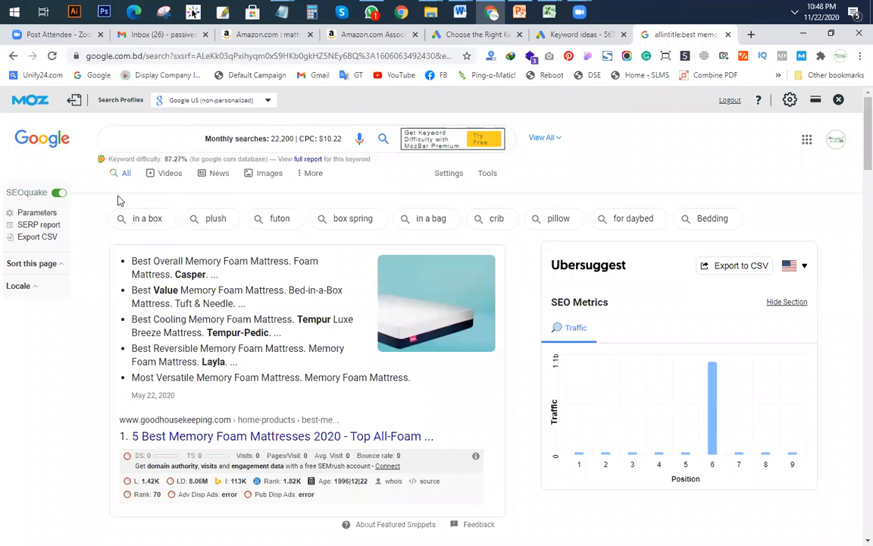
Step: Read the 27,200 result count on page 2 and switch to the KGR workbook
scroll(249, 269, "down", 10)
scroll(249, 270, "down", 12)
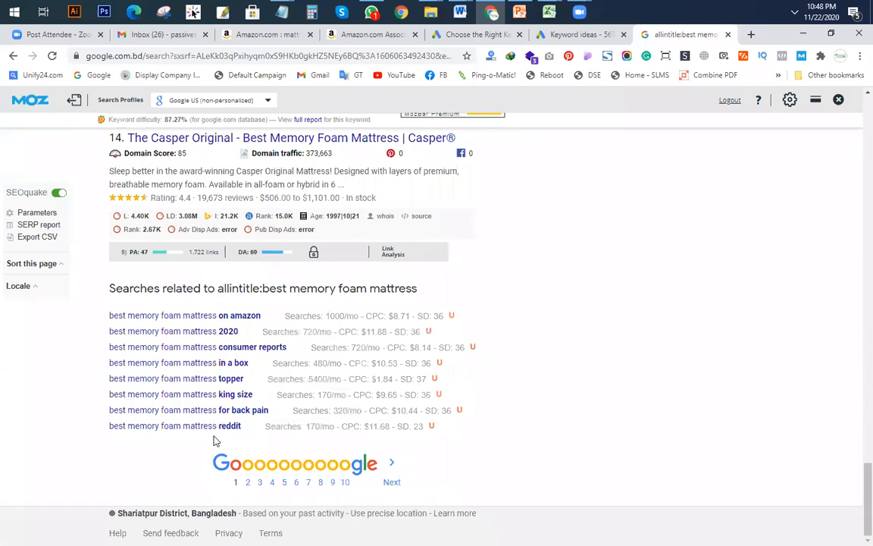
left_click(249, 488)
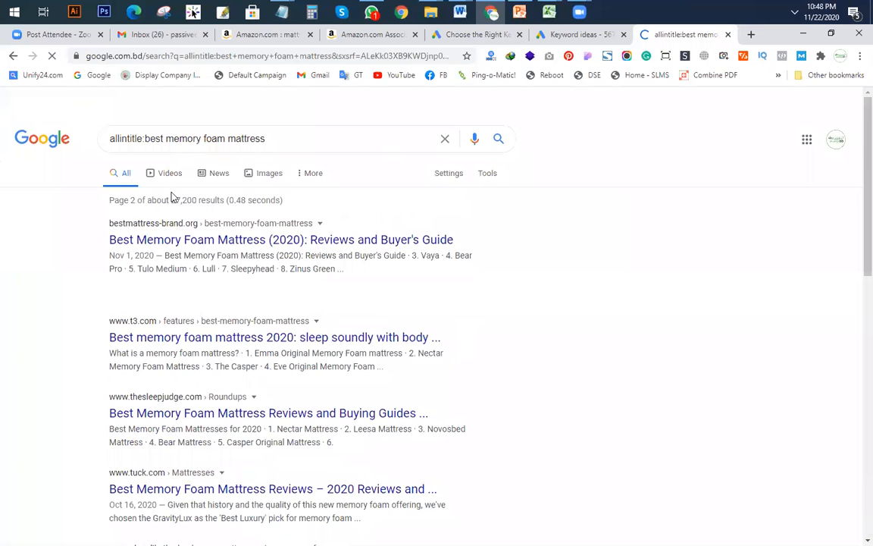
double_click(182, 200)
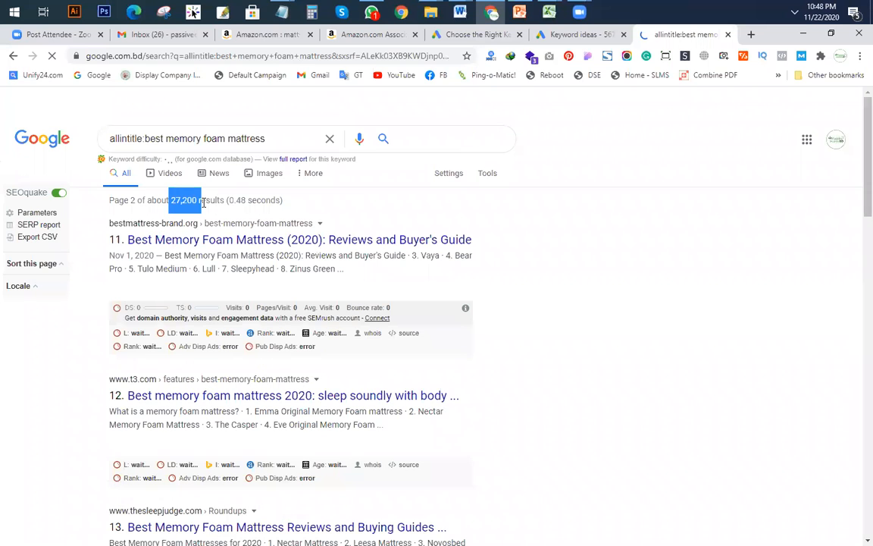
left_click(550, 13)
left_click(530, 89)
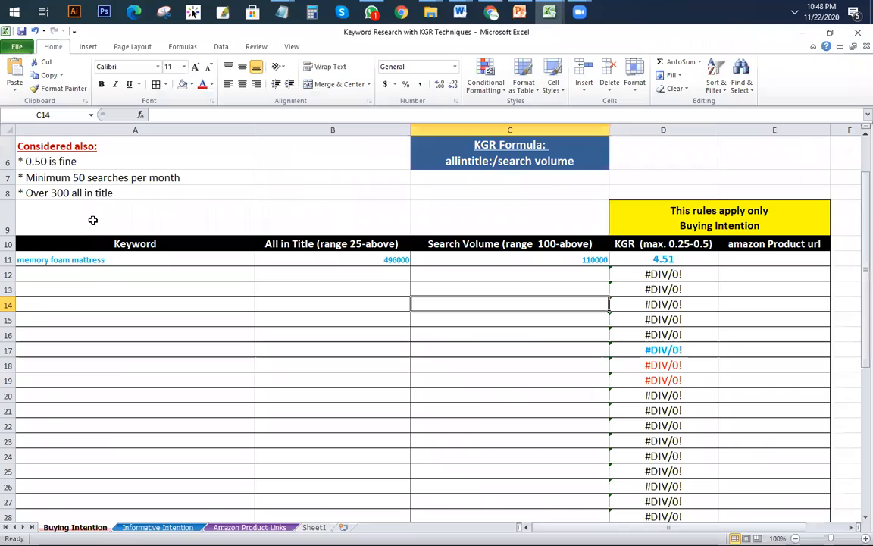
Step: Paste 'best memory foam mattress' into A12 and enter 22200 searches in C12
left_click(87, 272)
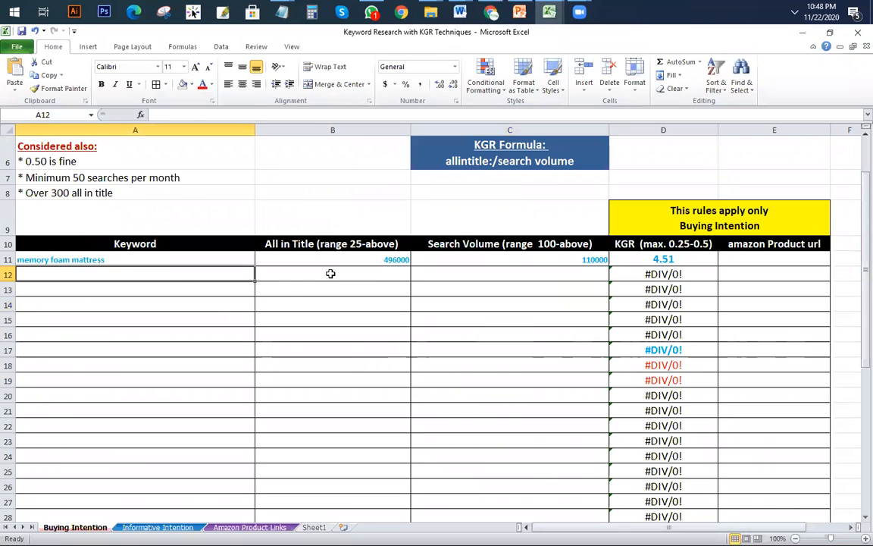
key("ctrl+v")
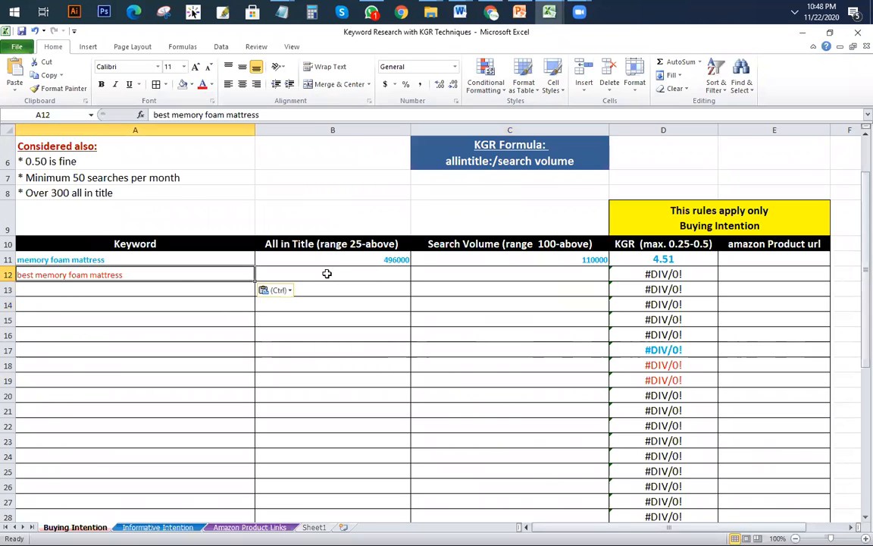
left_click(474, 277)
type("22200")
left_click(363, 274)
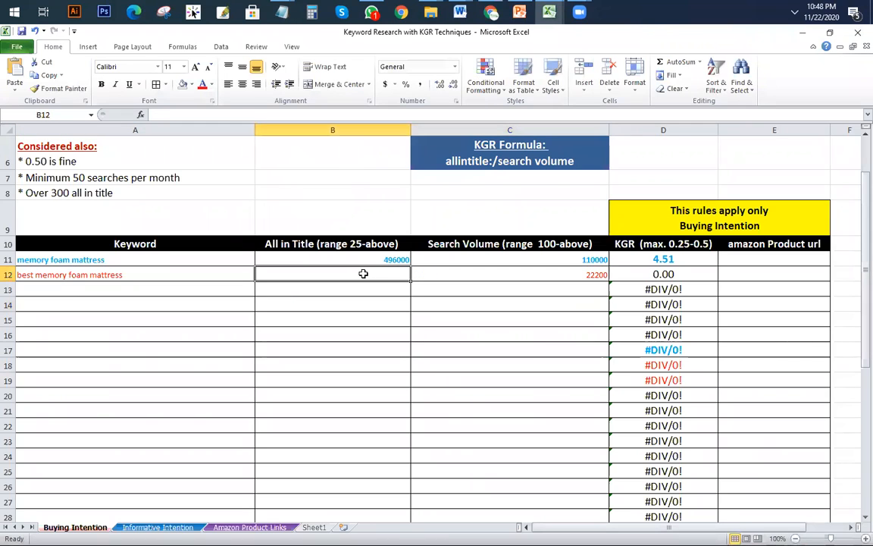
Step: Enter 27200 as the allintitle count in B12 so the KGR shows 1.23
left_click(489, 15)
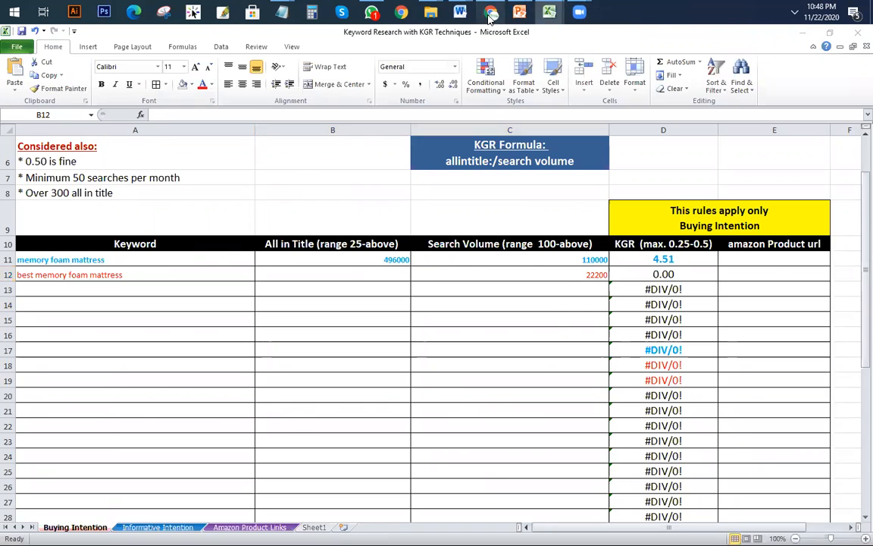
left_click(549, 12)
left_click(531, 76)
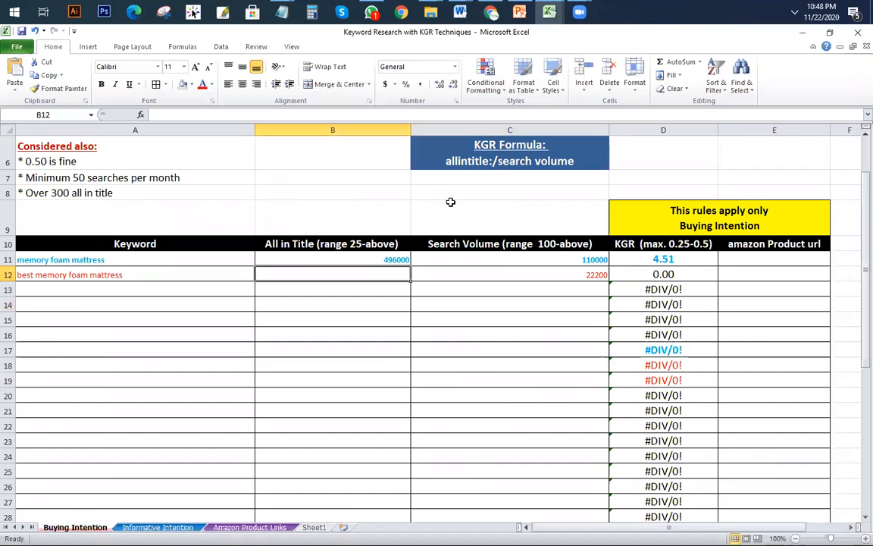
type("27200")
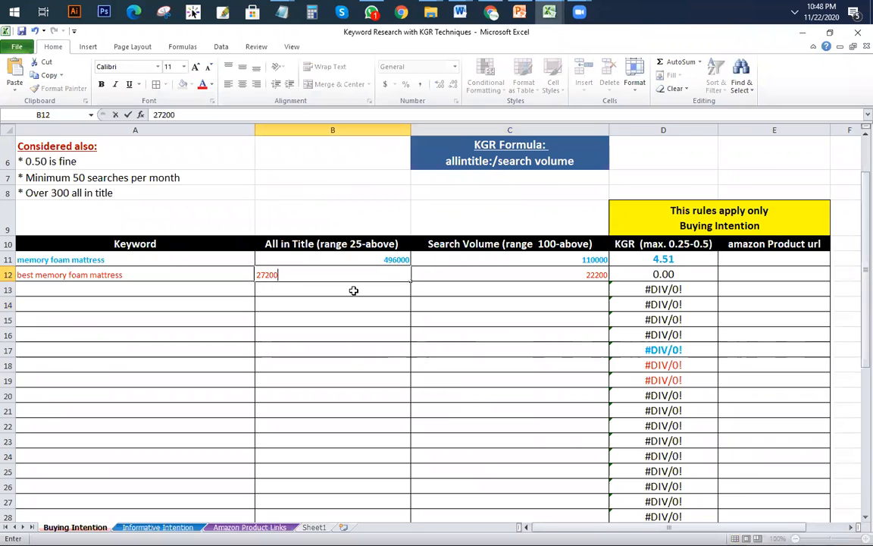
left_click(394, 364)
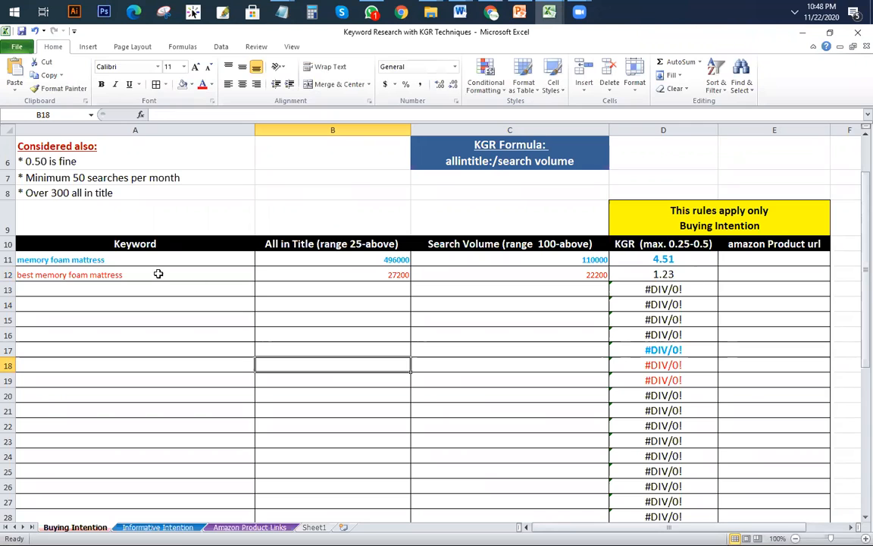
left_click(126, 278)
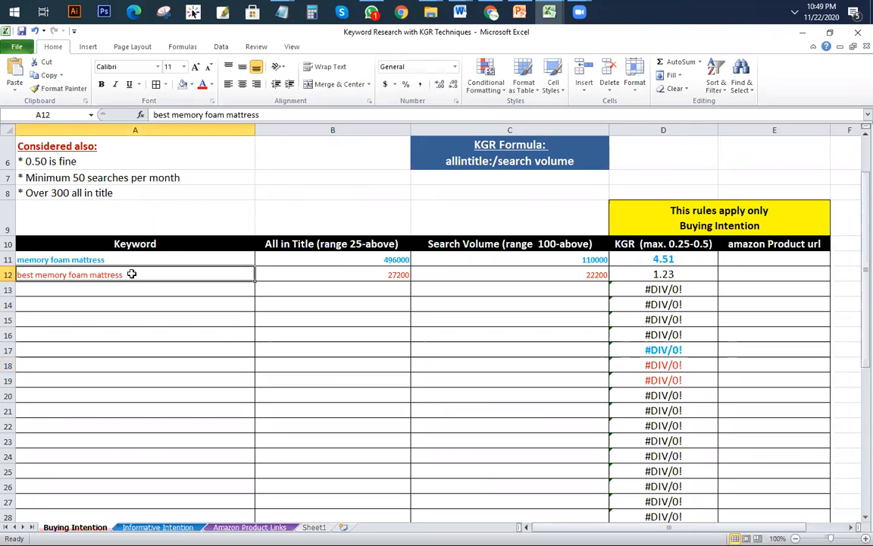
mouse_move(549, 16)
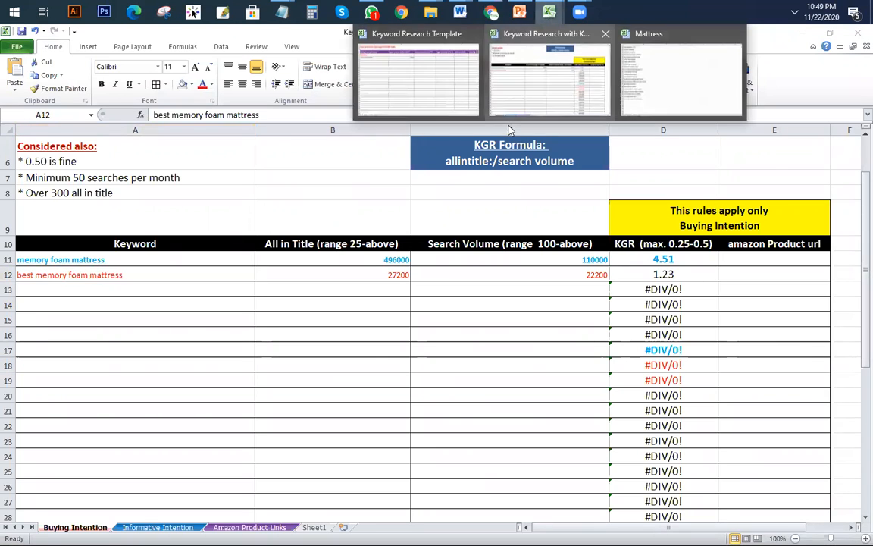
left_click(666, 75)
Step: Change the row 24 keyword from 'best mattress 2018 consumer reports' to 2020
scroll(248, 356, "down", 1)
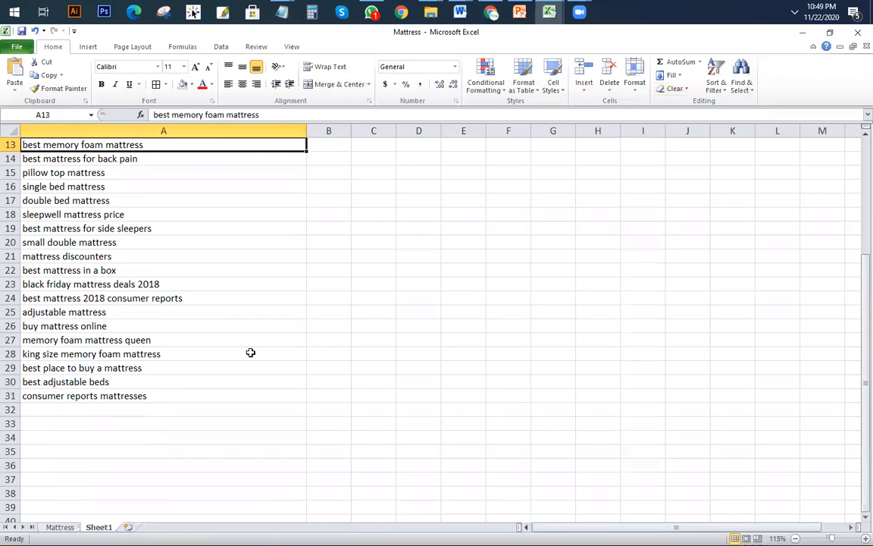
left_click(133, 298)
double_click(94, 298)
left_click_drag(94, 298, 105, 298)
type("20")
left_click(246, 394)
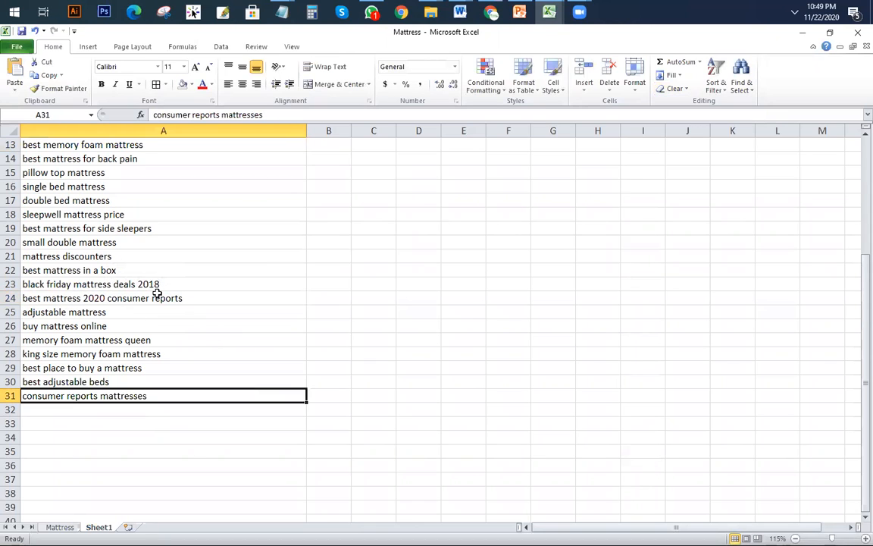
left_click(198, 298)
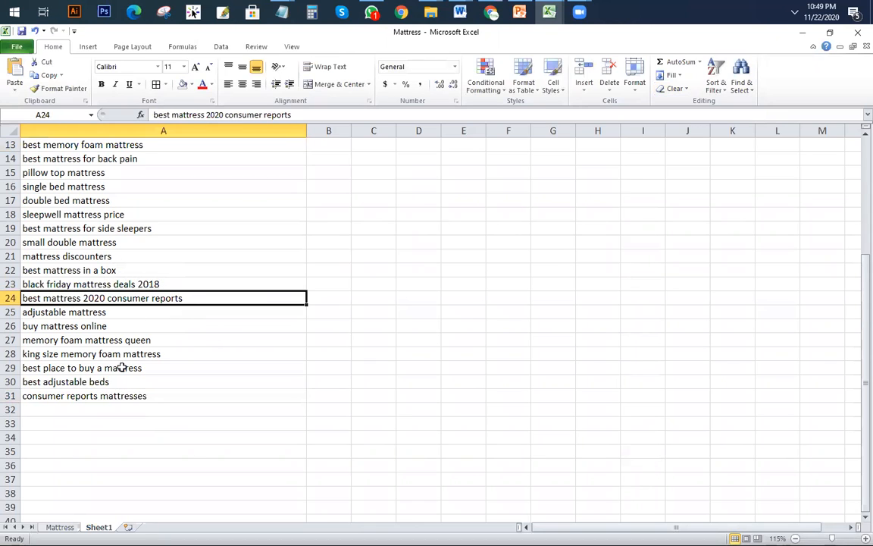
Step: Select the 'king size memory foam mattress' text in A28 to copy it
left_click(174, 354)
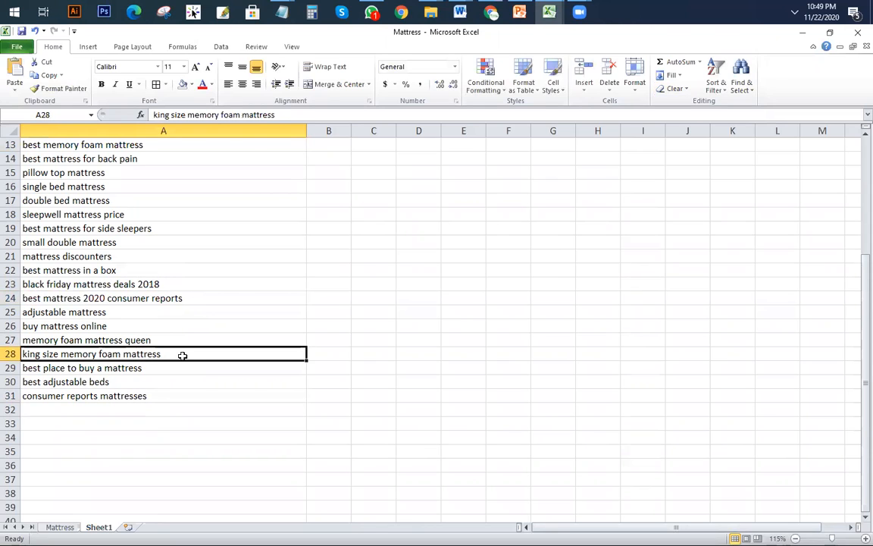
left_click(288, 114)
left_click_drag(287, 115, 101, 114)
key("ctrl+c")
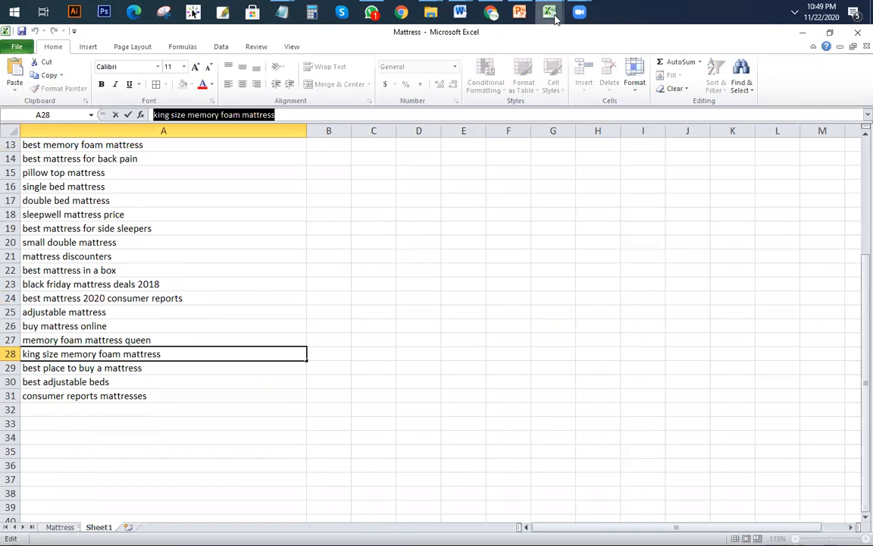
left_click(495, 18)
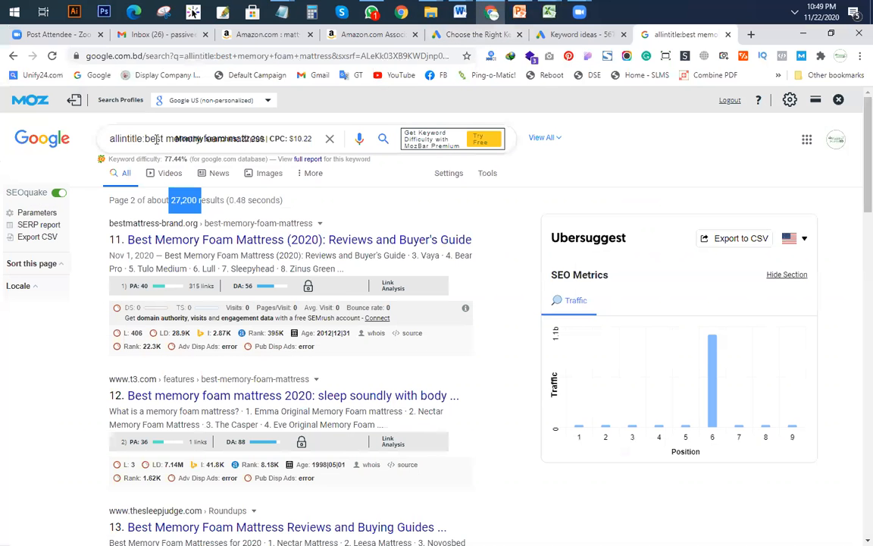
Step: Search allintitle:king size memory foam mattress and turn off the SEOquake overlay
left_click_drag(146, 139, 563, 197)
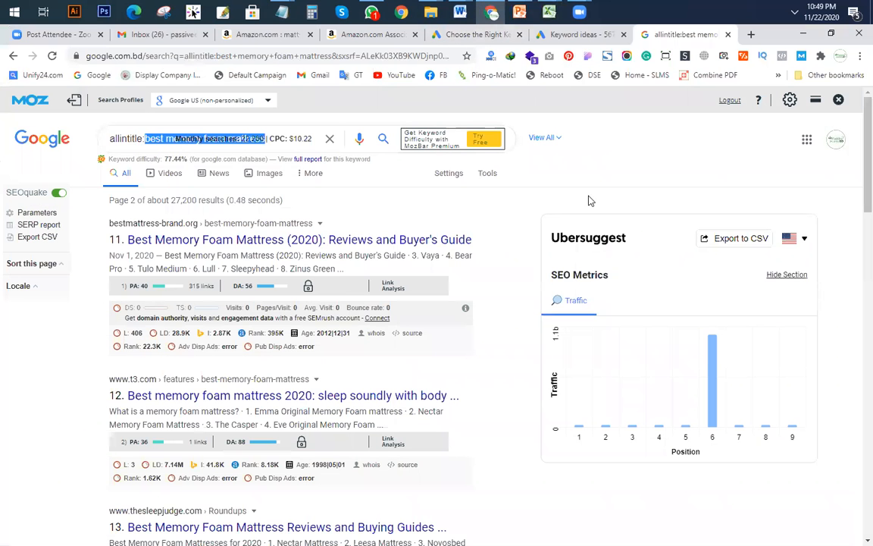
key("ctrl+v")
key("Return")
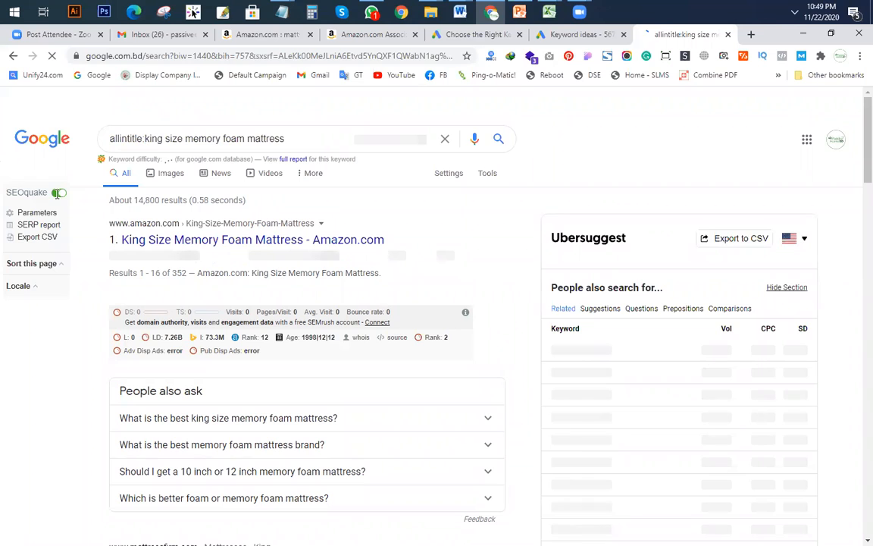
left_click(58, 193)
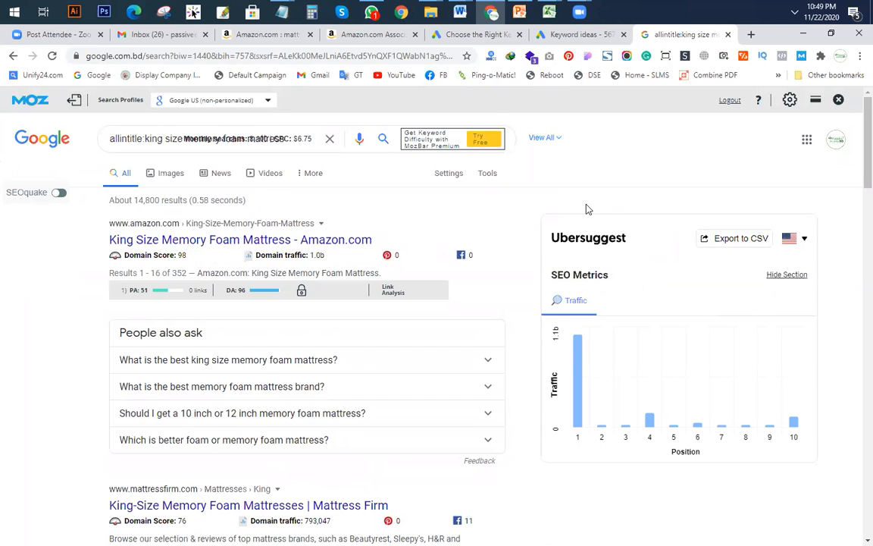
Step: Select the 14,800 result count, then go back to the Mattress workbook
key("ctrl+minus")
key("ctrl+minus")
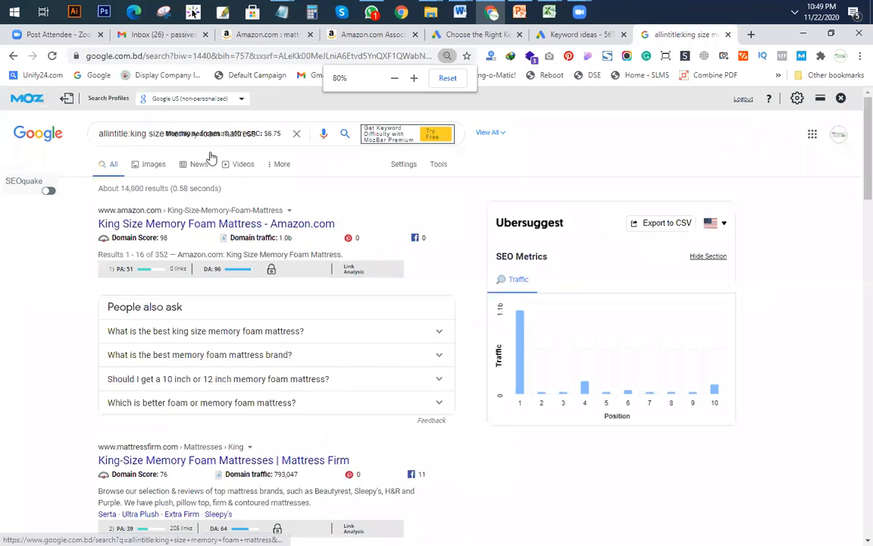
key("ctrl+0")
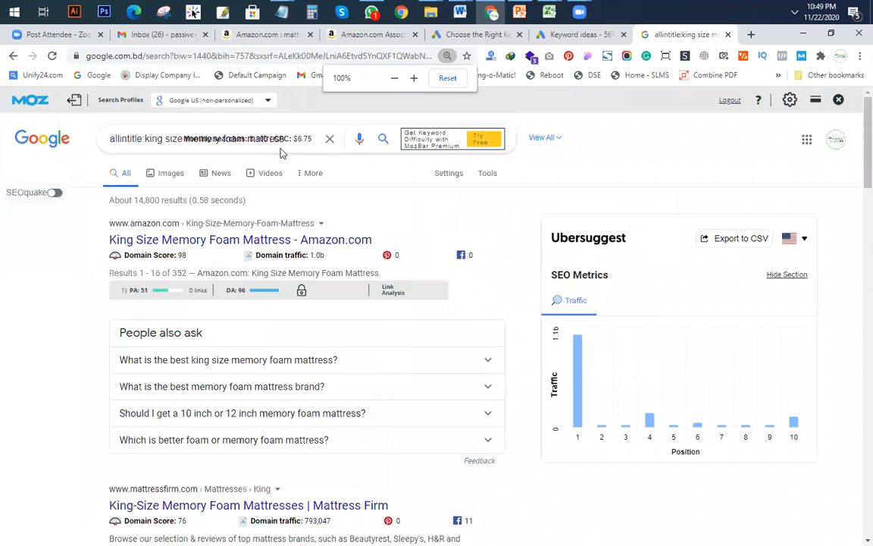
left_click(329, 139)
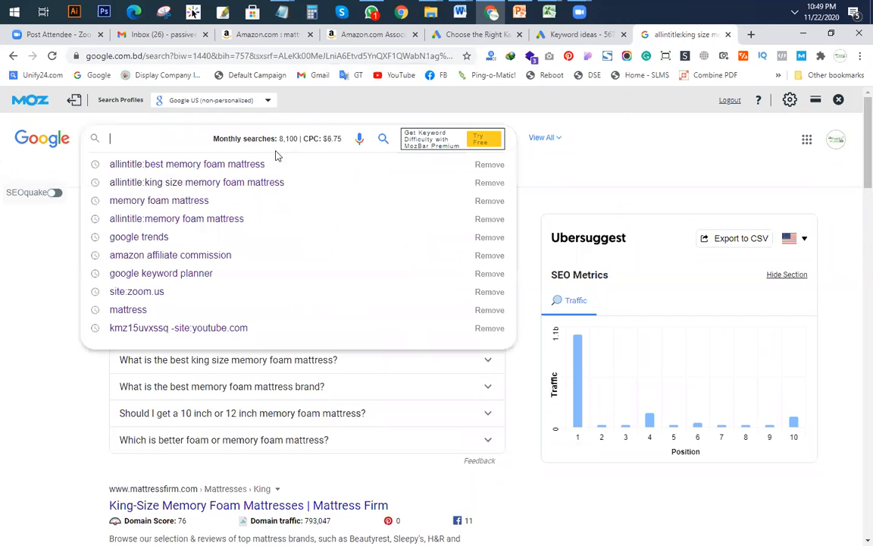
left_click(4, 274)
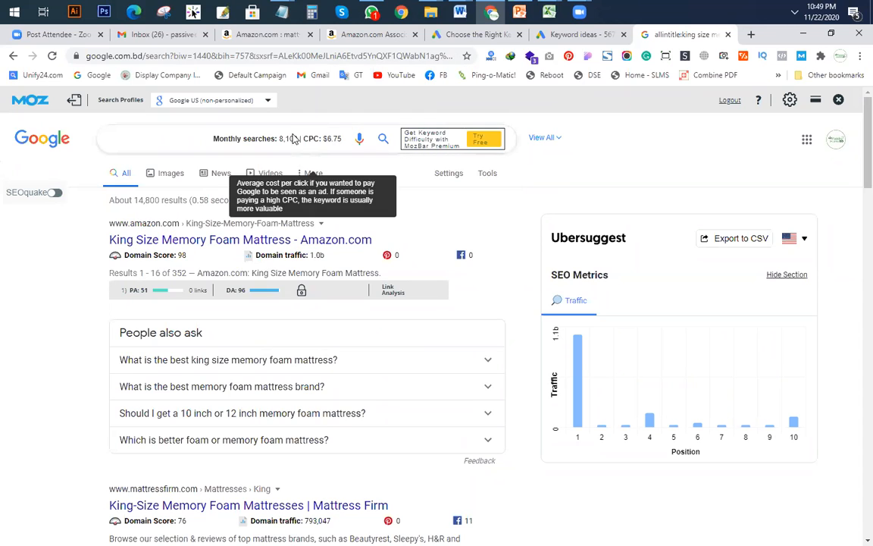
left_click_drag(136, 202, 161, 202)
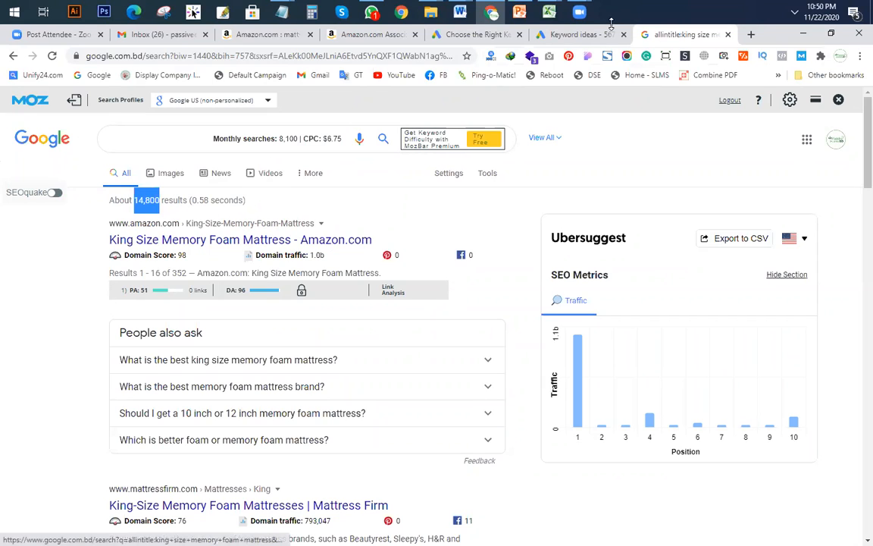
left_click(548, 12)
left_click(653, 76)
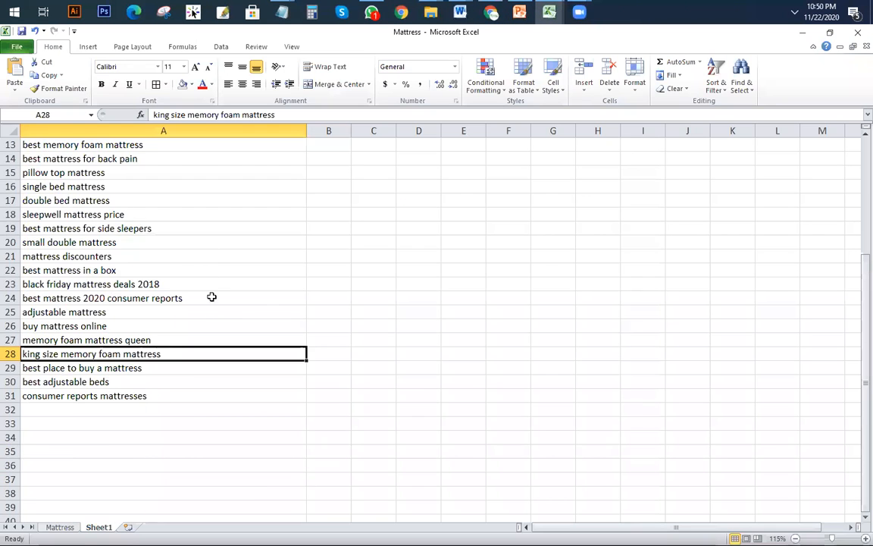
Step: Select the 'memory foam mattress' text of cell A1 at the top of the list
scroll(210, 307, "up", 4)
left_click(113, 147)
left_click_drag(265, 115, 115, 108)
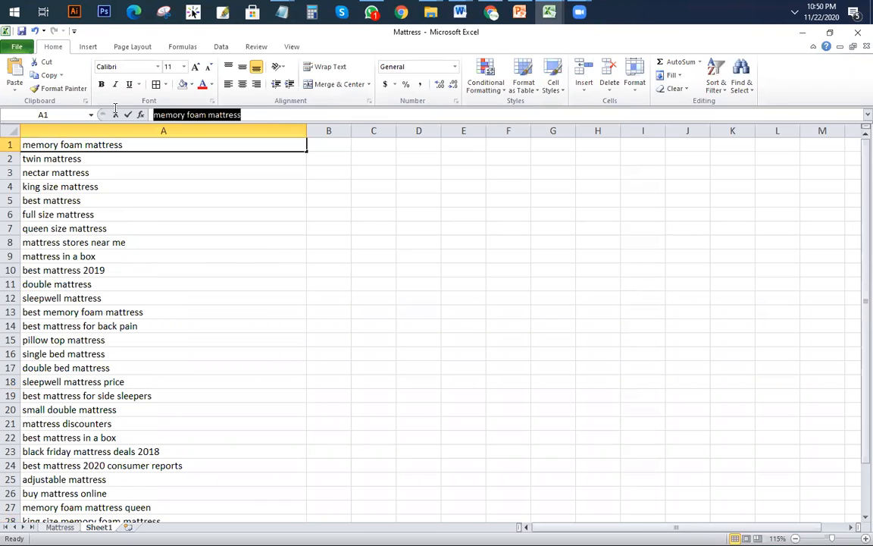
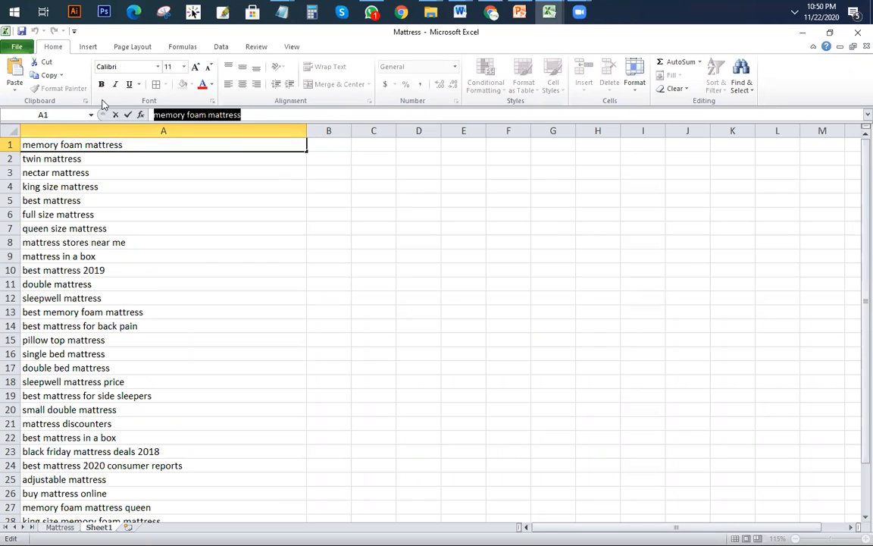
Step: Leave cell A1 of the mattress keyword list and return to the Google results in Chrome
key("Escape")
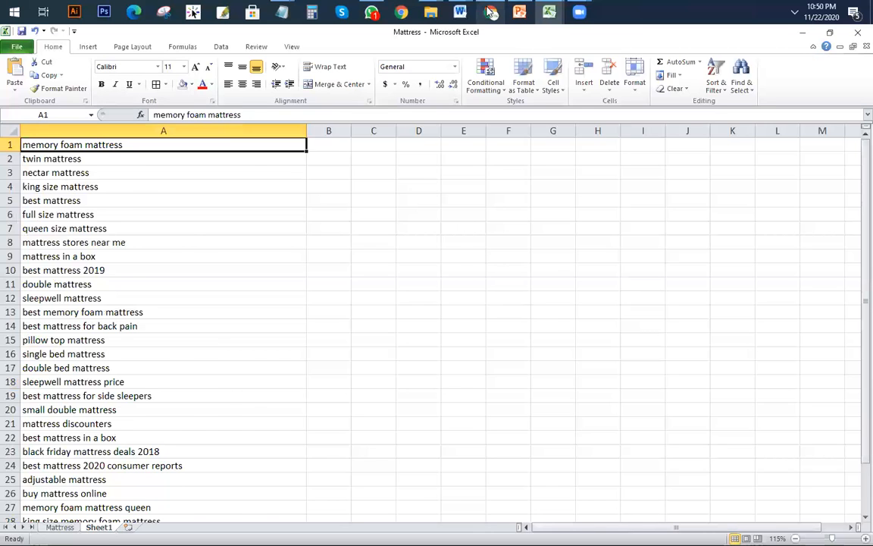
left_click(491, 11)
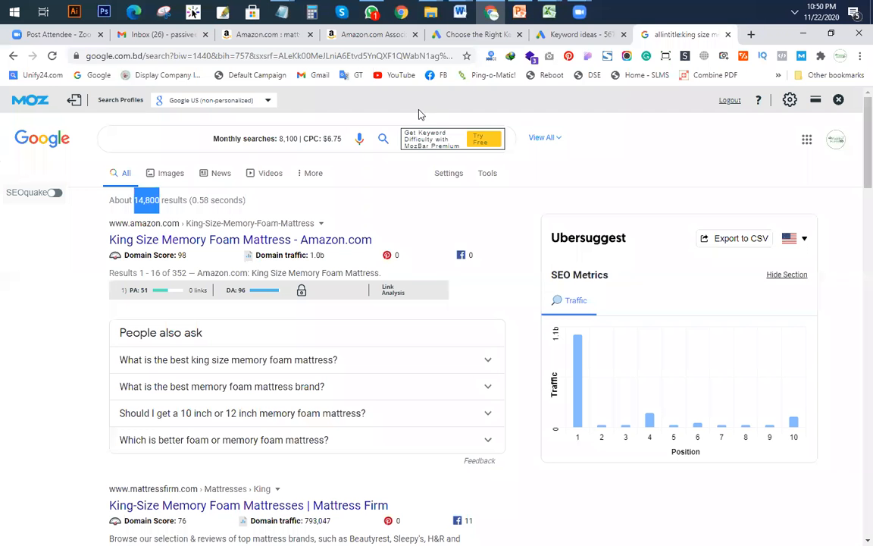
Step: Paste 'memory foam mattress' into the Google search box and hide the Moz toolbar
left_click(163, 136)
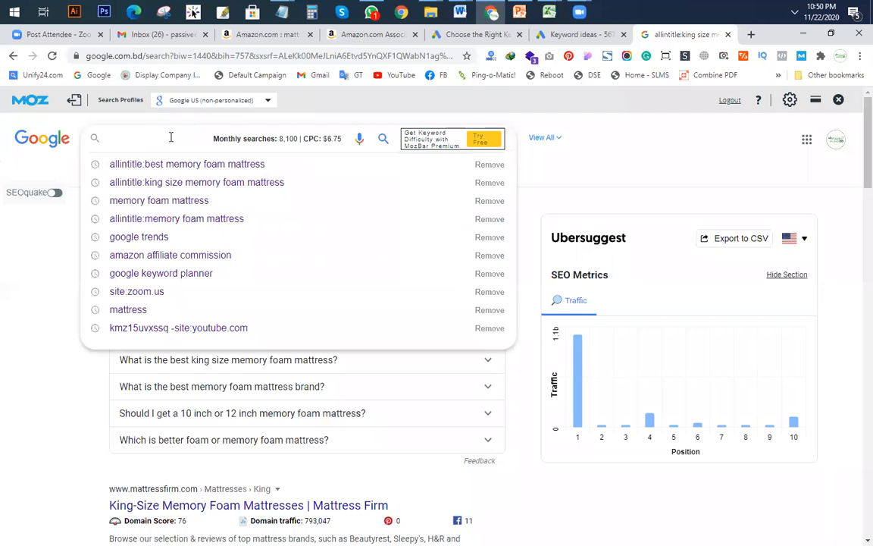
type("memory foam mattress")
left_click(328, 139)
key("ctrl+minus")
type("memory foam mattress")
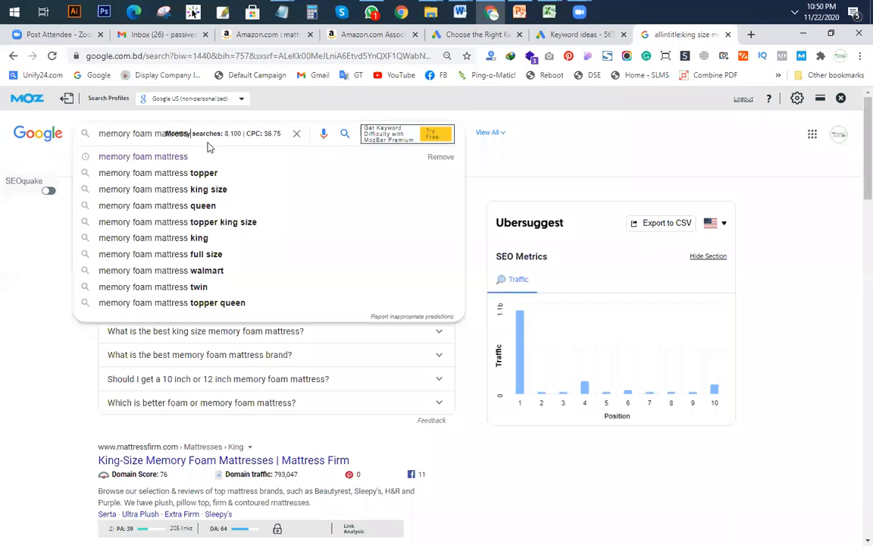
left_click(842, 99)
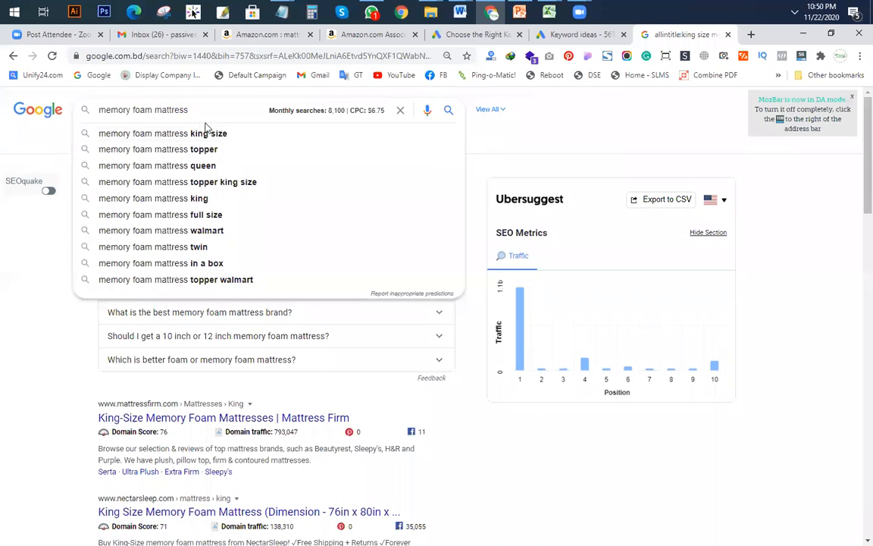
Step: Search the 'memory foam mattress topper king size' suggestion, showing 2,400 monthly searches
left_click(564, 149)
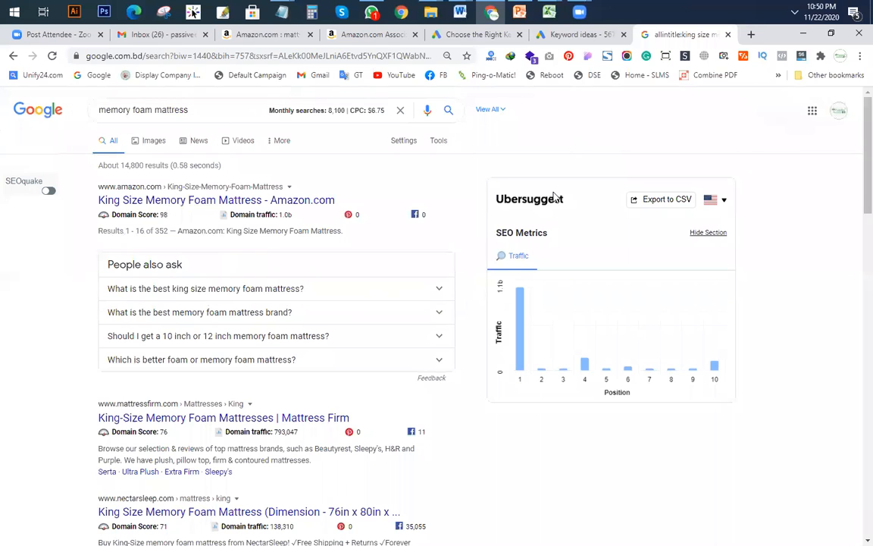
left_click(203, 110)
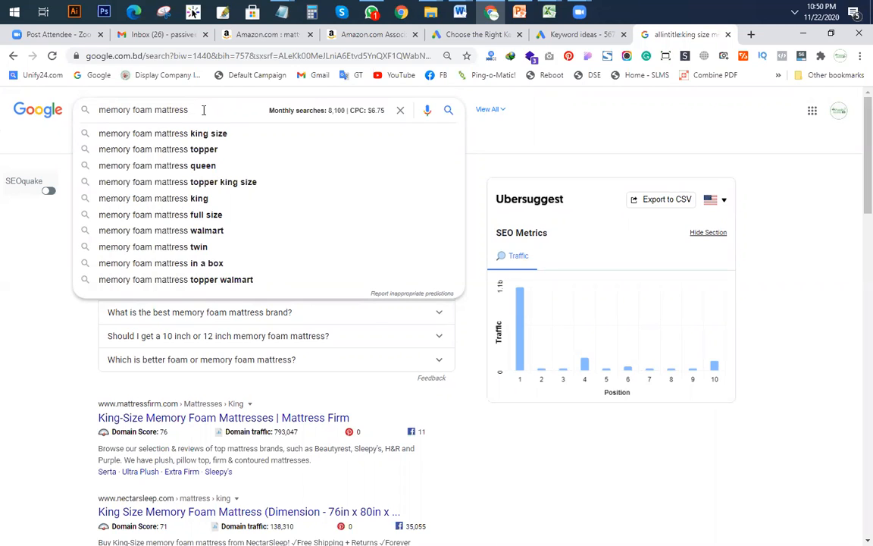
left_click(215, 185)
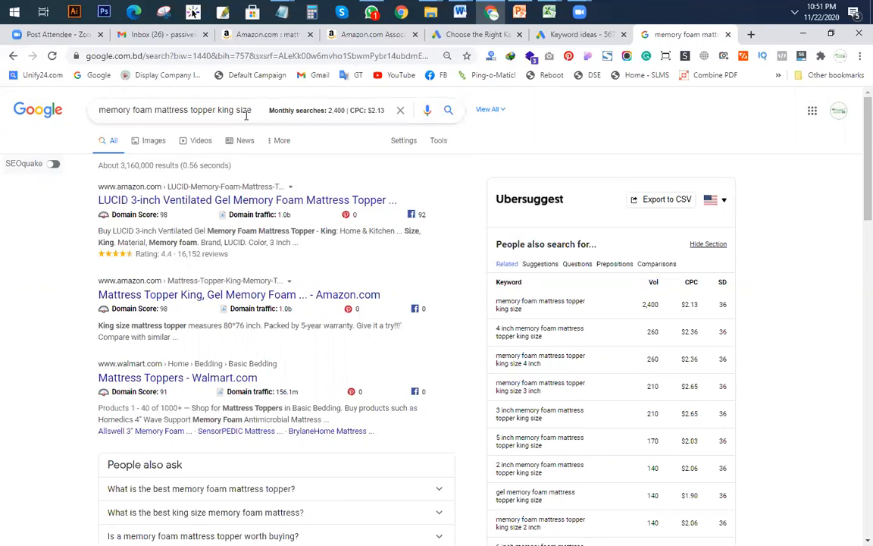
left_click_drag(256, 110, 83, 110)
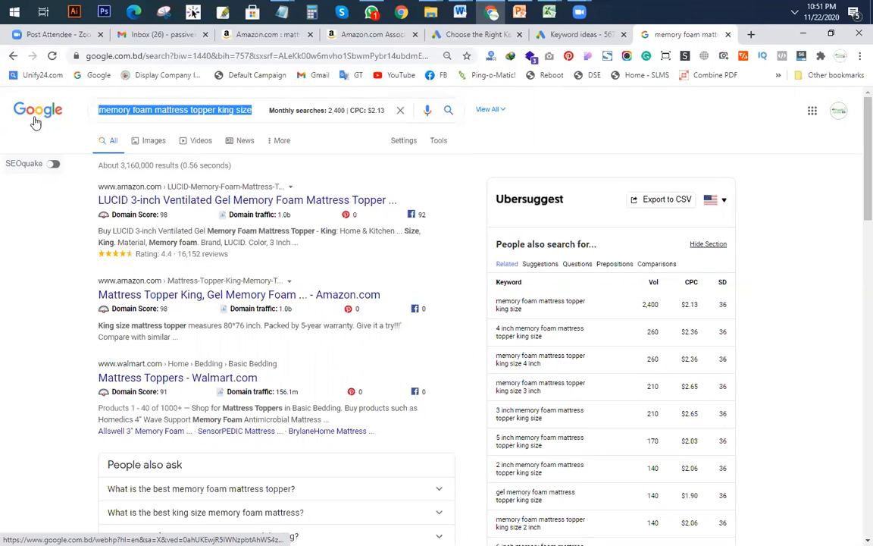
Step: Run an allintitle: search for memory foam mattress topper king size
left_click(99, 113)
key("ctrl+a")
key("Home")
type("allintitle:")
key("Return")
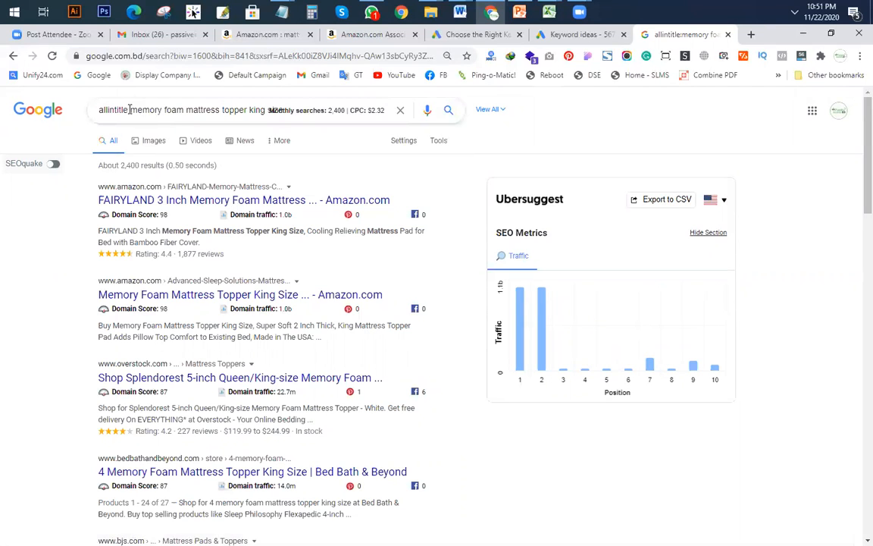
Step: Switch to '5 inch memory foam mattress topper king size' and run its allintitle search, about 124 results
left_click_drag(130, 109, 16, 106)
key("BackSpace")
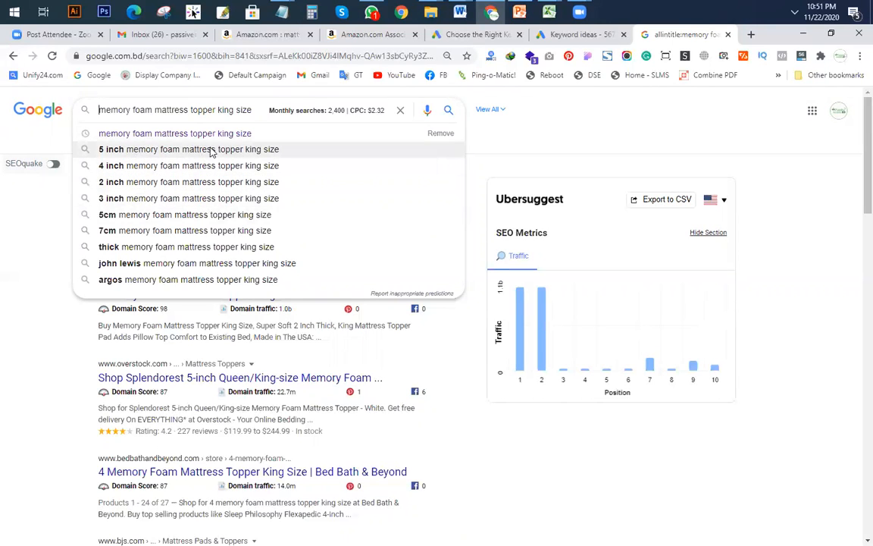
left_click(168, 149)
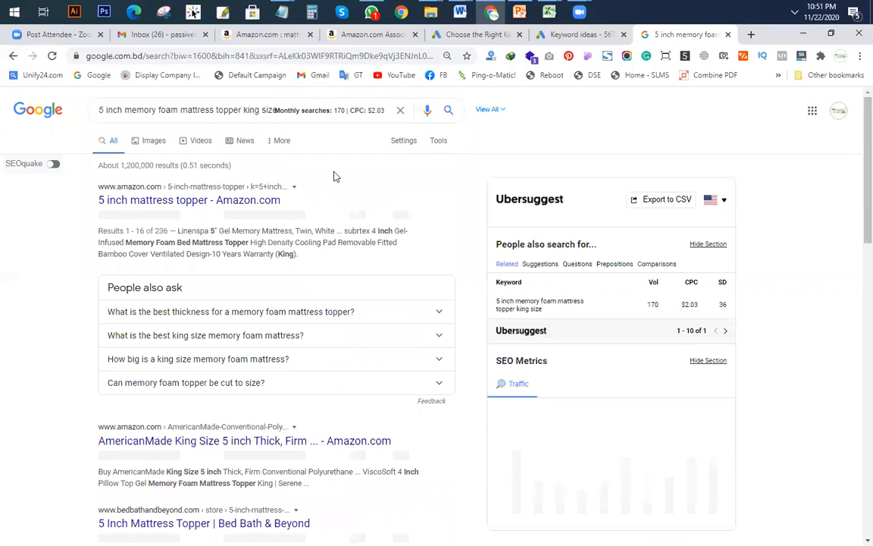
left_click_drag(100, 109, 267, 109)
left_click(100, 110)
type("allintitle")
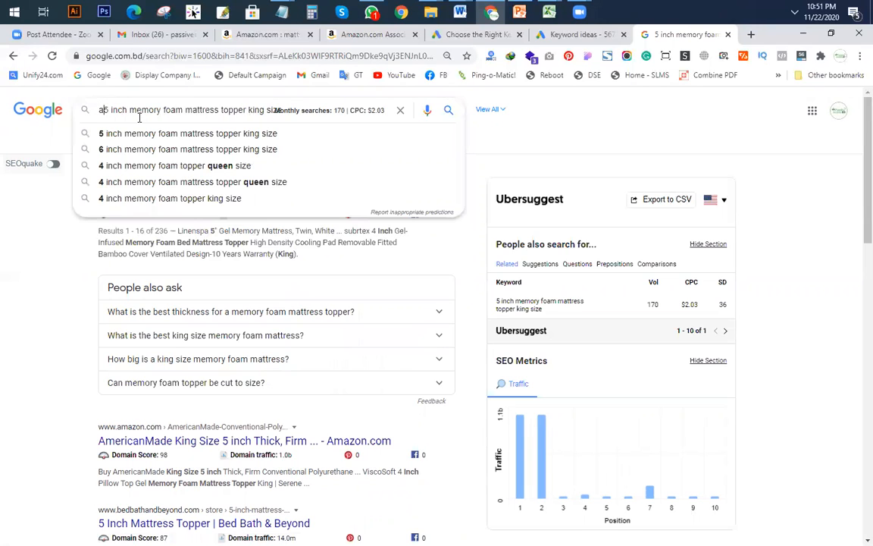
type(":")
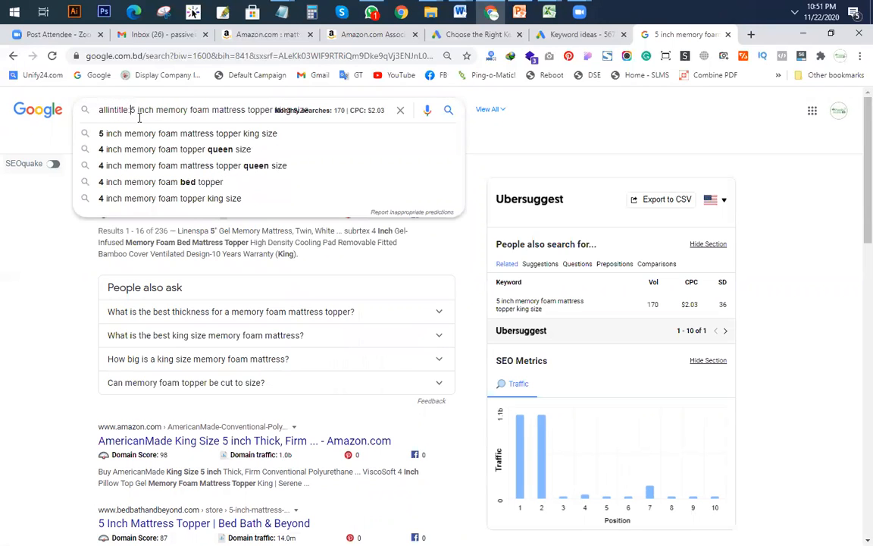
key("Return")
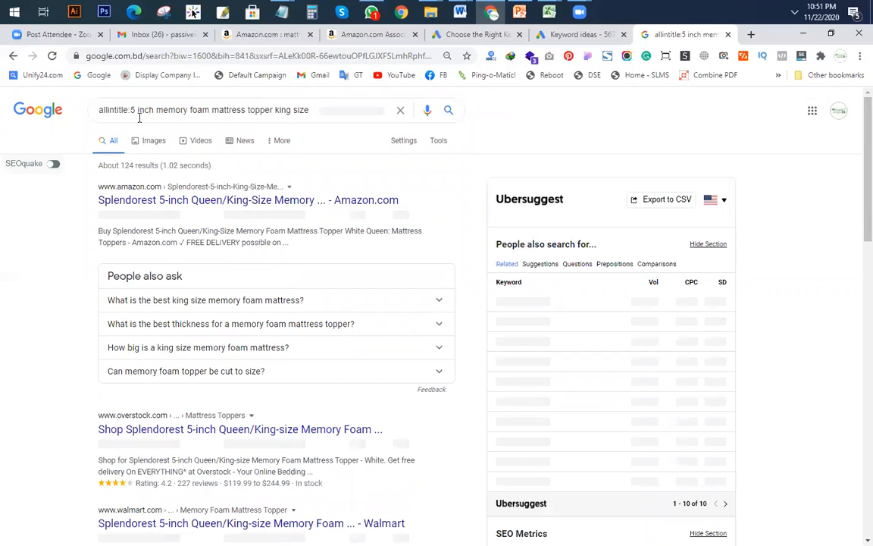
Step: Enter 124 allintitle results and 170 searches in KGR sheet row 13, giving KGR 0.73
mouse_move(548, 14)
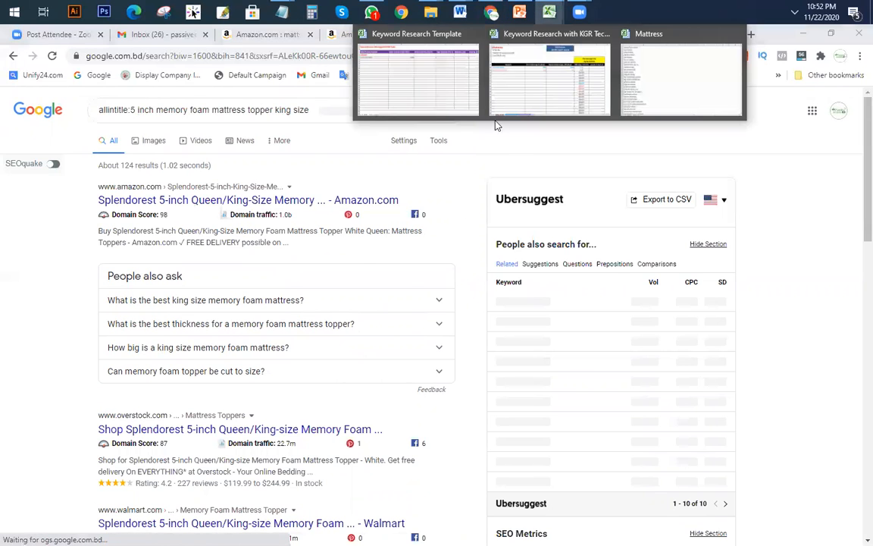
left_click(531, 76)
left_click(382, 288)
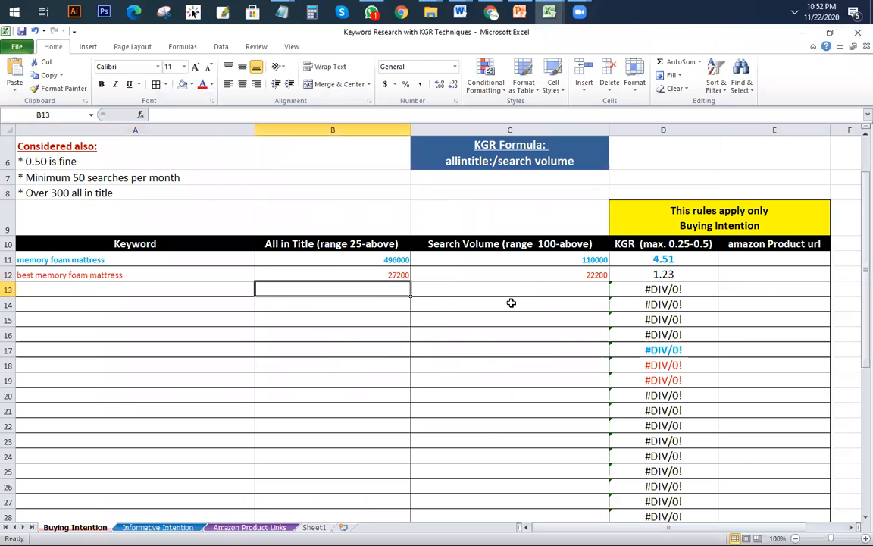
type("124")
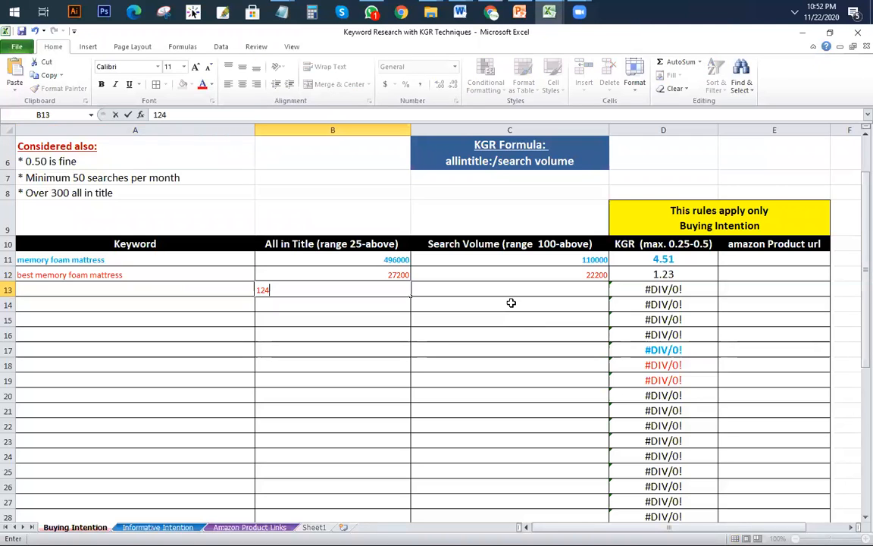
key("Tab")
type("170")
key("Return")
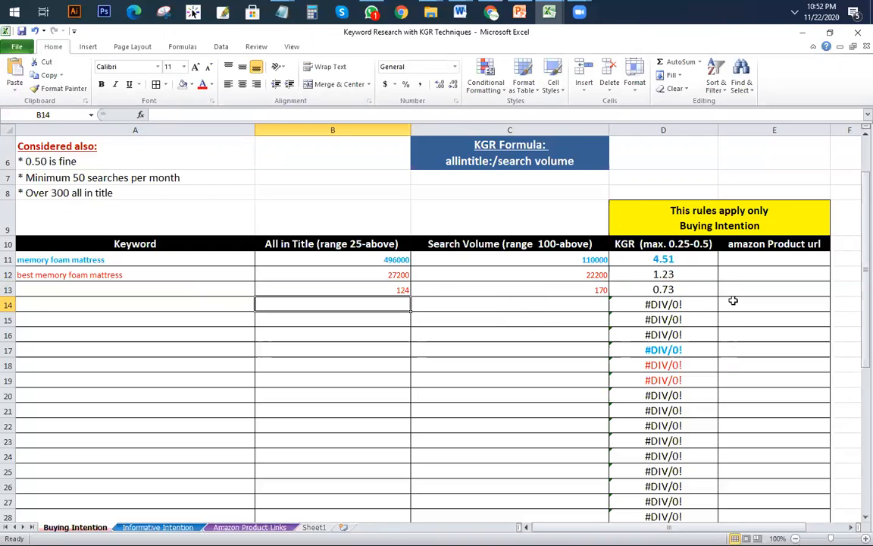
left_click(704, 245)
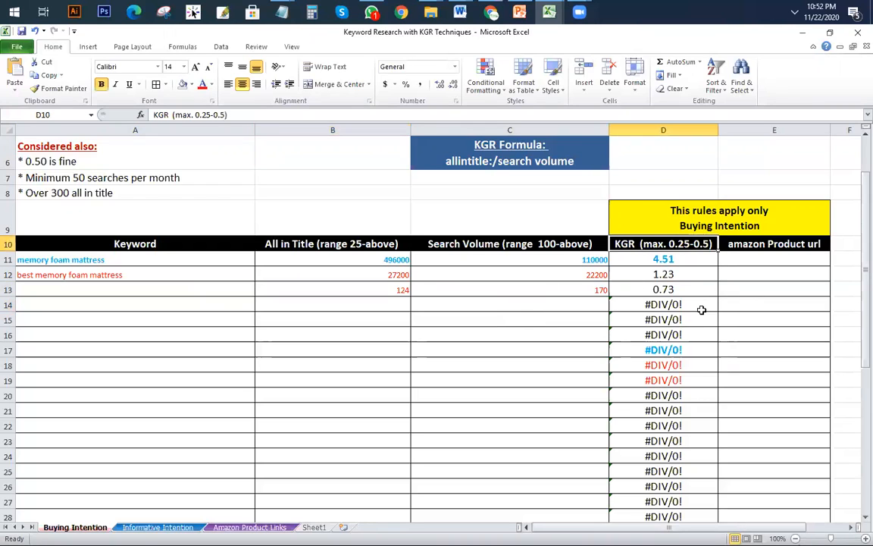
left_click(492, 12)
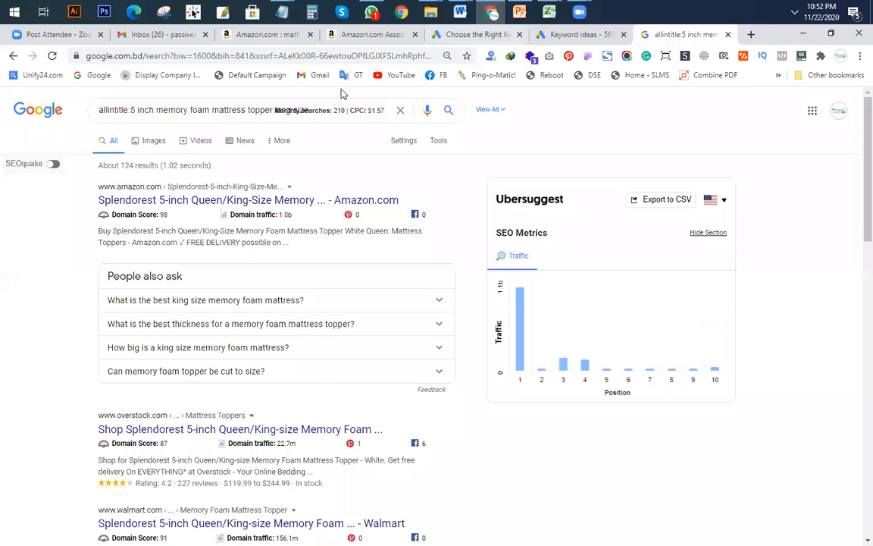
Step: Zoom the page to 80% and rerun the 5 inch keyword search without allintitle:
left_click(188, 110)
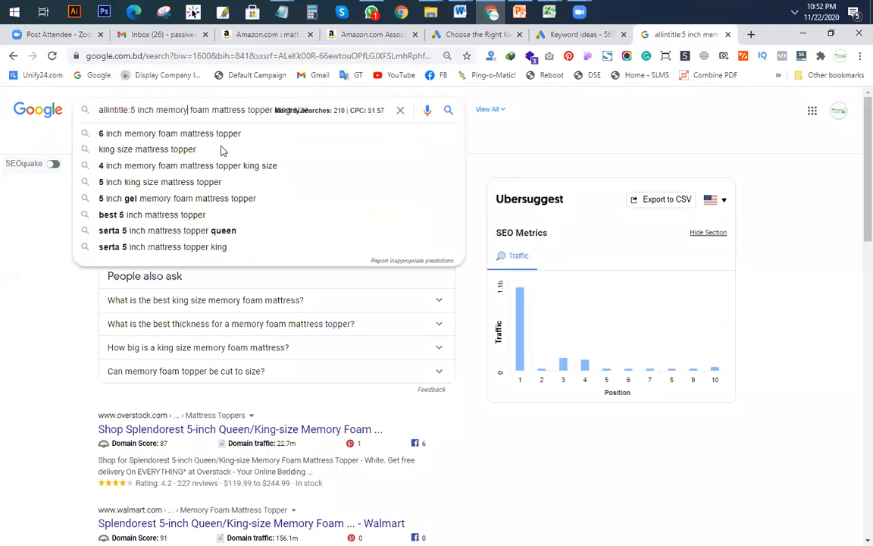
left_click(643, 146)
key("ctrl+minus")
key("ctrl+minus")
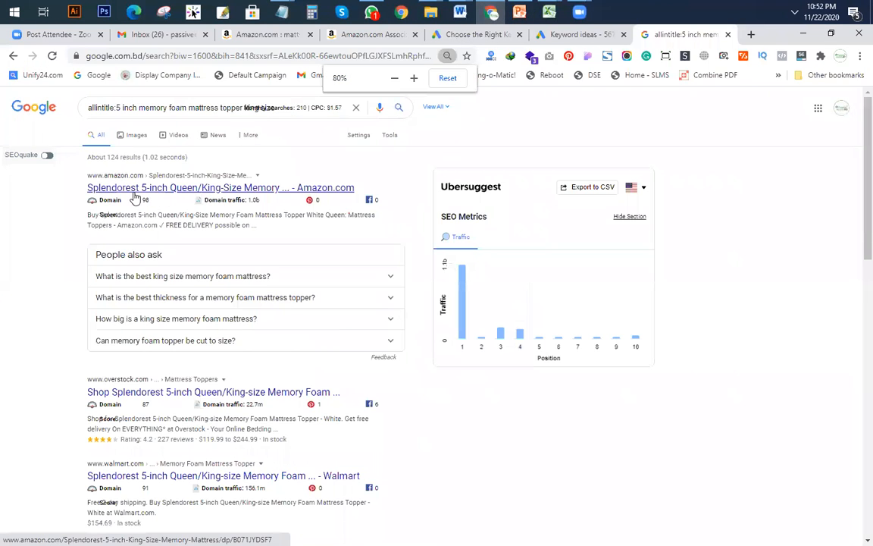
left_click_drag(116, 107, 2, 106)
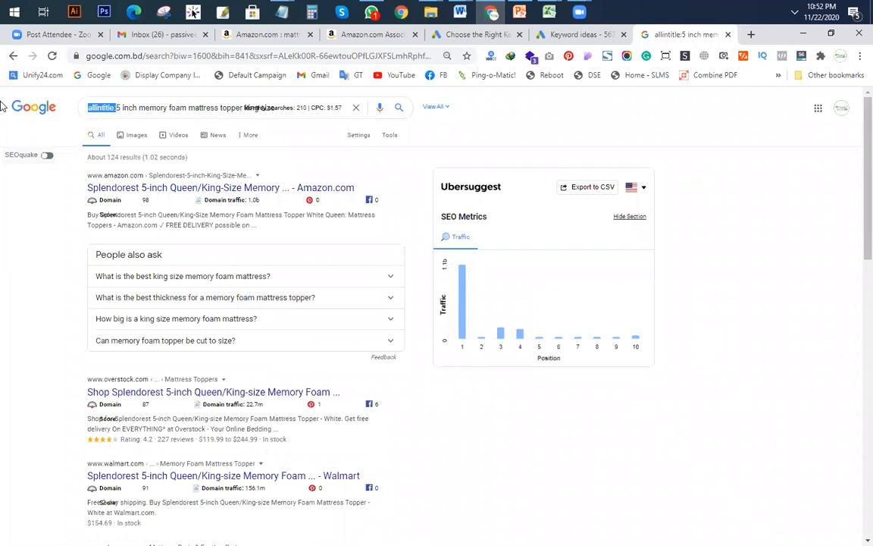
key("BackSpace")
key("Return")
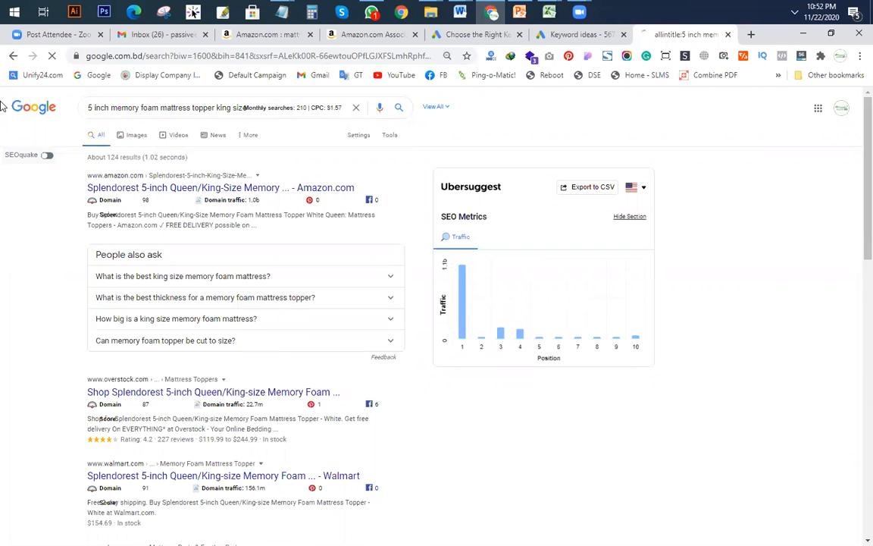
Step: Search the '5 inch down alternative mattress topper' suggestion, passing the robot check
left_click(256, 108)
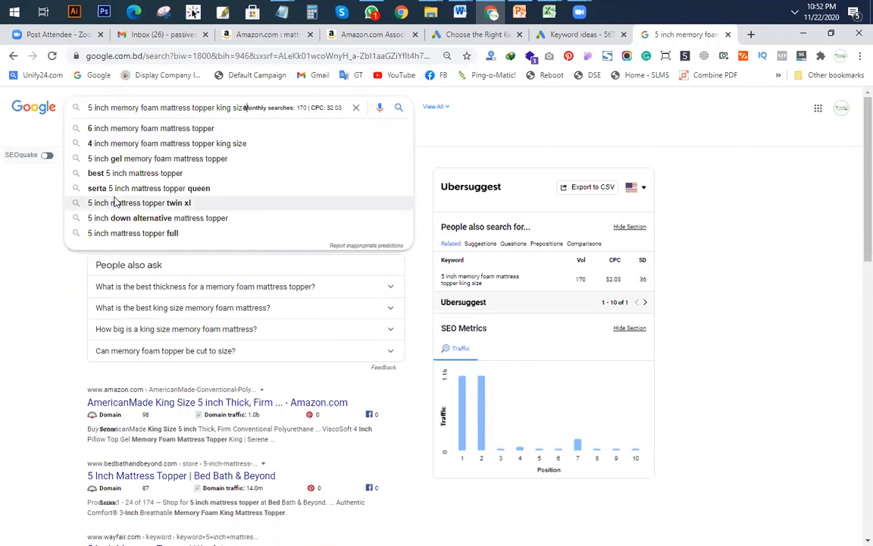
left_click(148, 220)
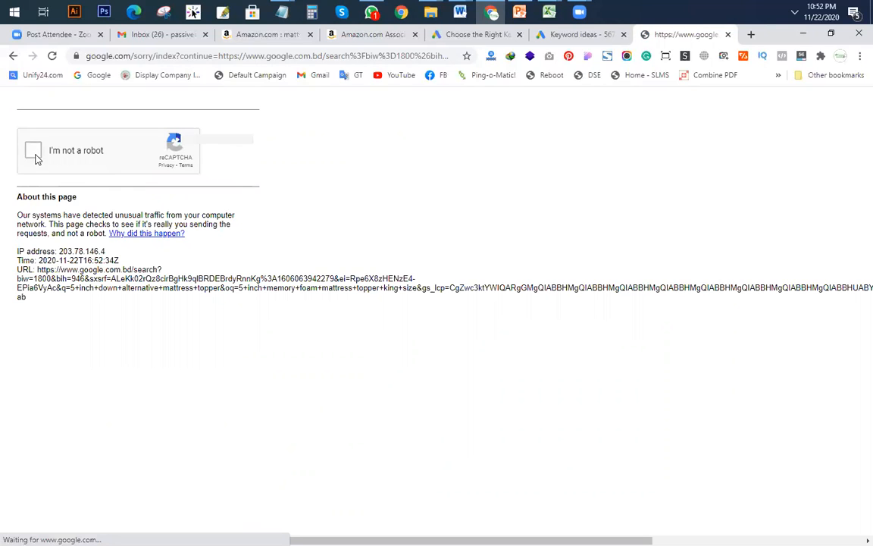
left_click(33, 152)
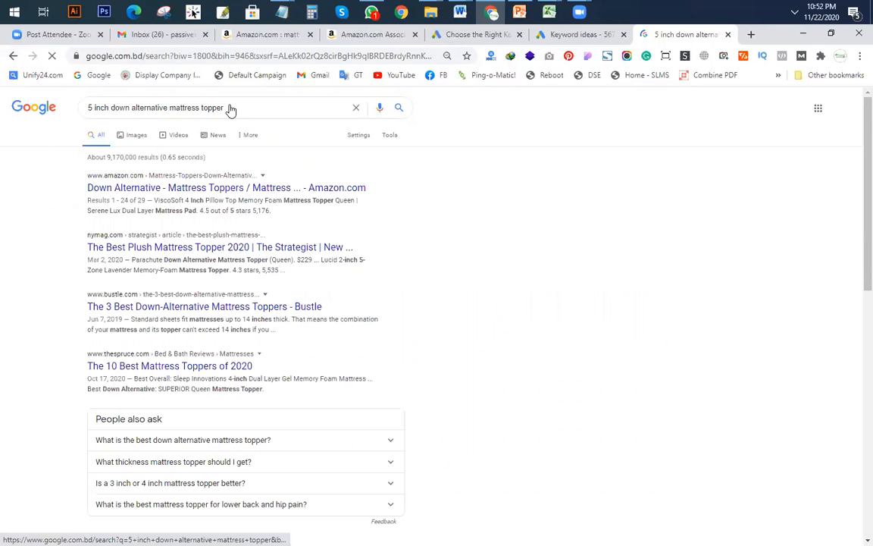
left_click(230, 109)
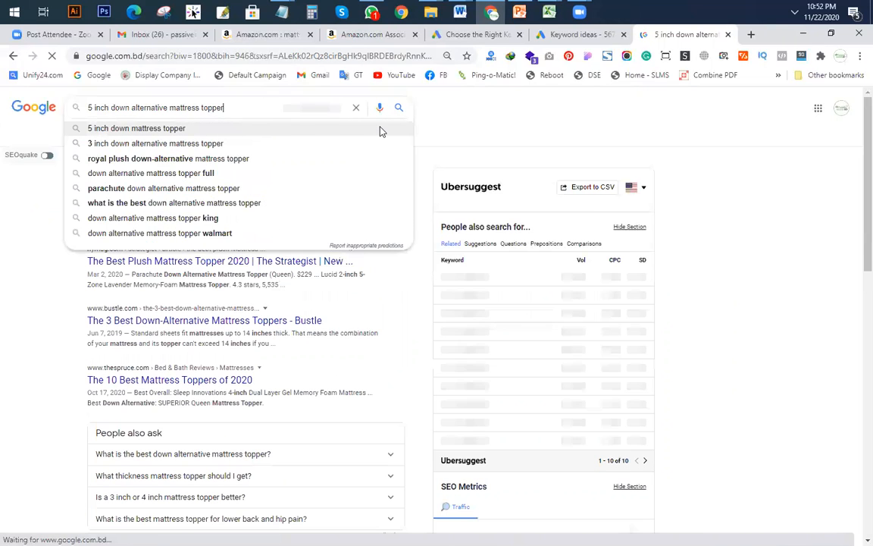
key("Return")
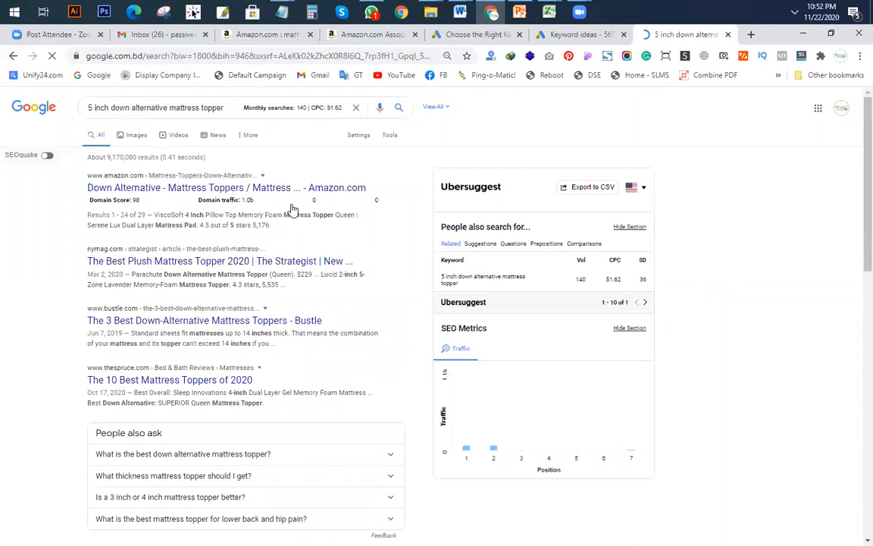
Step: Run its allintitle search, about 6 results, and copy the keyword
left_click(90, 110)
type("allintit")
type("le:")
key("Return")
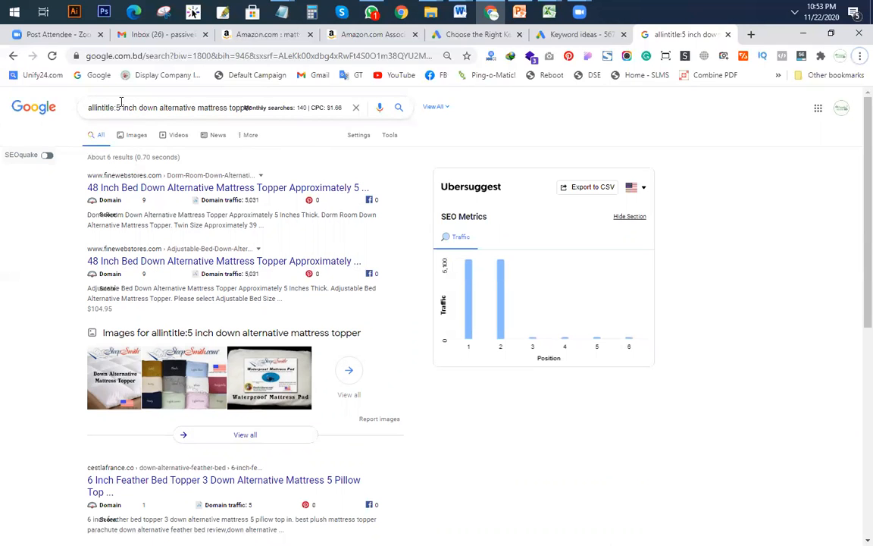
left_click_drag(117, 106, 500, 119)
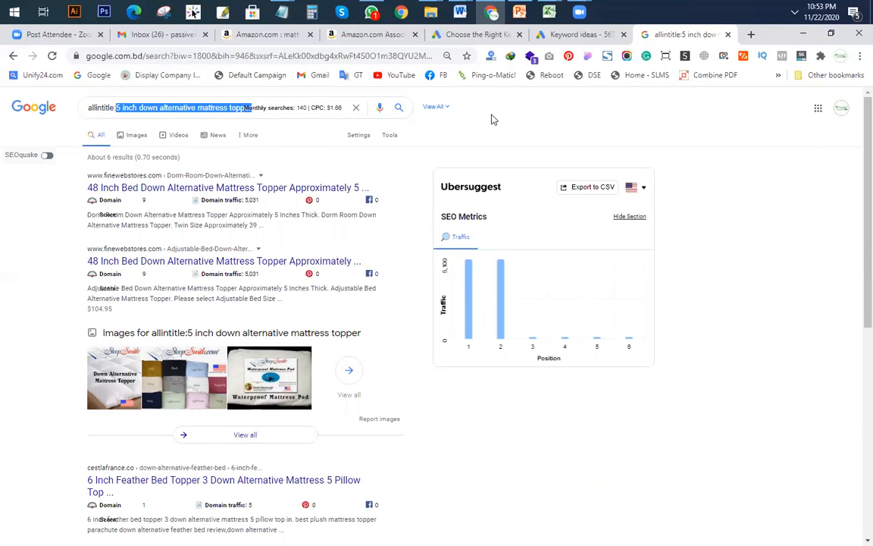
key("ctrl+c")
key("alt+Tab")
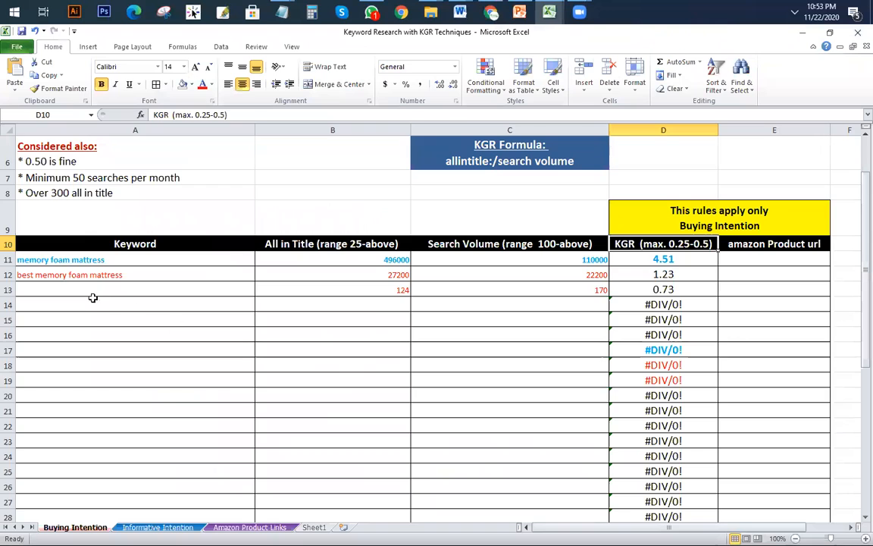
Step: Add '5 inch down alternative mattress topper' in row 14 with 6 allintitle and 140 searches (KGR 0.04)
left_click(151, 307)
key("ctrl+v")
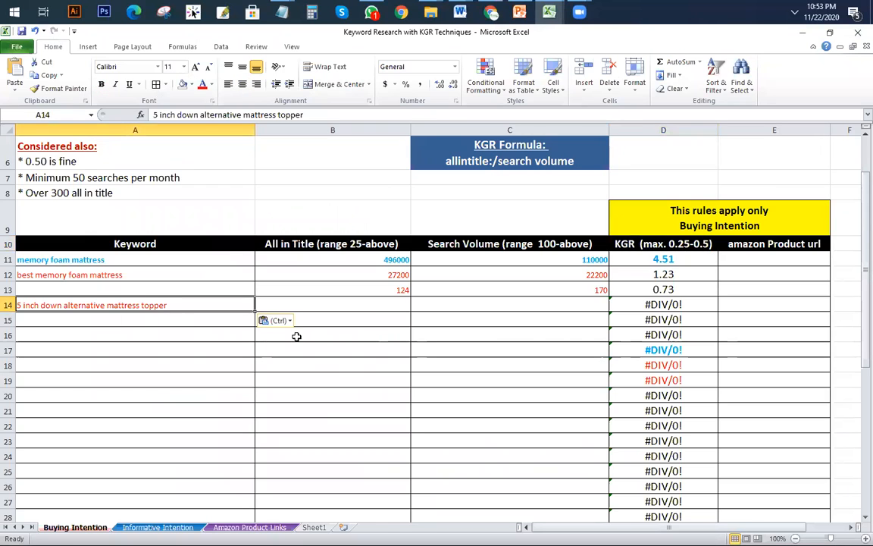
left_click(377, 306)
type("6")
key("Tab")
type("140")
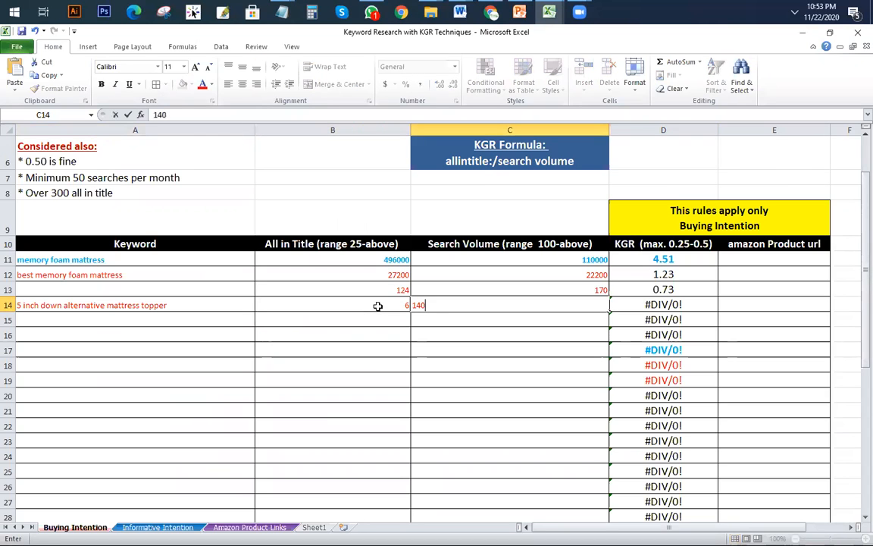
left_click(427, 364)
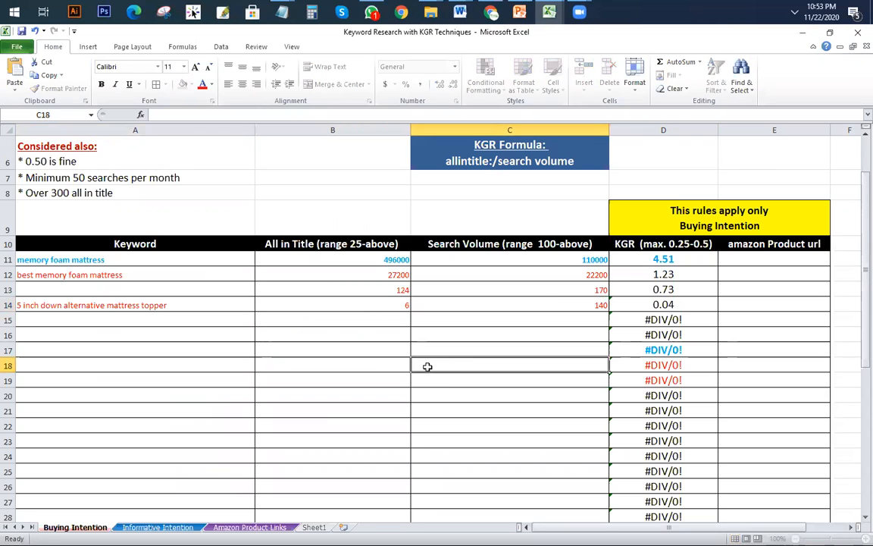
left_click(663, 306)
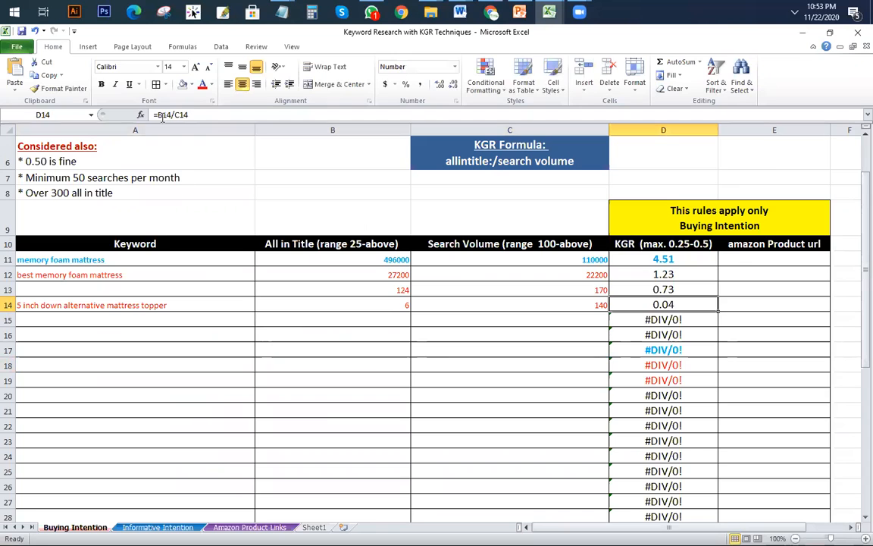
Step: Highlight row 14 yellow, set its keyword text back to black, then switch to the Keyword Research Template
left_click(8, 305)
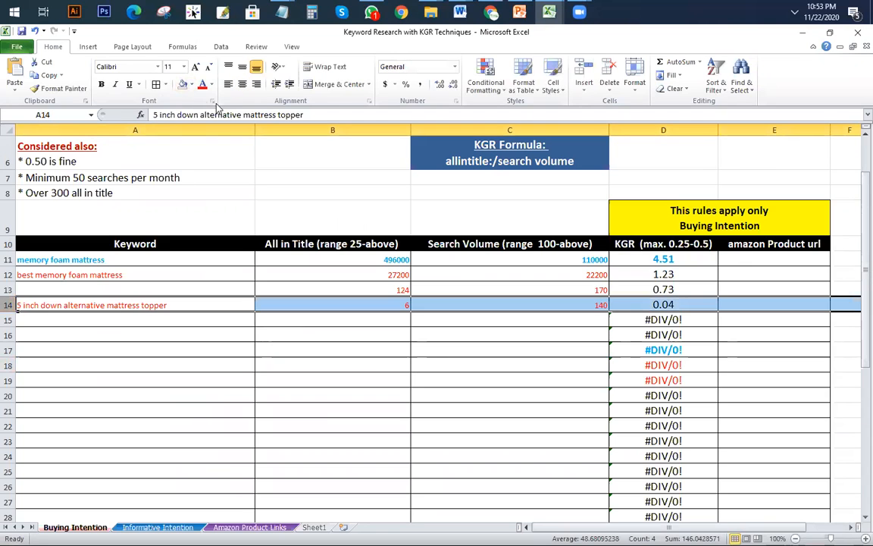
left_click(192, 84)
left_click(213, 175)
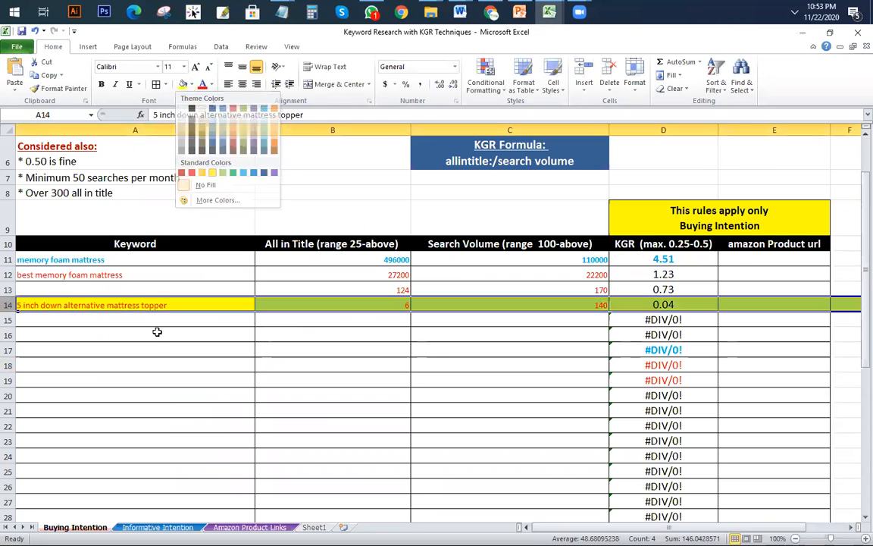
left_click(185, 381)
left_click(195, 307)
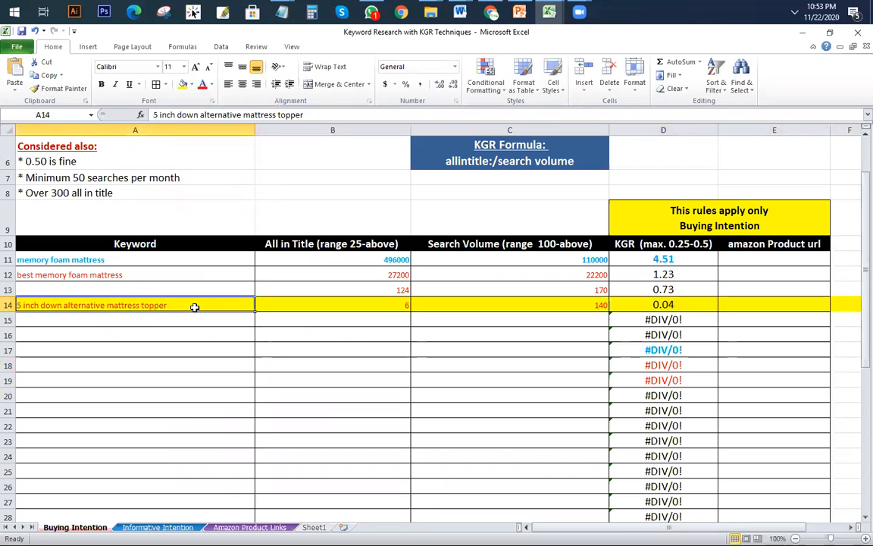
left_click(213, 84)
left_click(227, 103)
left_click(164, 335)
scroll(219, 321, "down", 1)
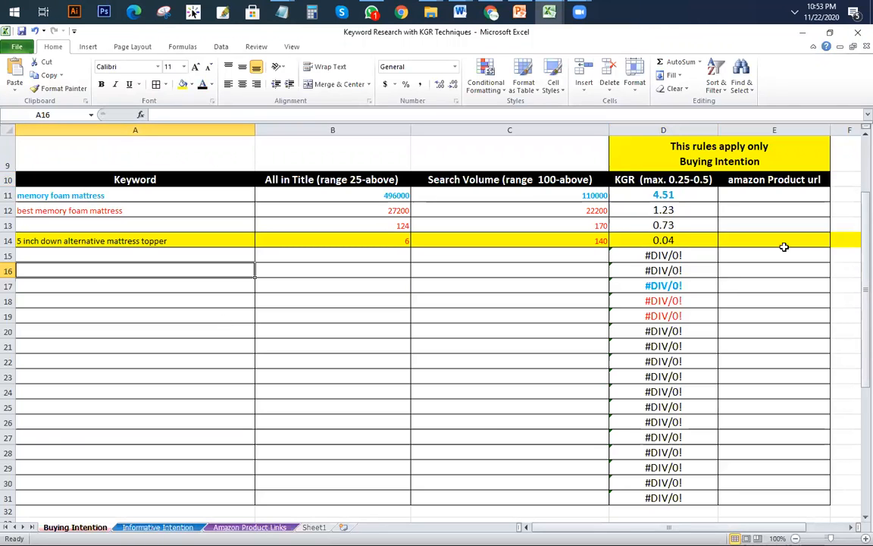
left_click(697, 240)
left_click(572, 242)
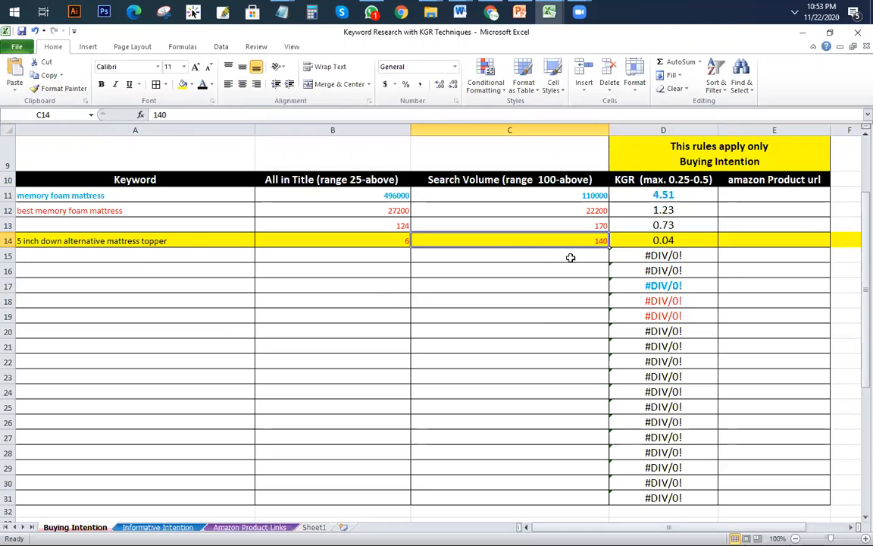
left_click(180, 240)
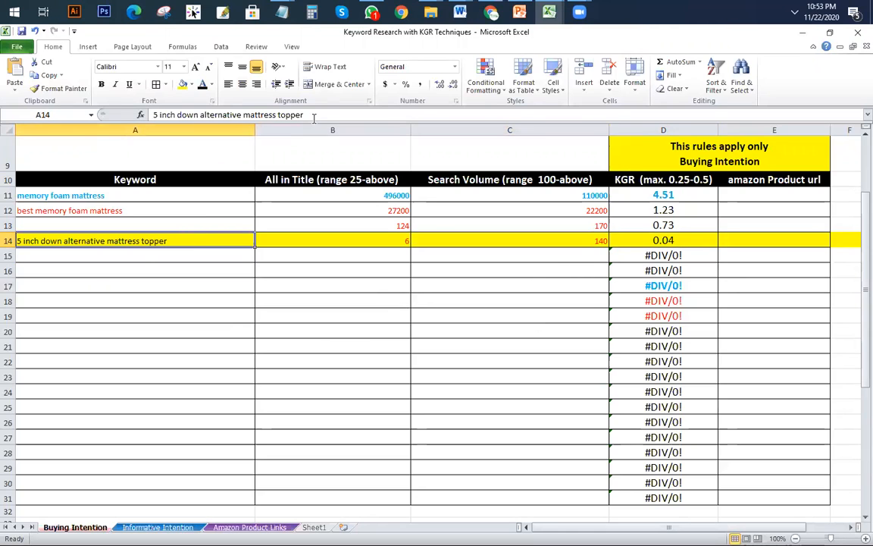
mouse_move(548, 12)
left_click(439, 103)
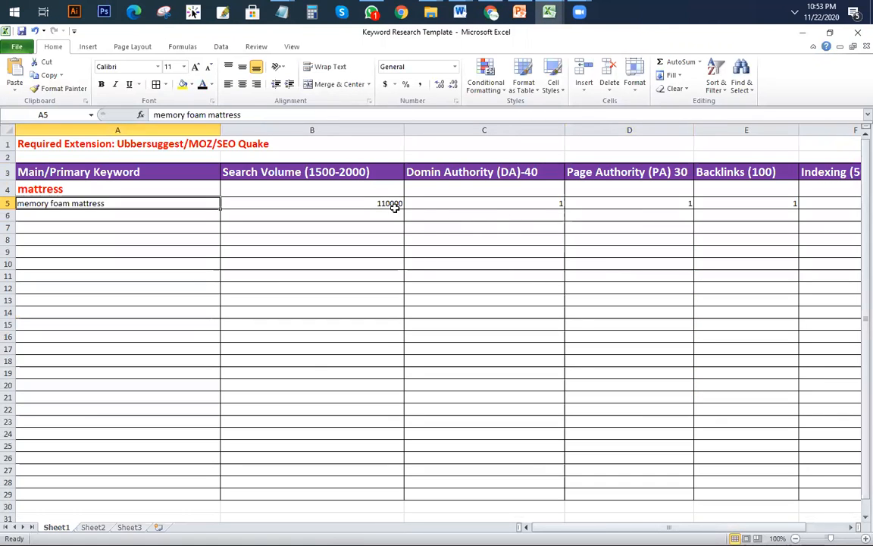
Step: Check the 110000 search volume in B5, then return to the KGR workbook
left_click(359, 203)
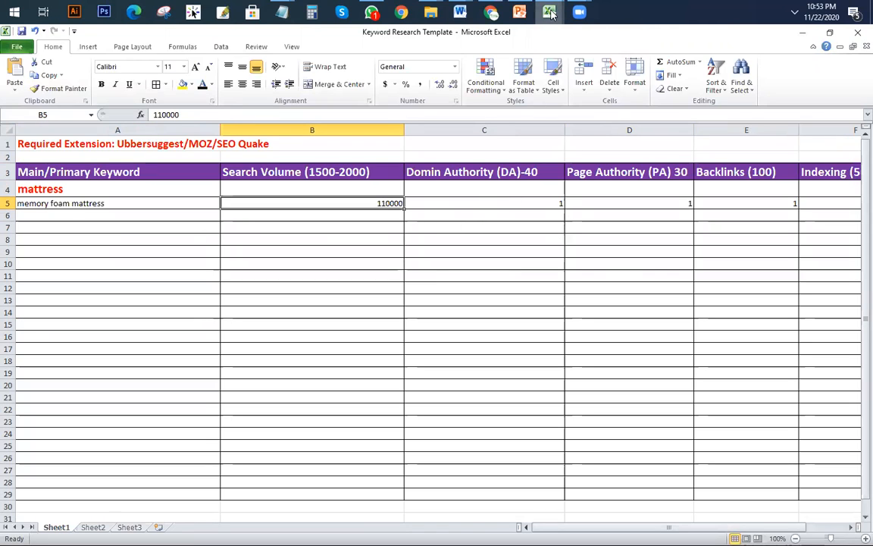
mouse_move(554, 23)
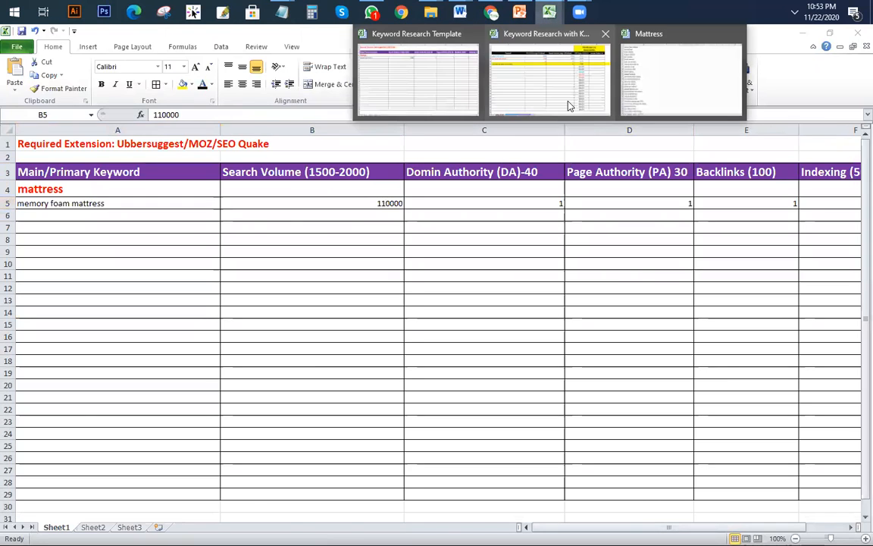
left_click(570, 106)
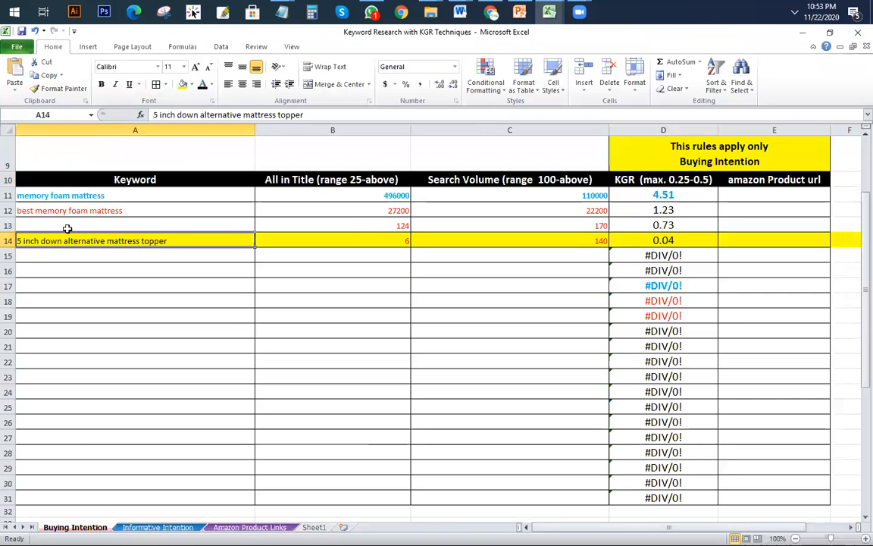
Step: Copy the row 14 keyword, rerun its Google search without allintitle:, and enable SEOquake metrics
left_click_drag(328, 116, 38, 114)
key("ctrl+c")
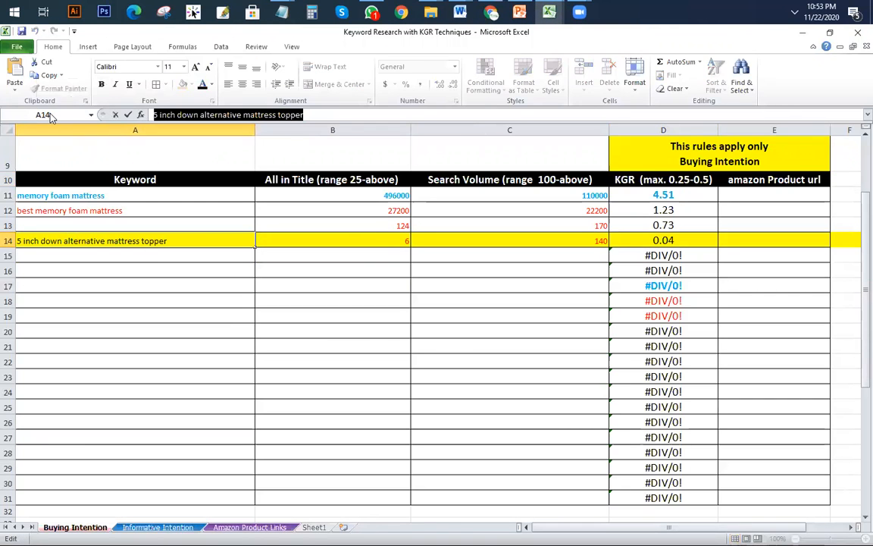
left_click(492, 13)
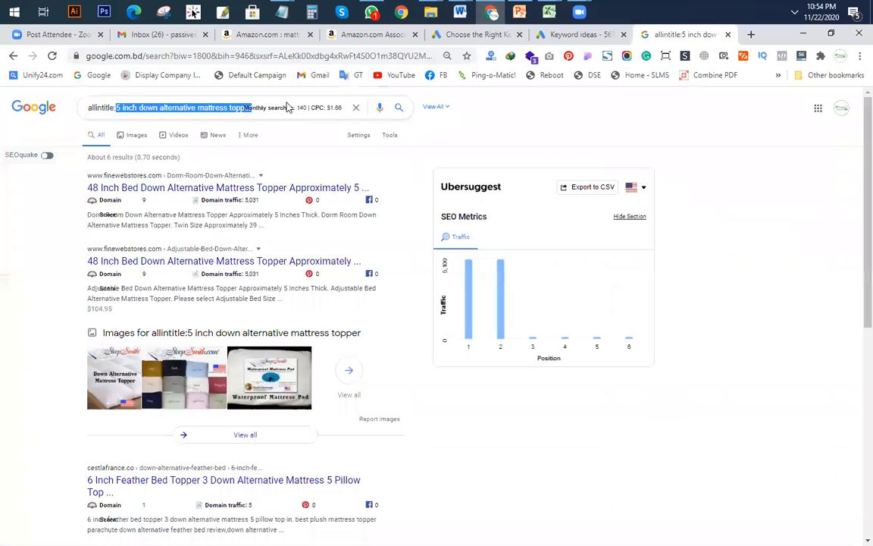
left_click(136, 108)
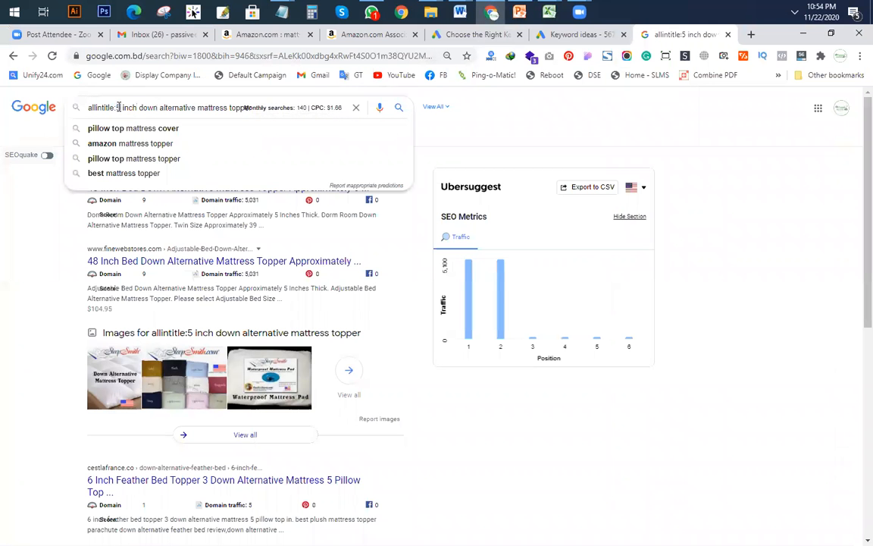
key("BackSpace")
key("BackSpace")
key("BackSpace")
key("BackSpace")
key("BackSpace")
key("BackSpace")
key("BackSpace")
key("BackSpace")
key("BackSpace")
key("BackSpace")
key("BackSpace")
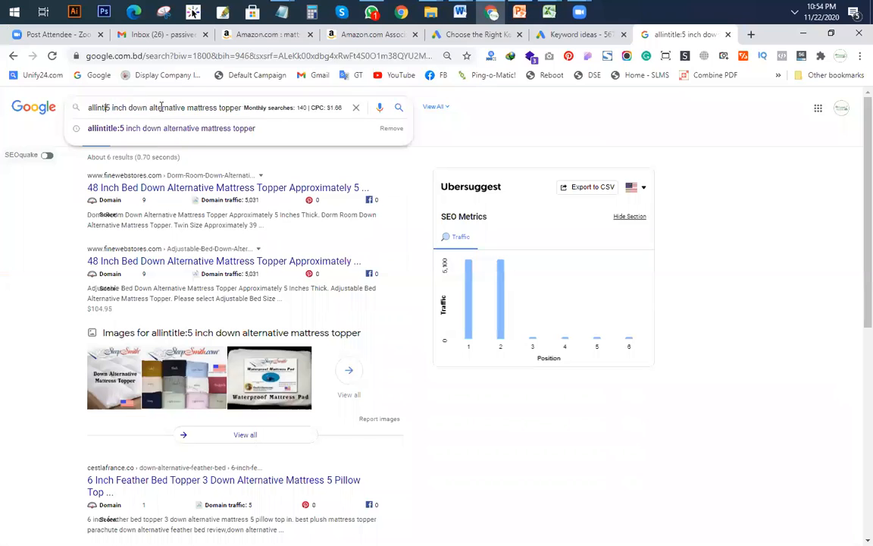
key("Return")
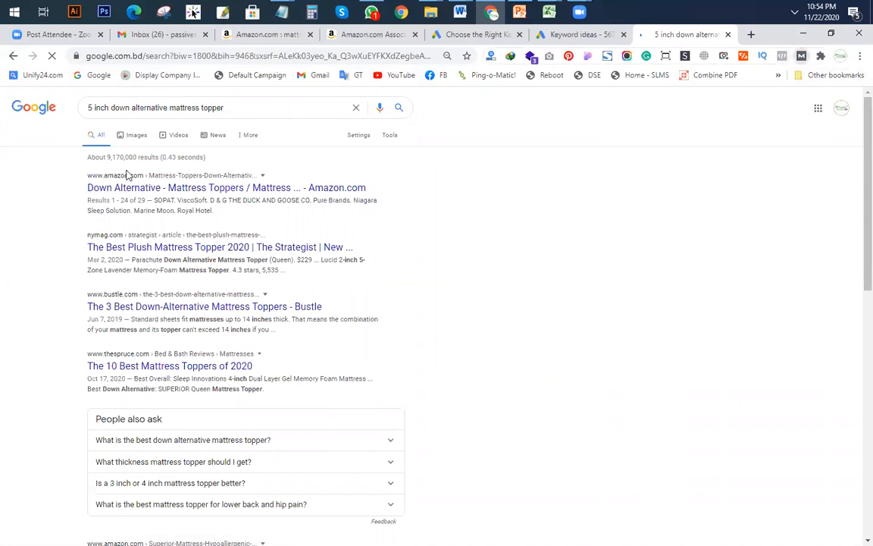
left_click(47, 156)
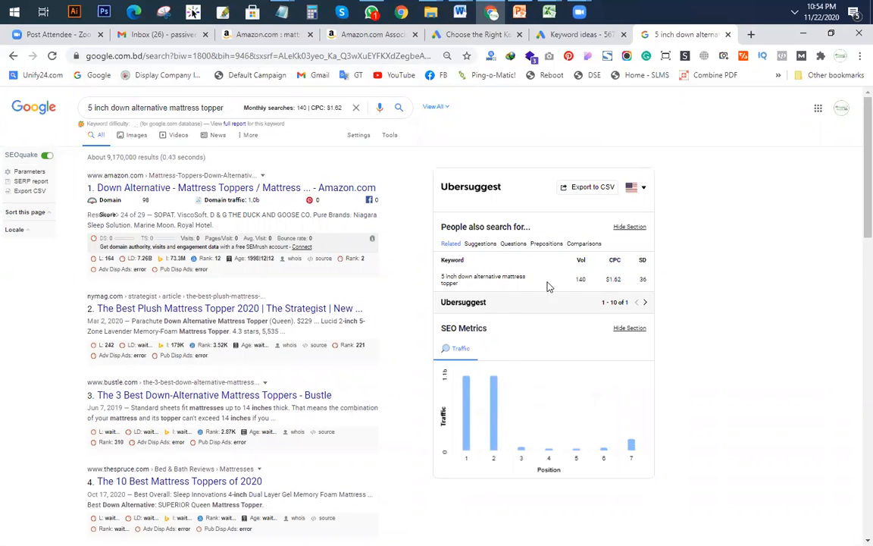
scroll(444, 220, "down", 2)
scroll(444, 220, "up", 2)
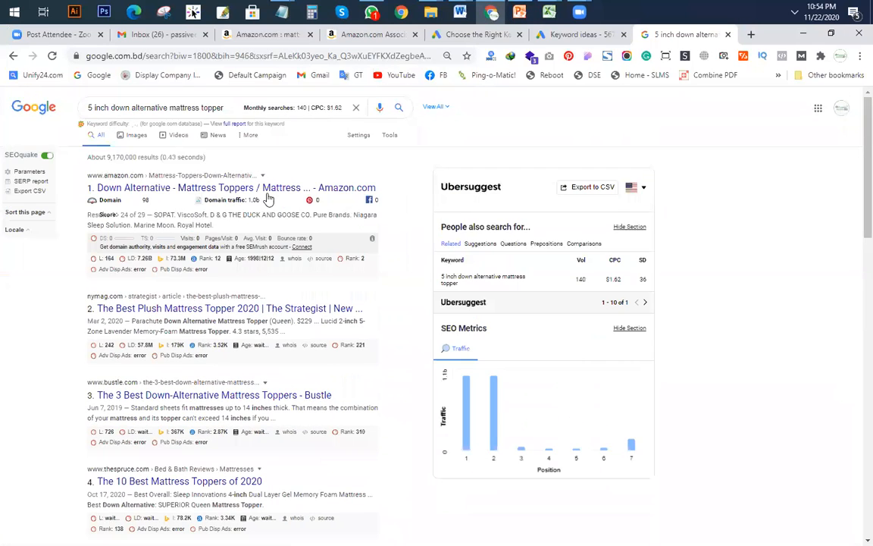
key("alt+Tab")
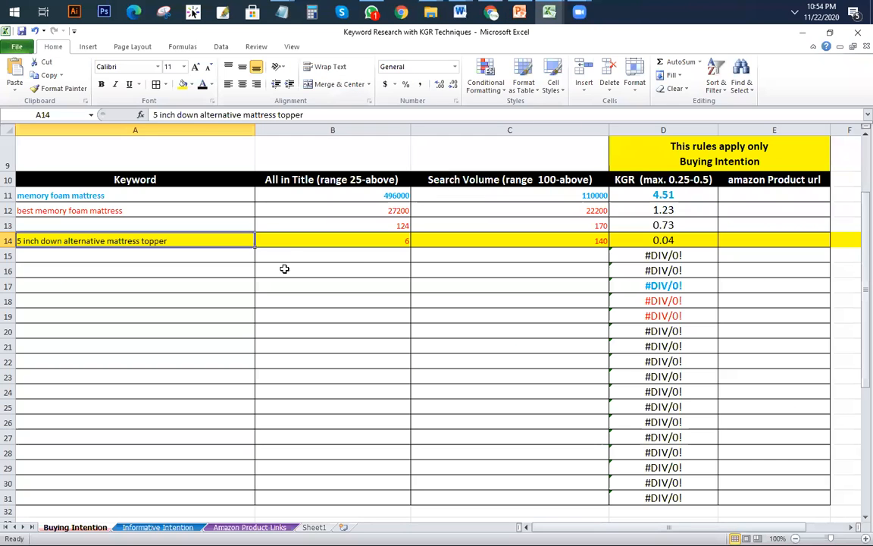
Step: Add '5 inch down alternative mattress topper' with 140 searches to row 6 of the Keyword Research Template
mouse_move(550, 17)
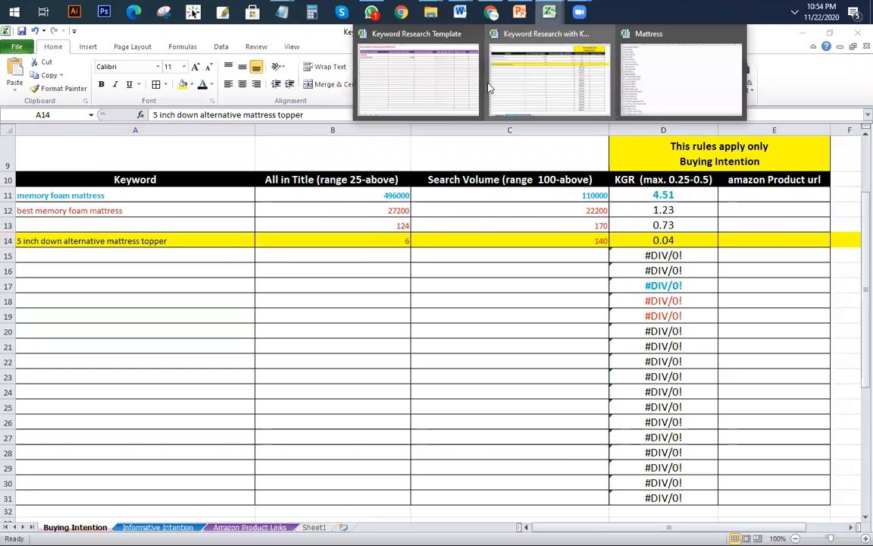
left_click(361, 88)
left_click(126, 216)
key("ctrl+v")
left_click(315, 212)
type("140")
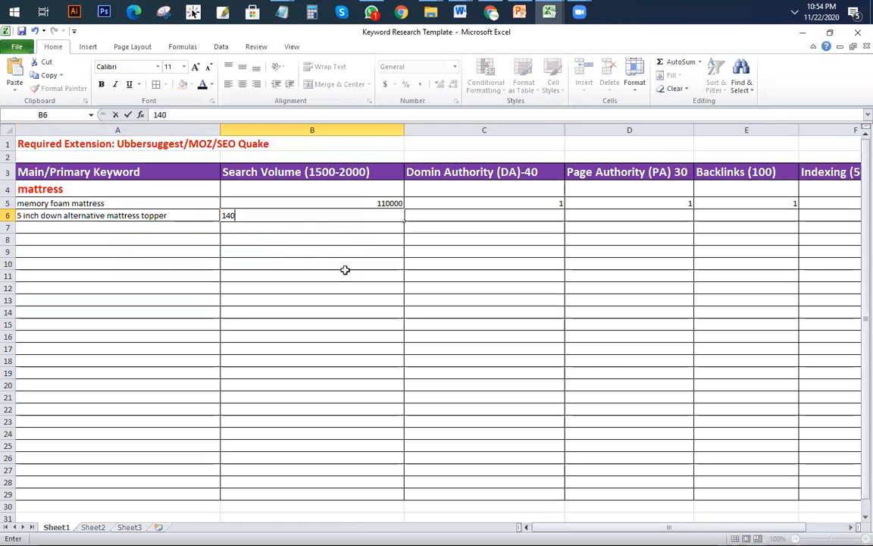
left_click(345, 274)
Step: Replace the (1500-2000) range in header B3 so it reads 'Search Volume = 100-'
left_click(311, 174)
left_click(110, 189)
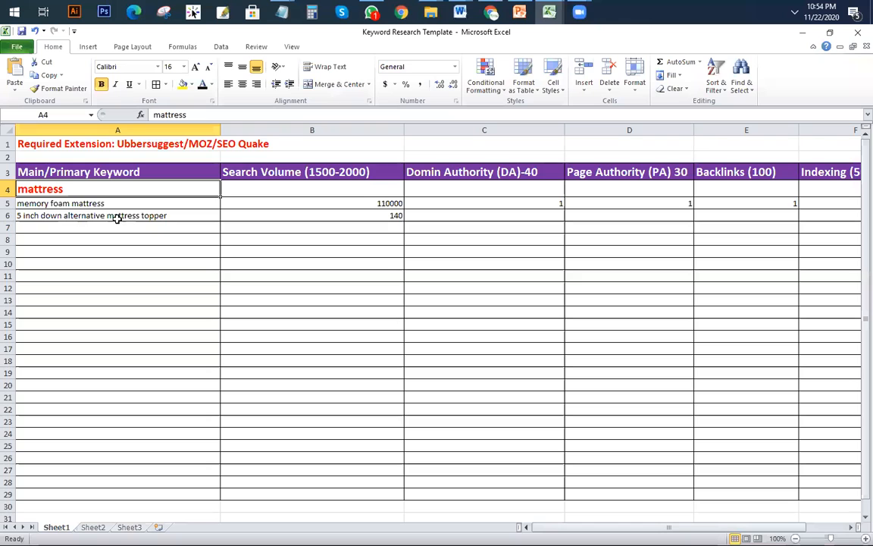
left_click(114, 218)
left_click(236, 277)
left_click(304, 175)
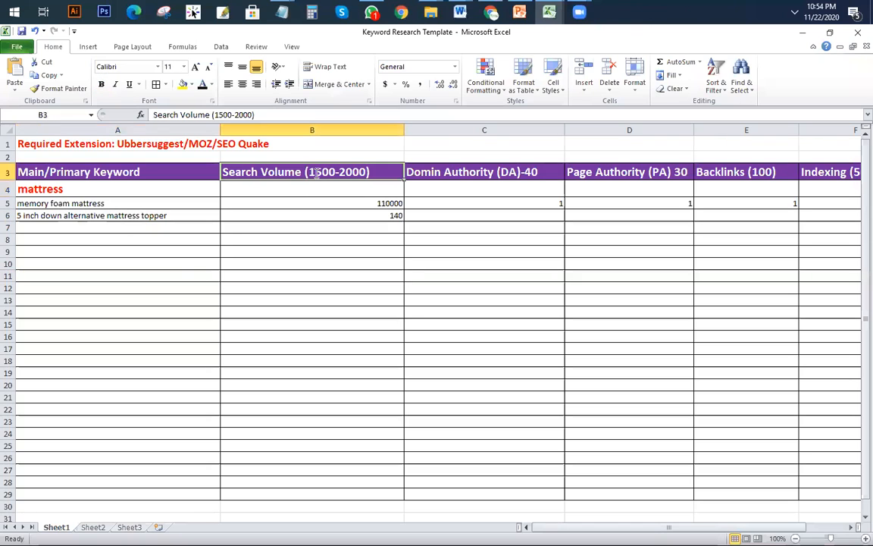
double_click(303, 174)
left_click_drag(304, 174, 373, 173)
key("BackSpace")
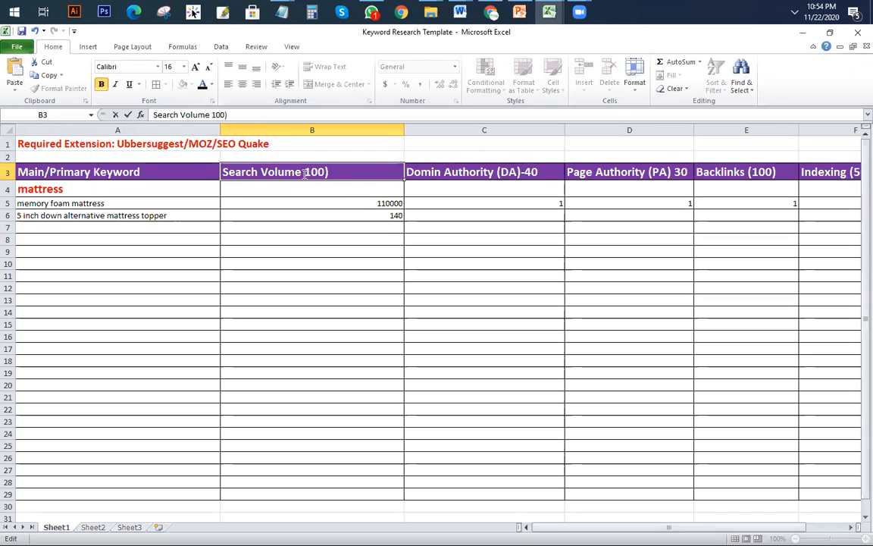
type("_")
key("BackSpace")
type("=")
left_click(170, 313)
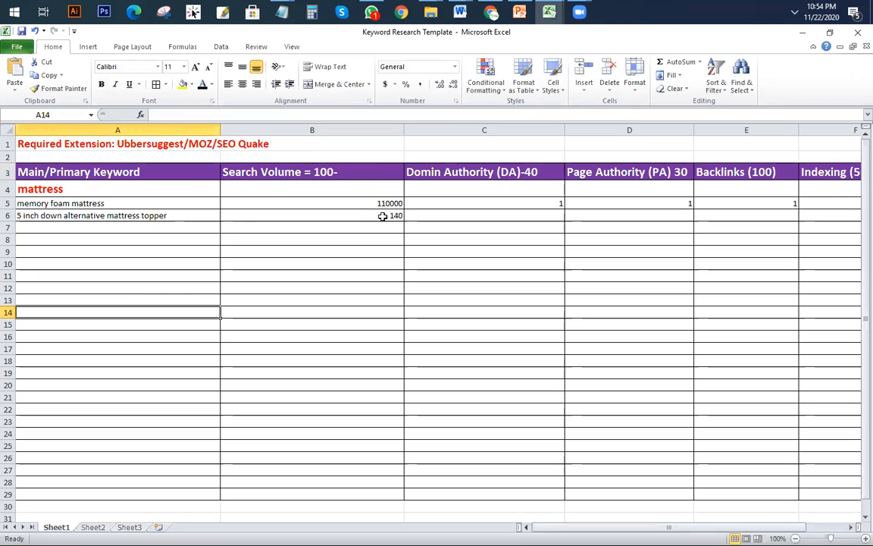
left_click(484, 217)
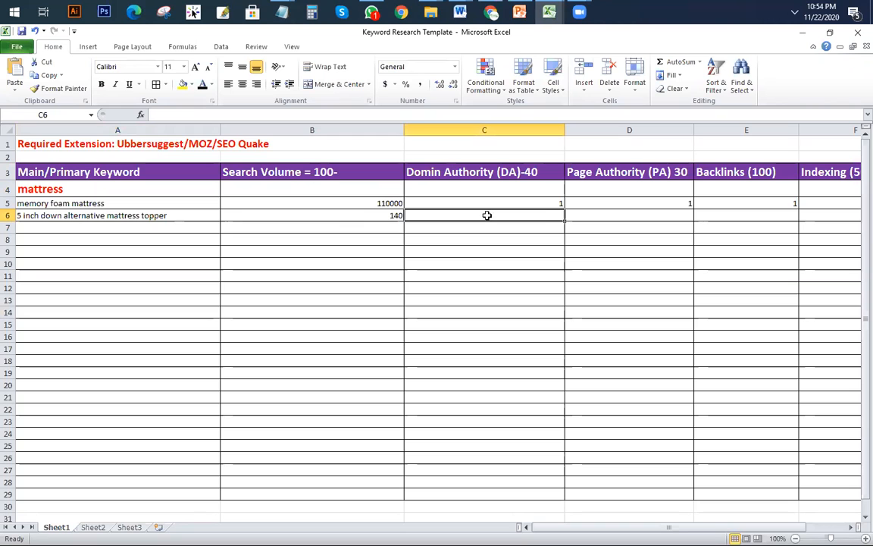
Step: Reset the results zoom and enable MozBar, showing the top Amazon result at PA 57, DA 96
left_click(491, 11)
key("ctrl+plus")
scroll(320, 217, "down", 2)
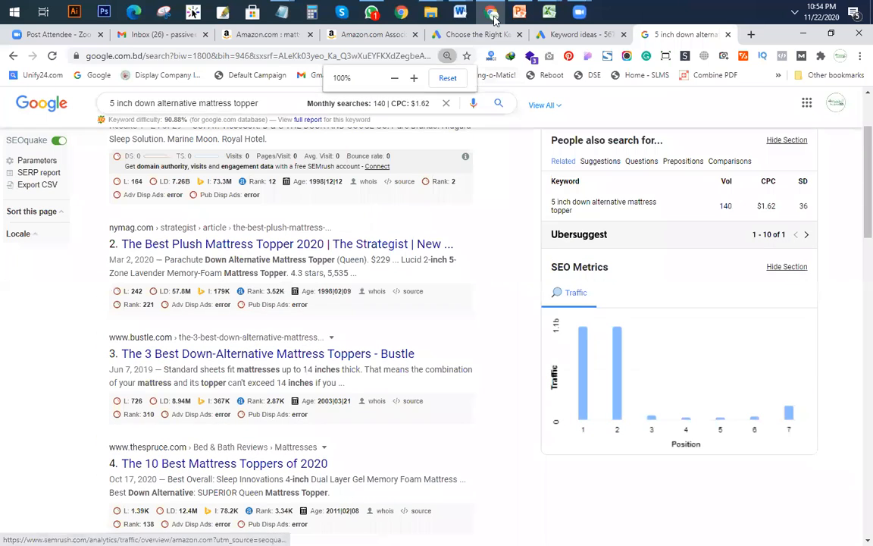
mouse_move(549, 11)
left_click(452, 114)
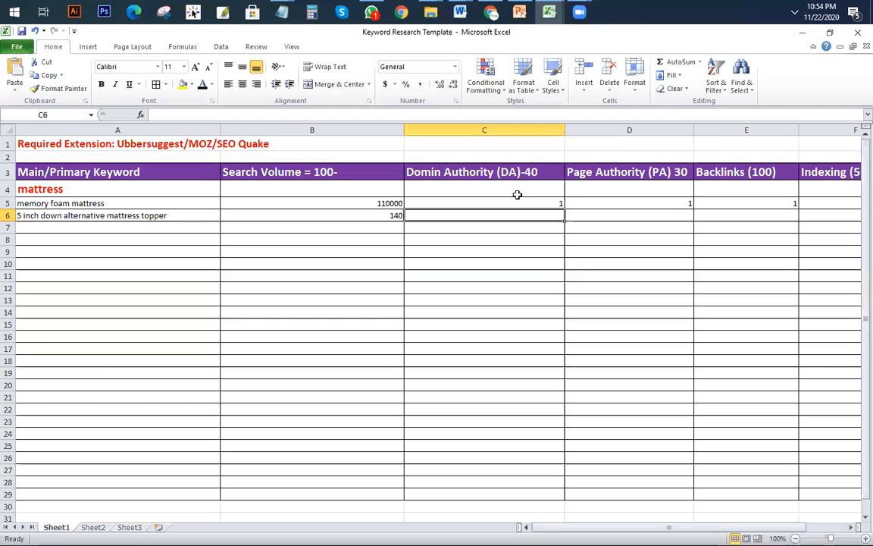
left_click(491, 11)
scroll(164, 318, "up", 2)
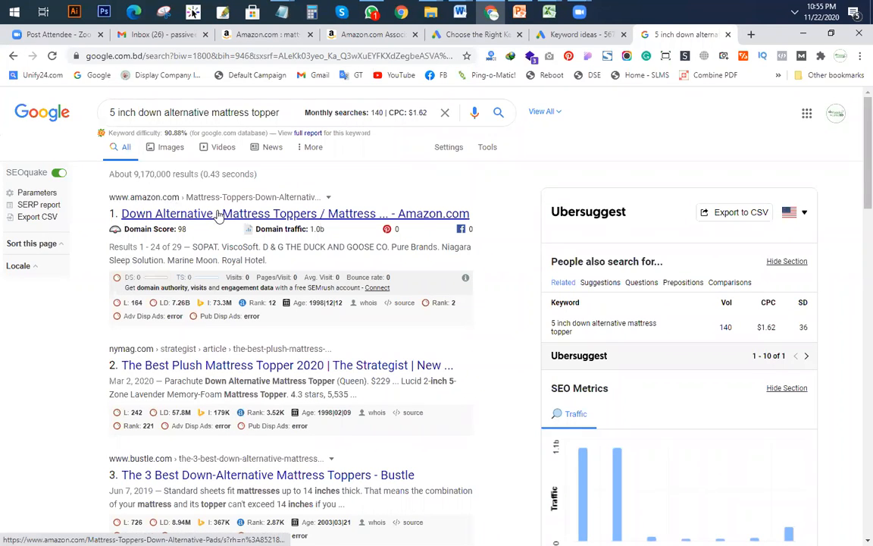
scroll(157, 246, "down", 3)
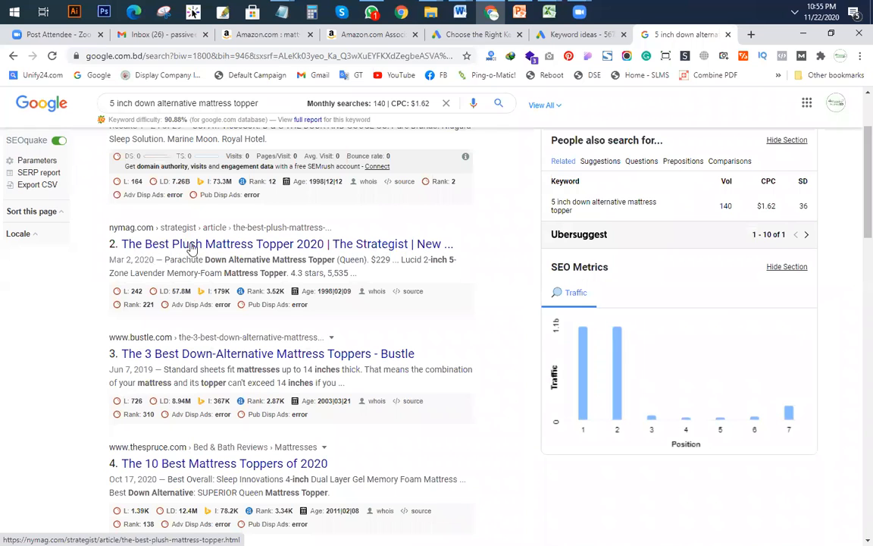
scroll(746, 121, "up", 3)
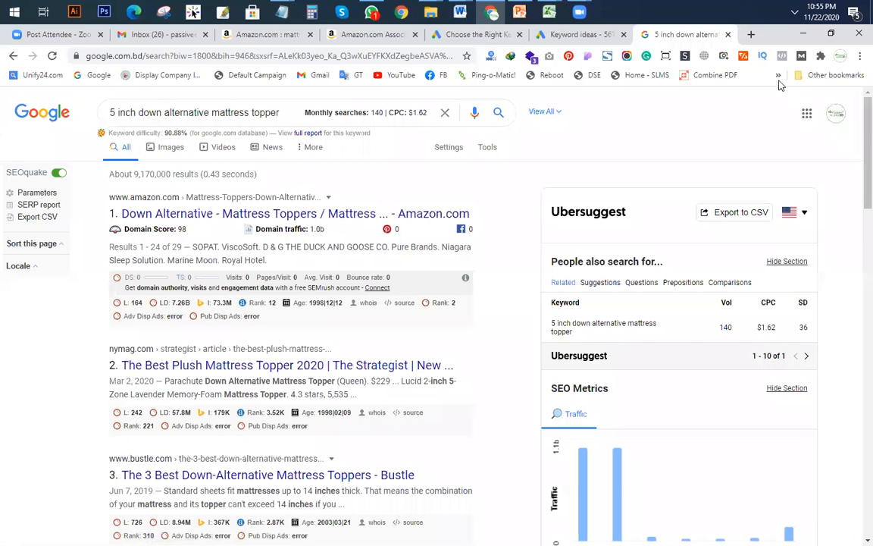
left_click(801, 56)
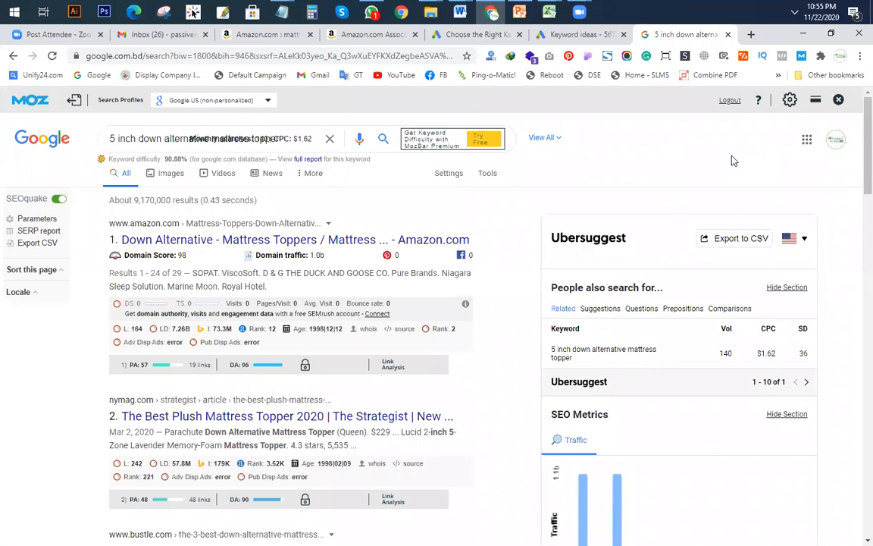
scroll(138, 307, "down", 2)
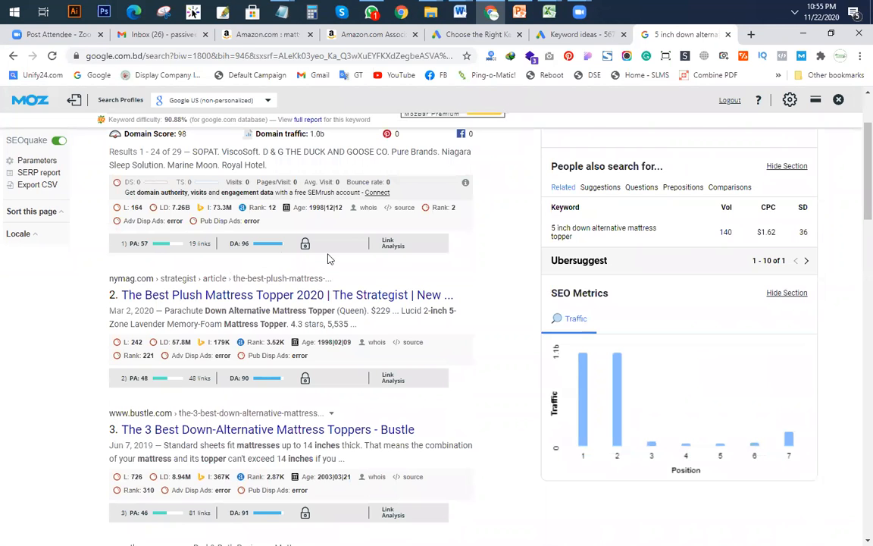
scroll(328, 259, "up", 1)
scroll(264, 315, "down", 3)
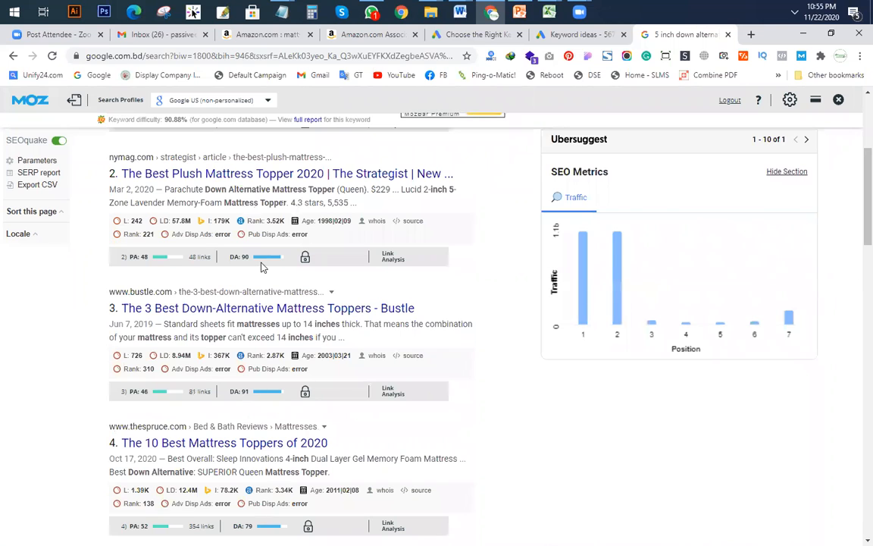
scroll(264, 263, "down", 1)
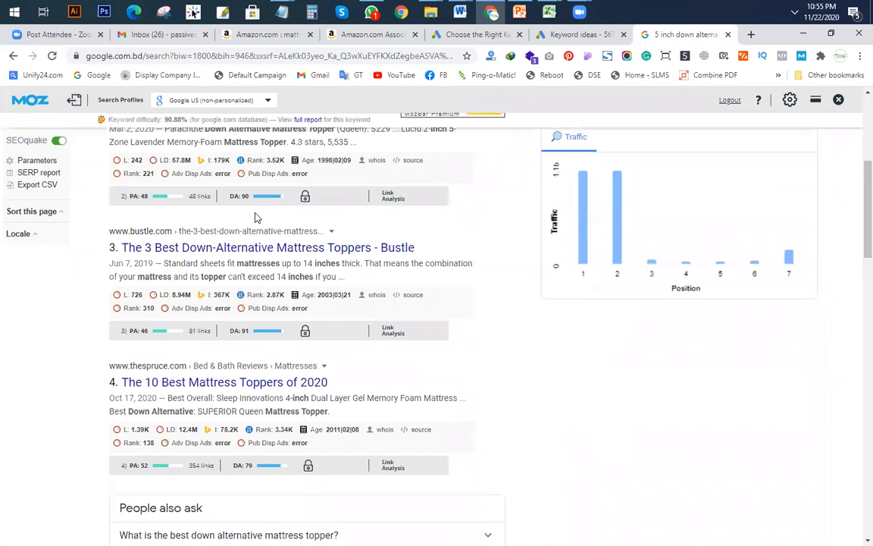
scroll(256, 250, "down", 1)
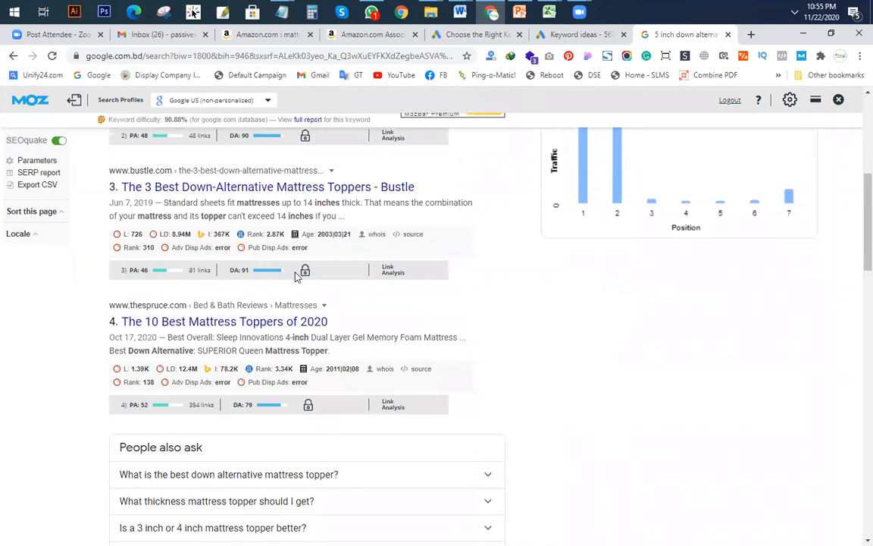
scroll(287, 285, "down", 2)
scroll(267, 294, "down", 5)
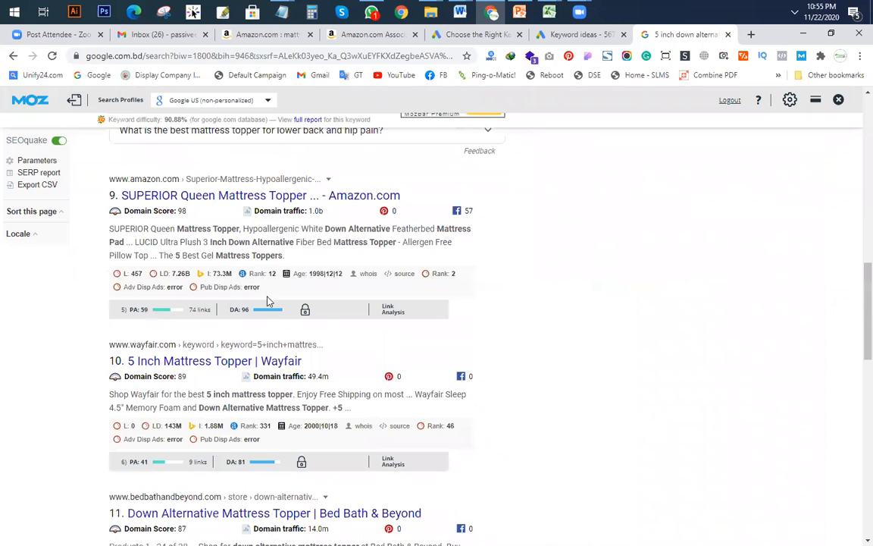
scroll(265, 312, "down", 3)
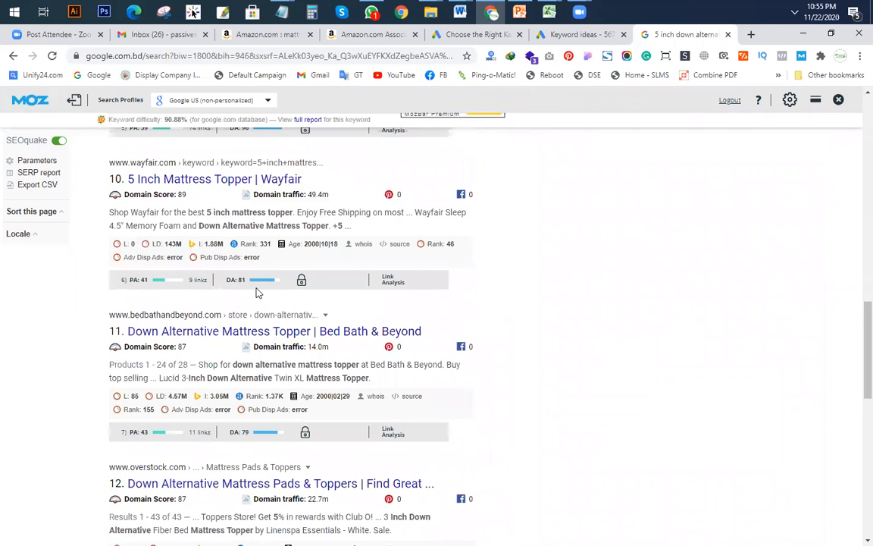
scroll(257, 288, "down", 6)
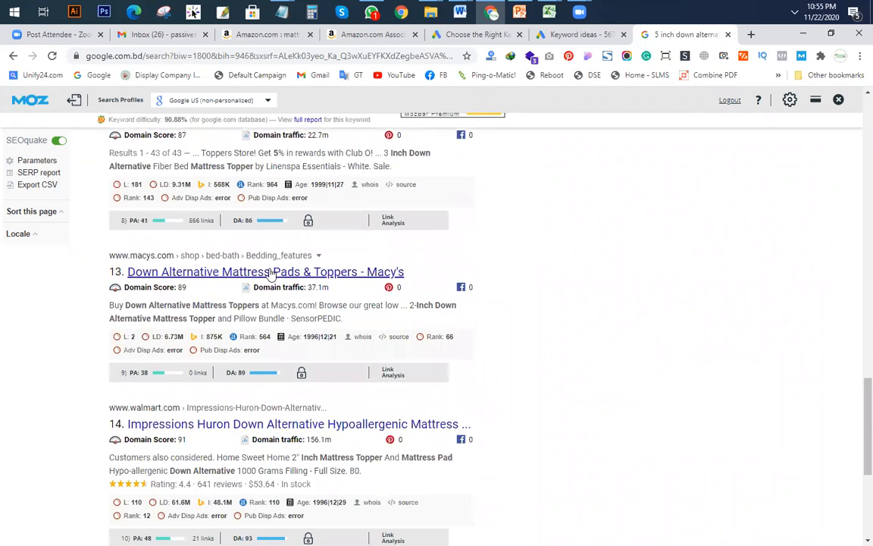
scroll(273, 258, "down", 3)
scroll(289, 326, "down", 2)
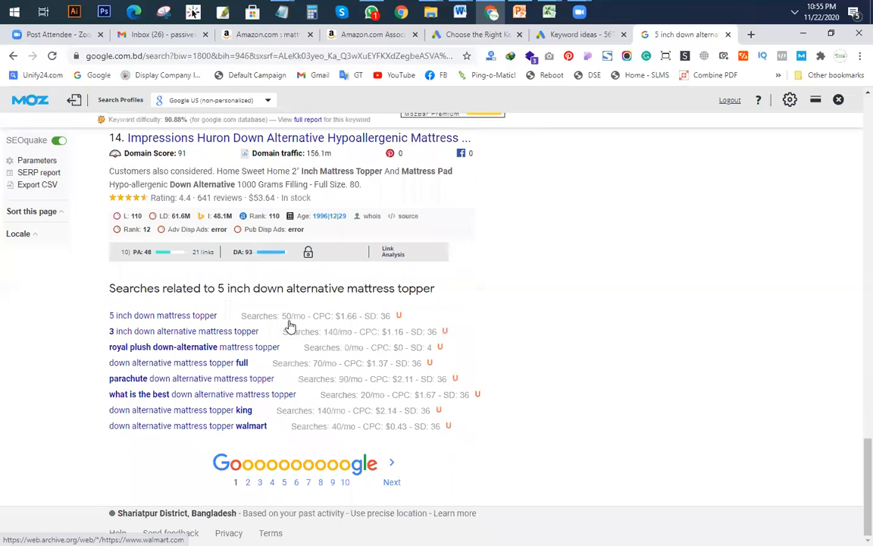
scroll(264, 265, "up", 2)
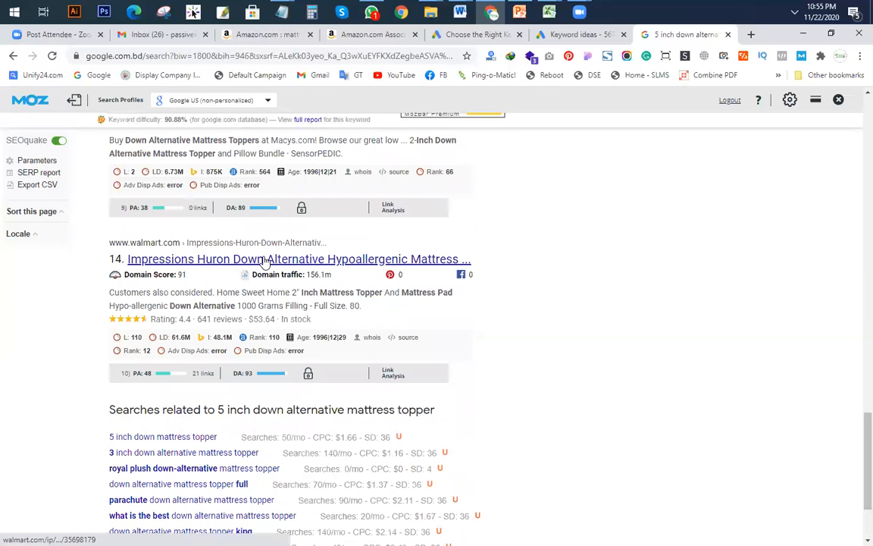
scroll(254, 266, "up", 2)
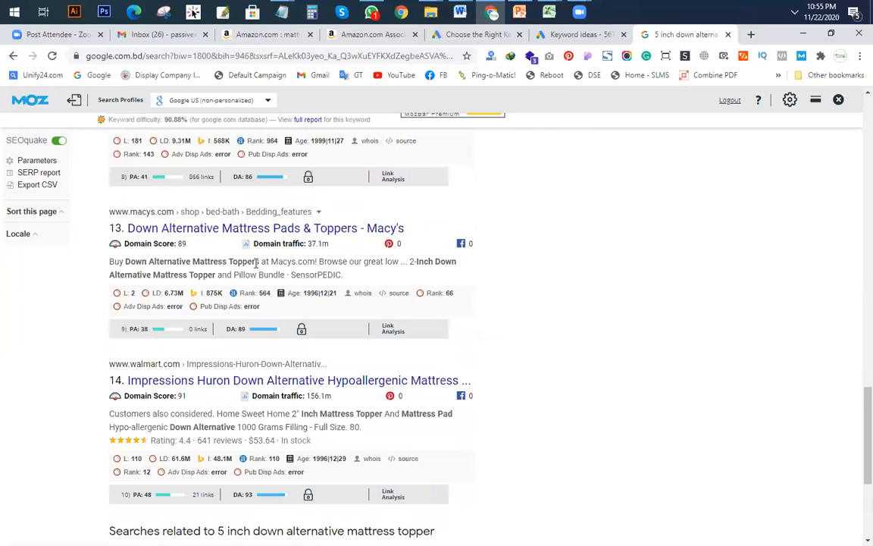
scroll(236, 230, "up", 2)
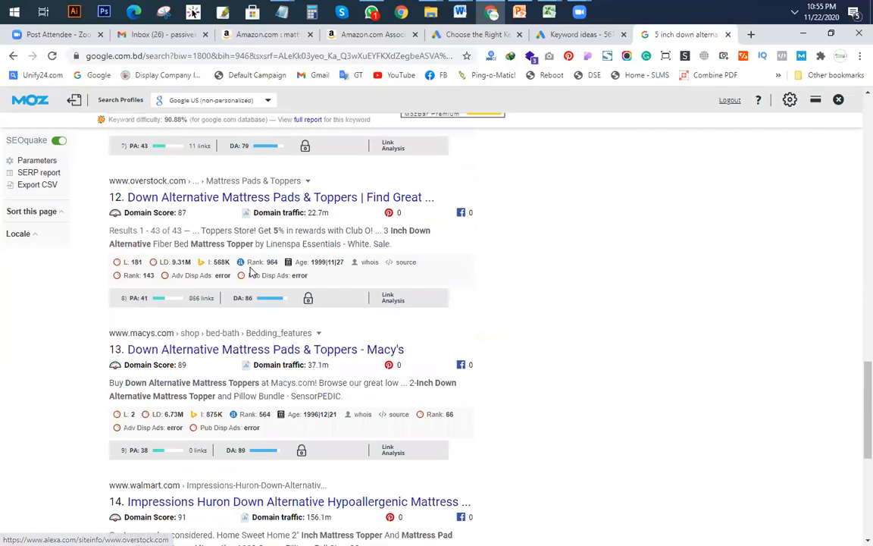
scroll(237, 214, "up", 1)
scroll(230, 257, "up", 2)
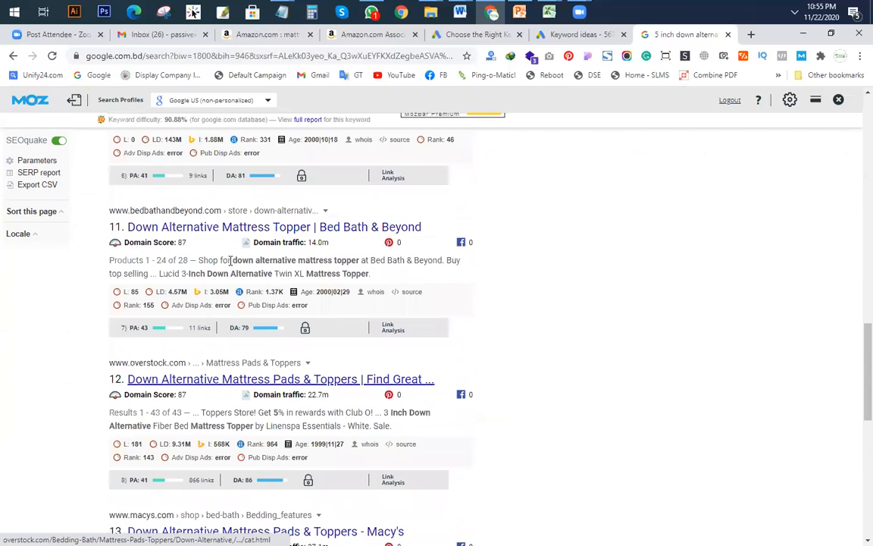
scroll(235, 235, "up", 3)
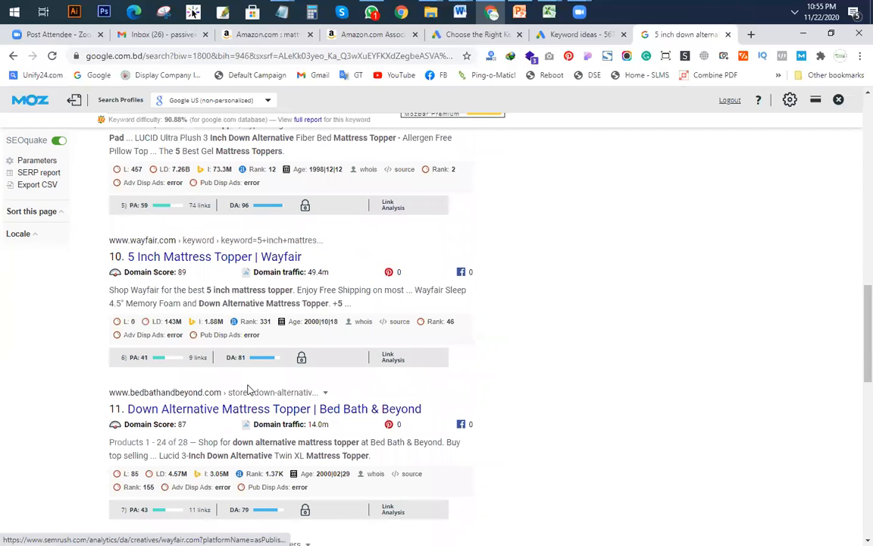
scroll(235, 344, "up", 1)
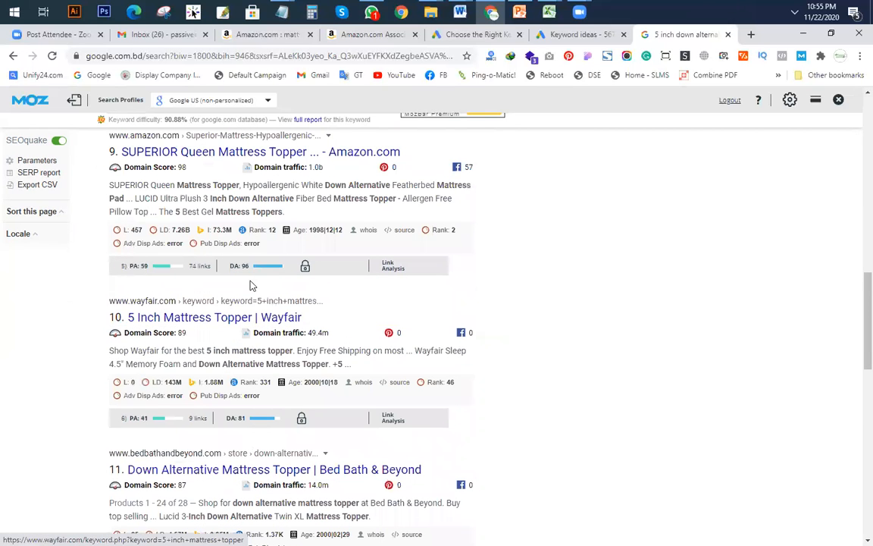
scroll(195, 327, "up", 3)
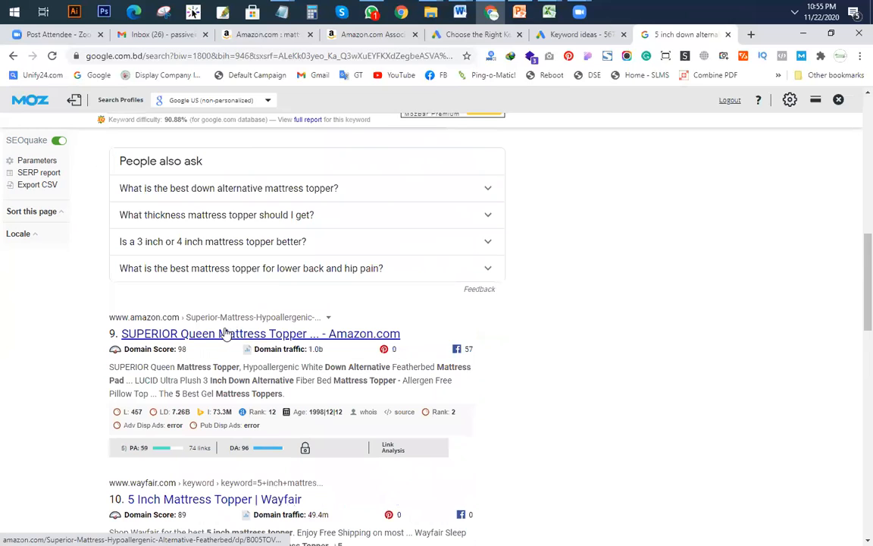
scroll(233, 339, "down", 1)
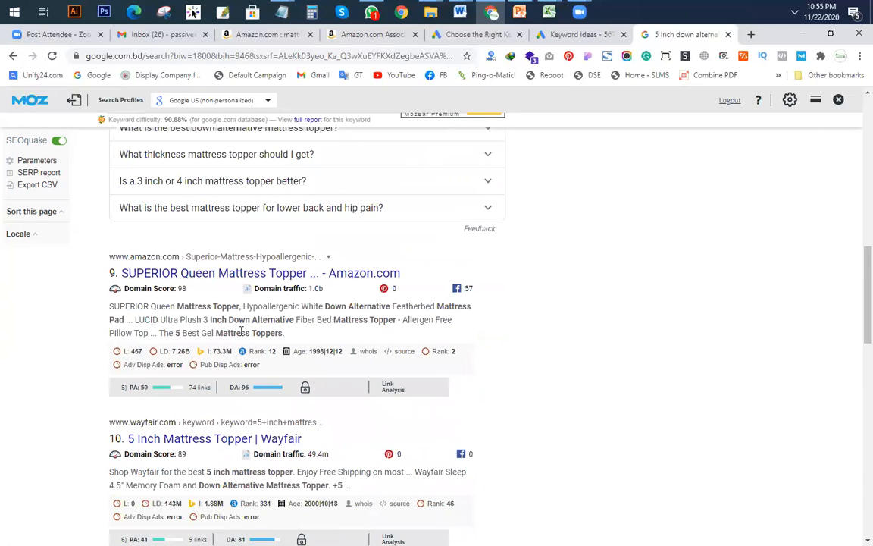
scroll(241, 331, "down", 2)
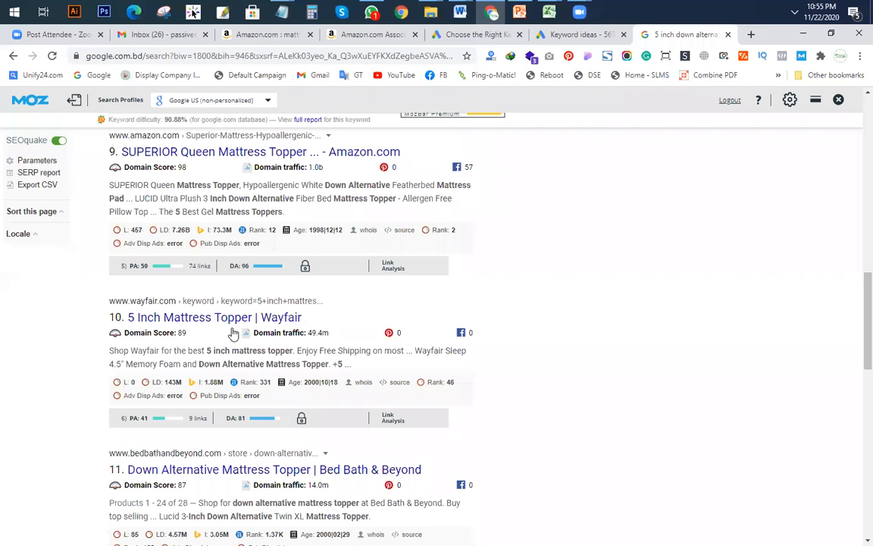
scroll(234, 334, "down", 2)
scroll(233, 331, "down", 1)
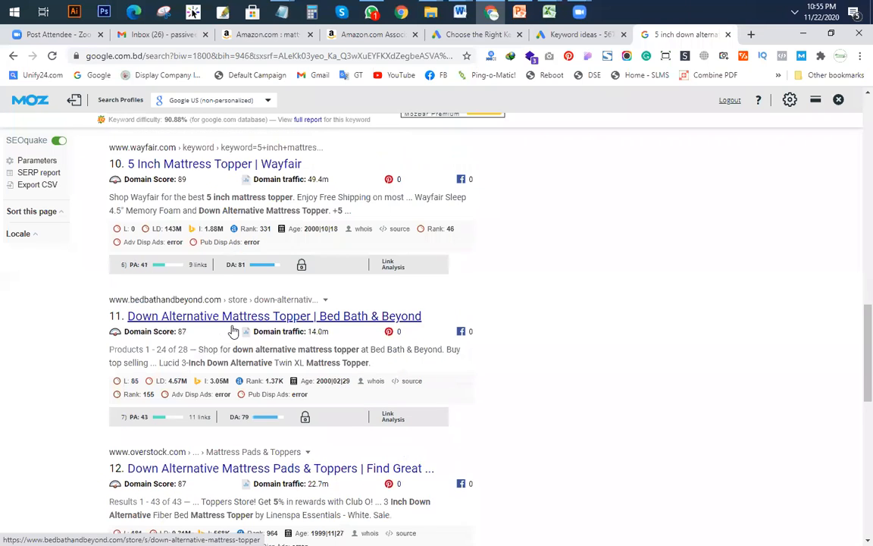
scroll(235, 327, "down", 3)
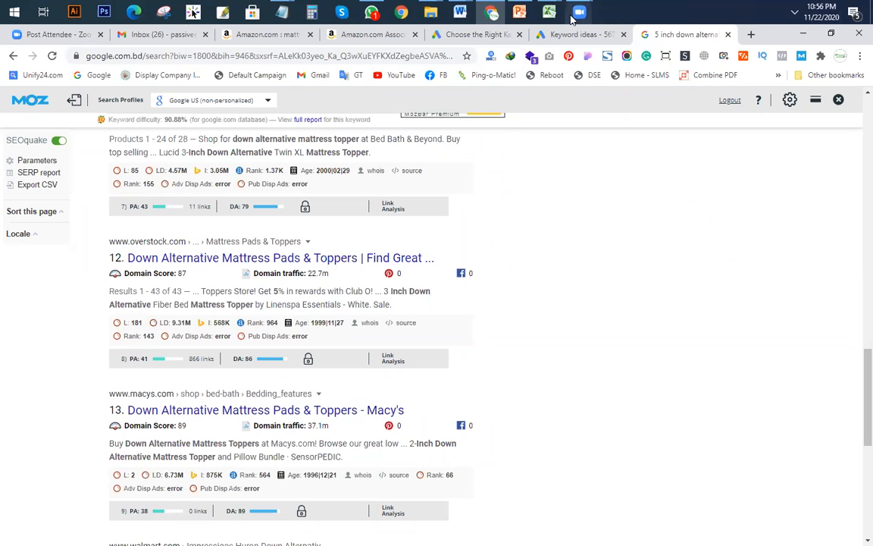
Step: Select the '5 inch down alternative mattress topper' keyword in A14 of the KGR workbook, then return to Chrome
mouse_move(549, 12)
left_click(585, 96)
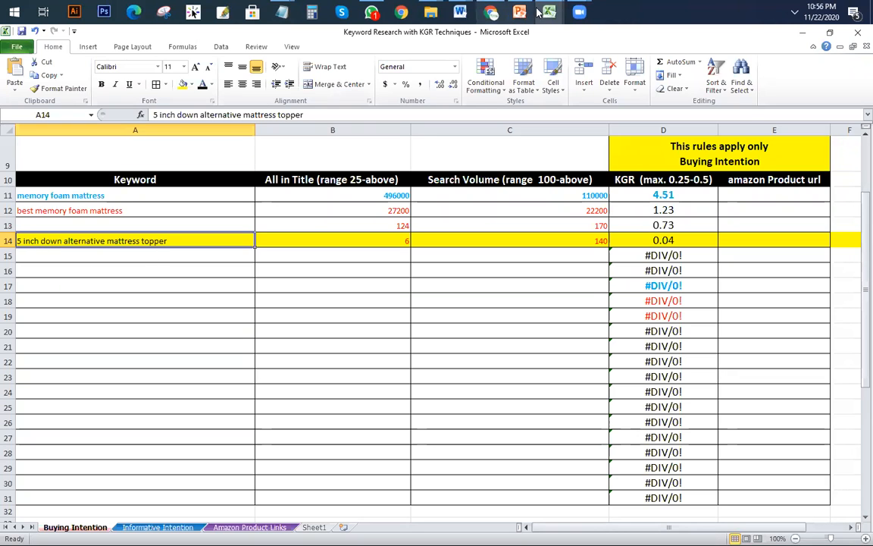
mouse_move(548, 12)
left_click(419, 86)
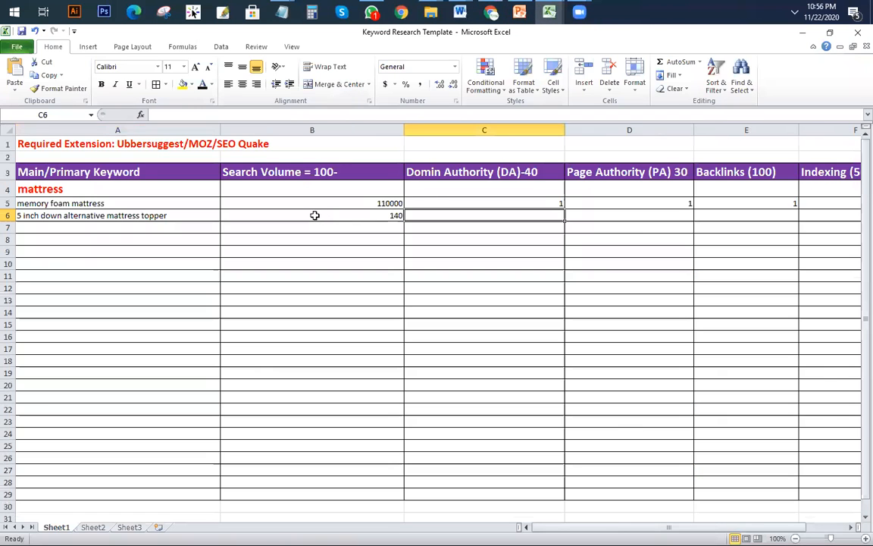
left_click_drag(316, 217, 589, 215)
left_click(598, 273)
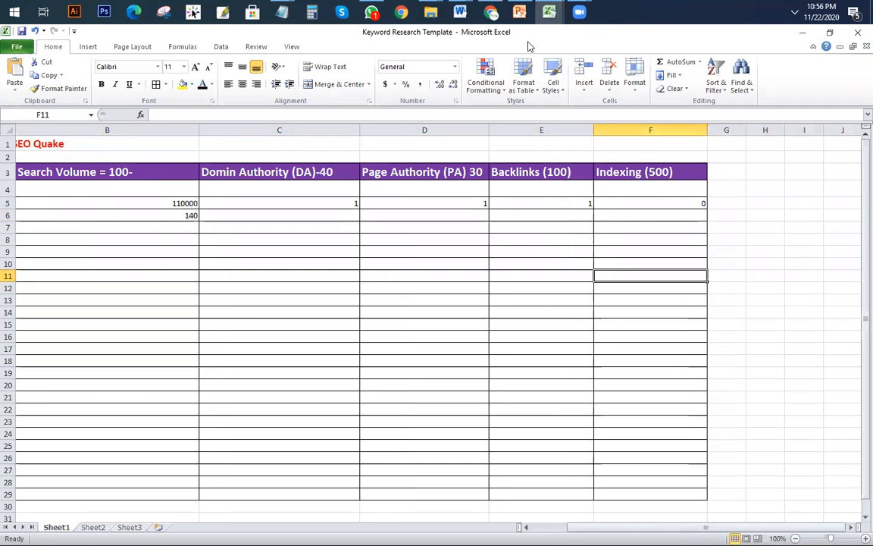
mouse_move(548, 12)
left_click(572, 88)
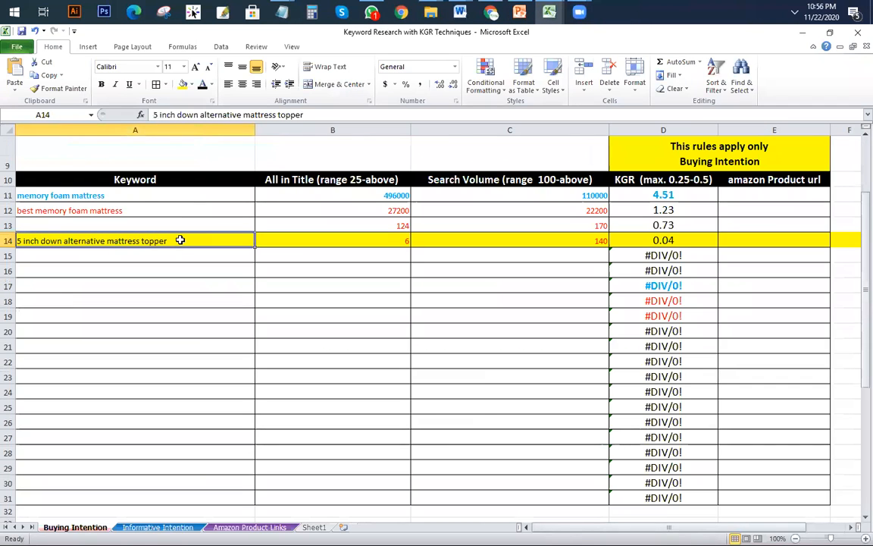
left_click_drag(303, 114, 141, 115)
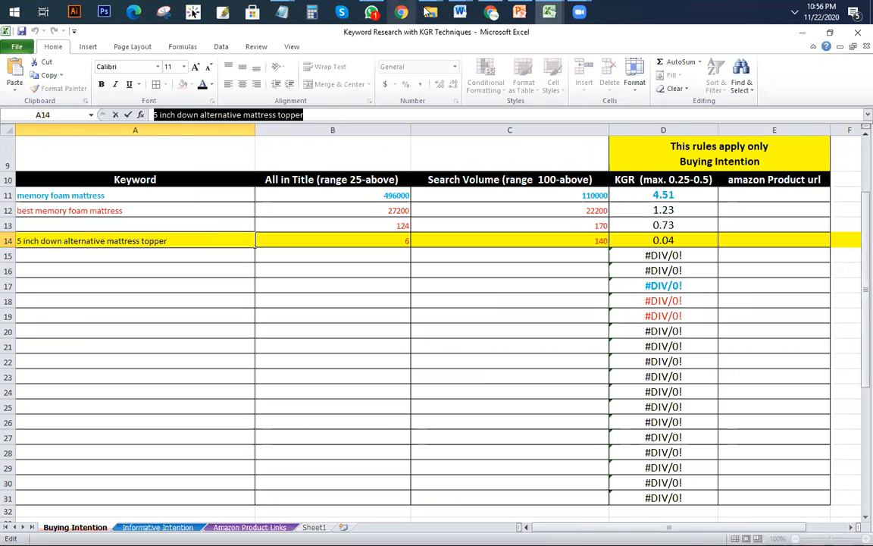
left_click(491, 12)
scroll(389, 142, "up", 15)
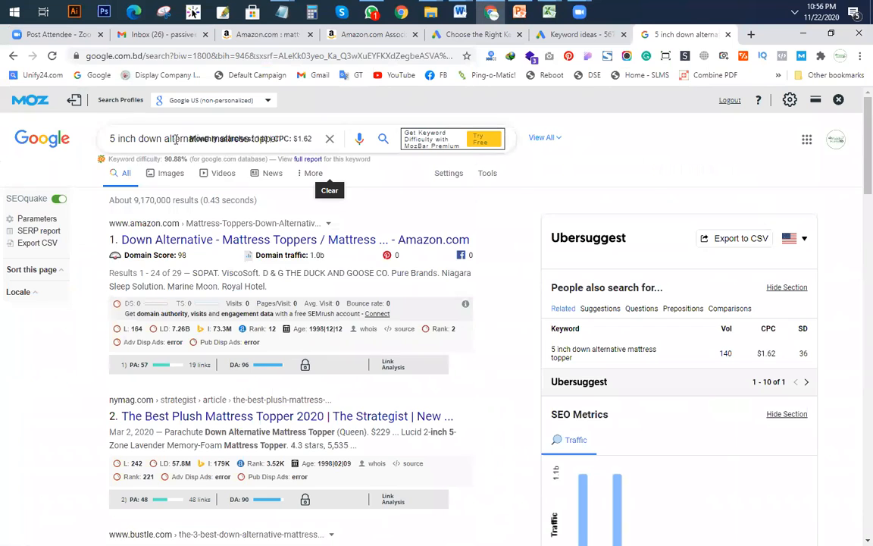
Step: Close MozBar and search 'memory foam mattress topper king size 2 inch' from the suggestions
left_click(330, 139)
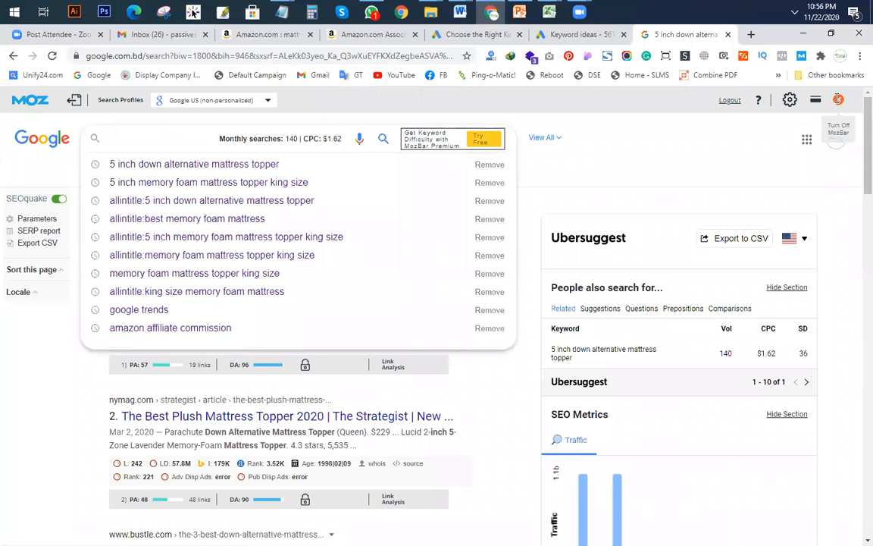
left_click(838, 99)
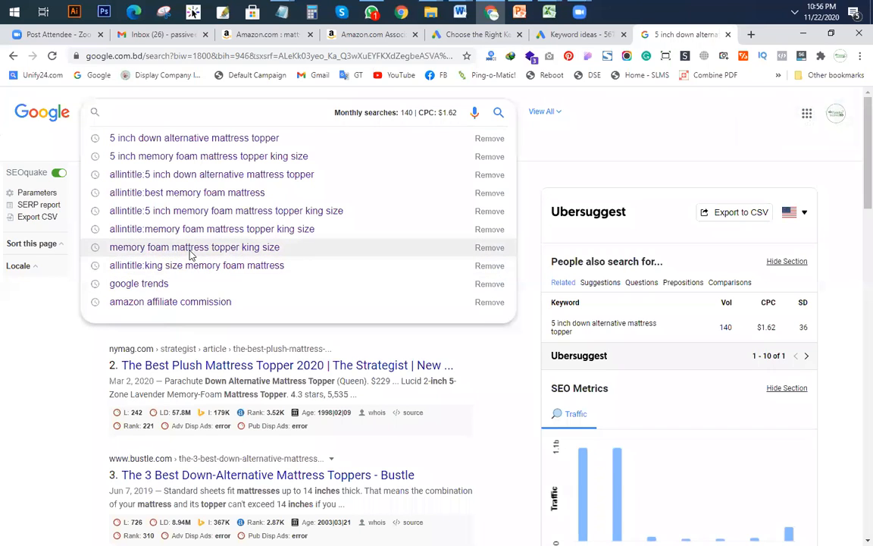
left_click(191, 247)
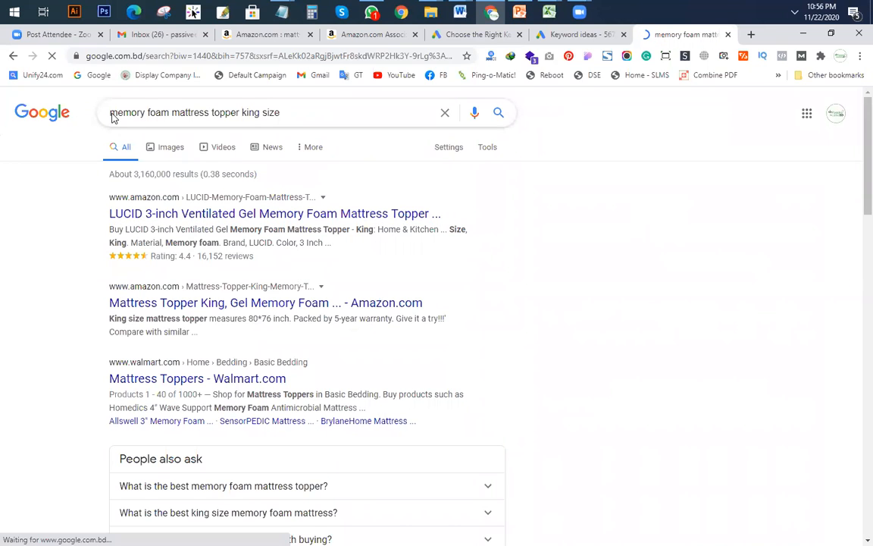
left_click(264, 112)
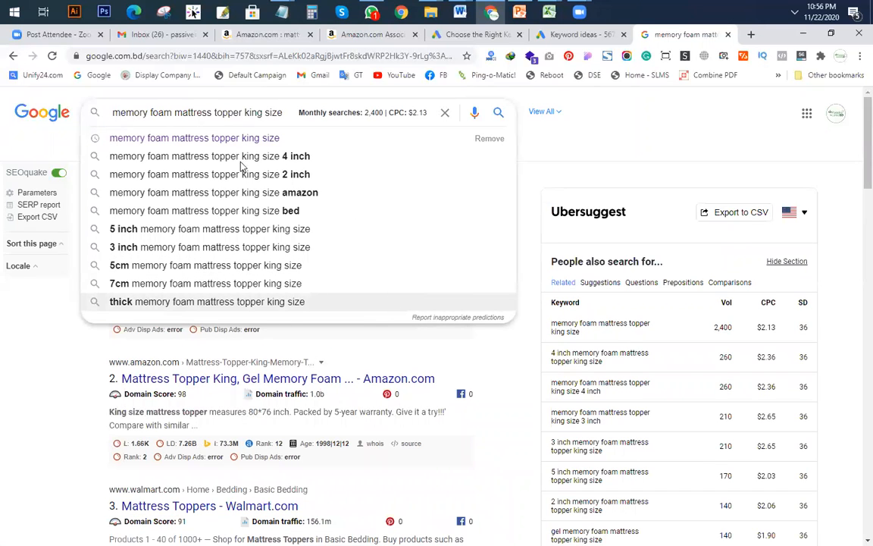
left_click(202, 175)
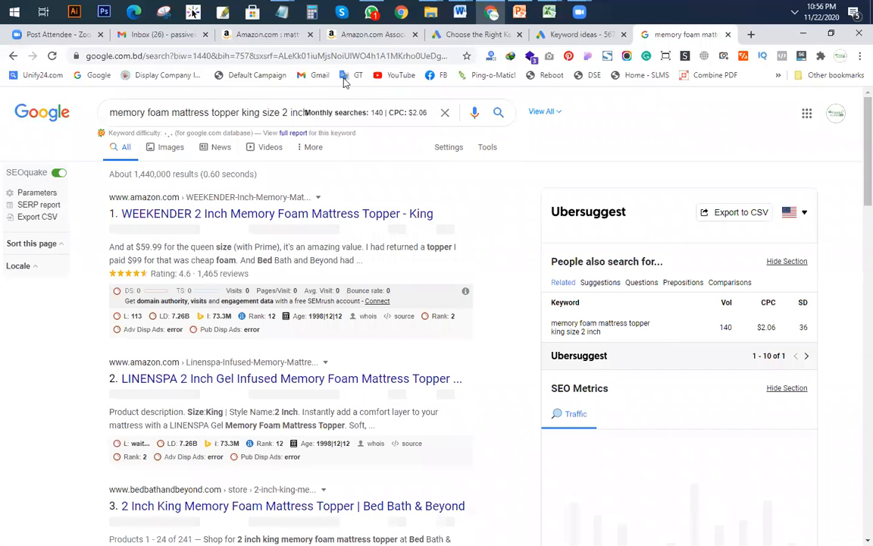
Step: Run the allintitle: search for it (about 1,020 results), then rerun the plain query
left_click(196, 113)
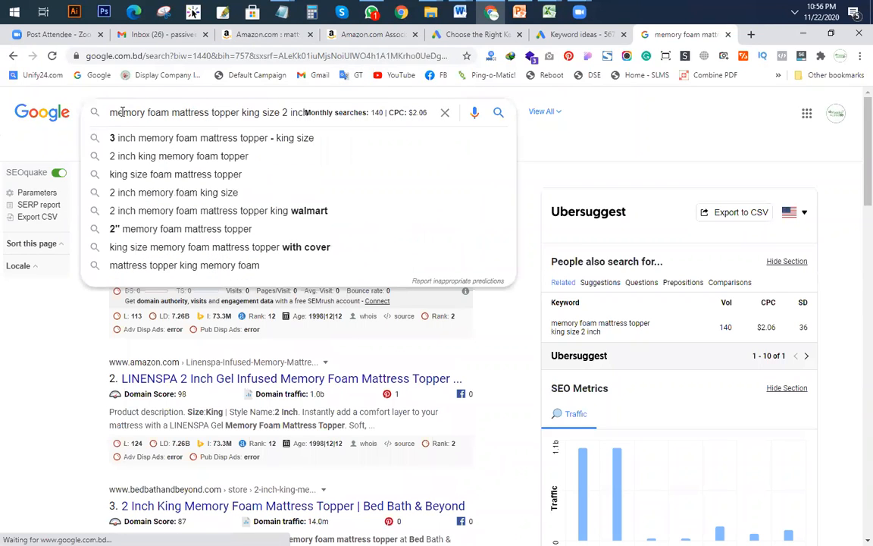
type("allintitle")
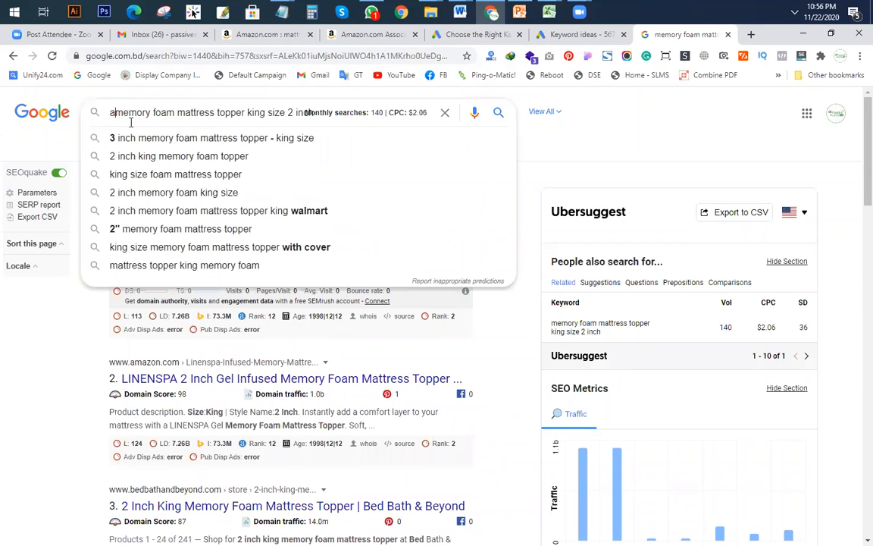
type(":")
key("Return")
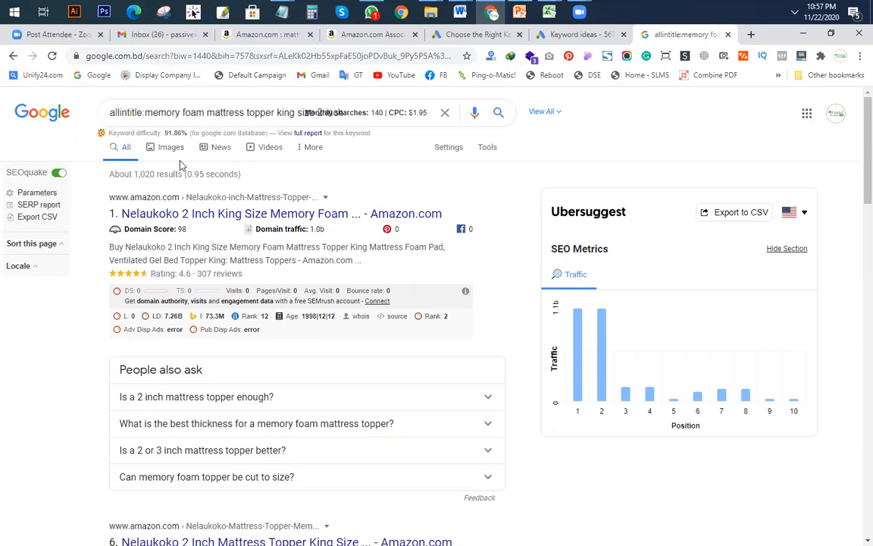
left_click_drag(144, 113, 21, 136)
key("BackSpace")
key("Return")
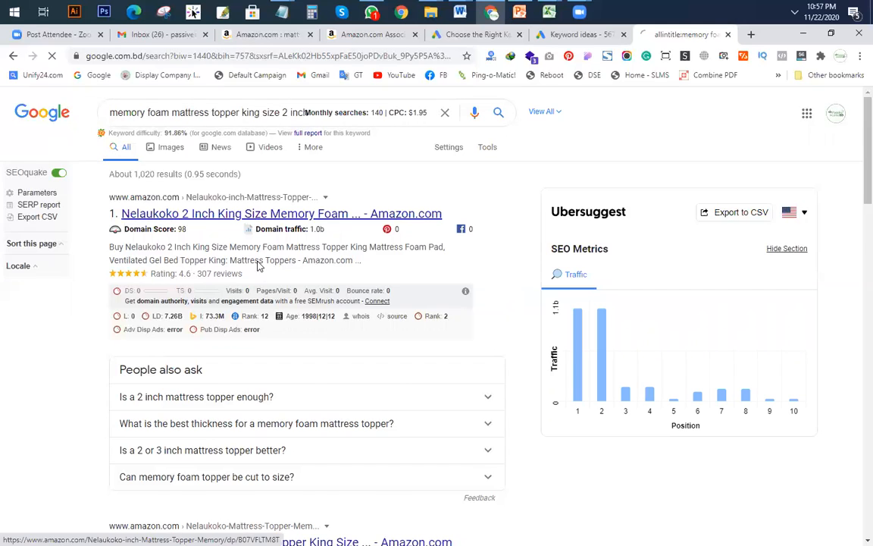
Step: Search 'king size memory foam mattress topper with cover' from the autocomplete suggestions
scroll(278, 215, "down", 5)
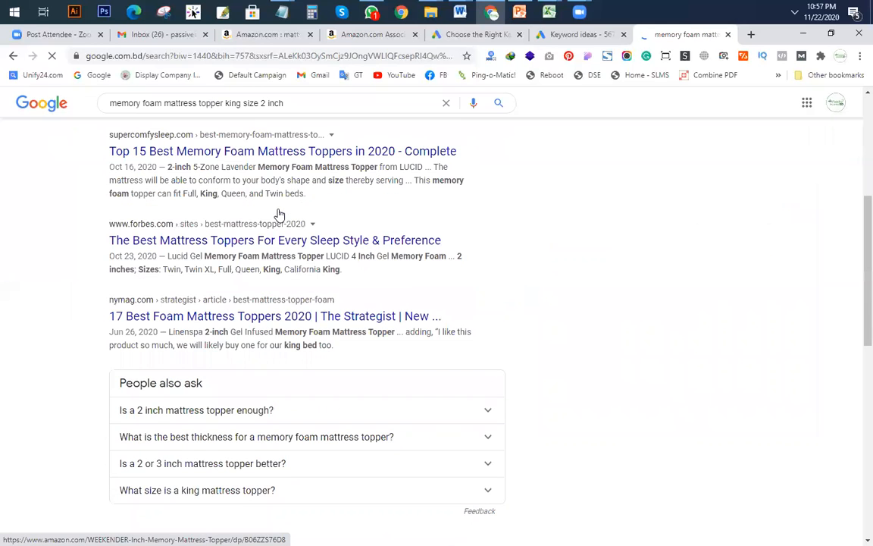
scroll(286, 295, "up", 5)
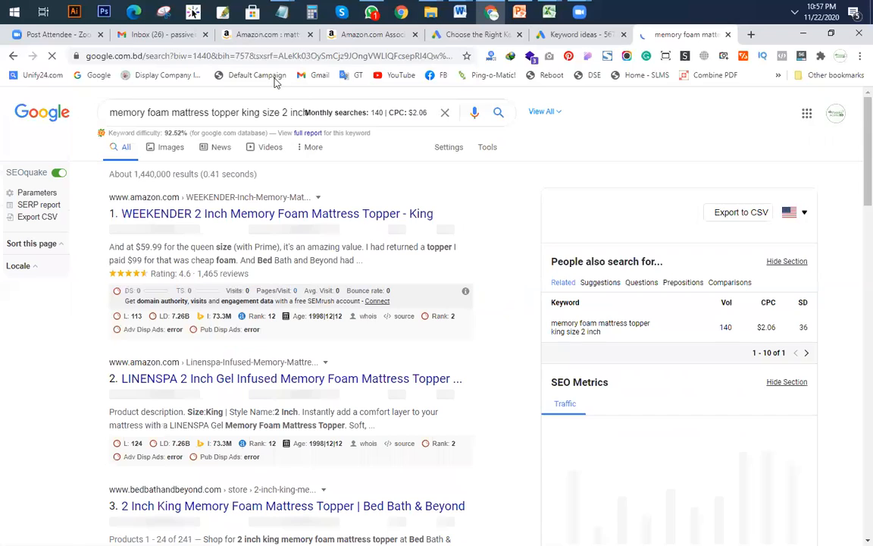
left_click(283, 111)
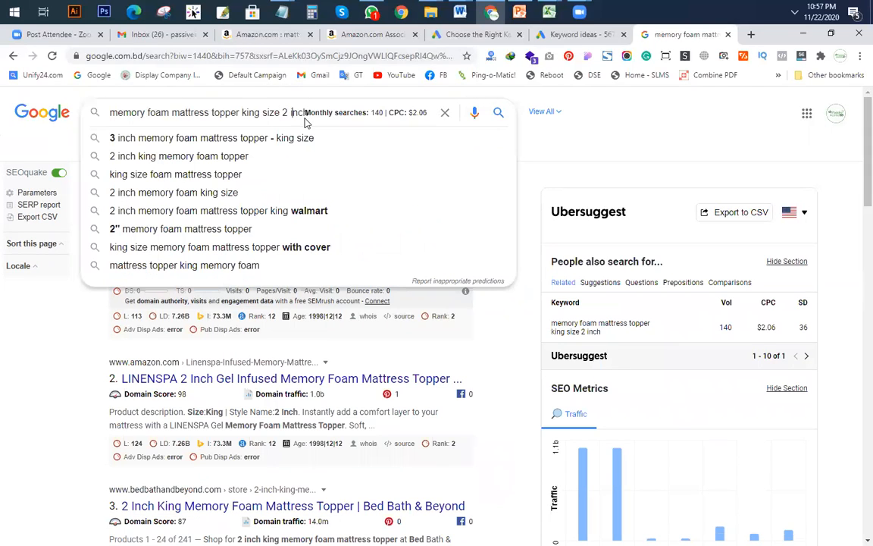
key("Right")
key("Right")
key("Right")
key("Right")
key("Return")
left_click(222, 250)
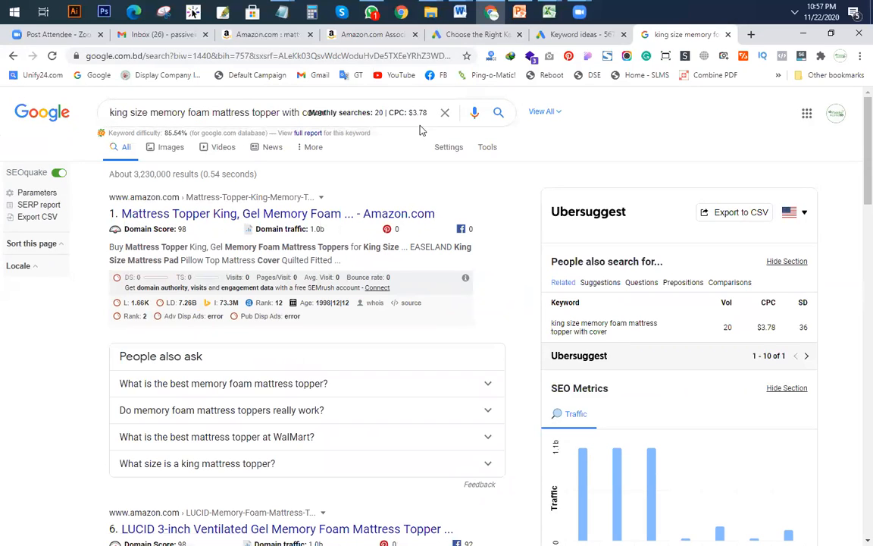
Step: Open the related search '3 inch memory foam mattress topper king size'
scroll(388, 263, "down", 20)
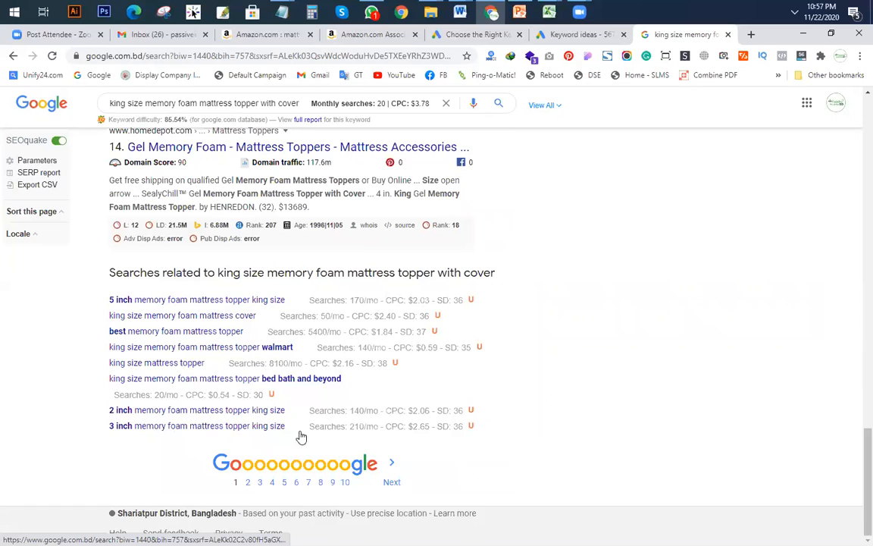
left_click_drag(292, 429, 160, 435)
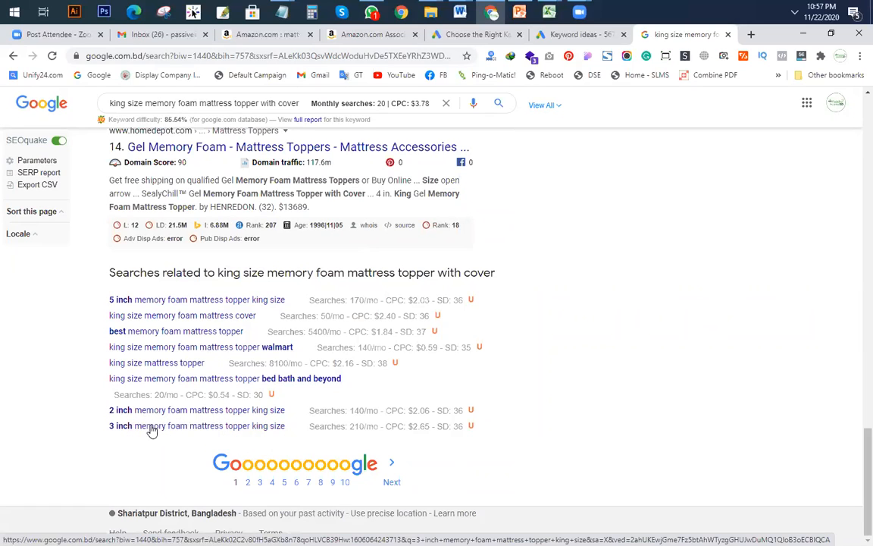
left_click(154, 428)
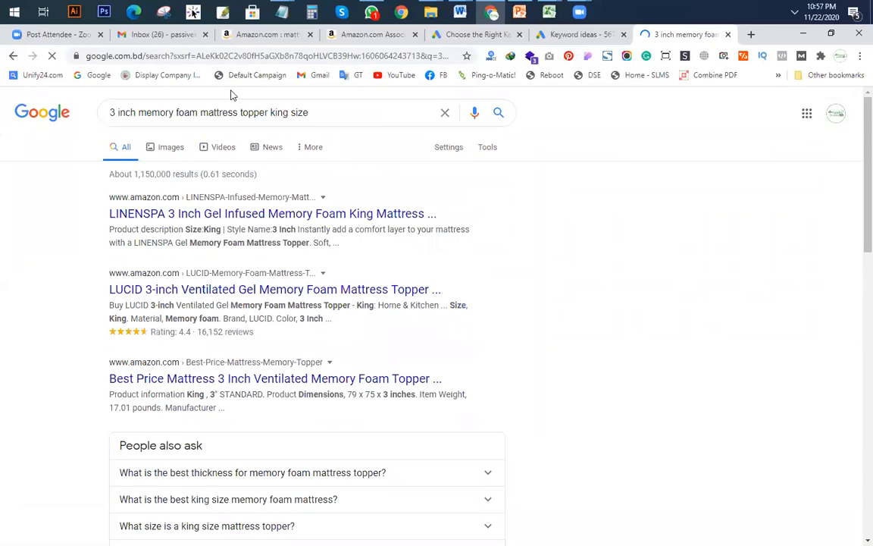
Step: Run an allintitle: search for the 3 inch king size topper query (about 1,510 results)
left_click(112, 112)
type("allintitle")
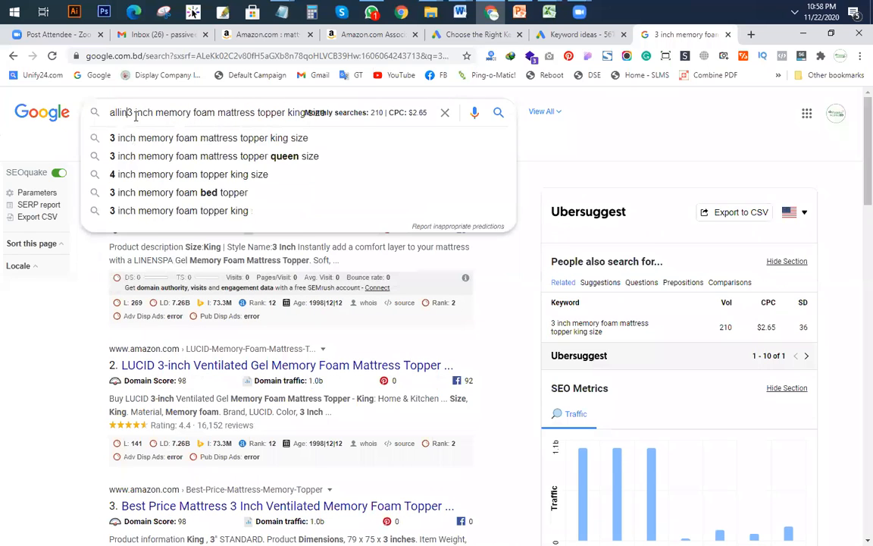
type(":")
key("Return")
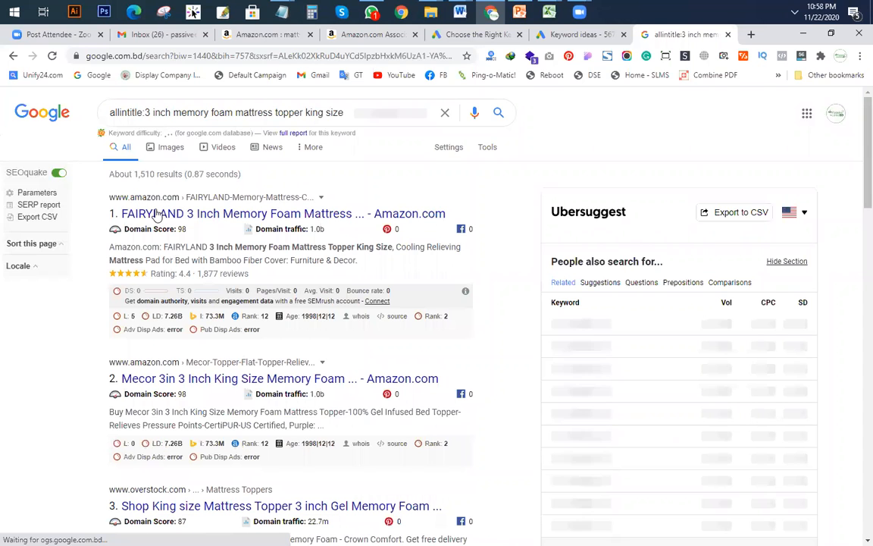
Step: Drop the prefix and '3 inch', then search 'thick memory foam mattress topper king size'
left_click_drag(144, 112, 64, 113)
key("Delete")
key("Delete")
key("Delete")
key("Delete")
key("Delete")
key("Delete")
key("Delete")
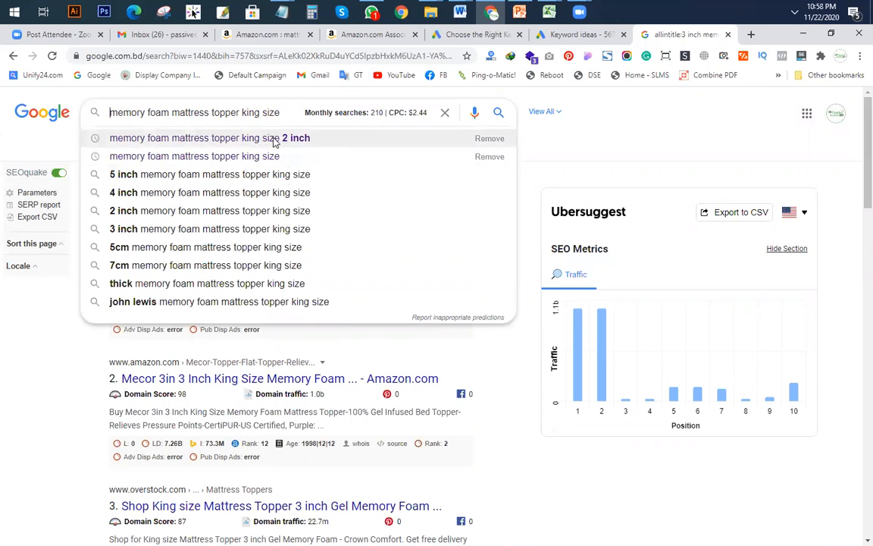
left_click(167, 286)
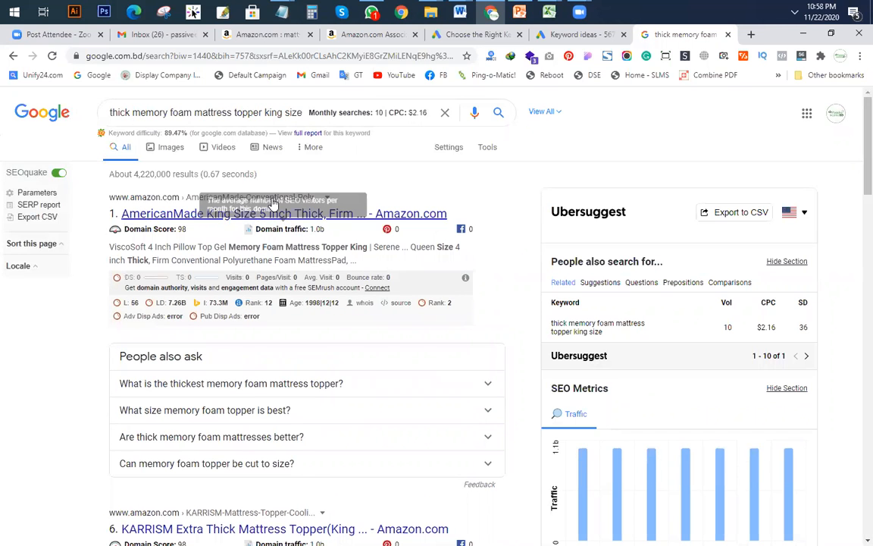
Step: Open results for 'thick mattress topper queen' from the search suggestions
scroll(273, 203, "down", 5)
scroll(297, 218, "up", 5)
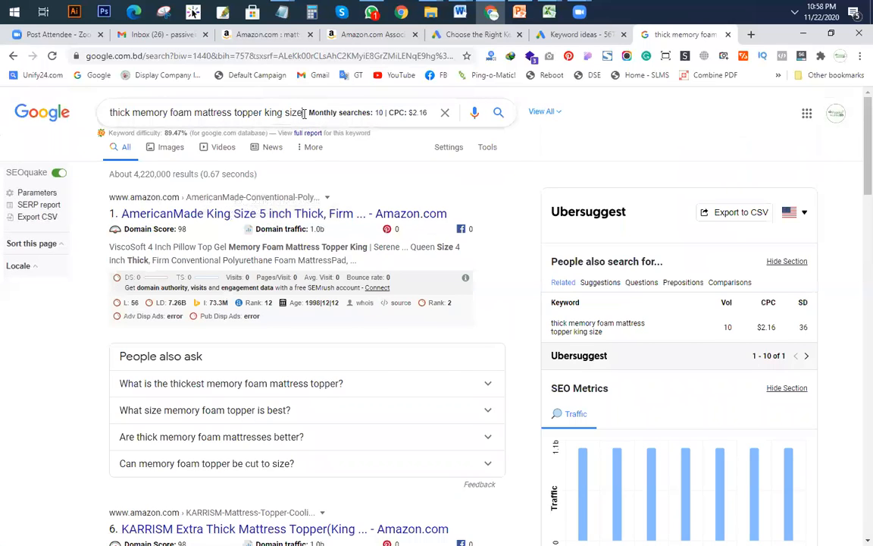
left_click(304, 113)
scroll(379, 227, "down", 4)
scroll(235, 302, "up", 3)
scroll(280, 271, "down", 10)
scroll(281, 271, "down", 10)
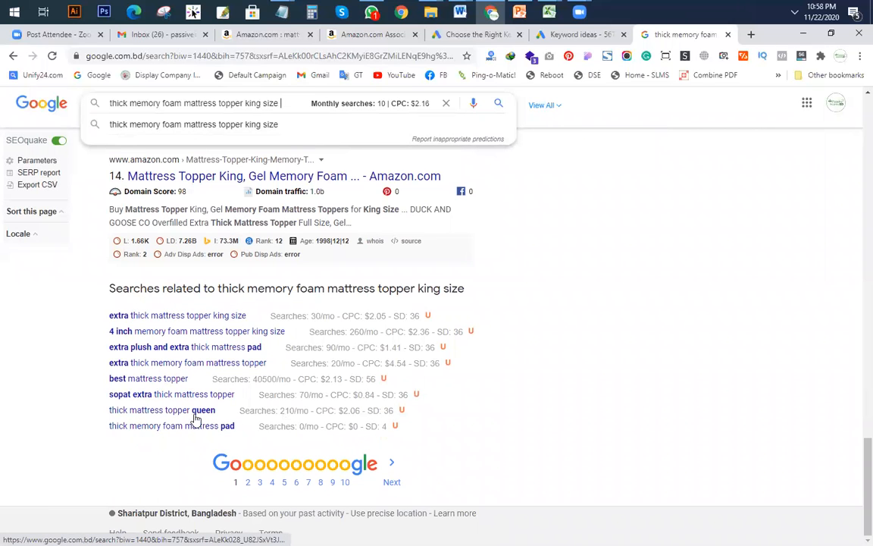
left_click(182, 413)
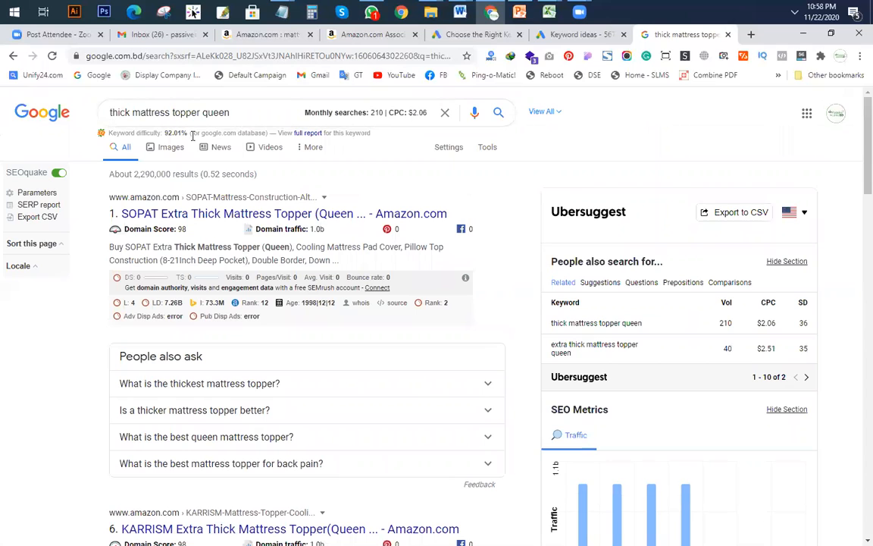
Step: Run an allintitle: search for it, then search 'queen bed thick mattress topper'
type("allintitle:")
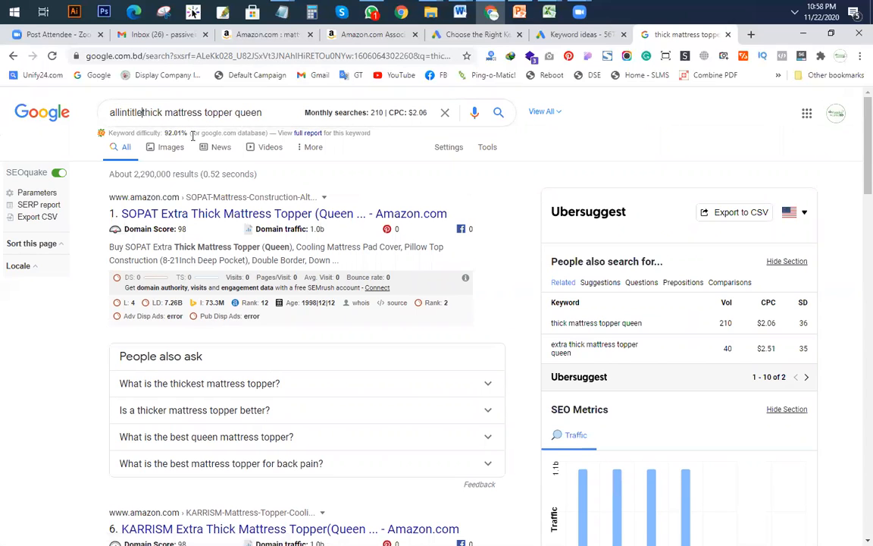
key("Return")
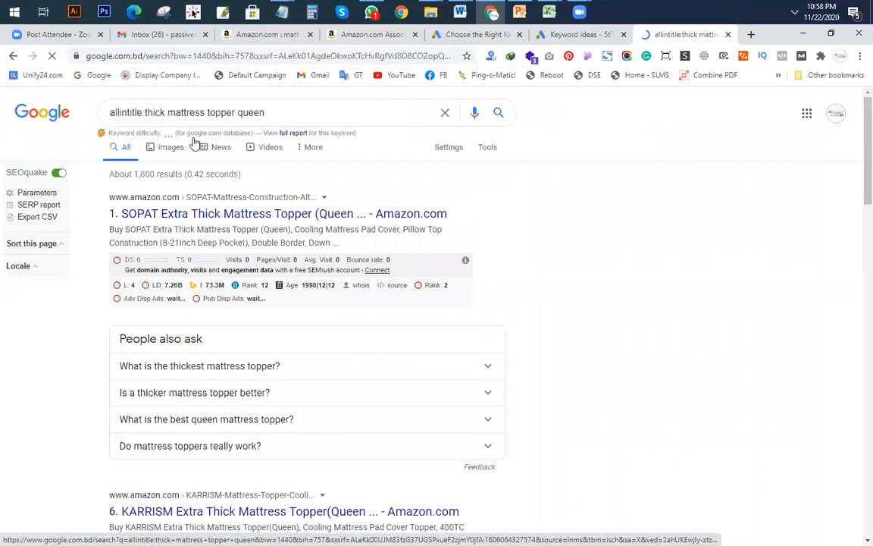
left_click_drag(109, 113, 144, 112)
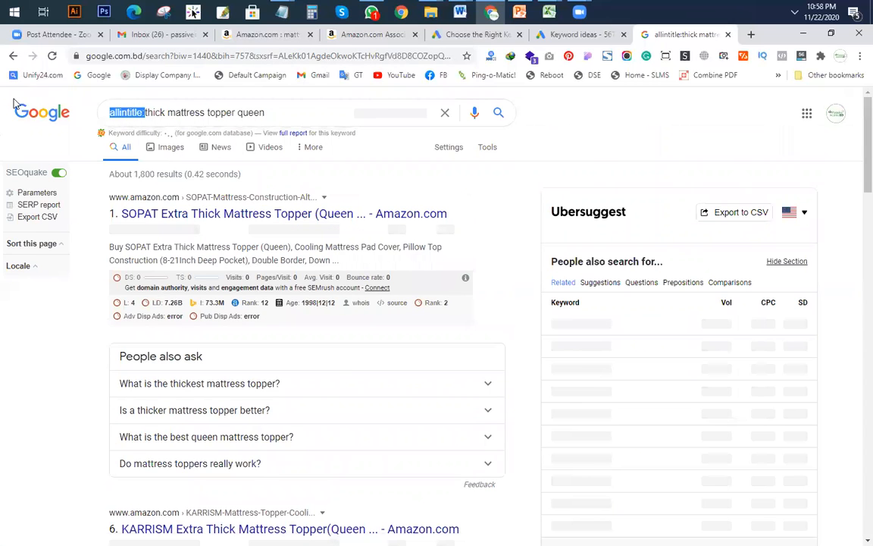
key("BackSpace")
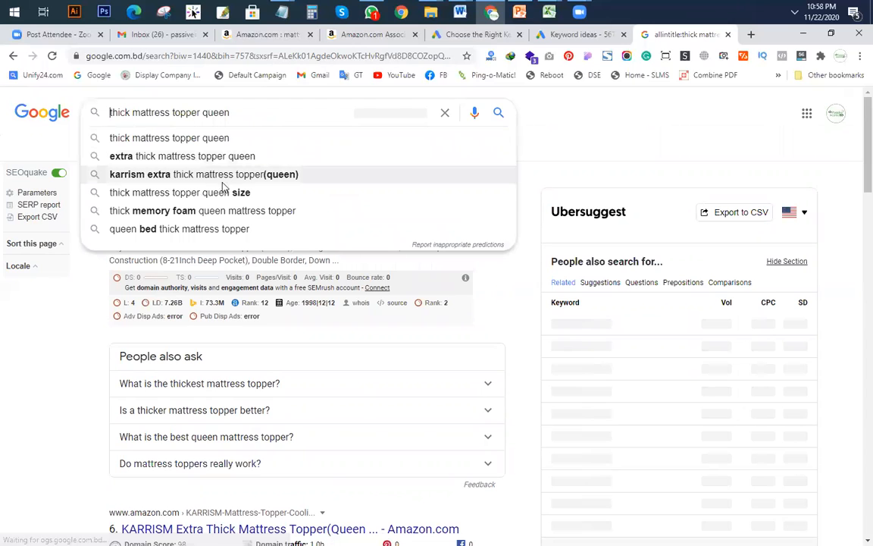
left_click(213, 230)
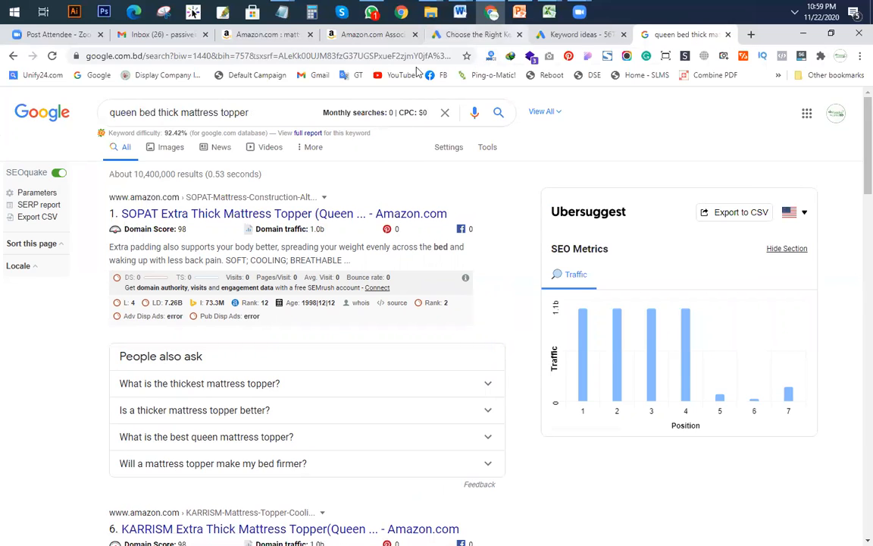
Step: Bring up the Mattress keyword workbook in Excel
left_click(264, 116)
left_click(549, 11)
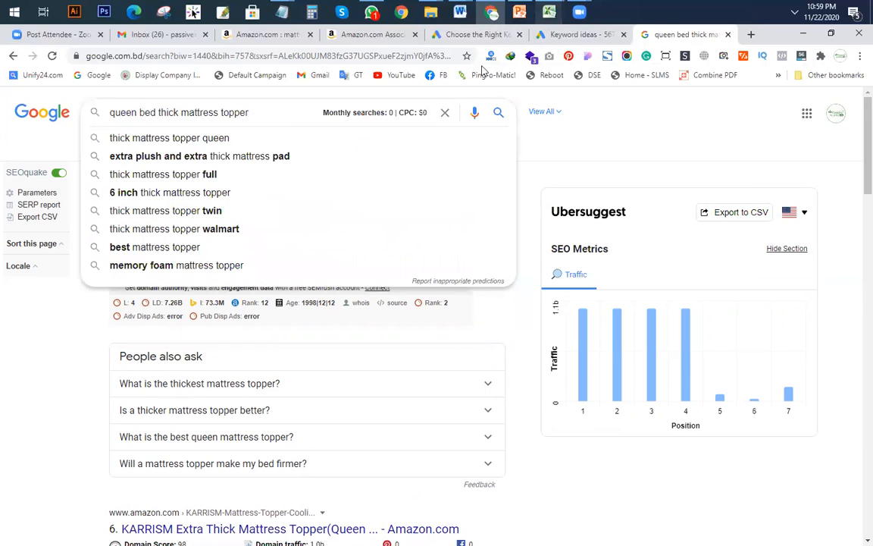
left_click(653, 102)
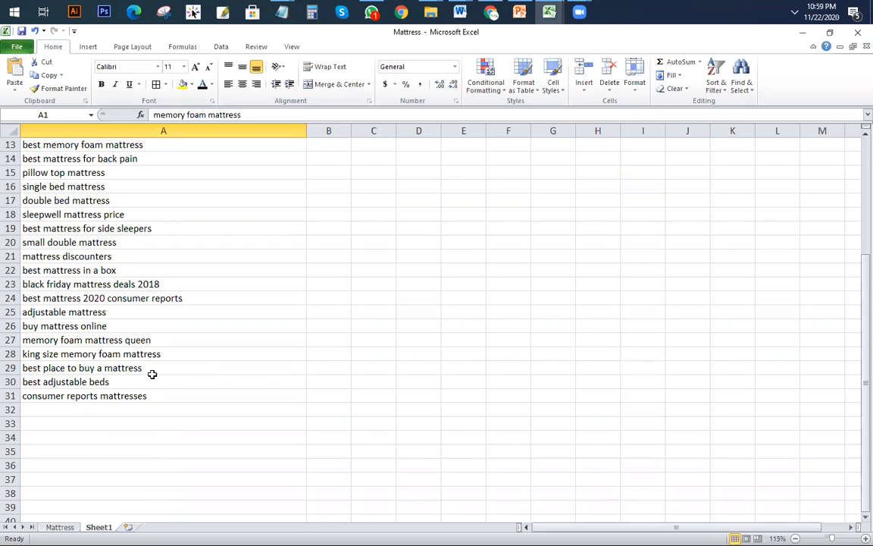
Step: Copy 'best memory foam mattress' from cell A13 and paste it into Google's search box
left_click(106, 383)
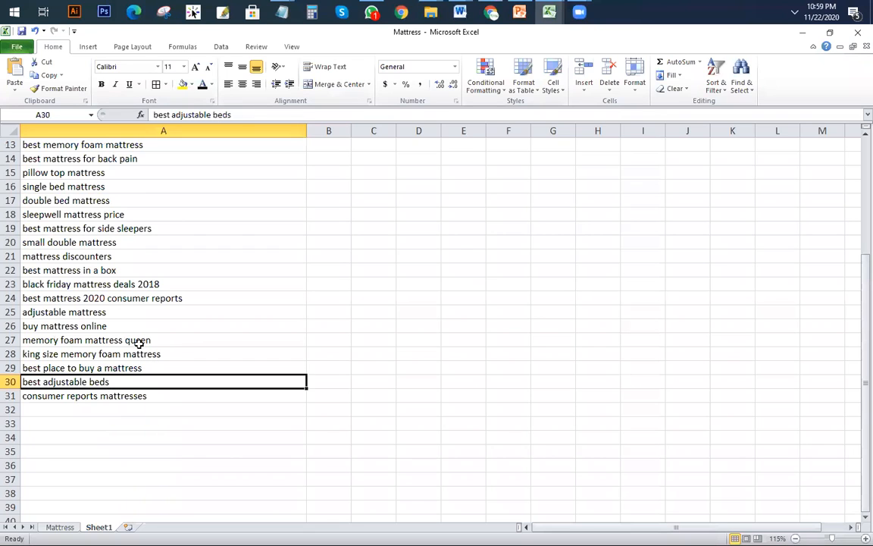
left_click_drag(243, 114, 151, 114)
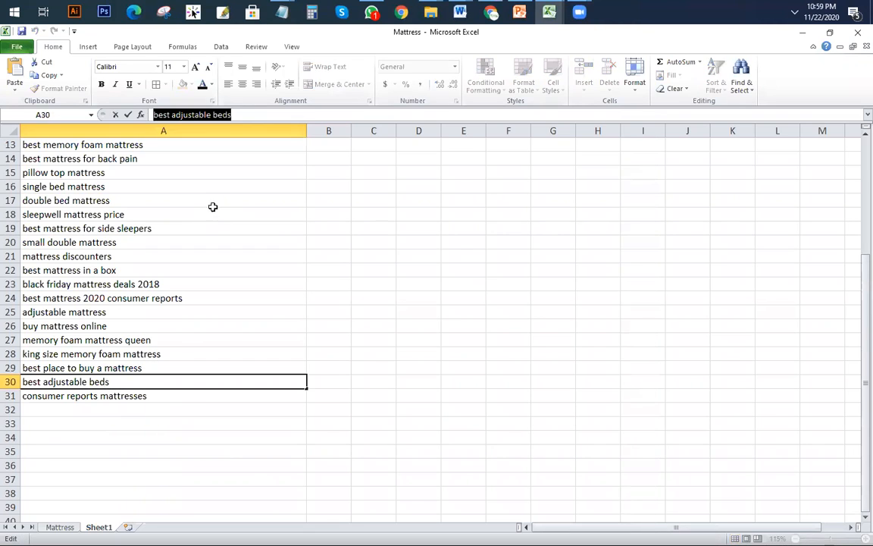
left_click(171, 144)
left_click_drag(286, 114, 151, 114)
key("ctrl+c")
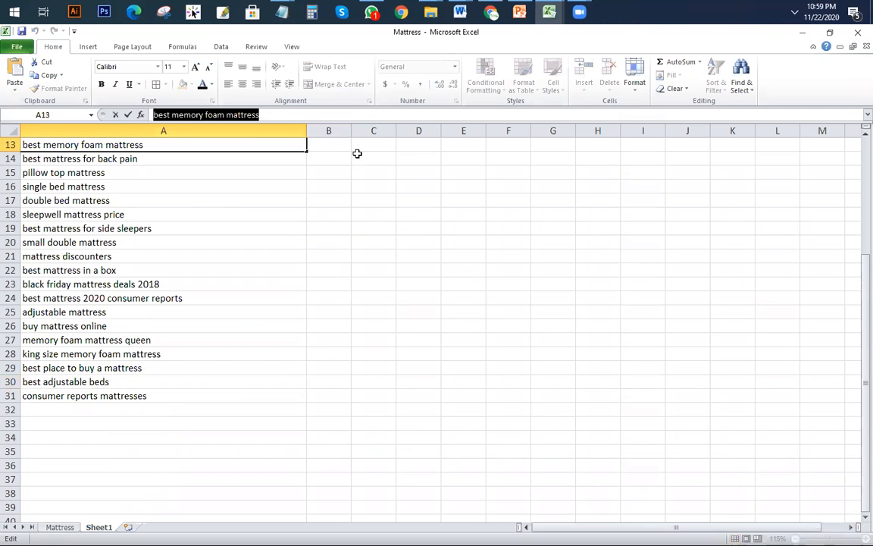
left_click(493, 13)
triple_click(106, 113)
key("ctrl+v")
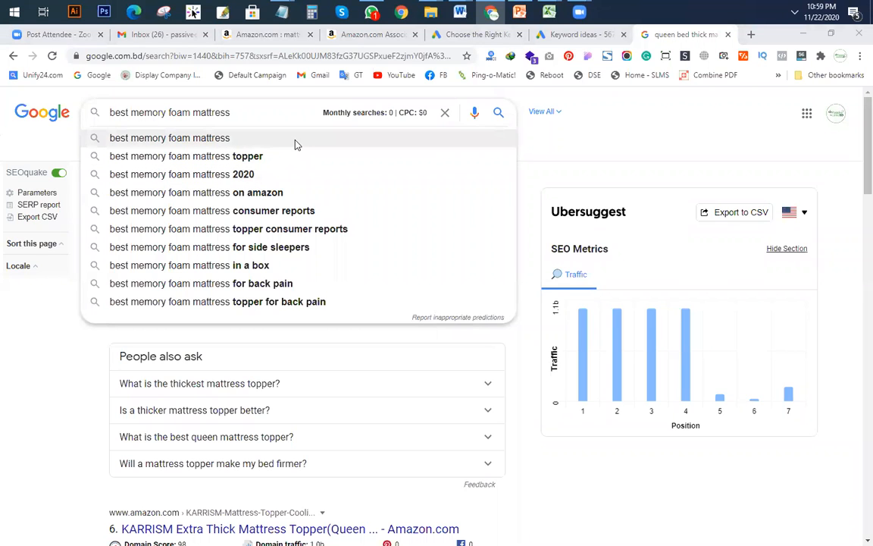
Step: Capture the suggestion list with Lightshot and copy it to the clipboard
key("Print")
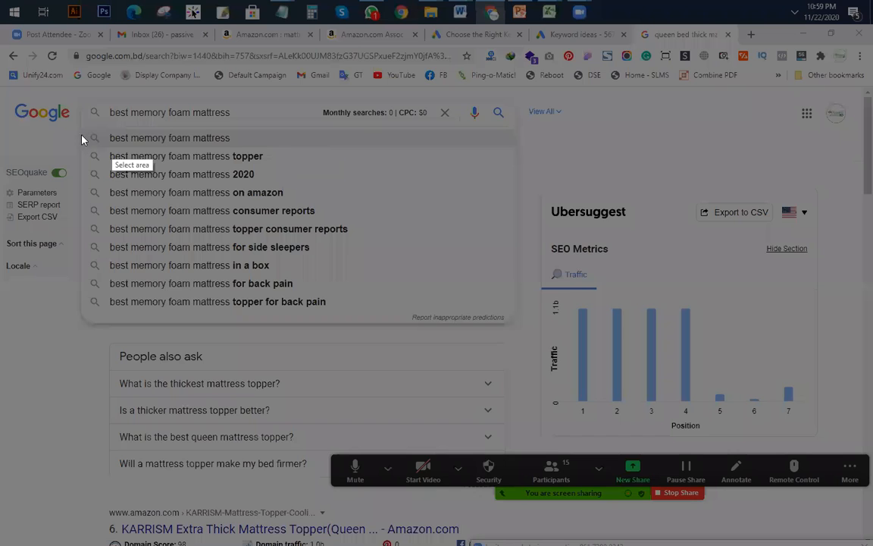
left_click_drag(73, 101, 510, 321)
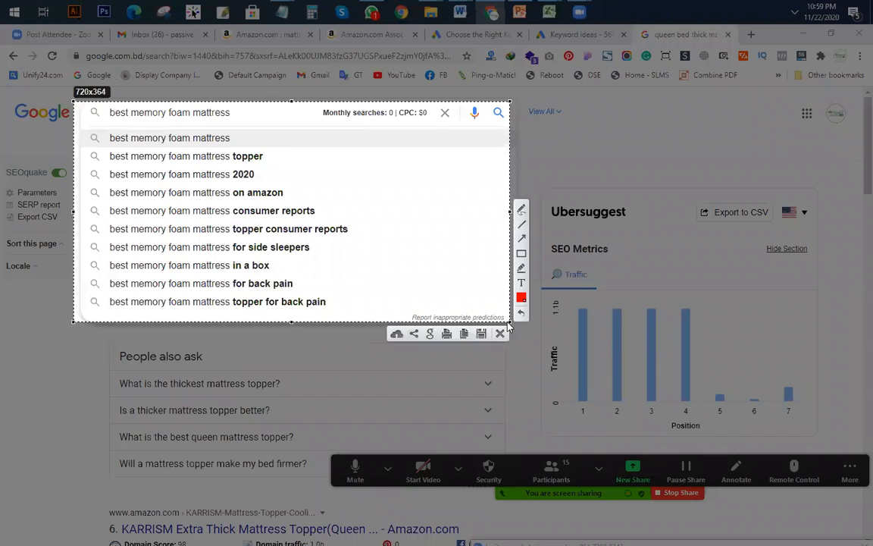
left_click(464, 334)
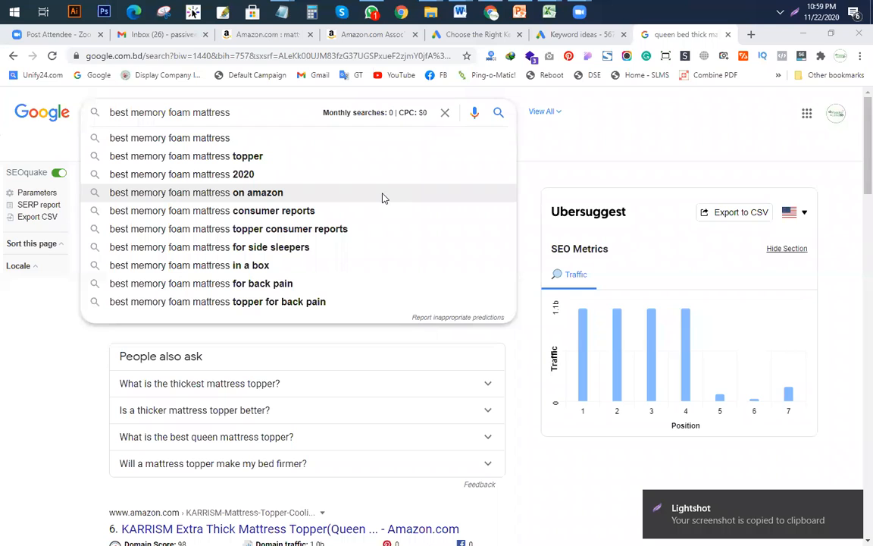
key("super")
key("super")
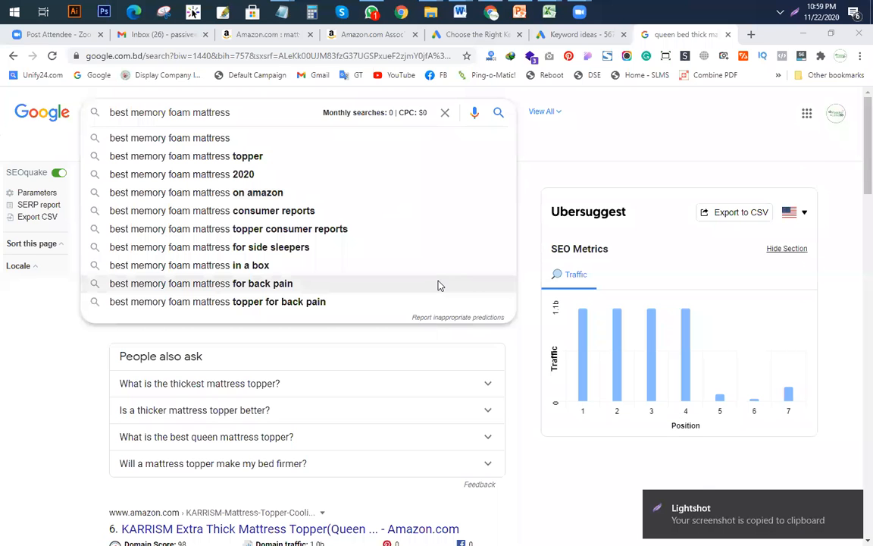
Step: Save a second capture as gi.jpg on the Desktop, then search 'best memory foam mattress for side sleepers'
key("Print")
left_click_drag(57, 89, 552, 330)
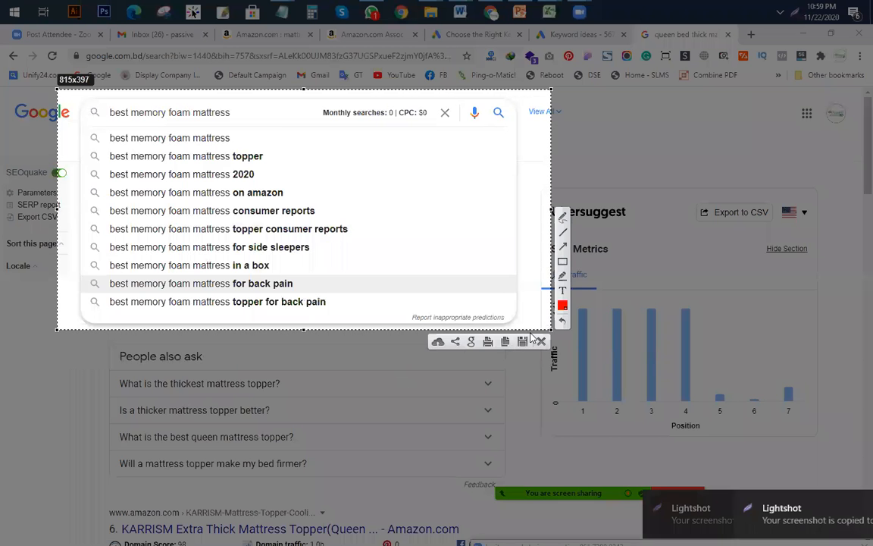
left_click(522, 341)
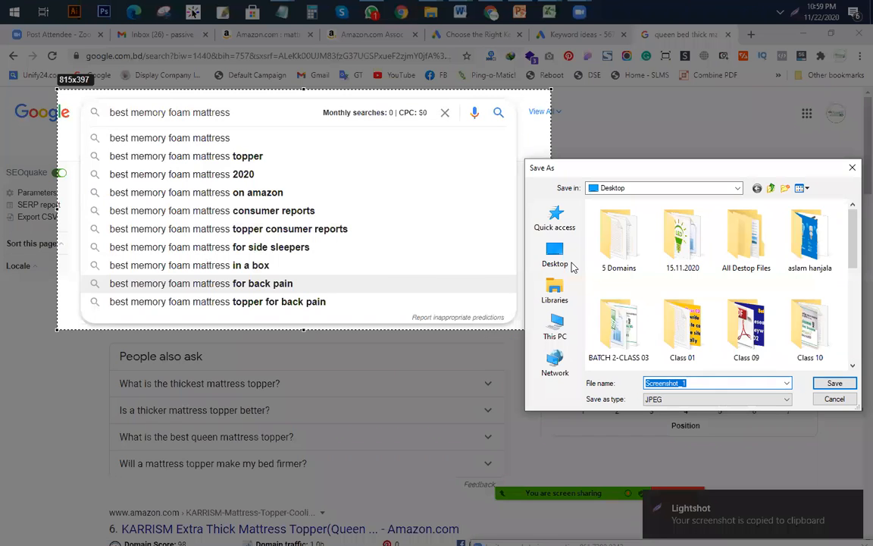
left_click(573, 267)
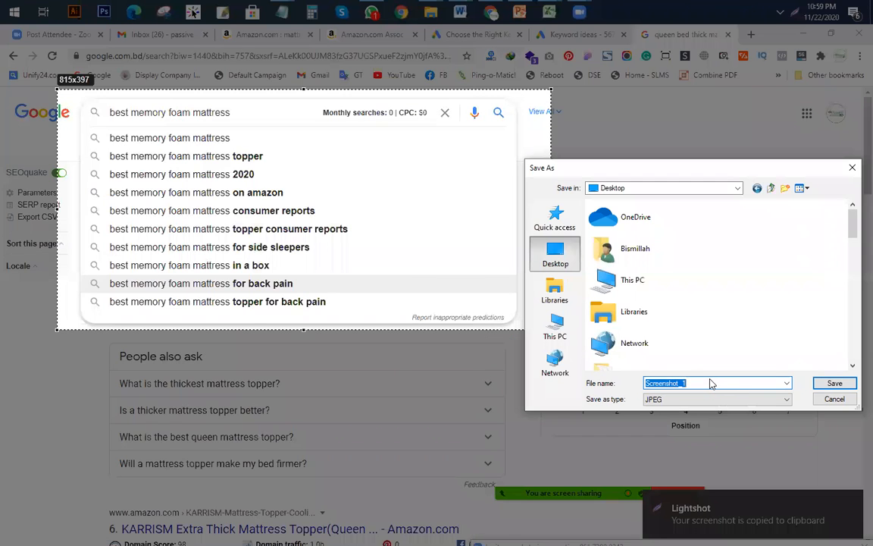
type("pl")
key("Return")
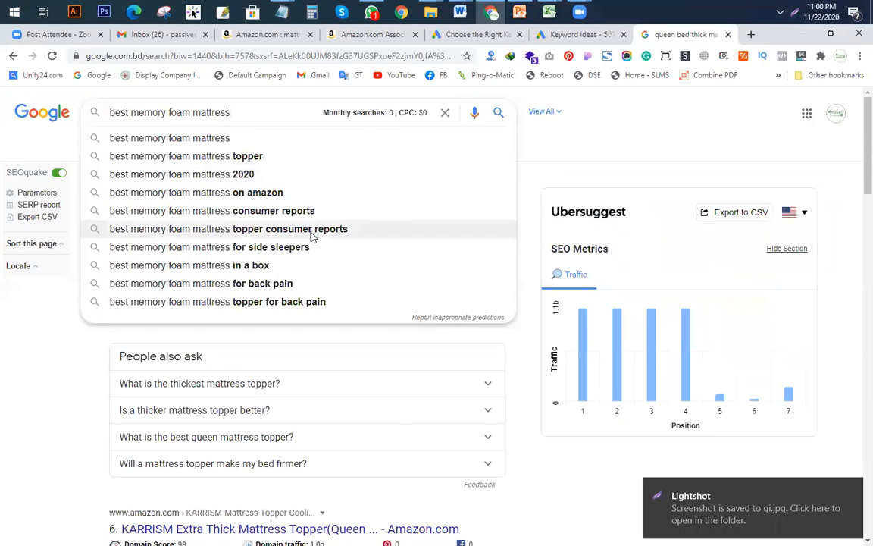
left_click(234, 251)
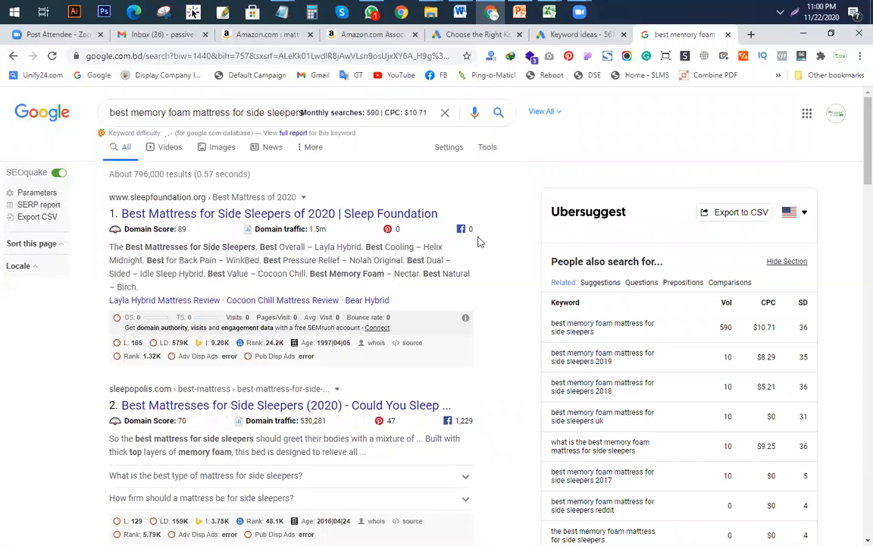
Step: Run an allintitle: search for 'best memory foam mattress for side sleepers'
left_click(164, 108)
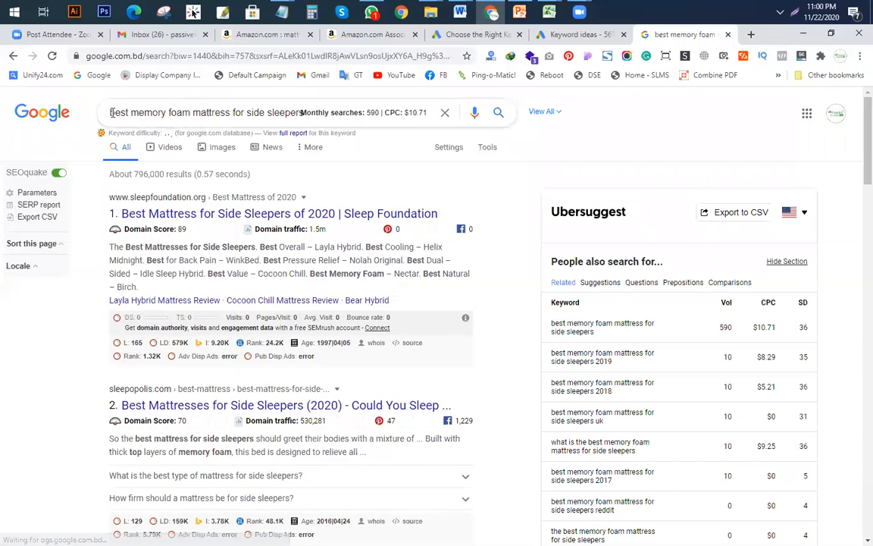
key("Home")
type("allintit")
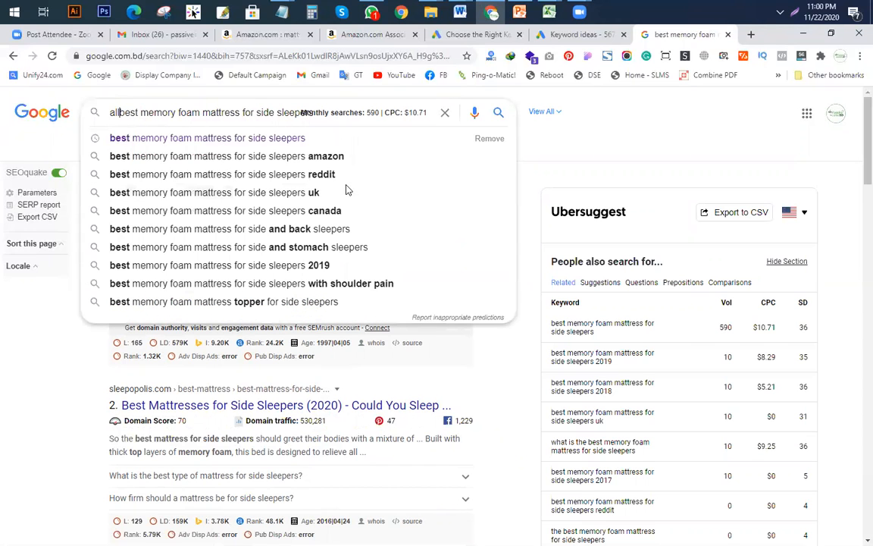
key("BackSpace")
key("BackSpace")
key("BackSpace")
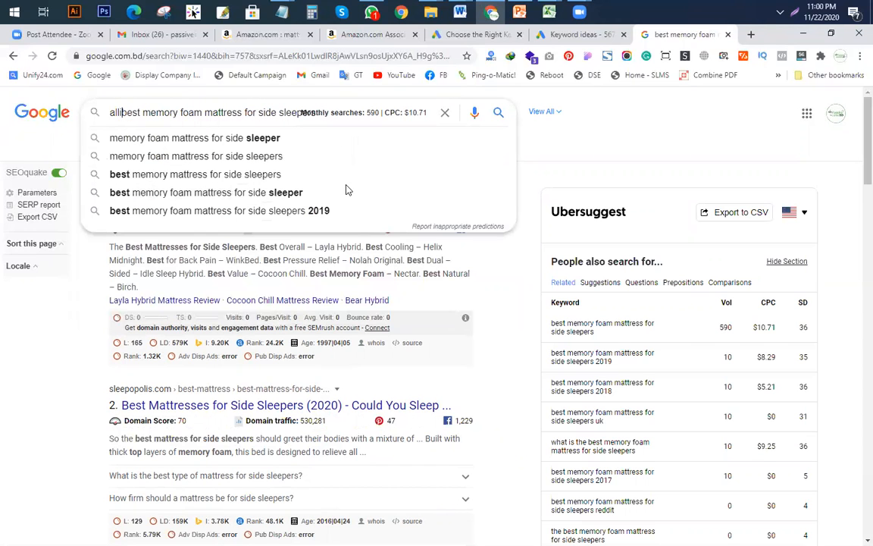
key("BackSpace")
key("BackSpace")
key("BackSpace")
type("llintitle")
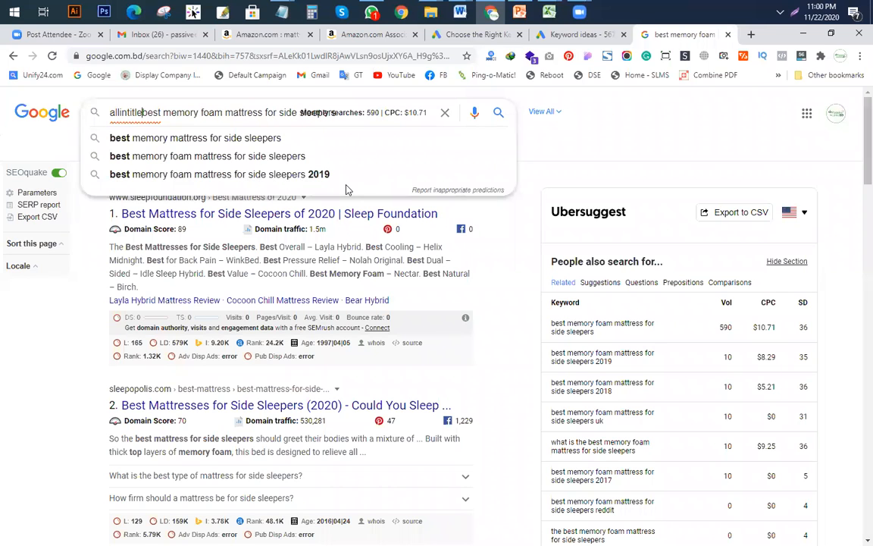
type(":")
key("Return")
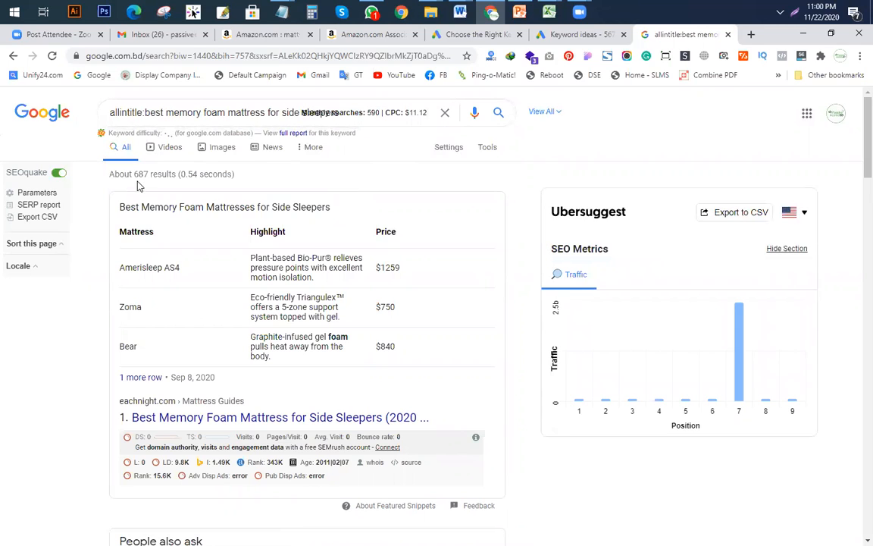
Step: Get the allintitle count (about 89) for the side-sleeper topper keyword and open the KGR workbook
left_click_drag(144, 113, 4, 102)
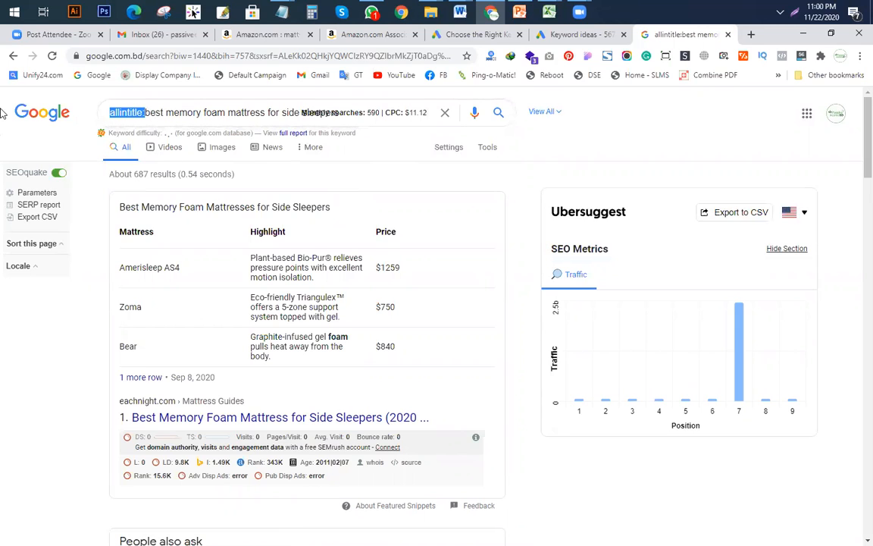
key("BackSpace")
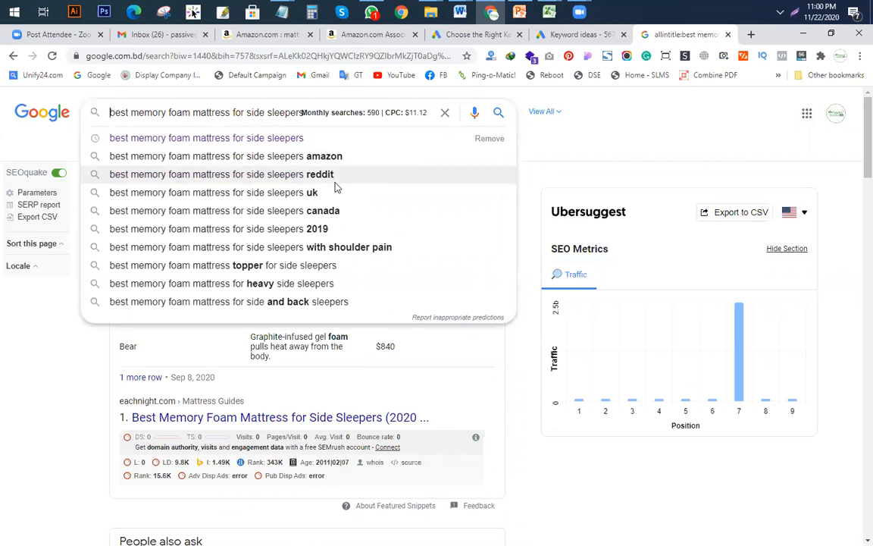
left_click(215, 266)
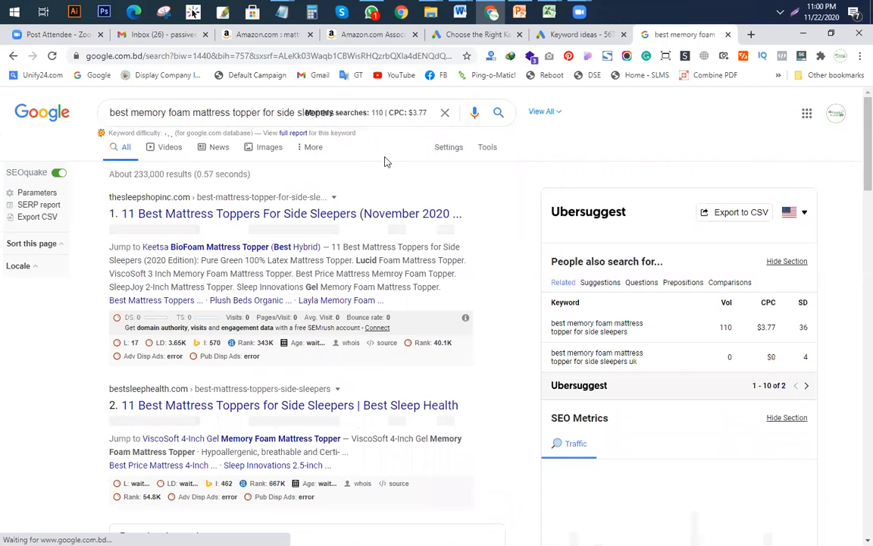
left_click(112, 113)
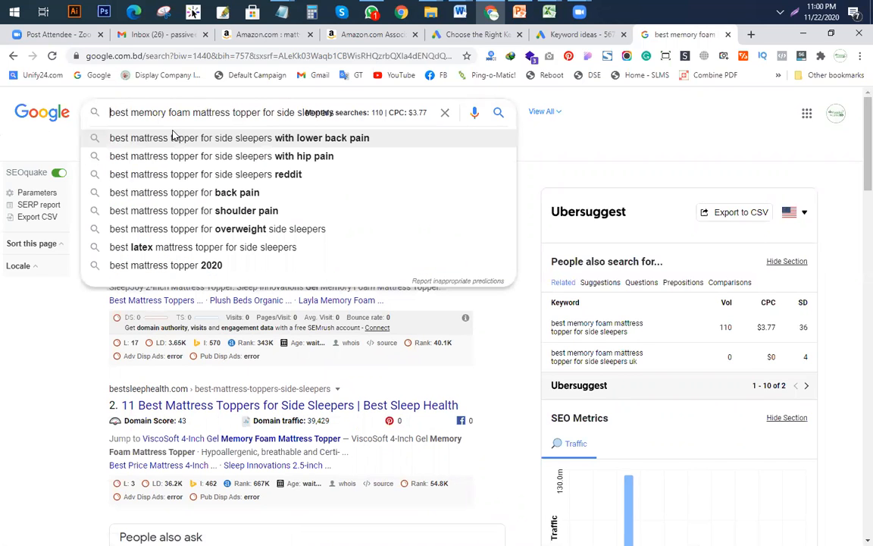
type("allintitle")
type(":")
key("Return")
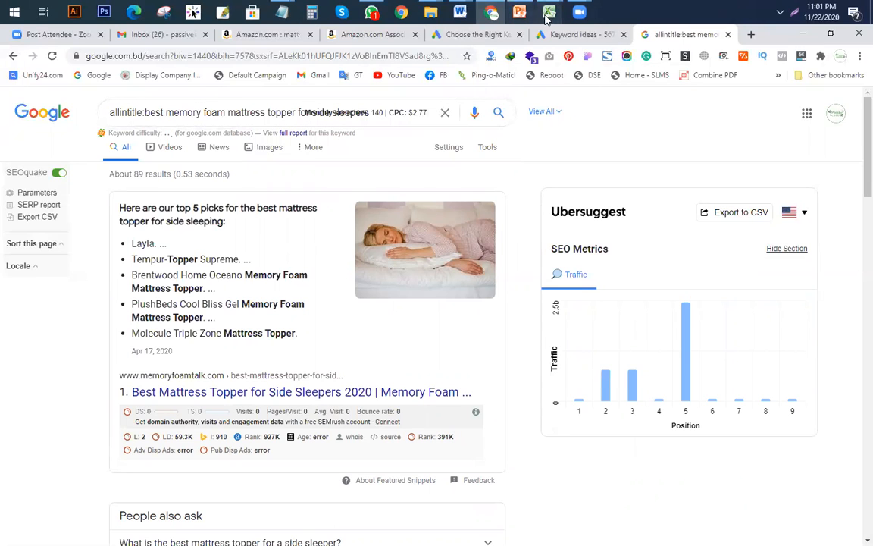
mouse_move(547, 14)
left_click(538, 88)
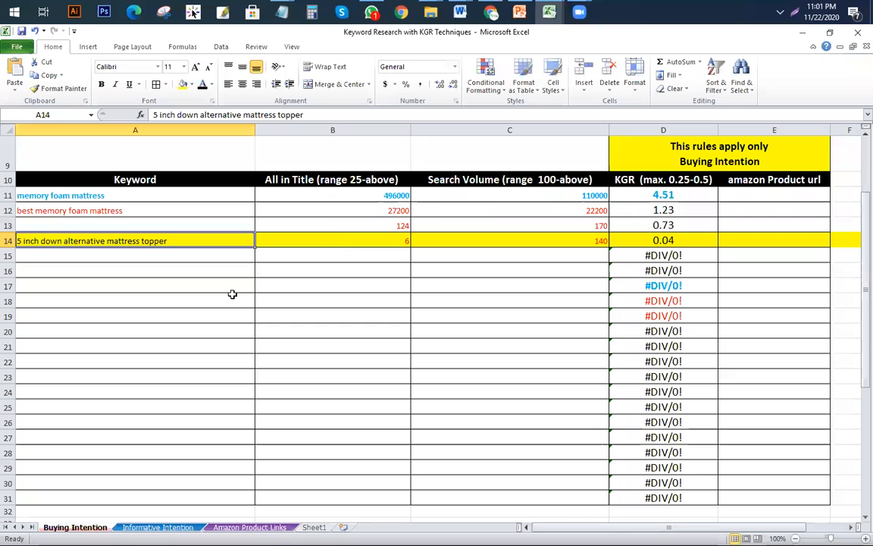
Step: Enter 89 in B15 and 140 in C15, giving a KGR of 0.64
left_click(151, 253)
left_click(385, 260)
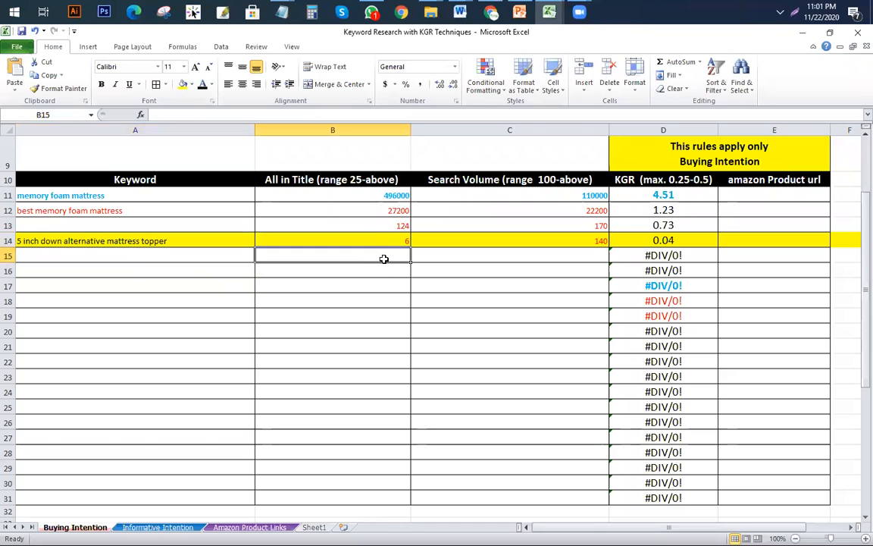
type("89")
left_click(520, 256)
type("140")
left_click(497, 318)
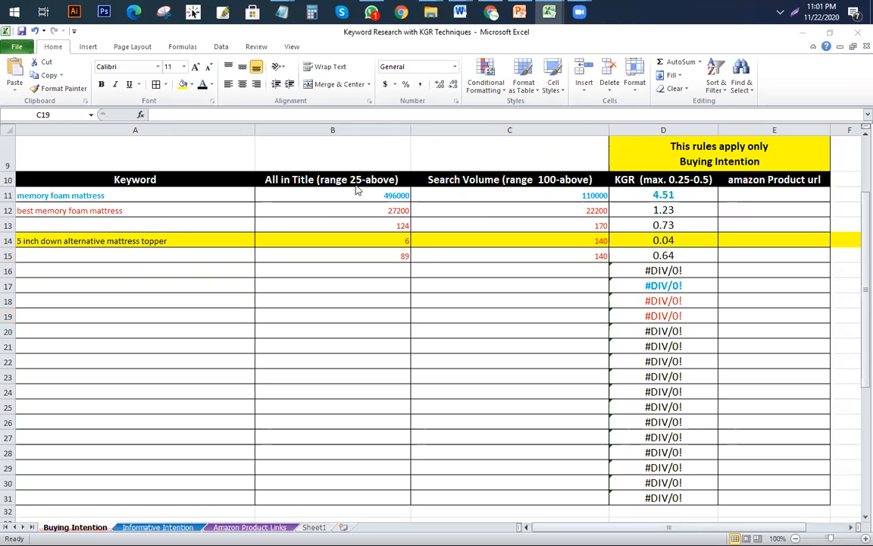
left_click(491, 12)
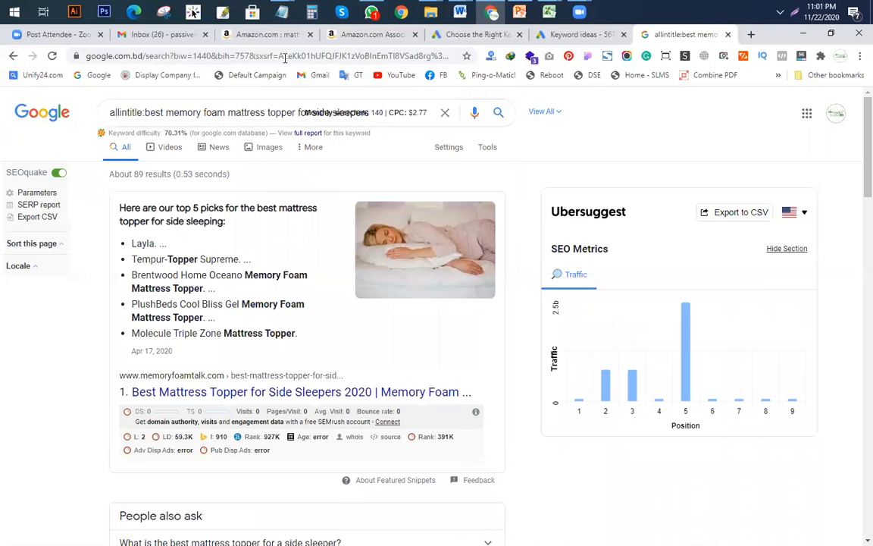
Step: Remove 'allintitle:' and rerun the side-sleeper memory foam topper search
left_click_drag(141, 112, 30, 106)
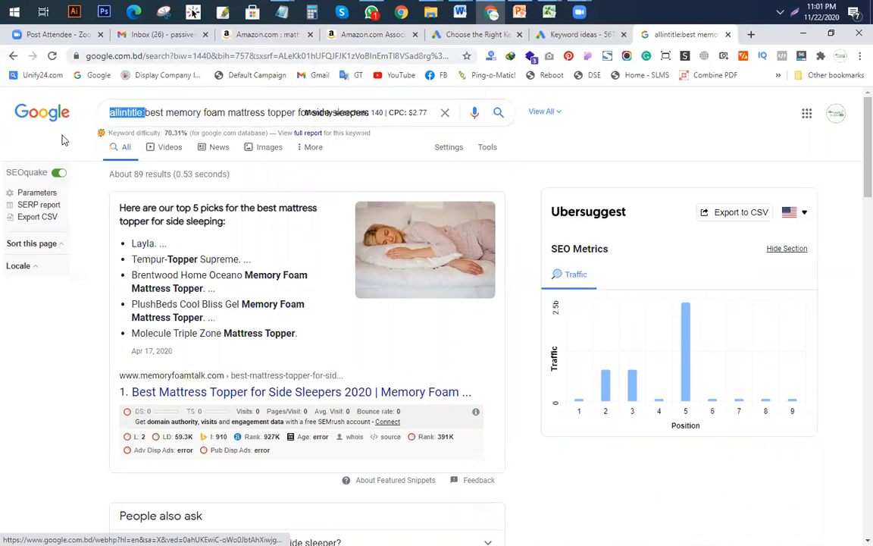
key("BackSpace")
key("Return")
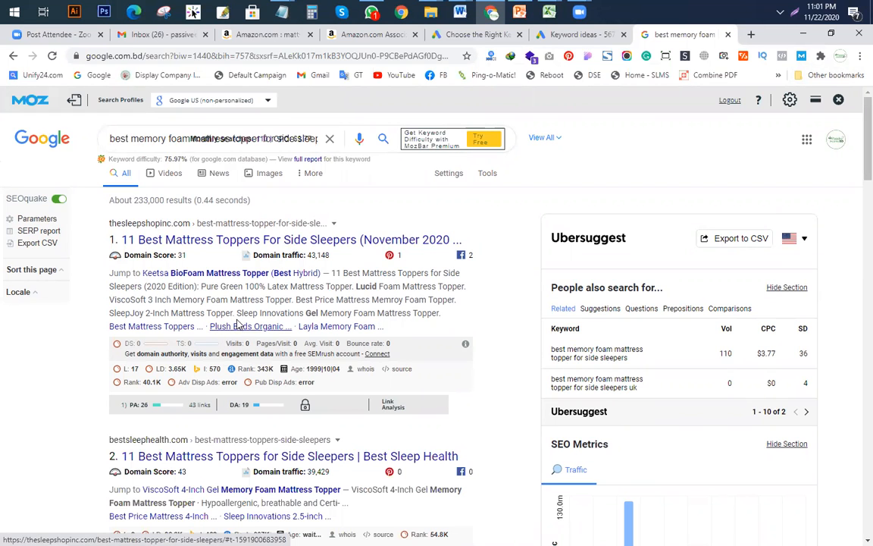
Step: Review the results' MozBar PA/DA figures, then return to the Keyword Research Template workbook
scroll(678, 222, "down", 2)
scroll(622, 247, "up", 2)
scroll(168, 417, "down", 2)
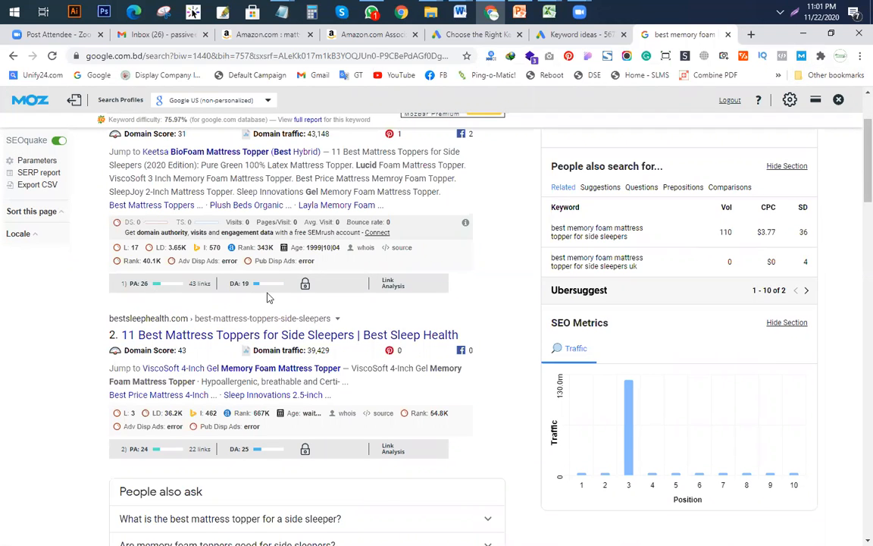
scroll(265, 291, "down", 2)
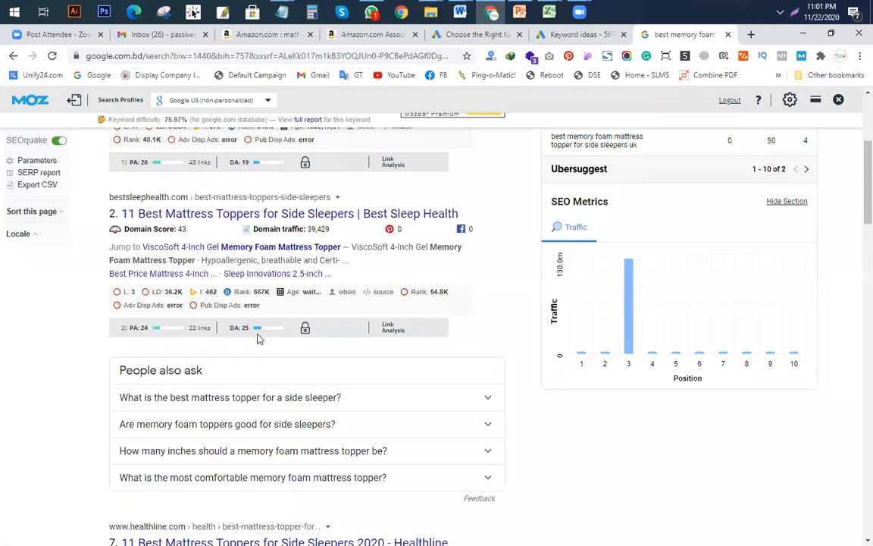
scroll(302, 331, "down", 4)
scroll(317, 327, "down", 6)
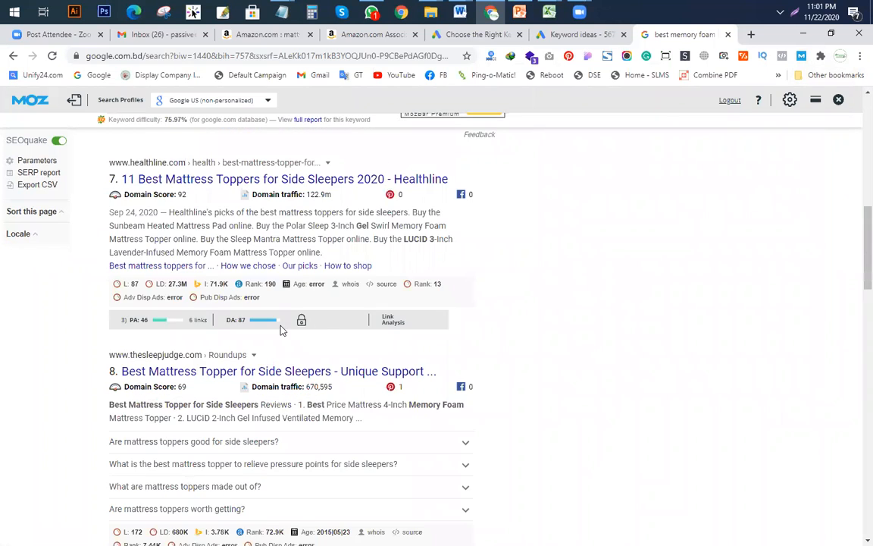
scroll(319, 331, "down", 2)
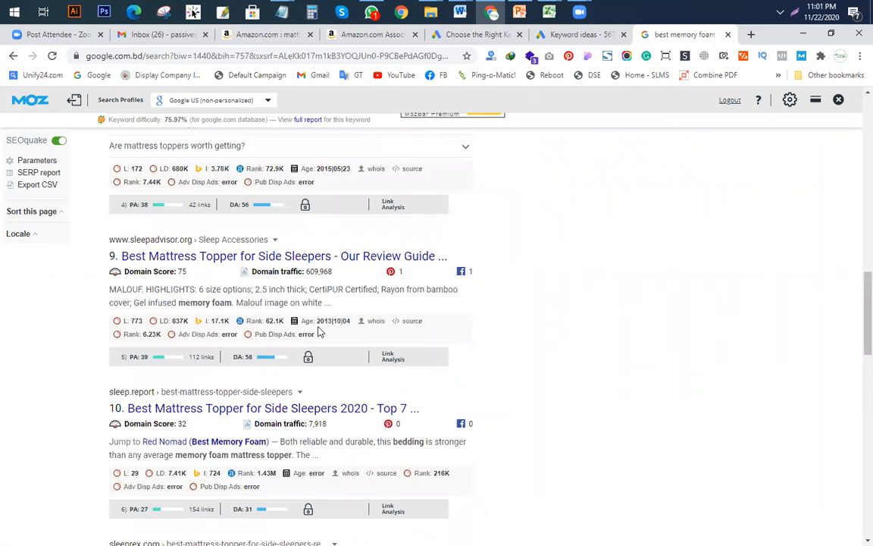
scroll(318, 332, "down", 3)
scroll(338, 328, "down", 3)
scroll(257, 319, "down", 2)
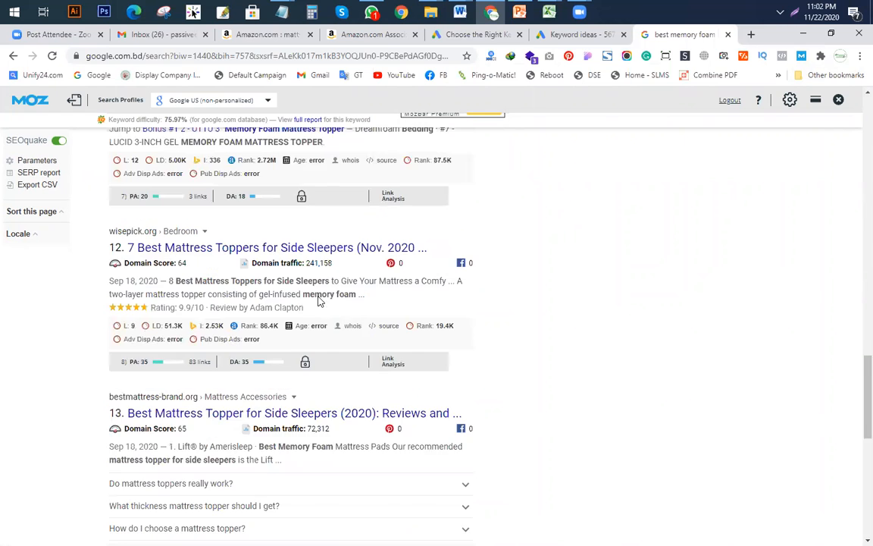
scroll(251, 345, "down", 3)
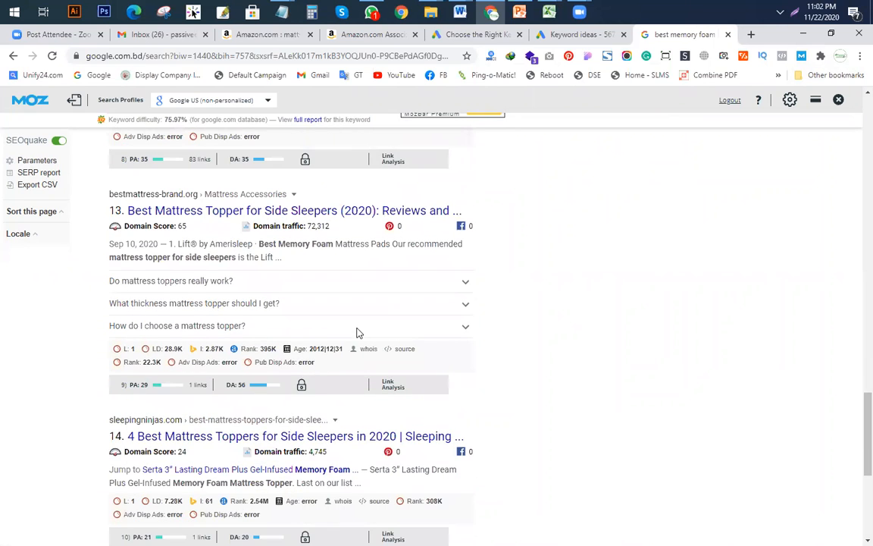
scroll(288, 379, "down", 3)
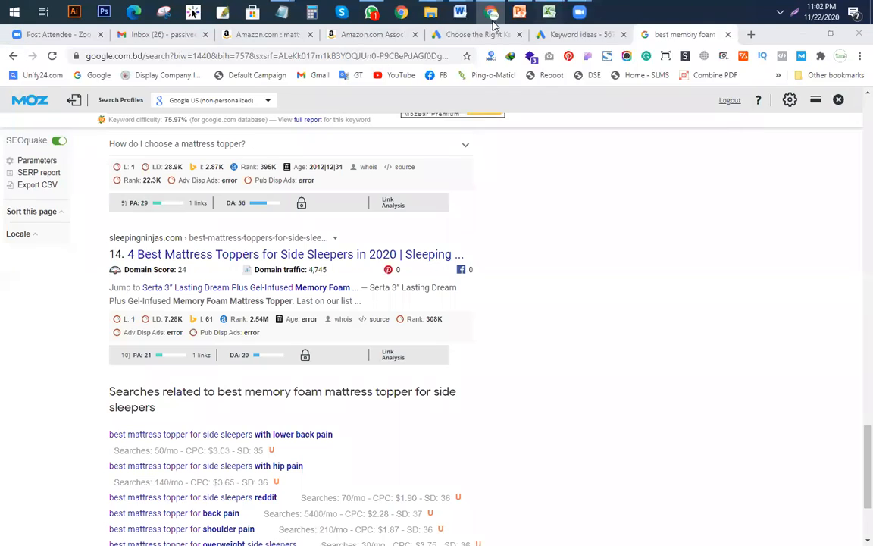
mouse_move(548, 11)
left_click(430, 99)
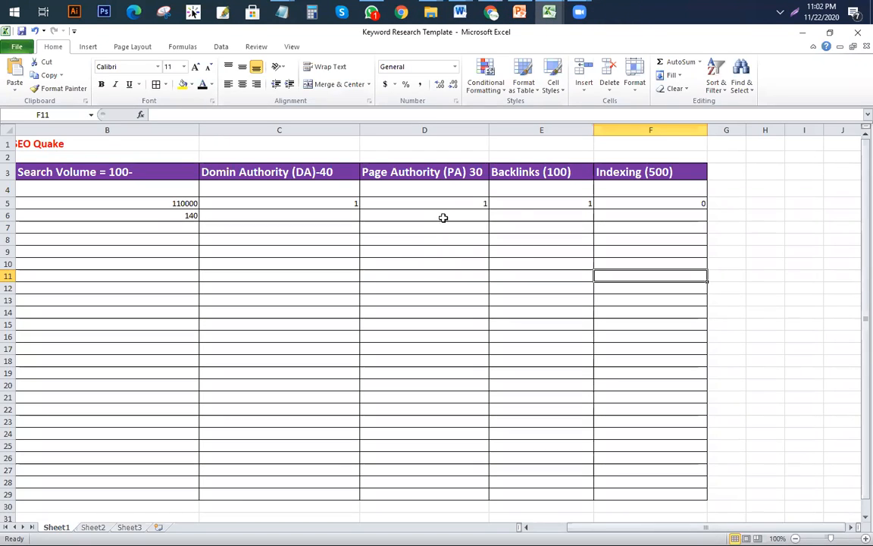
Step: Enter 6 as the Domain Authority in cell C7
left_click(543, 226)
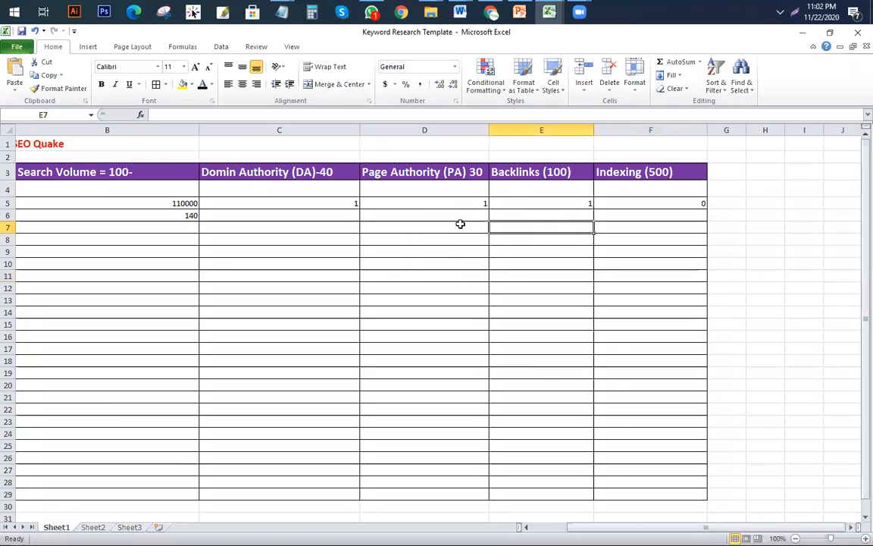
left_click(311, 227)
type("6")
left_click(451, 241)
left_click(460, 232)
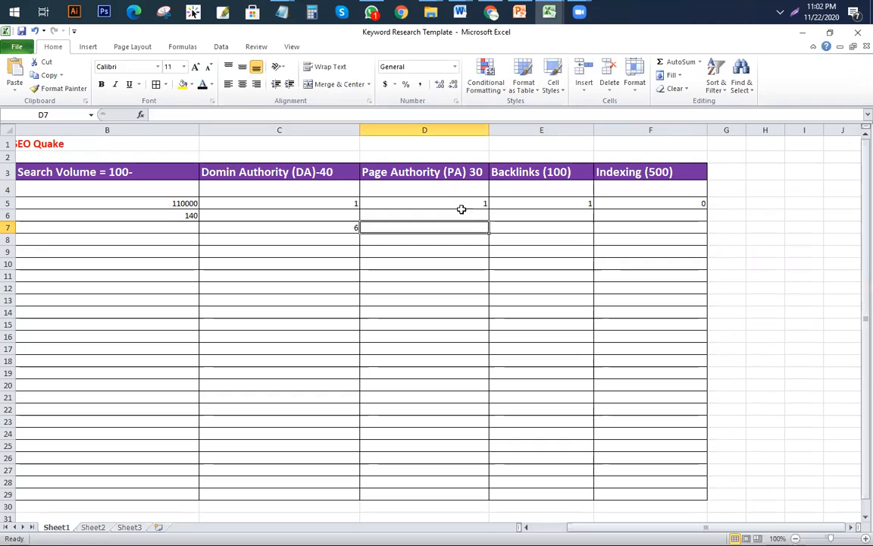
Step: Scroll through the Google results to check the page's authority metrics
left_click(491, 12)
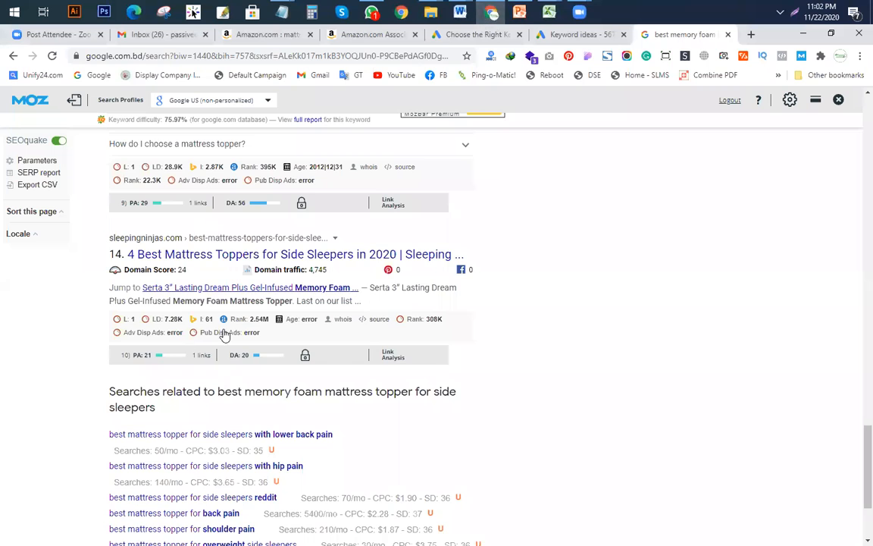
scroll(296, 250, "up", 6)
scroll(295, 250, "up", 15)
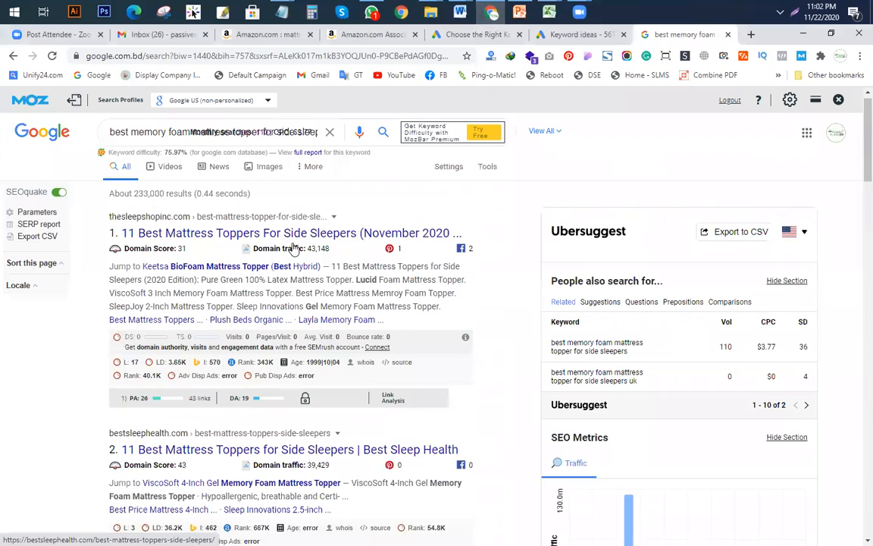
scroll(149, 232, "down", 3)
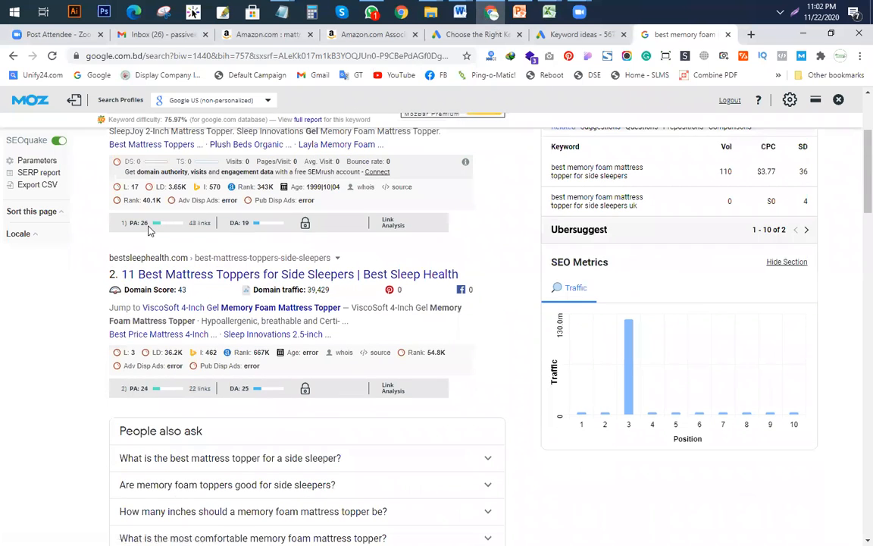
scroll(160, 236, "down", 2)
scroll(180, 278, "down", 6)
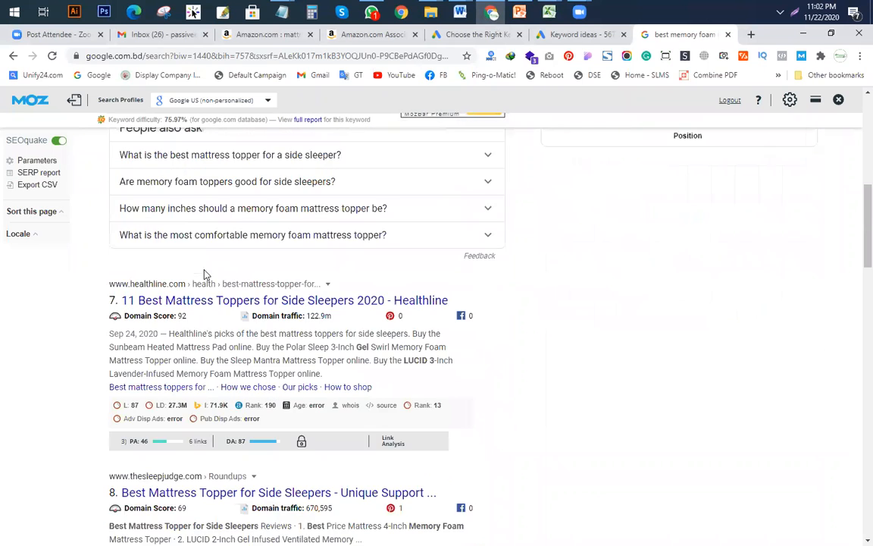
scroll(211, 269, "down", 6)
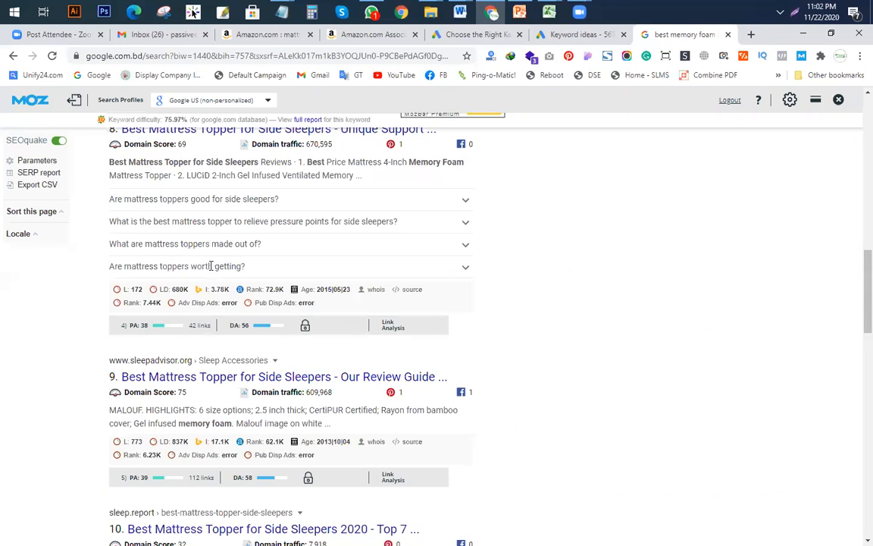
scroll(187, 309, "down", 3)
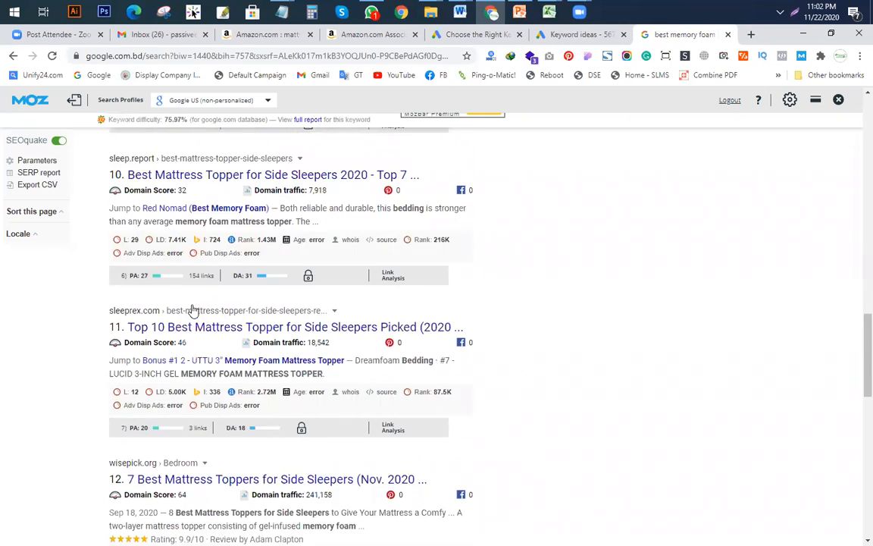
scroll(157, 273, "down", 2)
scroll(209, 295, "down", 6)
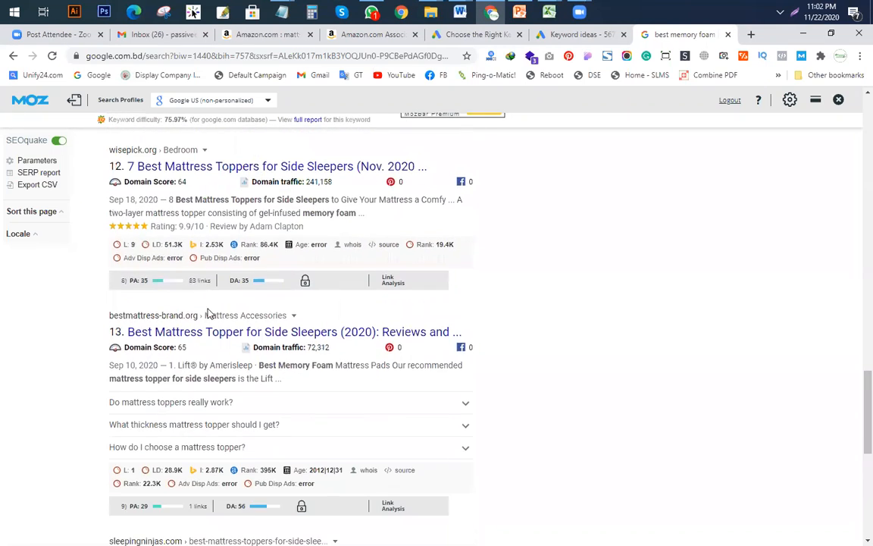
scroll(169, 324, "down", 4)
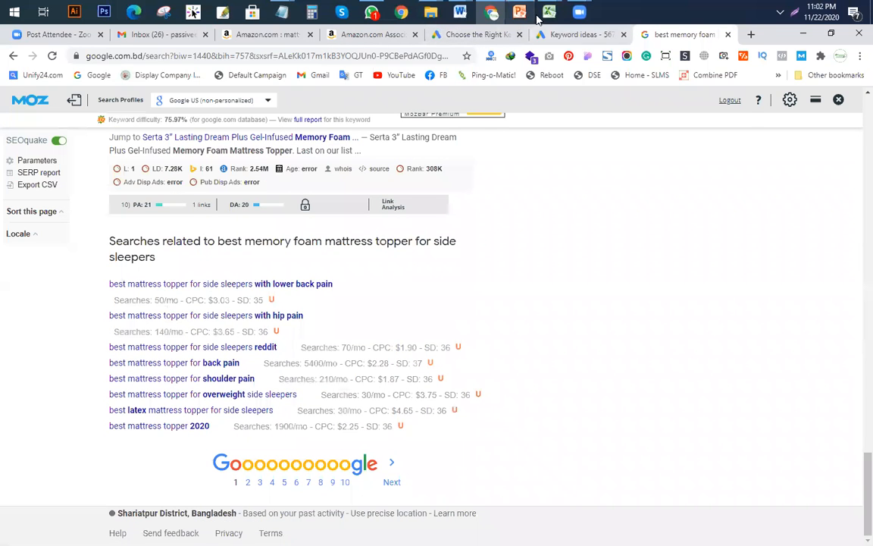
Step: Enter 6 as the Page Authority in cell D7
mouse_move(548, 11)
left_click(427, 103)
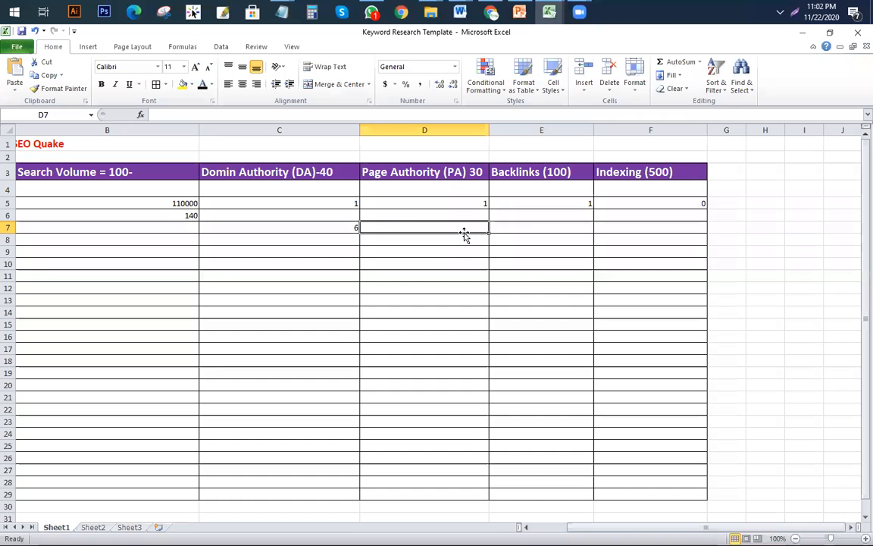
type("6")
left_click(458, 265)
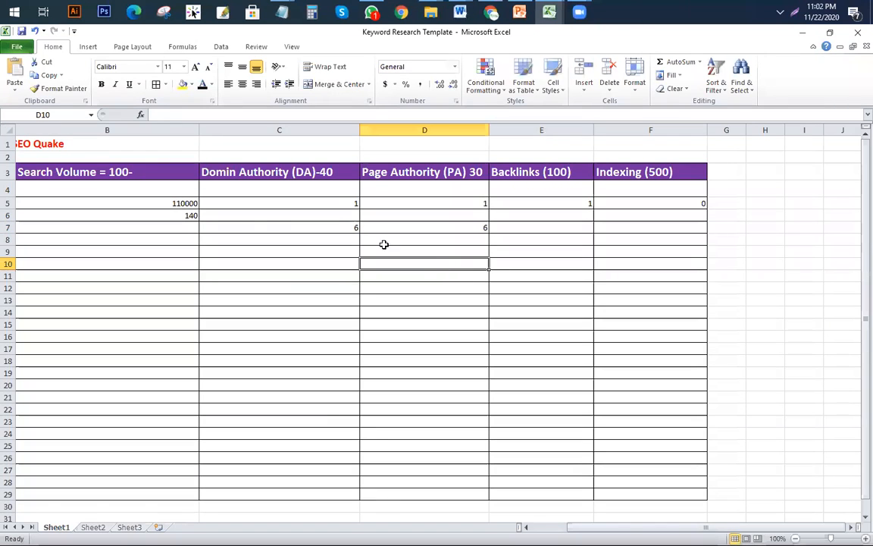
left_click(541, 230)
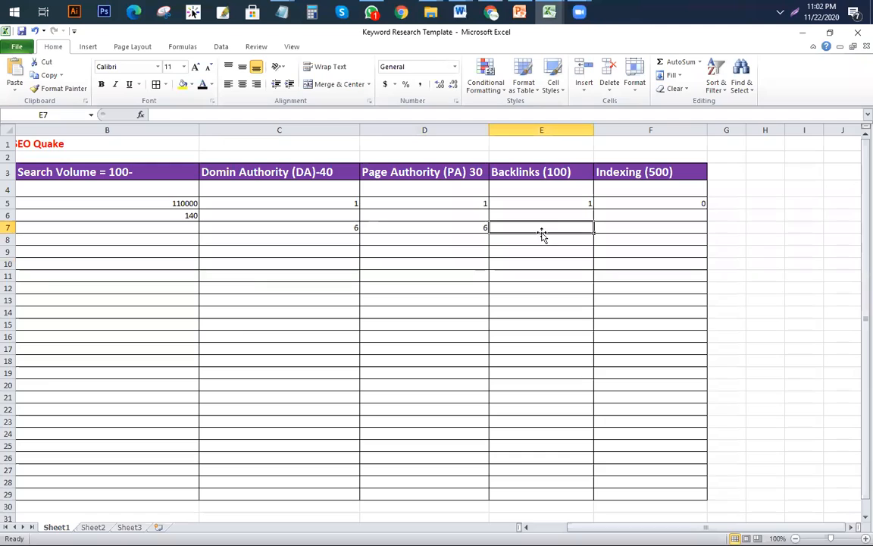
left_click(491, 12)
Step: Scroll through the lower search results to review their MozBar link metrics
scroll(206, 259, "up", 5)
scroll(206, 259, "up", 10)
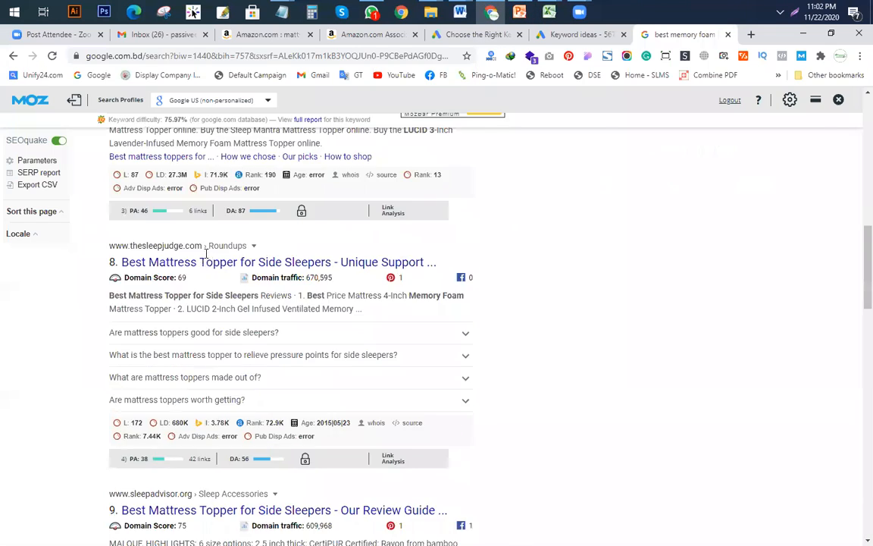
scroll(214, 325, "down", 2)
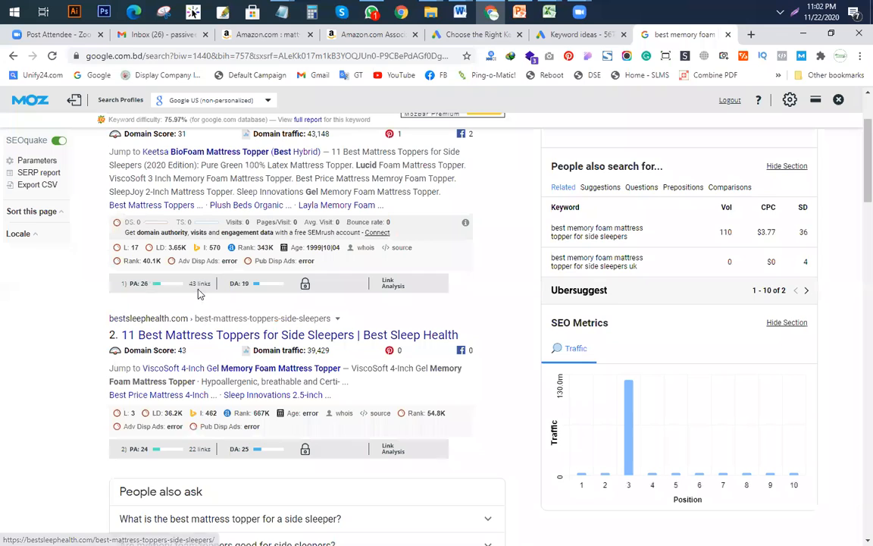
scroll(200, 280, "down", 3)
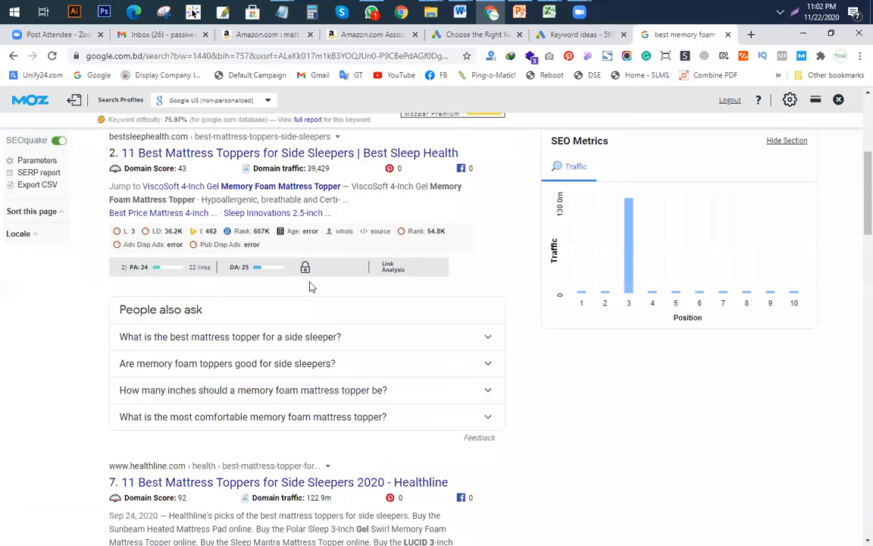
scroll(310, 287, "down", 8)
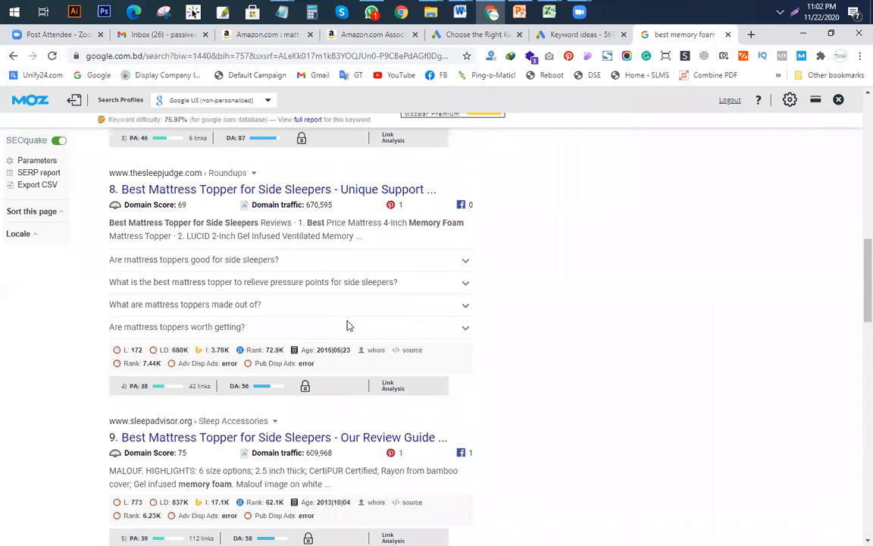
scroll(281, 303, "down", 2)
scroll(290, 280, "down", 3)
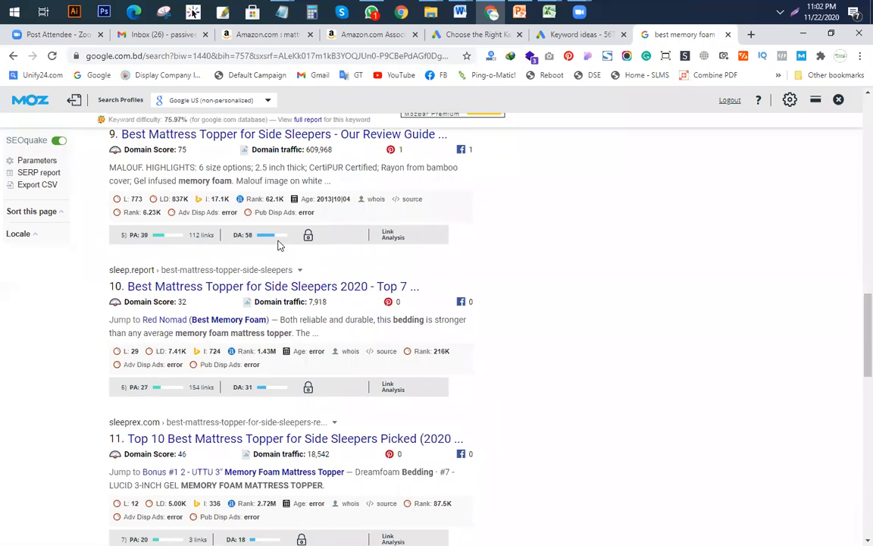
scroll(278, 245, "down", 2)
scroll(205, 281, "down", 3)
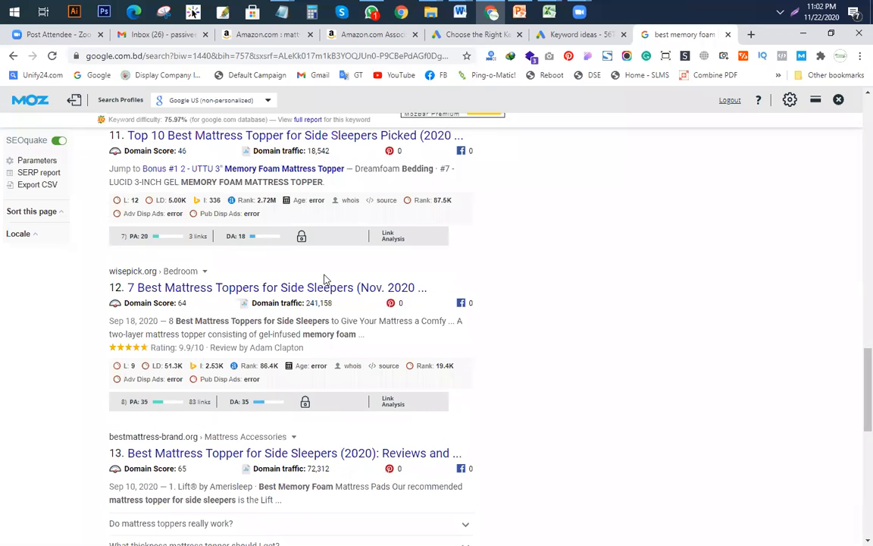
scroll(222, 401, "down", 4)
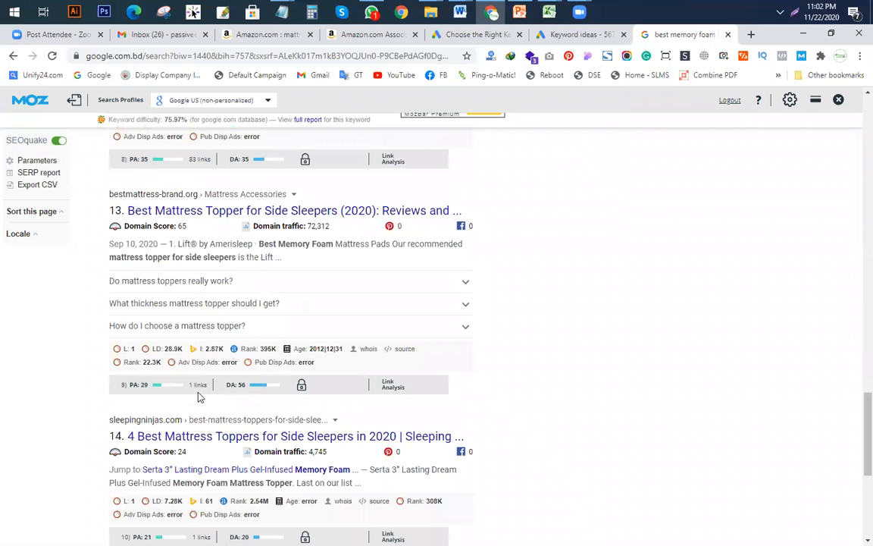
scroll(210, 391, "down", 3)
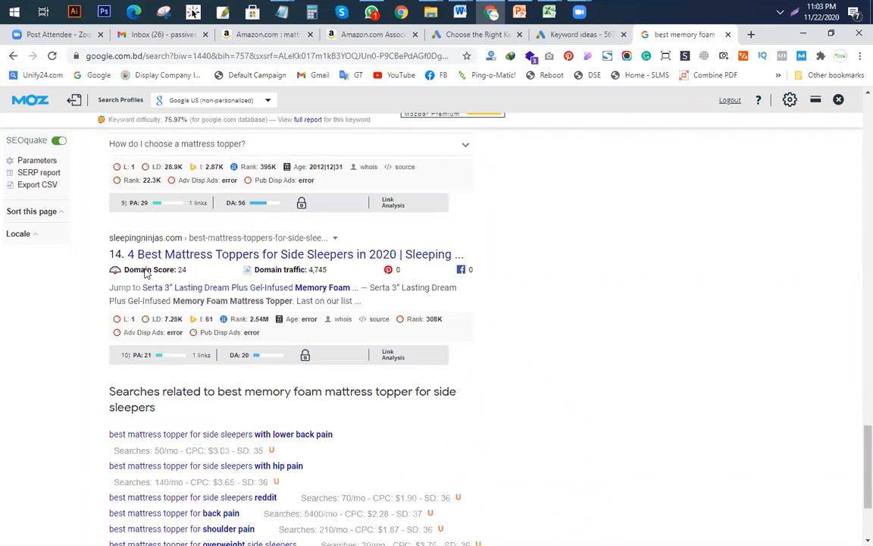
Step: Record 8 backlinks in cell E7 of the Keyword Research Template
mouse_move(548, 11)
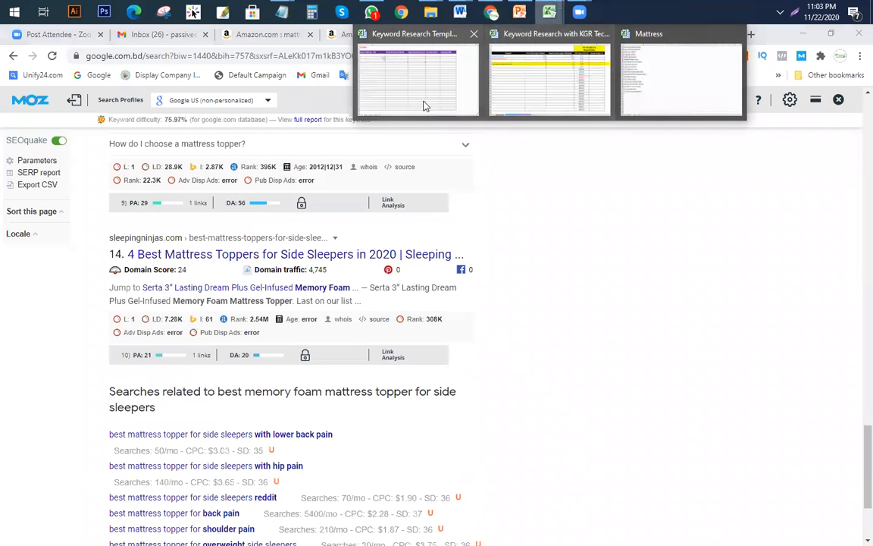
left_click(426, 106)
type("8")
left_click(579, 273)
left_click(492, 12)
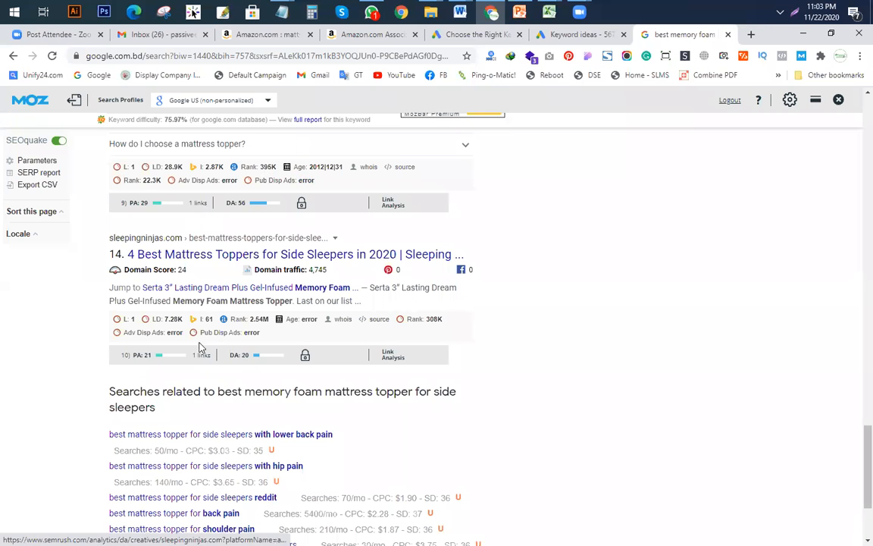
scroll(218, 240, "up", 3)
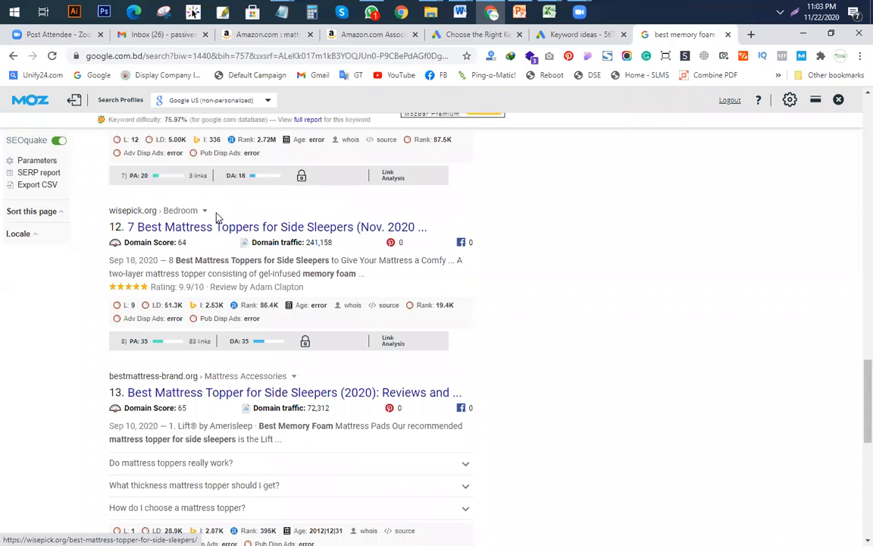
scroll(201, 220, "up", 2)
scroll(198, 198, "up", 2)
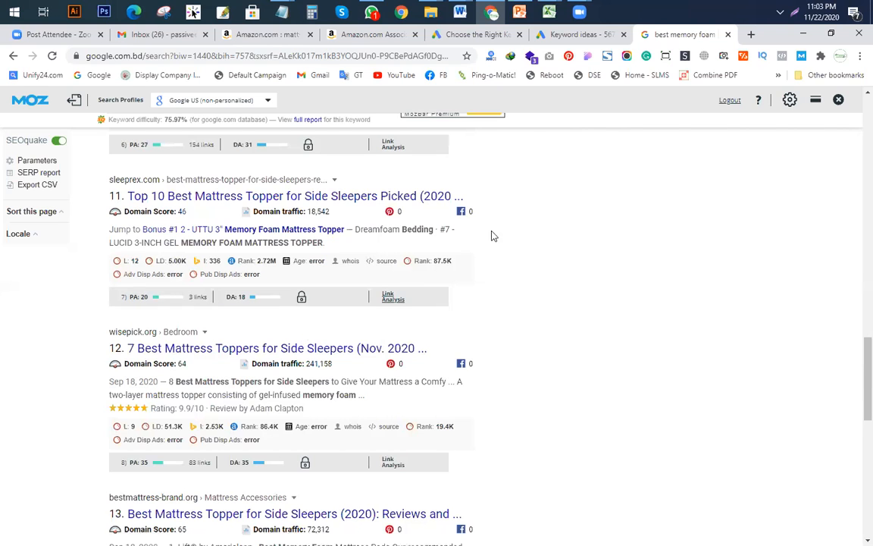
left_click(550, 12)
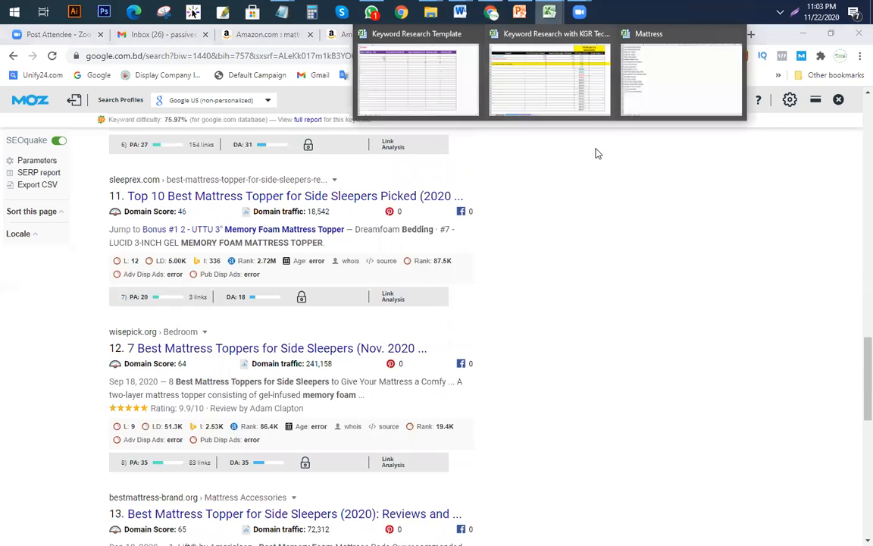
Step: Inspect the KGR formulas in D14 and D15, then return to the Keyword Research Template
left_click(580, 92)
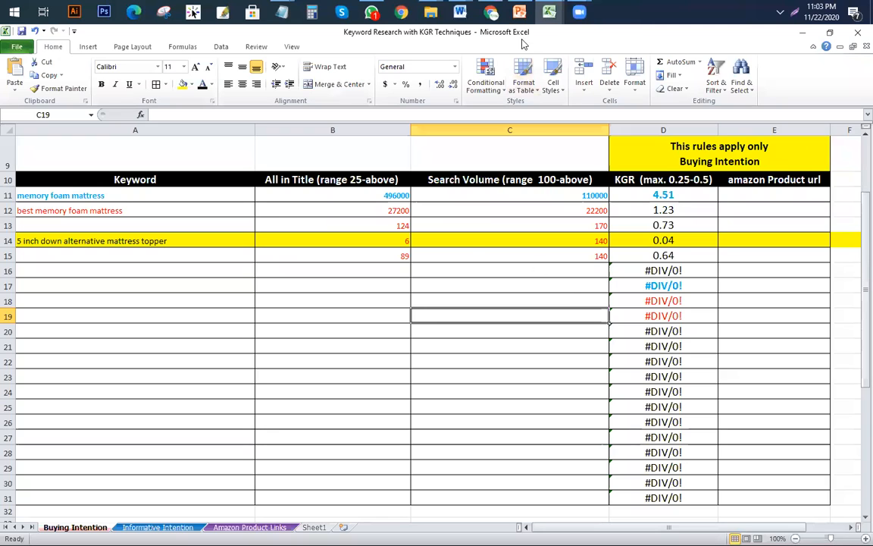
left_click(336, 304)
left_click(424, 301)
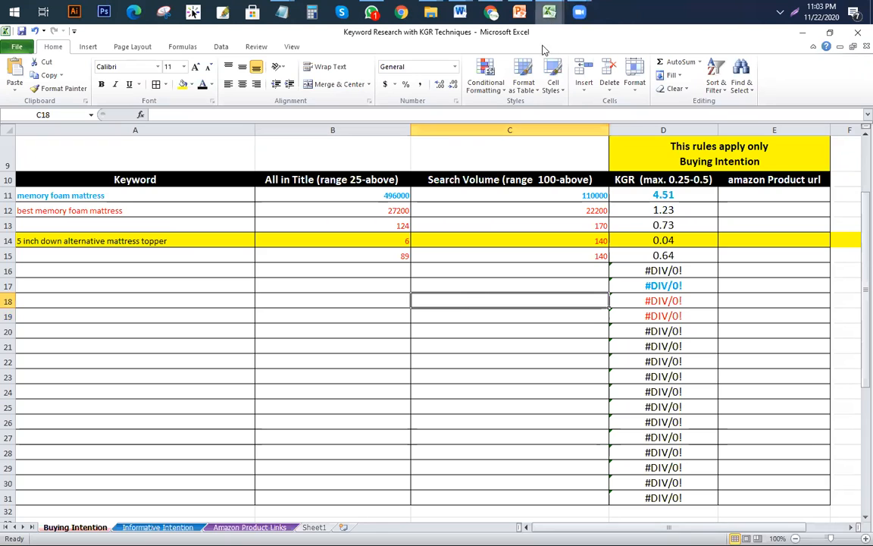
left_click(678, 241)
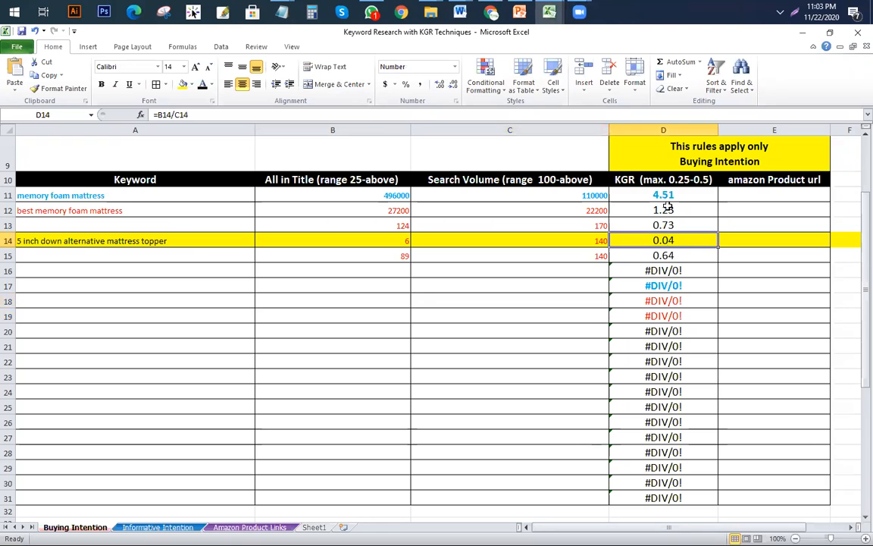
left_click(693, 258)
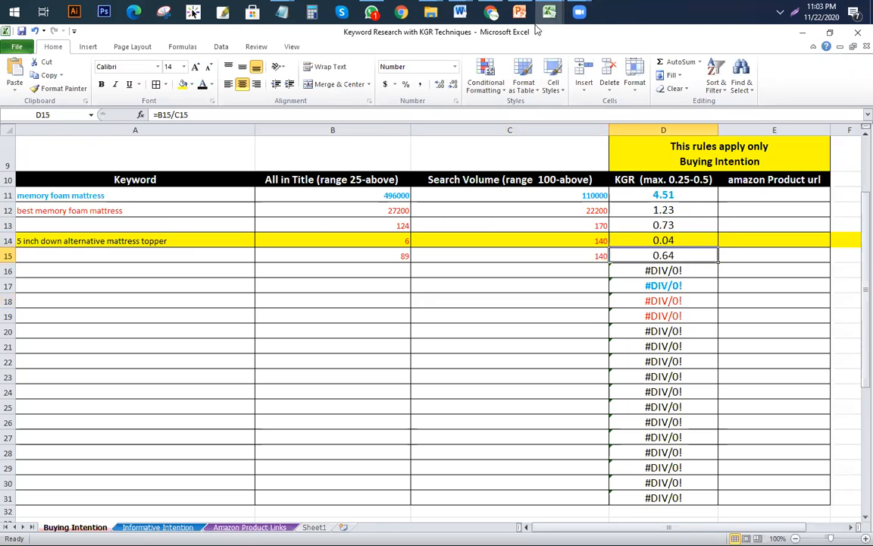
mouse_move(549, 11)
left_click(438, 93)
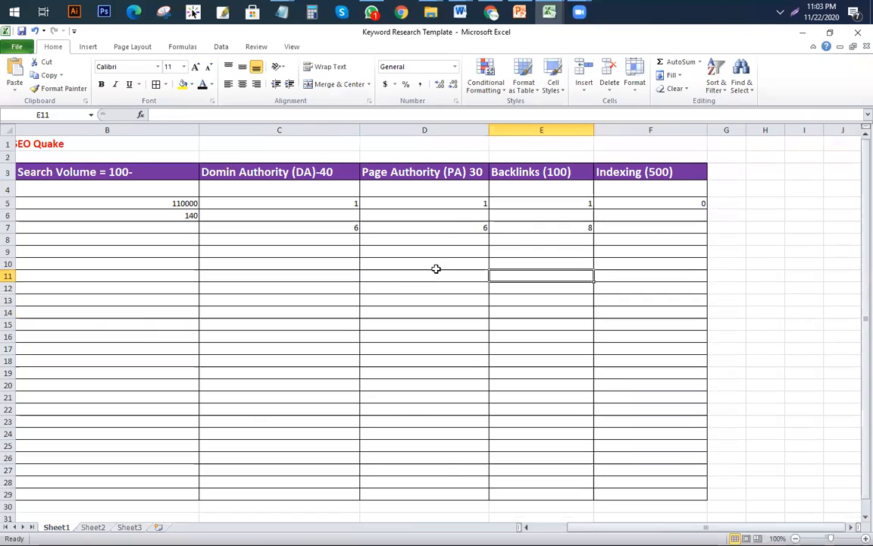
Step: Enable the Google index parameter in SEOquake's settings
left_click(646, 230)
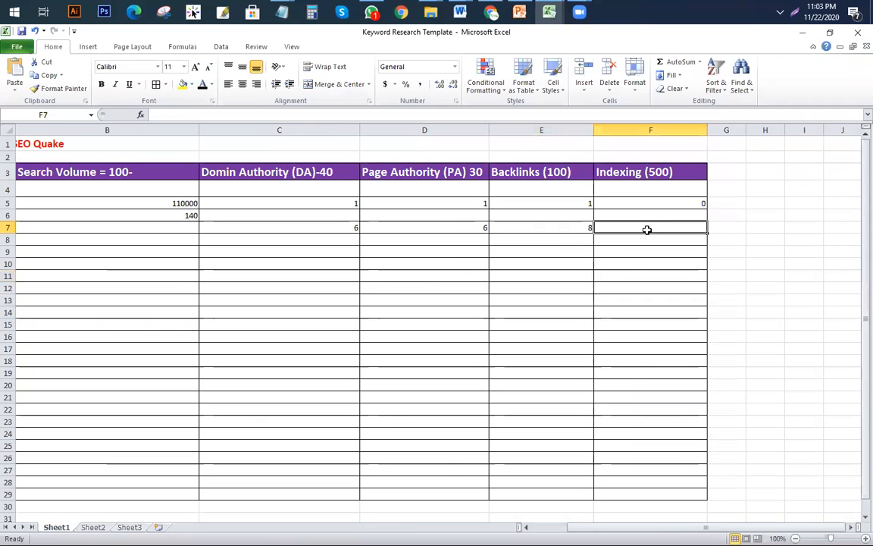
left_click(491, 12)
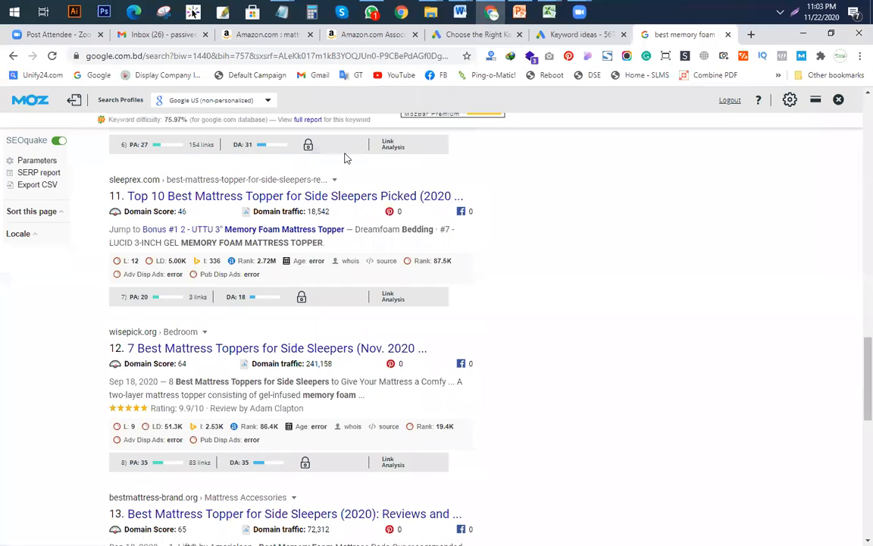
scroll(299, 226, "up", 15)
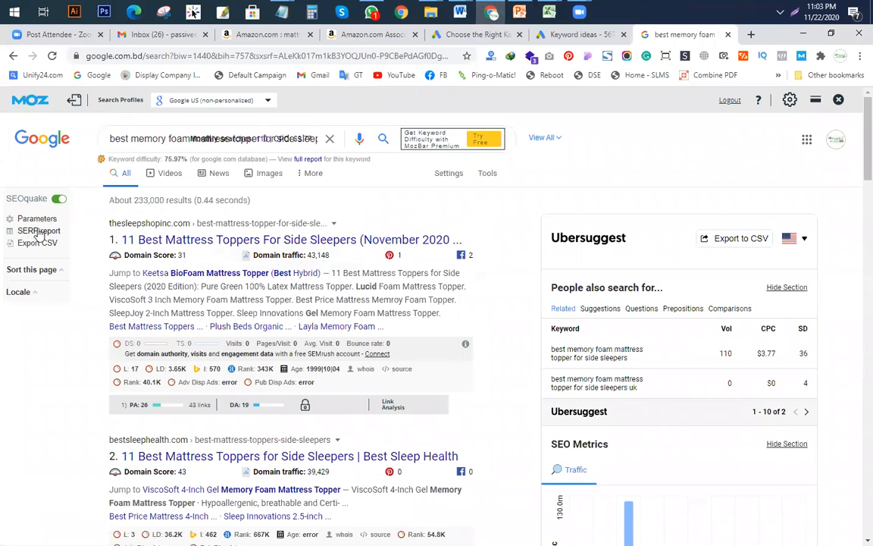
left_click(14, 220)
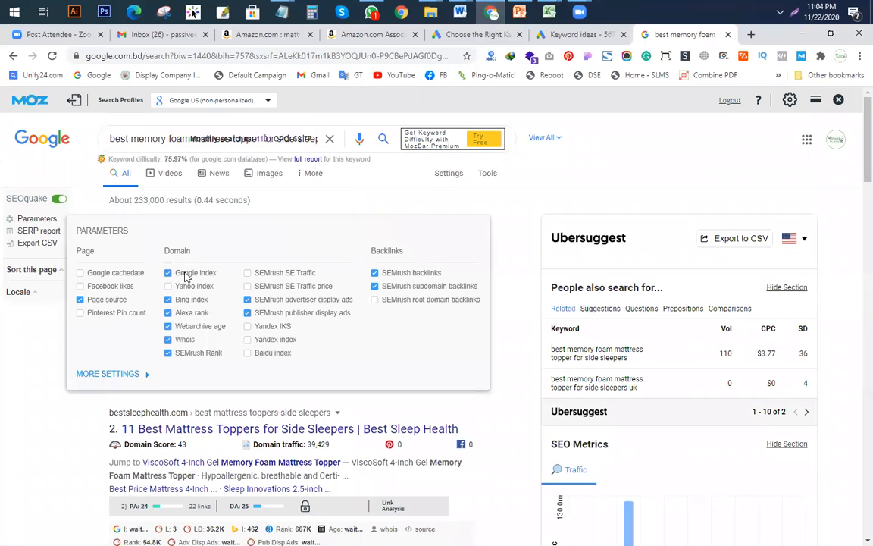
left_click(514, 251)
Step: Scroll through all results down to the related searches, reviewing each index count
scroll(210, 270, "down", 2)
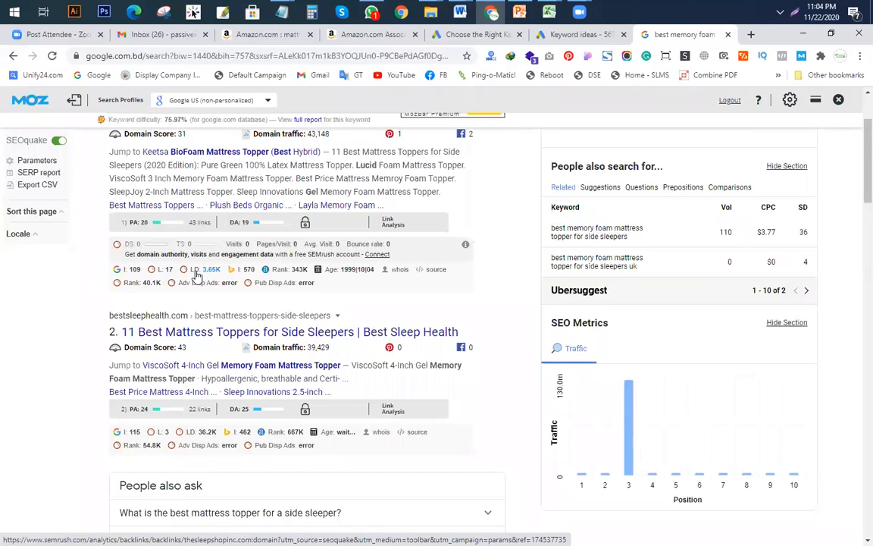
scroll(138, 277, "down", 2)
scroll(231, 307, "down", 4)
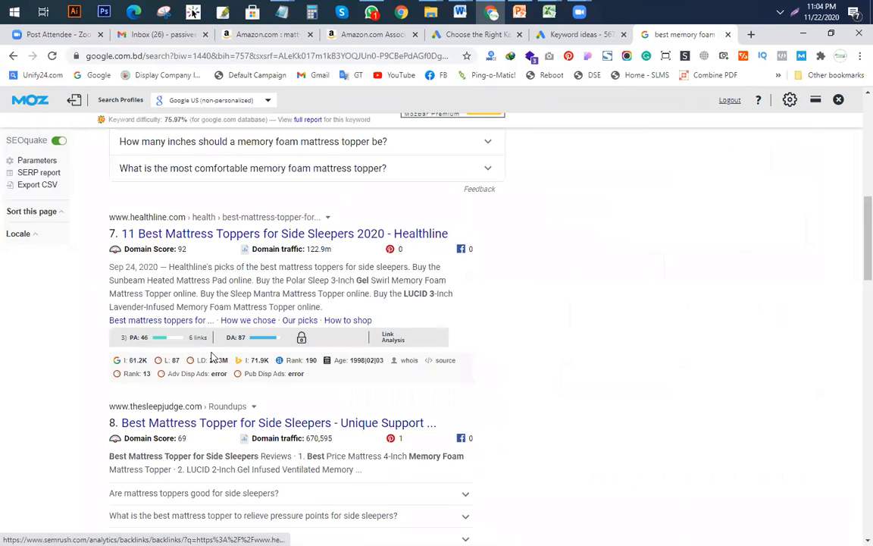
scroll(218, 351, "down", 3)
scroll(219, 351, "down", 2)
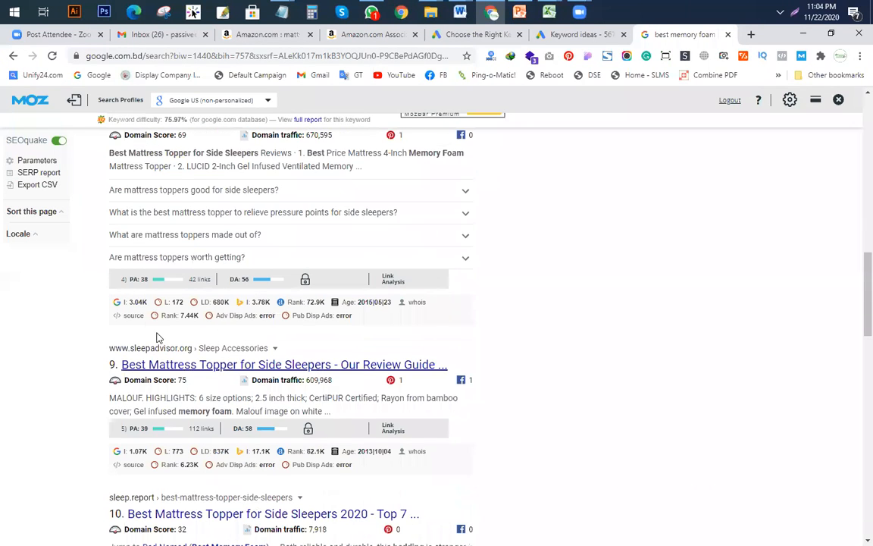
scroll(252, 310, "down", 3)
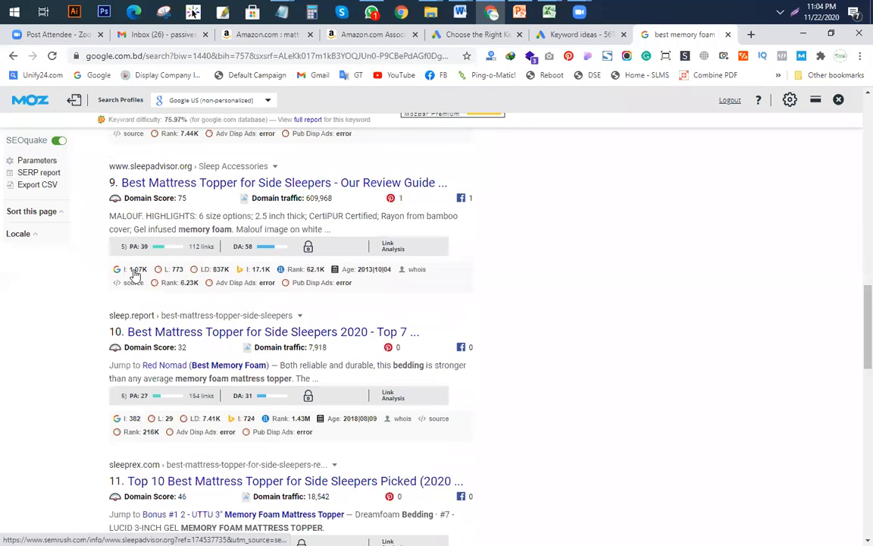
scroll(227, 303, "down", 2)
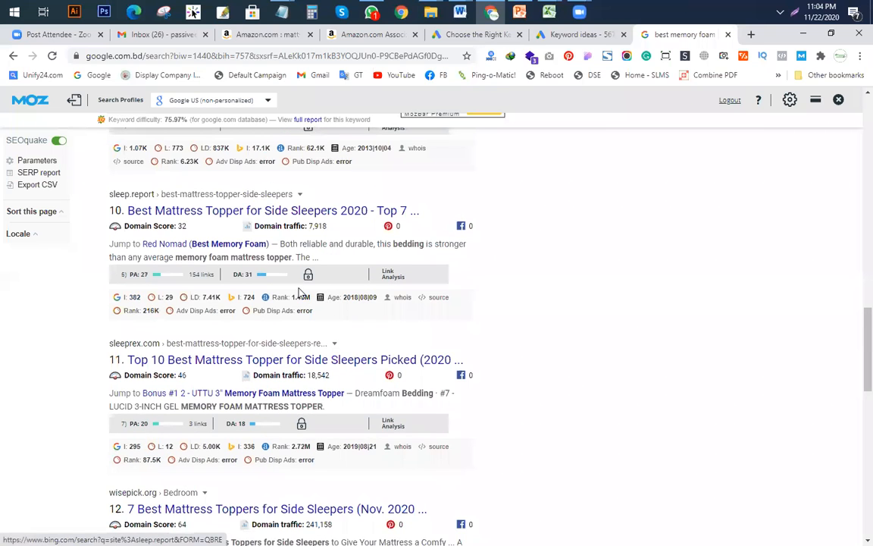
scroll(215, 321, "down", 2)
scroll(133, 258, "down", 4)
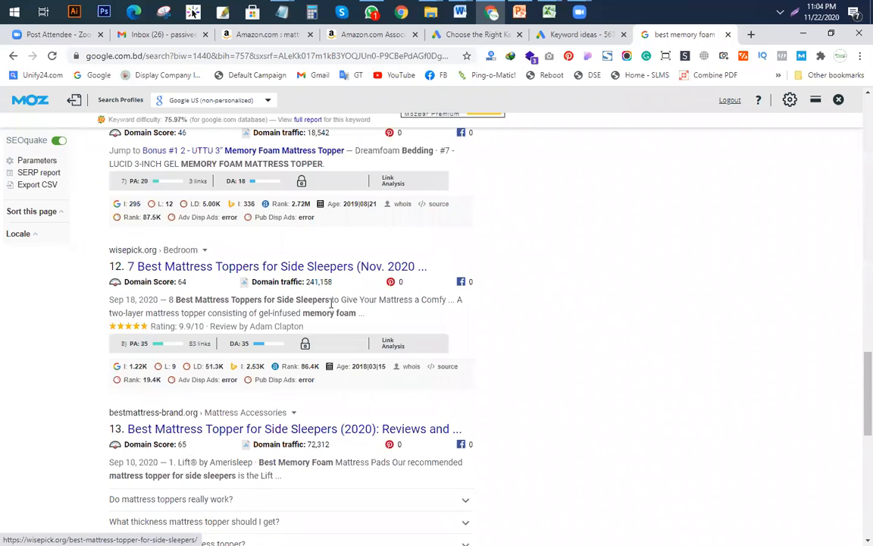
scroll(133, 258, "down", 3)
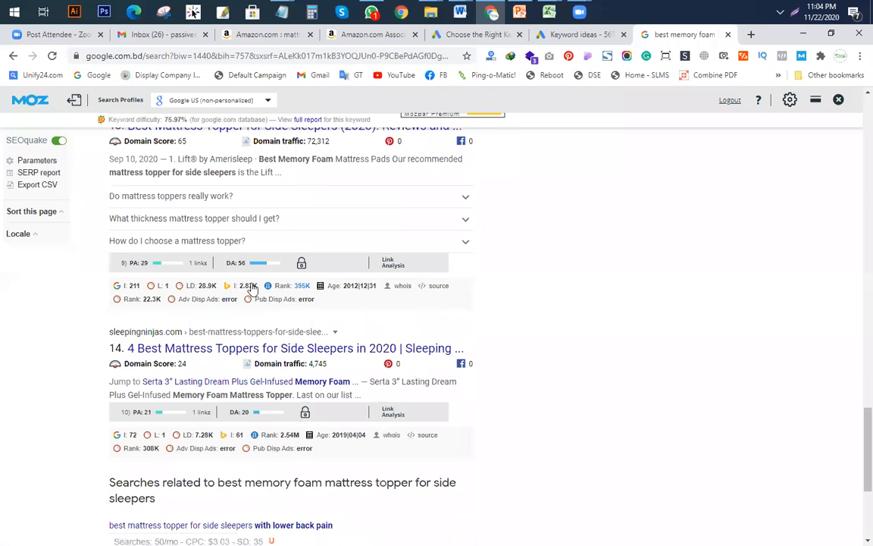
scroll(213, 278, "down", 3)
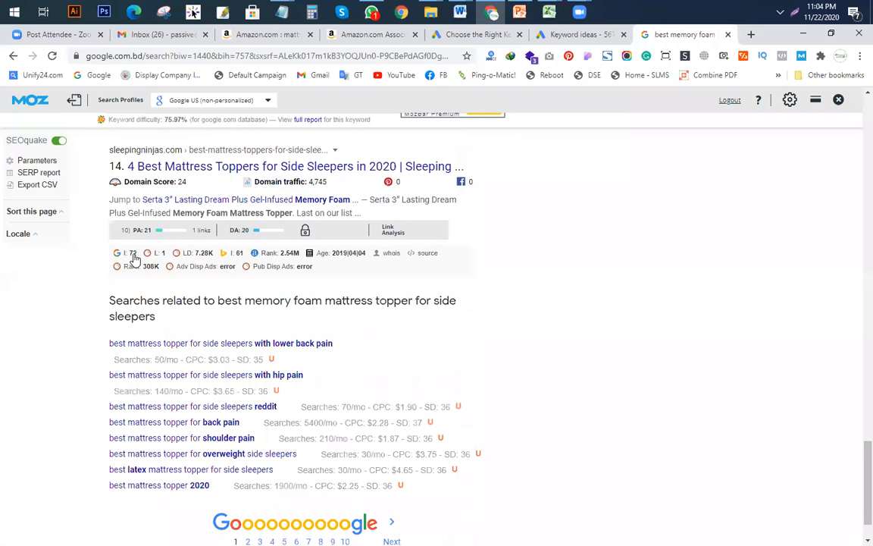
scroll(132, 258, "down", 1)
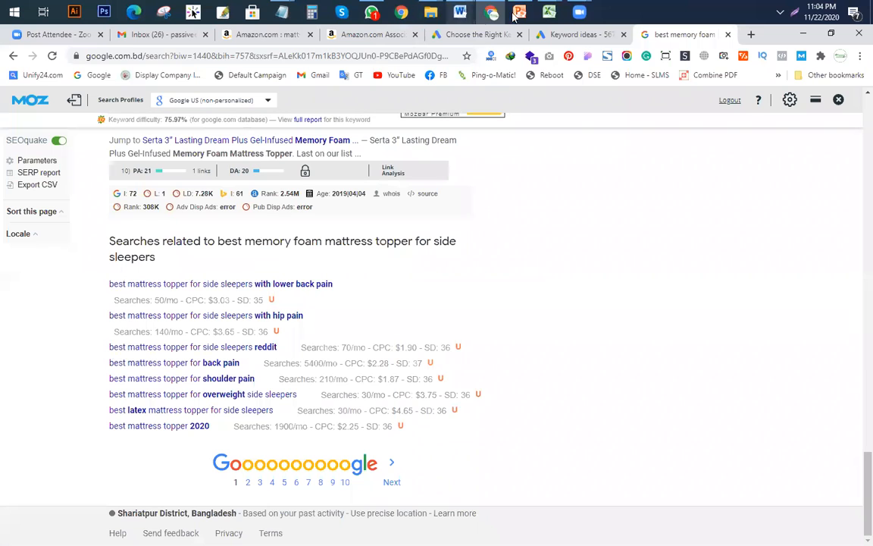
Step: Enter 6 as the indexing value in F7 and 140 as the search volume in B7
mouse_move(549, 11)
left_click(392, 88)
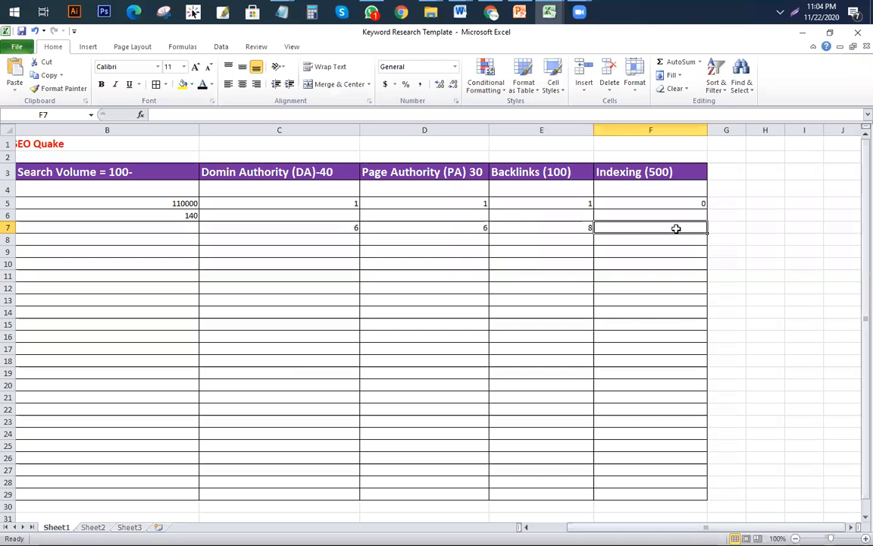
type("6")
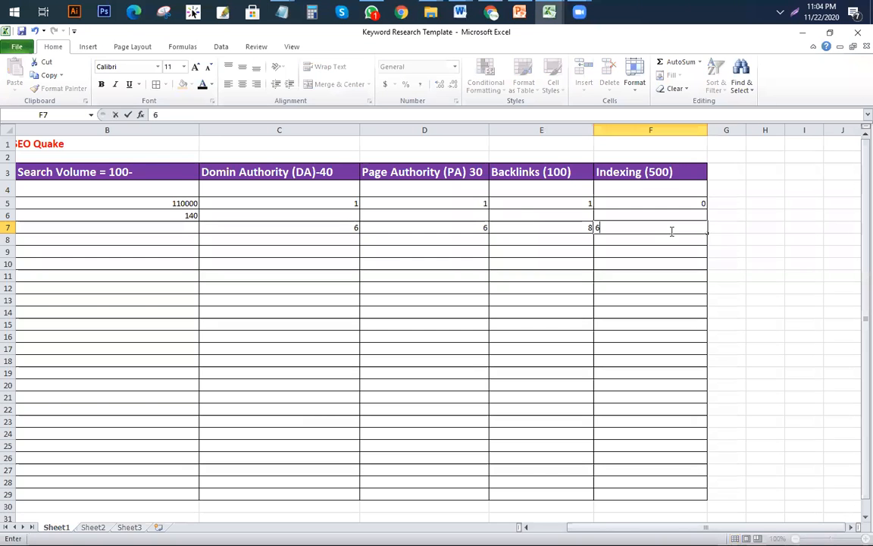
left_click(339, 340)
left_click(178, 227)
type("140")
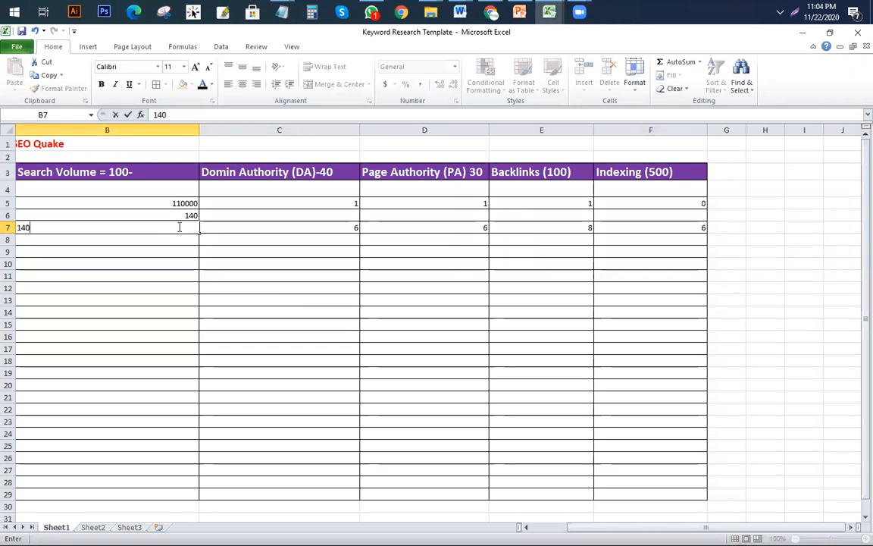
left_click(257, 302)
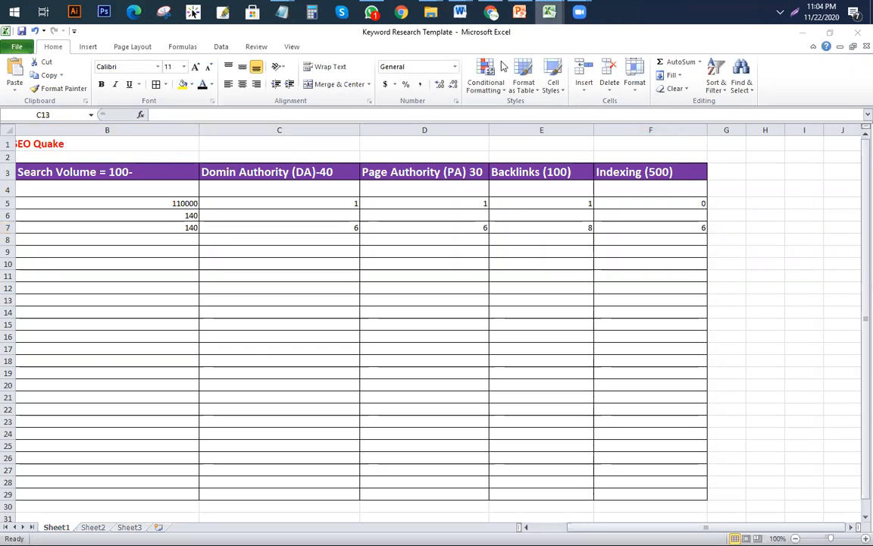
Step: Select the whole Google search query, then switch to the KGR workbook
mouse_move(549, 11)
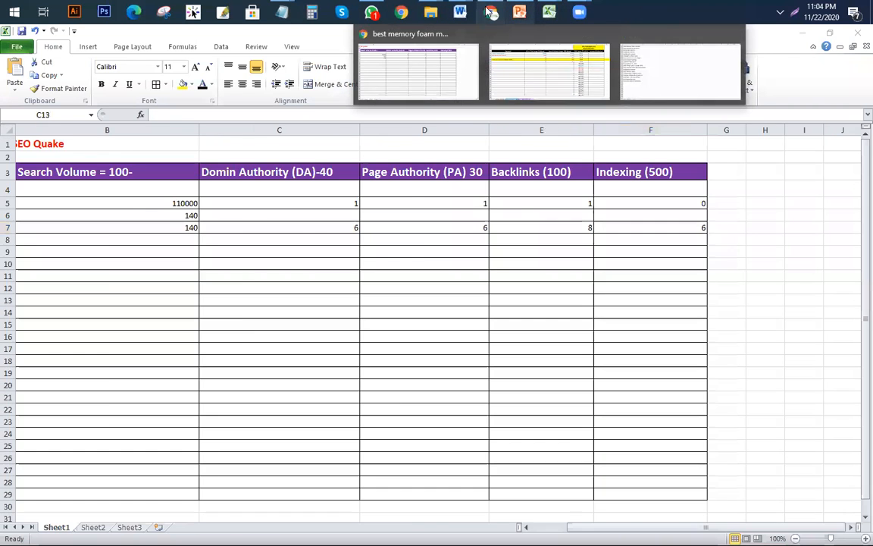
mouse_move(491, 14)
left_click(492, 31)
scroll(296, 335, "up", 20)
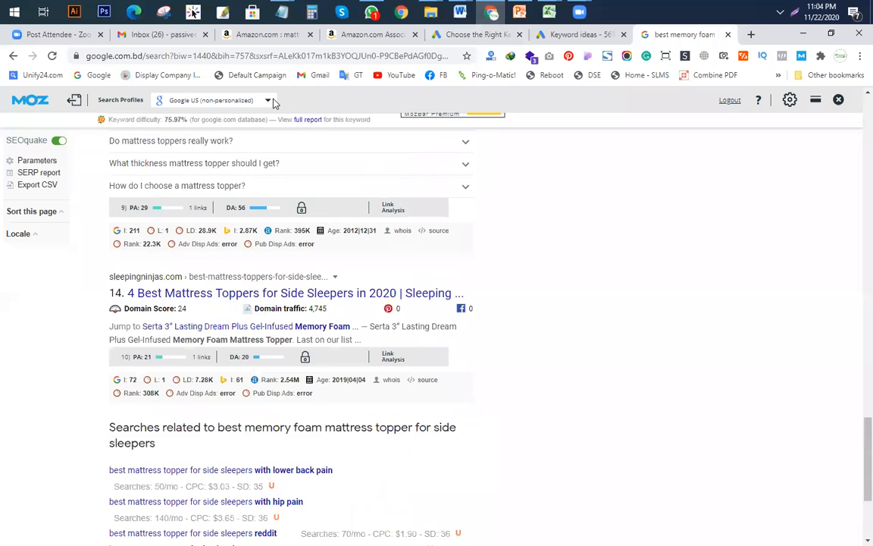
scroll(296, 334, "up", 10)
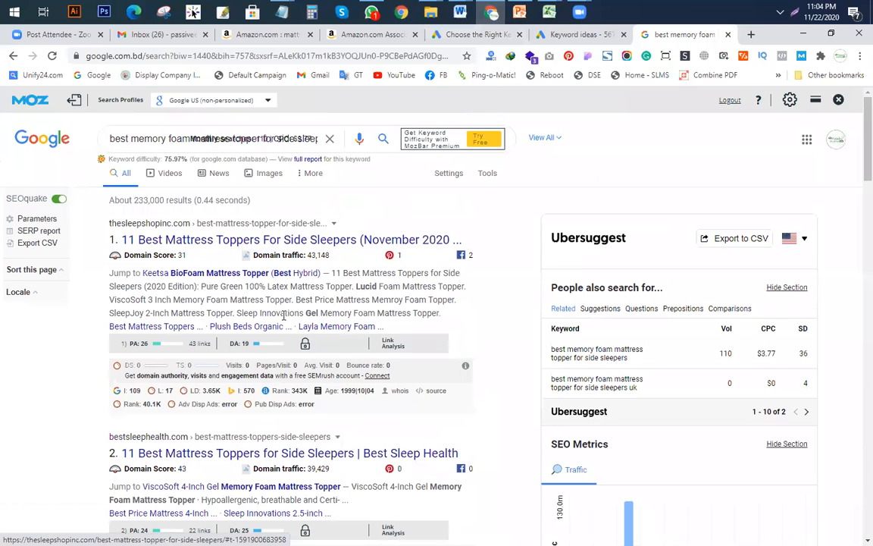
left_click(112, 139)
key("ctrl+a")
key("ctrl+c")
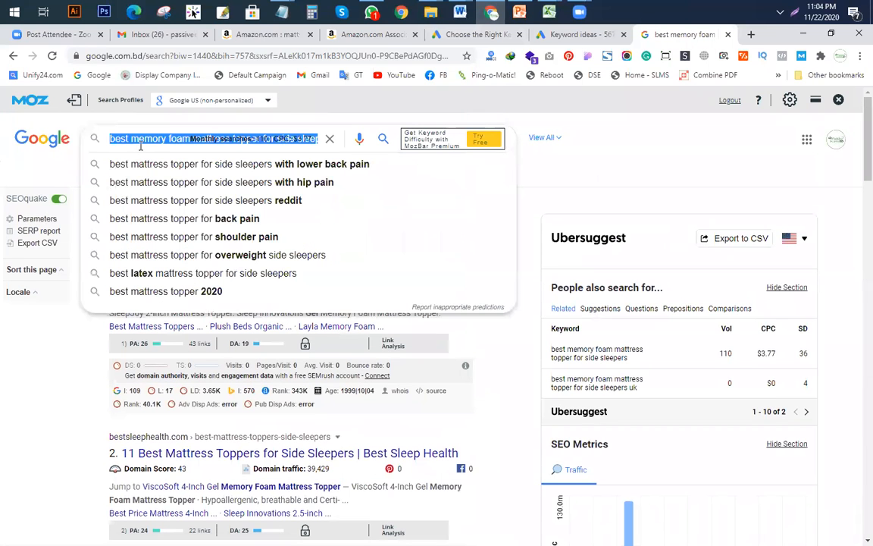
left_click(550, 13)
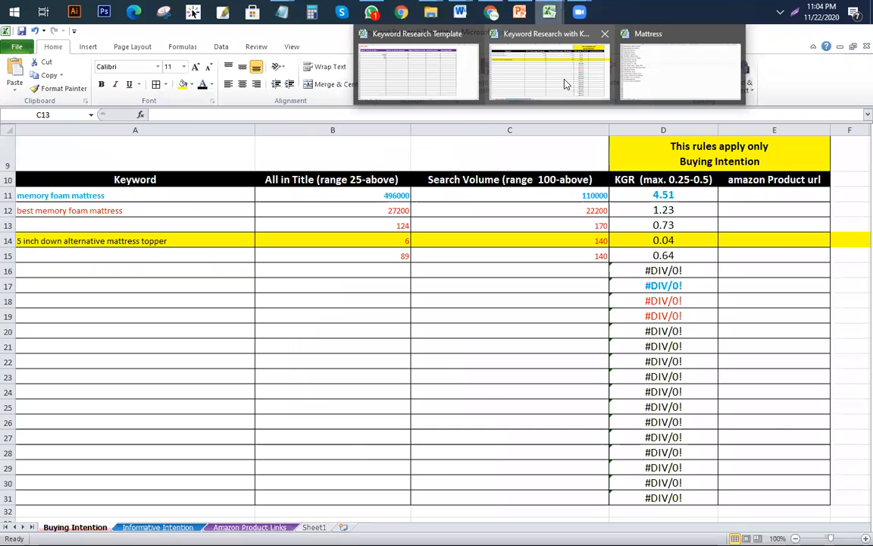
left_click(508, 71)
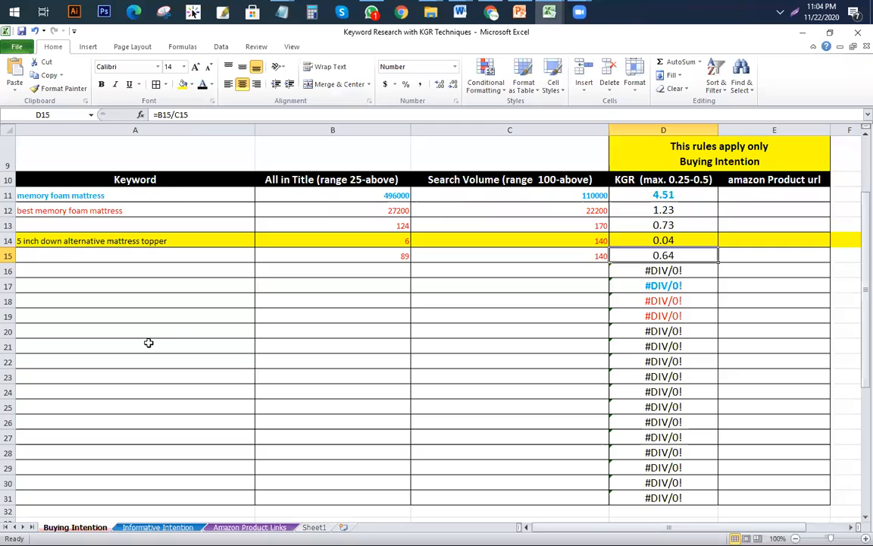
Step: Read the Informative Intention sheet's 'Over 500 all in title' and 'Considered also' notes, then return to the template
scroll(195, 333, "up", 3)
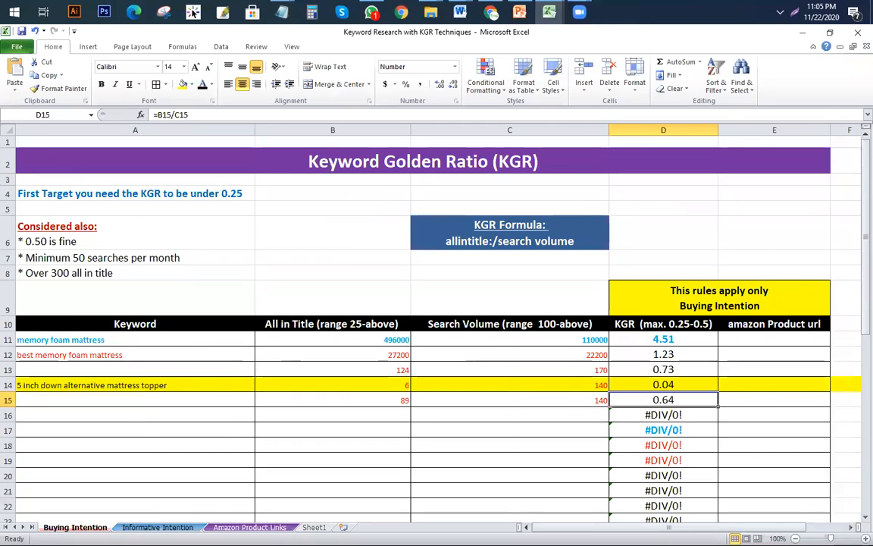
left_click(157, 526)
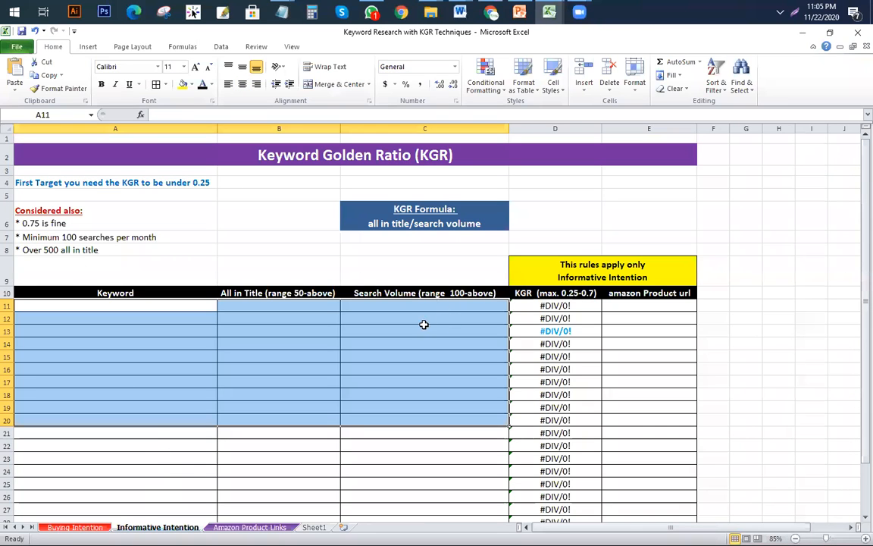
left_click(444, 391)
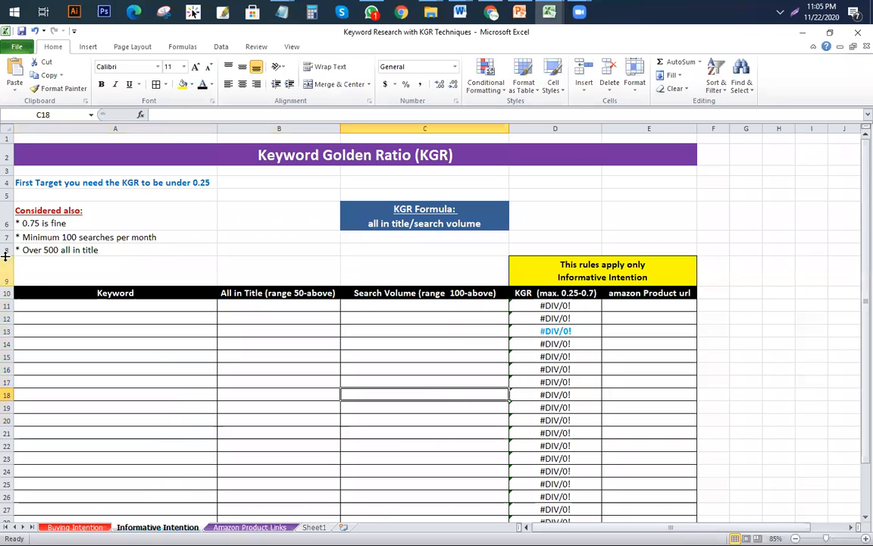
left_click(87, 249)
left_click(83, 220)
scroll(83, 220, "up", 3)
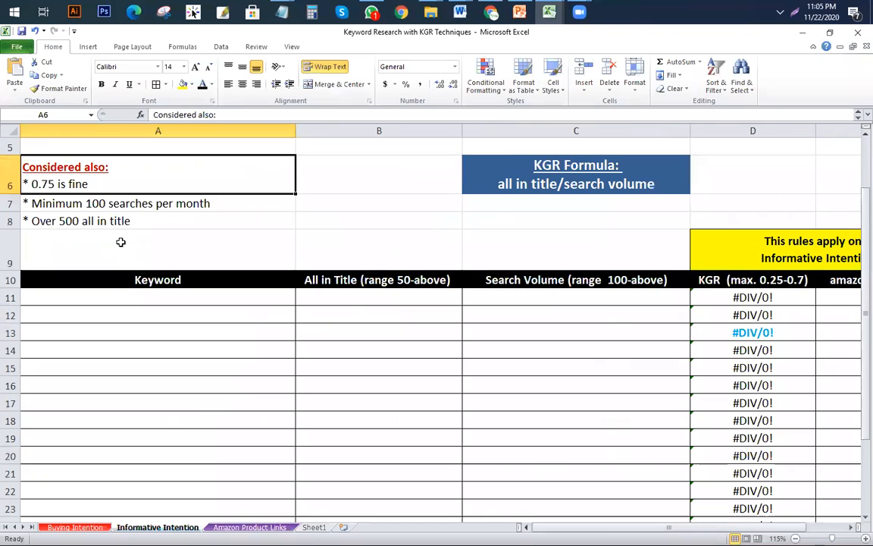
scroll(90, 217, "up", 1)
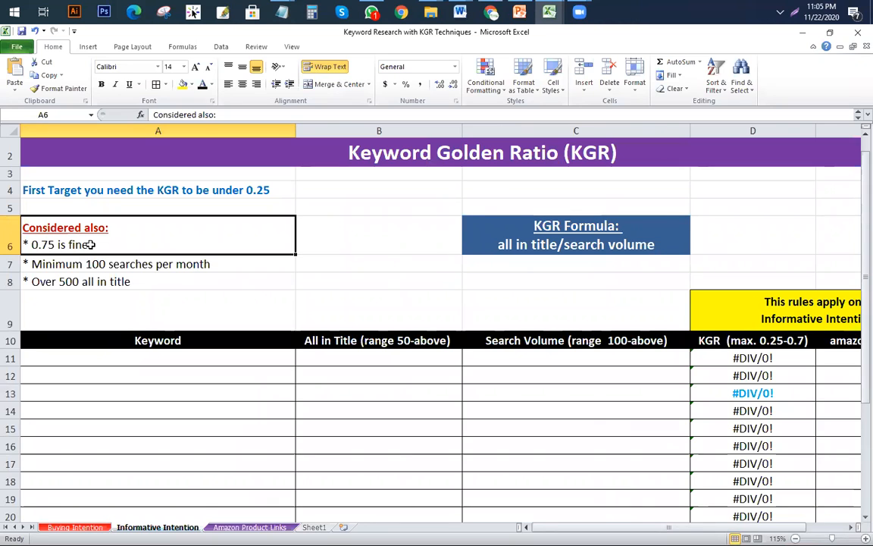
scroll(91, 244, "down", 1, "ctrl")
scroll(470, 380, "down", 3)
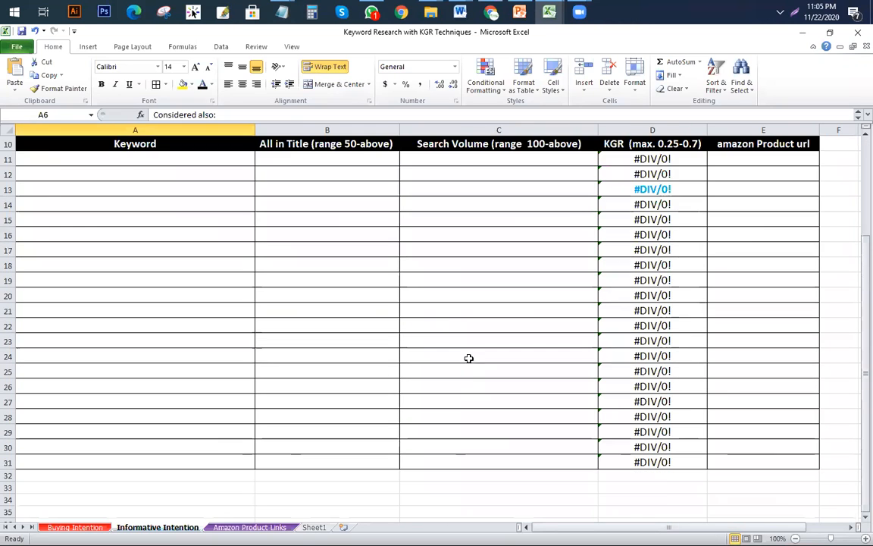
scroll(470, 356, "up", 2)
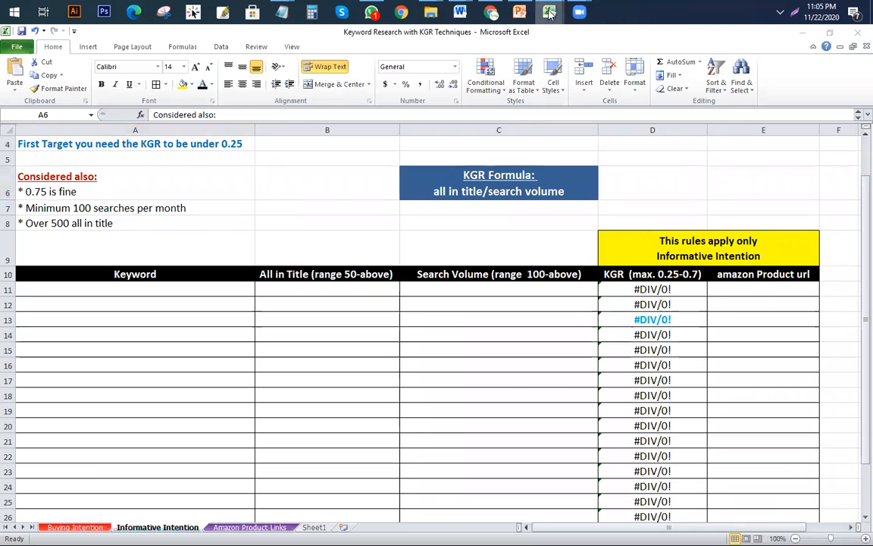
mouse_move(549, 11)
left_click(416, 82)
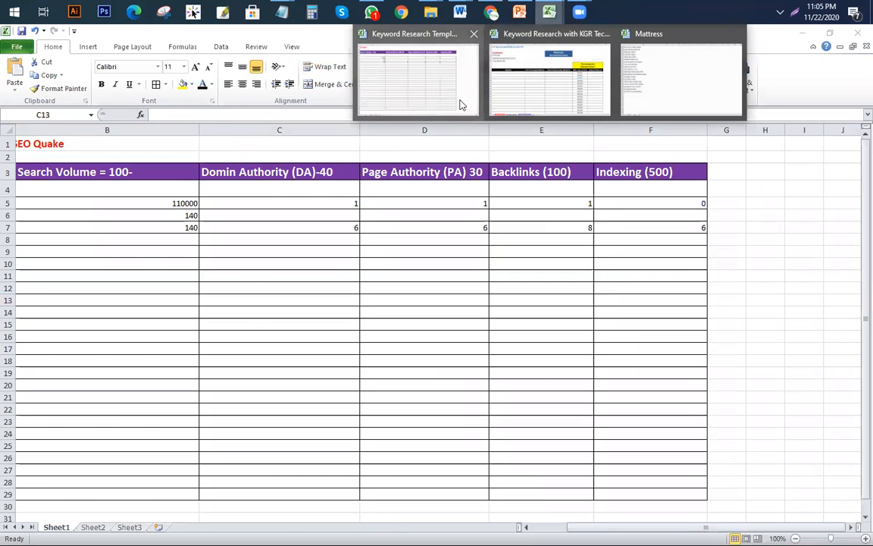
Step: Paste the keyword 'best memory foam mattress topper for side sleepers' into A7
left_click(419, 78)
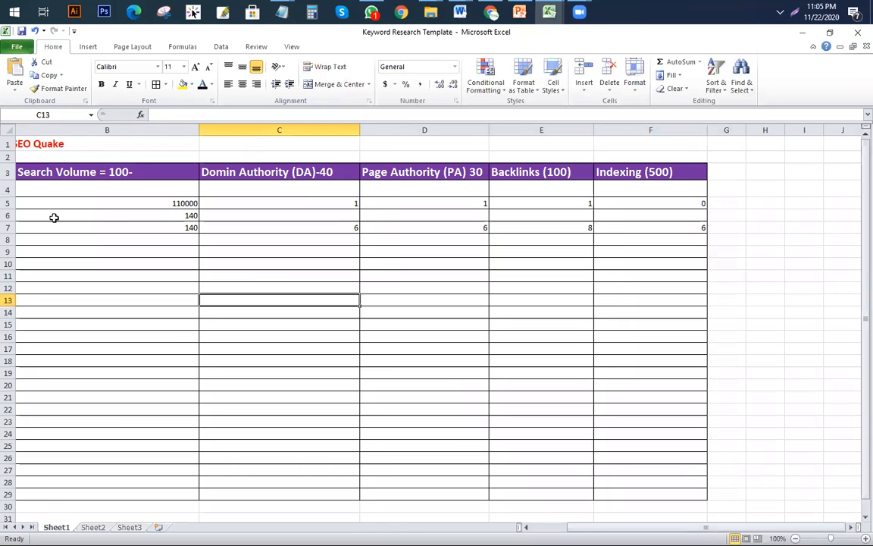
left_click_drag(630, 527, 390, 512)
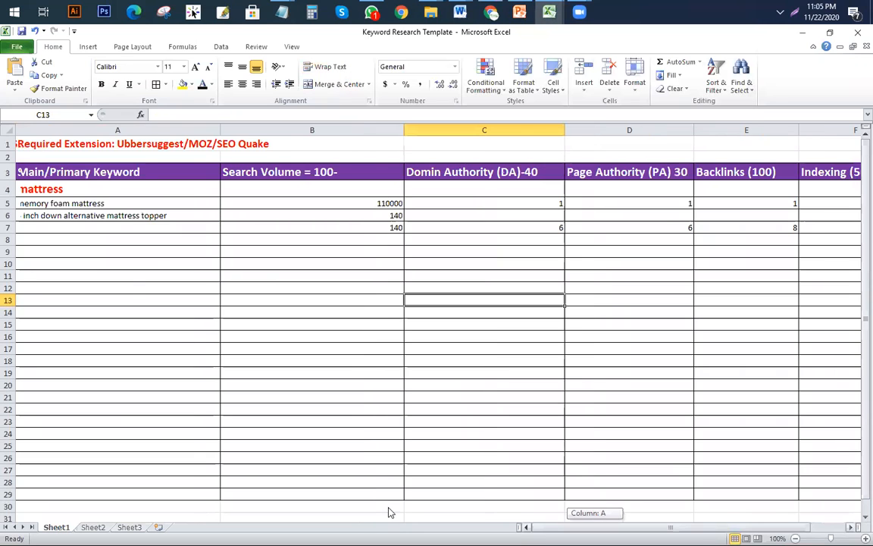
left_click(116, 231)
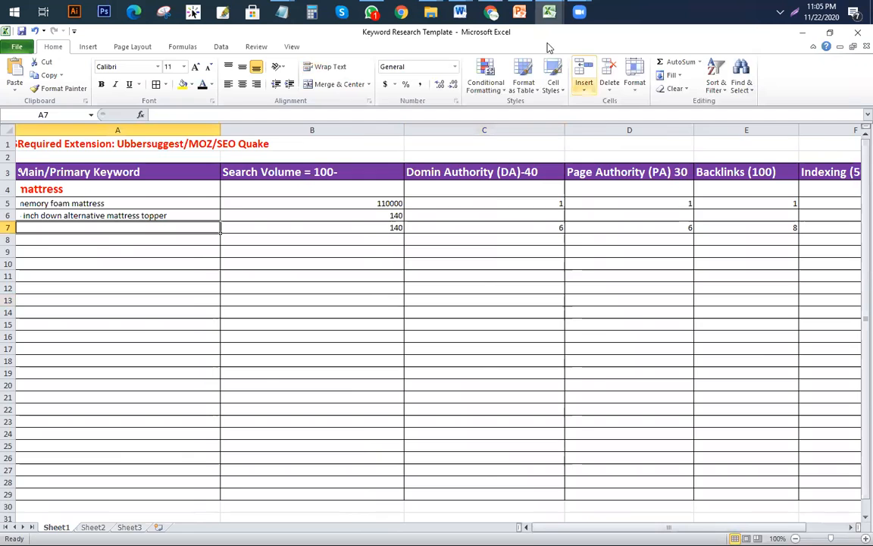
left_click(492, 11)
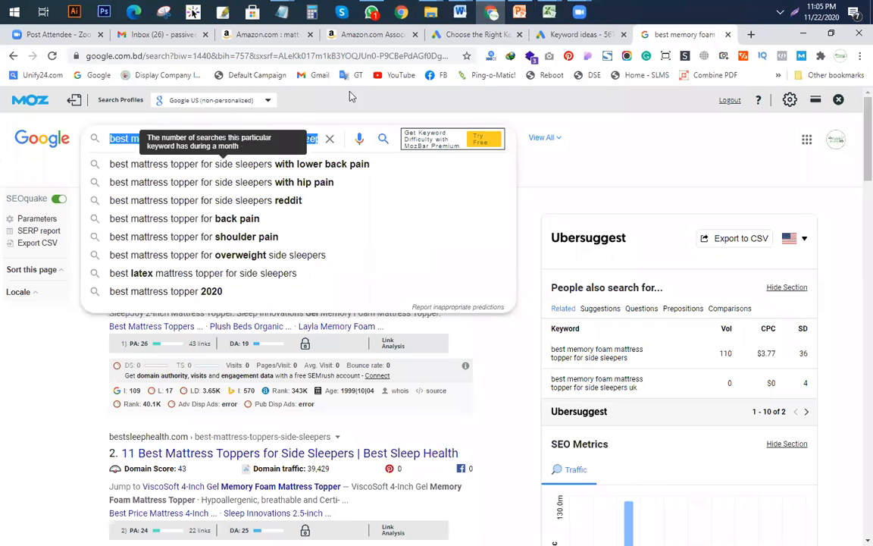
left_click(547, 13)
left_click(421, 75)
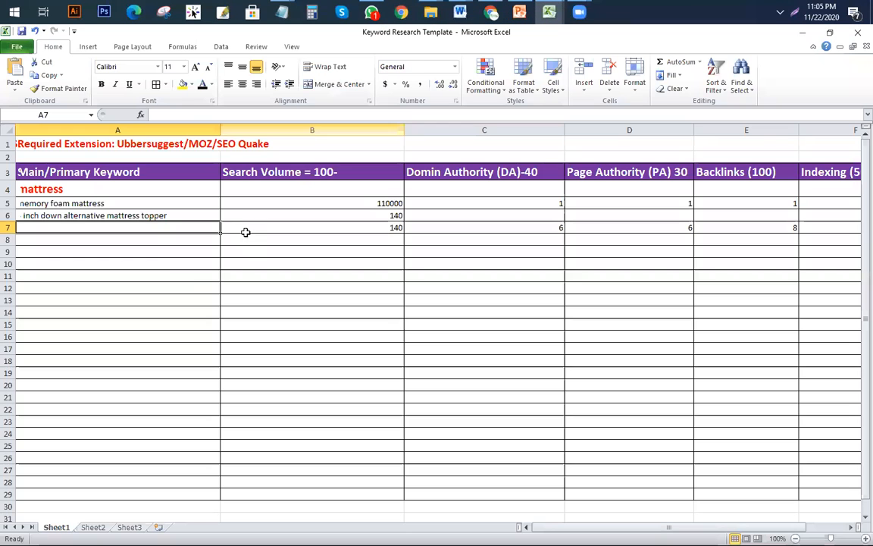
key("ctrl+v")
Step: Highlight row 7 with a yellow fill
left_click(8, 228)
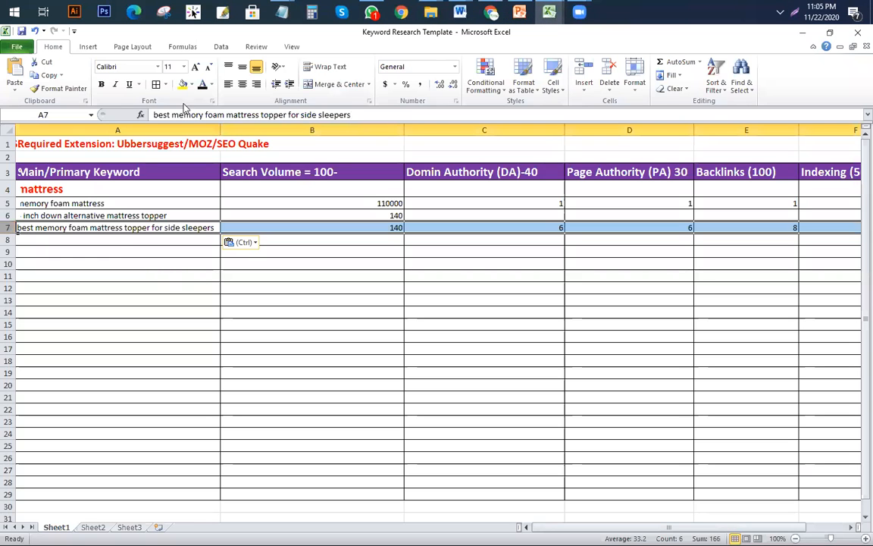
left_click(182, 84)
left_click(179, 396)
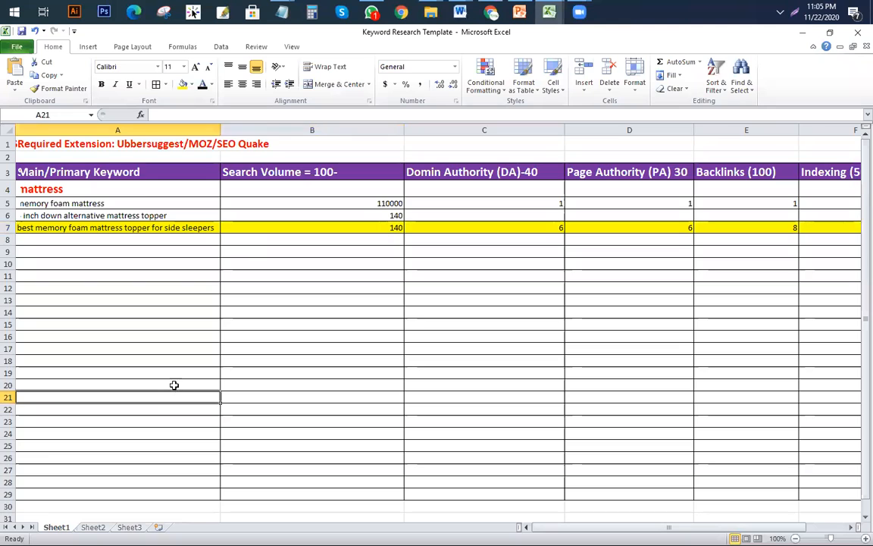
scroll(179, 384, "down", 1)
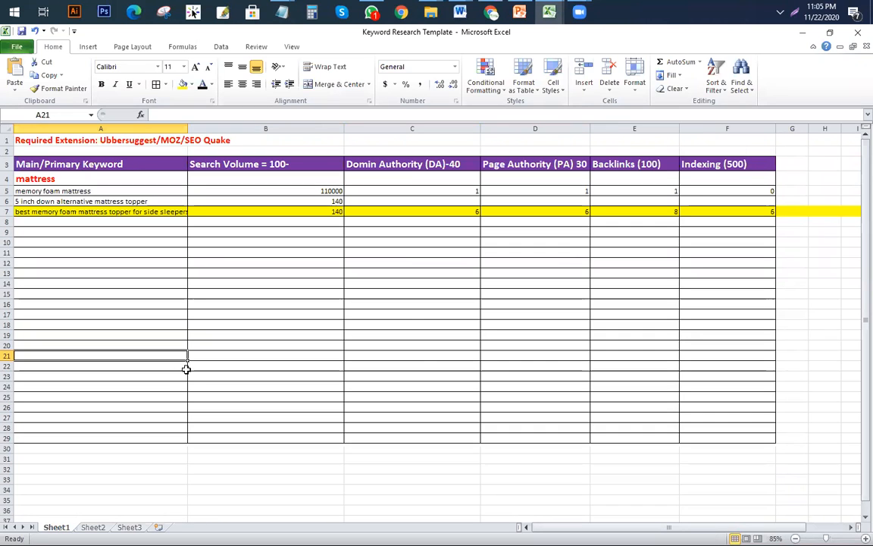
left_click(520, 11)
Step: Review slides 6, 7 and 5, then go to the agenda on slide 3
left_click(64, 282)
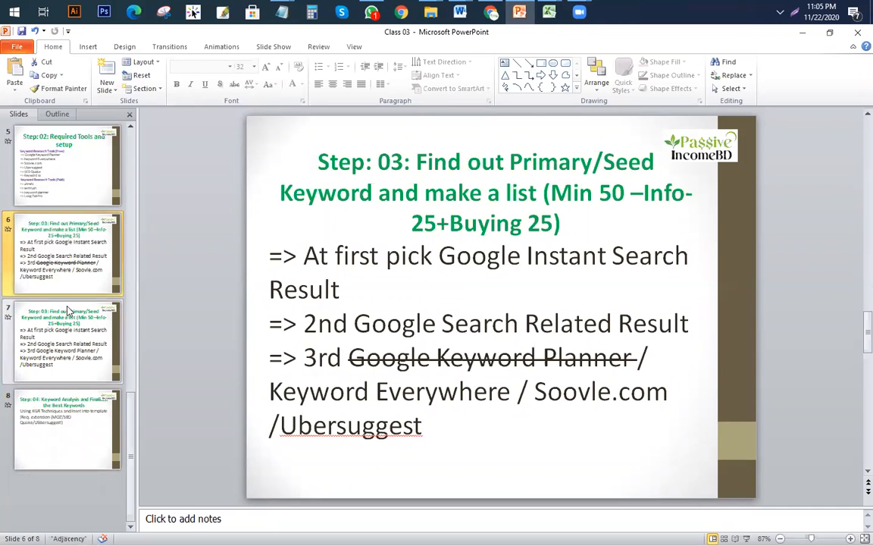
left_click(68, 341)
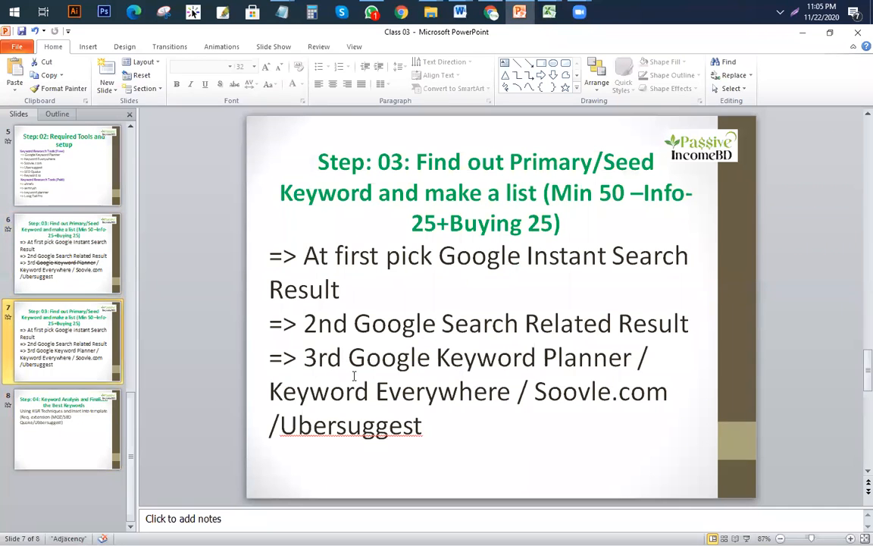
left_click(65, 181)
scroll(69, 235, "up", 2)
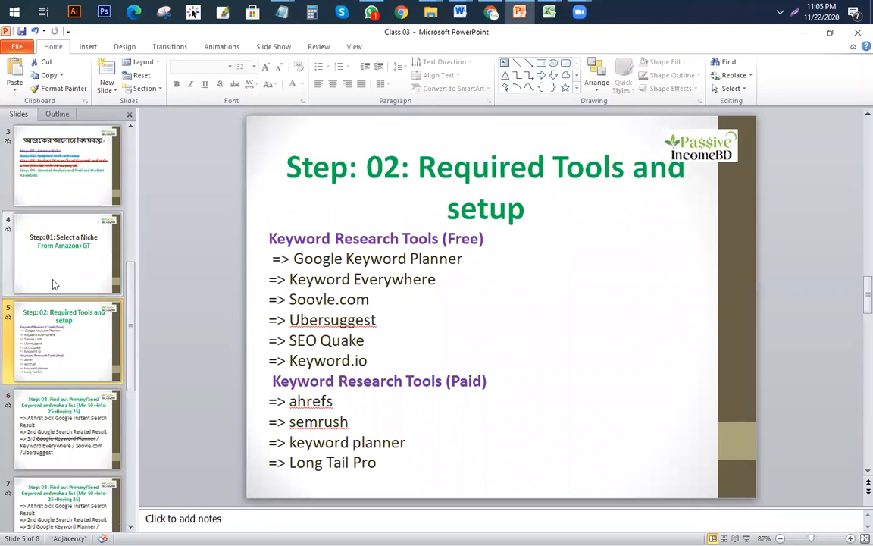
left_click(65, 173)
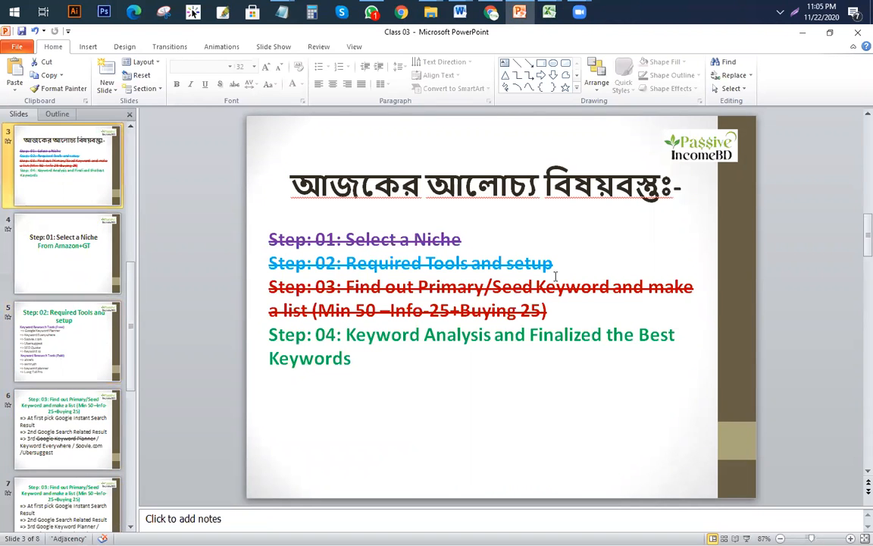
Step: Remove the strikethrough from the Steps 01–03 text
mouse_move(584, 312)
left_mouse_down()
mouse_move(266, 227)
mouse_move(254, 144)
left_mouse_up()
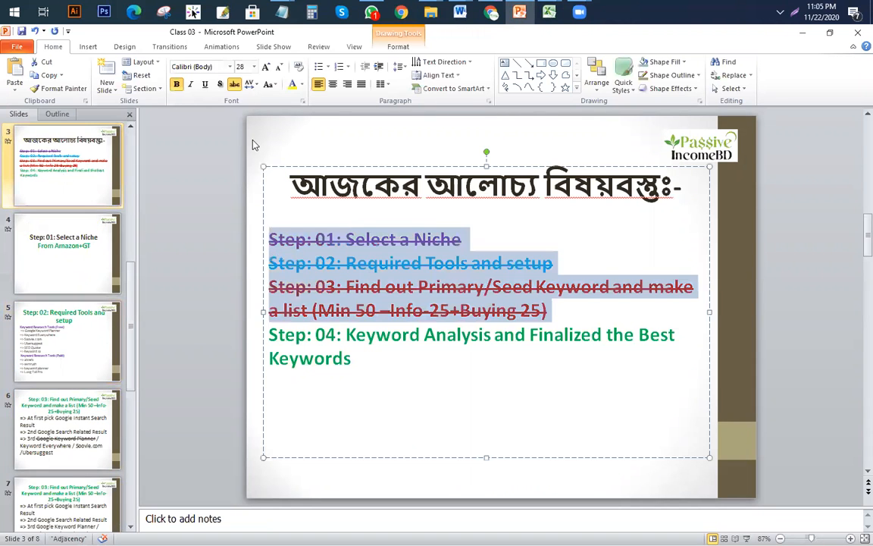
left_click(234, 84)
left_click(421, 380)
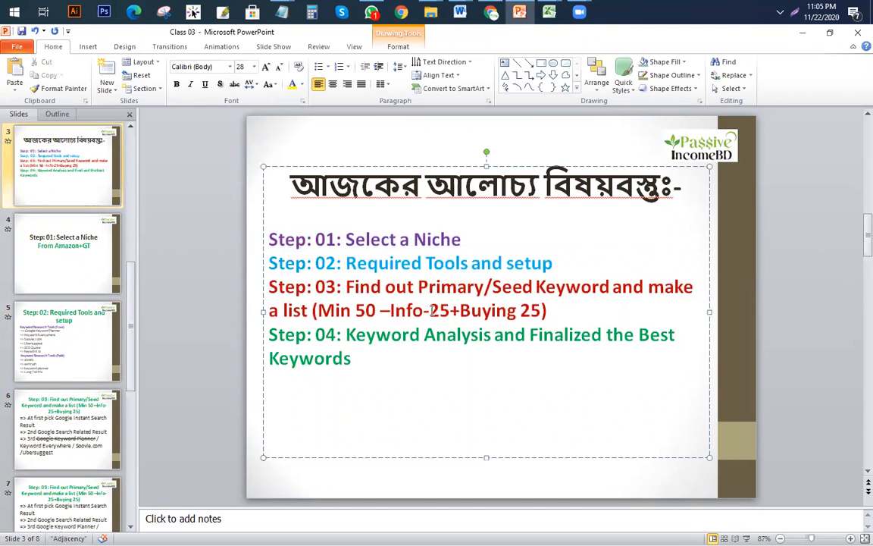
left_click(450, 313)
left_click_drag(384, 314, 499, 318)
left_click(497, 317)
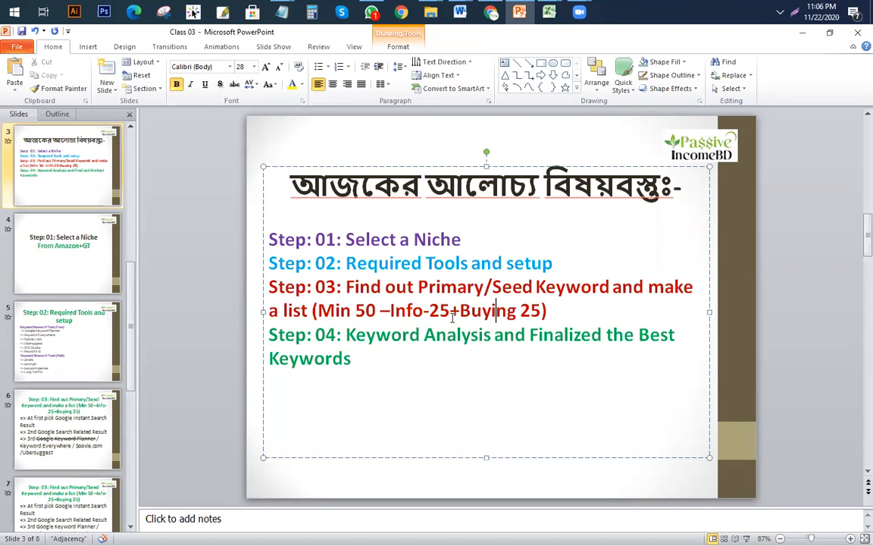
Step: Switch from the PowerPoint agenda slide to the Keyword Research Template workbook in Excel
mouse_move(548, 12)
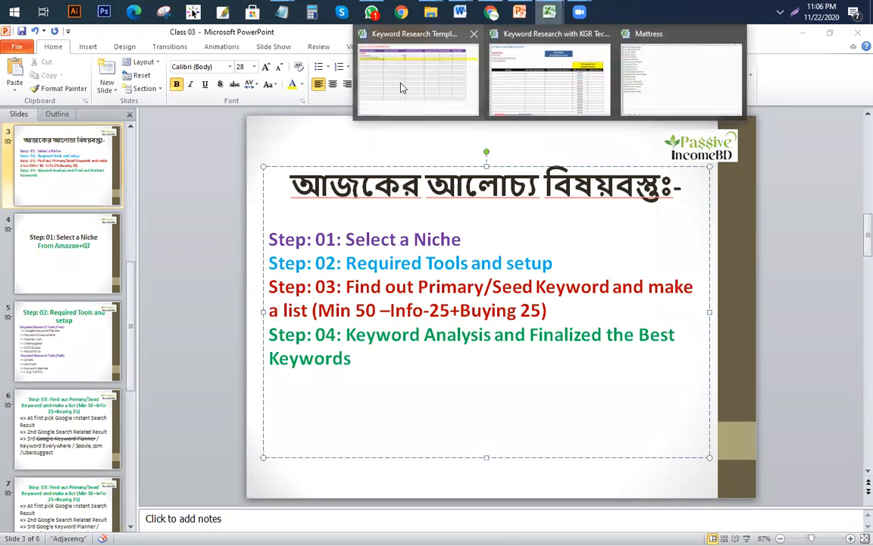
left_click(402, 83)
Step: Review the keywords in A7 and A4, then bring up Google results for the side-sleeper topper keyword
left_click(107, 212)
scroll(152, 239, "up", 2)
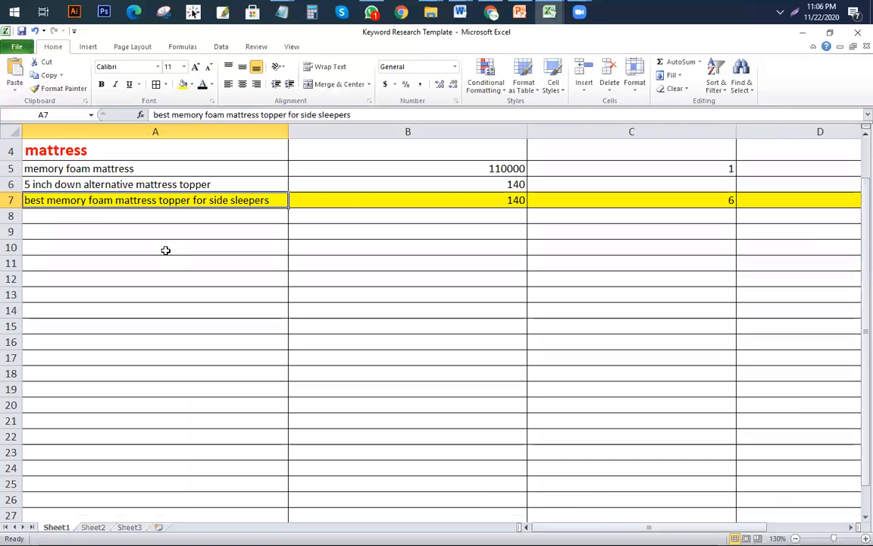
scroll(192, 276, "up", 1)
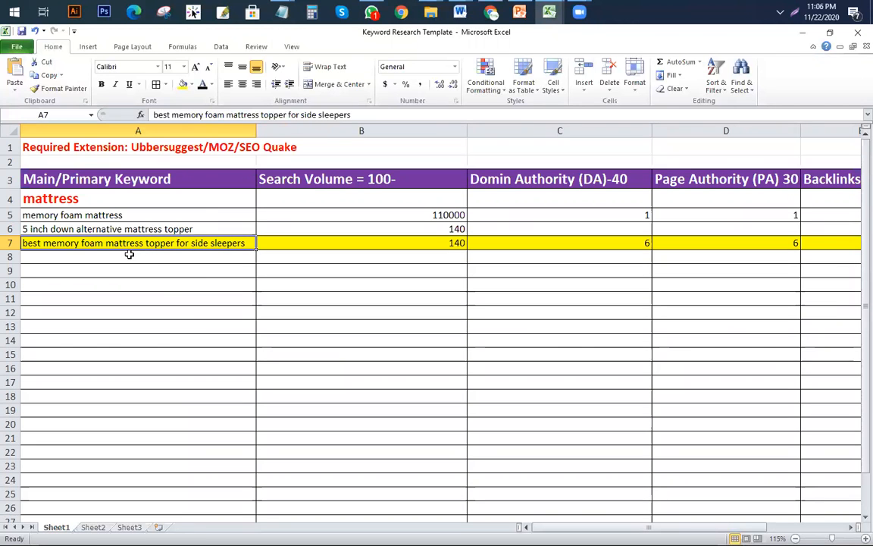
left_click(63, 198)
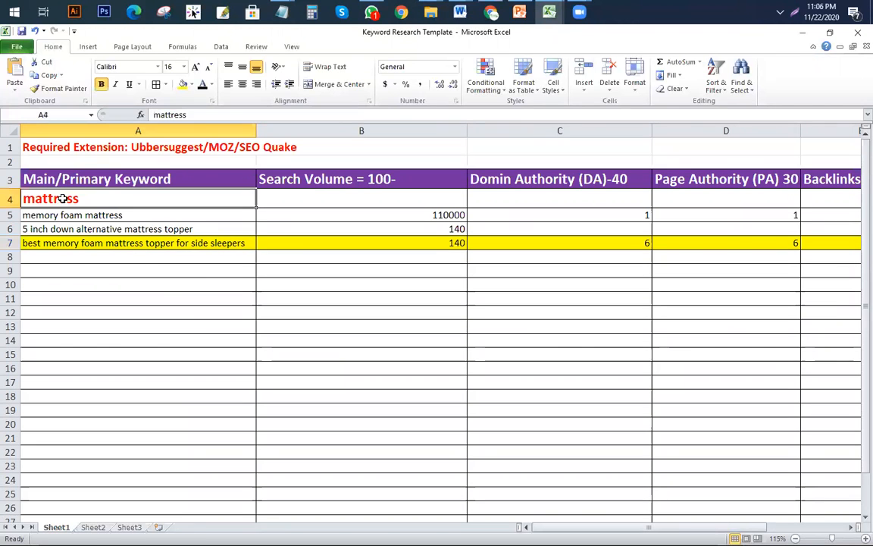
left_click(69, 244)
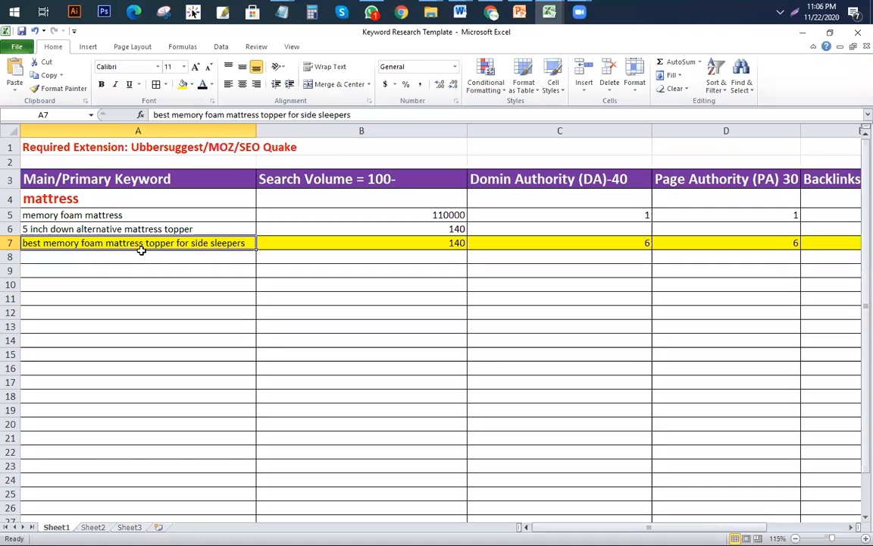
left_click(491, 12)
left_click(121, 336)
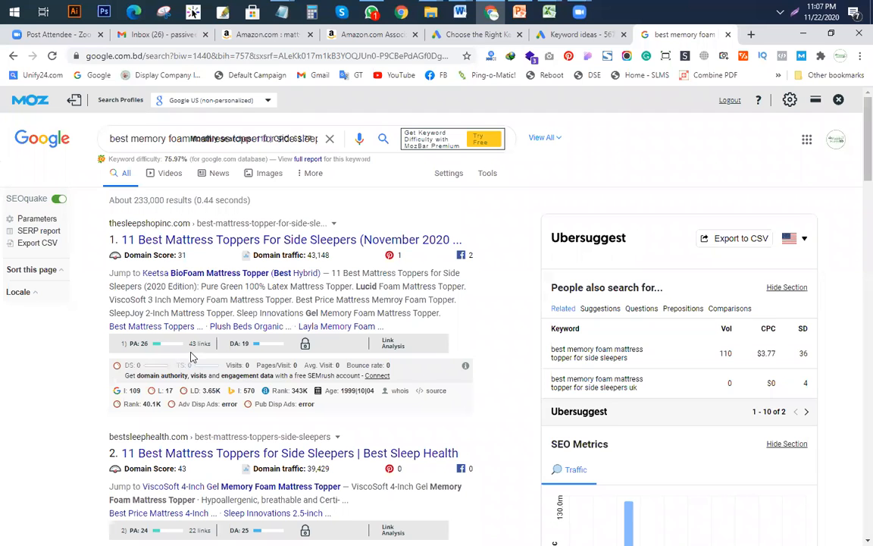
Step: Open the first and second mattress topper results in new tabs
right_click(255, 241)
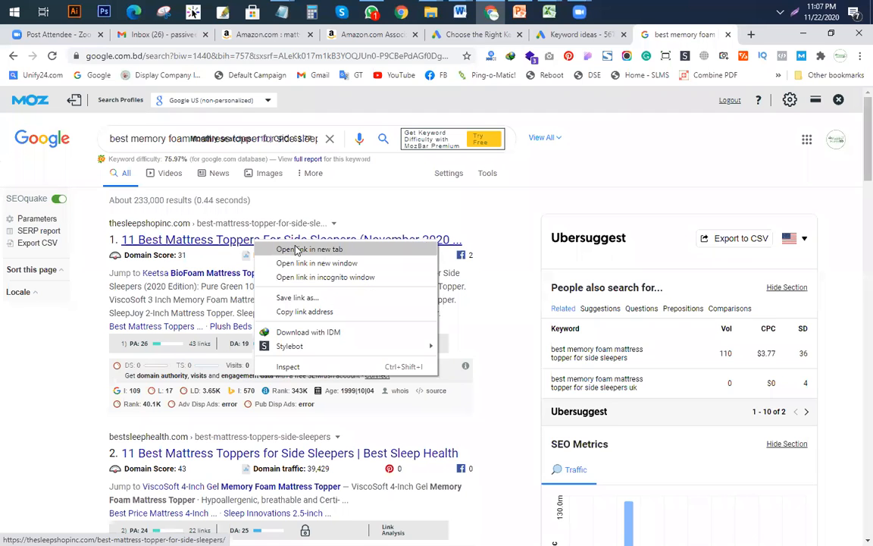
left_click(297, 250)
scroll(159, 362, "down", 3)
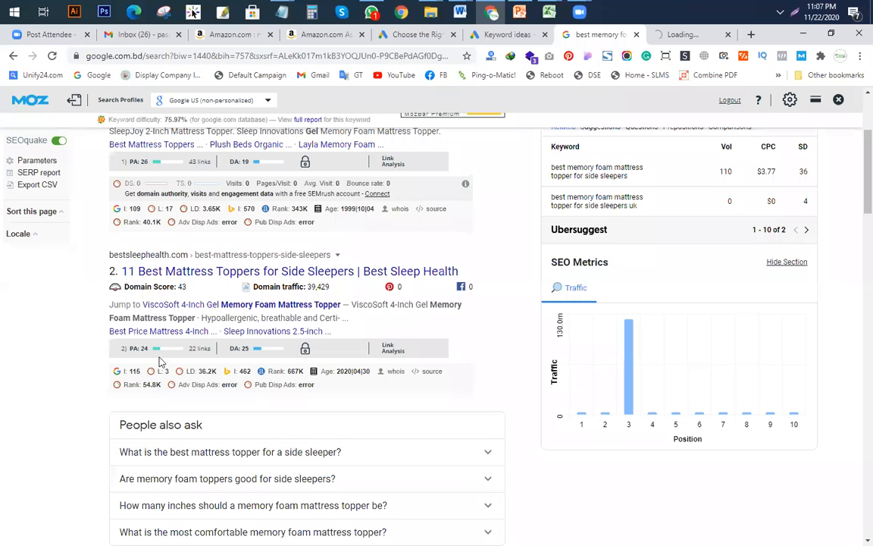
right_click(261, 274)
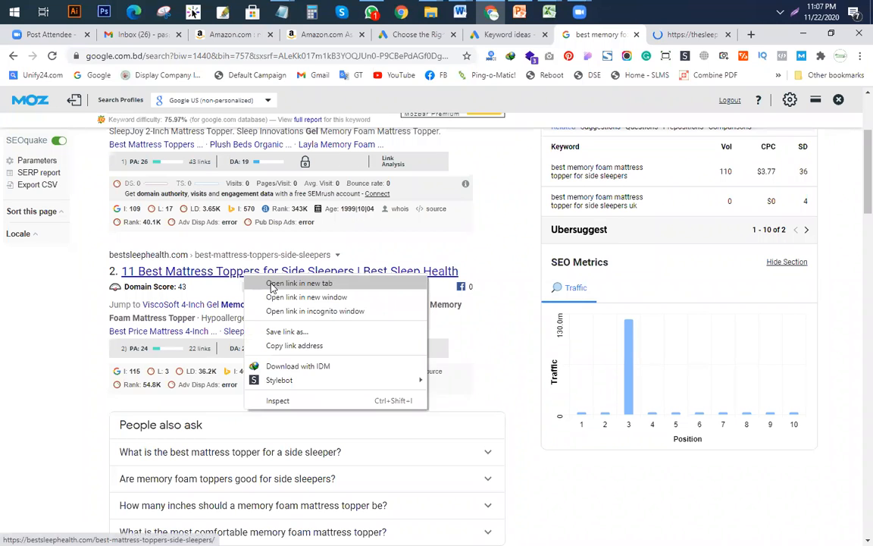
left_click(301, 283)
Step: Open result 8 (The Sleep Judge) and result 11 (sleeprex.com) in new tabs
scroll(315, 322, "down", 4)
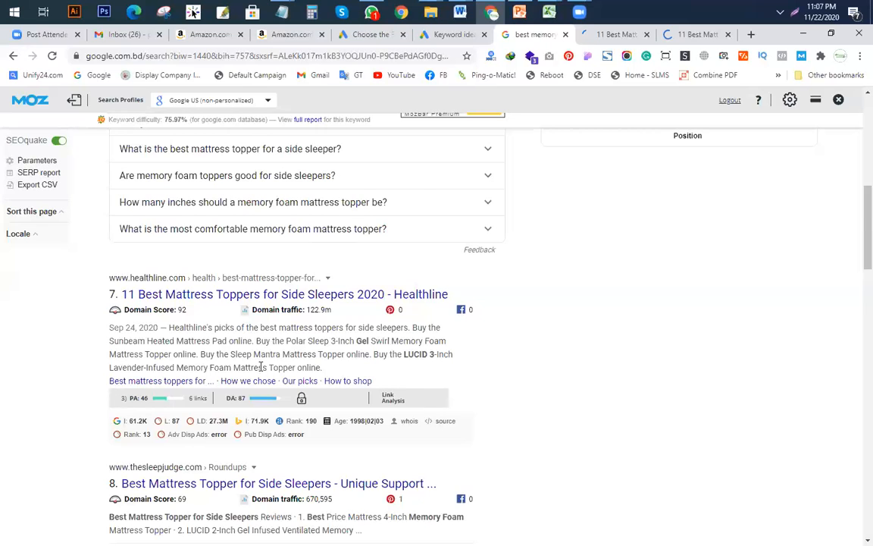
scroll(261, 367, "down", 2)
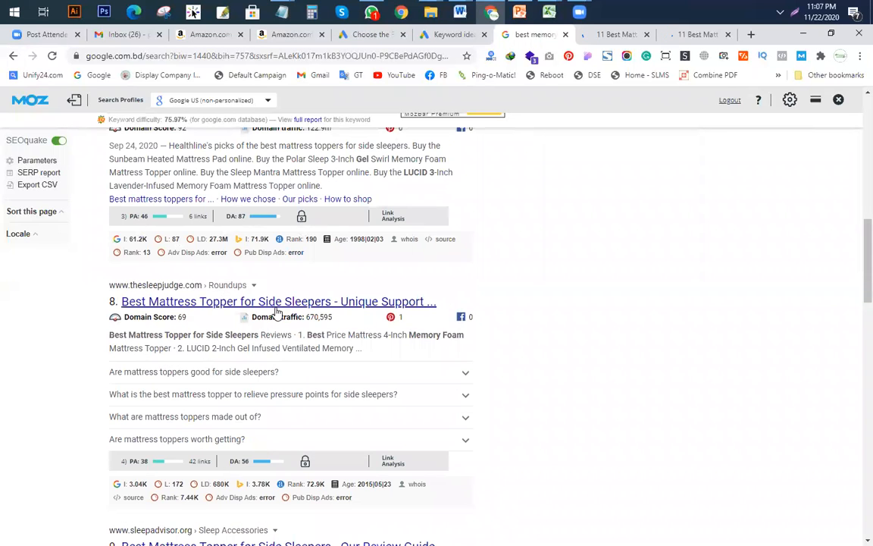
scroll(273, 319, "down", 2)
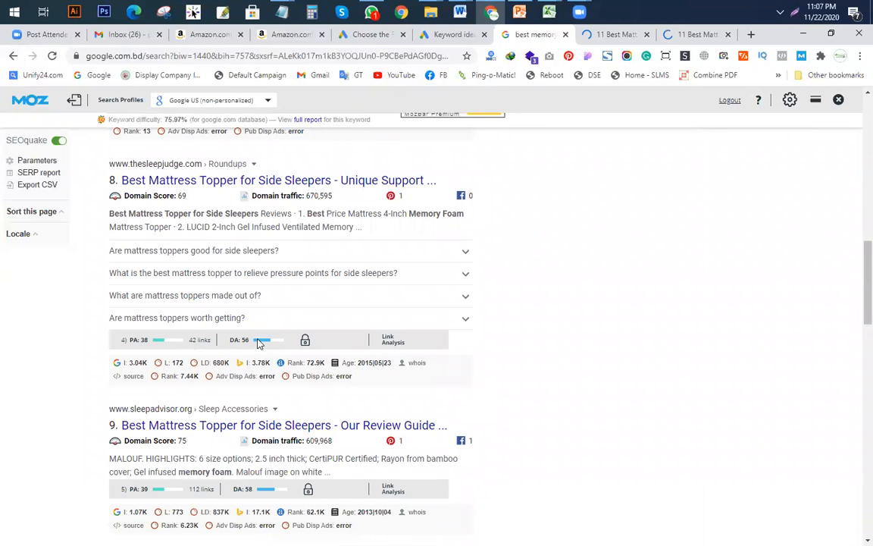
right_click(182, 181)
left_click(201, 185)
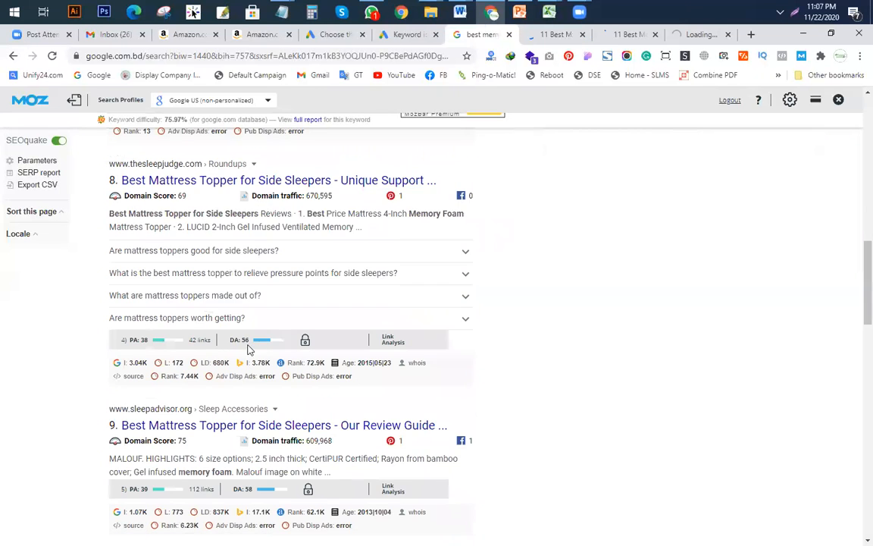
scroll(247, 349, "down", 2)
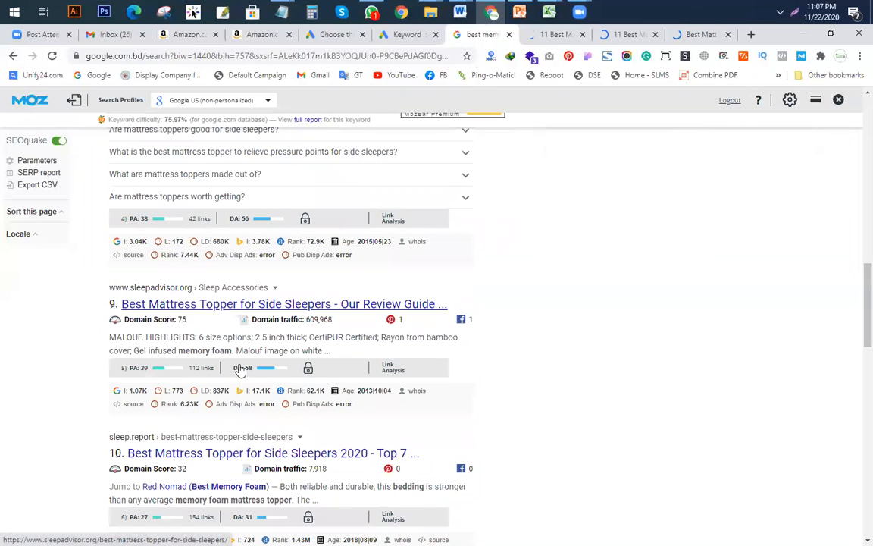
scroll(242, 357, "down", 4)
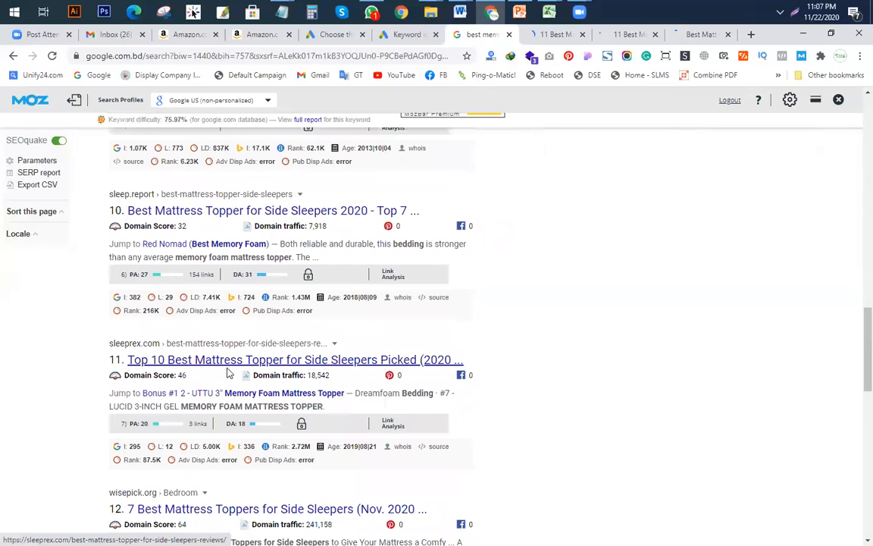
right_click(239, 361)
left_click(262, 369)
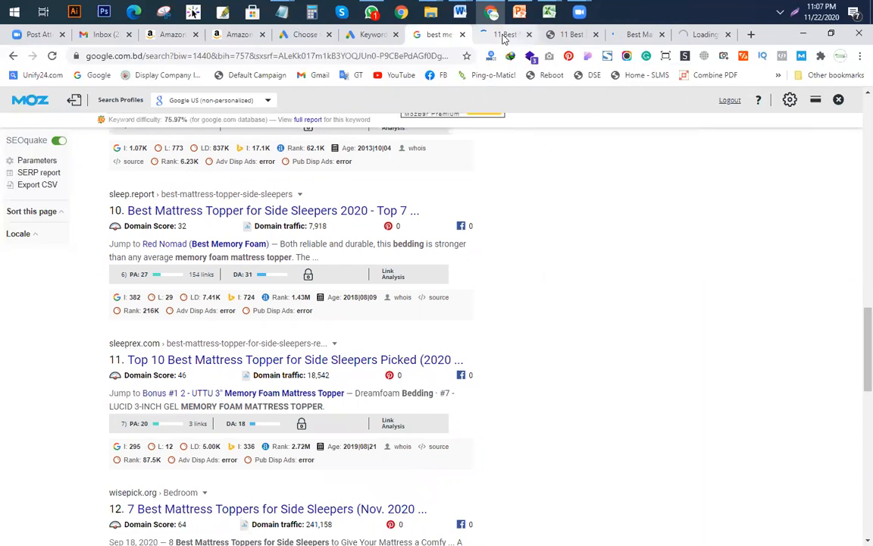
Step: View The Sleep Shop's side-sleeper mattress topper article
left_click(502, 34)
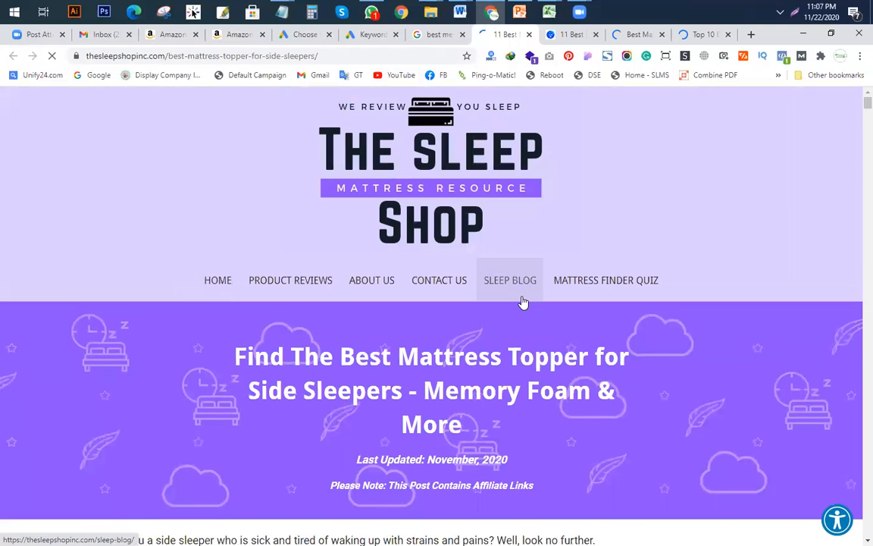
scroll(522, 300, "down", 4)
scroll(460, 281, "up", 2)
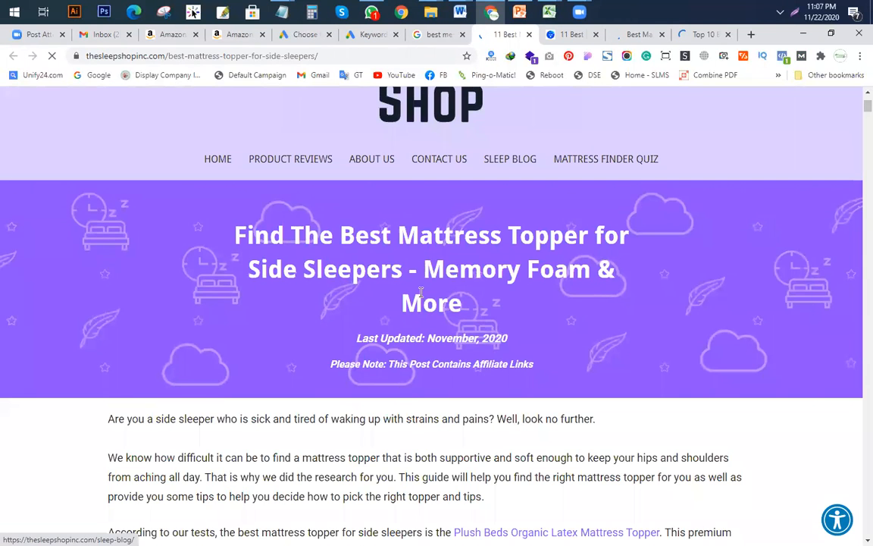
Step: Back in the Keyword Research Template, select the side-sleeper topper keyword in A7
mouse_move(551, 13)
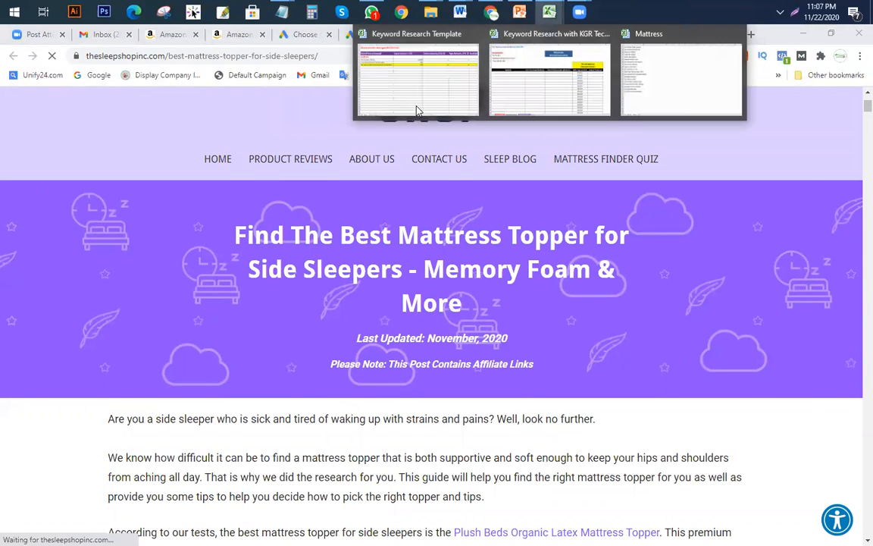
left_click(415, 111)
left_click(74, 269)
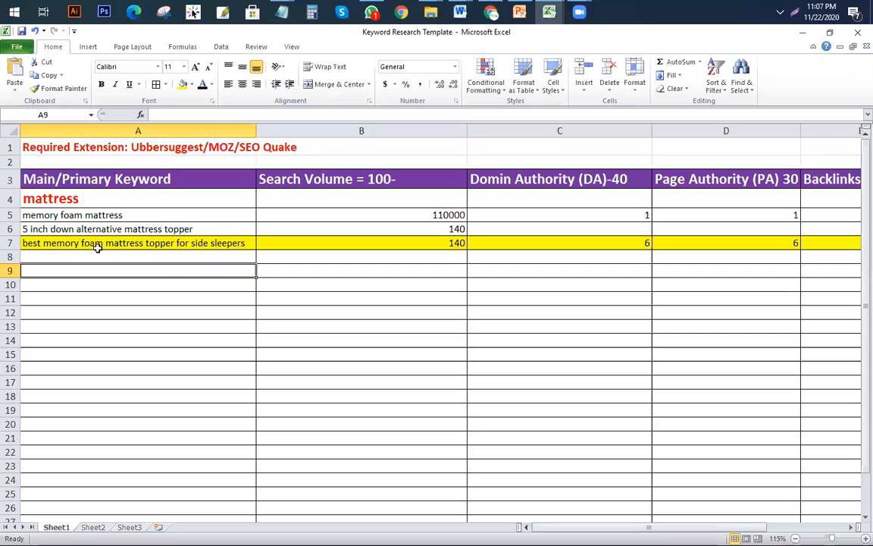
left_click(166, 245)
left_click(116, 276)
left_click(107, 244)
Step: Highlight 'best memory foam mattress' and 'topper for side sleepers' within the A7 keyword
double_click(141, 243)
left_click_drag(141, 243, 16, 243)
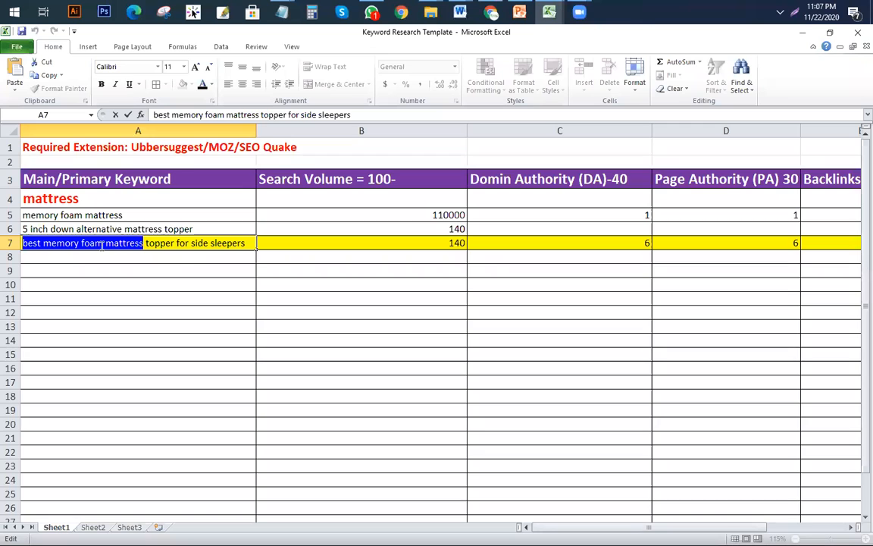
left_click_drag(147, 242, 265, 242)
left_click(183, 283)
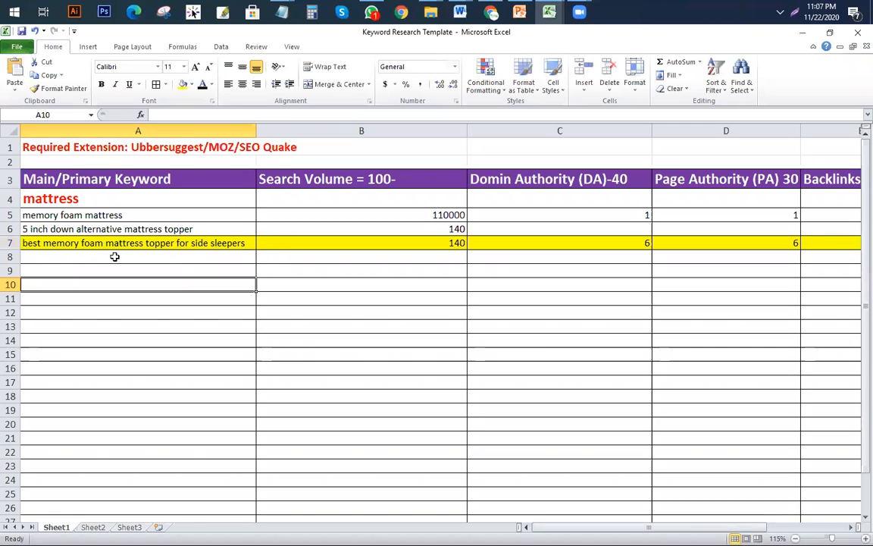
left_click(35, 243)
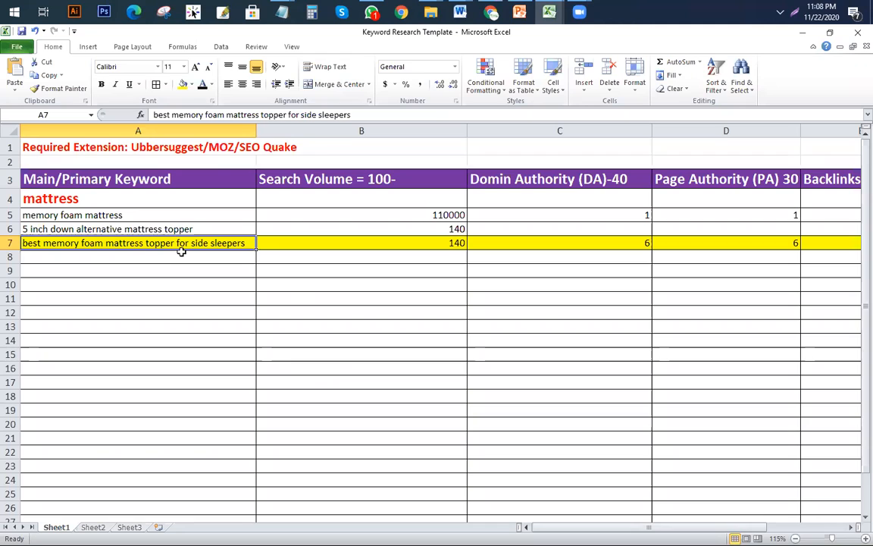
Step: Highlight the seed phrase at the start of the A7 keyword
double_click(95, 244)
left_click_drag(23, 243, 146, 238)
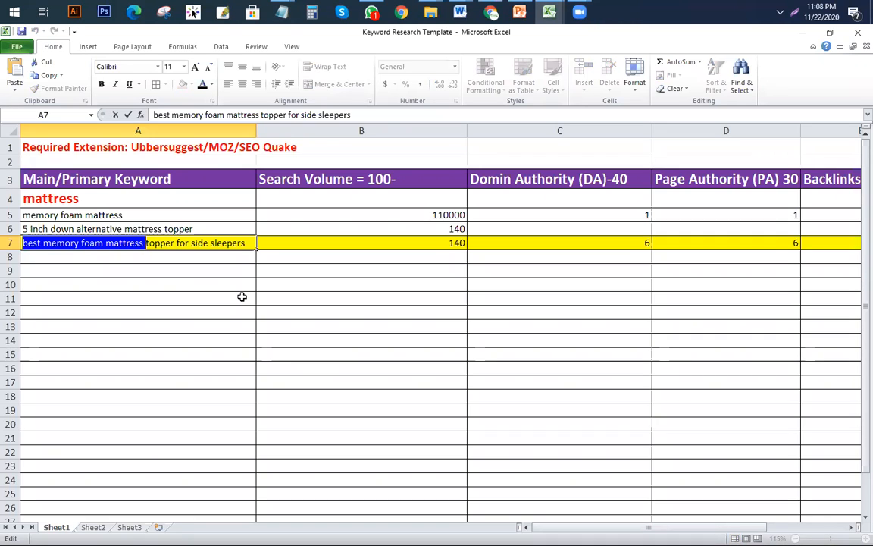
left_click(107, 281)
double_click(142, 242)
left_click_drag(142, 243, 8, 241)
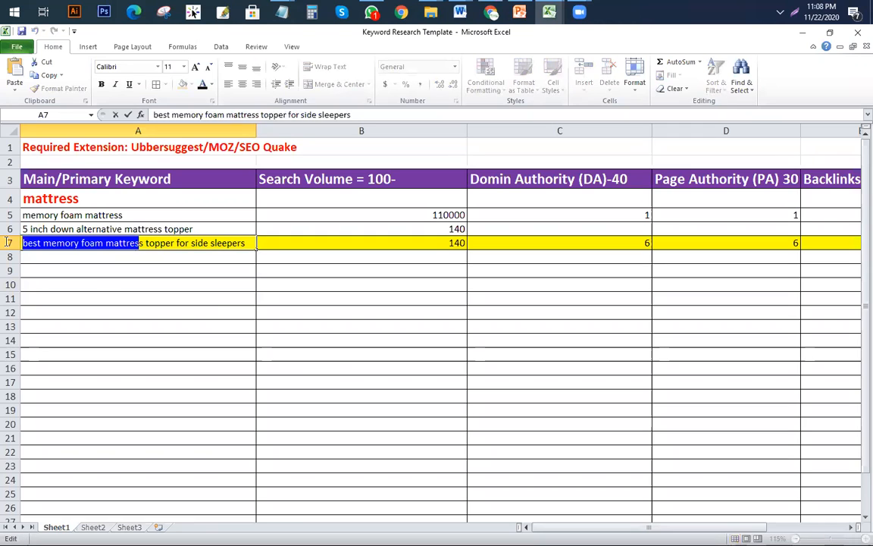
left_click(115, 284)
Step: Mark 'topper' in the keyword, then select the whole keyword in the formula bar
double_click(150, 243)
left_click_drag(146, 243, 249, 244)
left_click(204, 282)
left_click(63, 242)
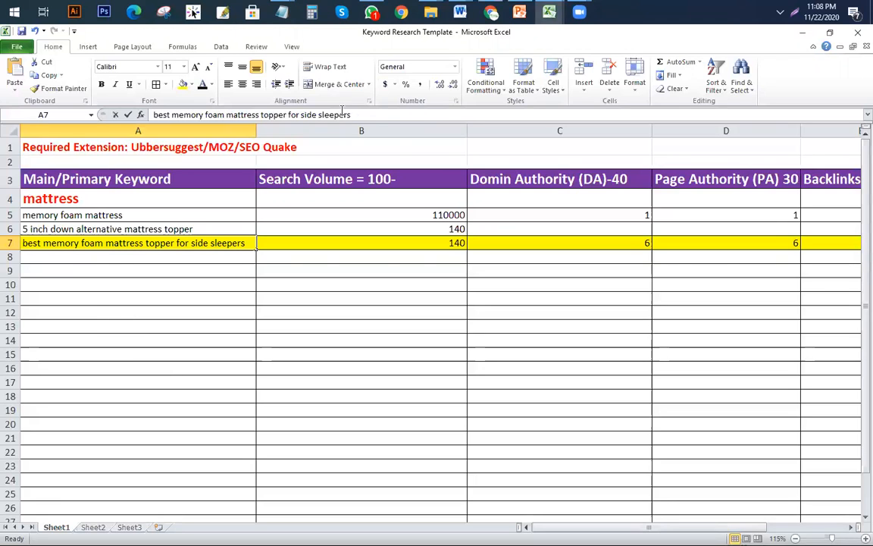
triple_click(356, 114)
key("ctrl+c")
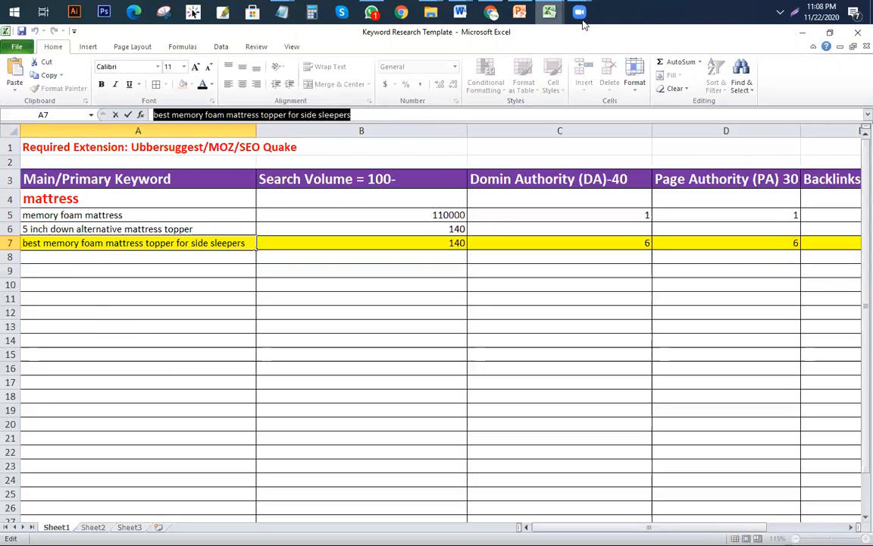
left_click(487, 17)
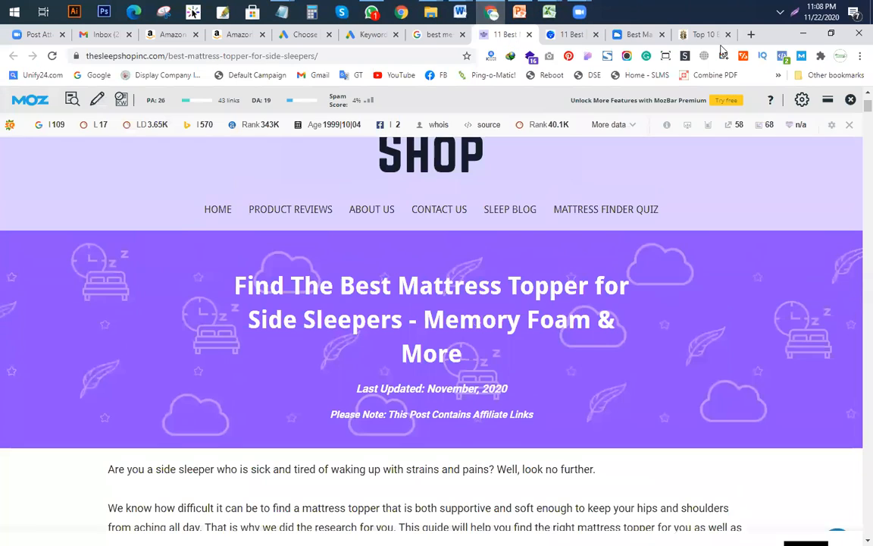
Step: Search Google for 'LSI' in a new tab
left_click(751, 35)
type("lsi")
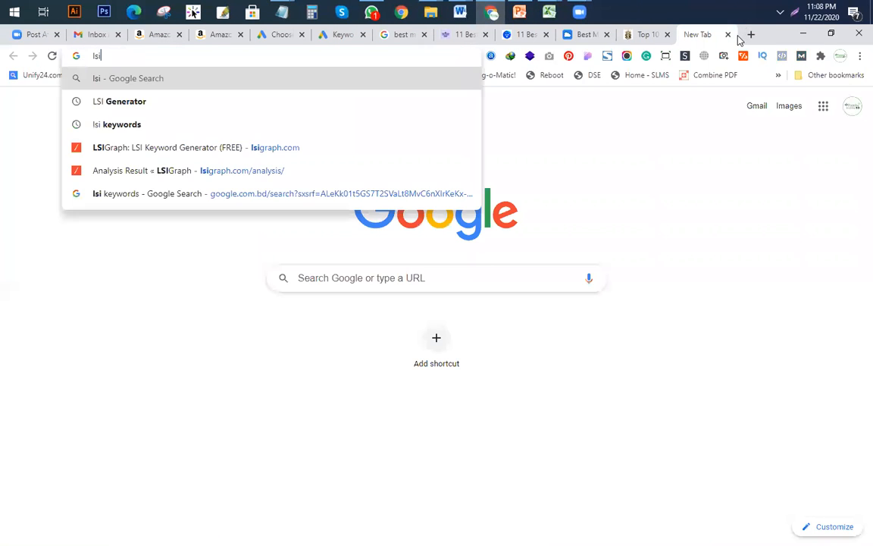
key("BackSpace")
key("BackSpace")
key("BackSpace")
type("LSI")
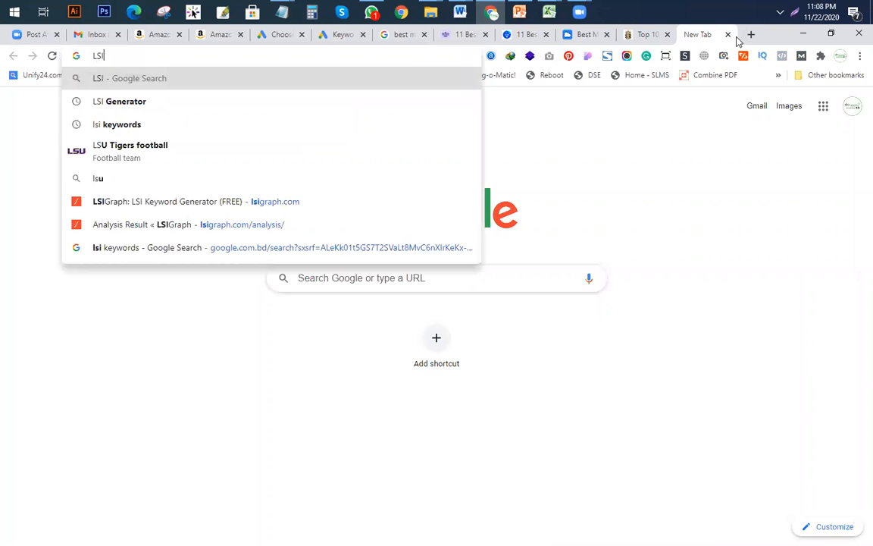
key("Return")
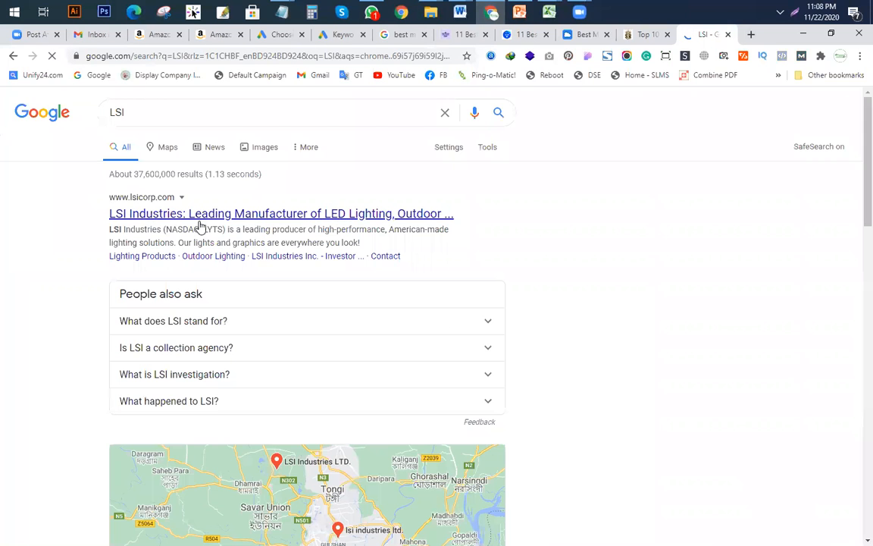
Step: Refine the search to 'lsi generator' using the suggestion list
left_click(172, 112)
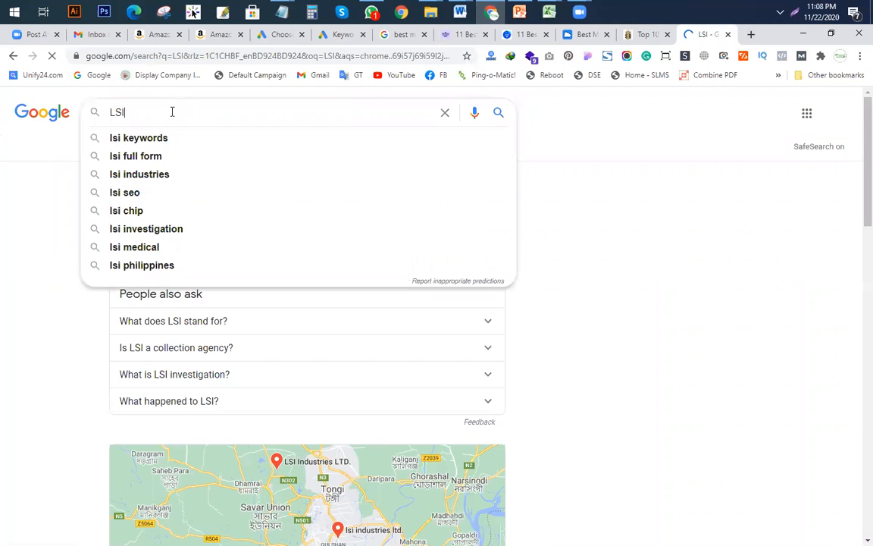
type("GE")
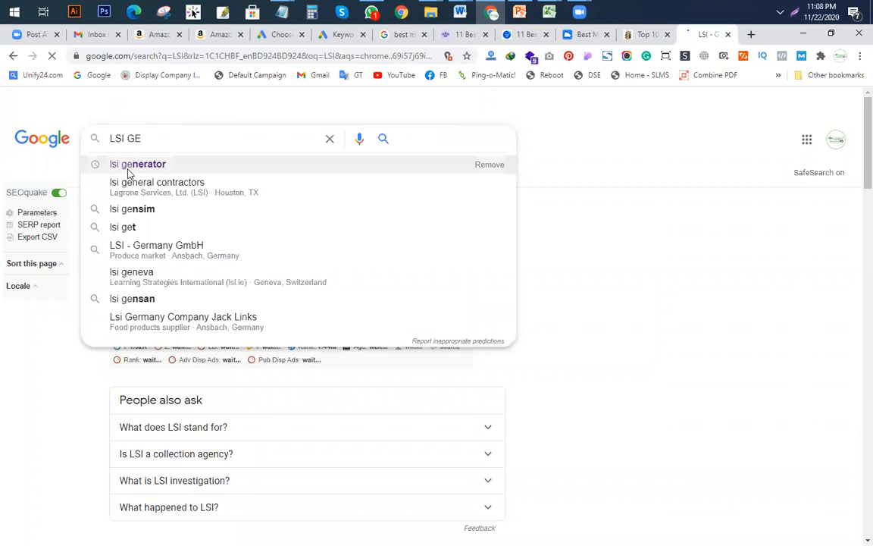
left_click(128, 165)
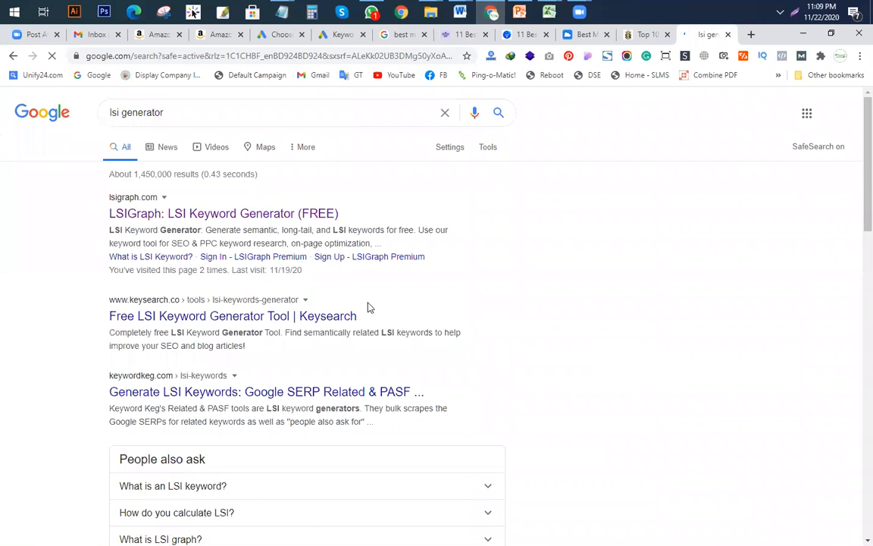
right_click(264, 217)
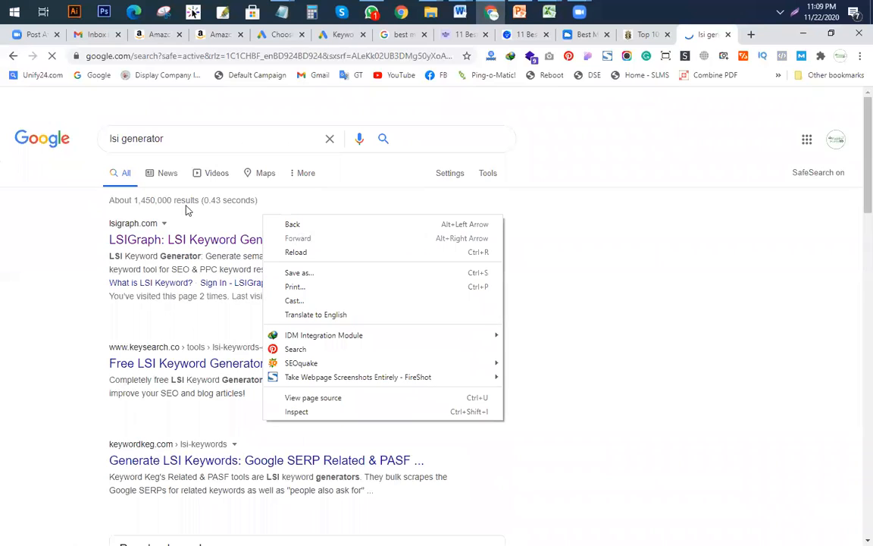
left_click(681, 294)
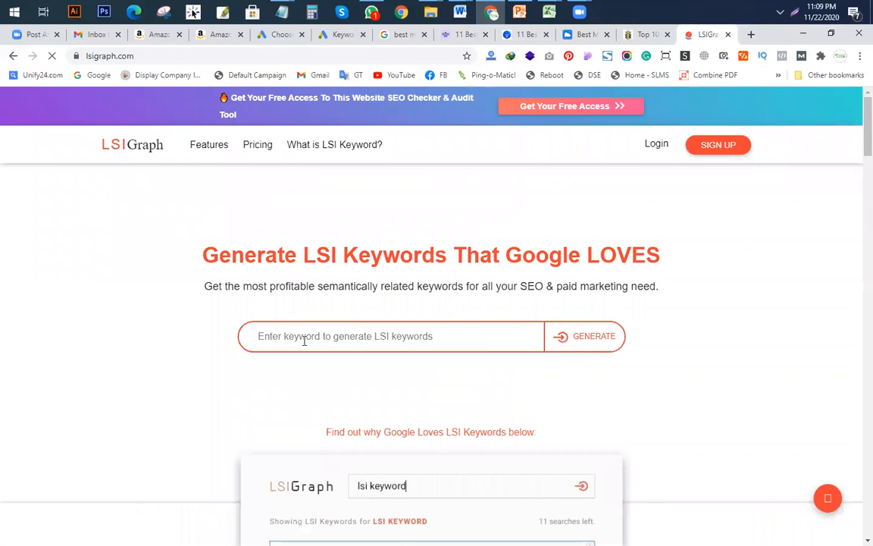
Step: Paste 'best memory foam mattress topper for side sleepers' into LSIGraph and generate related keywords
left_click(304, 338)
key("ctrl+v")
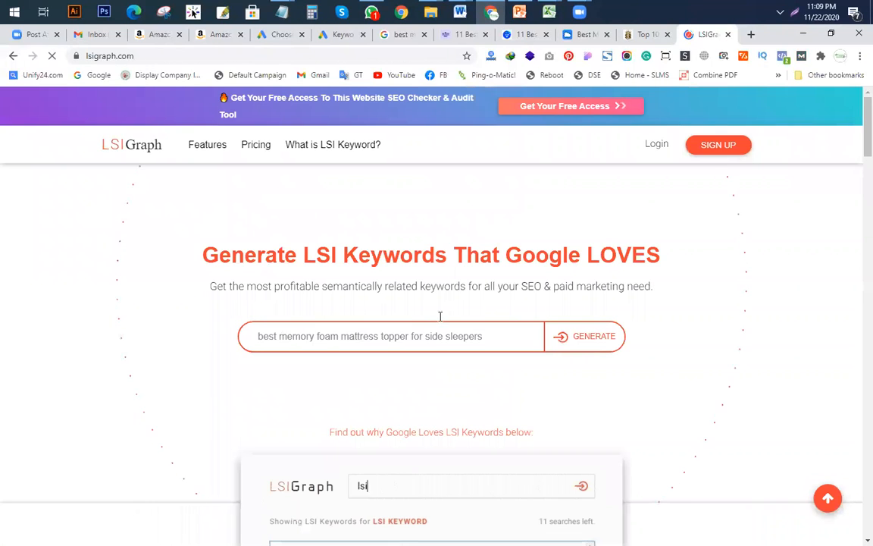
scroll(556, 306, "down", 2)
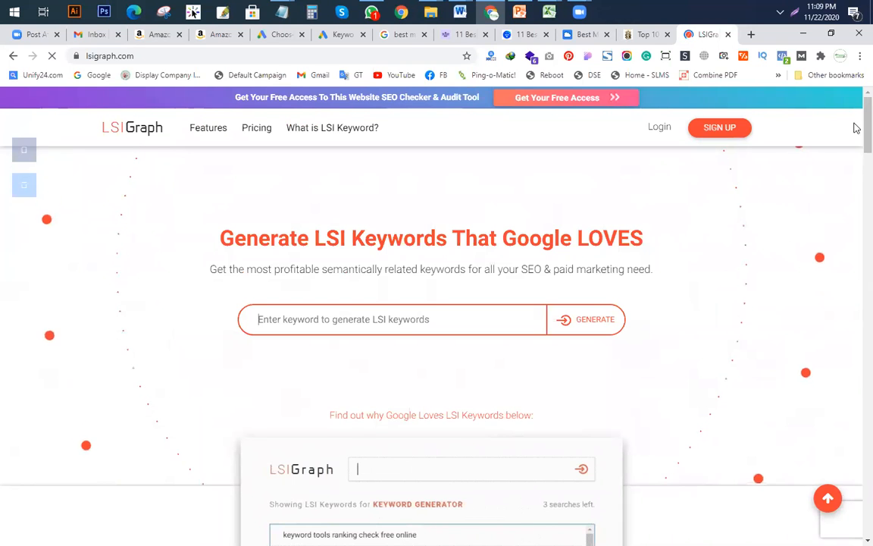
scroll(568, 265, "down", 3)
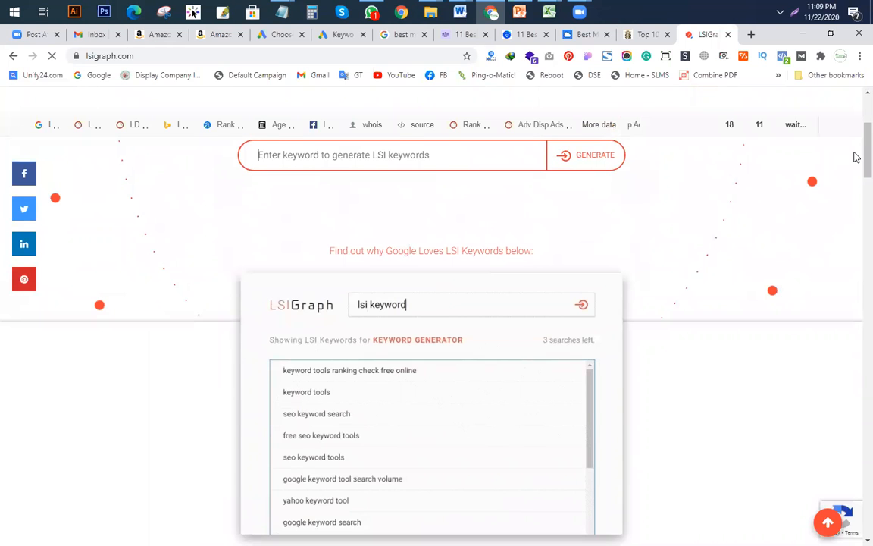
scroll(610, 248, "down", 3)
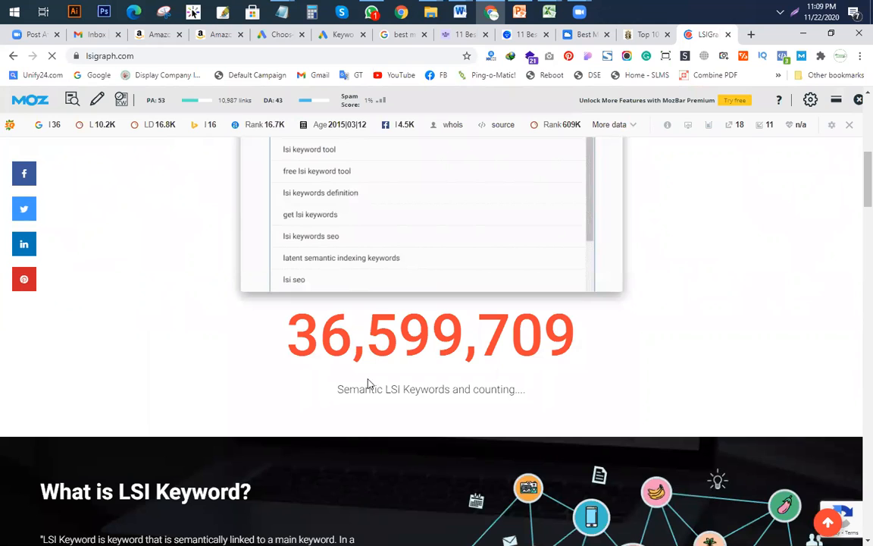
left_click_drag(486, 381, 491, 379)
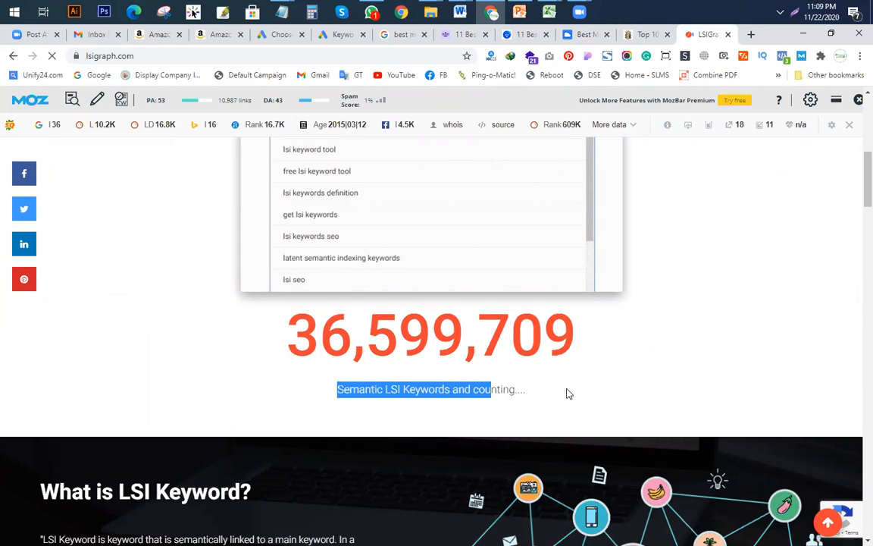
scroll(855, 197, "up", 3)
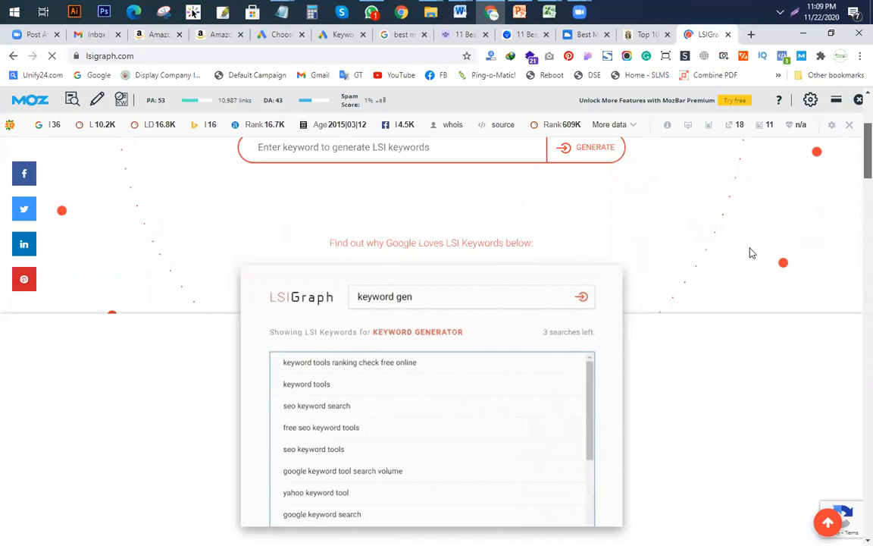
scroll(265, 361, "down", 1)
scroll(410, 379, "down", 5)
scroll(390, 431, "up", 8)
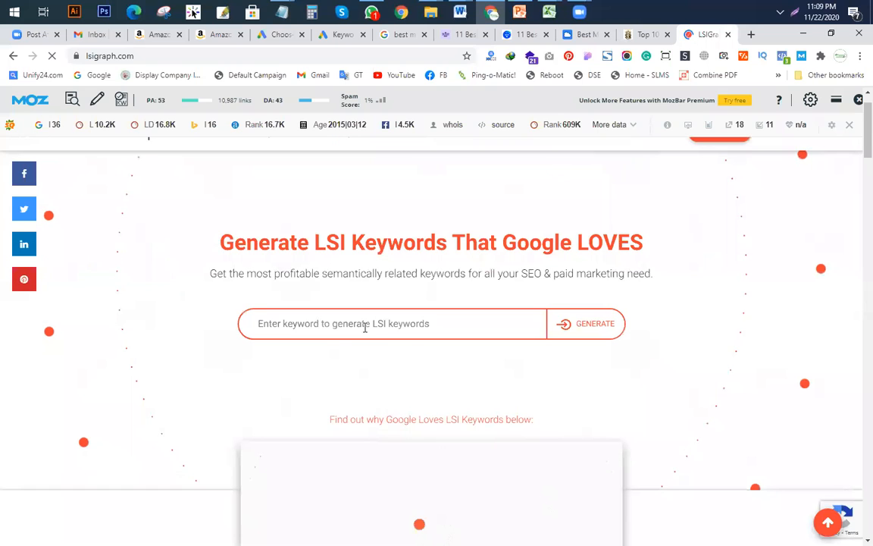
key("ctrl+v")
left_click(564, 323)
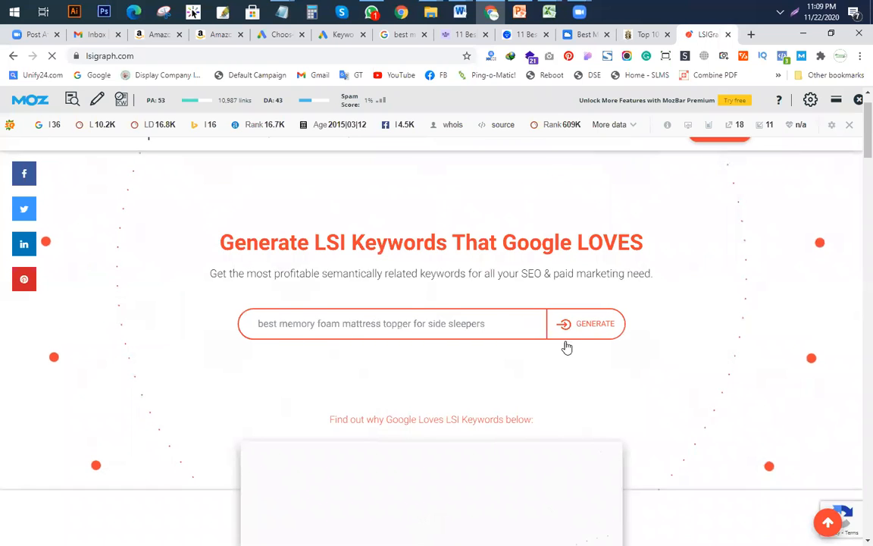
scroll(565, 341, "down", 1)
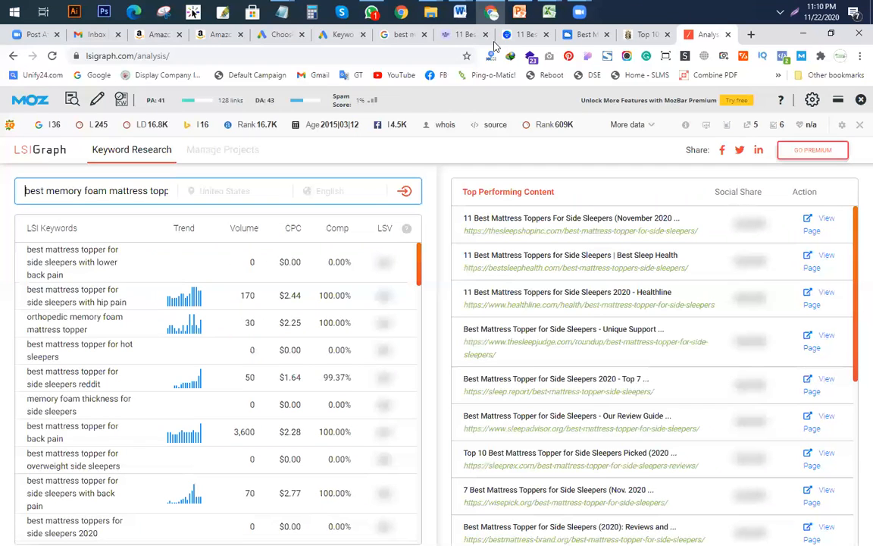
mouse_move(549, 11)
left_click(416, 88)
left_click(93, 300)
left_click(98, 256)
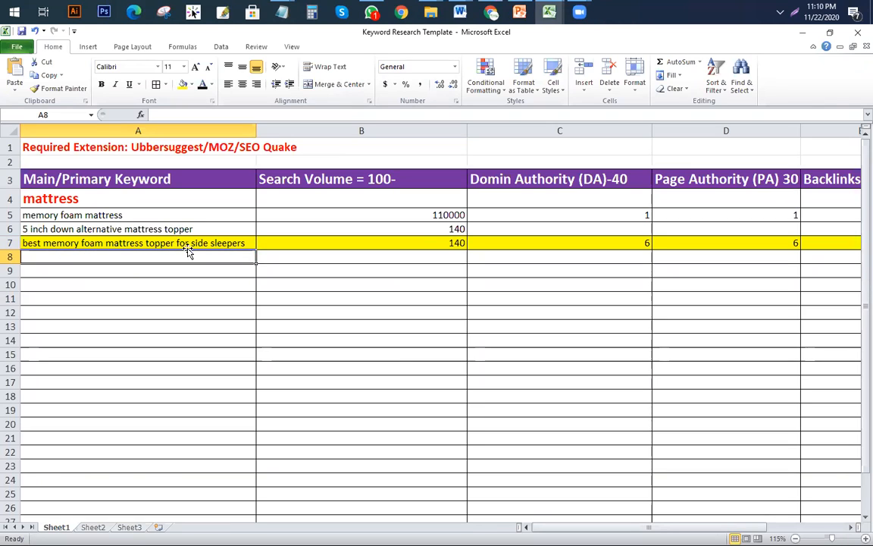
left_click(518, 14)
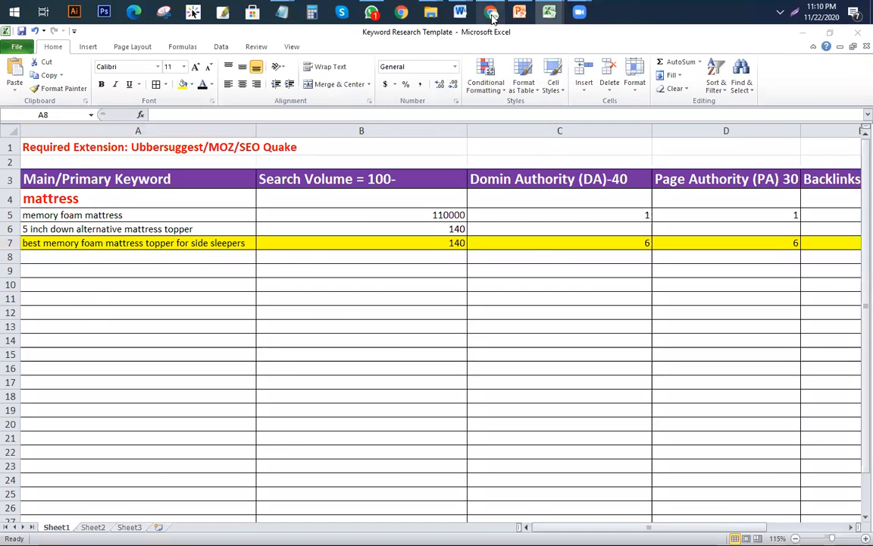
left_click(491, 13)
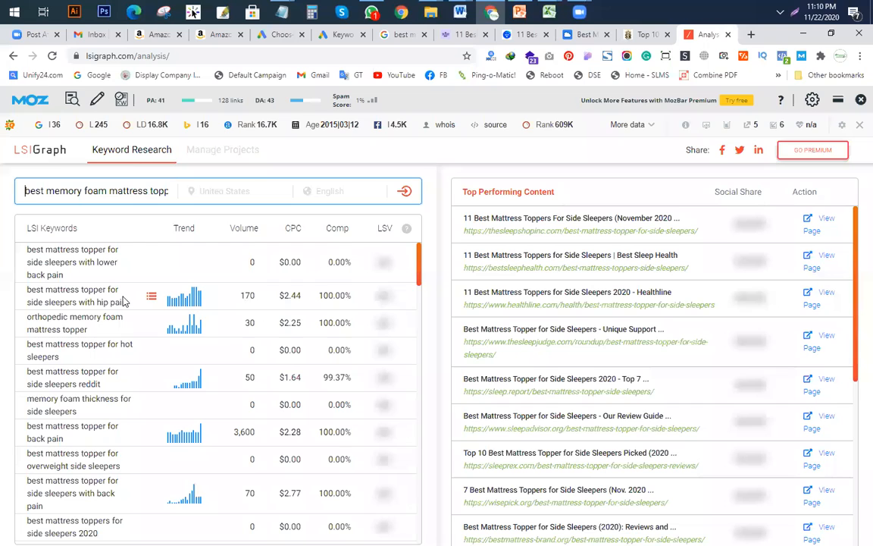
left_click_drag(127, 302, 29, 292)
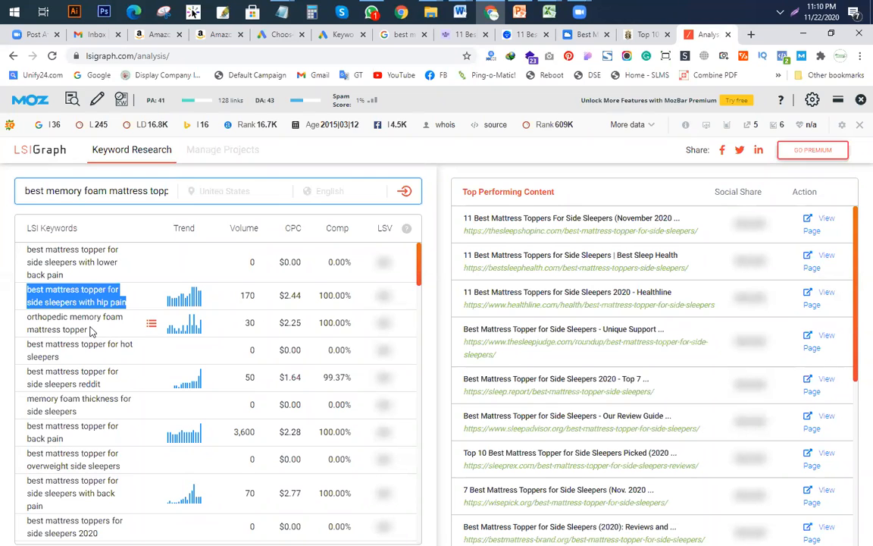
left_click_drag(91, 333, 30, 316)
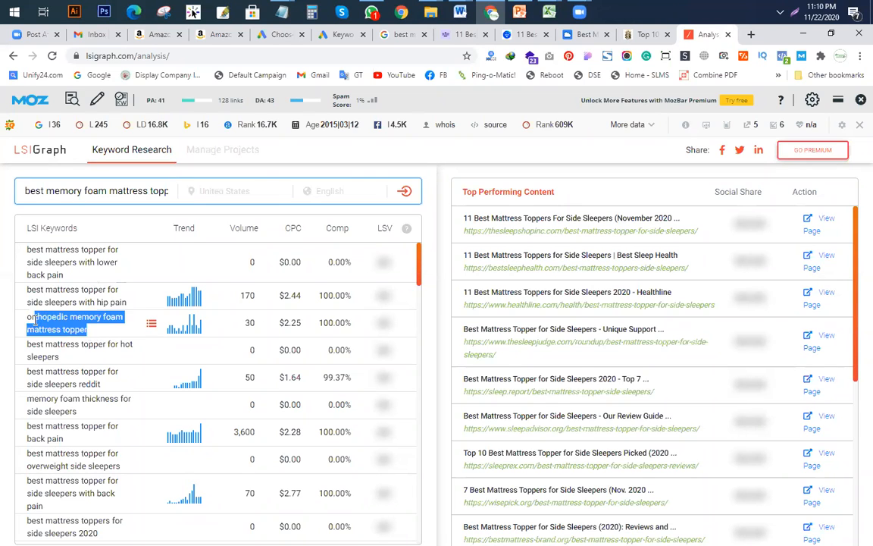
scroll(189, 359, "down", 2)
scroll(190, 358, "up", 1)
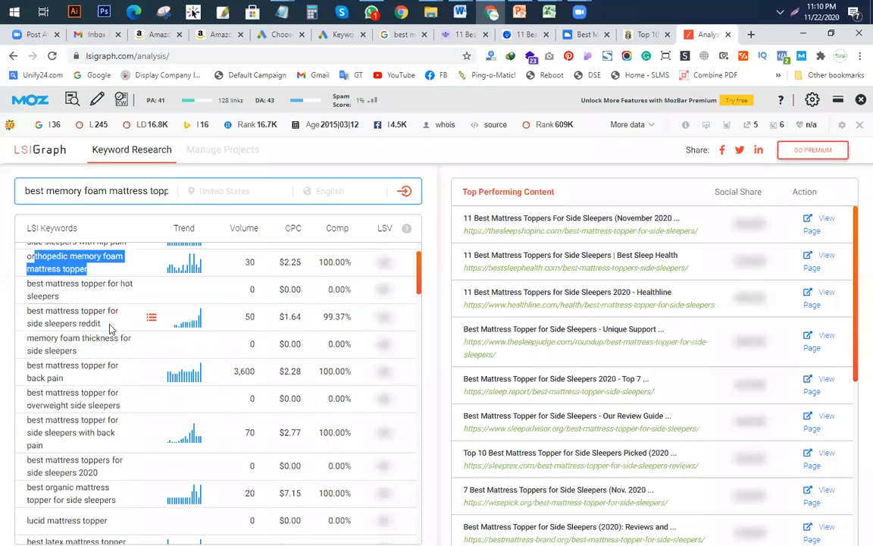
left_click_drag(79, 323, 25, 307)
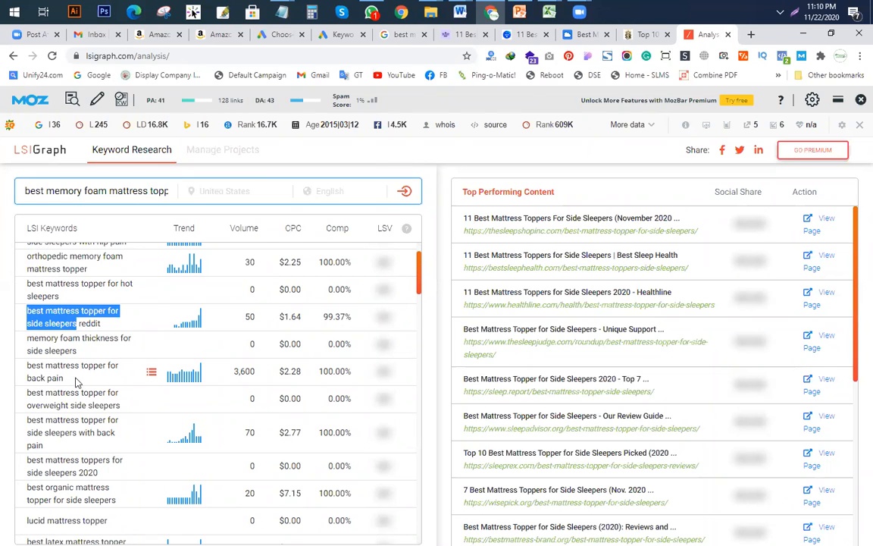
left_click_drag(66, 380, 28, 367)
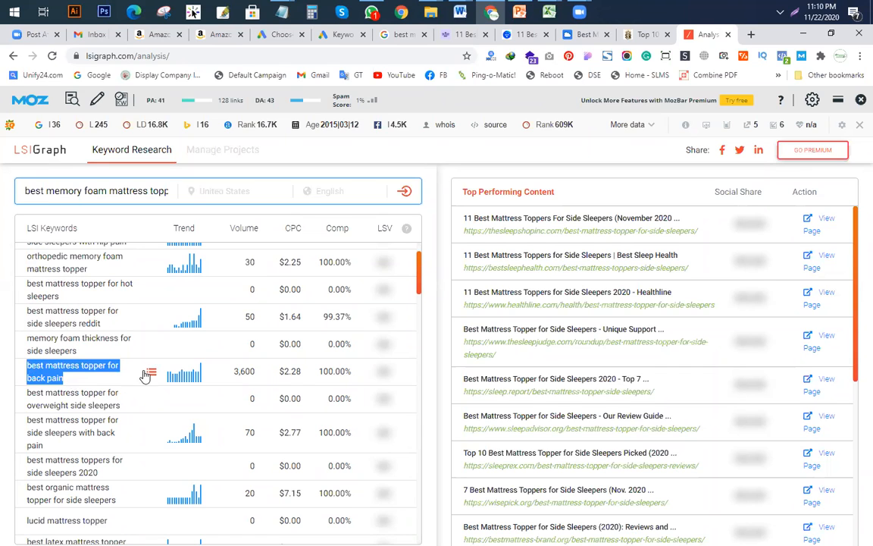
scroll(125, 364, "up", 1)
left_click(131, 190)
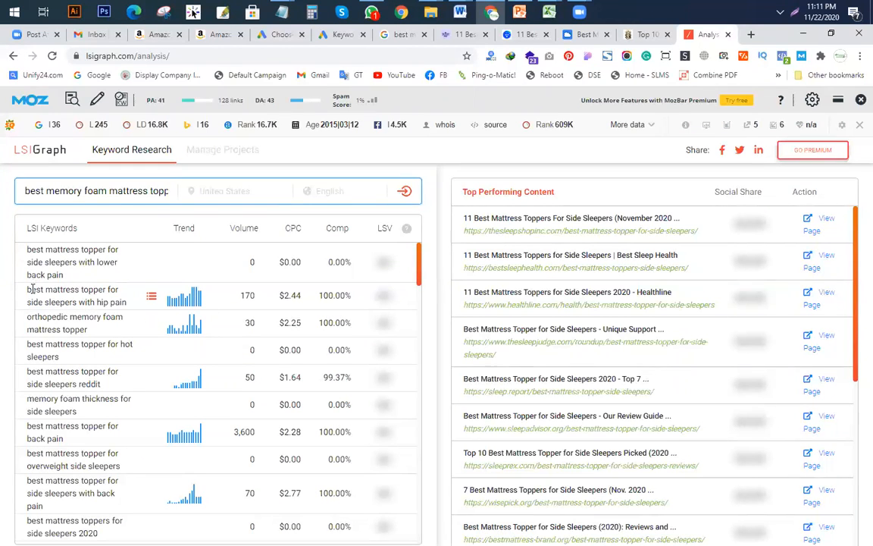
left_click_drag(27, 291, 130, 305)
key("ctrl+c")
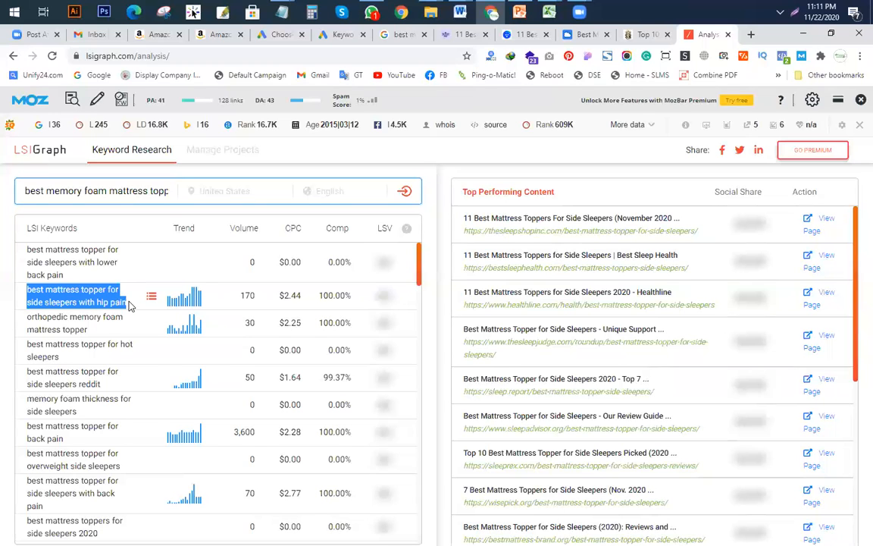
Step: Paste the hip pain topper keyword into cell A8 of the template
left_click(549, 12)
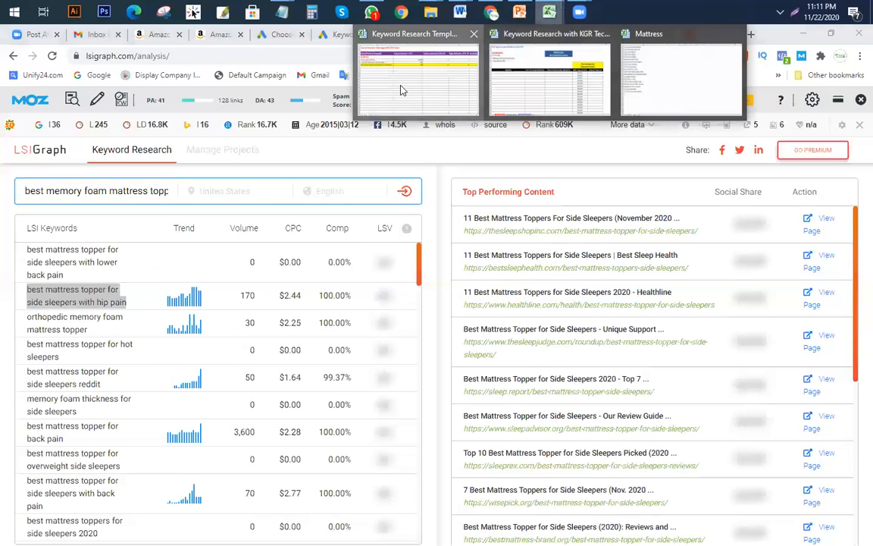
left_click(401, 89)
key("ctrl+v")
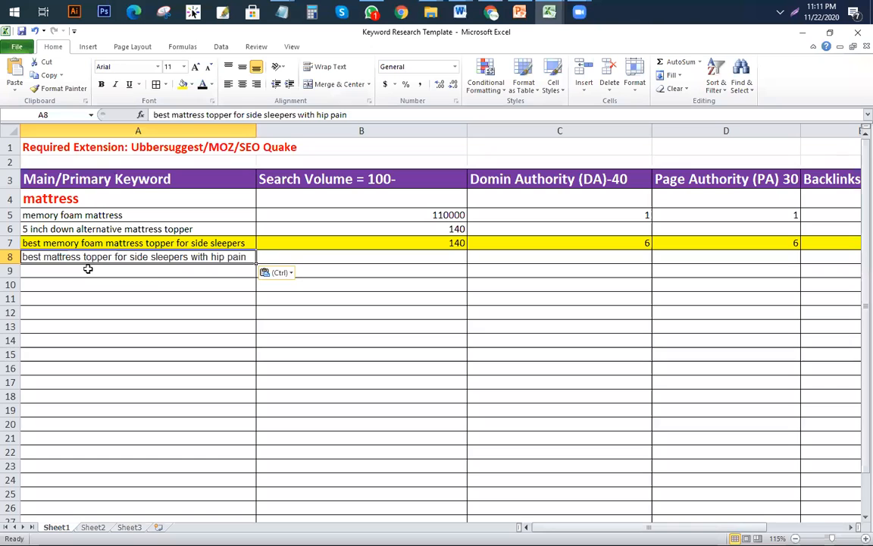
left_click(491, 12)
Step: Copy the back pain topper keyword from LSIGraph and paste it into A9
double_click(89, 383)
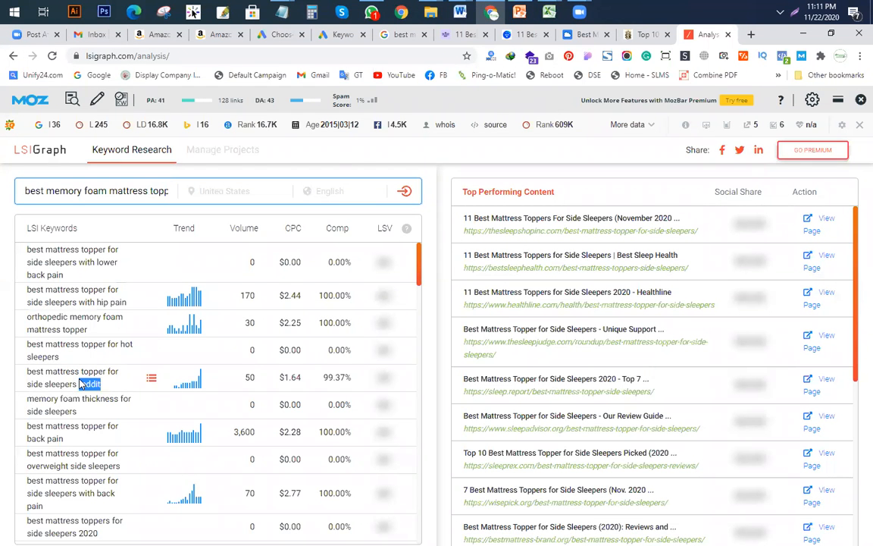
scroll(92, 382, "down", 1)
left_click_drag(92, 382, 26, 365)
key("ctrl+c")
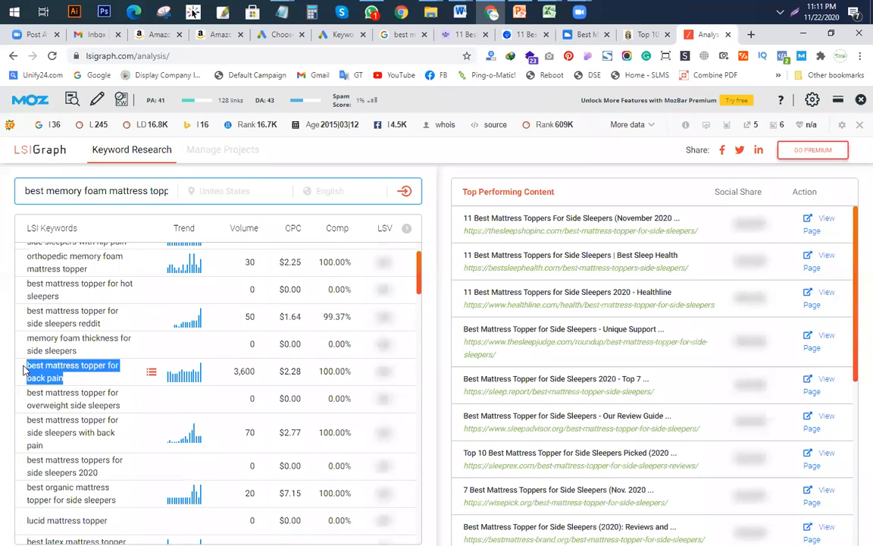
left_click(549, 12)
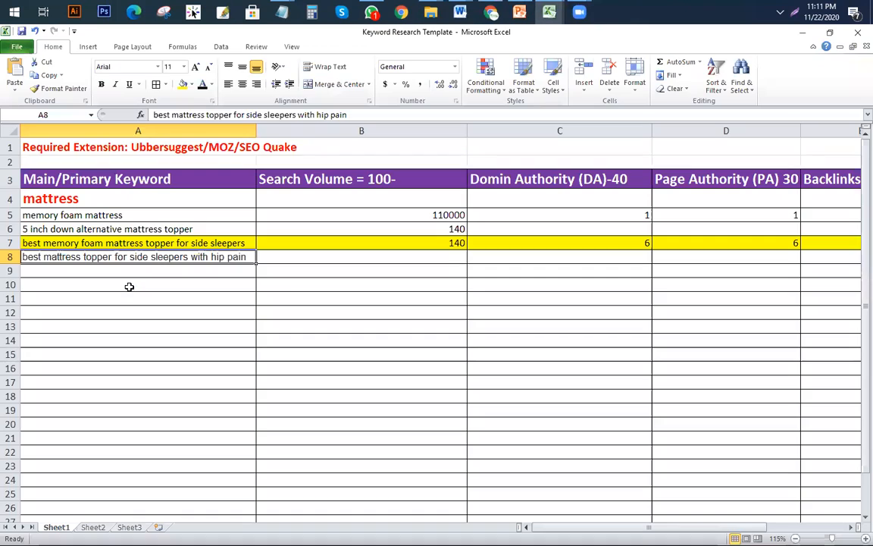
left_click(417, 65)
key("ctrl+v")
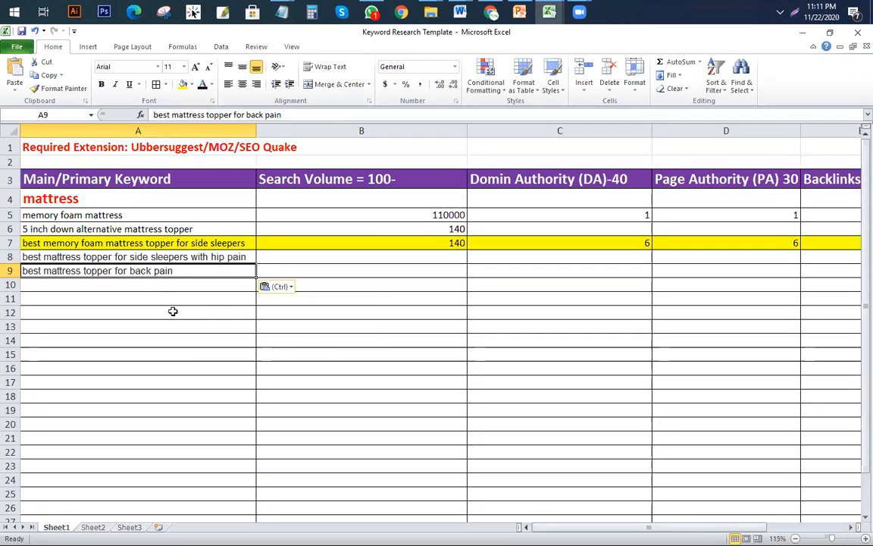
left_click(492, 12)
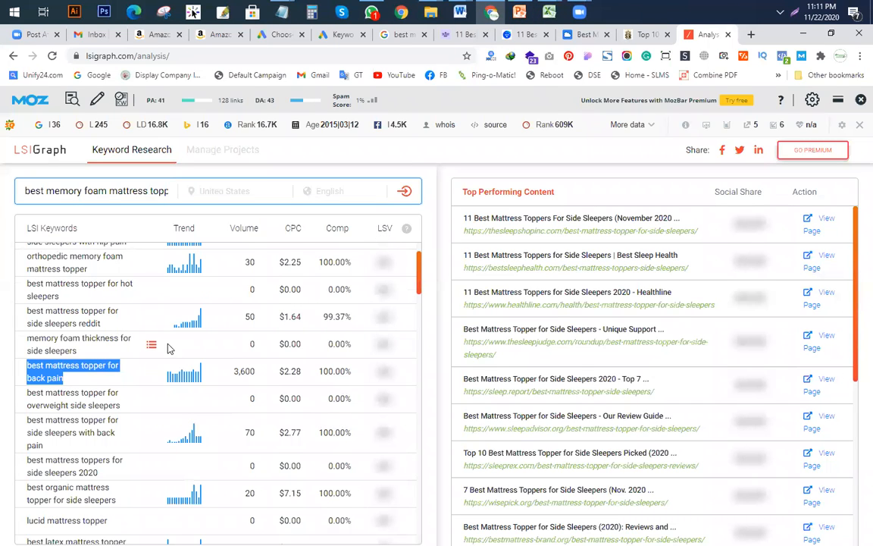
Step: Select and copy the hip pain topper keyword again in LSIGraph
scroll(168, 348, "up", 1)
left_click_drag(128, 302, 35, 291)
right_click(46, 300)
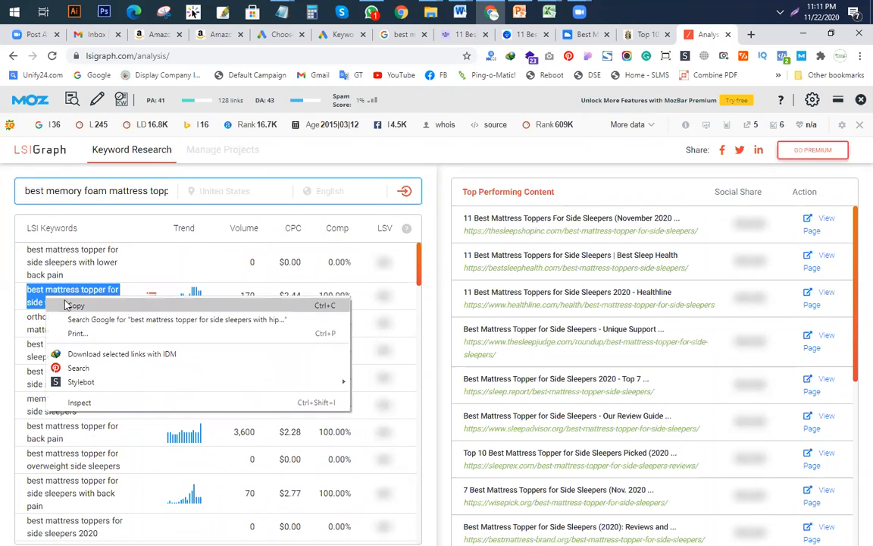
left_click(73, 307)
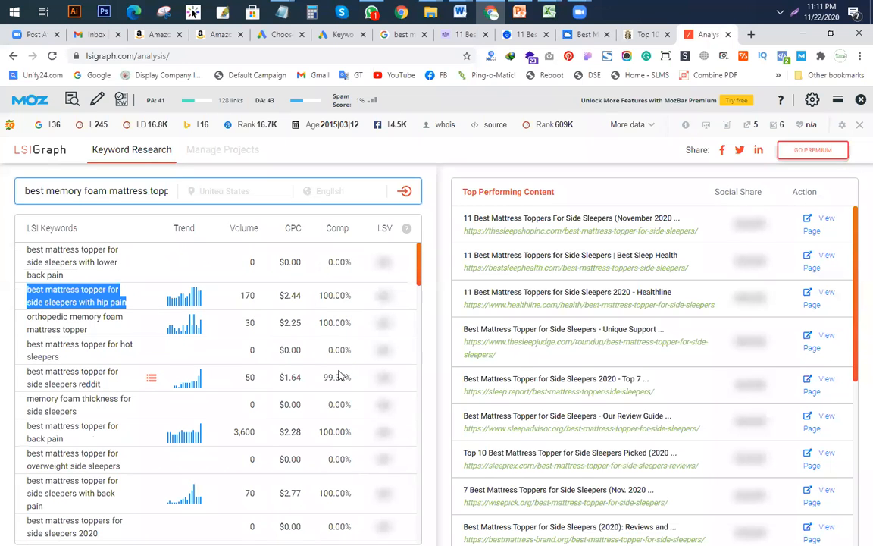
Step: Search Google for the pasted hip-pain side-sleeper topper keyword
left_click(400, 34)
scroll(305, 203, "up", 4)
scroll(306, 203, "up", 10)
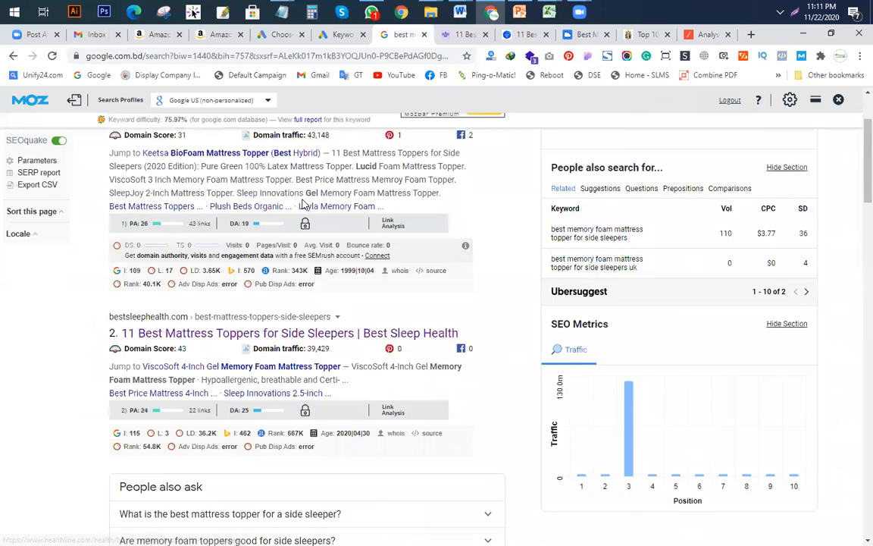
left_click(329, 139)
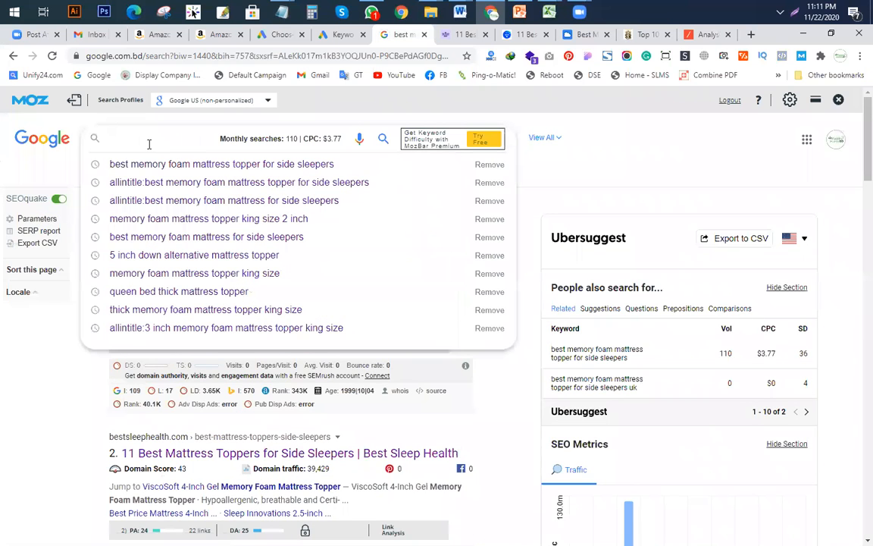
key("ctrl+v")
key("Return")
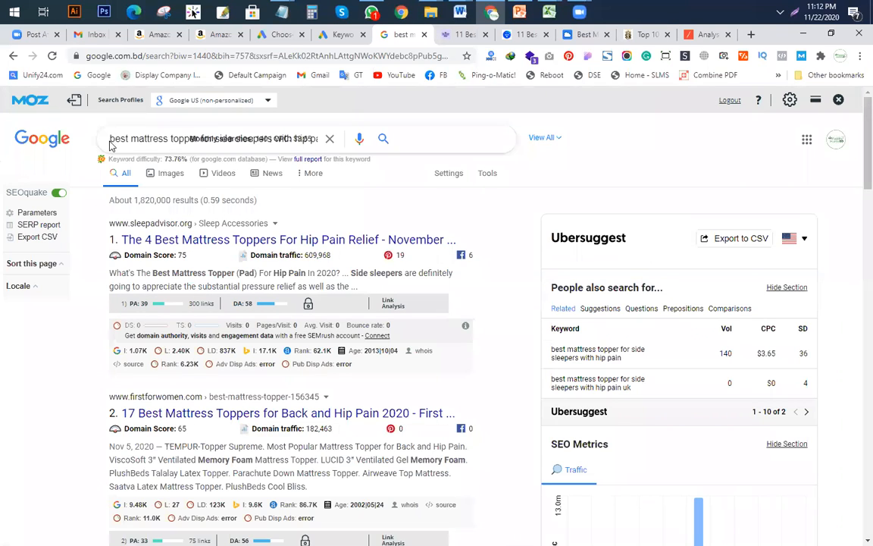
Step: Rerun it as an allintitle: search, which returns about 8 results
type("all")
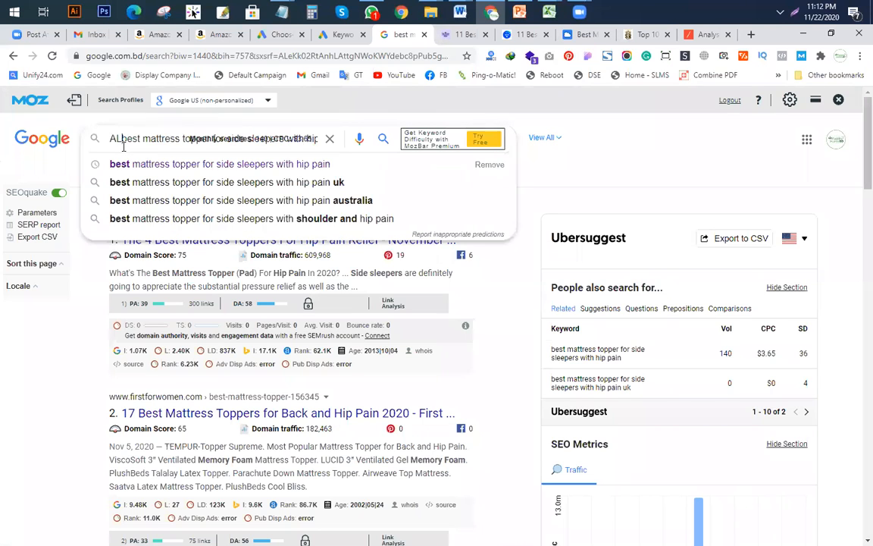
type("intitle")
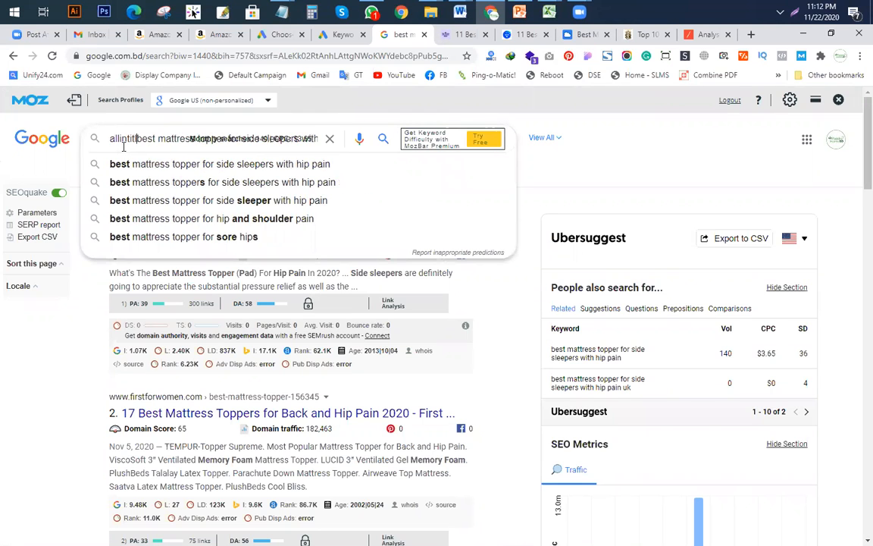
key("Return")
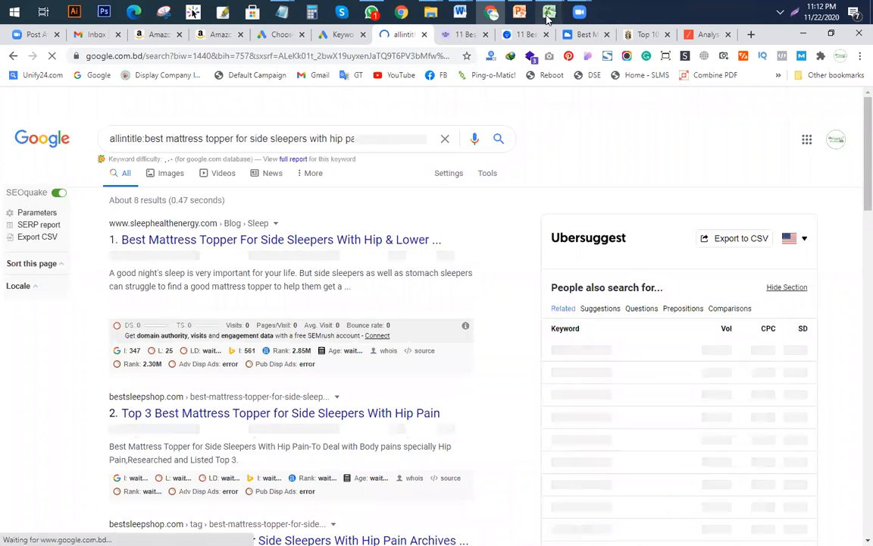
mouse_move(548, 19)
left_click(419, 107)
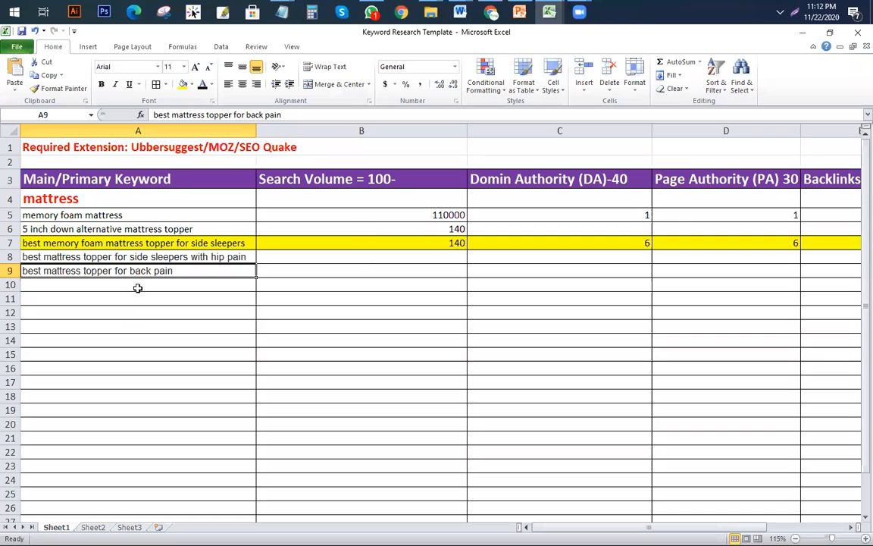
Step: Paste the hip-pain keyword into A10 and enter search volume 140 in B10
key("Return")
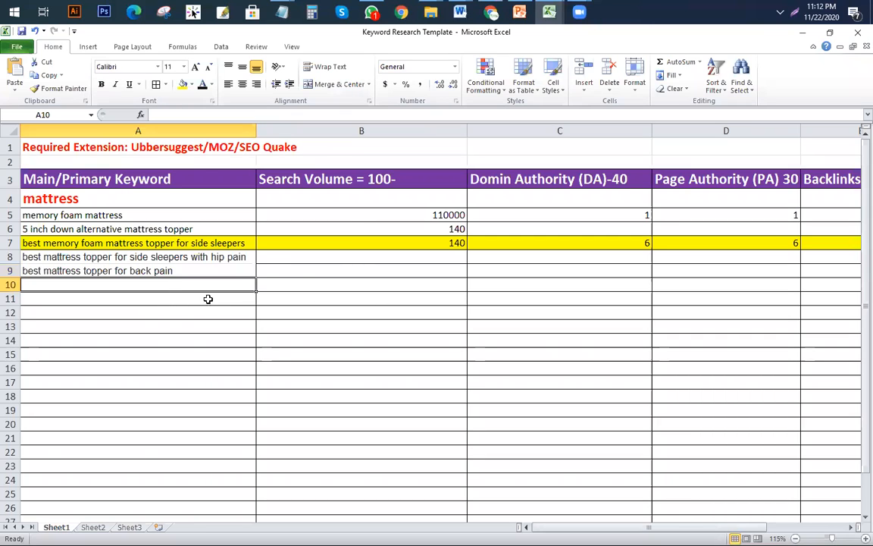
key("ctrl+v")
left_click(416, 283)
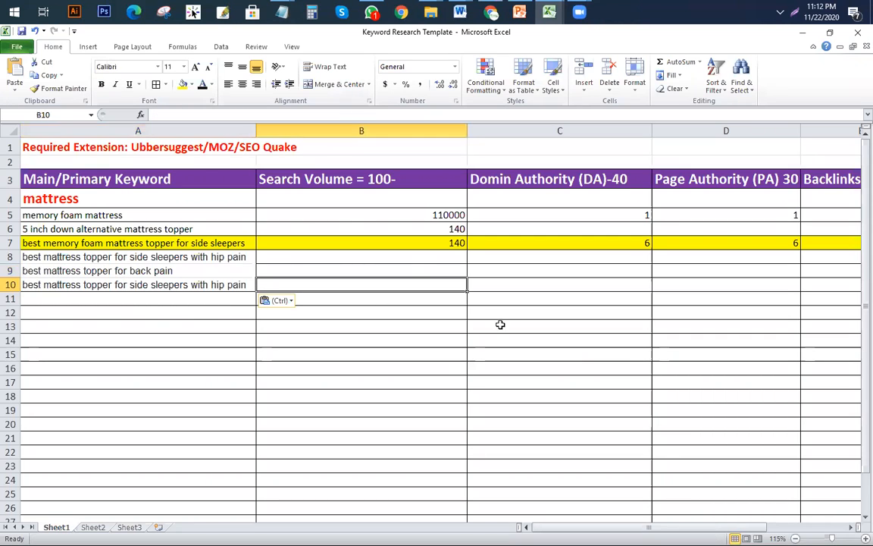
type("140")
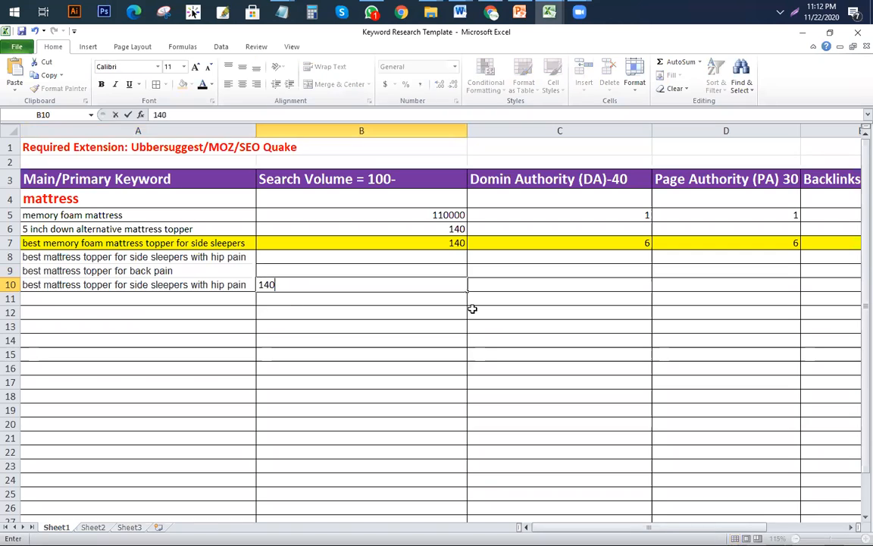
left_click(472, 347)
Step: Paste the keyword into A16 of the KGR workbook's Buying Intention sheet
mouse_move(549, 11)
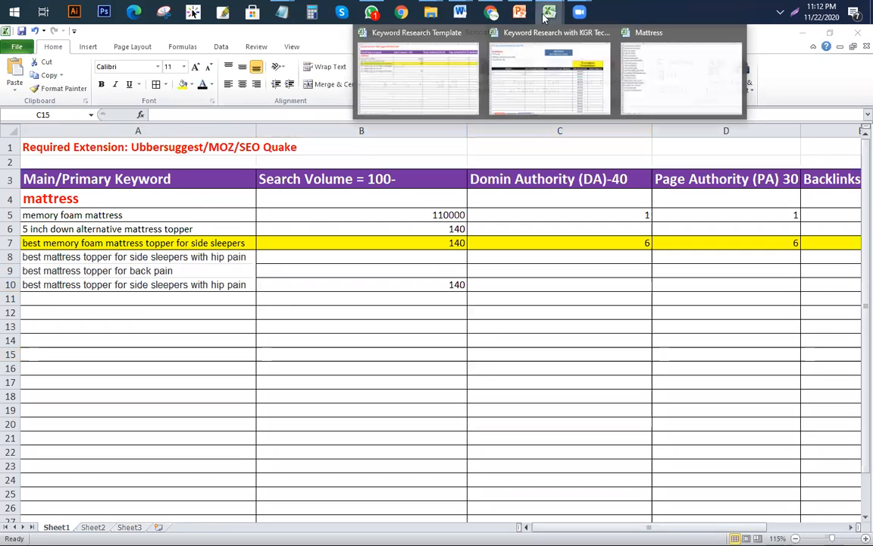
left_click(541, 111)
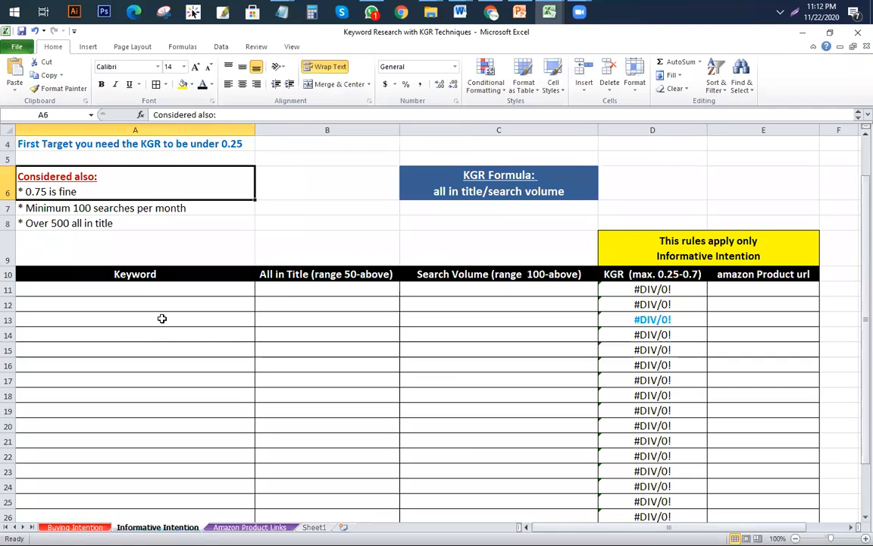
left_click(75, 527)
left_click(79, 400)
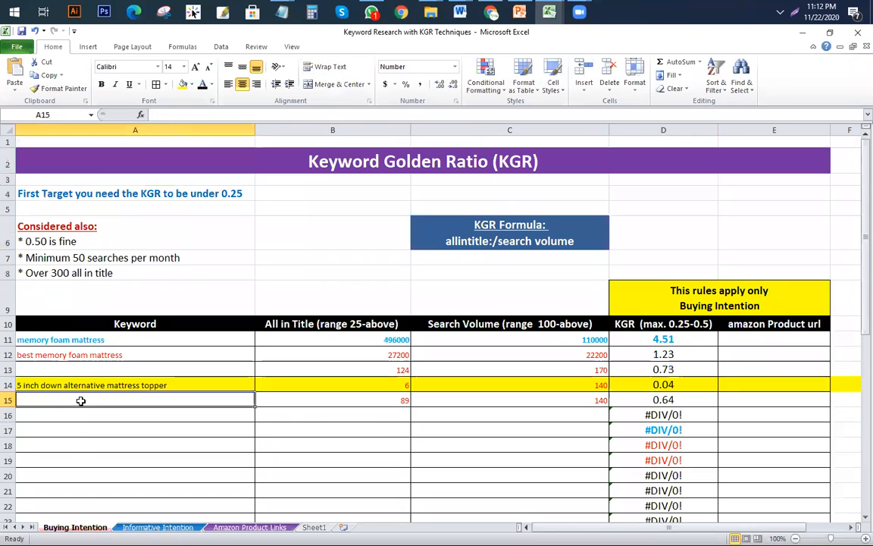
key("ctrl+v")
key("ctrl+z")
left_click(182, 416)
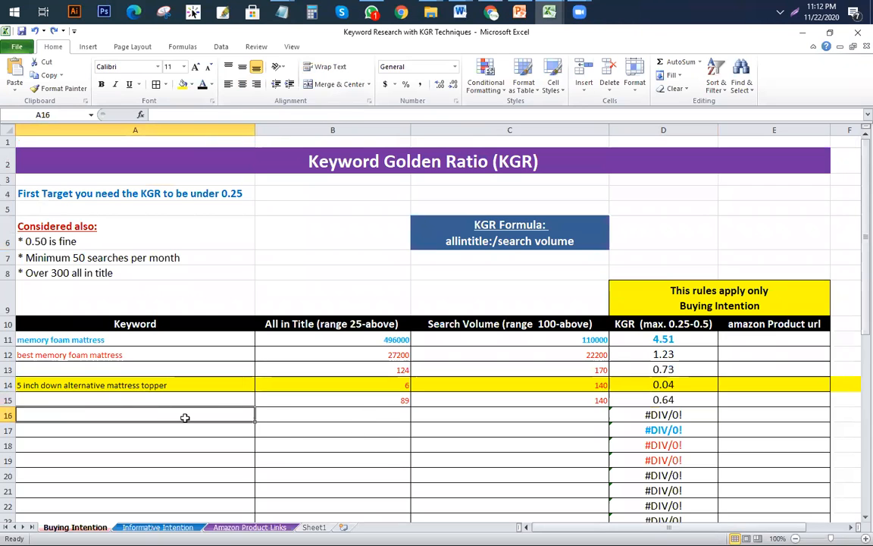
key("ctrl+v")
Step: Enter allintitle count 8 and volume 140, giving a KGR of 0.06 in D16
left_click(367, 419)
type("8")
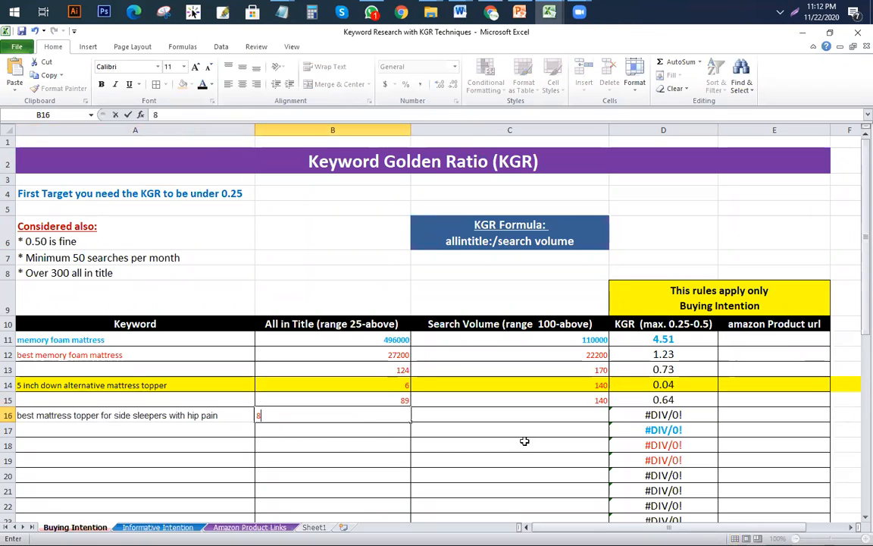
left_click(562, 416)
type("140")
key("Return")
left_click(682, 418)
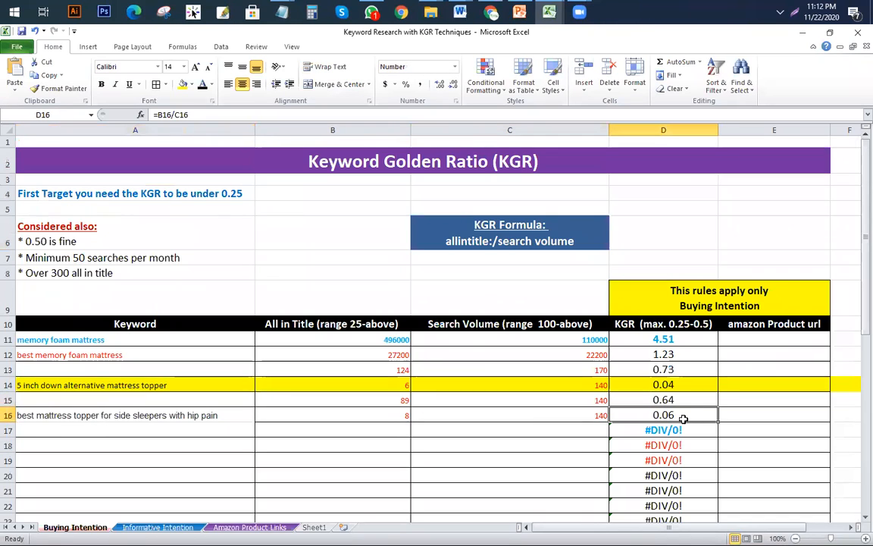
left_click_drag(681, 399, 144, 385)
left_click(674, 415)
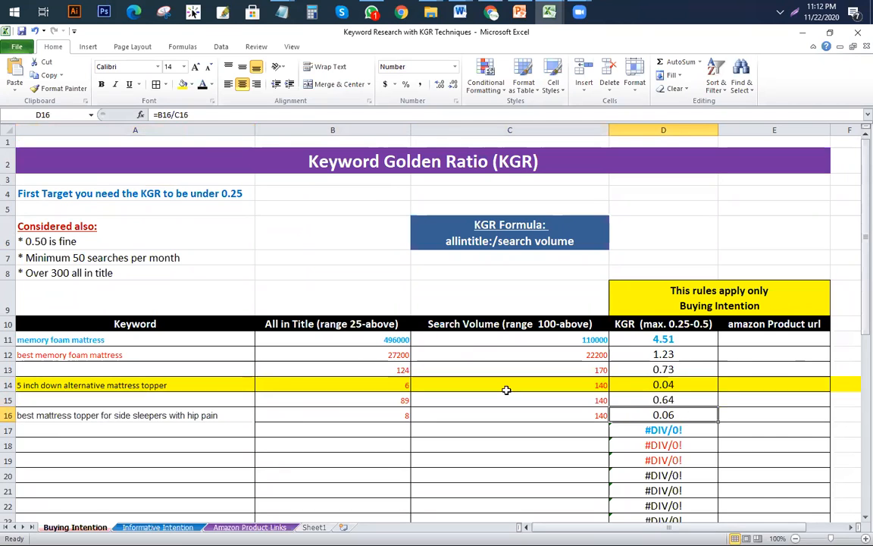
left_click(223, 426)
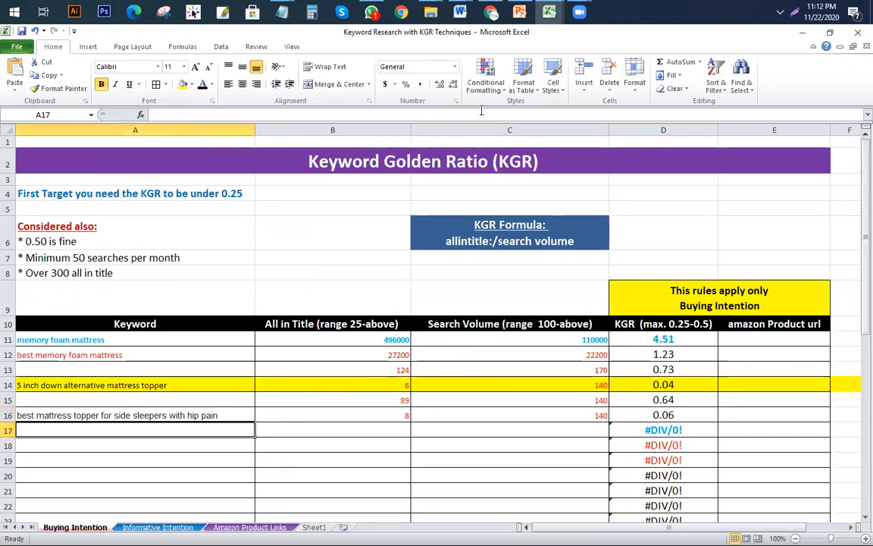
Step: Switch back to the Keyword Research Template, then to the Google allintitle results
left_click(549, 14)
left_click(423, 83)
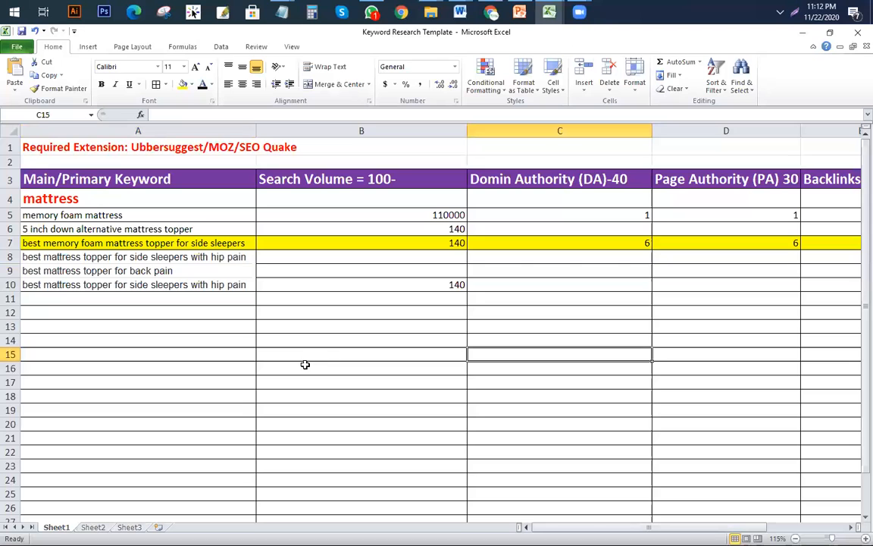
left_click_drag(583, 528, 655, 528)
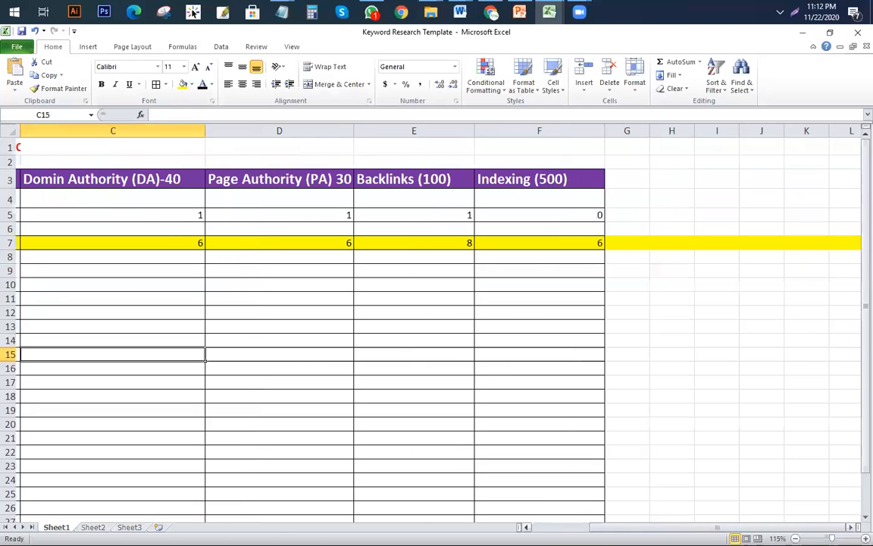
left_click(492, 12)
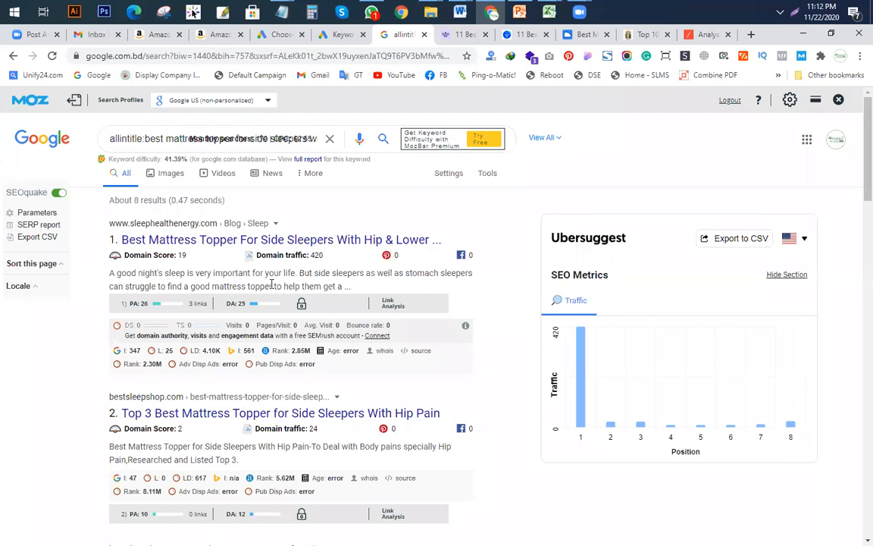
Step: Glance at the template, then scroll the allintitle Google results reading each MozBar PA/DA score
left_click(550, 12)
left_click(413, 85)
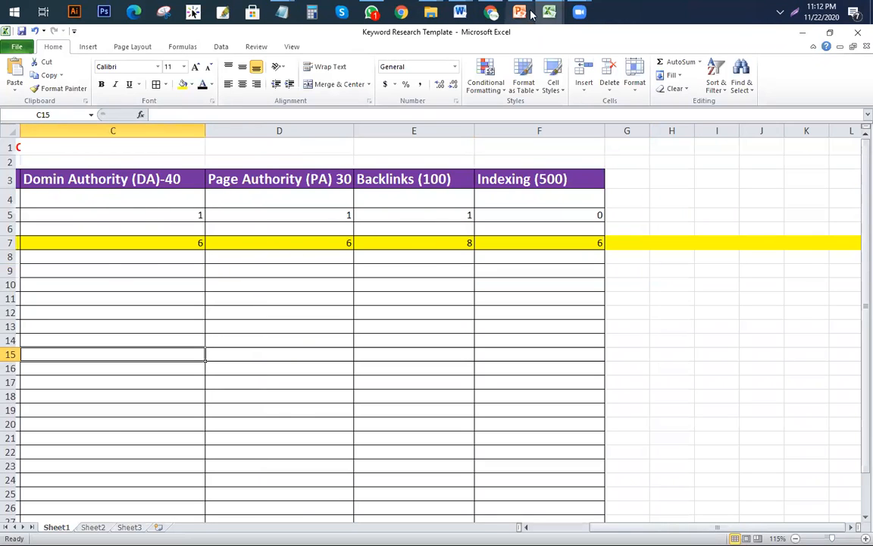
left_click(492, 12)
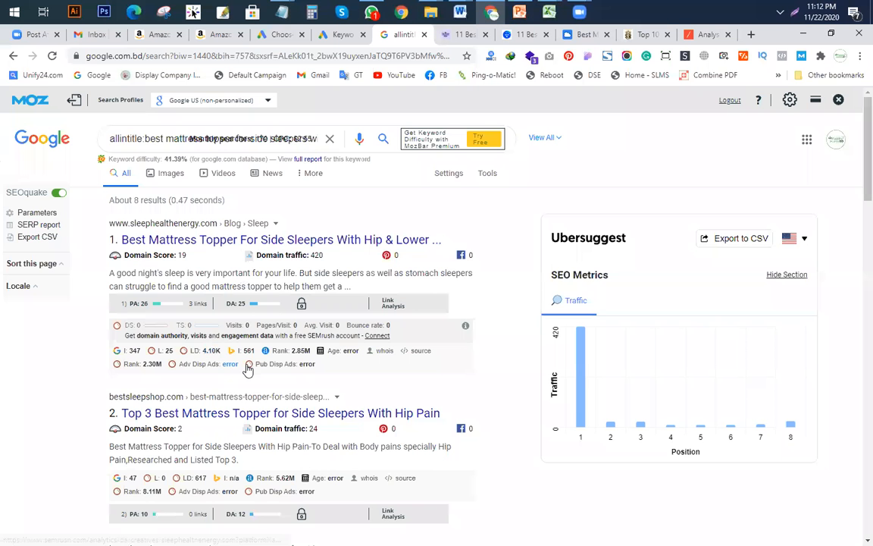
scroll(269, 309, "down", 3)
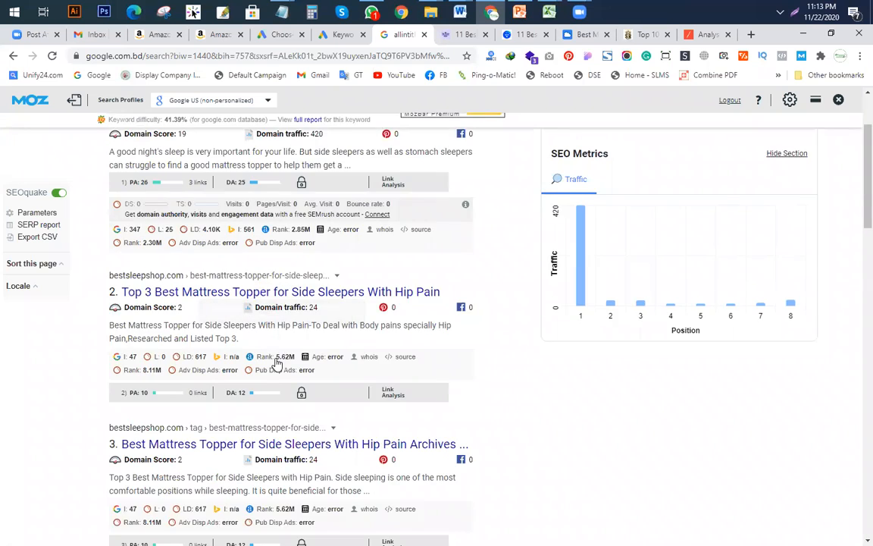
scroll(254, 303, "down", 2)
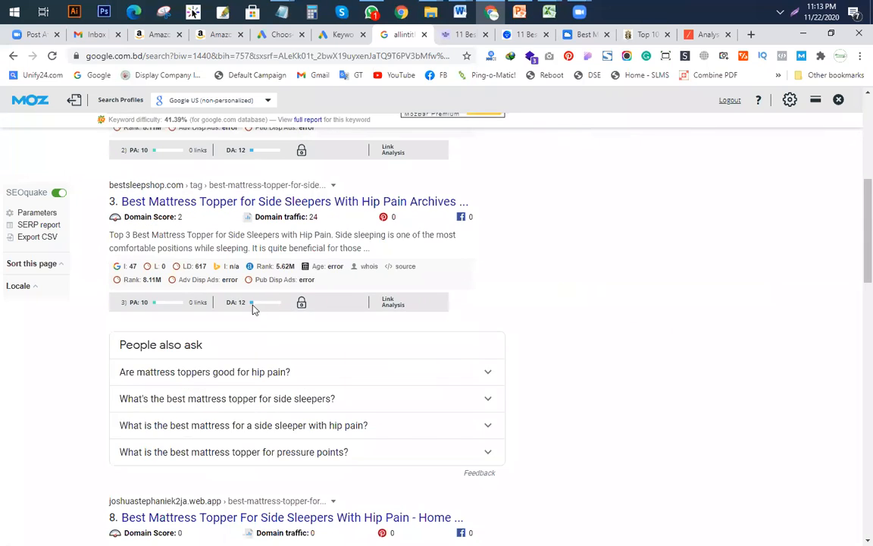
scroll(307, 305, "down", 5)
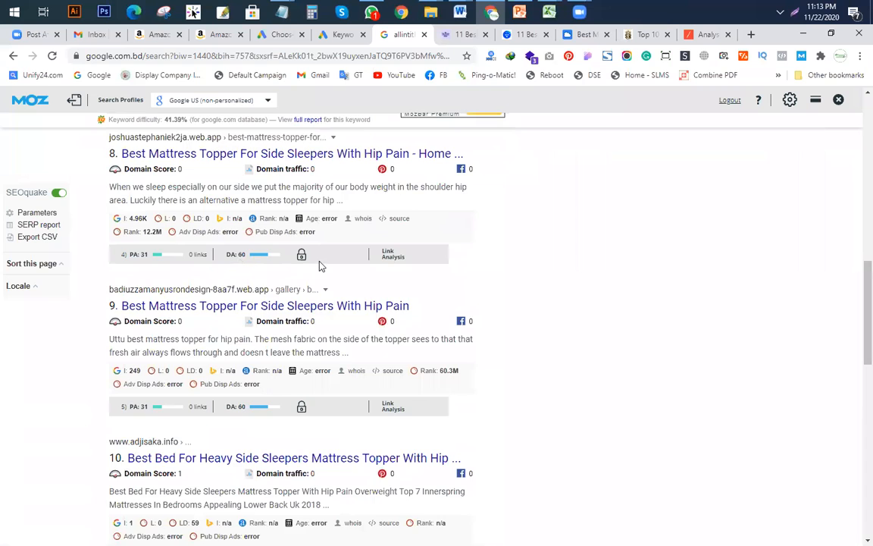
scroll(321, 267, "down", 2)
scroll(323, 285, "down", 2)
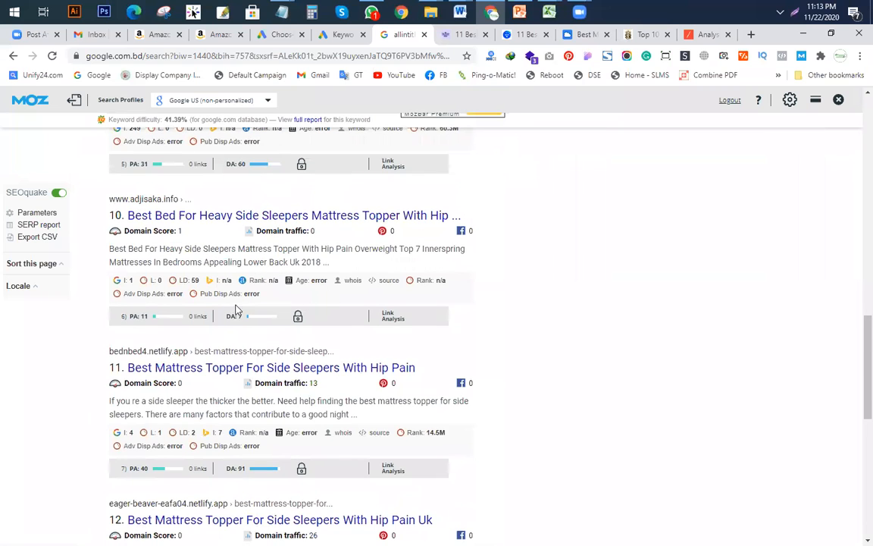
scroll(281, 318, "down", 2)
scroll(250, 350, "down", 3)
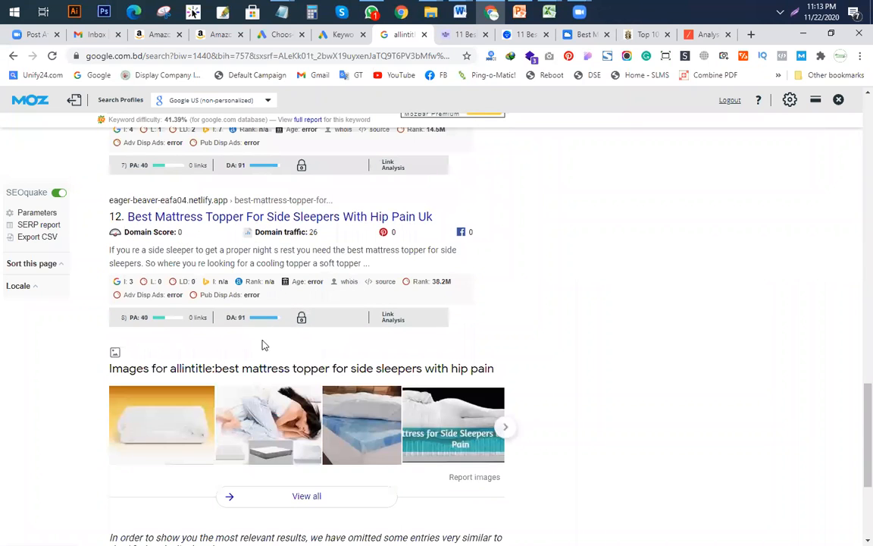
scroll(319, 321, "down", 4)
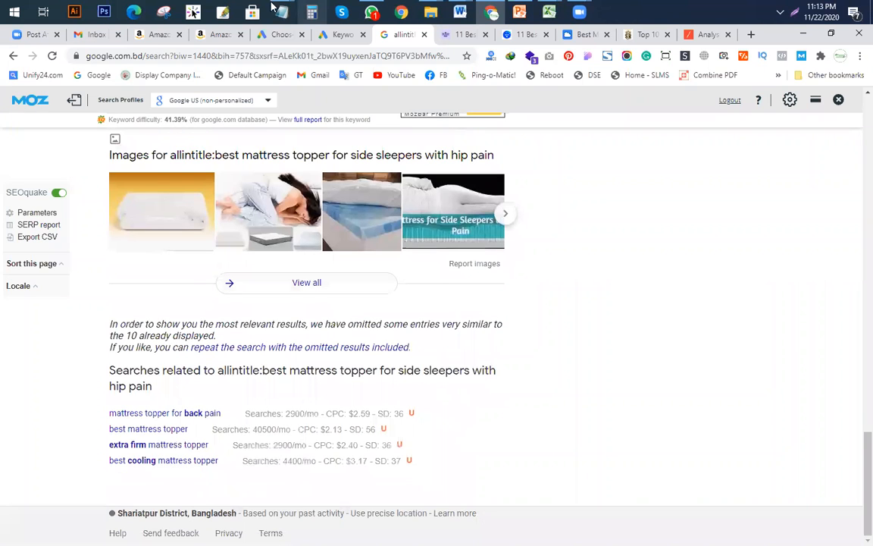
Step: Record a domain authority of 4 in cell C8 of the template
mouse_move(549, 12)
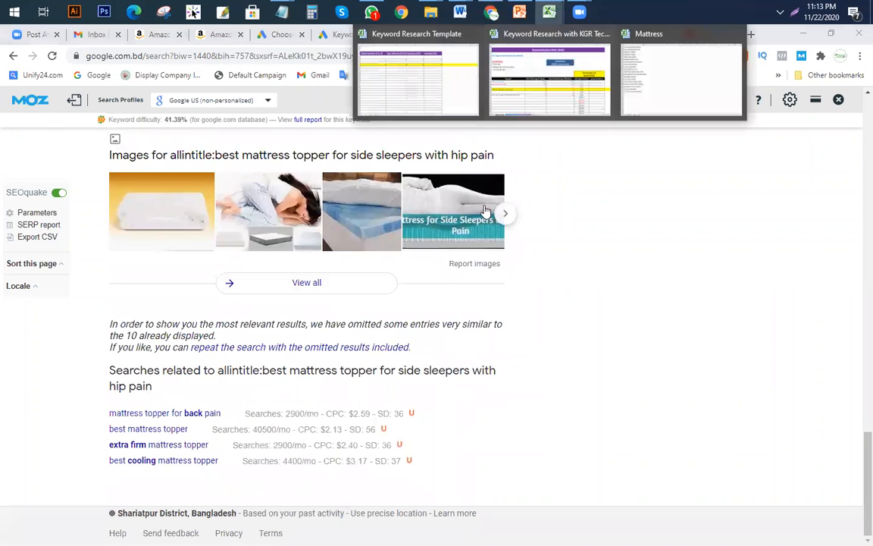
left_click(410, 105)
left_click(169, 261)
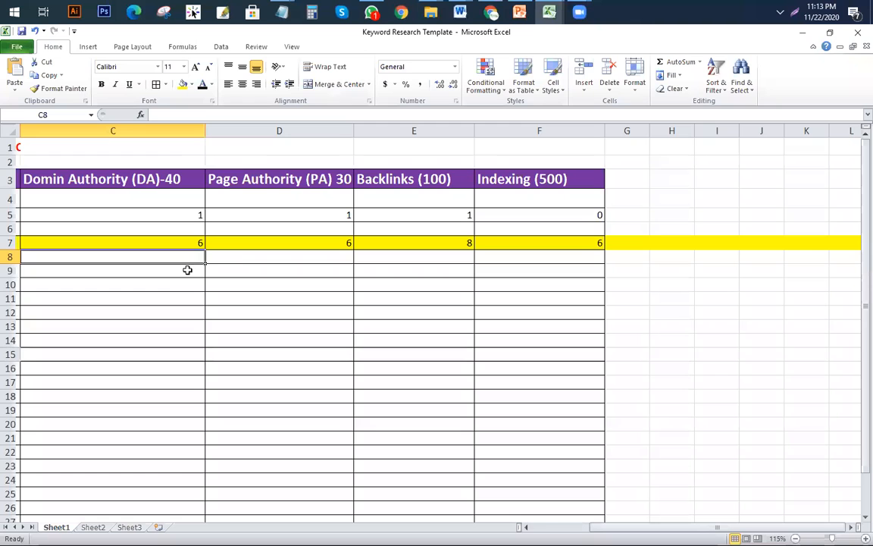
type("4")
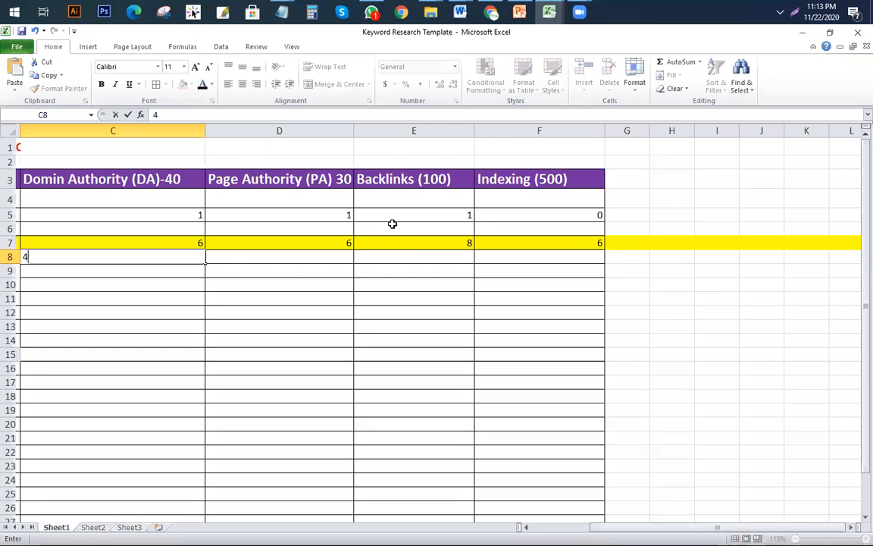
key("ctrl+Return")
Step: Scroll through the hip-pain topper results again to review the remaining listings
left_click(491, 12)
scroll(310, 175, "up", 10)
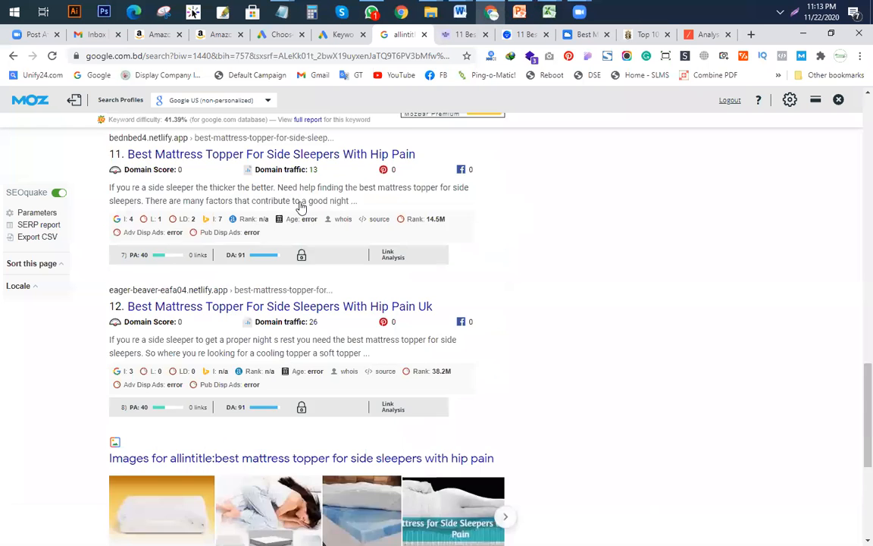
scroll(299, 196, "up", 10)
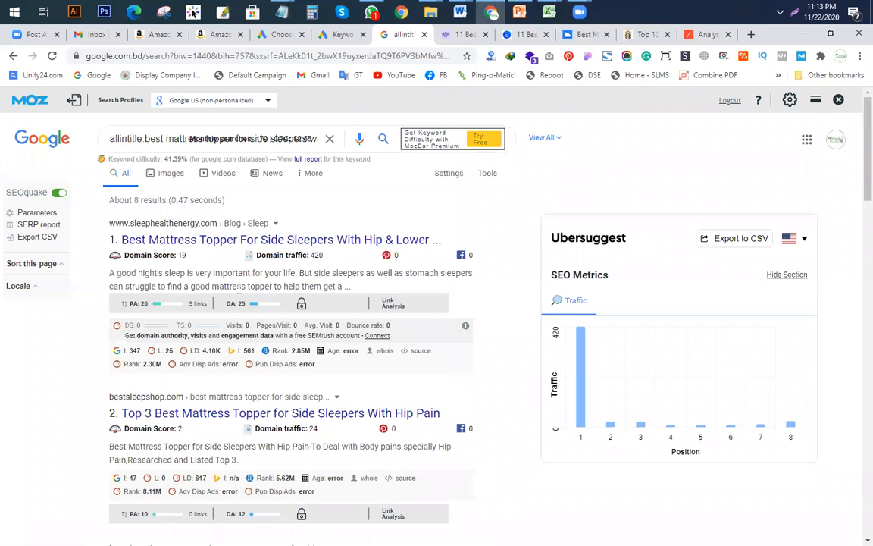
scroll(197, 277, "down", 1)
scroll(272, 260, "down", 5)
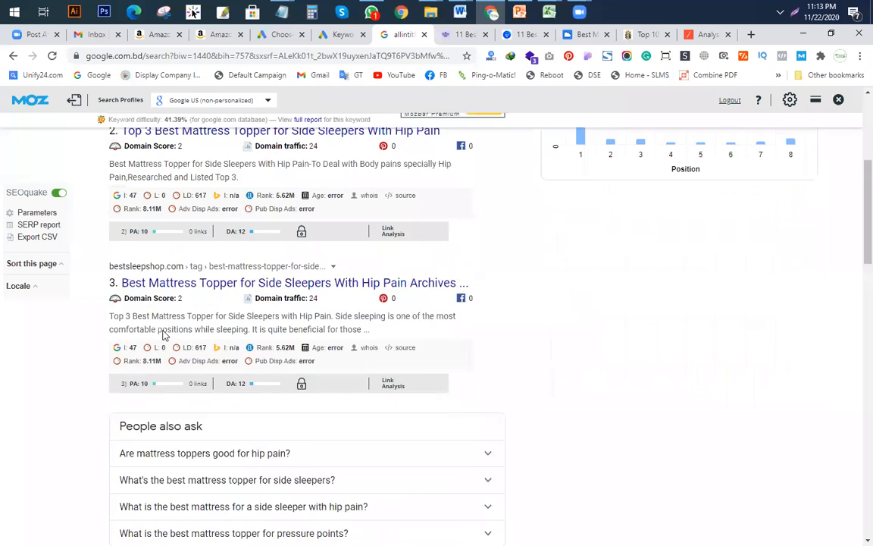
scroll(205, 262, "down", 3)
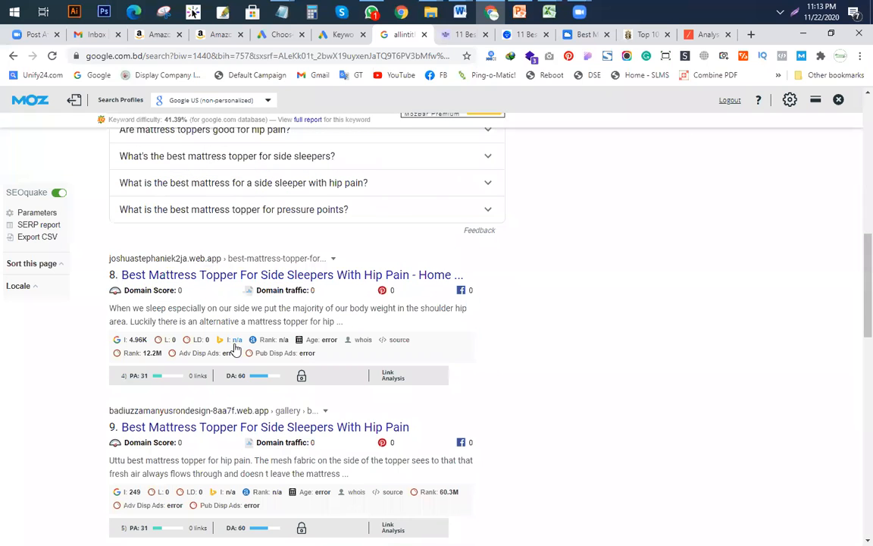
scroll(159, 311, "down", 2)
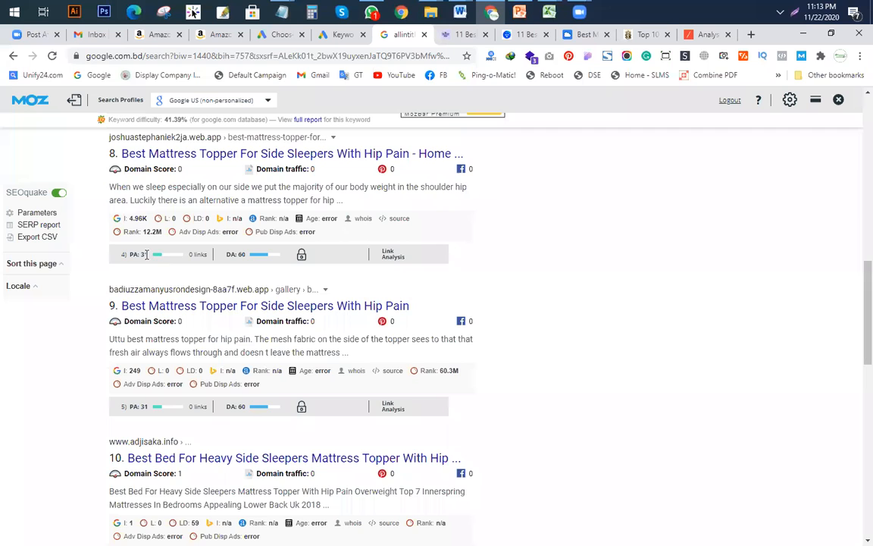
scroll(175, 281, "down", 2)
scroll(151, 297, "down", 4)
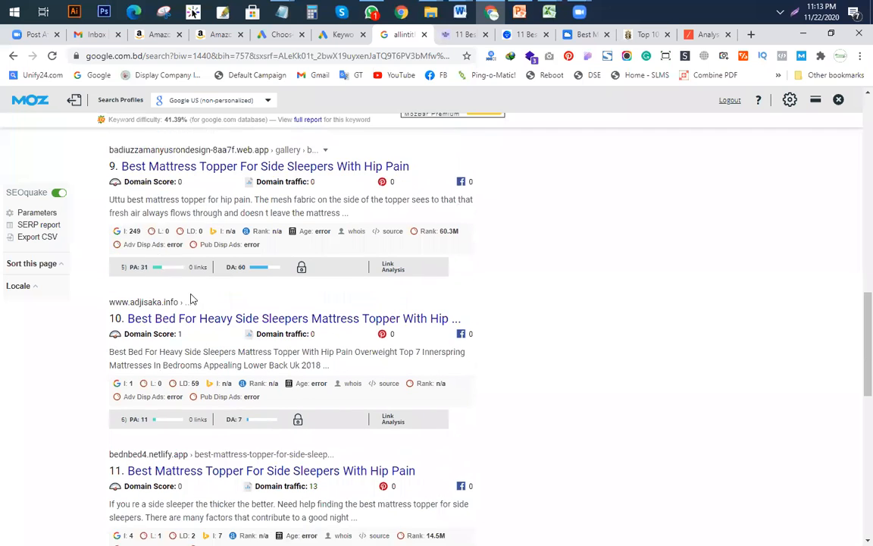
scroll(216, 291, "down", 5)
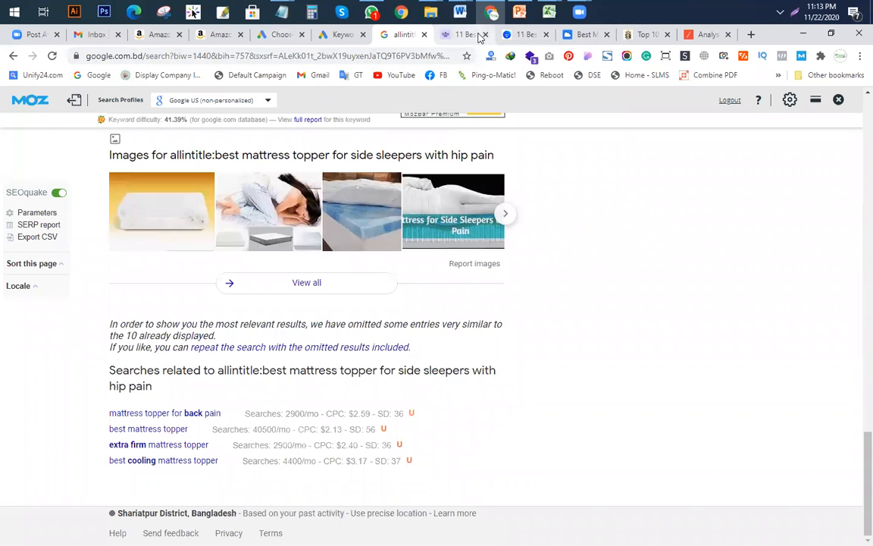
left_click(550, 16)
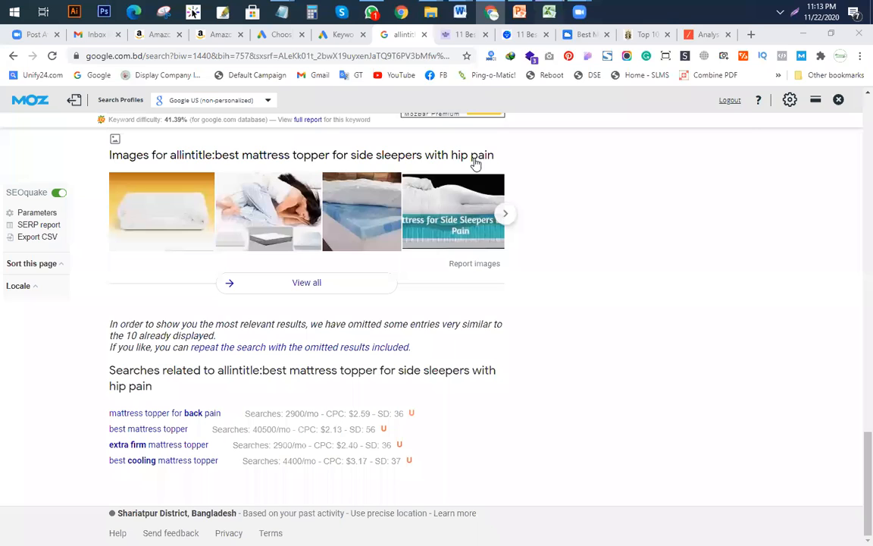
Step: Enter page authority 6 in cell D8 and move on to E8
left_click(386, 76)
left_click(308, 255)
type("6")
left_click(442, 269)
left_click(445, 257)
Step: Scroll back through the Google results to check the backlink figures
left_click(490, 14)
scroll(278, 183, "up", 7)
scroll(277, 183, "up", 10)
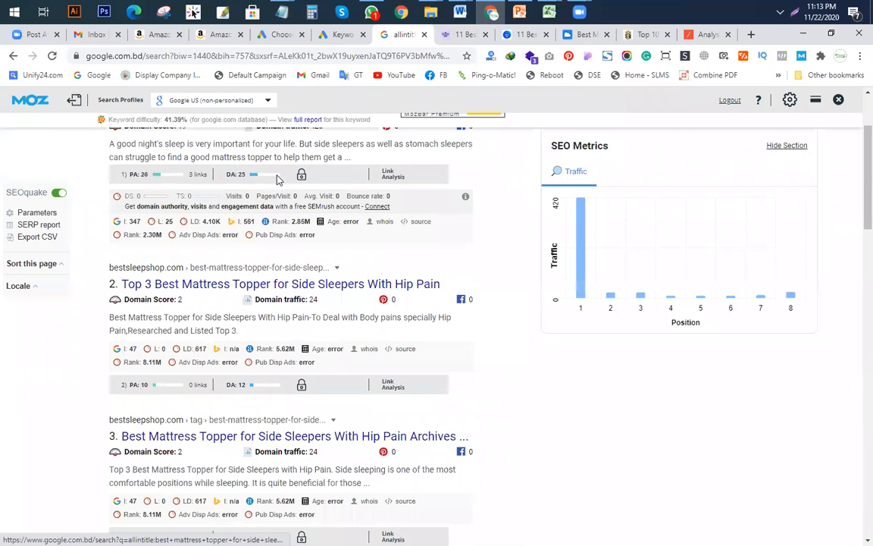
scroll(204, 309, "down", 3)
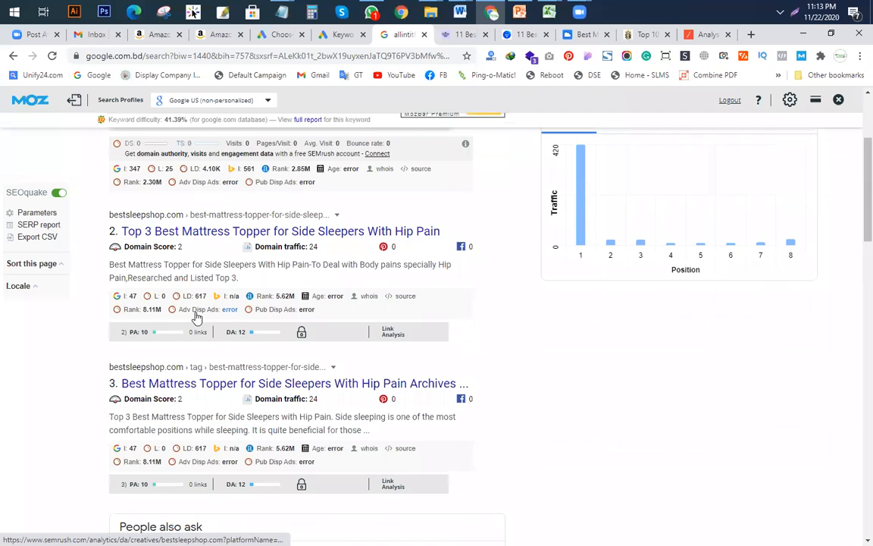
scroll(205, 333, "down", 3)
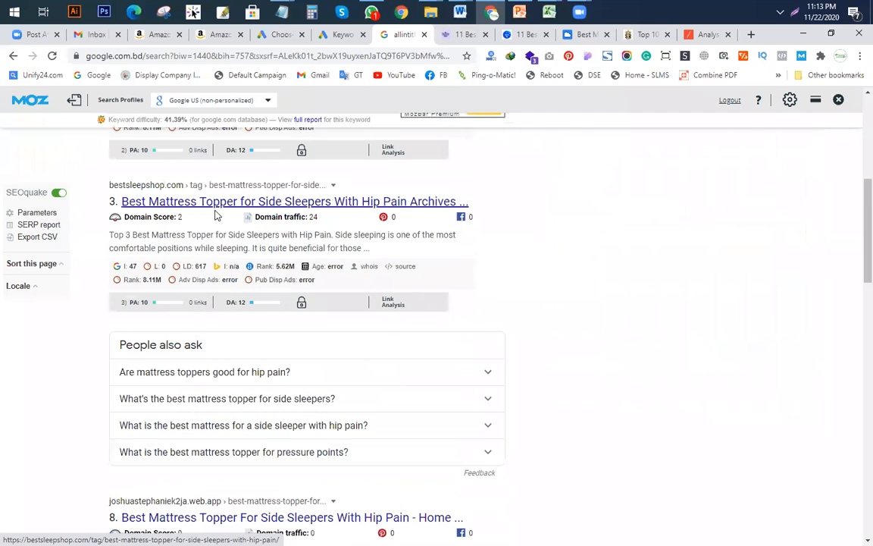
scroll(219, 242, "up", 2)
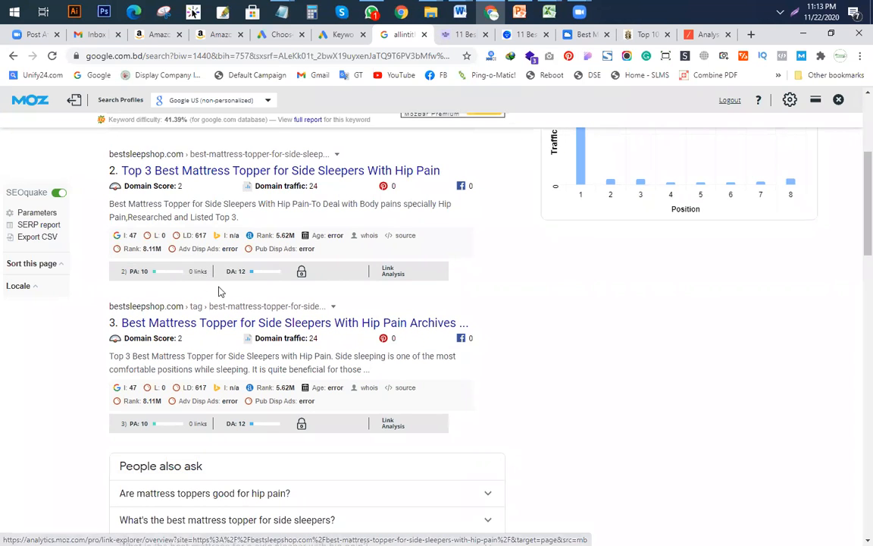
scroll(231, 312, "down", 15)
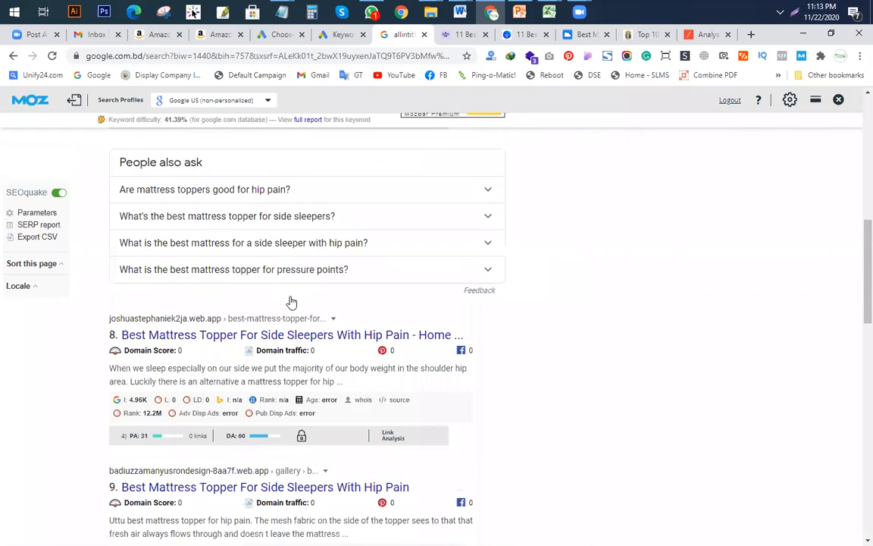
scroll(250, 310, "down", 6)
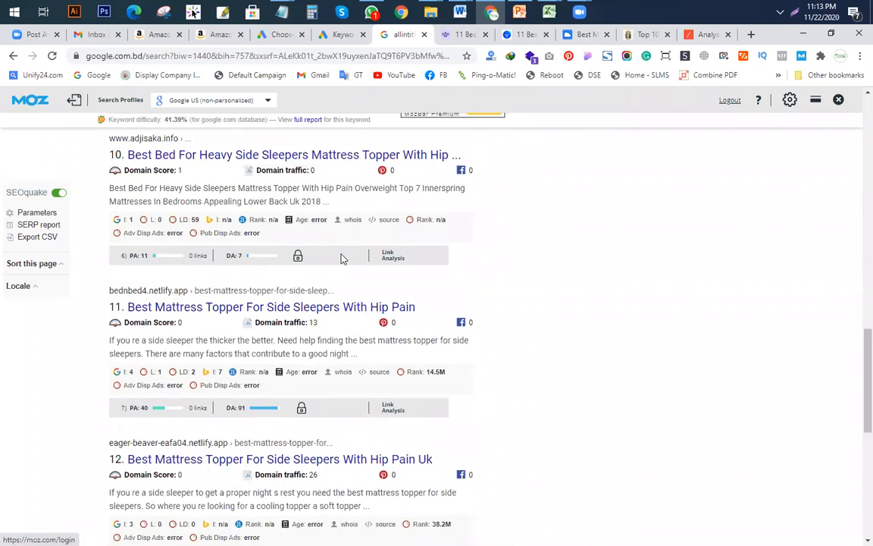
scroll(307, 278, "down", 3)
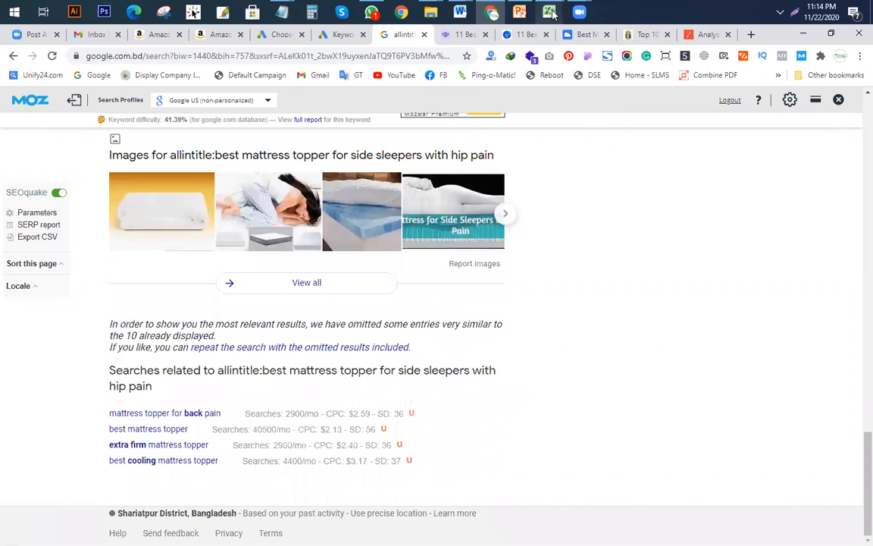
Step: Enter 8 backlinks in cell E8 and move on to F8
mouse_move(549, 11)
left_click(435, 101)
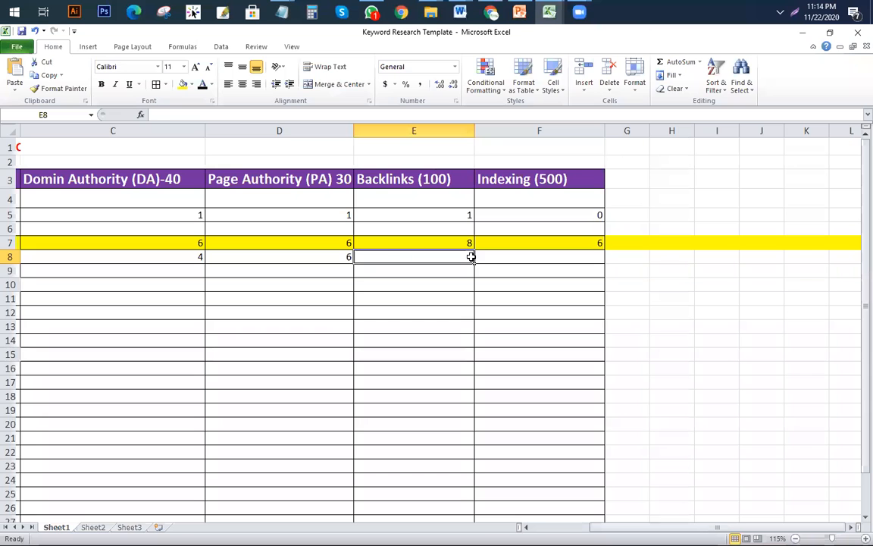
type("8")
left_click(487, 298)
left_click(491, 260)
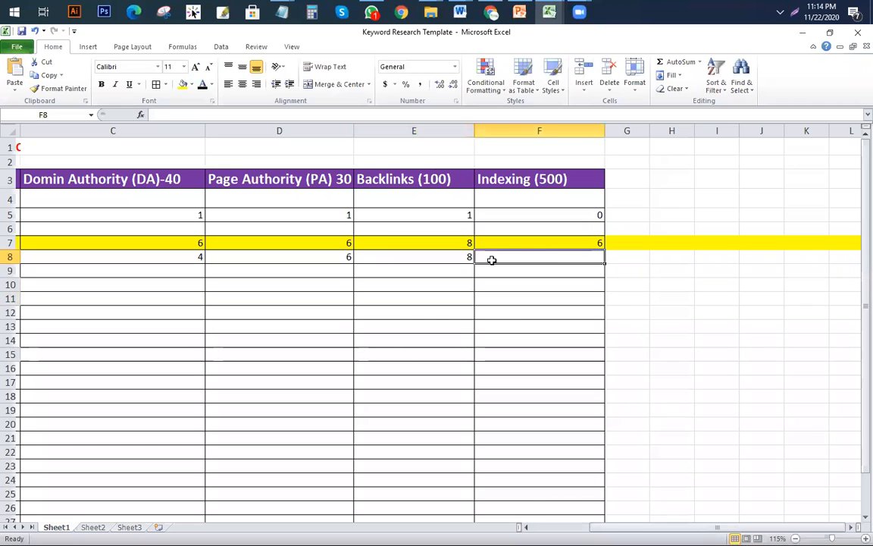
Step: Scroll through the allintitle results once more to check the indexing count
left_click(492, 12)
scroll(361, 340, "up", 10)
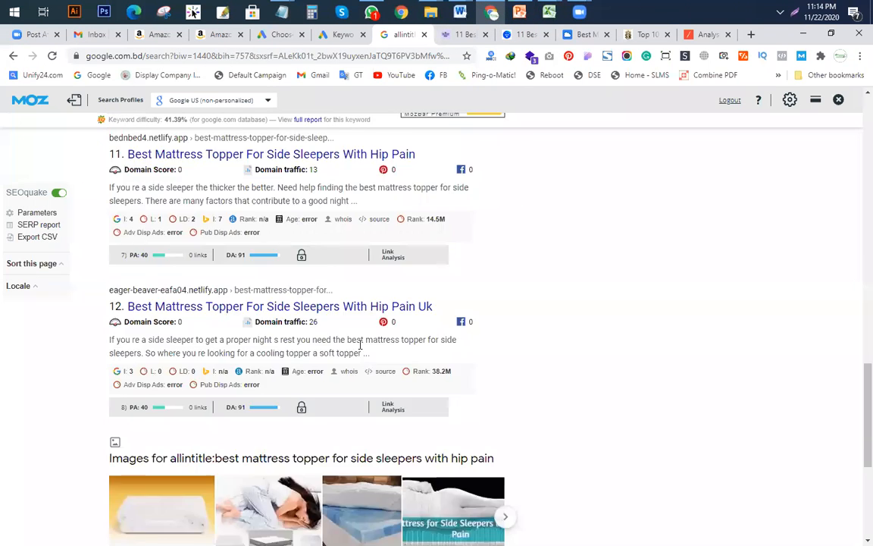
scroll(360, 340, "up", 10)
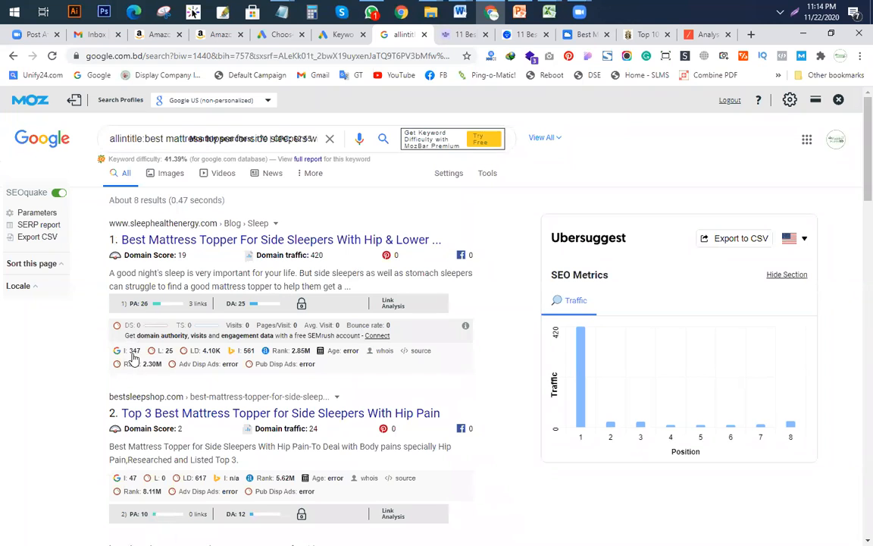
scroll(244, 351, "down", 3)
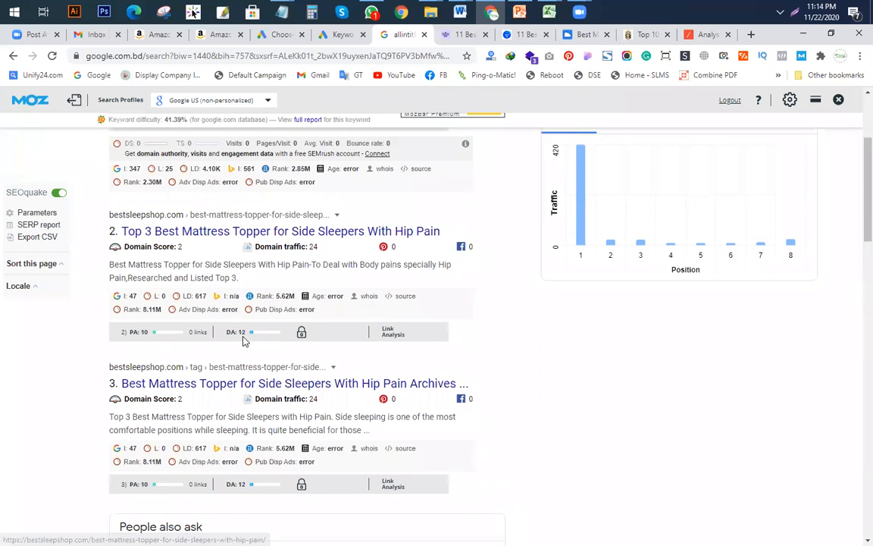
scroll(250, 311, "down", 3)
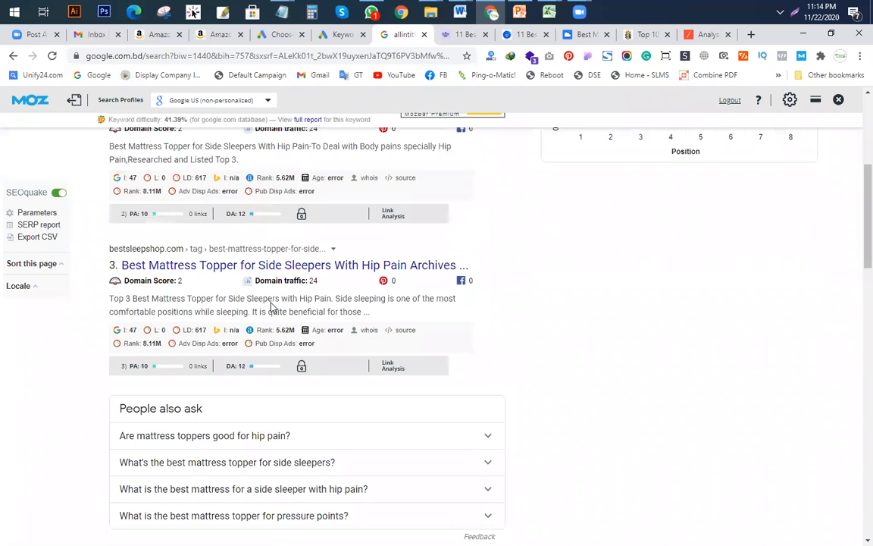
scroll(236, 332, "down", 5)
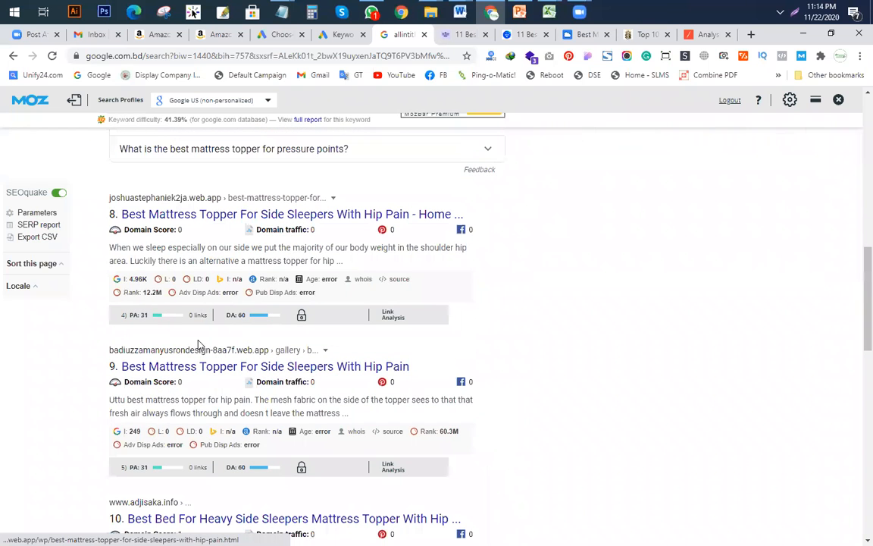
scroll(250, 303, "down", 1)
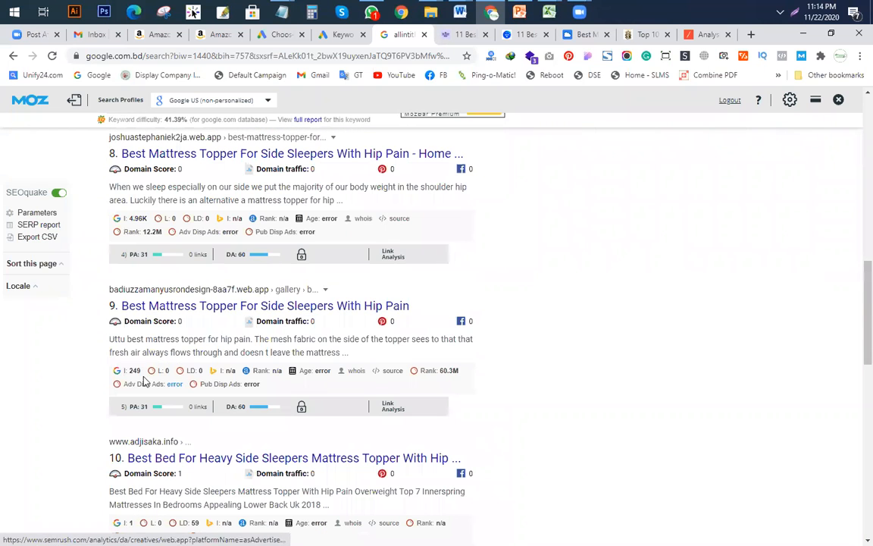
scroll(145, 367, "down", 4)
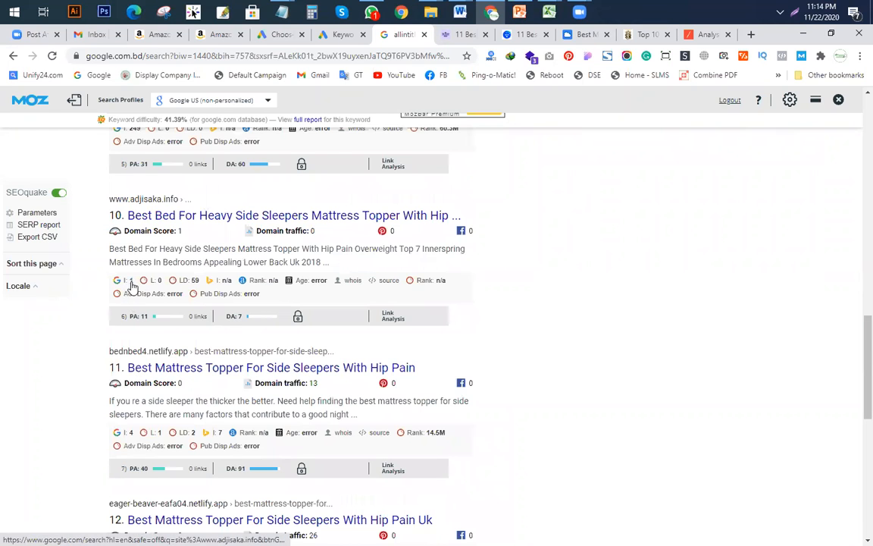
scroll(153, 292, "down", 2)
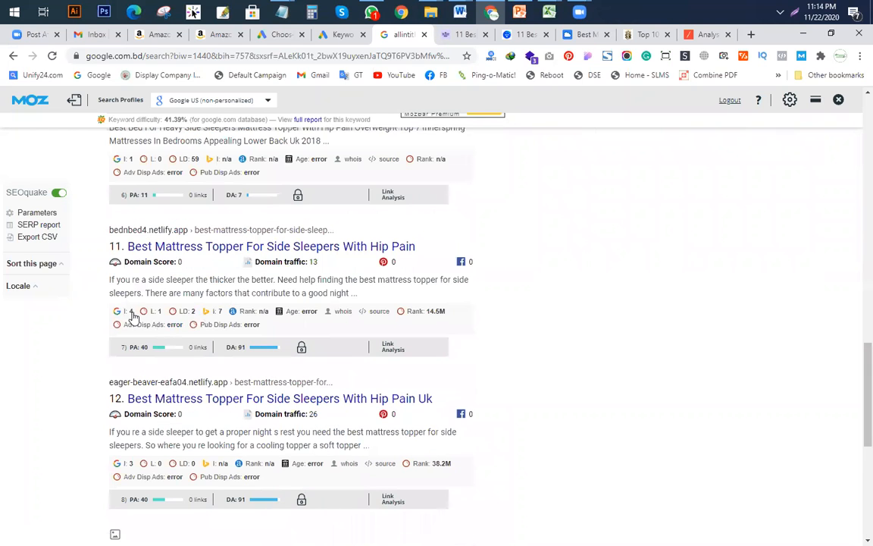
scroll(140, 292, "down", 2)
scroll(197, 315, "down", 3)
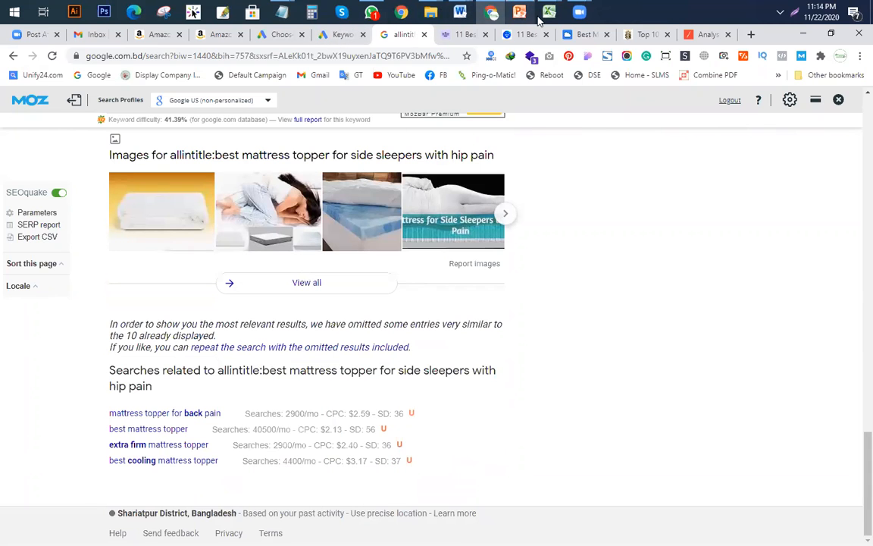
left_click(549, 12)
Step: Enter 7 for indexing in F8 and review the row 8 values C8 to F8
left_click(401, 68)
type("7")
left_click(414, 320)
left_click(175, 256)
left_click(215, 294)
left_click(180, 260)
left_click_drag(302, 256, 493, 255)
left_click(273, 326)
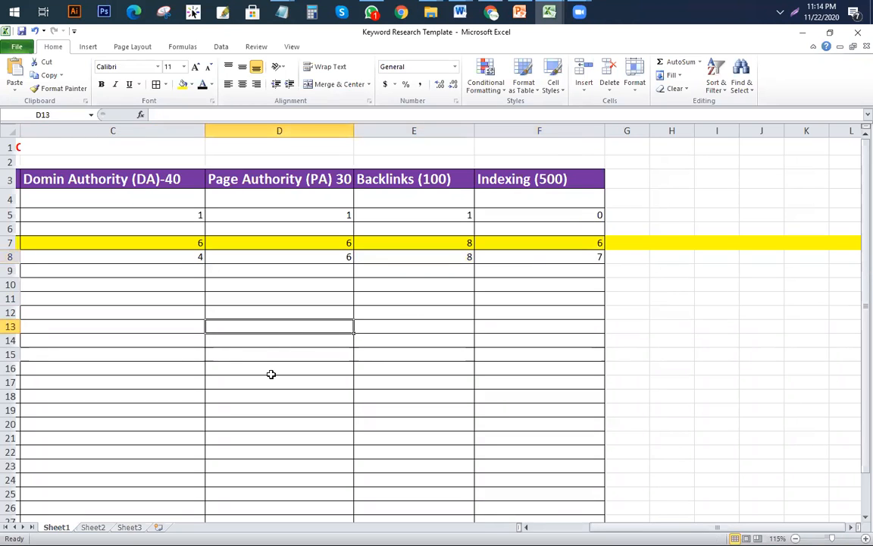
Step: Fill cell A10, the second hip pain keyword, with yellow
left_click_drag(717, 527, 648, 527)
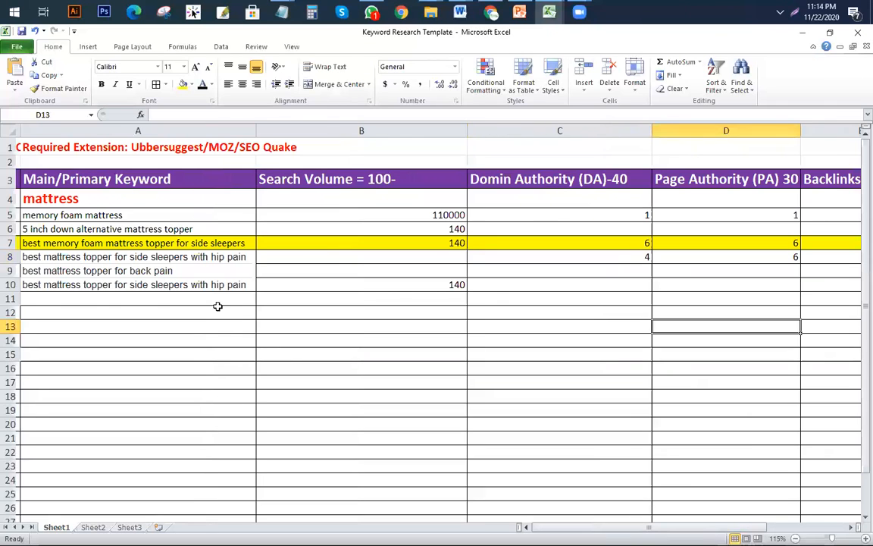
left_click(199, 284)
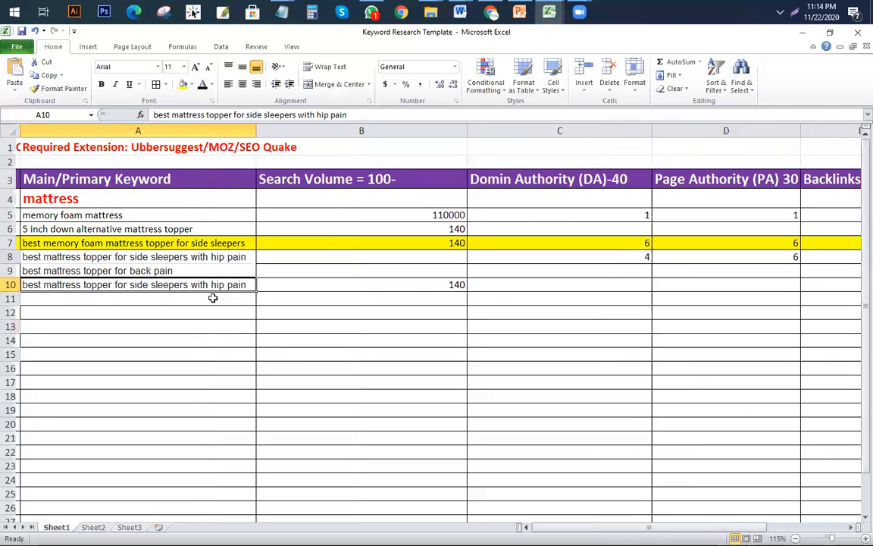
left_click(183, 86)
left_click(219, 336)
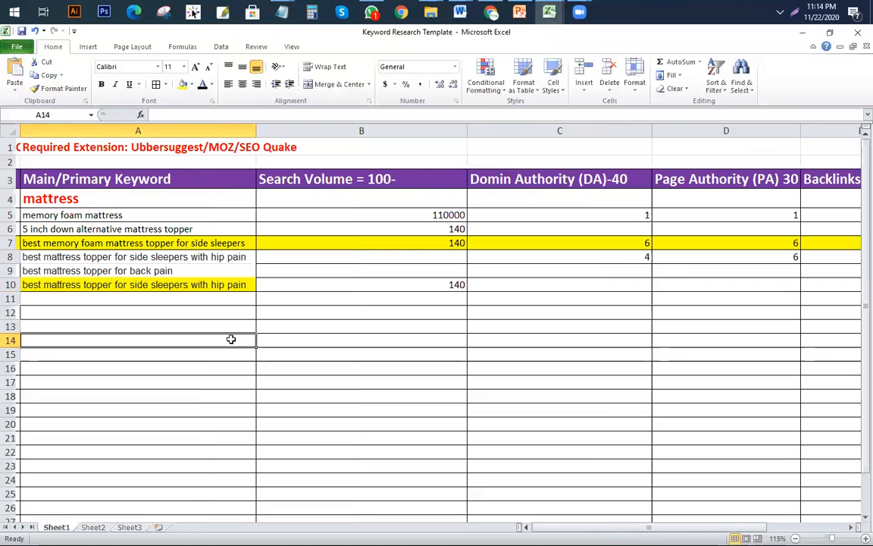
Step: Select the A10 keyword text, then return to Chrome and open the Sleep Rex Top 10 article
left_click(195, 284)
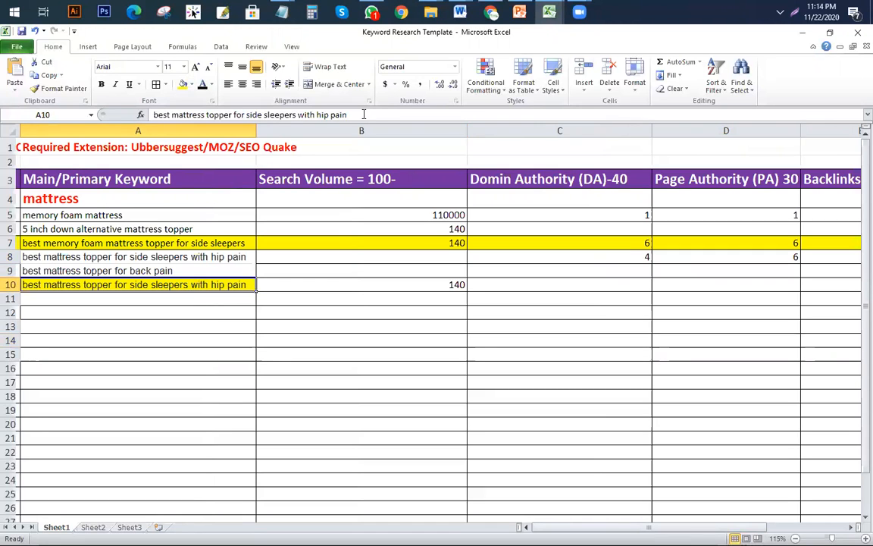
triple_click(363, 115)
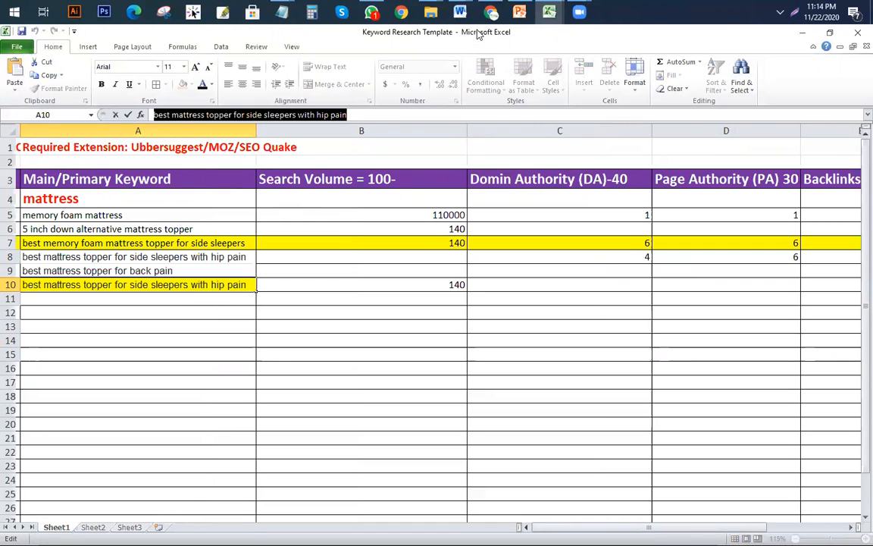
left_click(492, 11)
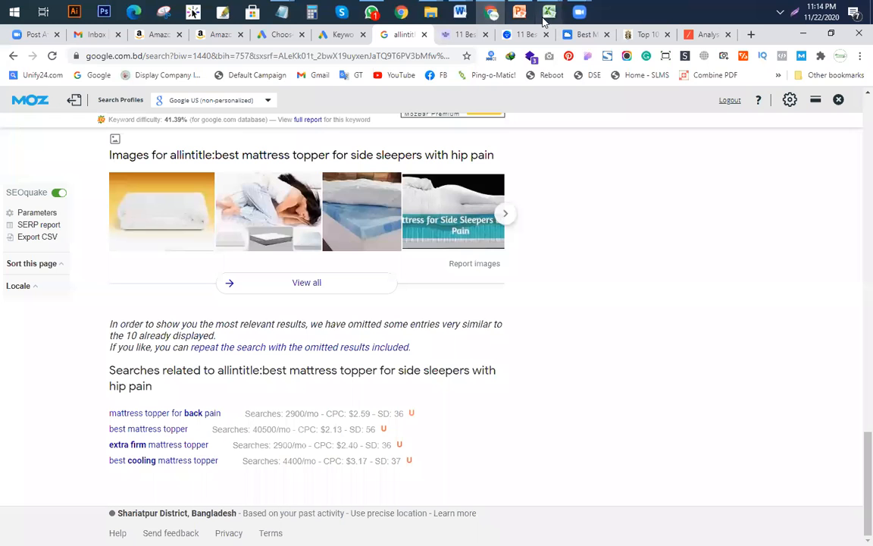
left_click(520, 12)
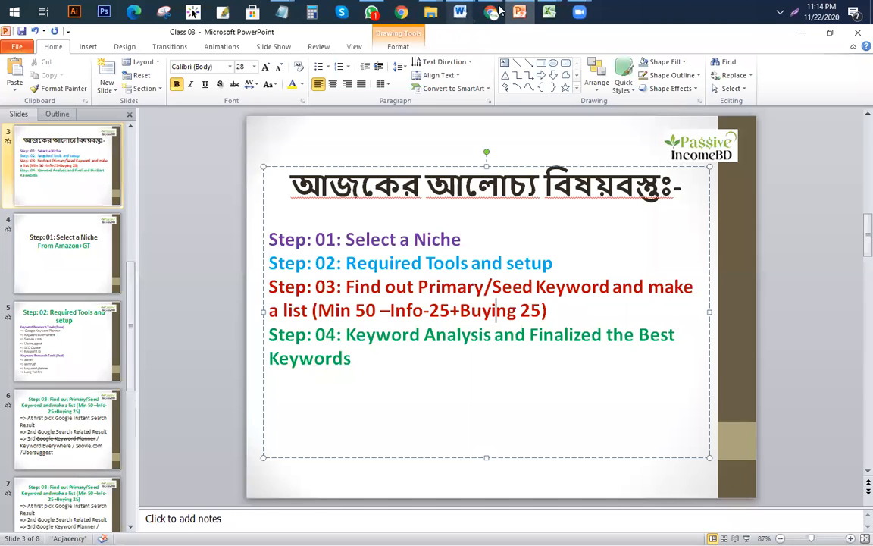
left_click(492, 11)
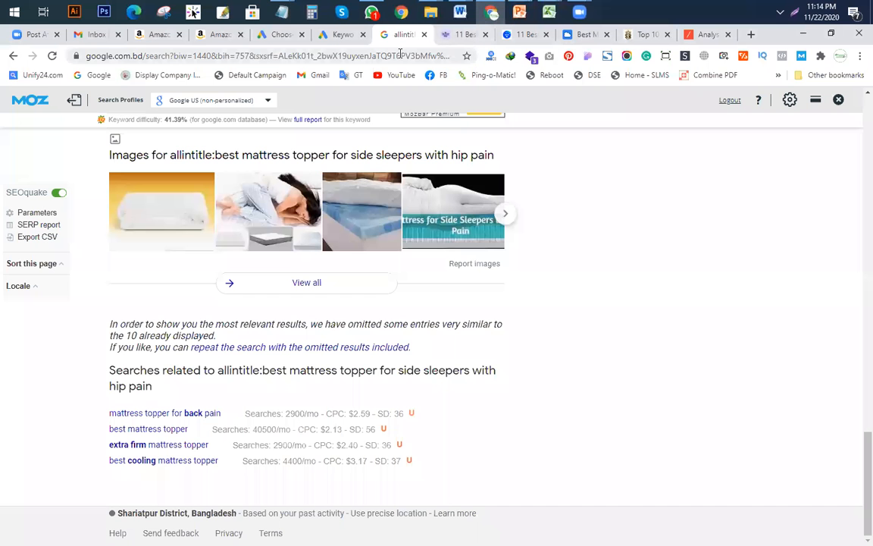
left_click(645, 34)
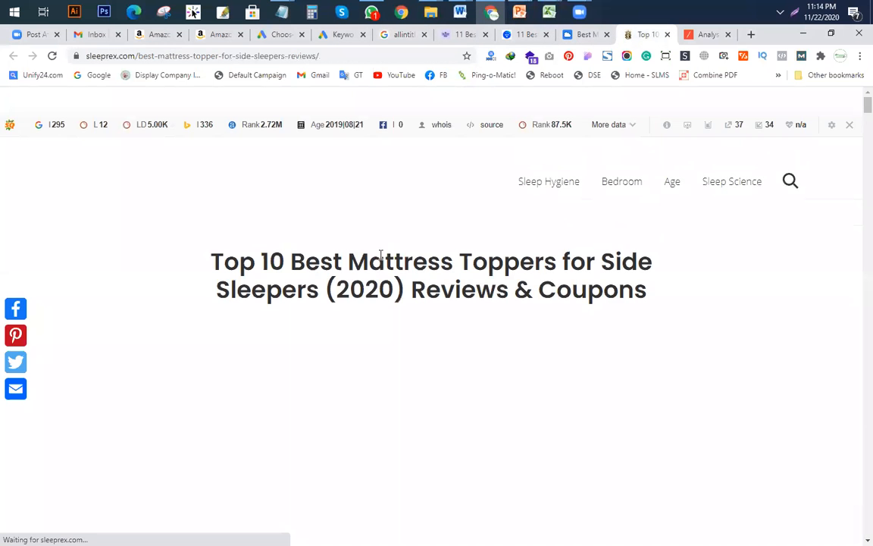
left_click(705, 35)
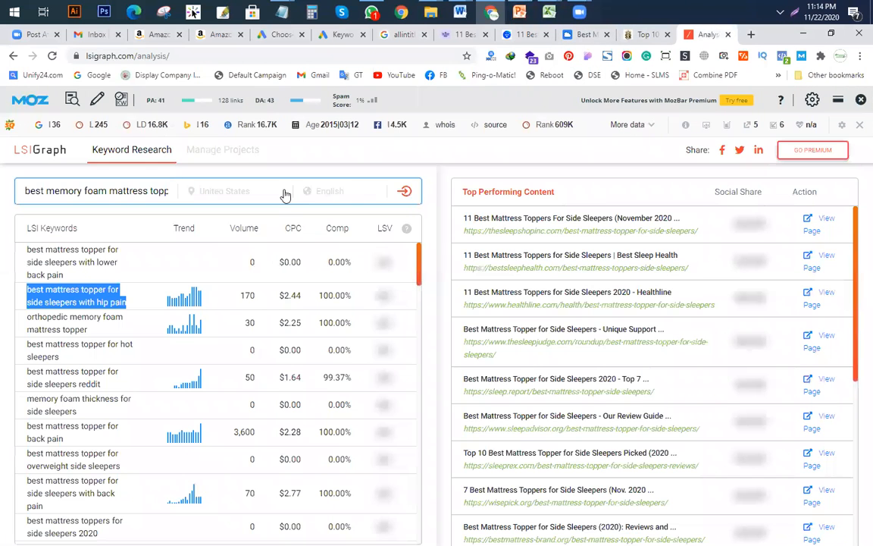
Step: Reload the LSIGraph keyword results, confirm resubmission, and disable the SEO bar for this site
left_click(215, 185)
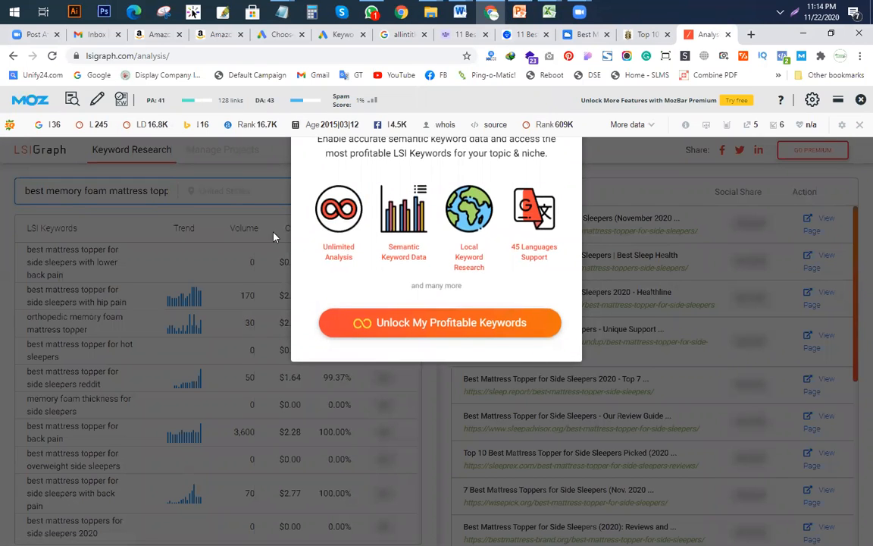
left_click(53, 56)
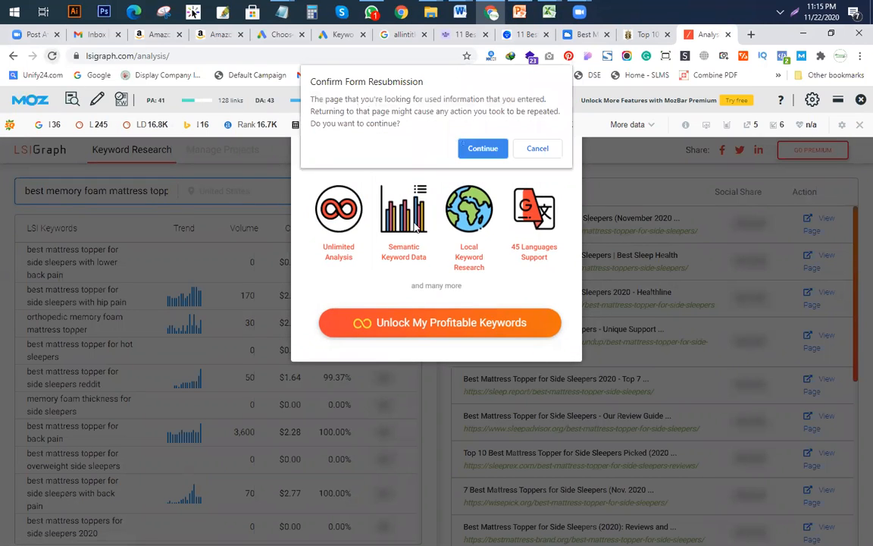
left_click(483, 148)
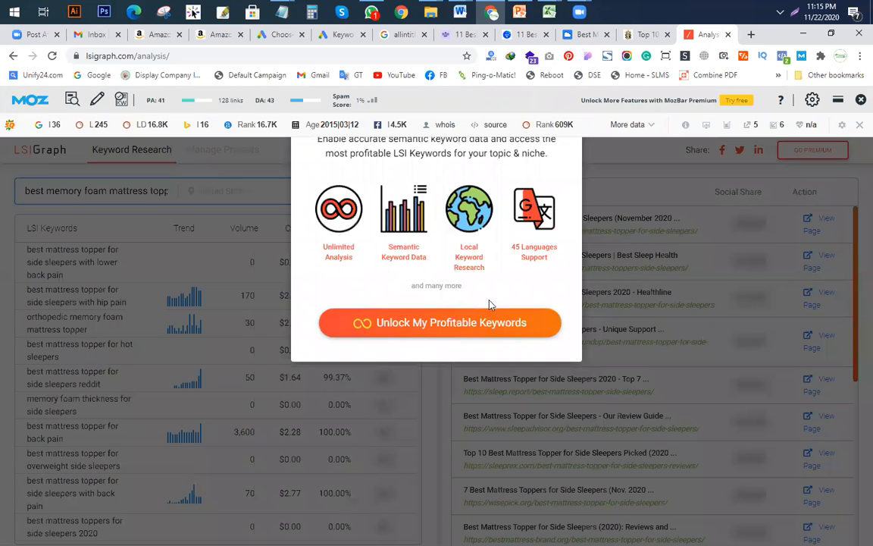
left_click(859, 125)
left_click(705, 176)
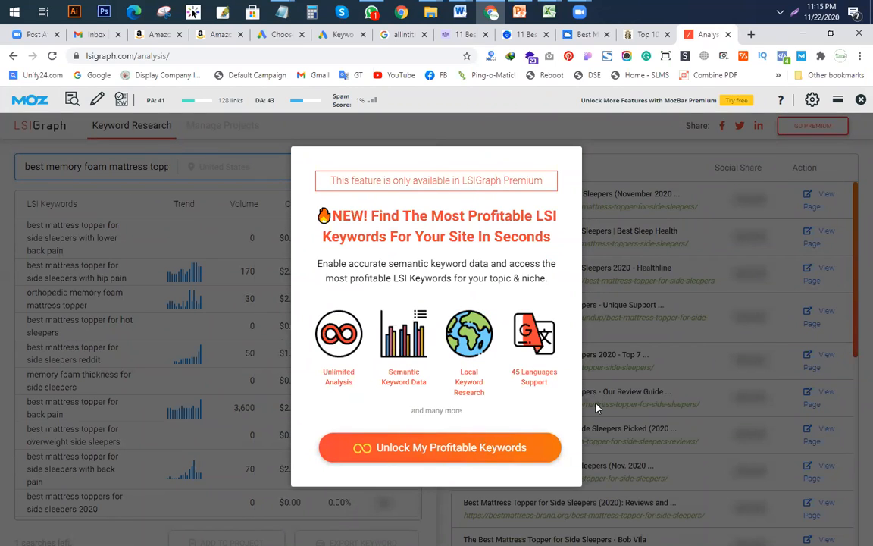
Step: Dismiss the LSIGraph Premium upgrade popups and close the Moz SEO toolbar
left_click(637, 220)
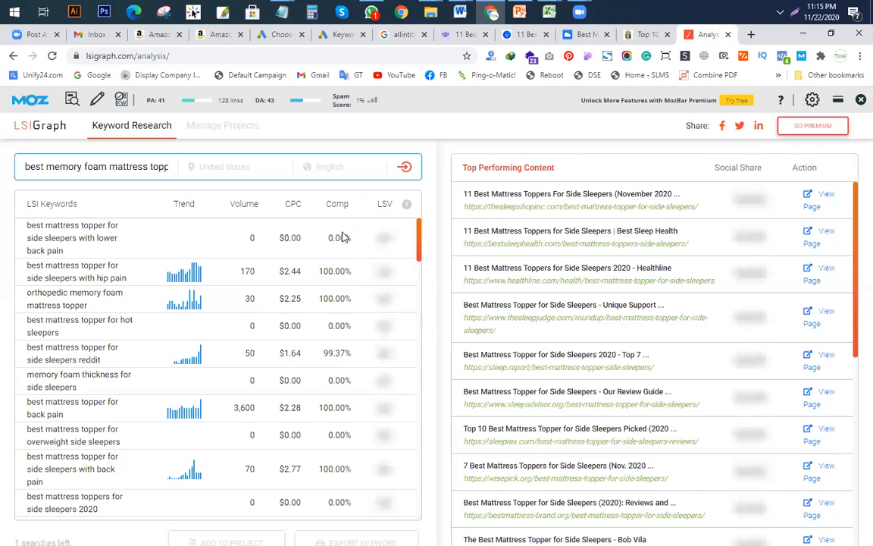
left_click(218, 131)
left_click(683, 257)
left_click(228, 126)
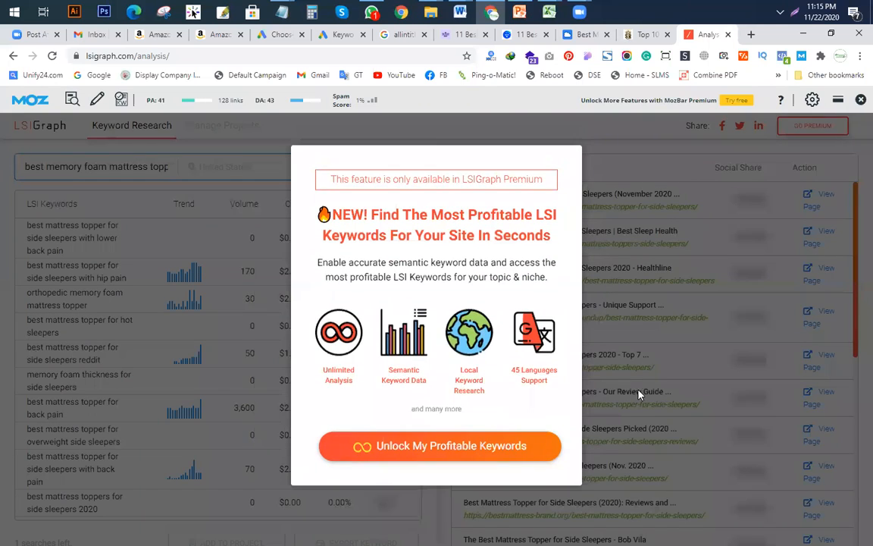
left_click(648, 386)
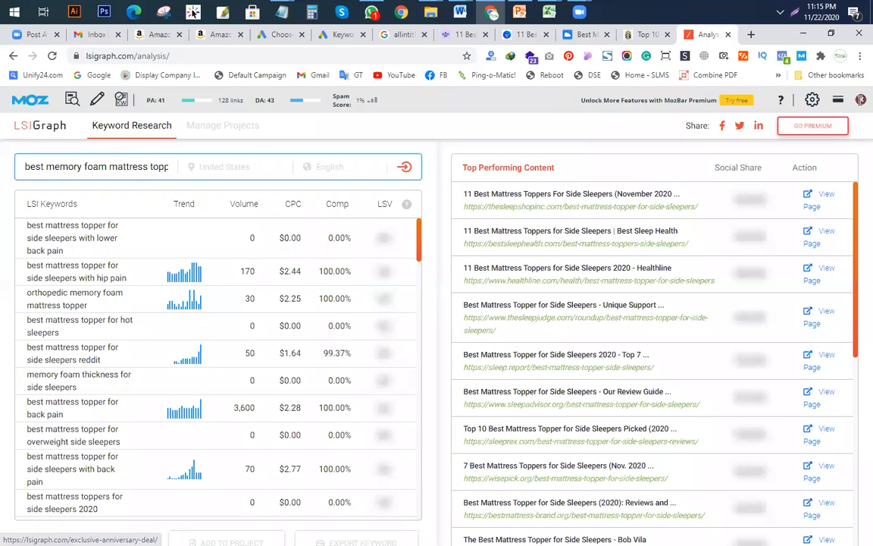
left_click(860, 99)
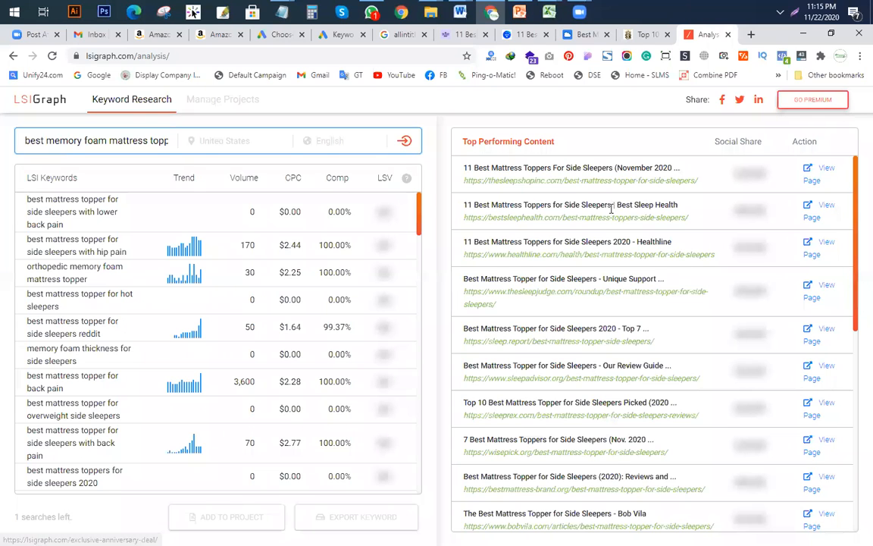
left_click(750, 34)
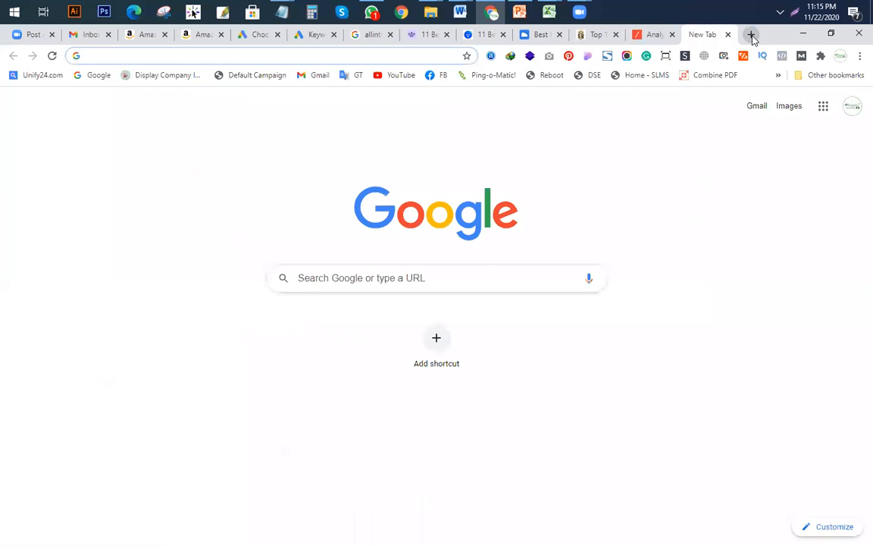
Step: Load smallseotools.com in the new tab by typing 'sm'
type("sm")
key("Return")
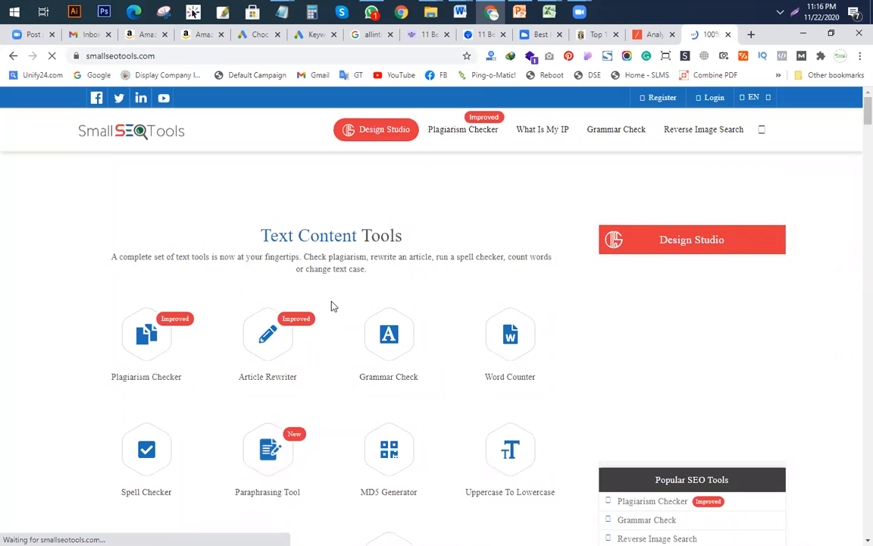
scroll(341, 341, "down", 3)
scroll(464, 364, "down", 3)
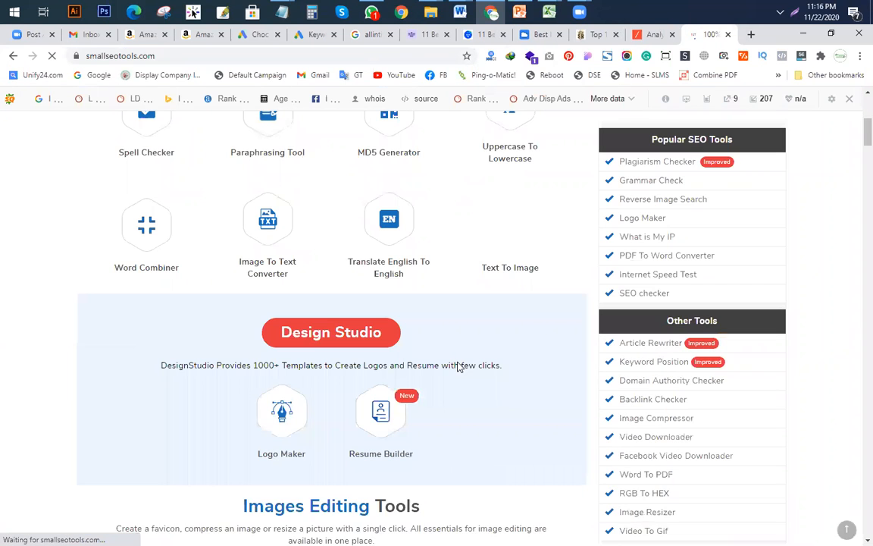
Step: Search the Small SEO Tools page for 'LSI'
key("ctrl+f")
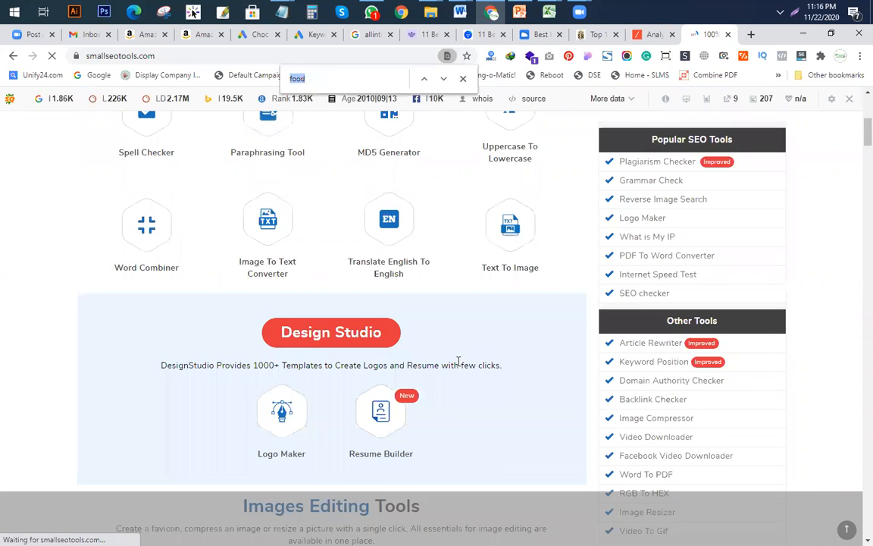
type("lsi")
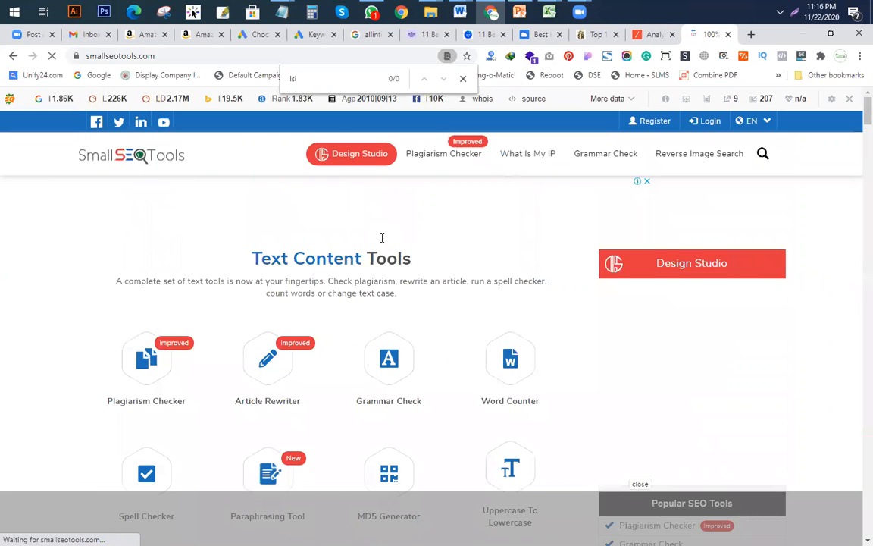
left_click_drag(318, 79, 181, 86)
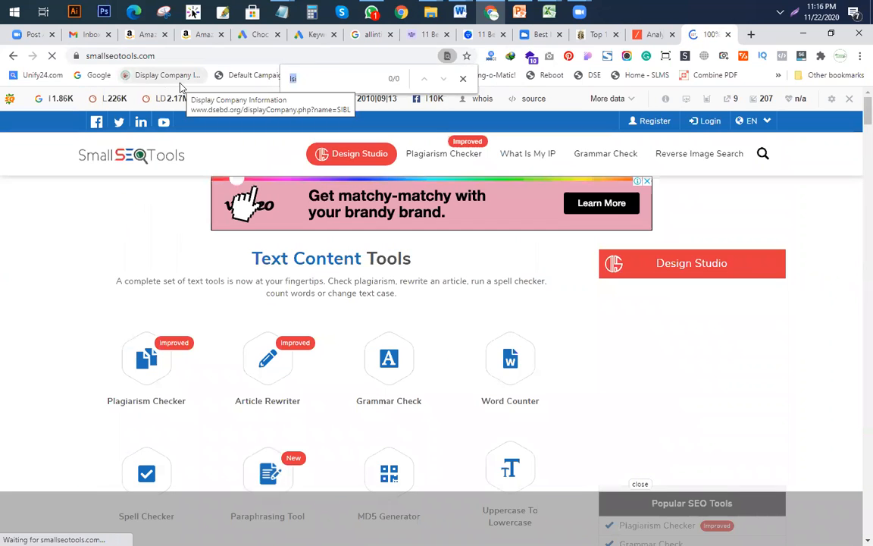
type("LSI")
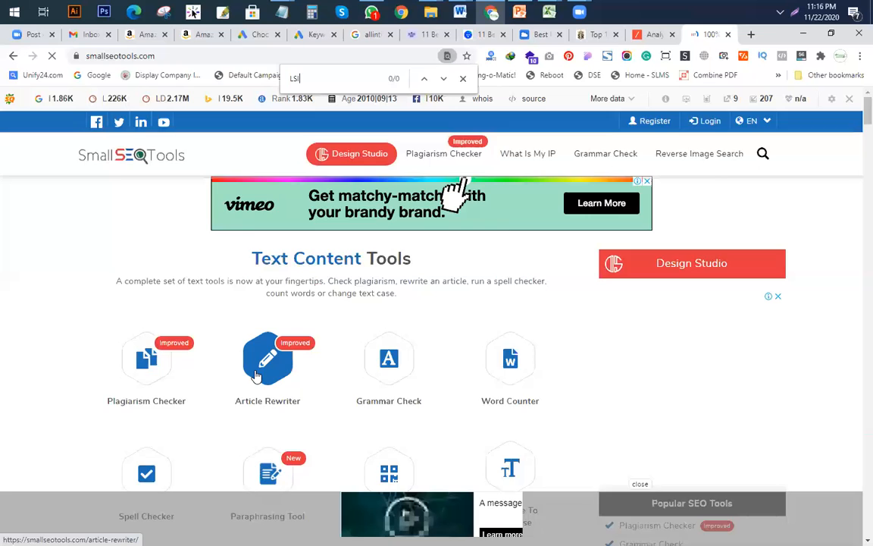
Step: Scroll to the Keywords Tools section and open the Long Tail Keyword Suggestion Tool
scroll(256, 375, "down", 5)
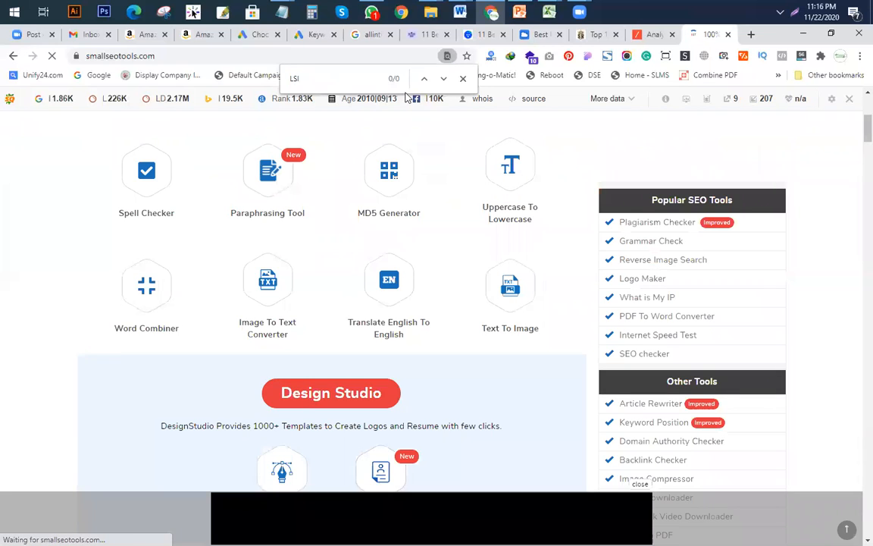
scroll(402, 257, "down", 1)
scroll(402, 258, "down", 5)
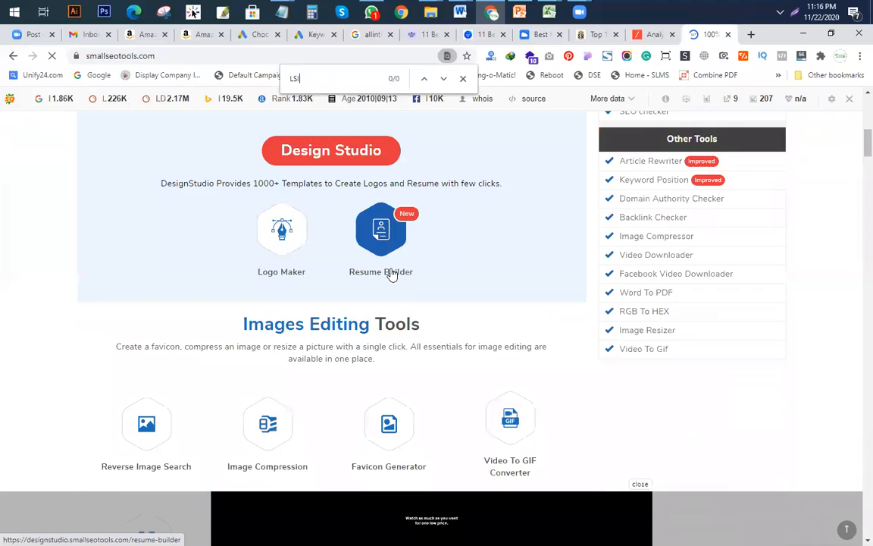
scroll(439, 268, "up", 6)
scroll(438, 268, "up", 3)
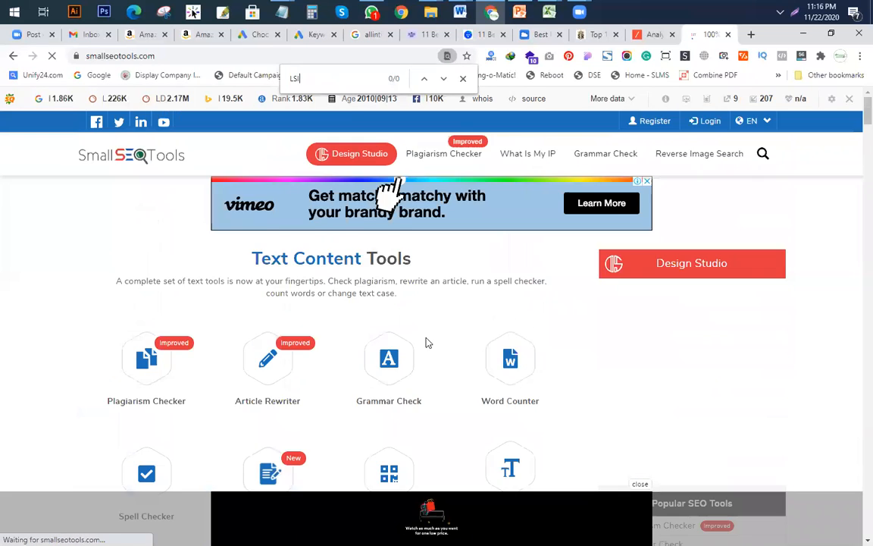
scroll(384, 331, "down", 3)
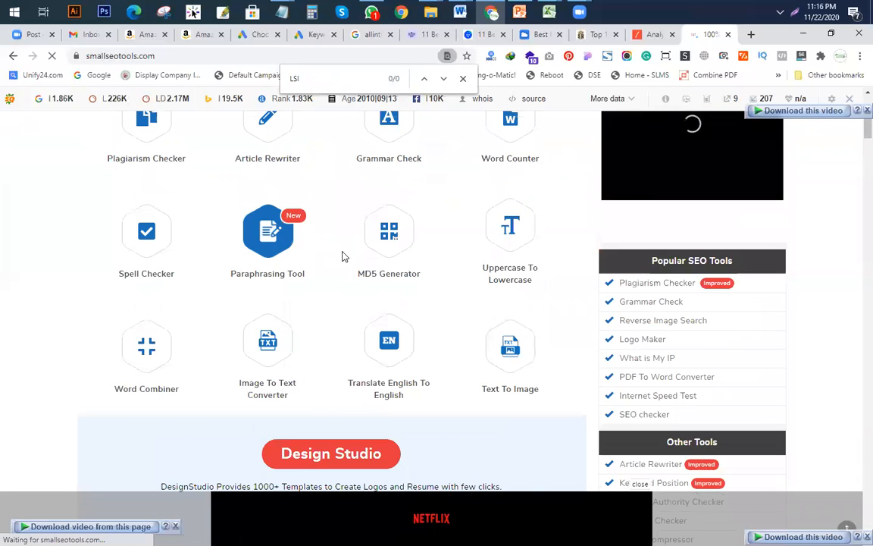
scroll(334, 265, "down", 5)
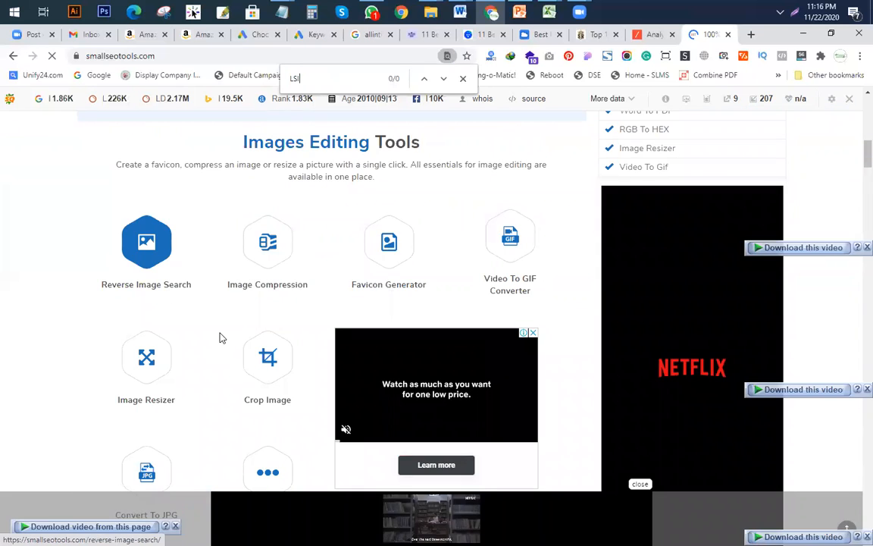
scroll(227, 334, "down", 3)
scroll(302, 253, "down", 4)
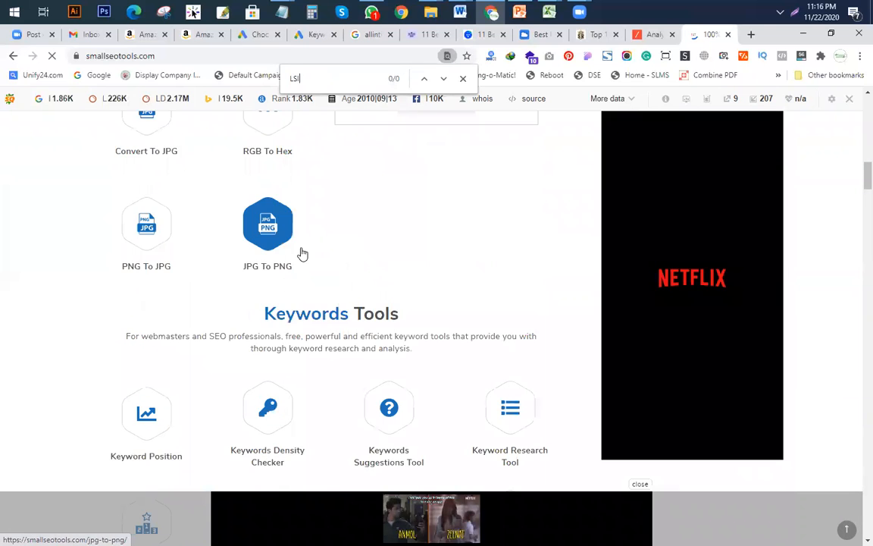
scroll(385, 302, "down", 3)
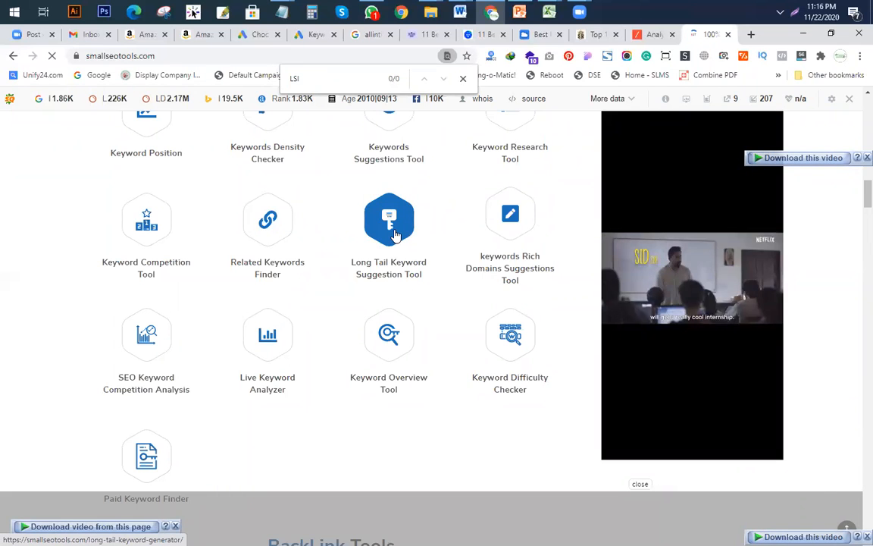
left_click(394, 235)
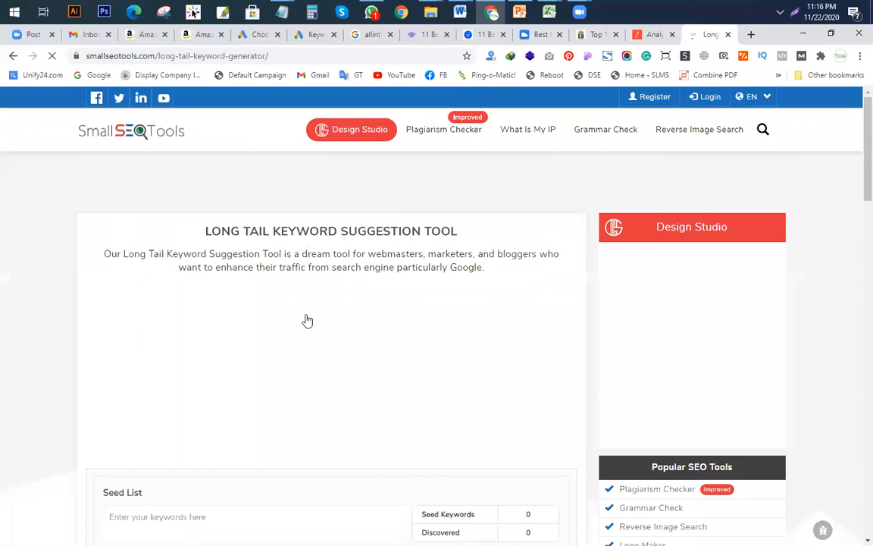
Step: Close the Google Ads tab and paste the hip-pain topper keyword into the seed box
scroll(305, 321, "down", 4)
scroll(263, 255, "up", 5)
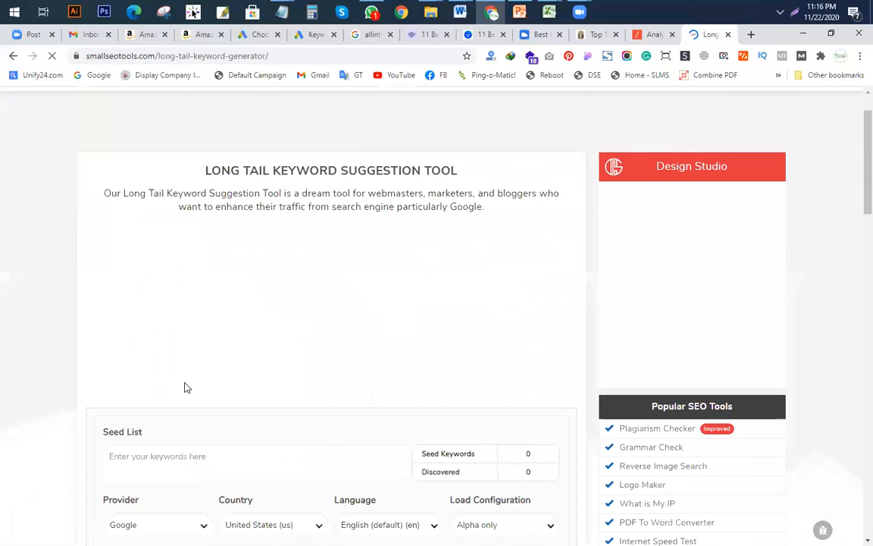
scroll(218, 419, "down", 4)
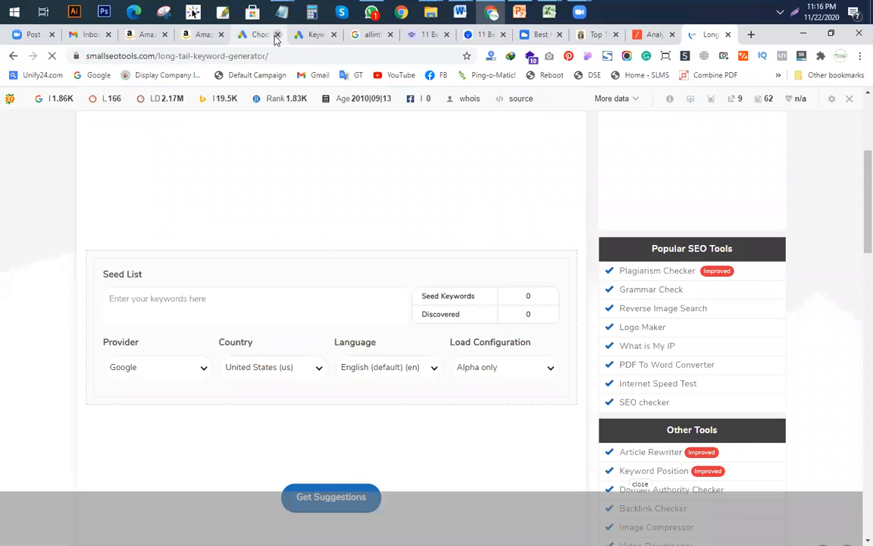
left_click(277, 35)
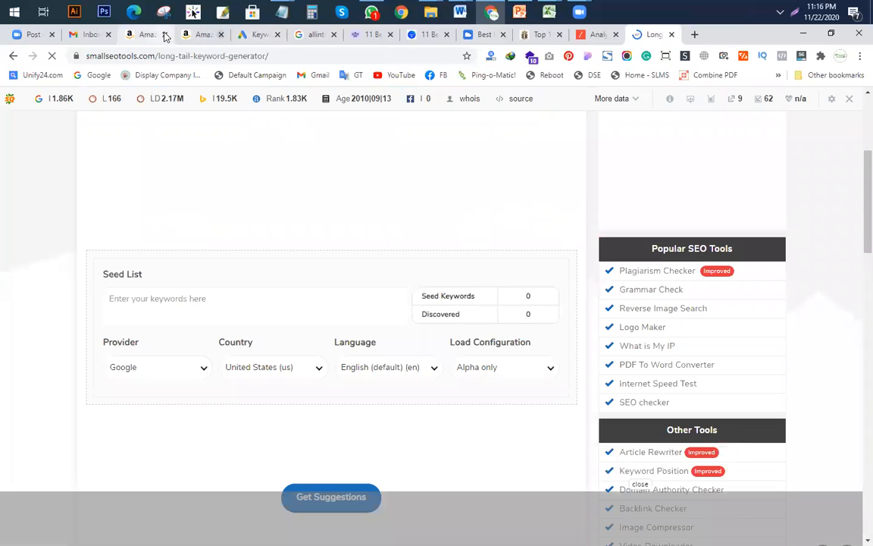
left_click(159, 300)
type("best mattress topper for side sleepers with hip pain")
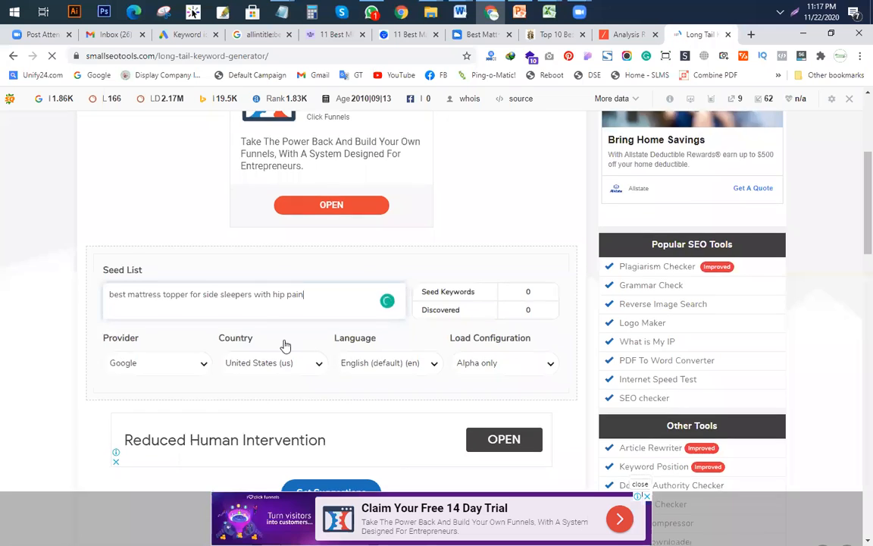
Step: Generate long-tail suggestions for 'best mattress topper for side sleepers with hip pain', re-pasting the seed after an error
scroll(285, 346, "down", 3)
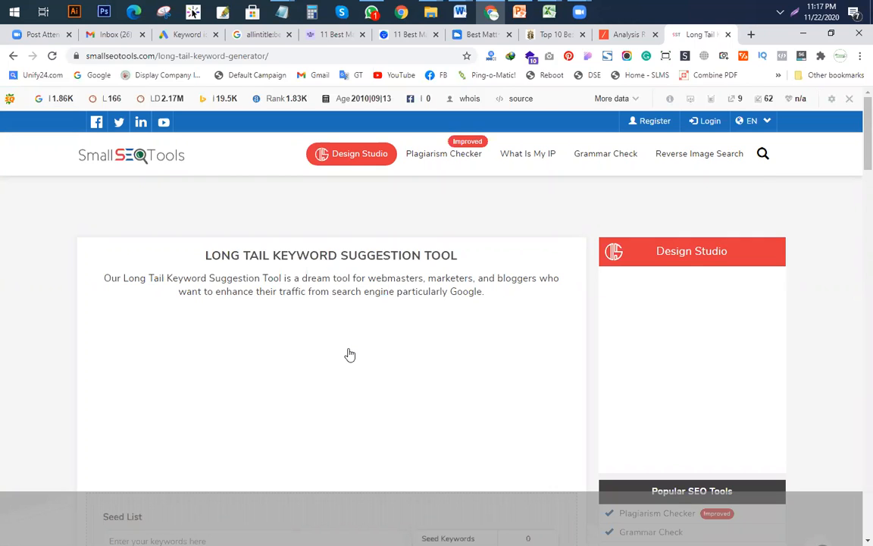
scroll(857, 145, "down", 5)
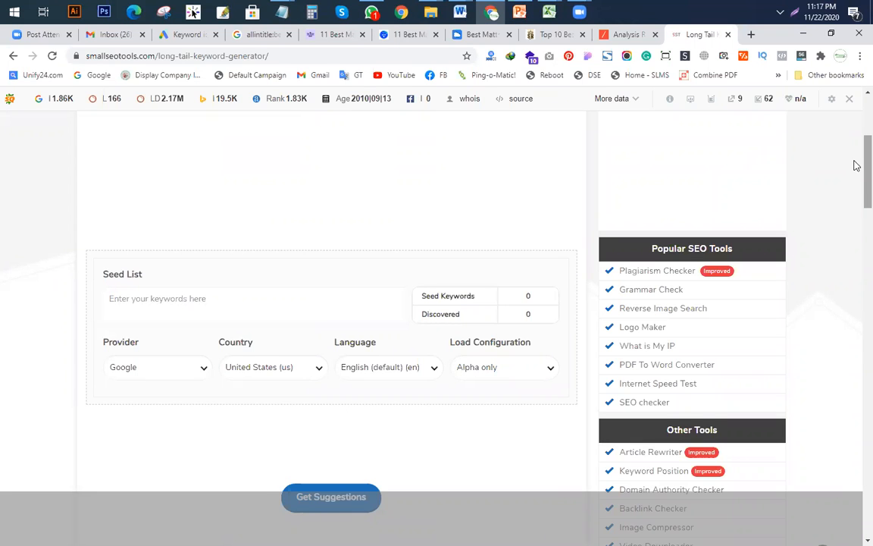
scroll(860, 201, "down", 1)
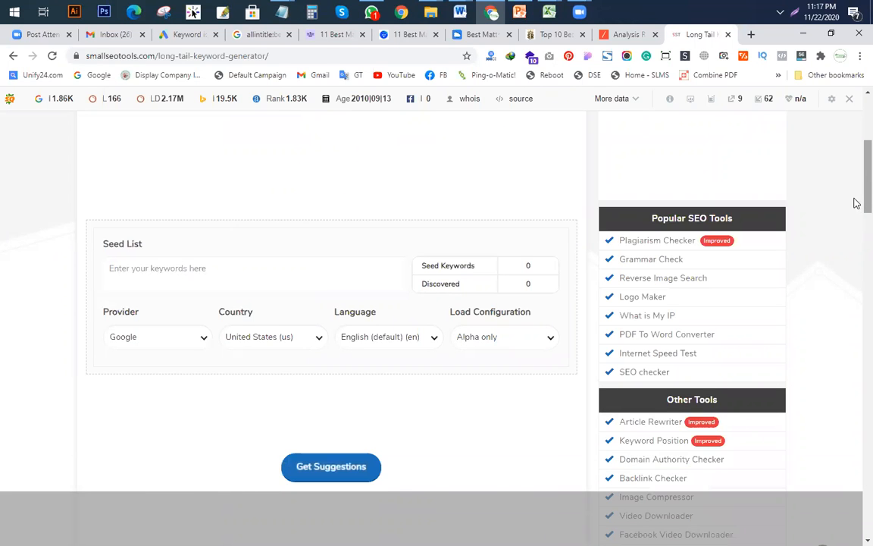
scroll(859, 201, "down", 5)
scroll(334, 275, "up", 2)
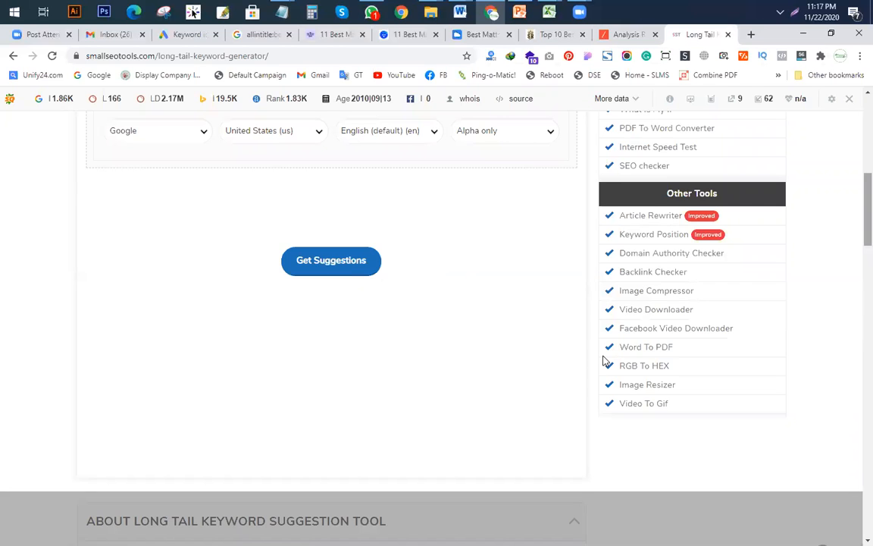
scroll(576, 366, "down", 3)
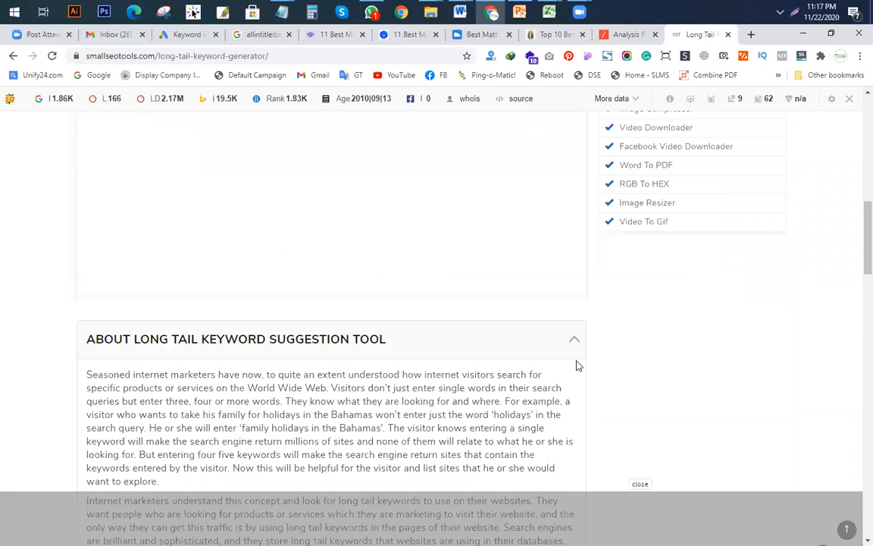
scroll(422, 345, "up", 4)
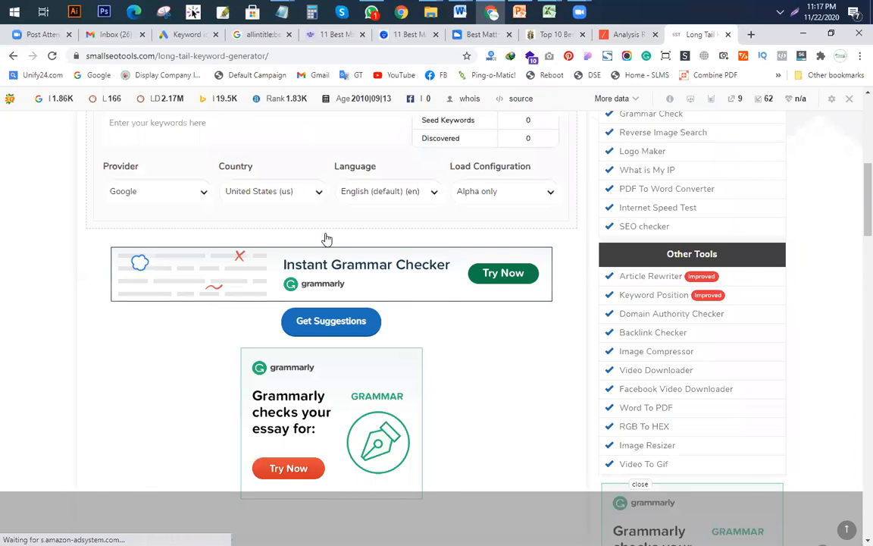
scroll(444, 311, "down", 5)
scroll(446, 317, "down", 13)
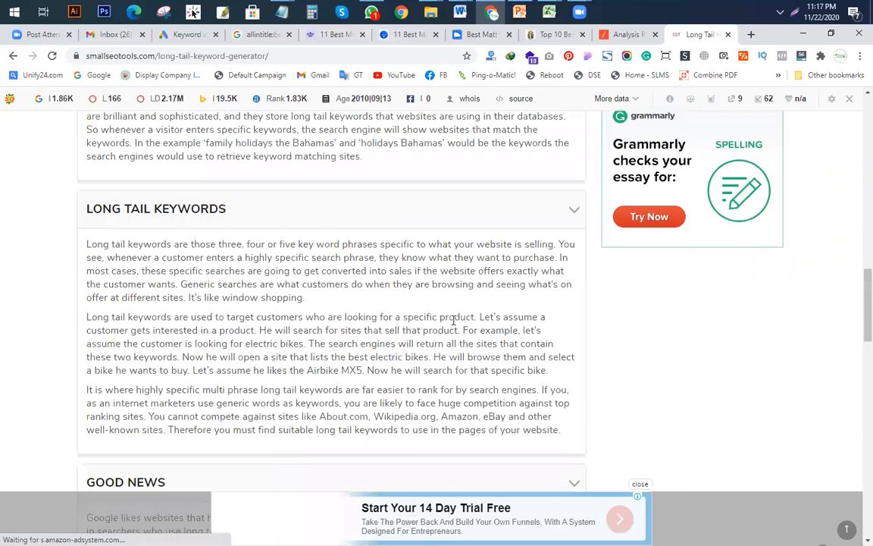
scroll(465, 339, "down", 6)
scroll(465, 333, "up", 20)
left_click(331, 382)
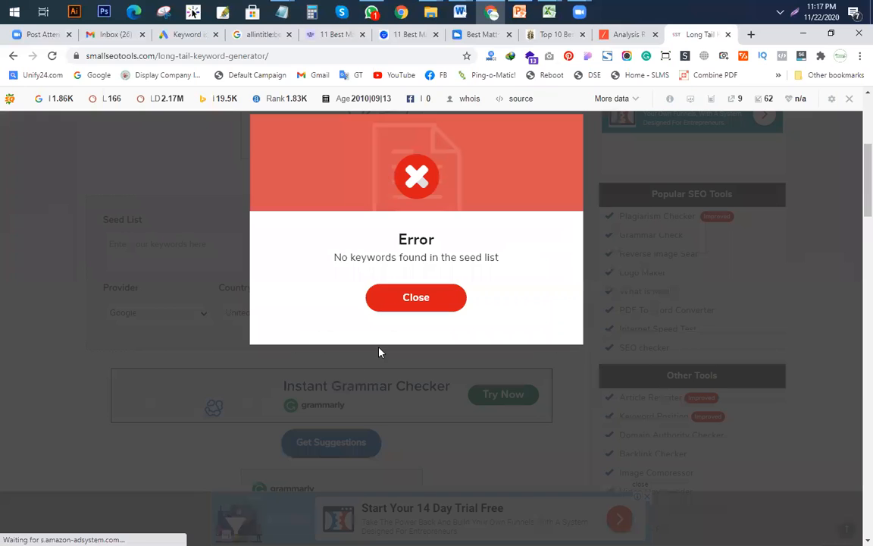
left_click(169, 250)
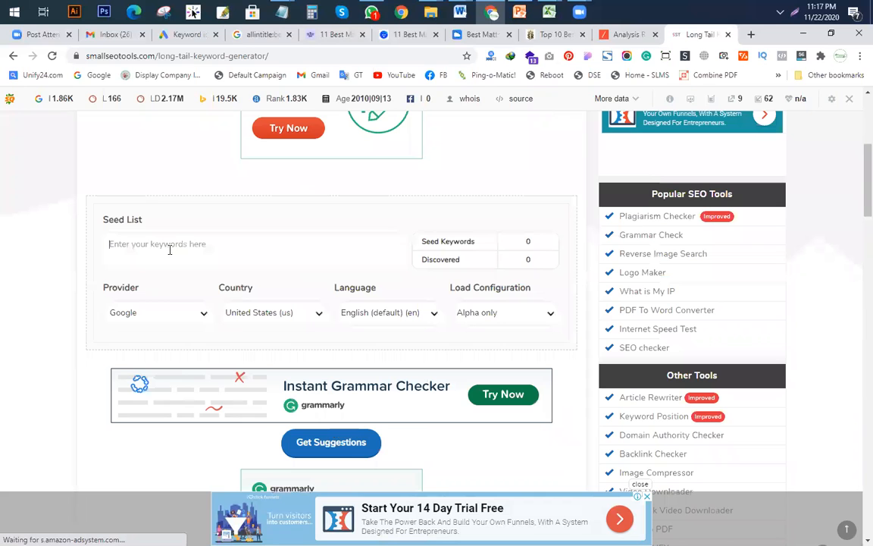
type("best mattress topper for side sleepers with hip pain")
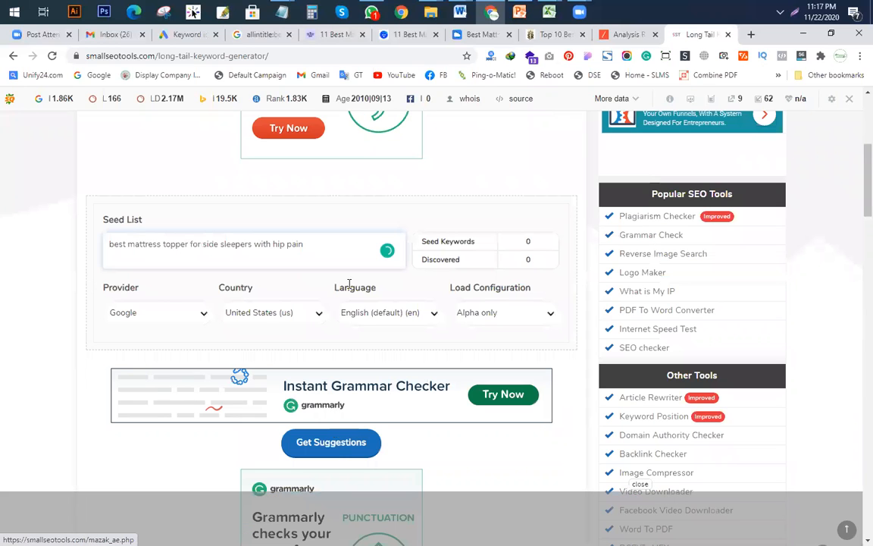
left_click(320, 444)
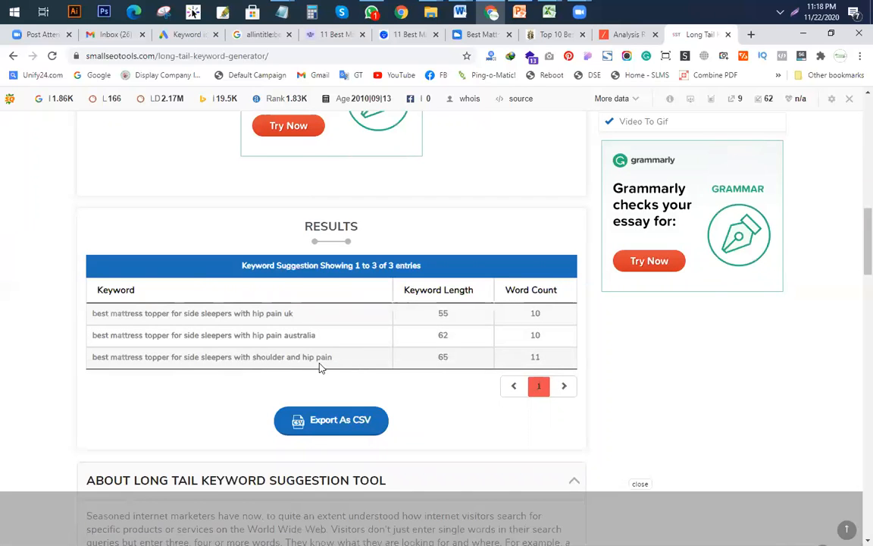
Step: Copy the shoulder and hip pain suggestion and open Google in a new tab
left_click_drag(333, 358, 92, 362)
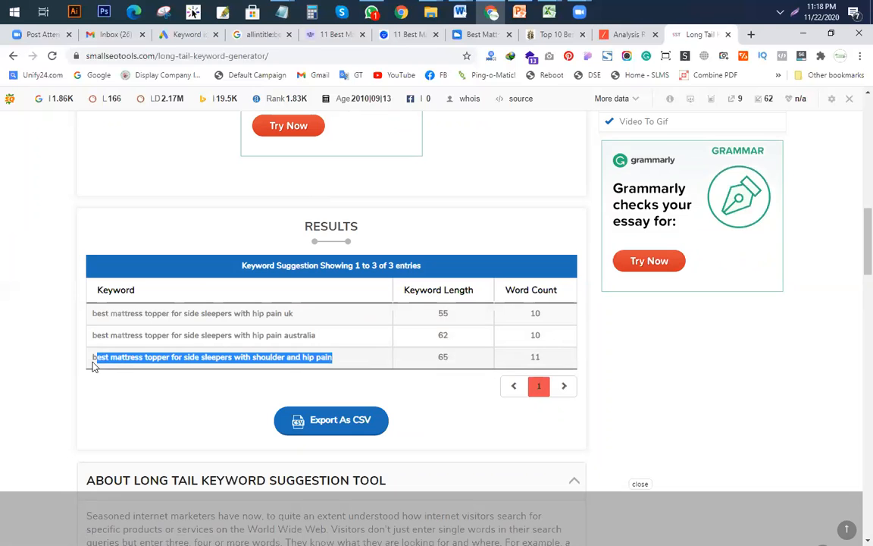
right_click(163, 360)
left_click(192, 366)
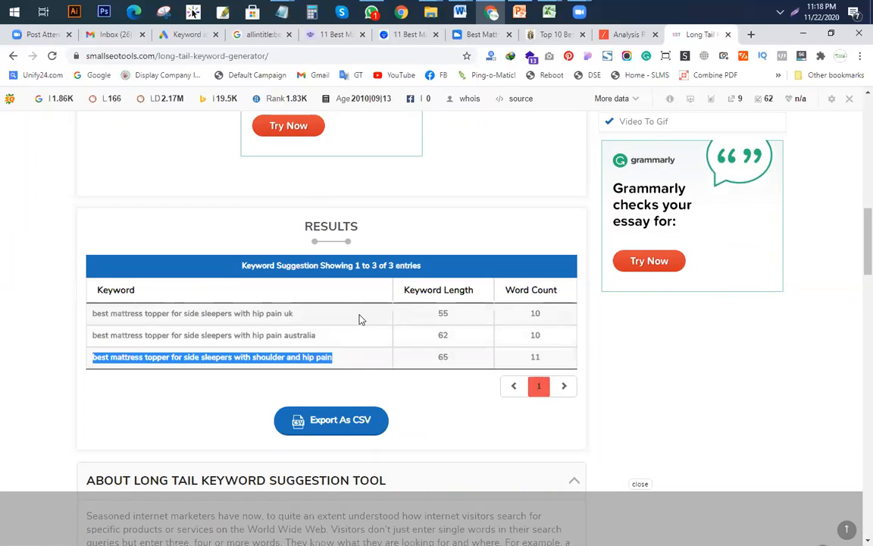
right_click(292, 358)
left_click(322, 365)
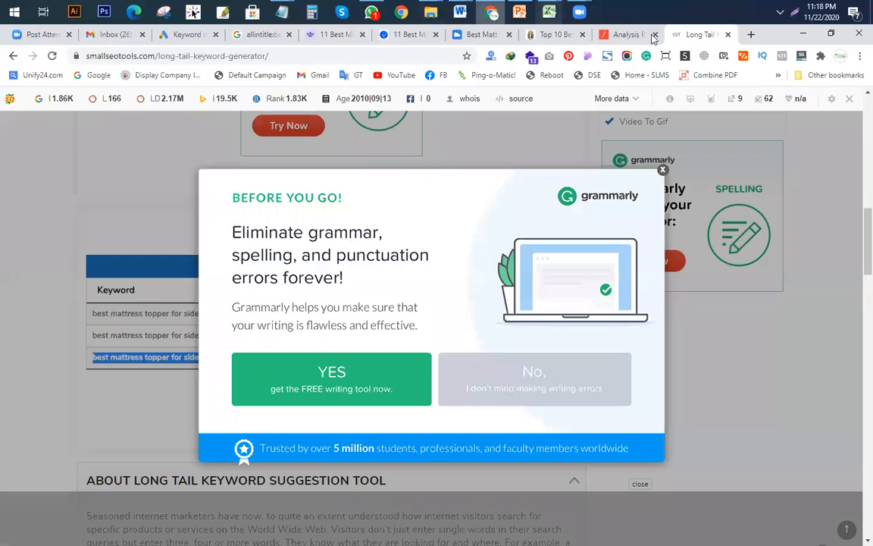
left_click(750, 34)
left_click(98, 76)
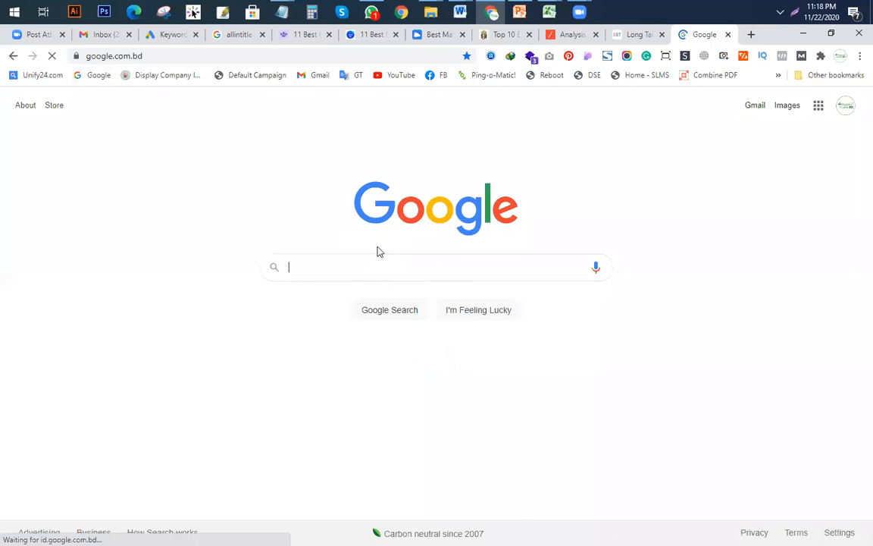
Step: Search Google for 'best mattress topper for side sleepers with shoulder and hip pain', scan related searches, then return to Excel
key("ctrl+v")
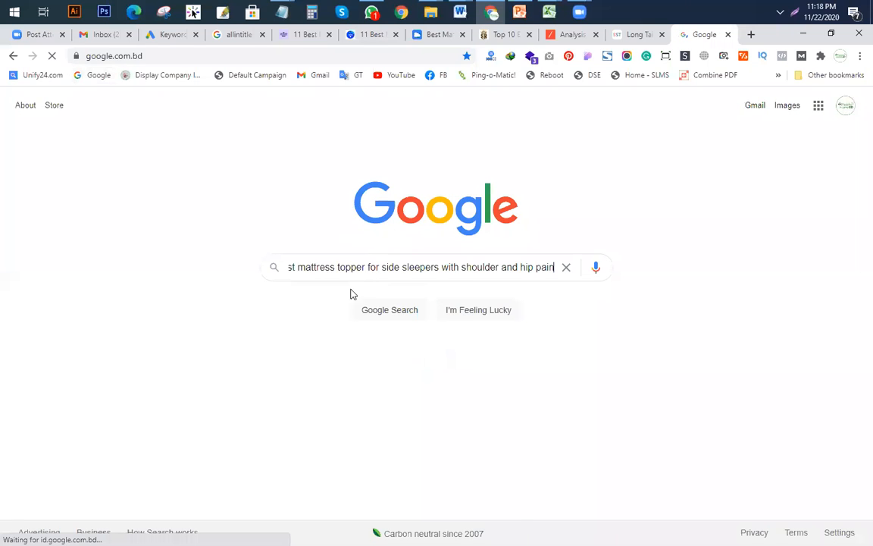
left_click(371, 305)
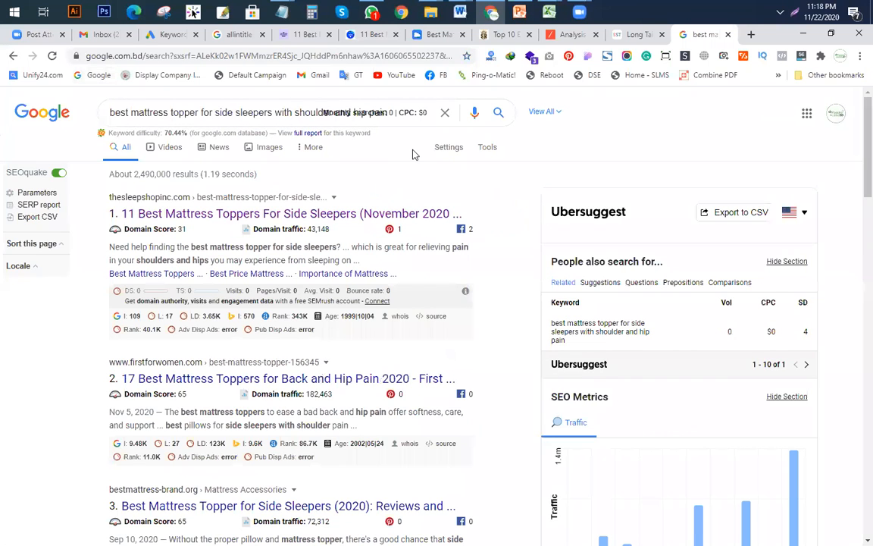
scroll(293, 303, "down", 20)
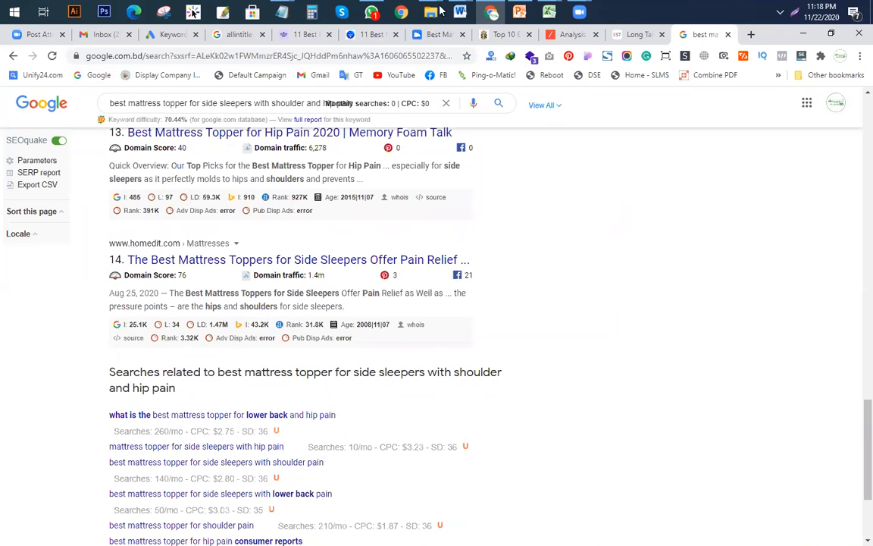
left_click(516, 16)
left_click(390, 93)
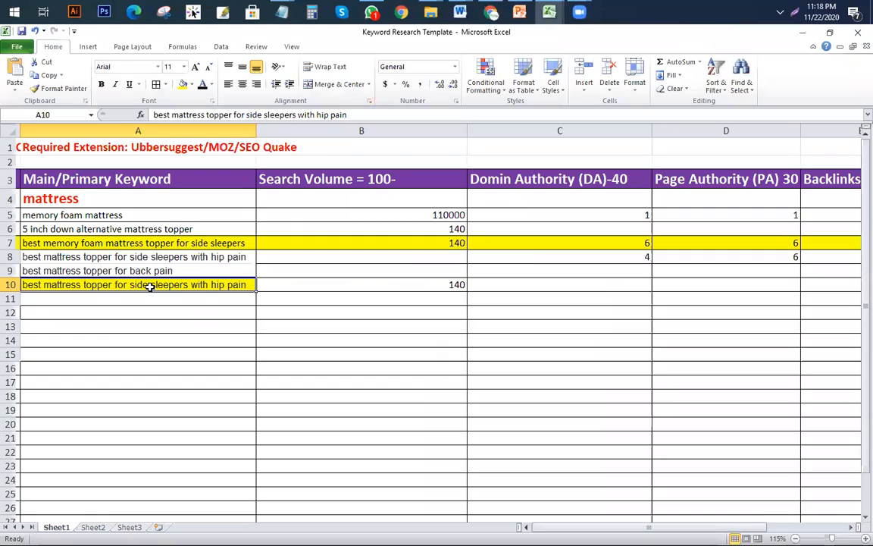
Step: Bring the Keyword Research Template forward and highlight the lower keyword cells in column A
left_click(103, 337)
left_click_drag(97, 255, 97, 390)
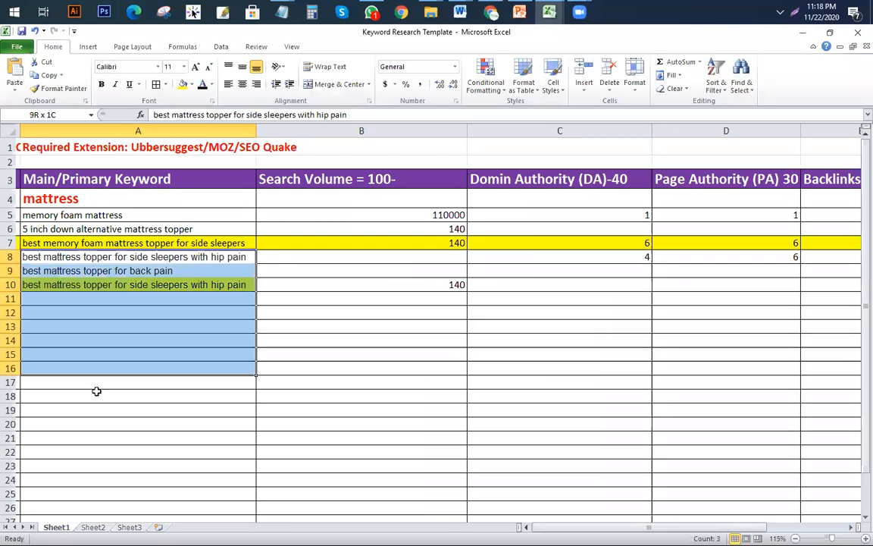
left_click_drag(88, 438, 88, 423)
left_click(92, 351)
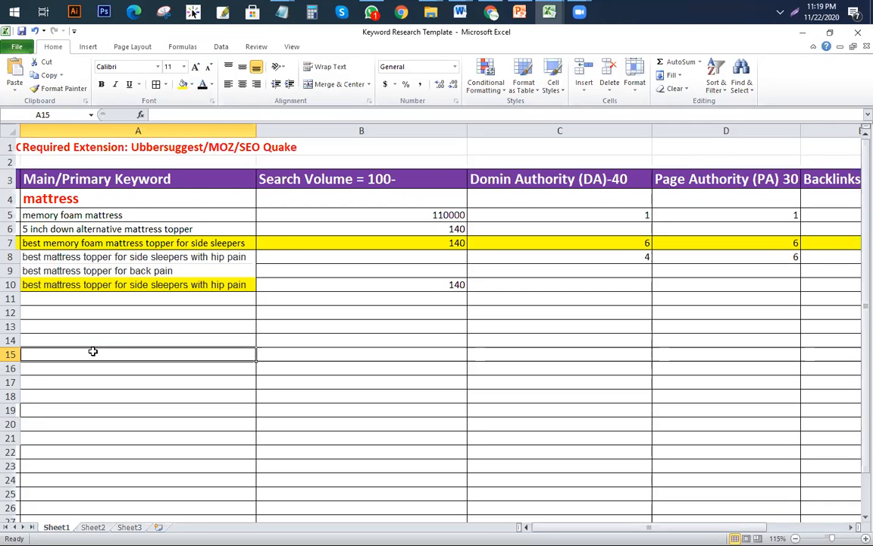
Step: Point out the Domain Authority (DA)-40 column and the empty cell below its values
scroll(227, 333, "down", 1)
scroll(477, 269, "down", 3)
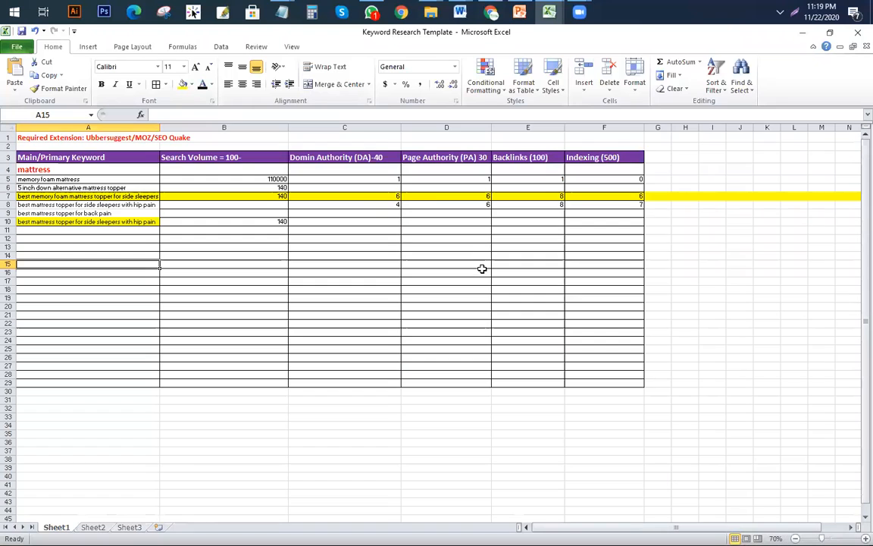
left_click(342, 157)
left_click(370, 230)
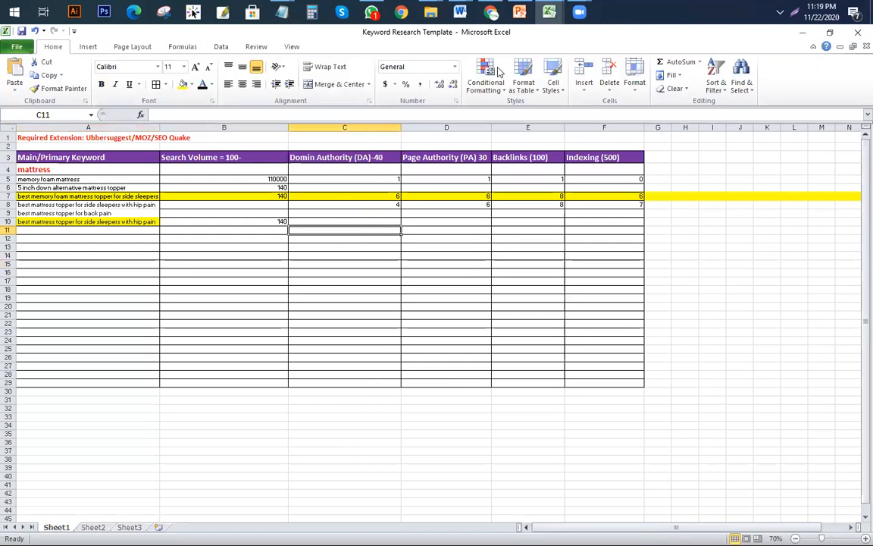
left_click(356, 157)
scroll(372, 159, "up", 2)
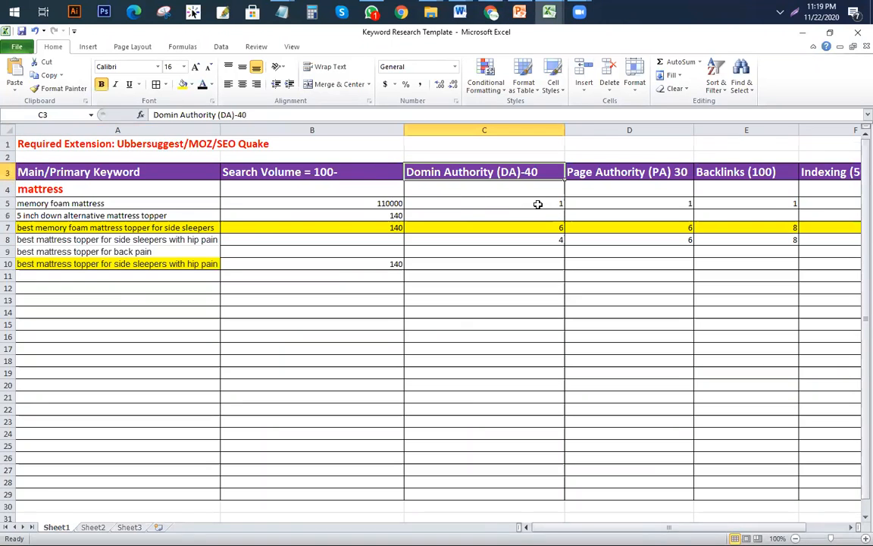
scroll(538, 203, "down", 1)
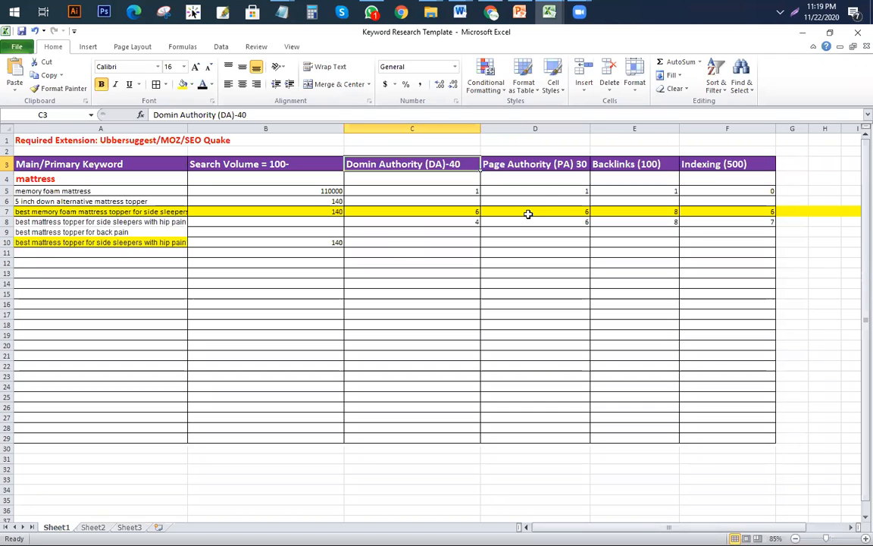
Step: Point out the Page Authority (PA) 30 and Backlinks (100) columns
left_click(523, 165)
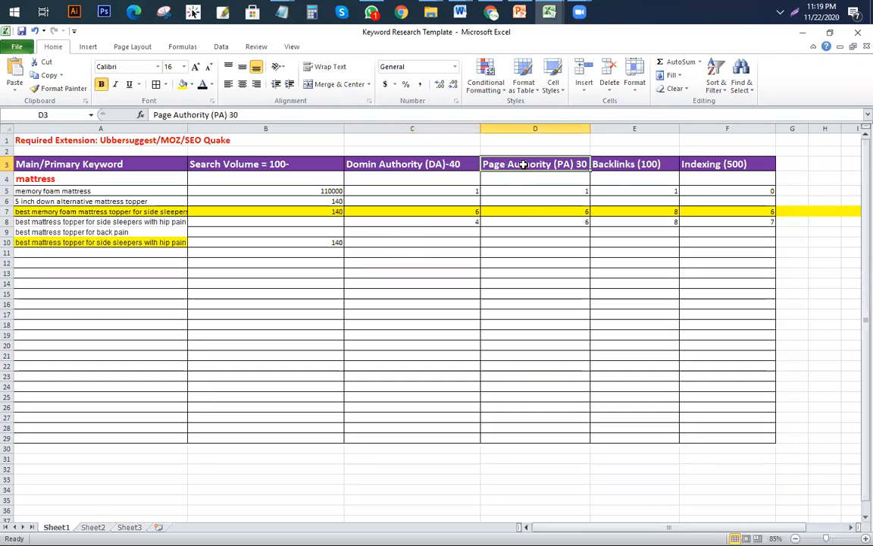
left_click(512, 253)
left_click(428, 165)
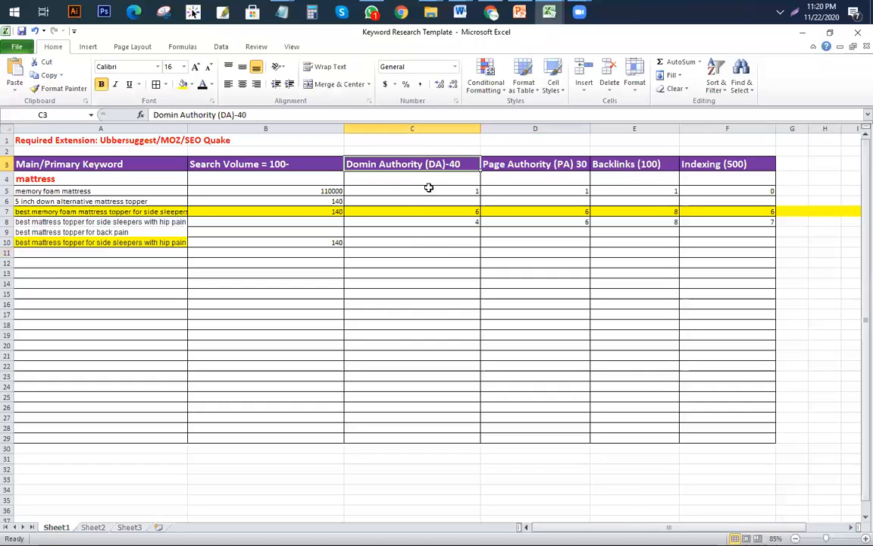
left_click(644, 165)
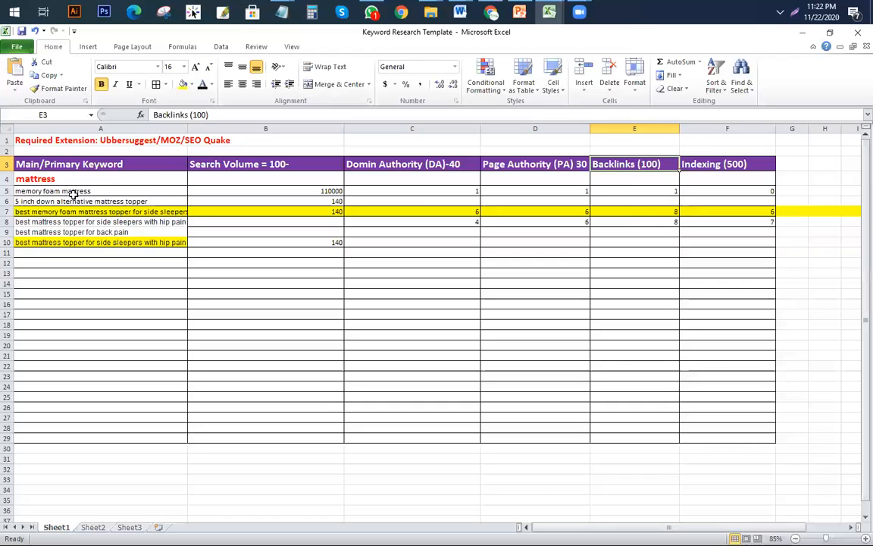
left_click_drag(94, 191, 111, 242)
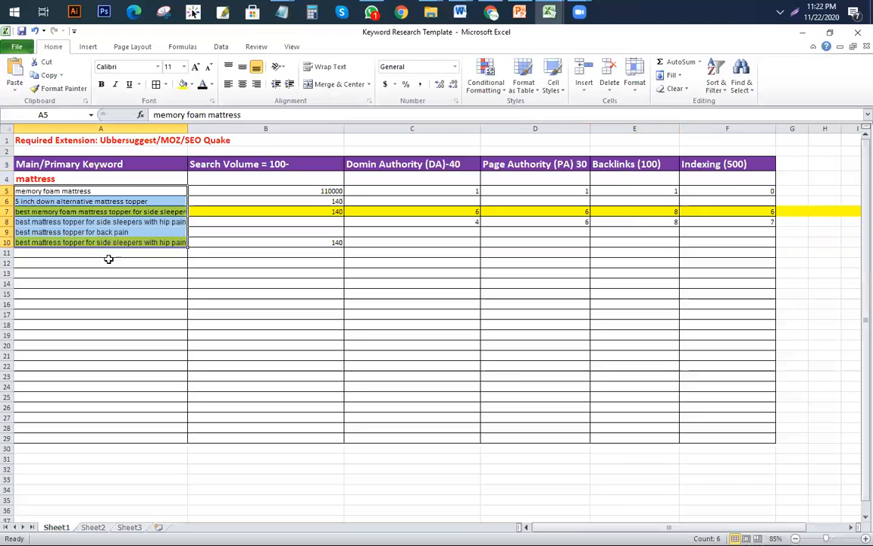
Step: Minimize Excel, the browser, PowerPoint, Notepad, Word and the folder window to reveal the desktop
left_click(142, 295)
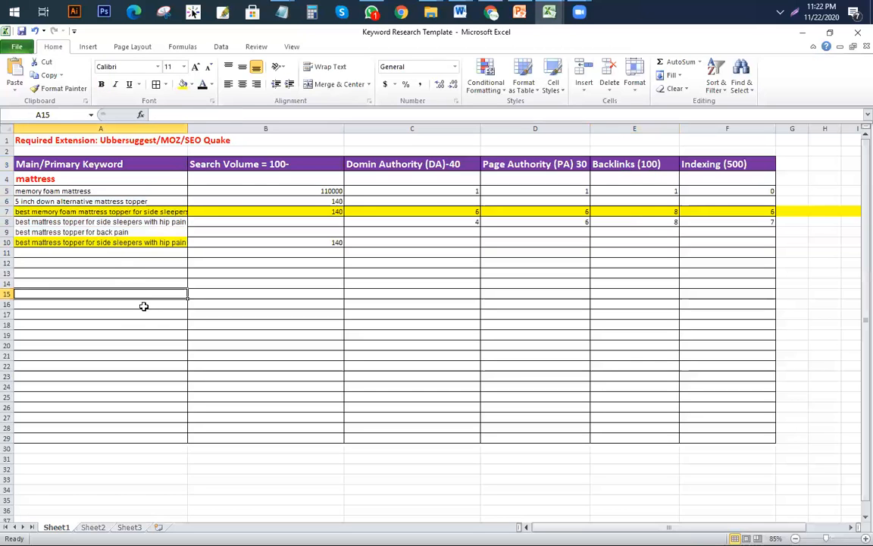
left_click(801, 40)
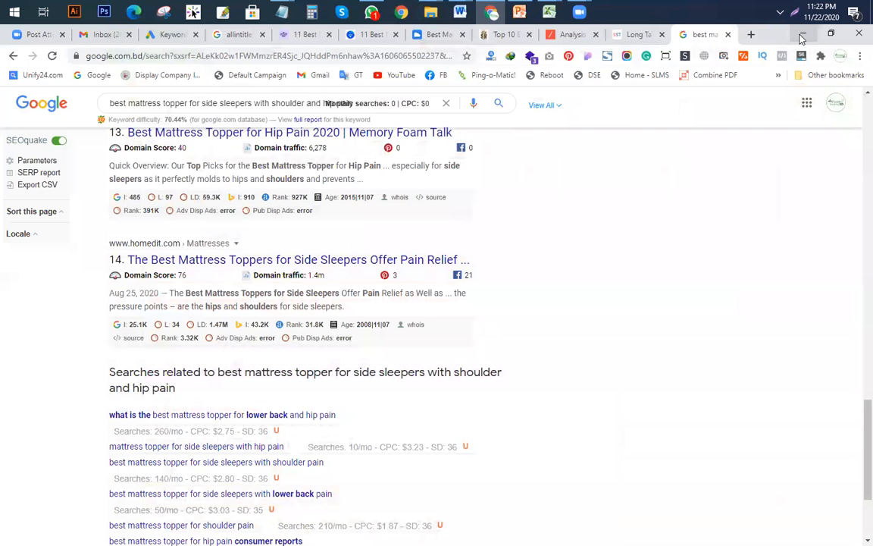
left_click(801, 36)
left_click(799, 35)
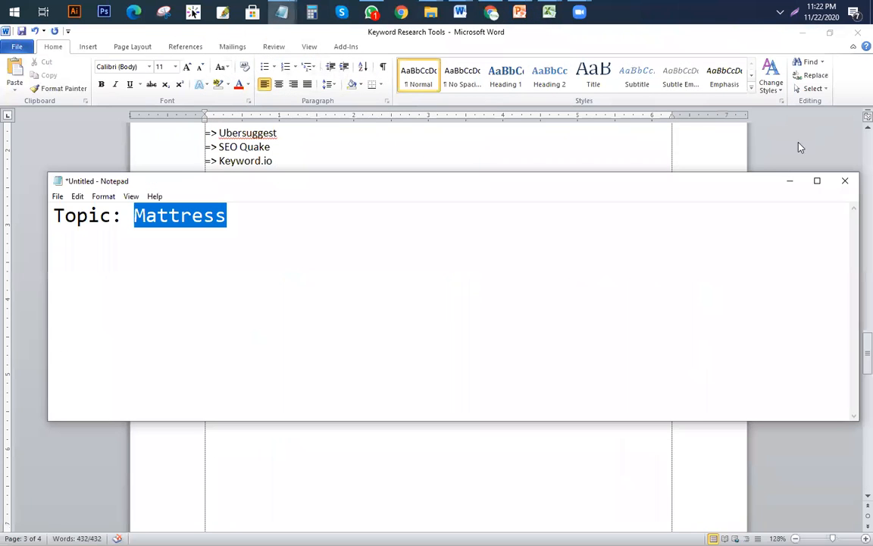
left_click(789, 180)
left_click(802, 33)
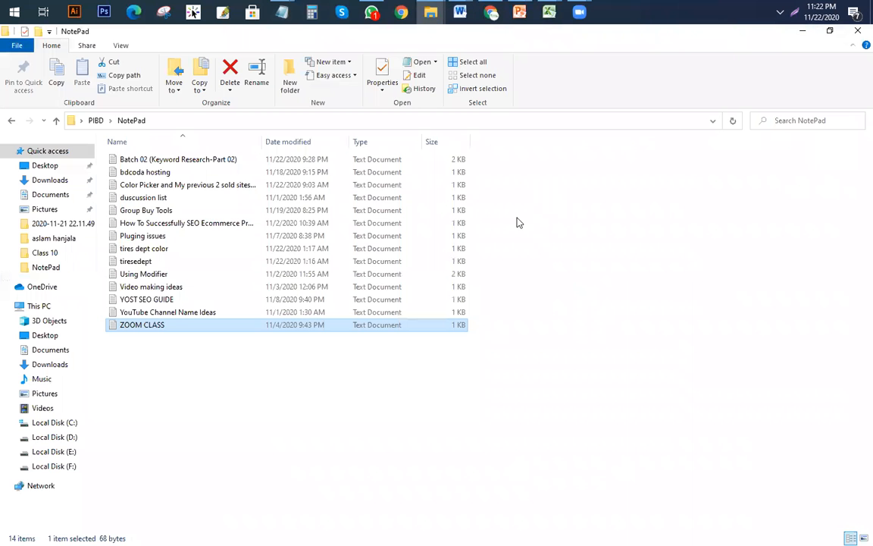
left_click(802, 32)
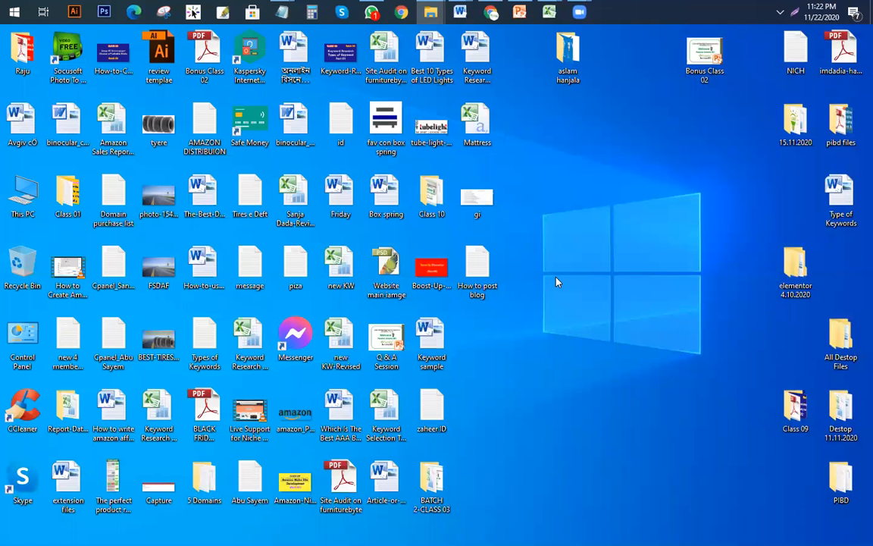
Step: Toggle the desktop icons off and refresh the desktop
right_click(591, 215)
mouse_move(606, 238)
left_click(620, 270)
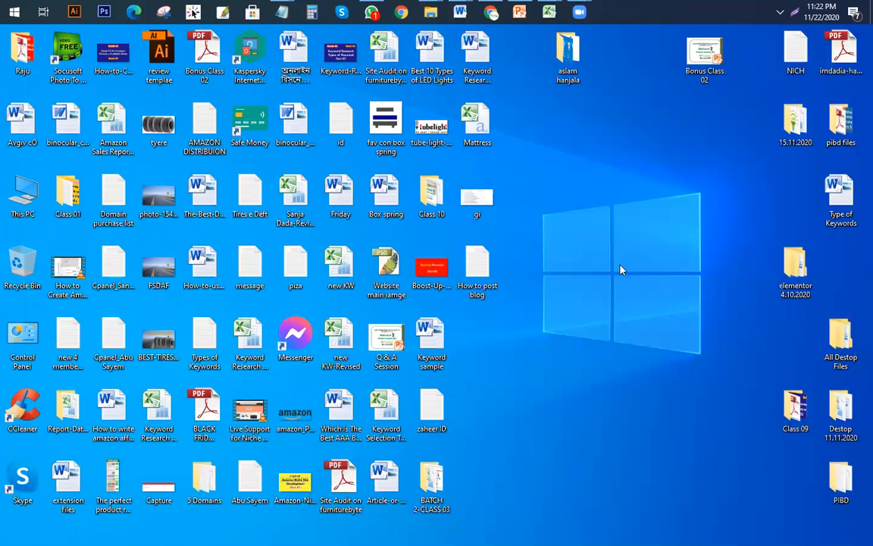
right_click(589, 193)
left_click(606, 248)
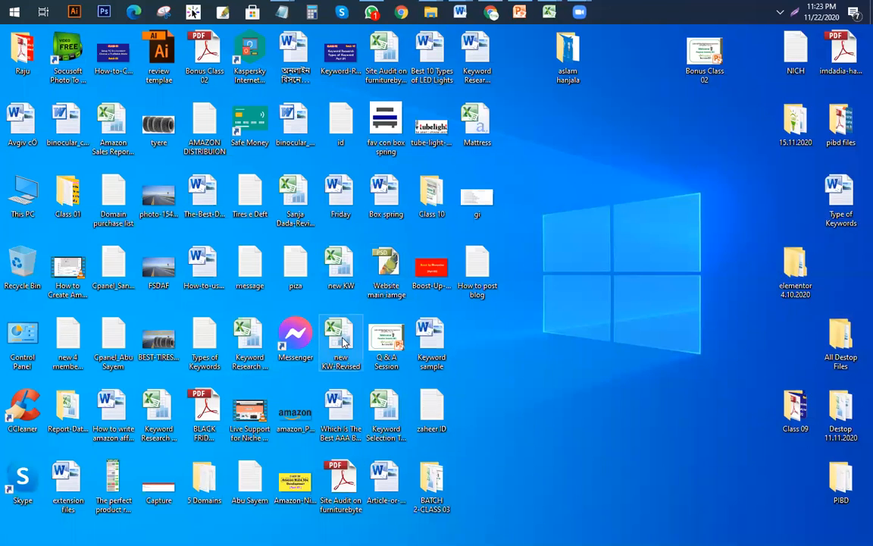
Step: Open the furniturebyte.com site audit workbook and switch to its Keyword Rank Analysis sheet
double_click(386, 70)
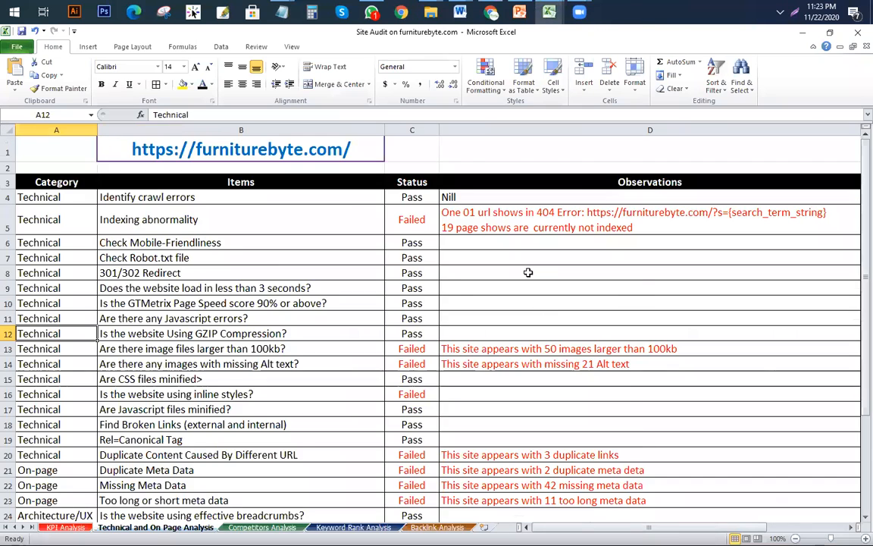
scroll(529, 272, "down", 6)
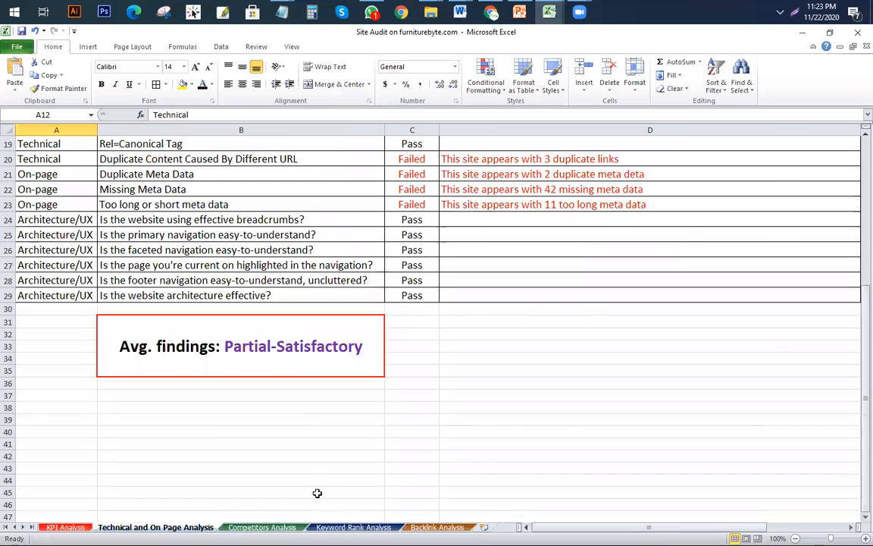
left_click(354, 527)
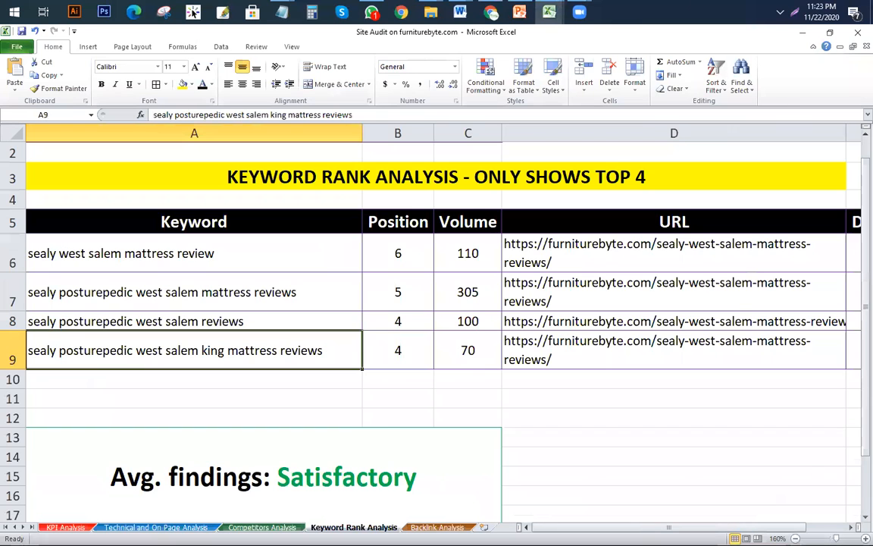
left_click(311, 395)
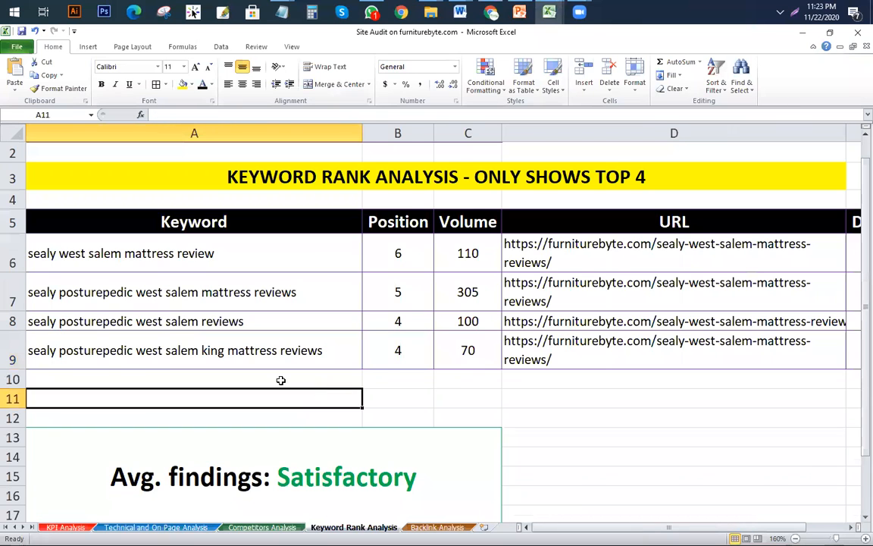
Step: Go through the ranked keywords A9 to A6 and the volume 70 in C9
left_click(189, 345)
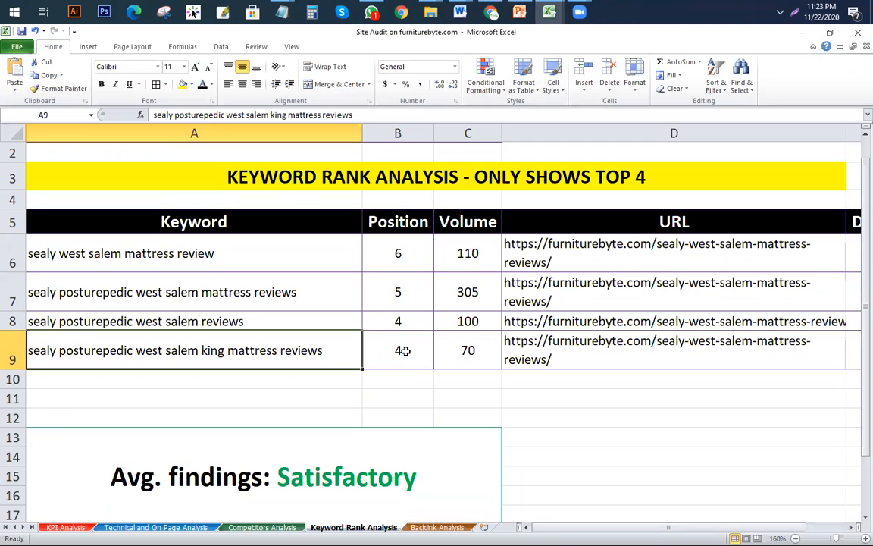
left_click(483, 352)
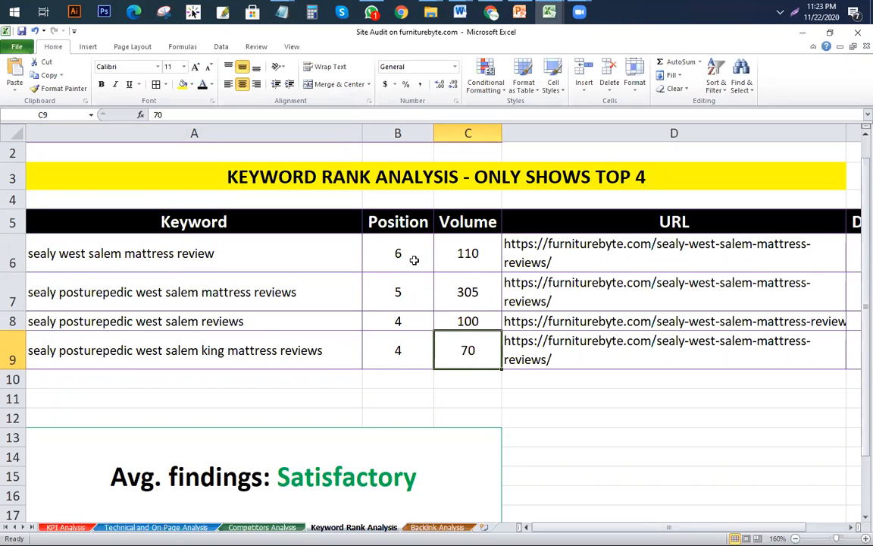
left_click(183, 347)
left_click(188, 318)
left_click(170, 276)
left_click(195, 253)
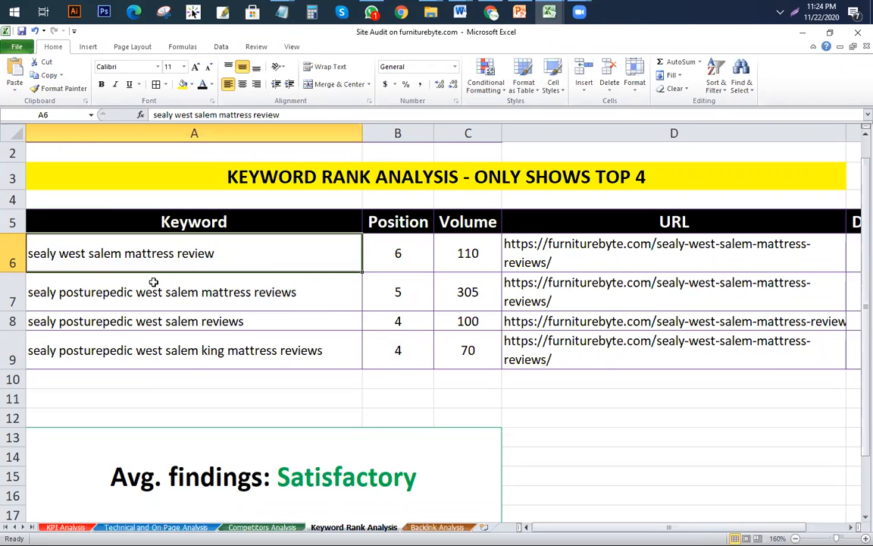
Step: Select keywords A6:A9 and volumes C6:C9 to read their 585 total
left_click_drag(152, 283, 137, 352)
left_click(184, 292)
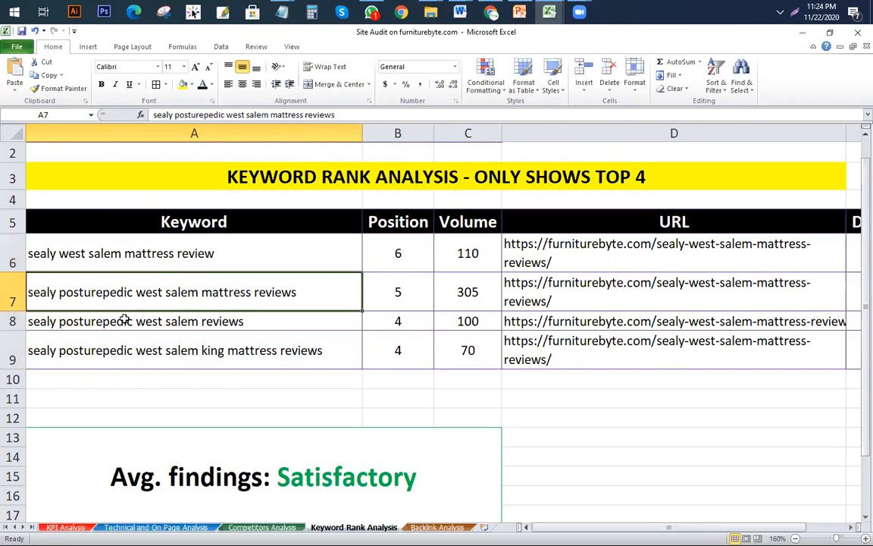
left_click(197, 344)
left_click(180, 318)
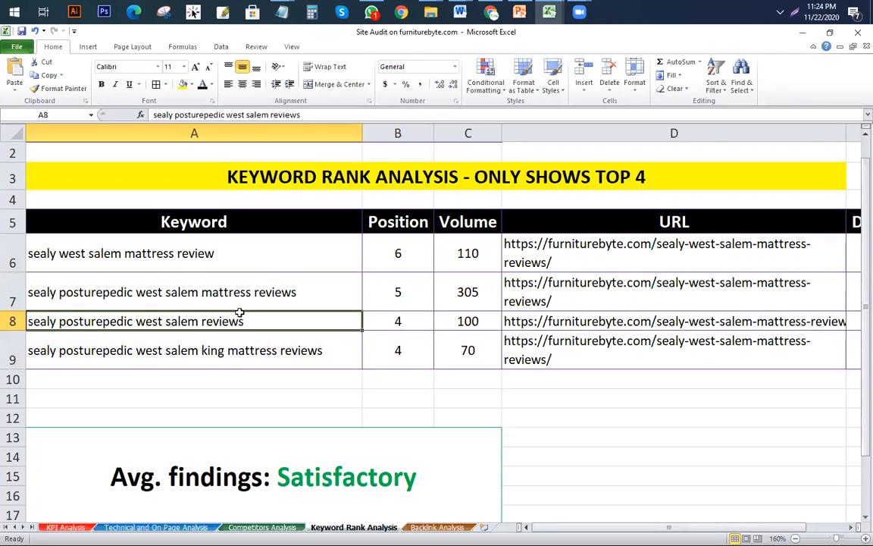
left_click_drag(225, 257, 277, 338)
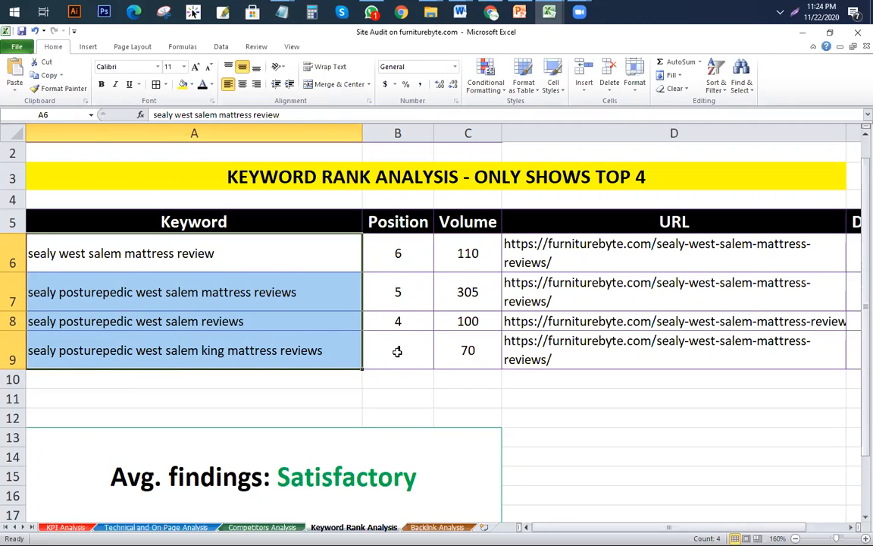
left_click_drag(451, 256, 468, 354)
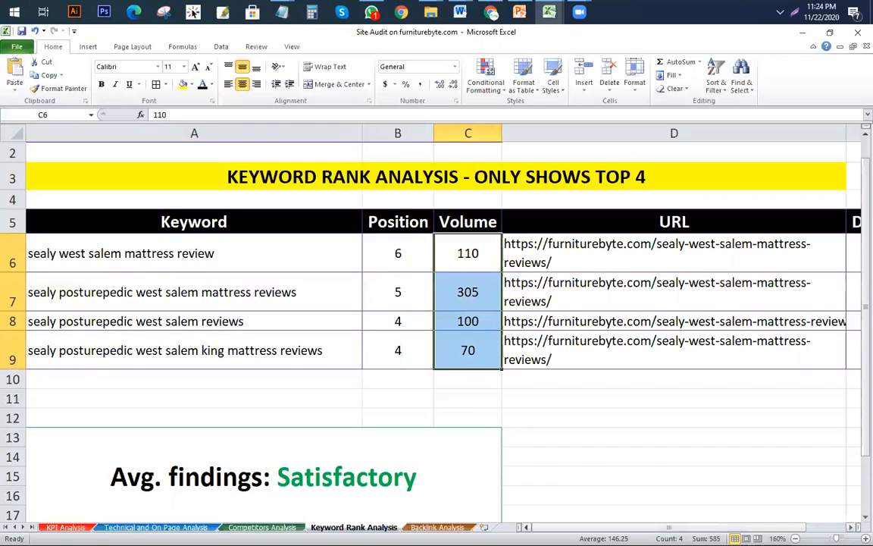
left_click_drag(236, 253, 235, 343)
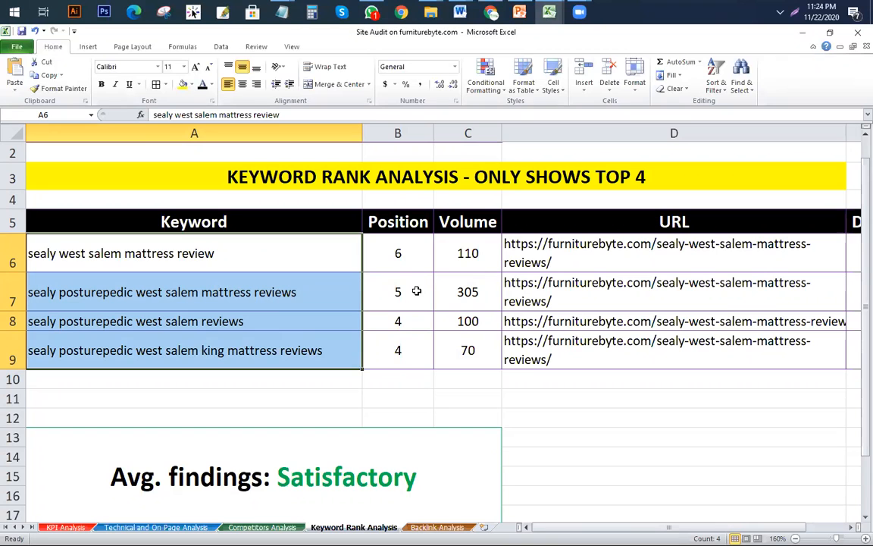
key("super+r")
Step: Launch Calculator with 'Calc' and move it left to uncover the Volume column
type("Calc")
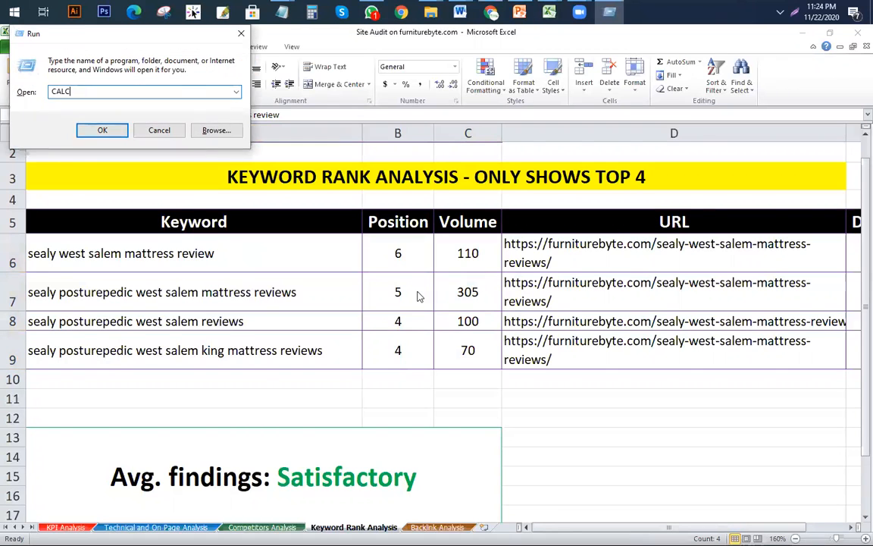
key("Return")
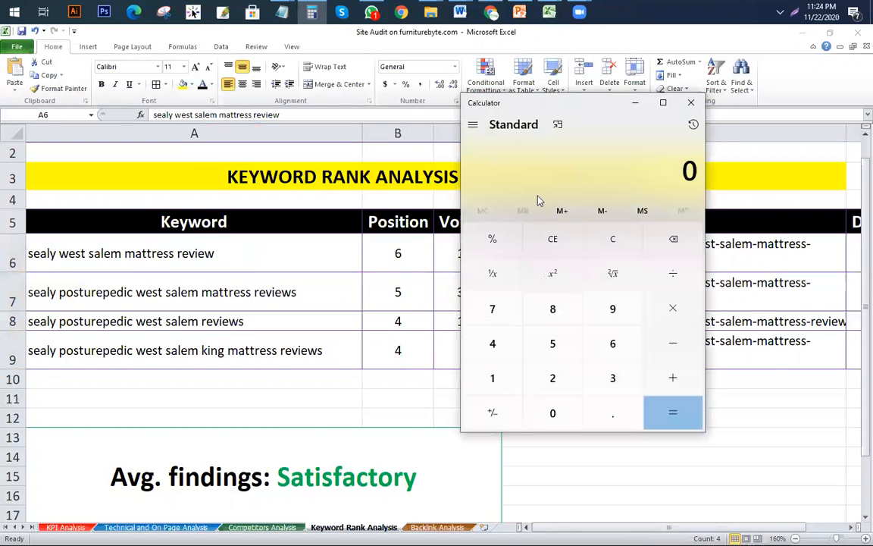
left_click_drag(602, 105, 433, 123)
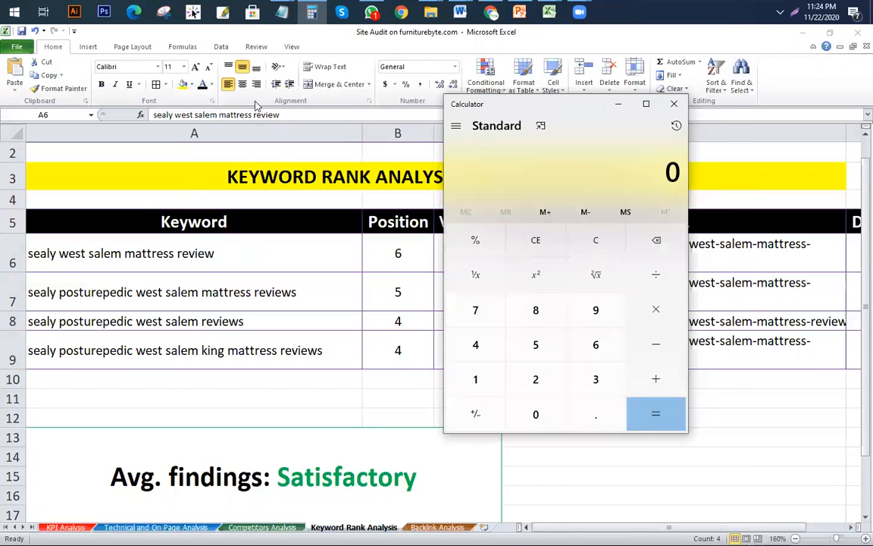
left_click_drag(546, 104, 220, 97)
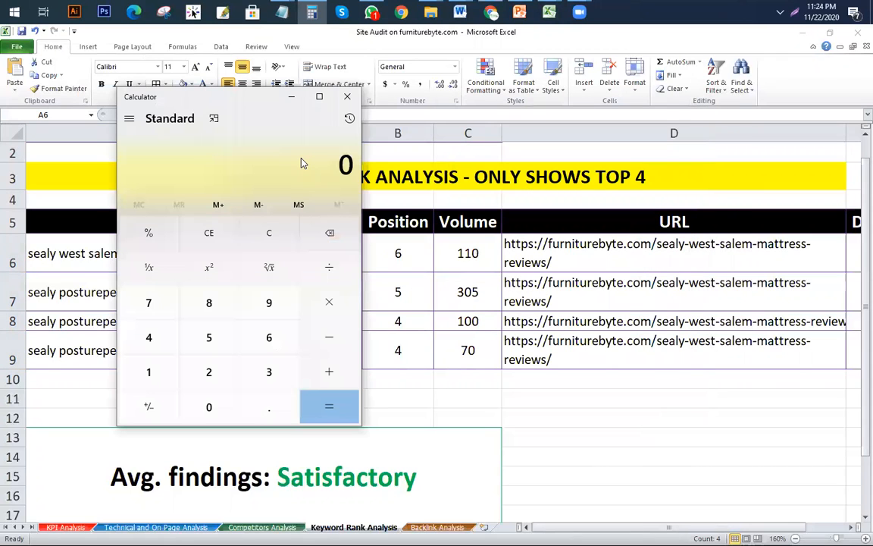
Step: Enter 585 × 10 in Calculator, then clear the current entry
type("585")
key("asterisk")
key("1")
key("0")
key("Delete")
Step: Launch a second Calculator window through Run with 'CALC'
key("super+r")
type("CAC")
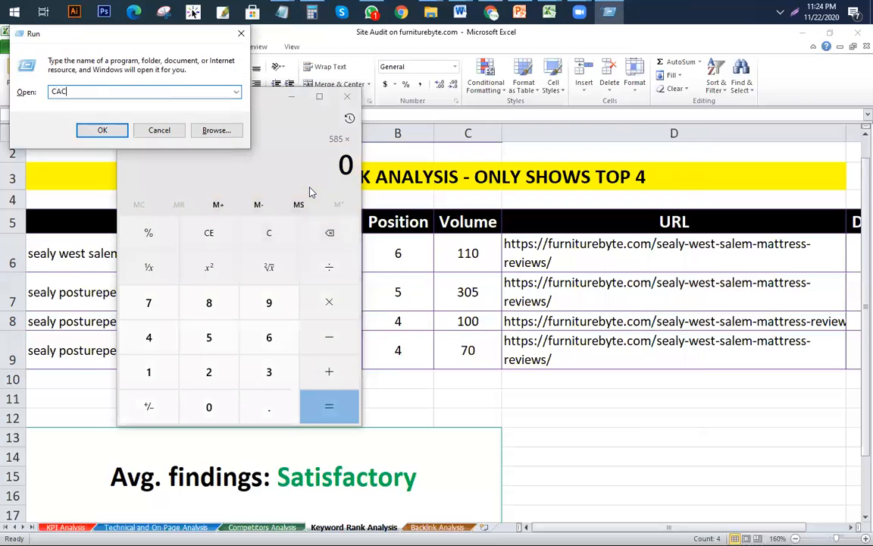
key("BackSpace")
type("LC")
key("Return")
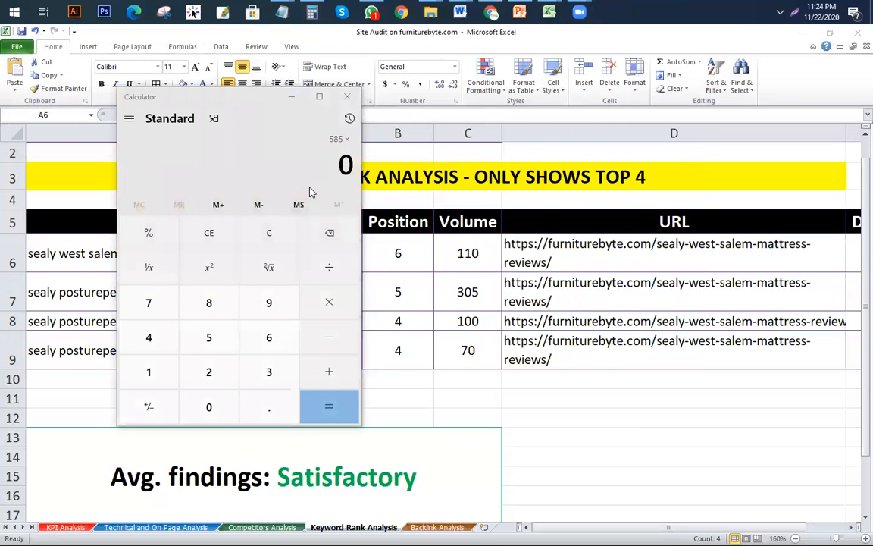
Step: Close the old calculator and compute 585 × 30% × 10% = 17.55
left_click(346, 96)
type("585")
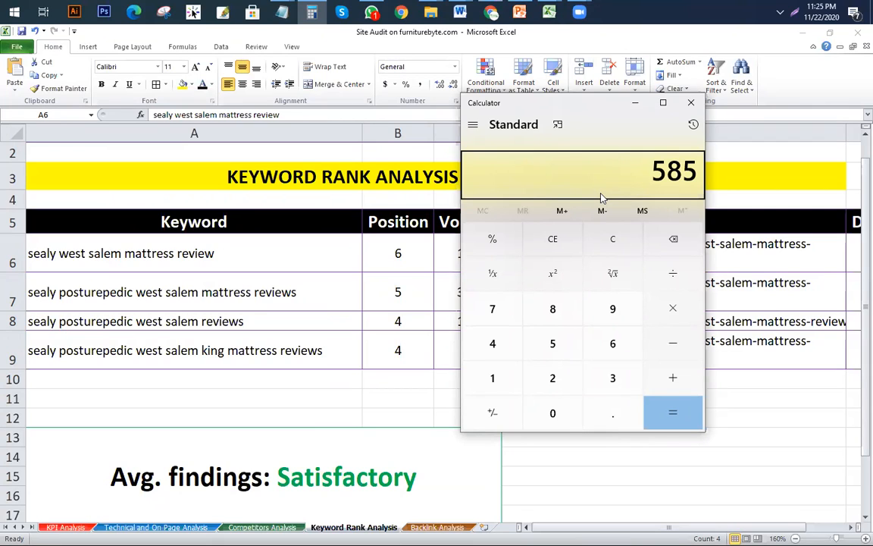
type("*30")
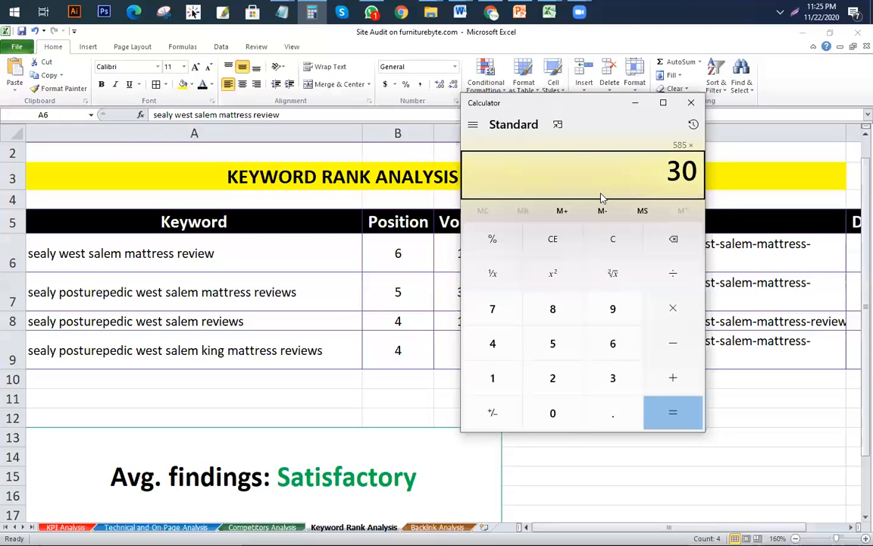
type("%")
key("Return")
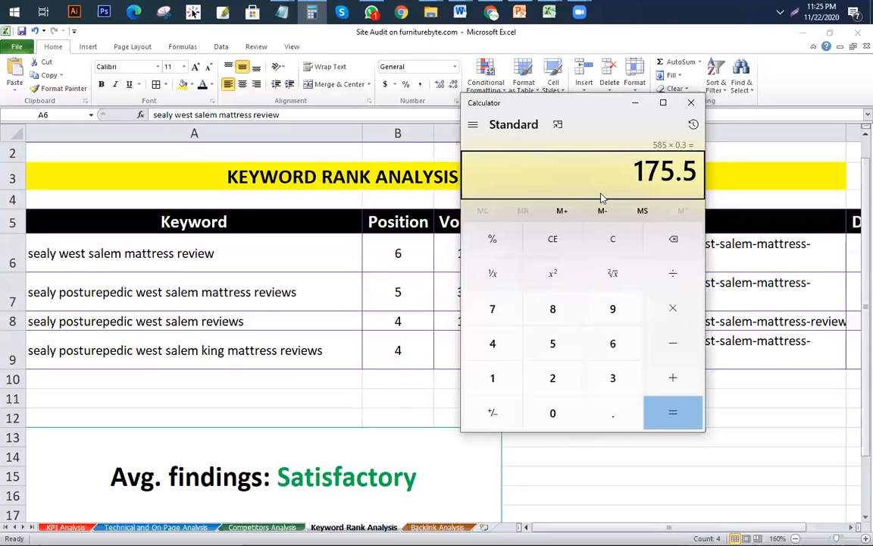
type("*10%")
key("Return")
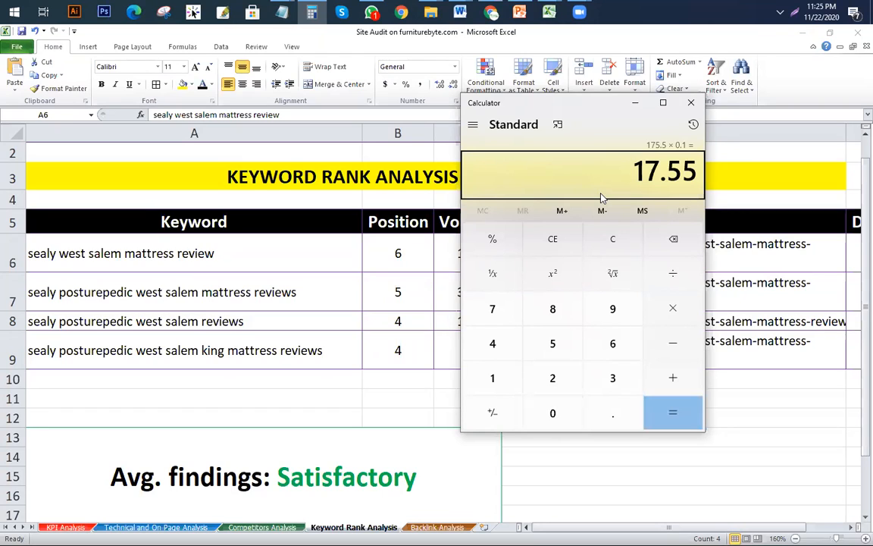
Step: Multiply by 200 for 3,510, take 4% to get 140.4, and return to Excel
type("*200")
key("Return")
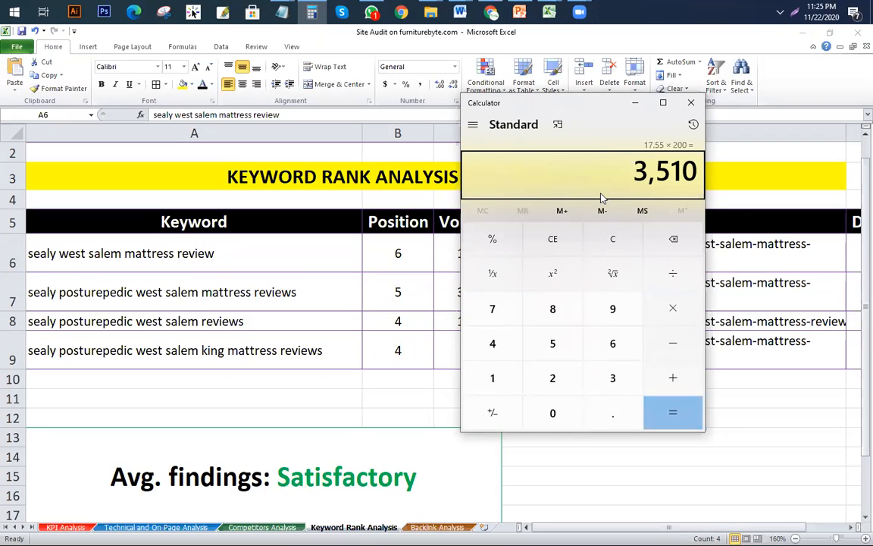
type("*")
type("4")
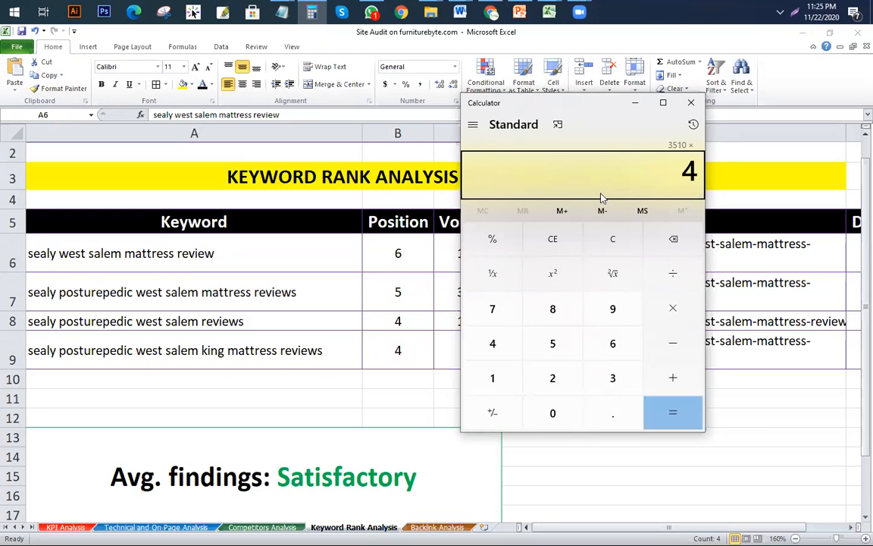
type("%")
key("Return")
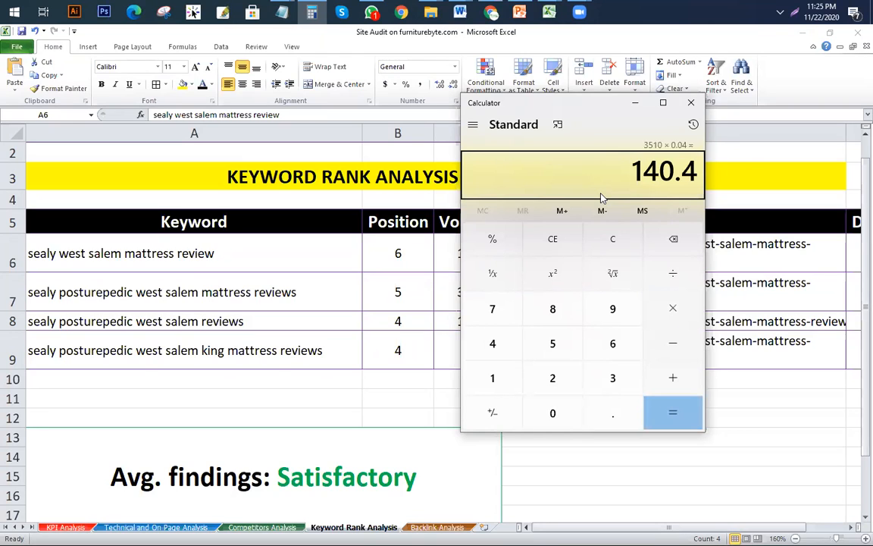
left_click(334, 271)
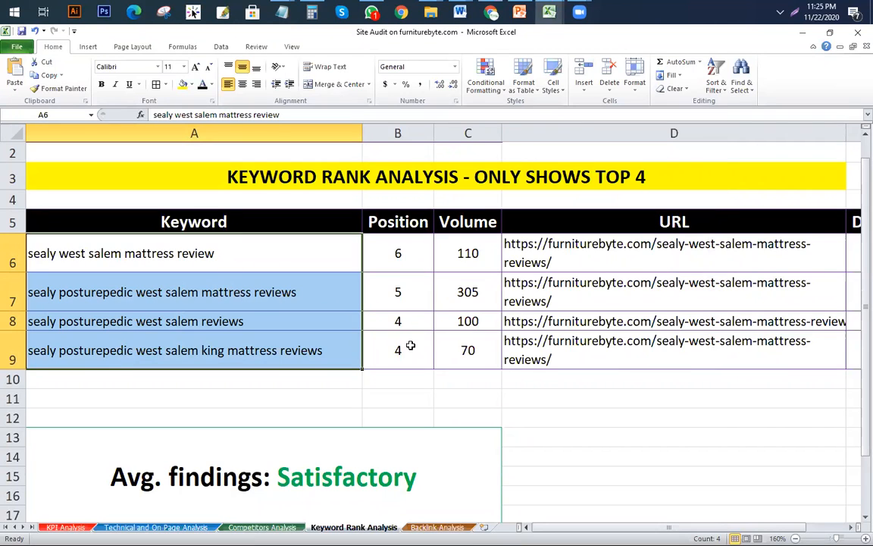
Step: Review ranked keywords A6:A9, positions B6:B8 and URLs D6:D9, then switch to the Keyword Research Template
left_click(190, 292)
left_click(182, 255)
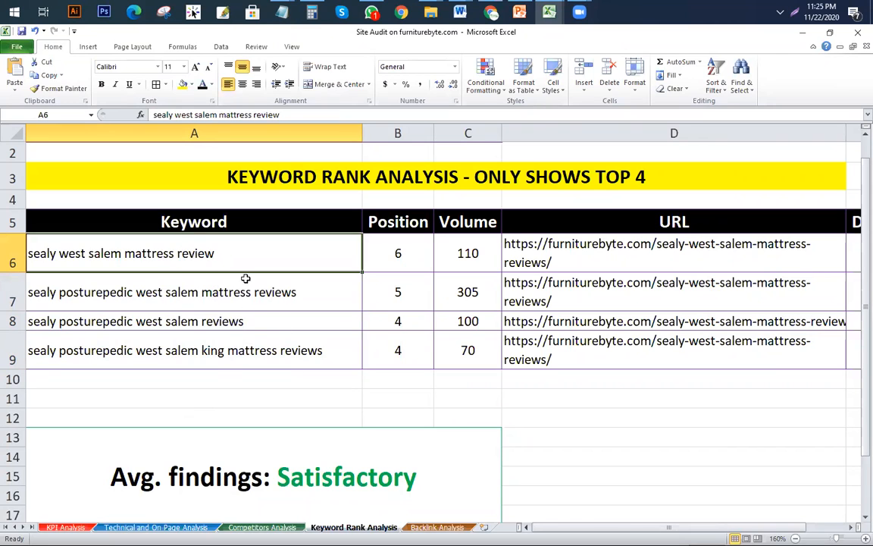
left_click_drag(513, 241, 523, 356)
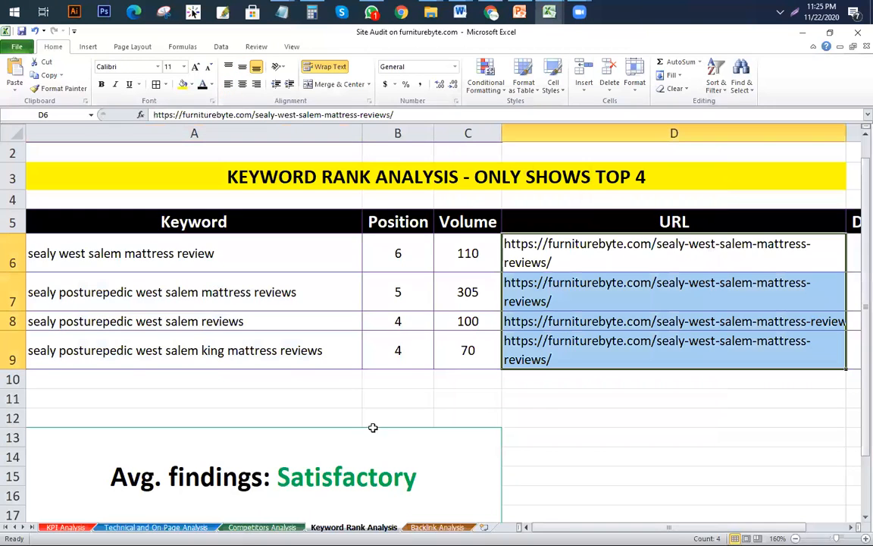
left_click_drag(405, 251, 396, 335)
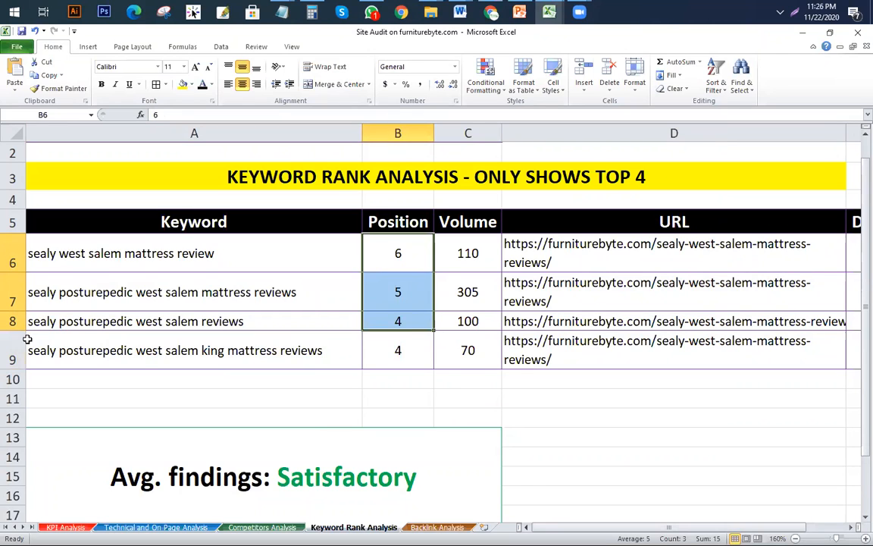
left_click_drag(111, 253, 149, 352)
left_click(173, 378)
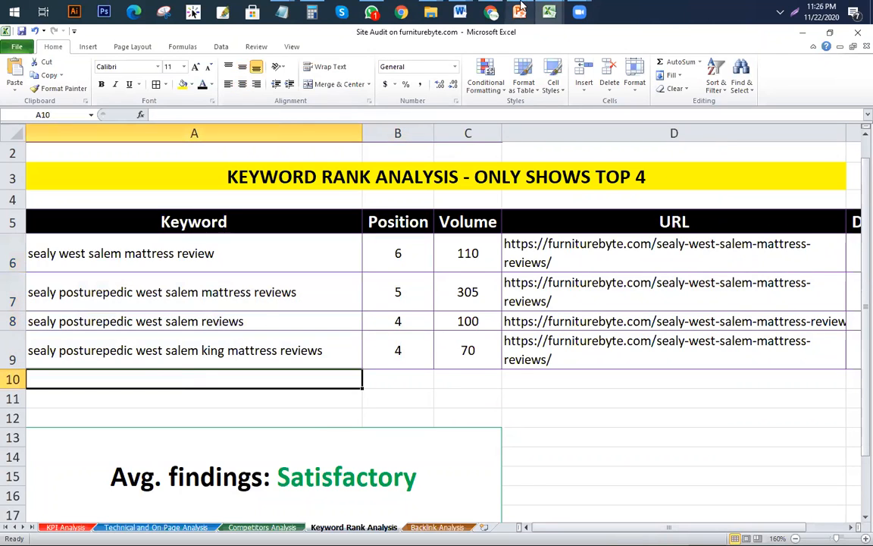
left_click(549, 12)
left_click(357, 98)
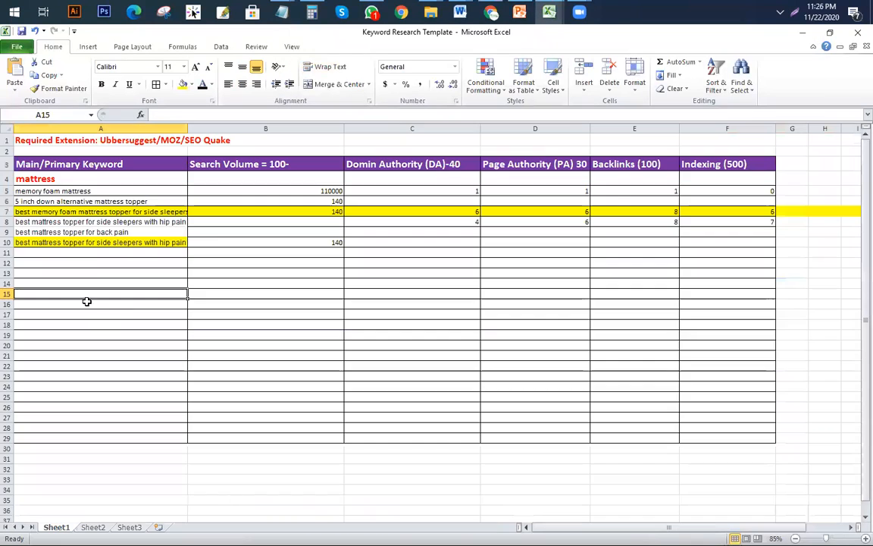
Step: Compare the yellow keywords in rows 7 and 10 and select their search volumes B7:B10
scroll(136, 221, "up", 3)
scroll(176, 264, "up", 1)
left_click(173, 260)
left_click(166, 305)
left_click(181, 257)
left_click(183, 308)
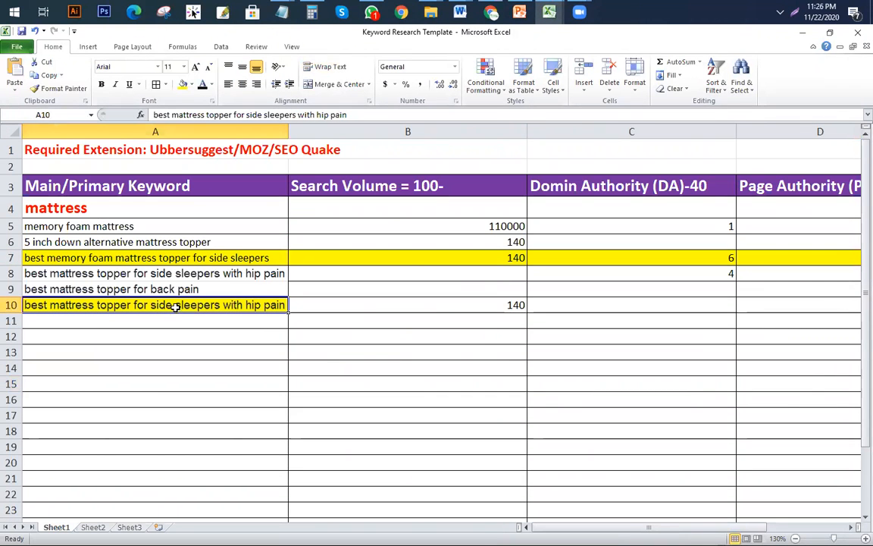
left_click(227, 258)
left_click(239, 305)
left_click_drag(523, 260, 512, 305)
Step: Switch to the KGR Techniques workbook, then to the furniturebyte.com Site Audit workbook
mouse_move(546, 16)
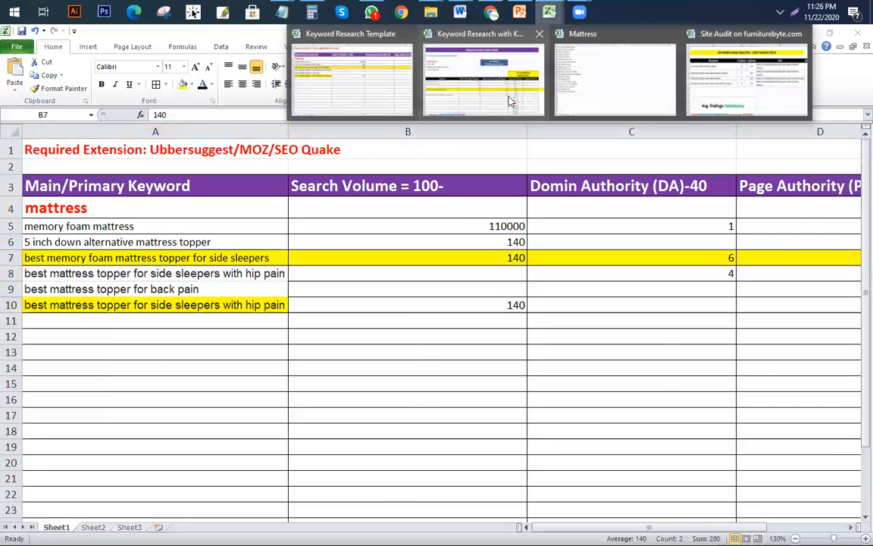
left_click(511, 98)
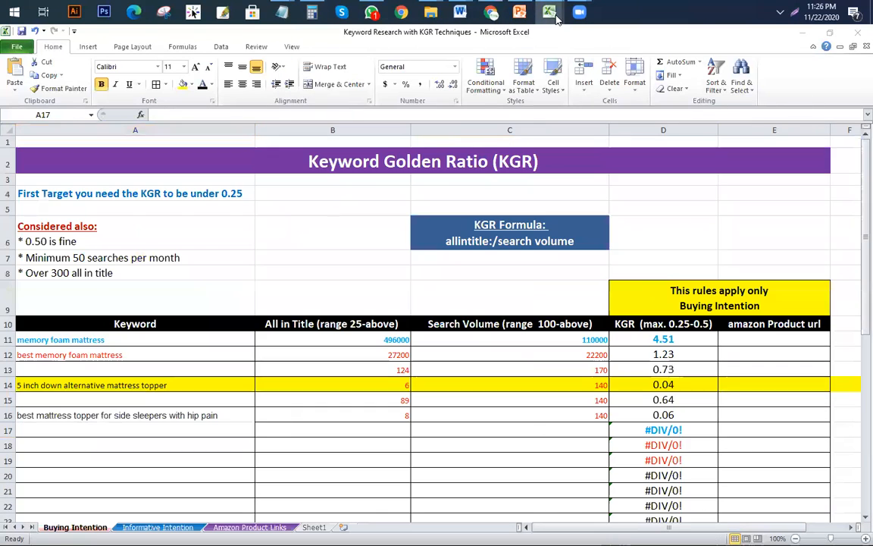
mouse_move(548, 12)
left_click(729, 88)
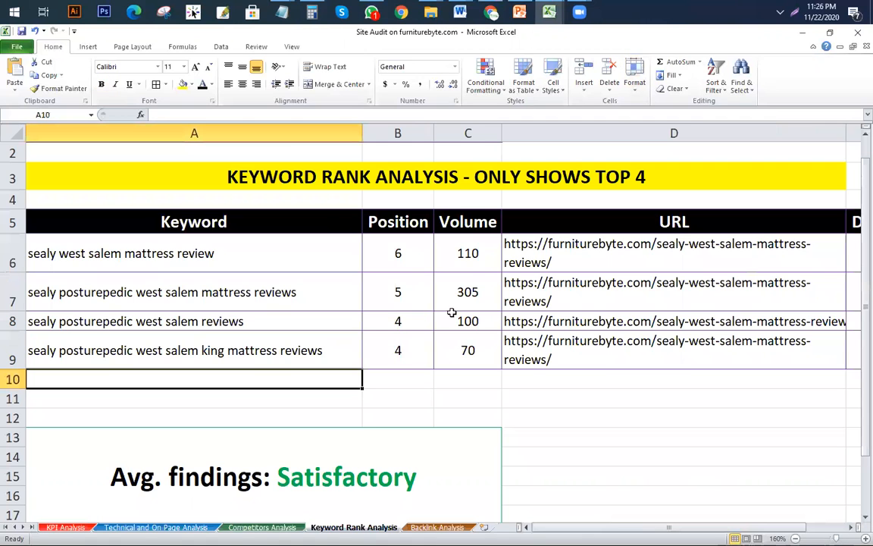
left_click(464, 342)
left_click(467, 322)
left_click(466, 253)
left_click_drag(339, 298, 428, 296)
left_click(431, 345)
left_click_drag(451, 252, 460, 333)
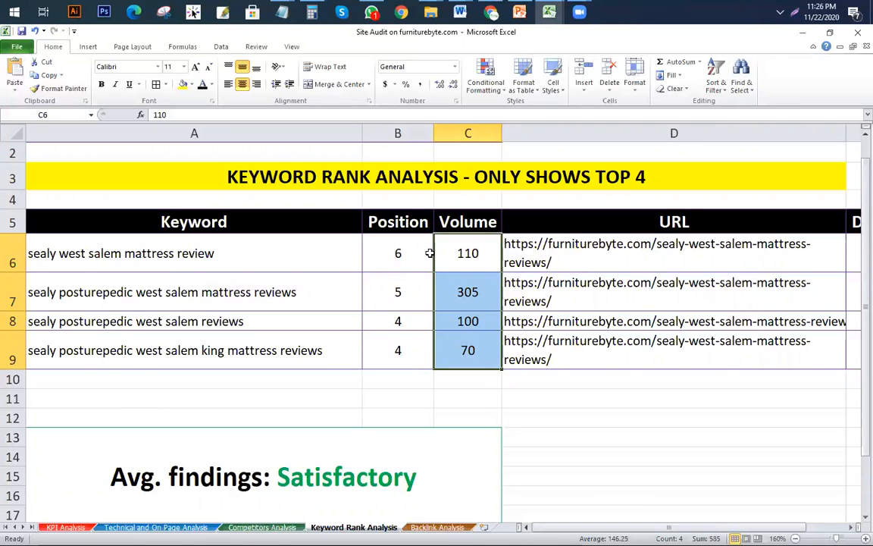
left_click_drag(298, 254, 287, 339)
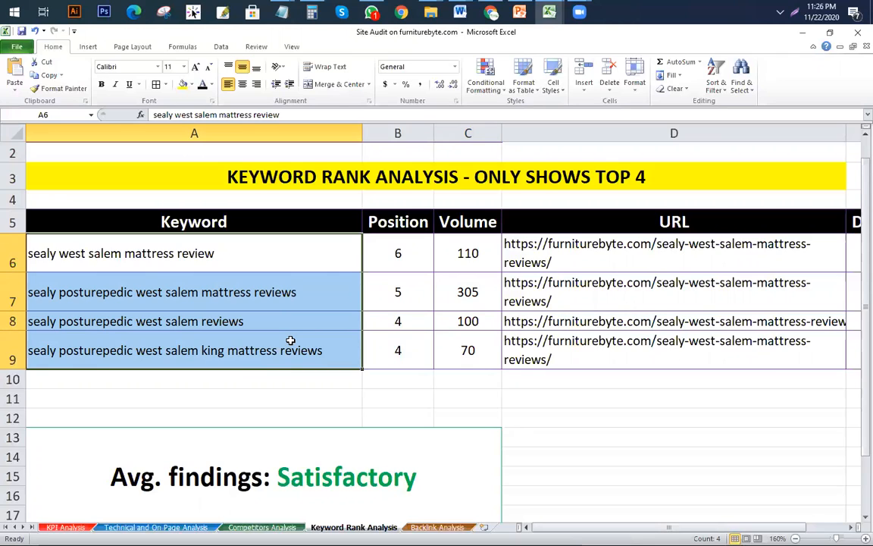
left_click(255, 253)
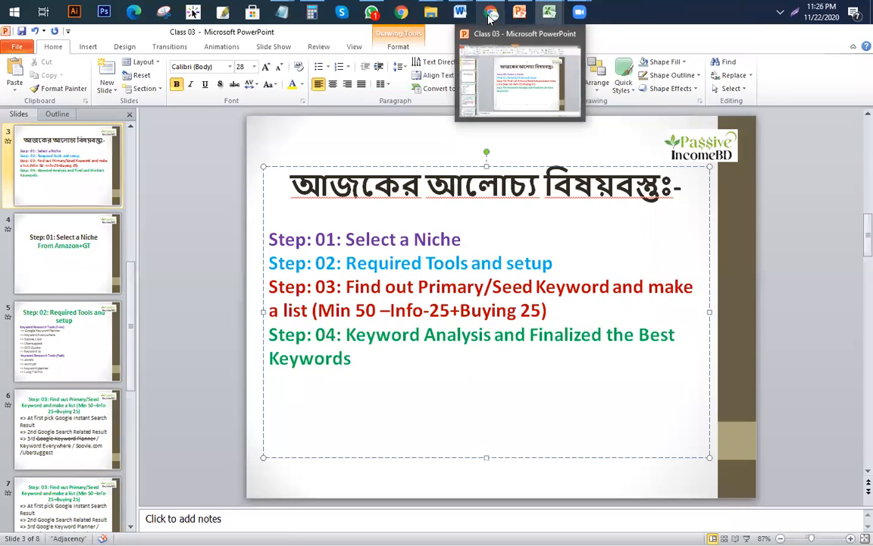
Step: Delete 'with shoulder and hip pain' from the Google query and search 'best mattress topper for side sleepers'
left_click(489, 15)
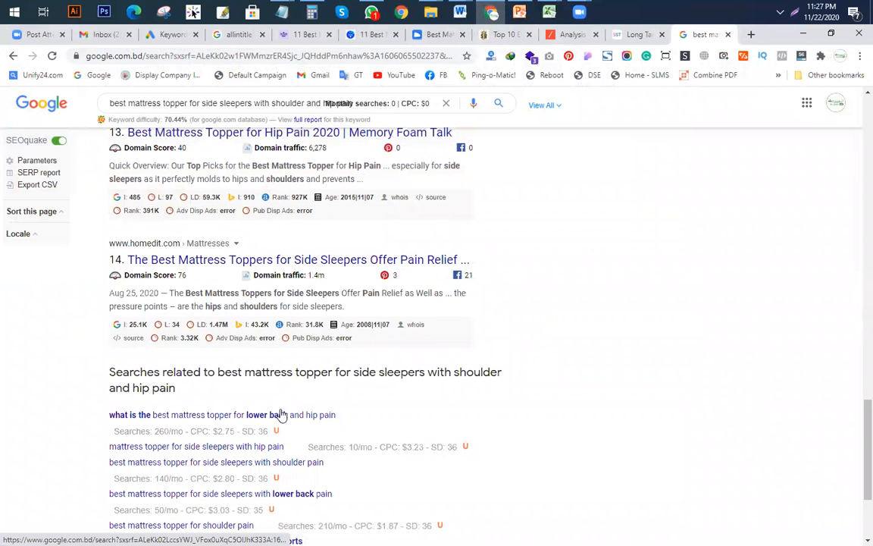
scroll(254, 374, "up", 4)
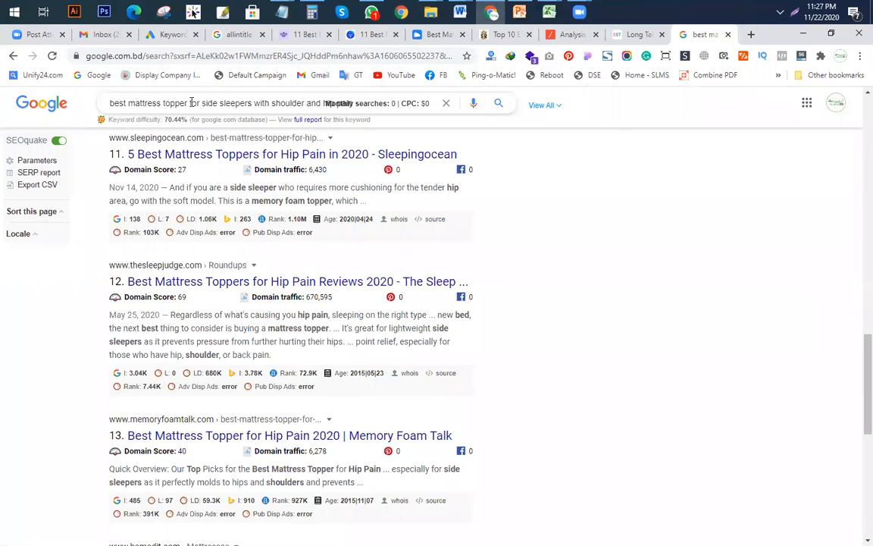
left_click_drag(254, 103, 794, 131)
key("BackSpace")
key("Return")
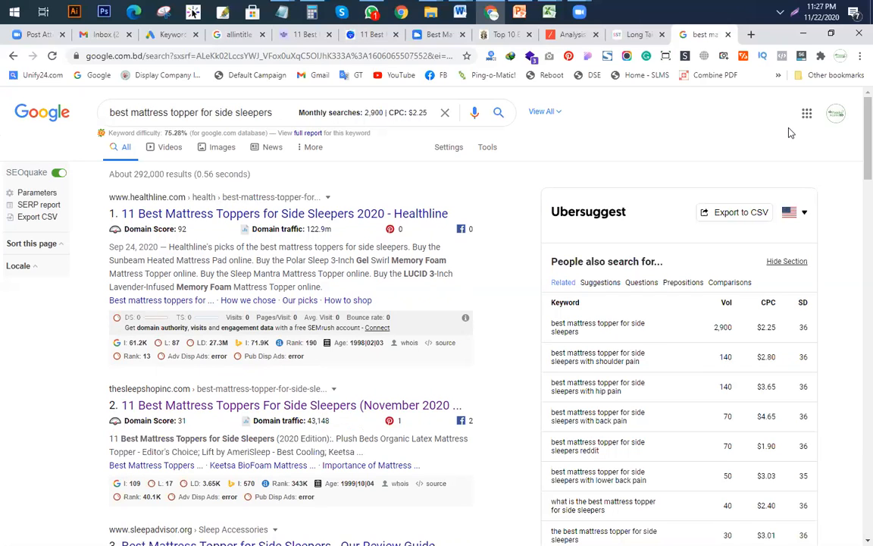
Step: Check Google's autocomplete suggestions for 'best mattress topper for side sleepers', then switch back to the Keyword Research Template
left_click(285, 113)
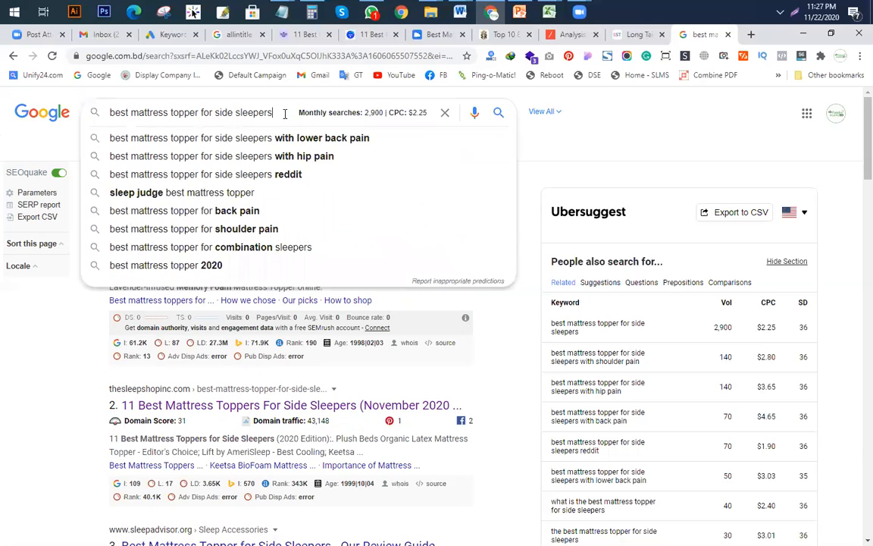
left_click(454, 134)
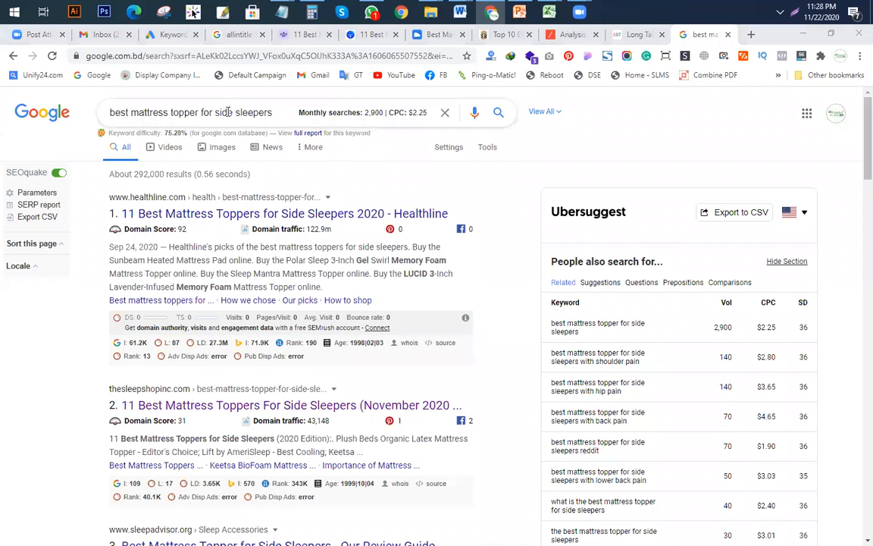
left_click(265, 112)
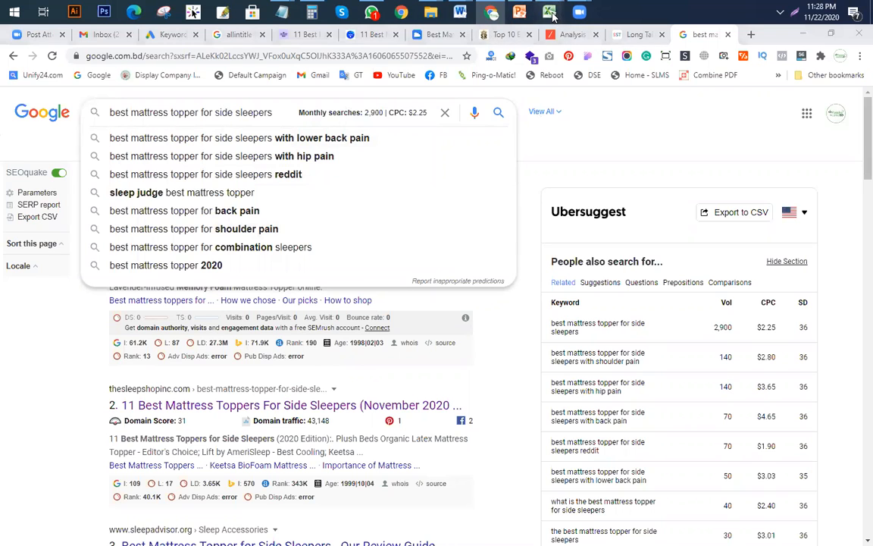
mouse_move(549, 12)
left_click(345, 99)
left_click(345, 338)
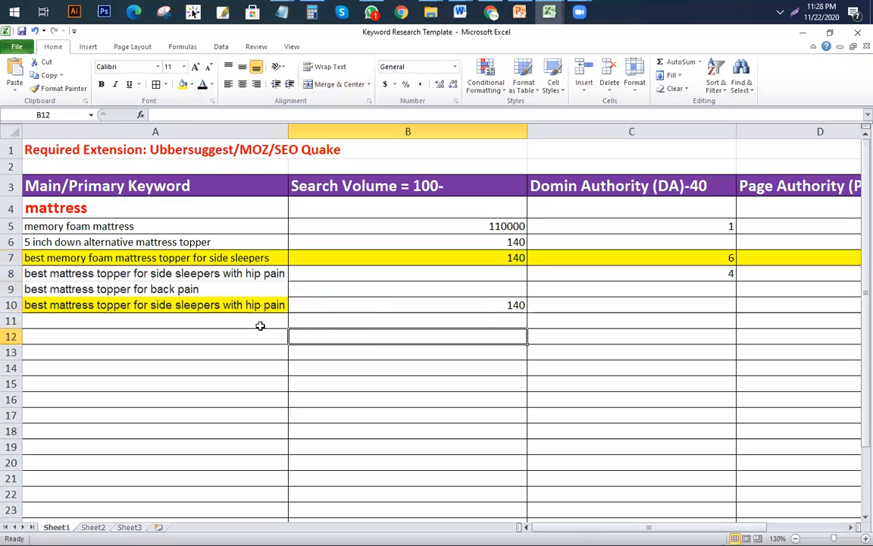
left_click(248, 305)
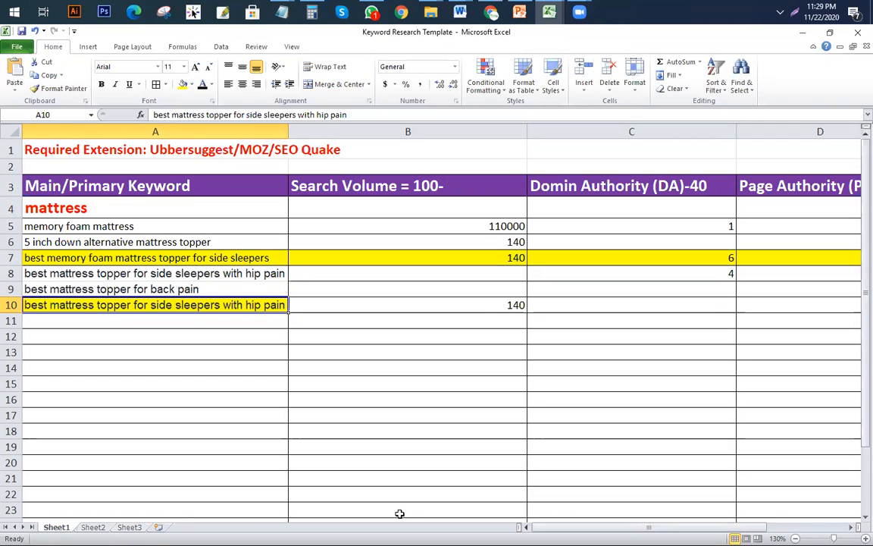
left_click(151, 257)
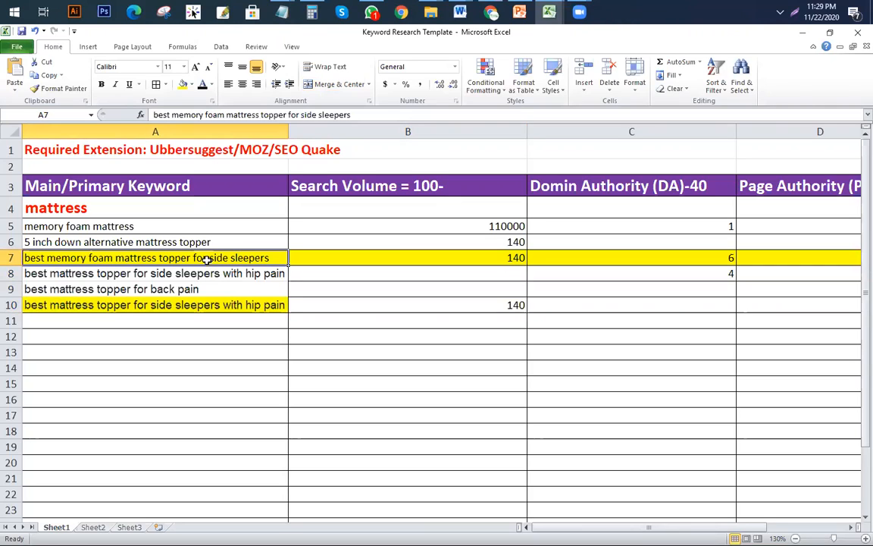
left_click_drag(185, 274, 185, 304)
left_click(167, 364)
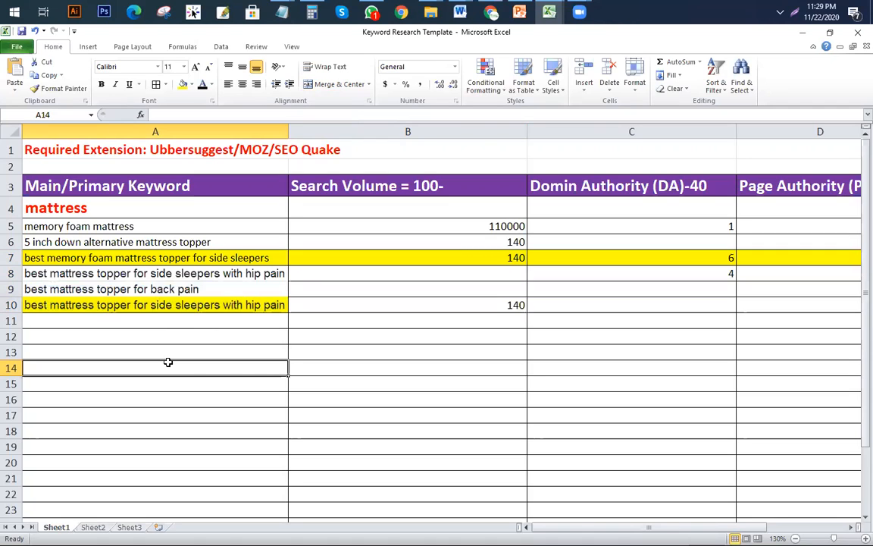
Step: Zoom out past 85% to show the full table through the Indexing column, then select row 10's keyword
left_click(413, 393)
scroll(409, 382, "down", 3, "ctrl")
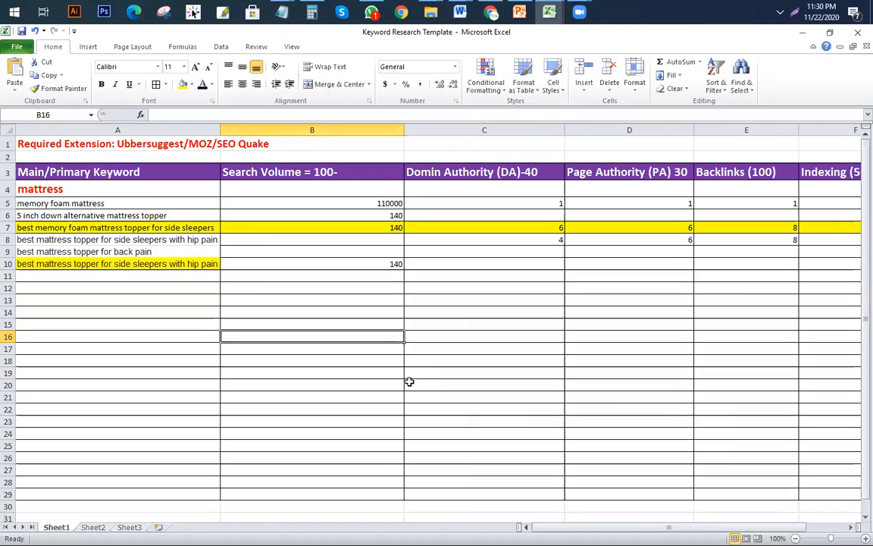
scroll(410, 382, "down", 1, "ctrl")
scroll(409, 381, "up", 2, "ctrl")
scroll(409, 380, "down", 2, "ctrl")
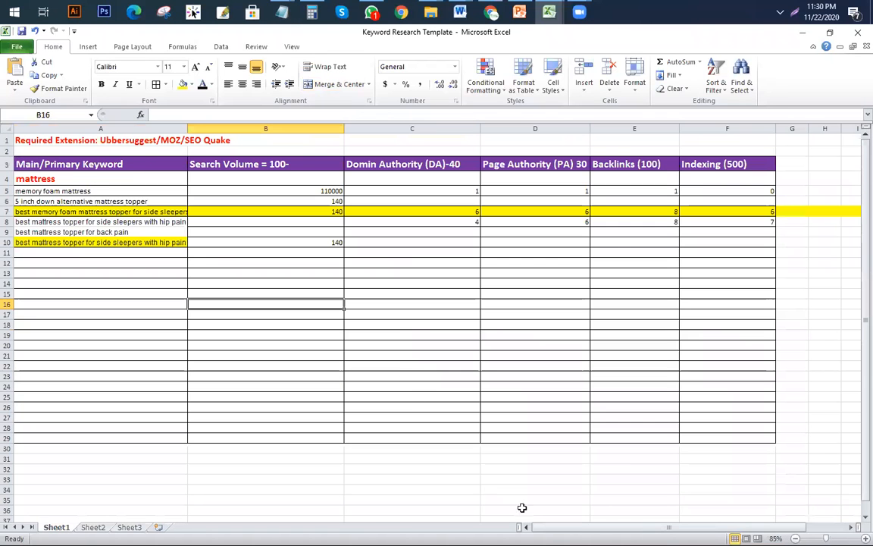
left_click(369, 335)
scroll(379, 335, "up", 2, "ctrl")
scroll(384, 334, "down", 2, "ctrl")
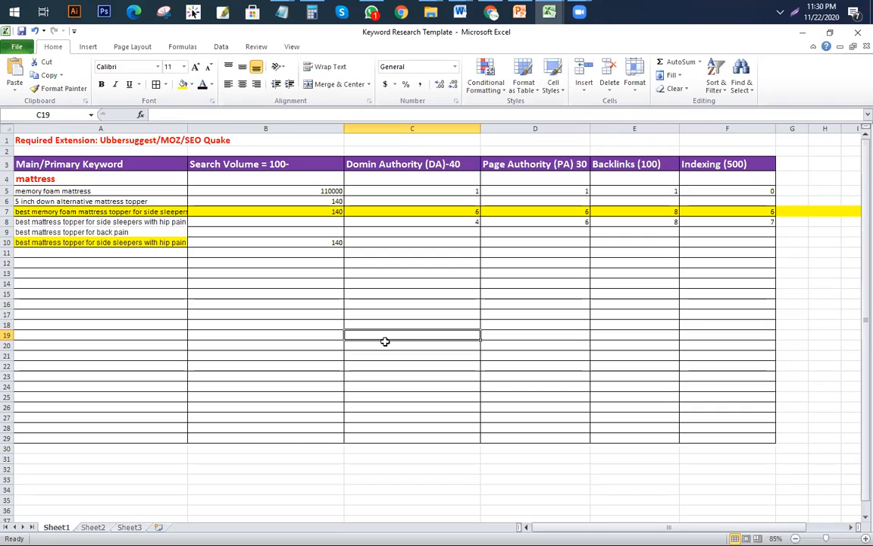
left_click(43, 242)
scroll(121, 269, "up", 3)
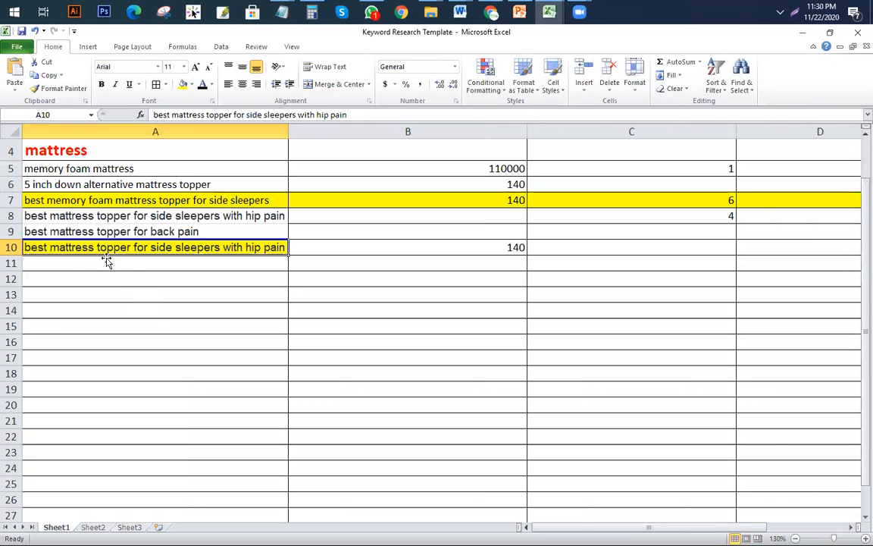
left_click(72, 199)
scroll(195, 275, "up", 1)
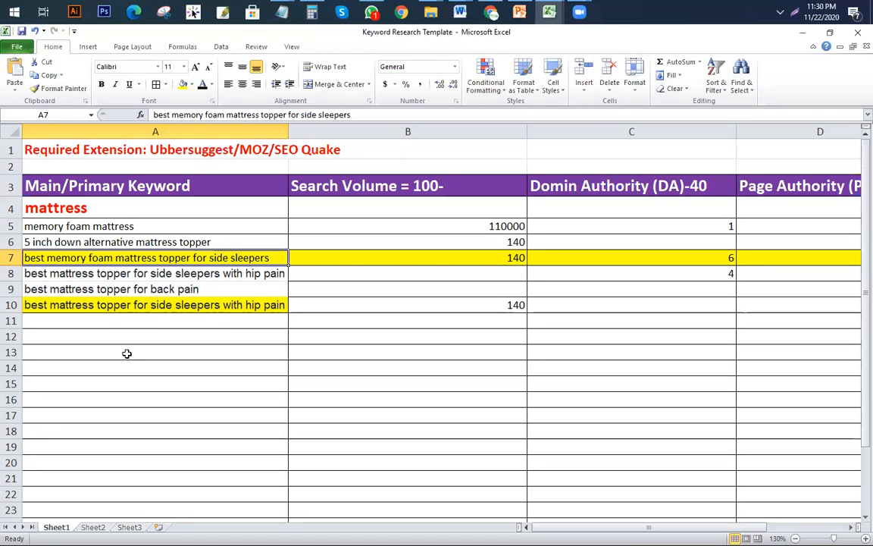
left_click(220, 305)
triple_click(368, 111)
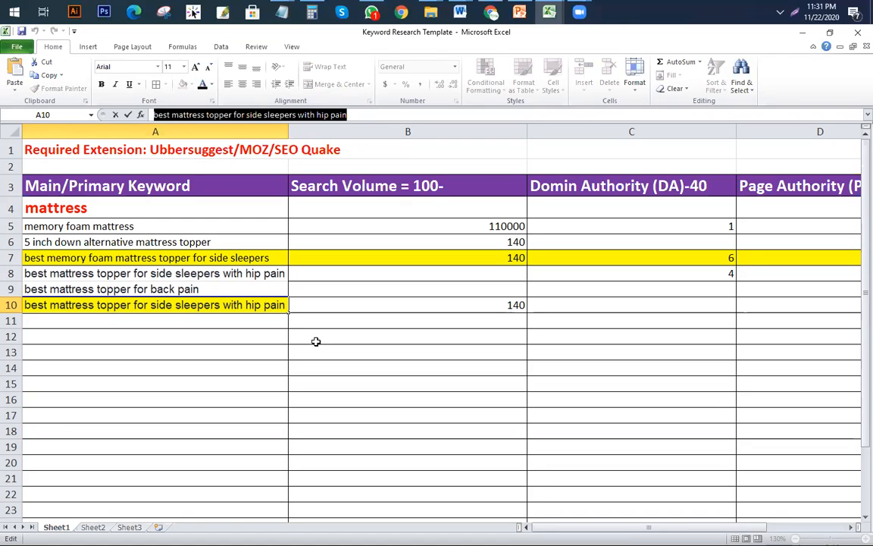
left_click(225, 368)
left_click(106, 306)
left_click_drag(171, 256, 181, 292)
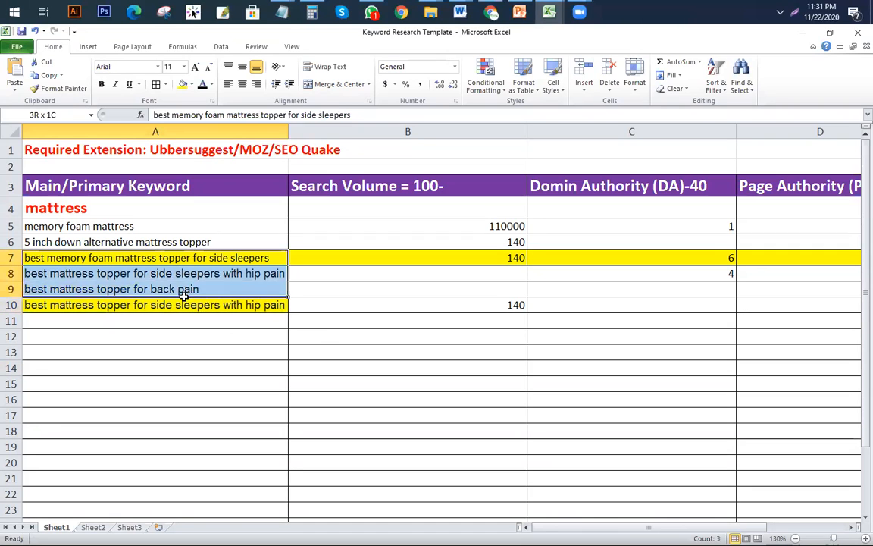
left_click(203, 362)
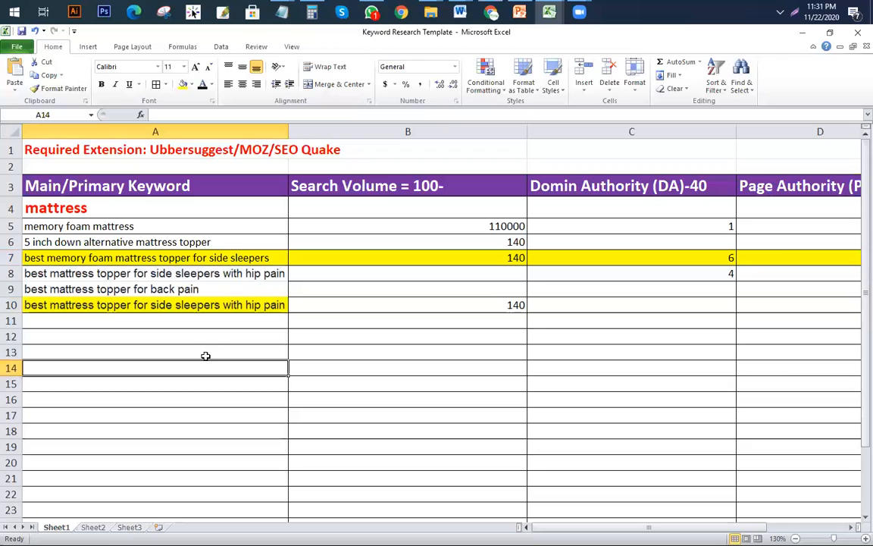
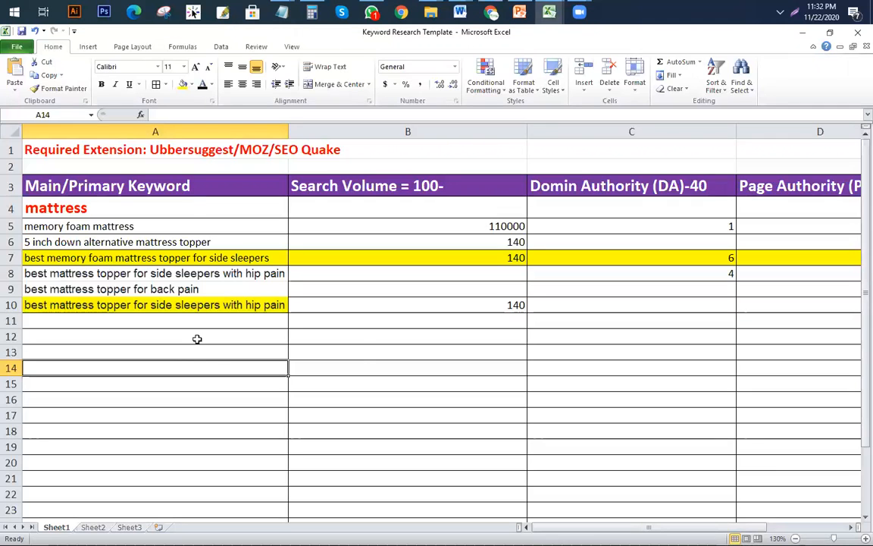
Step: Zoom the sheet to 100%, then check the row 10 and row 8 keywords and the DA heading
left_click(358, 354)
scroll(386, 357, "down", 2)
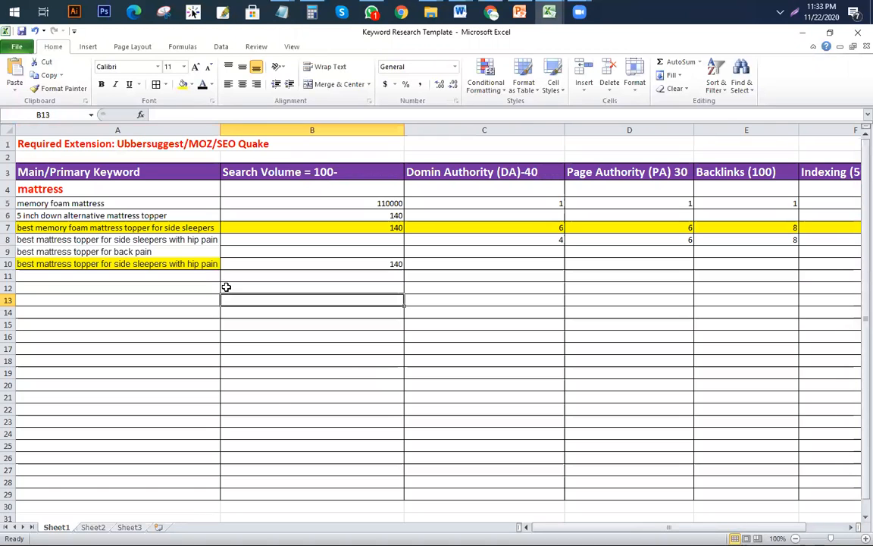
left_click(193, 264)
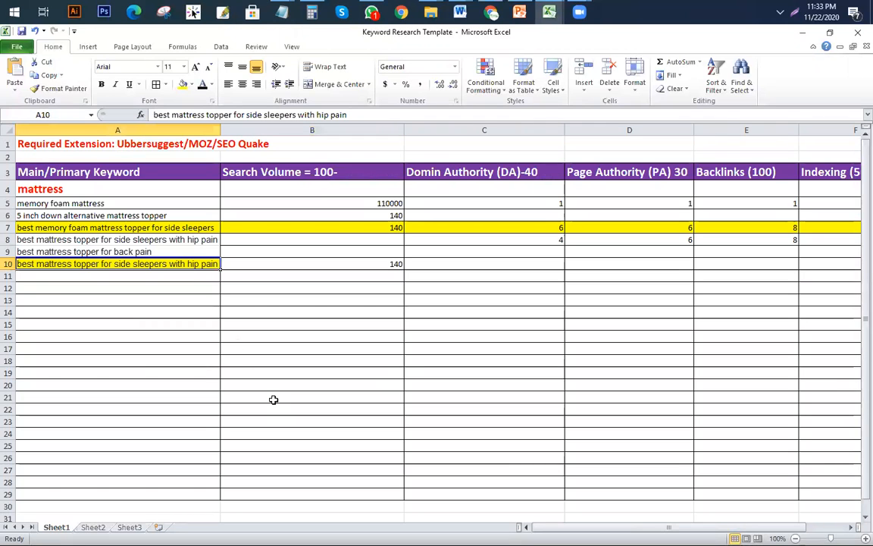
left_click(114, 239)
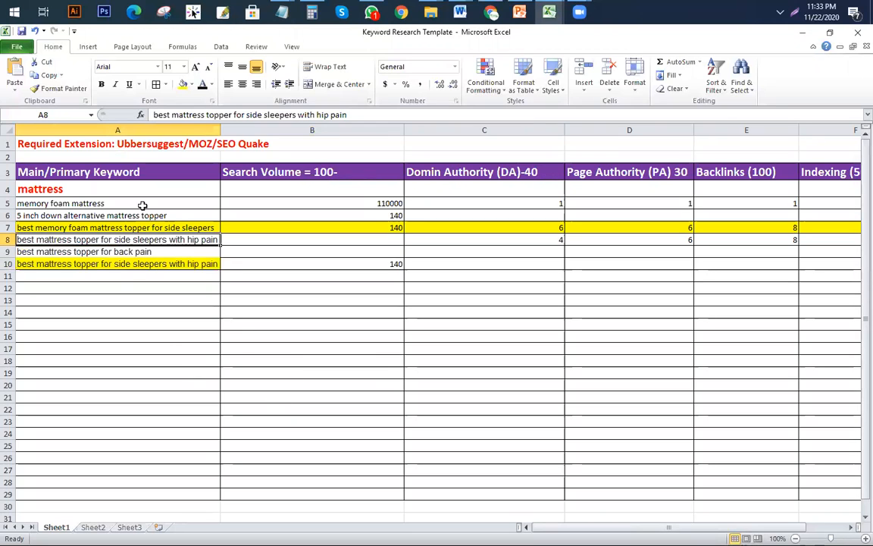
left_click(152, 264)
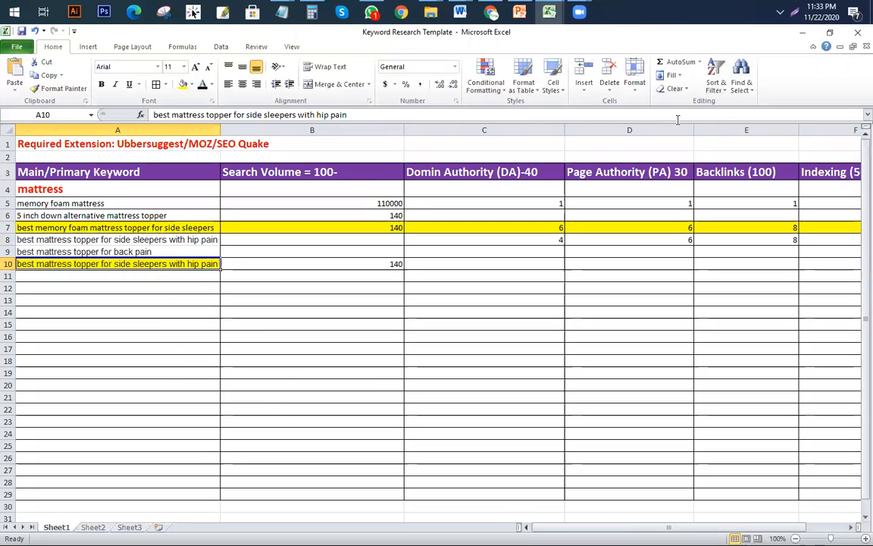
left_click(467, 168)
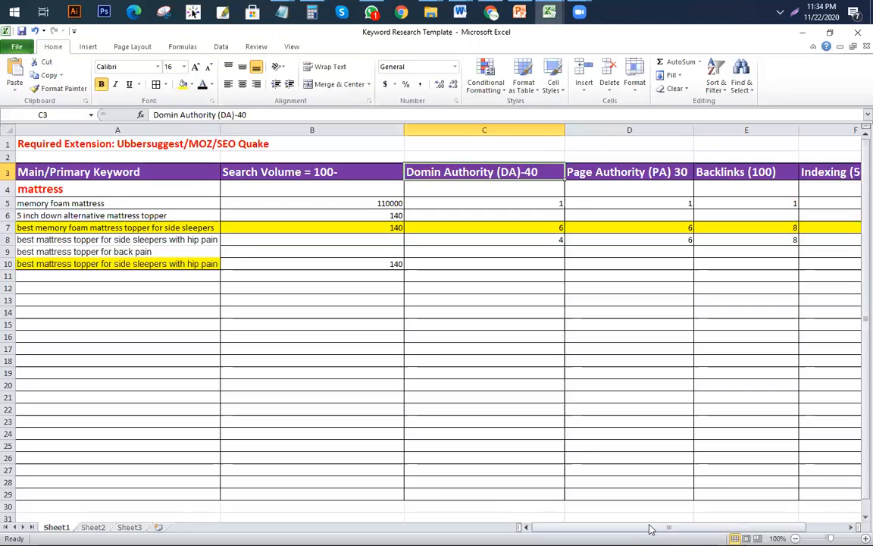
key("alt+Tab")
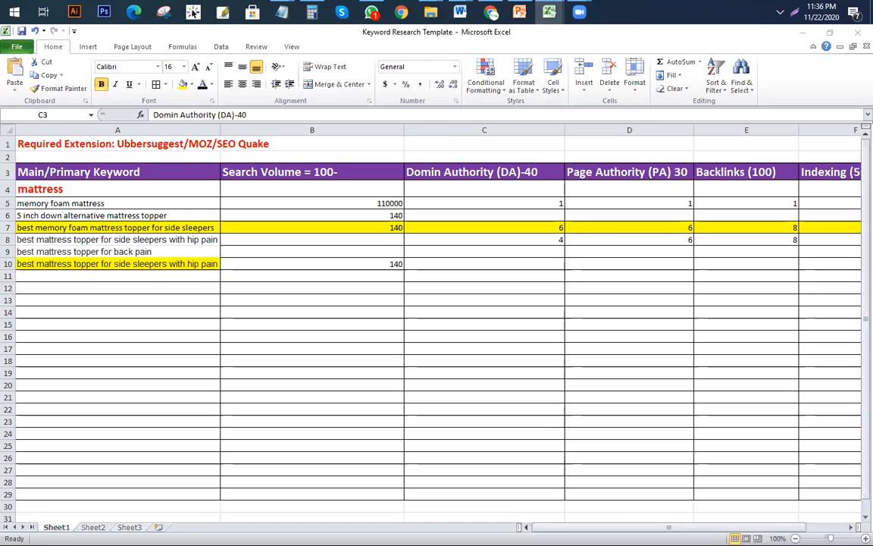
left_click(460, 338)
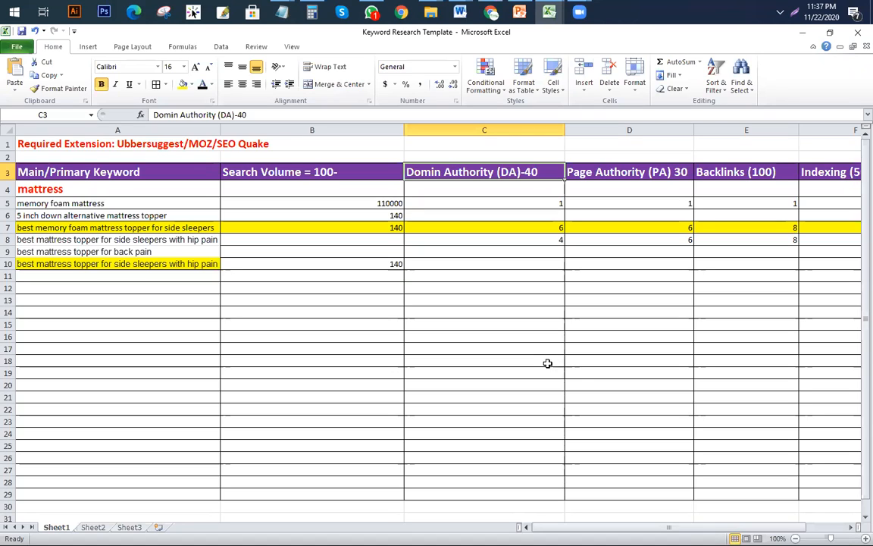
Step: Compare the 140 search volume in B6 with the yellow hip pain keyword in A10
left_click(507, 362)
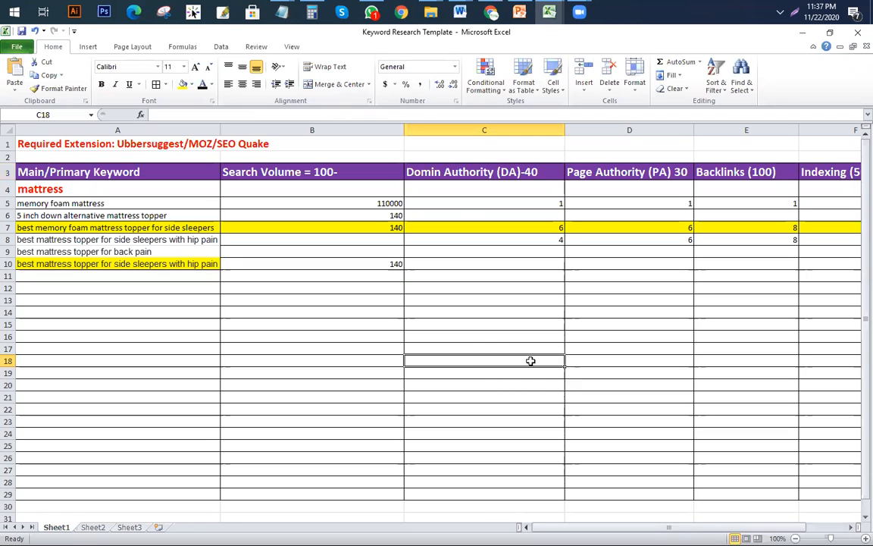
left_click(282, 217)
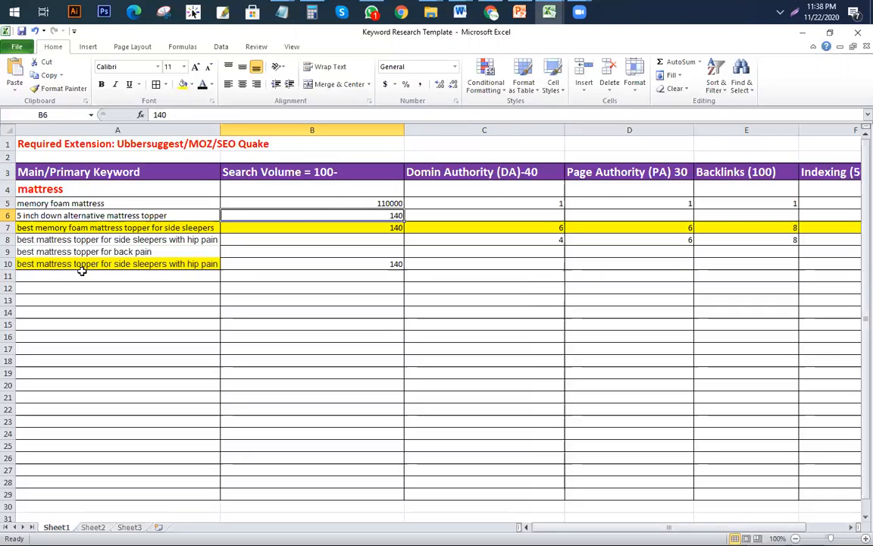
left_click(159, 264)
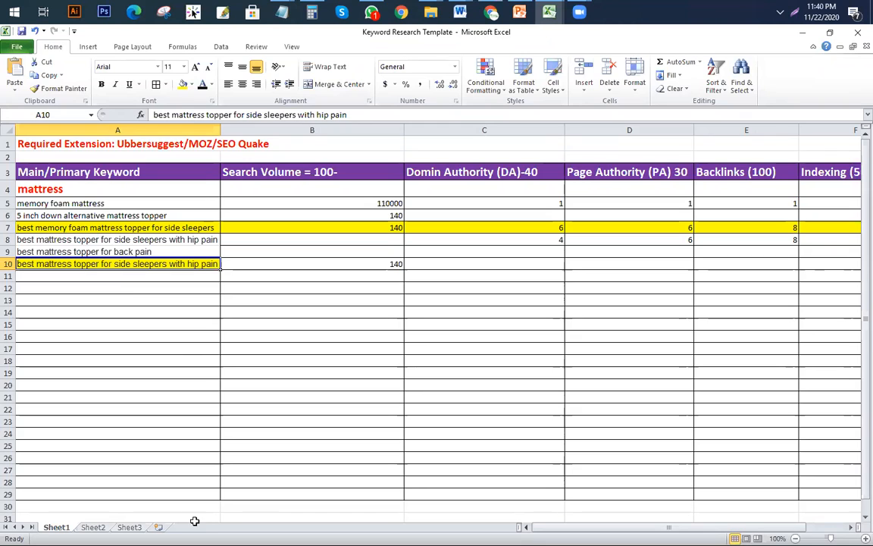
left_click(375, 300)
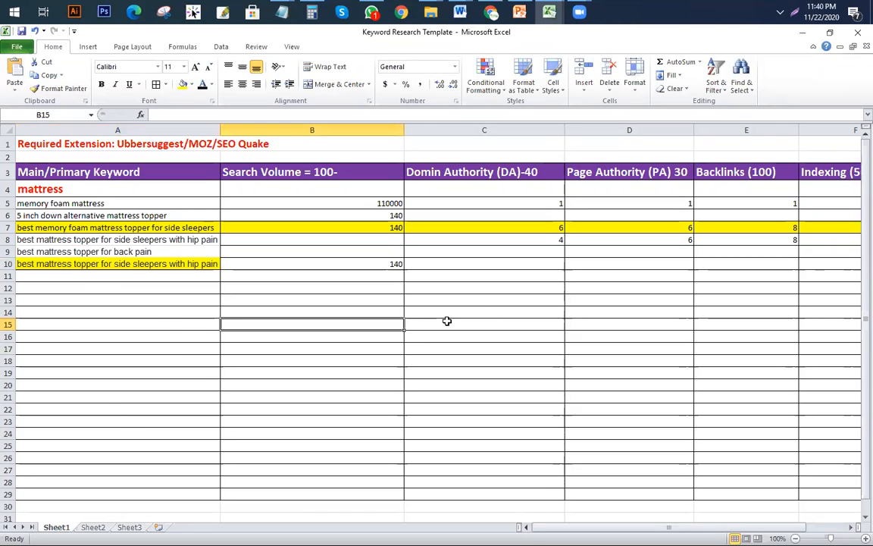
left_click(185, 302)
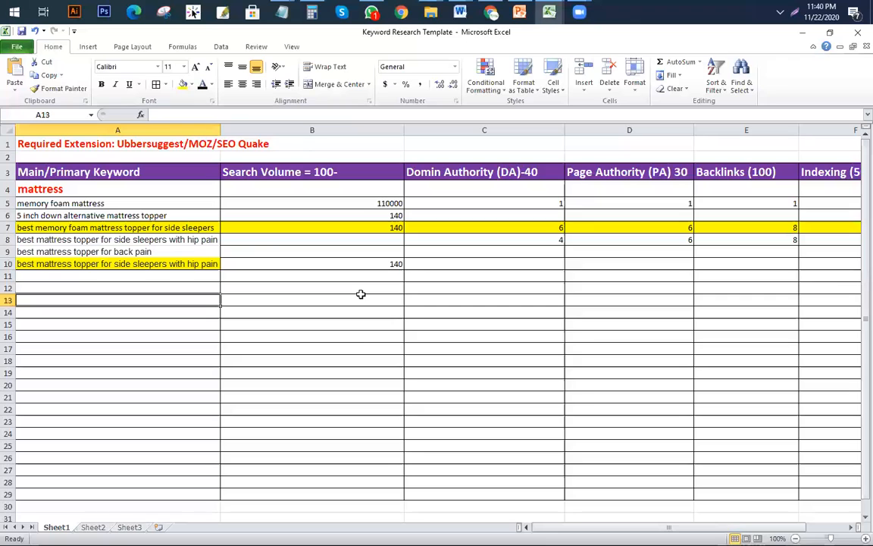
left_click(174, 284)
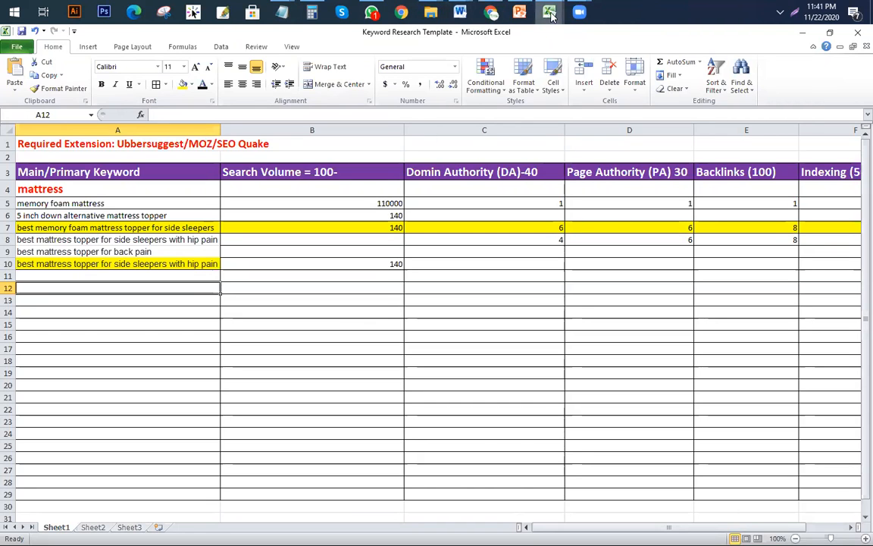
left_click(517, 274)
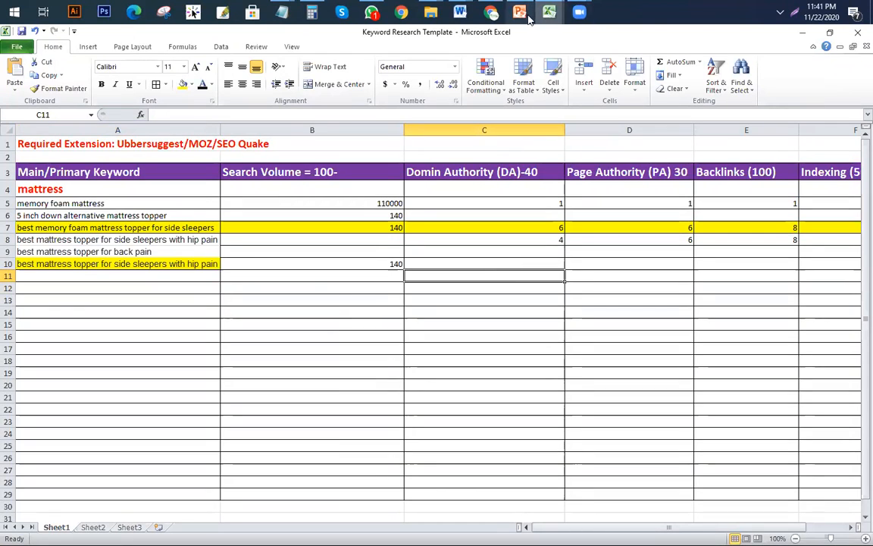
mouse_move(549, 11)
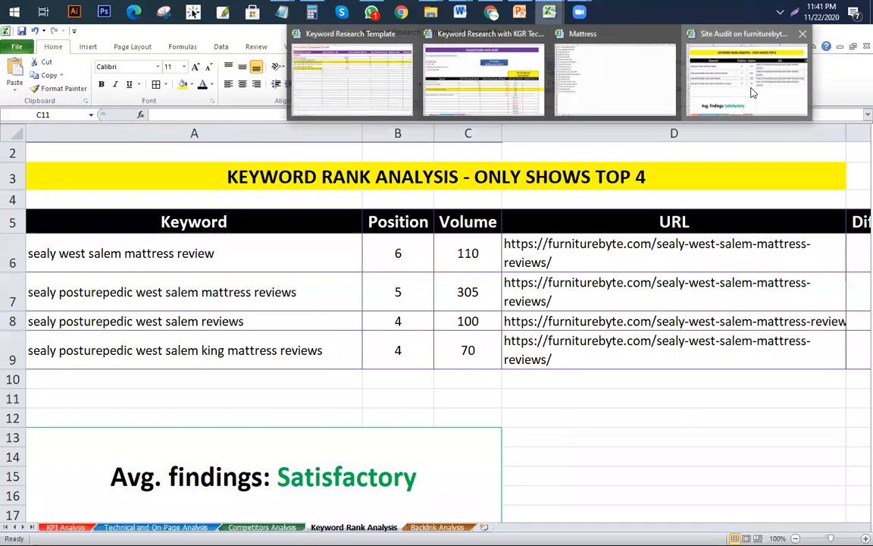
Step: Switch back and forth between the KGR techniques workbook and the Keyword Research Template
left_click(484, 80)
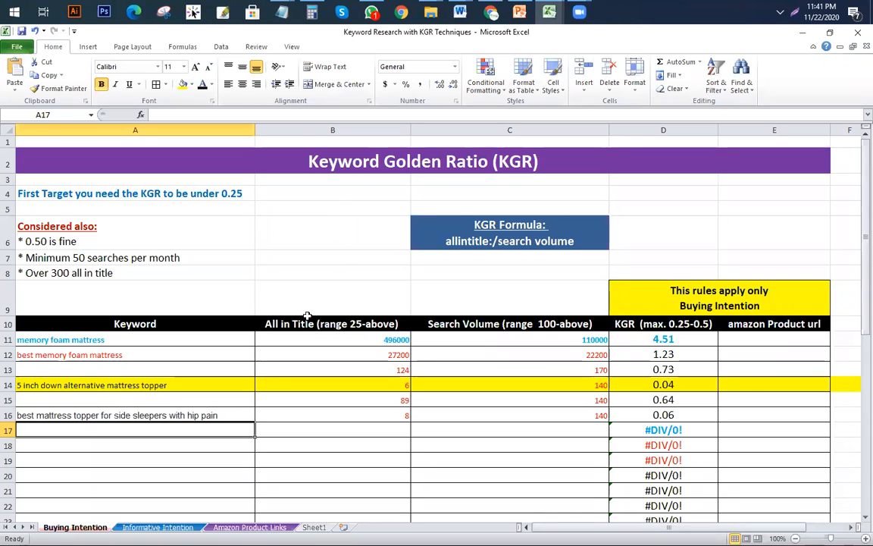
mouse_move(549, 11)
left_click(375, 92)
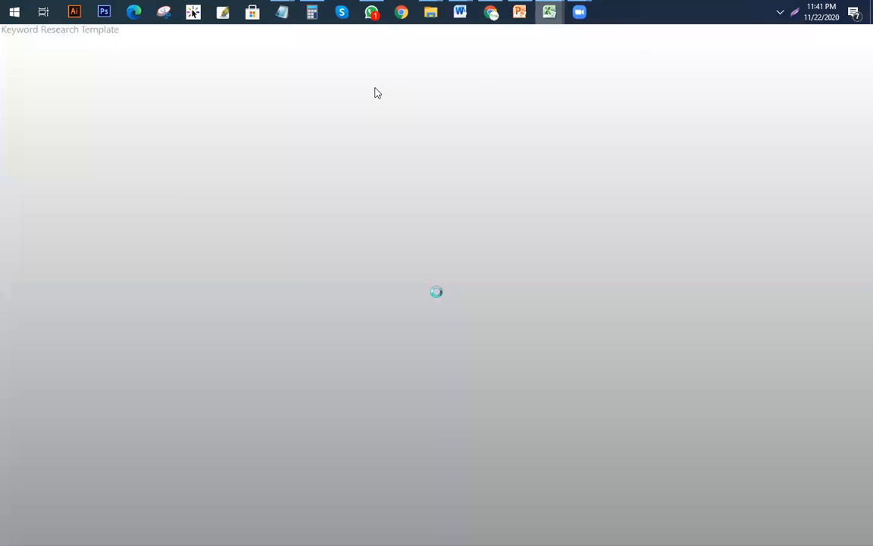
left_click(499, 93)
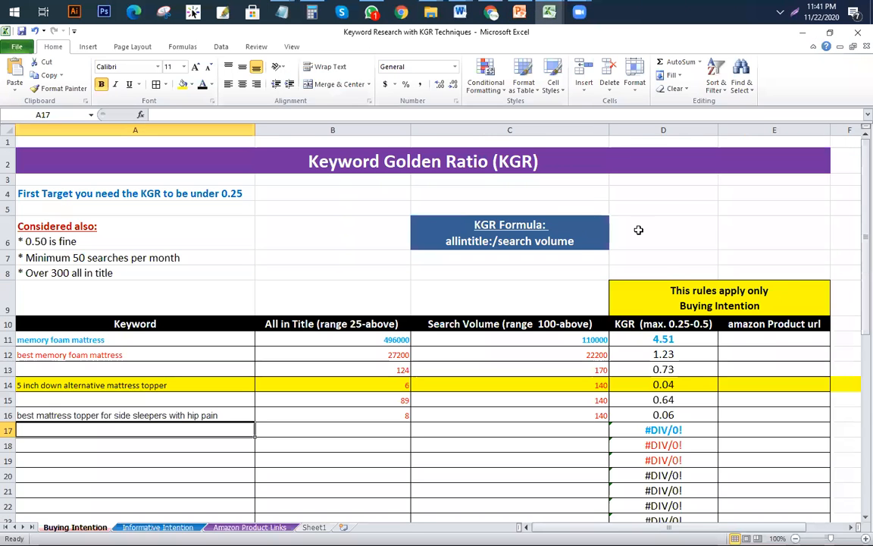
left_click(401, 82)
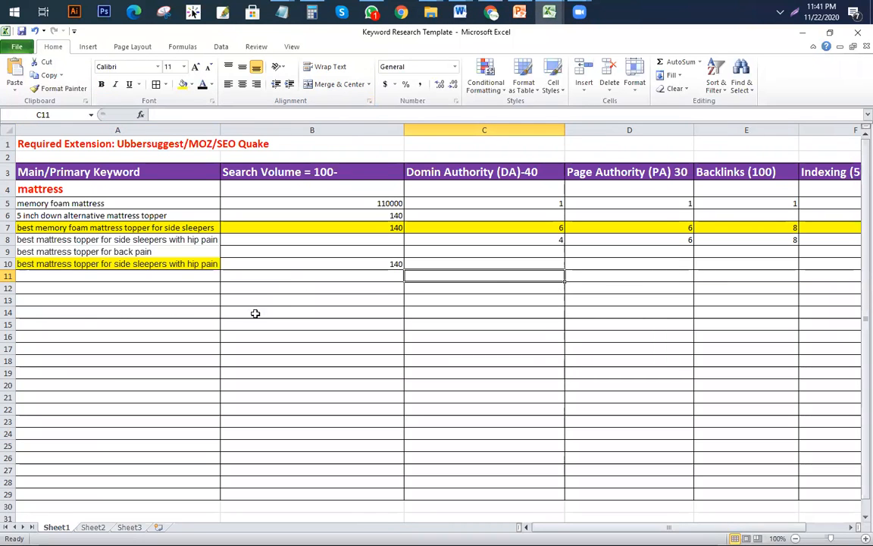
left_click(547, 14)
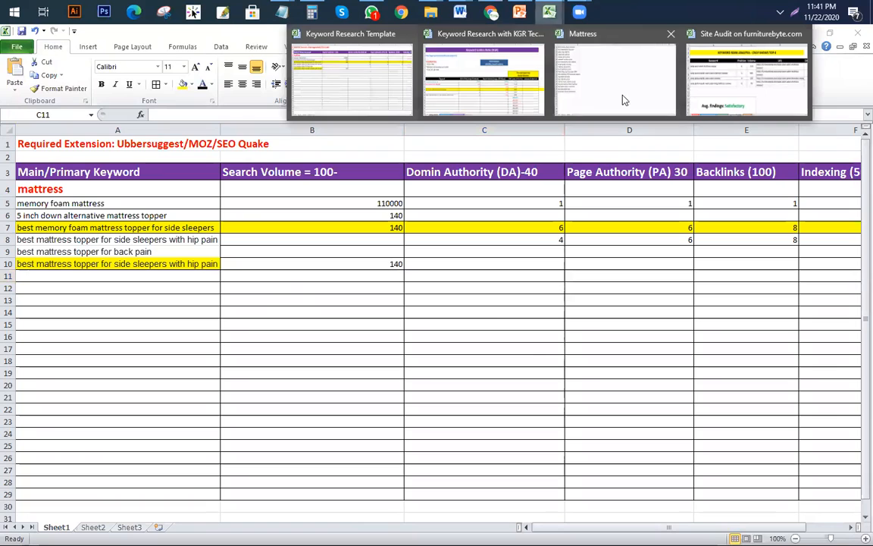
left_click(379, 85)
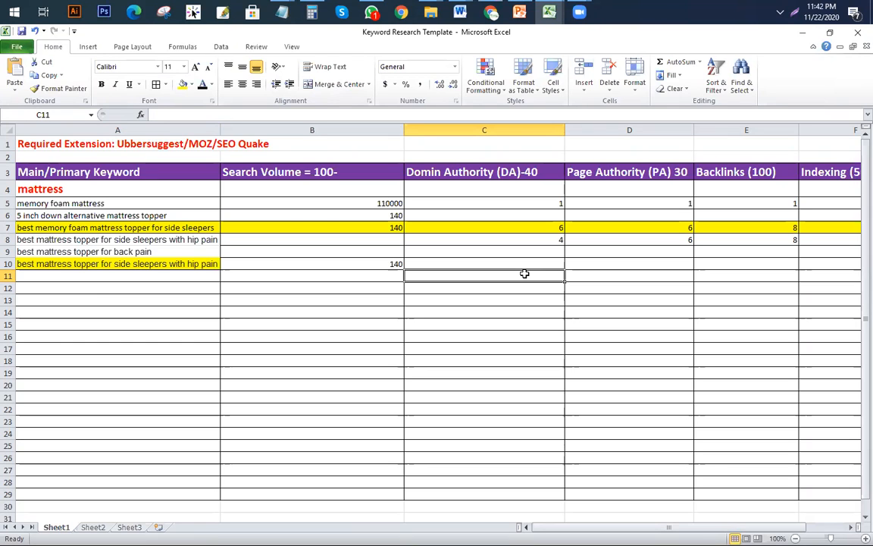
Step: Scroll the KGR workbook, then return to the template and select row 7's DA, PA and backlinks
left_click(549, 11)
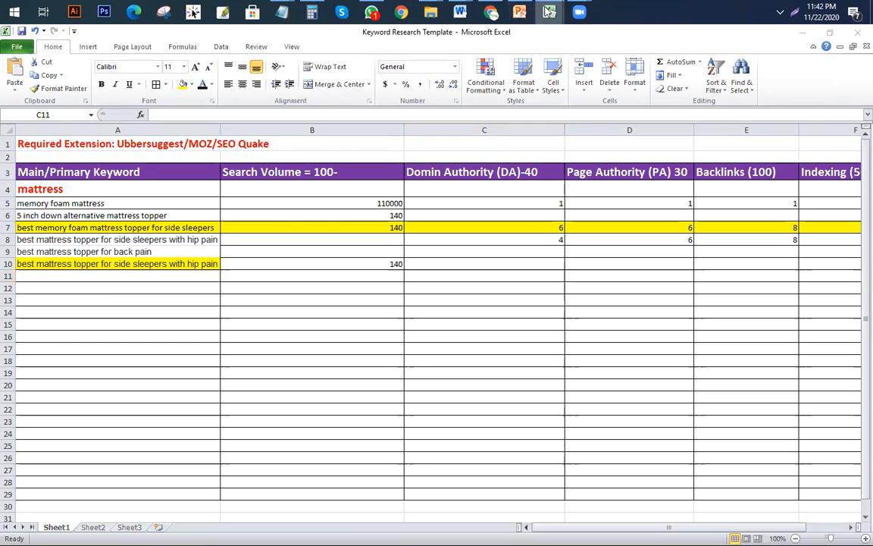
left_click(509, 103)
scroll(692, 266, "down", 3)
scroll(688, 216, "up", 2)
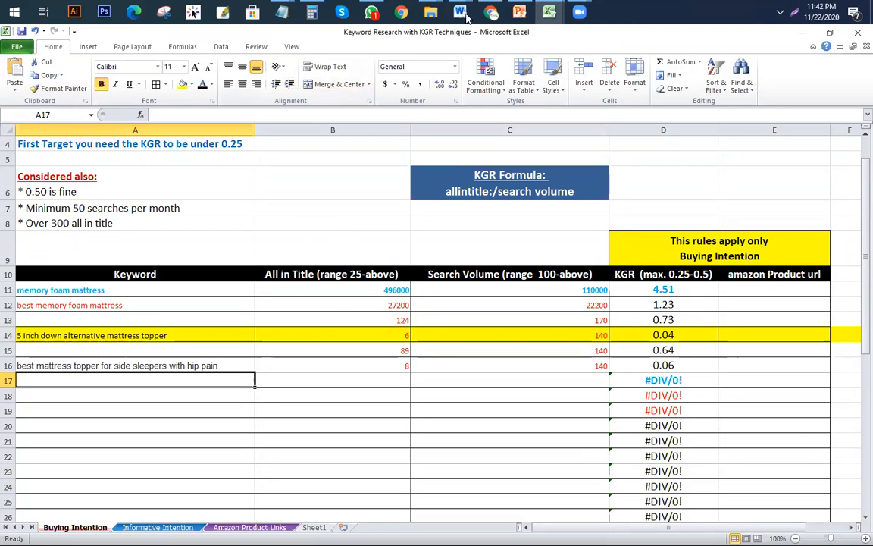
left_click(493, 14)
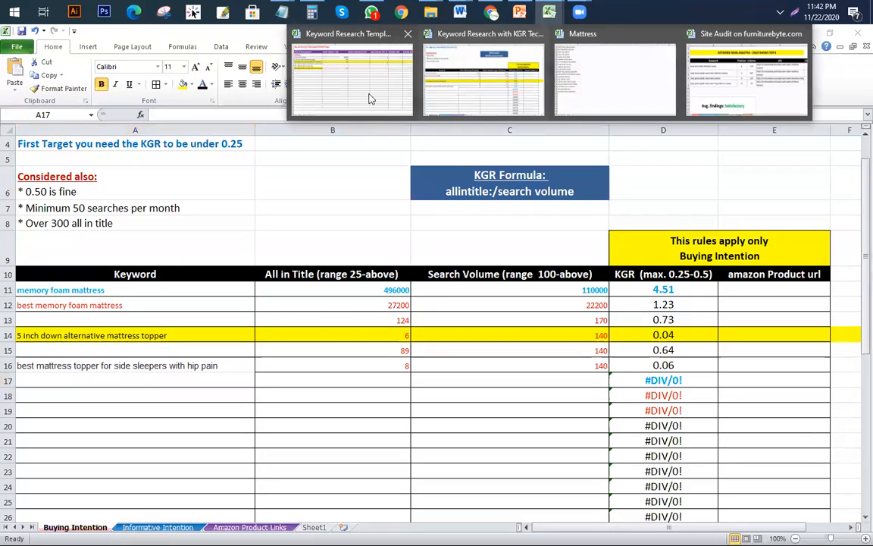
left_click(370, 98)
left_click_drag(493, 229, 404, 228)
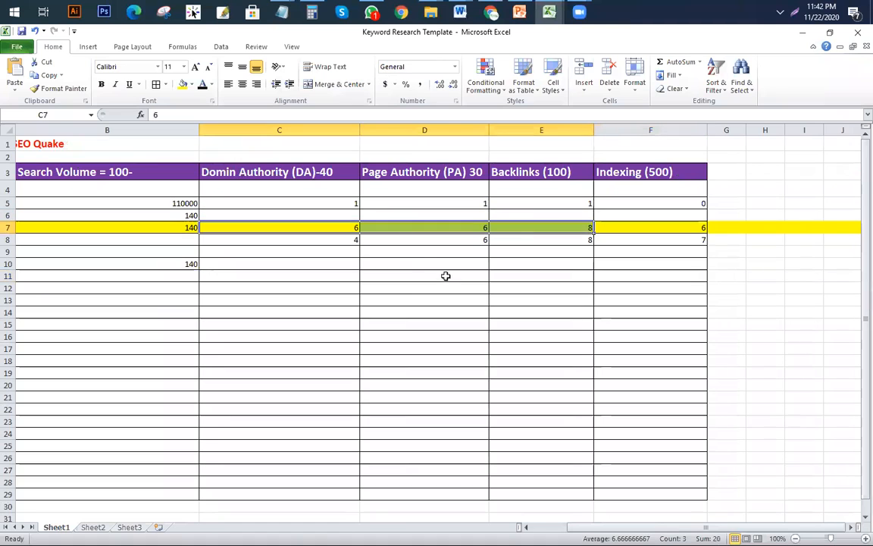
left_click(447, 264)
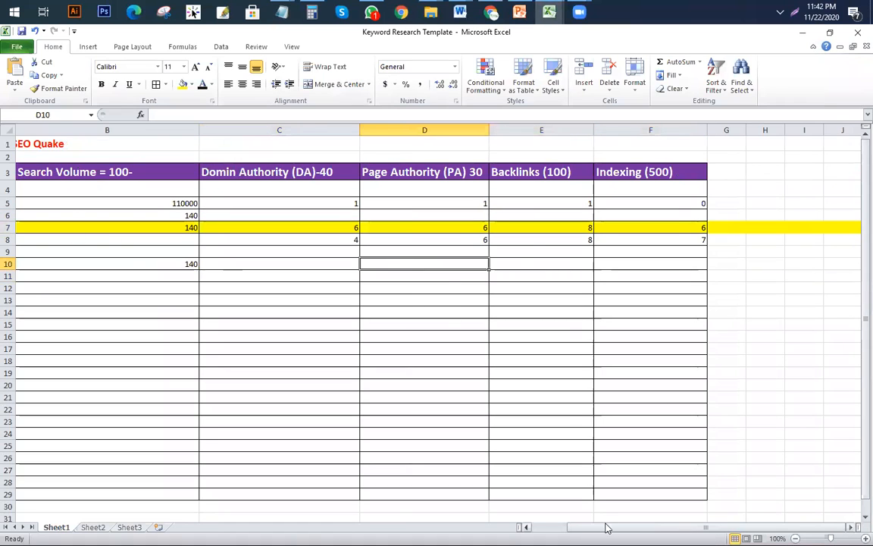
left_click_drag(606, 527, 557, 527)
left_click(158, 227)
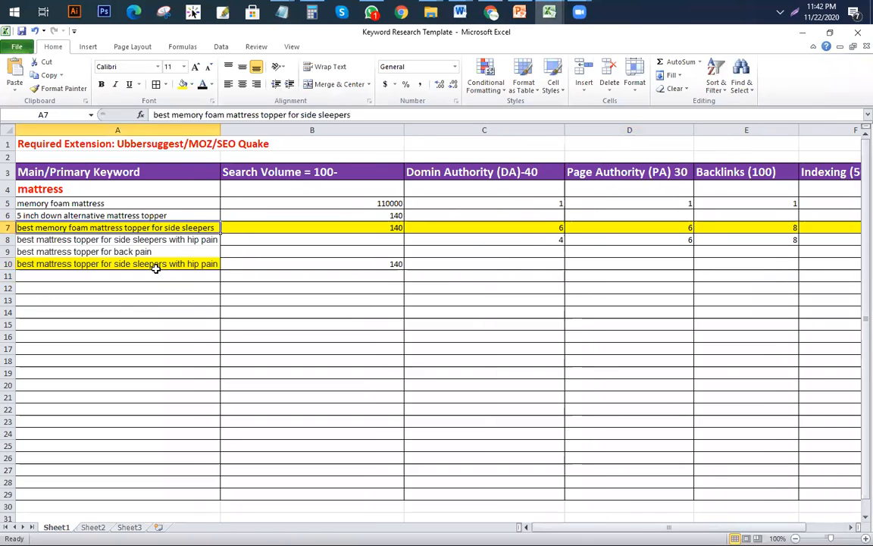
left_click(139, 264)
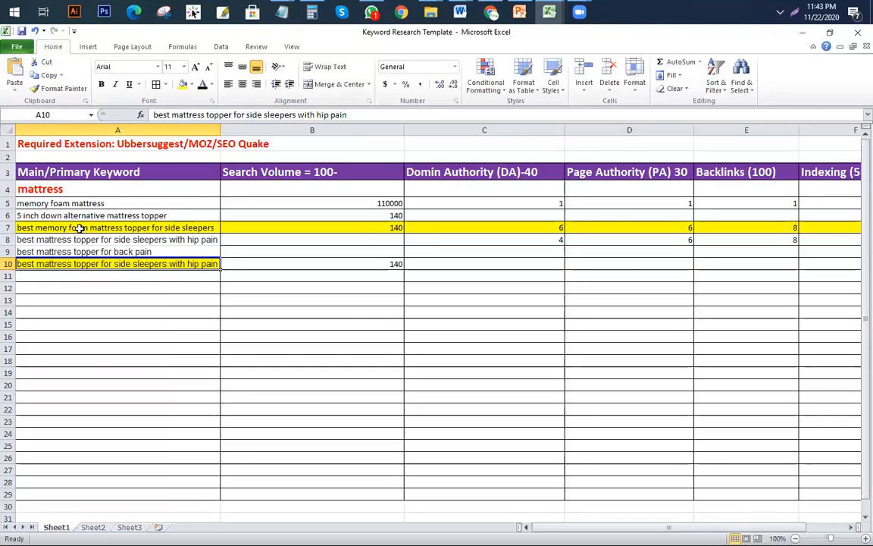
left_click_drag(155, 262, 144, 366)
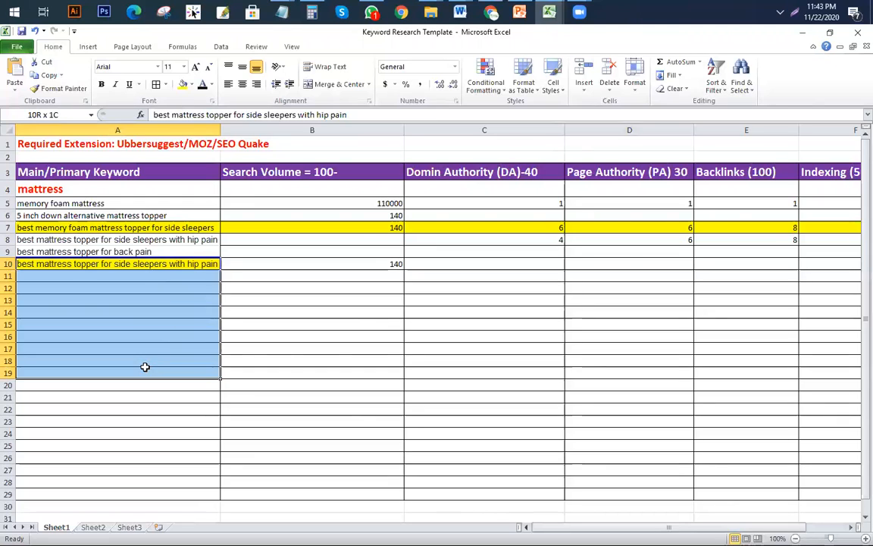
left_click(292, 358)
left_click_drag(121, 264, 110, 370)
left_click(122, 407)
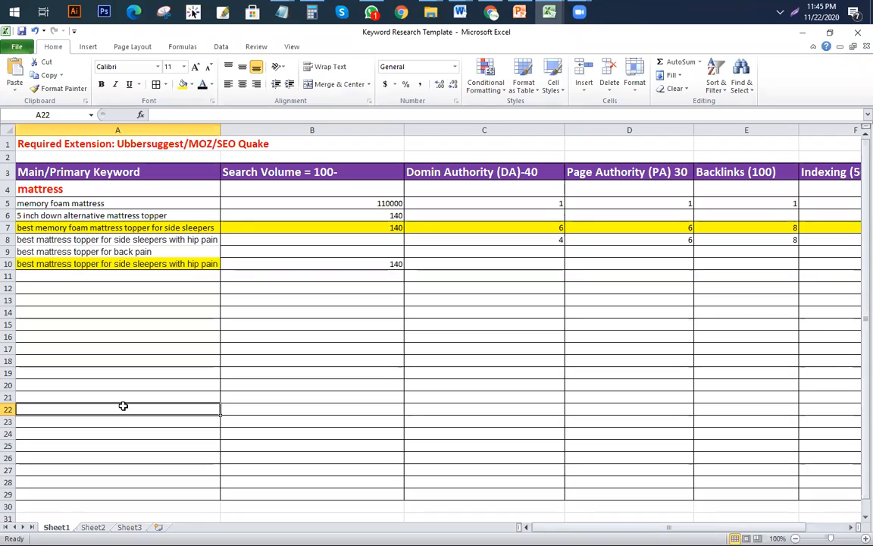
Step: Scan the SEOquake metrics under each result, then list bestmattress-brand.org's indexed pages
left_click(491, 11)
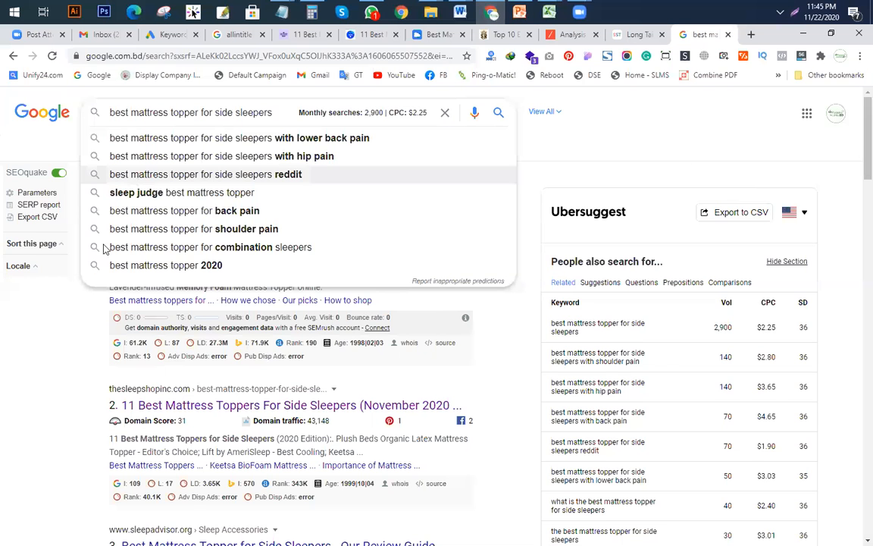
left_click(53, 303)
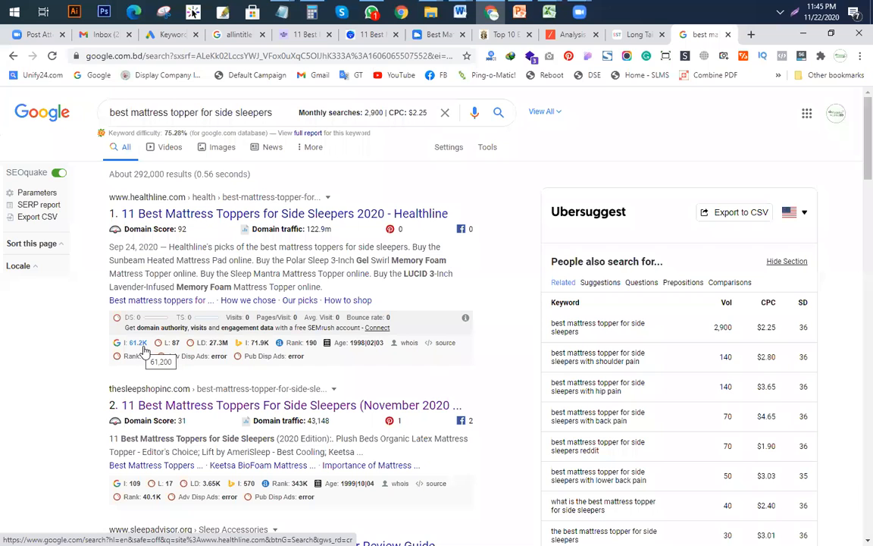
scroll(154, 286, "down", 3)
scroll(154, 286, "down", 15)
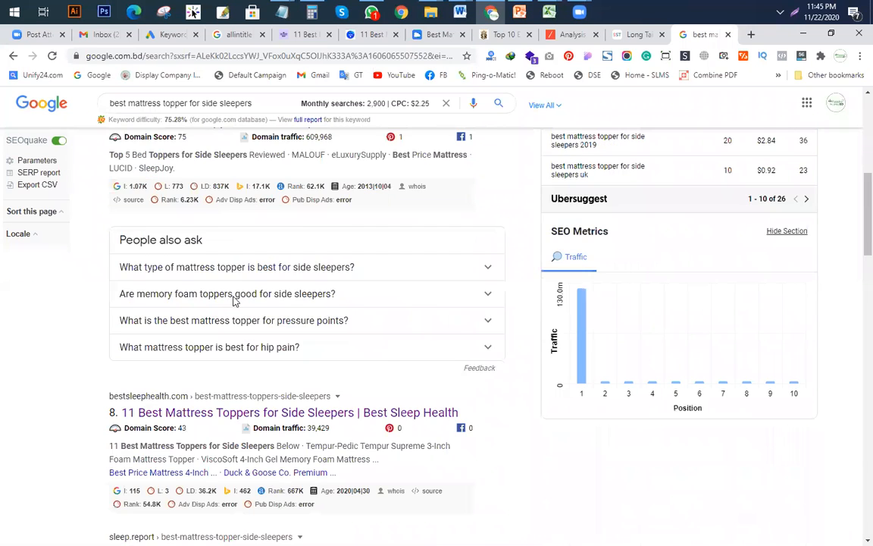
scroll(266, 258, "down", 5)
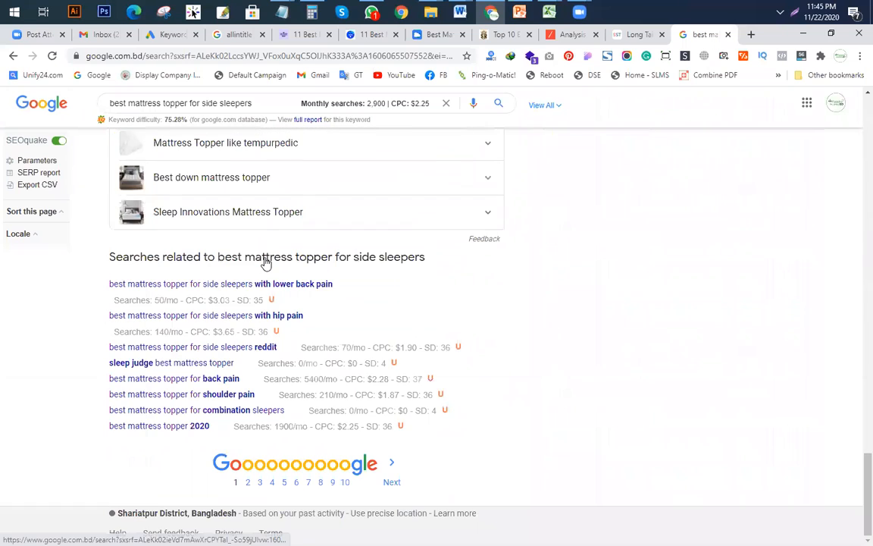
scroll(257, 265, "up", 4)
scroll(255, 270, "up", 3)
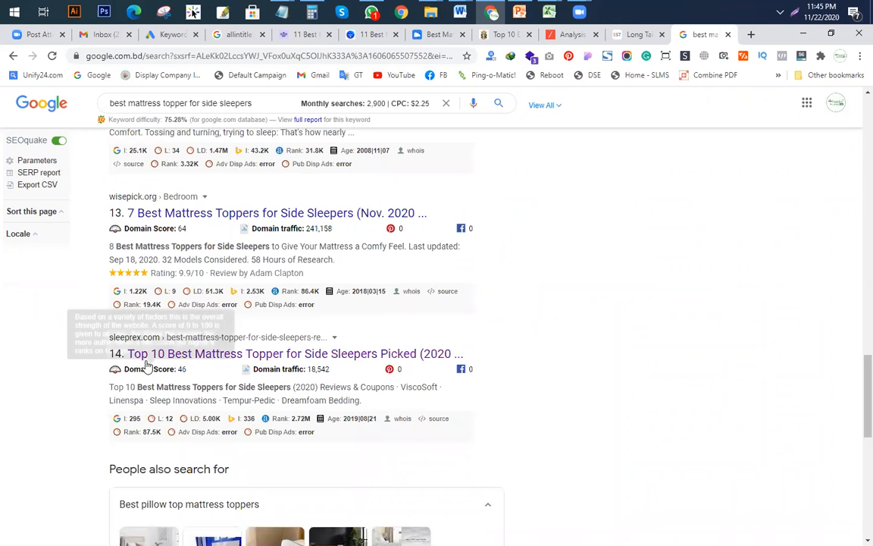
scroll(155, 307, "up", 2)
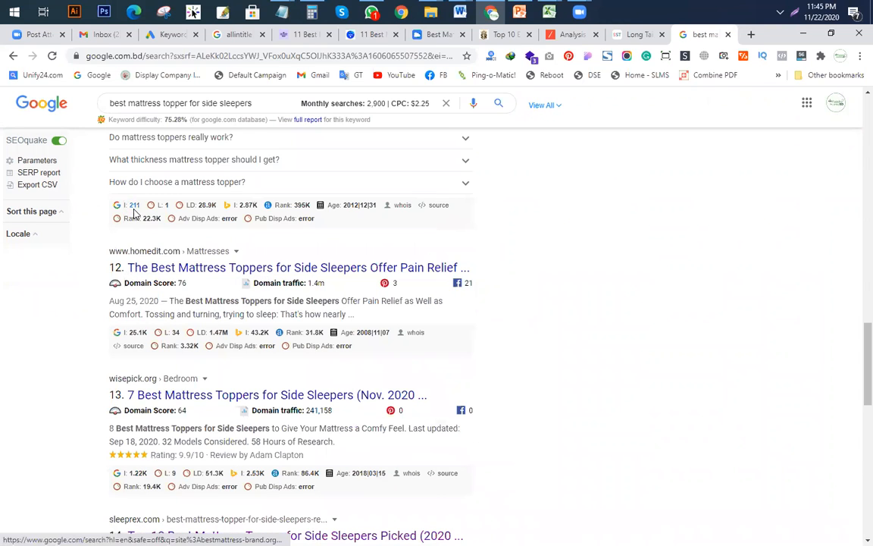
left_click(134, 205)
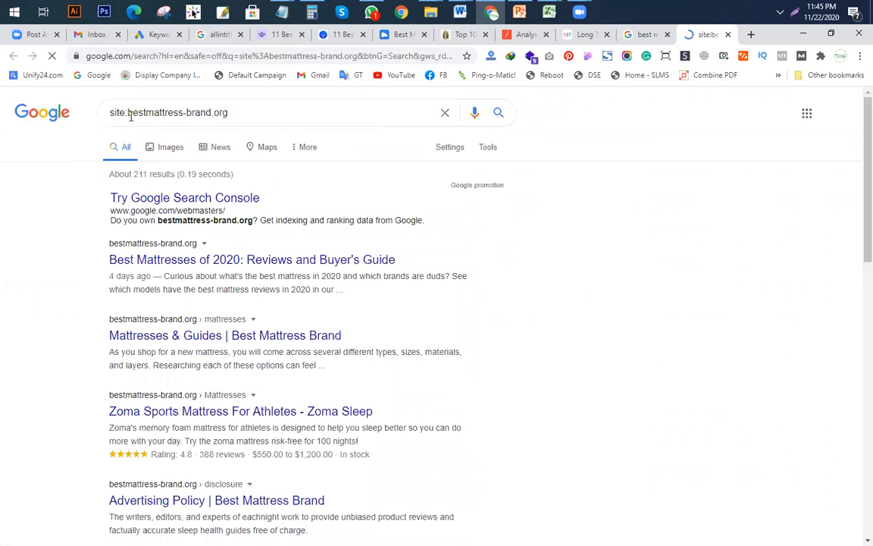
Step: Highlight bestmattress-brand.org in the site: query and scroll through the first results page
left_click_drag(127, 114, 234, 111)
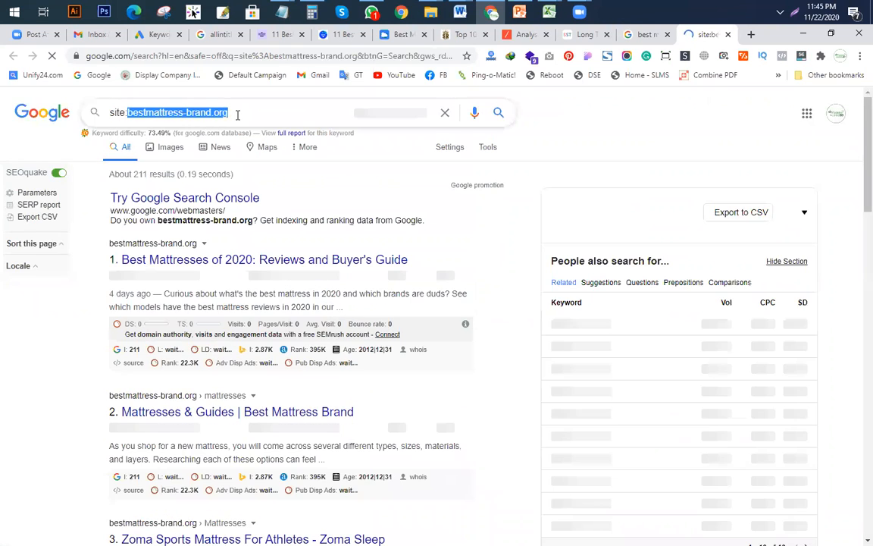
left_click(260, 117)
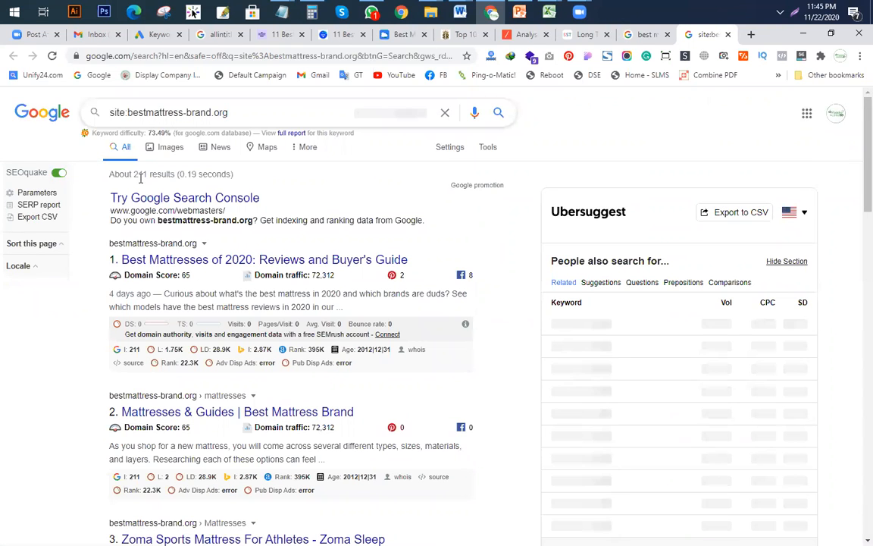
scroll(163, 220, "down", 4)
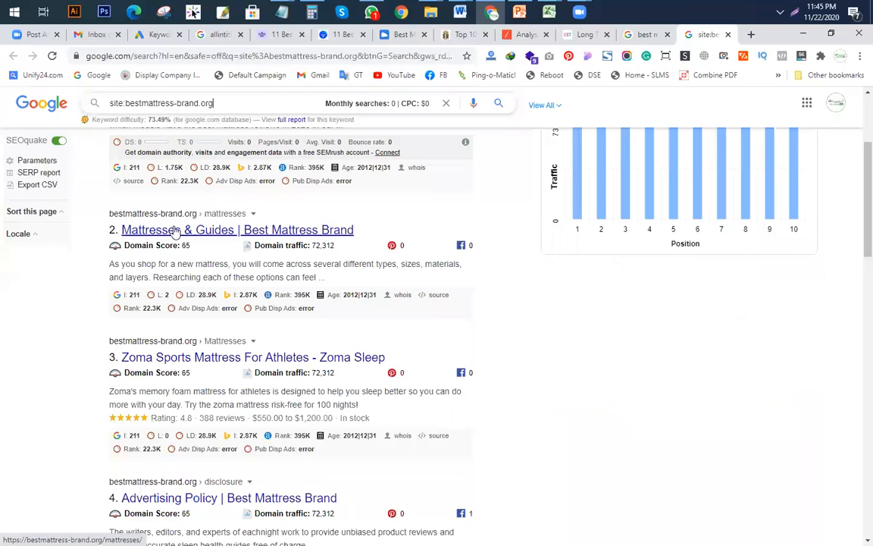
scroll(175, 229, "up", 4)
scroll(228, 258, "down", 1)
scroll(245, 296, "down", 10)
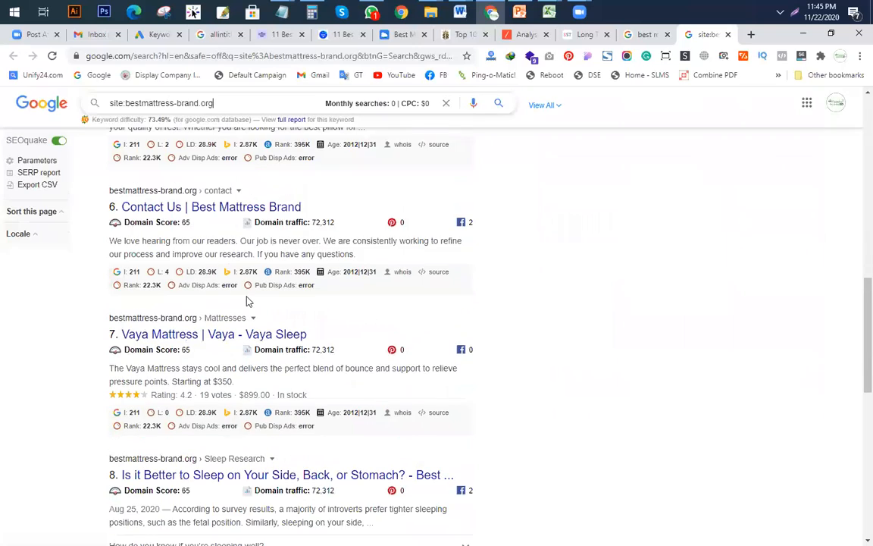
scroll(212, 303, "down", 4)
scroll(212, 302, "down", 4)
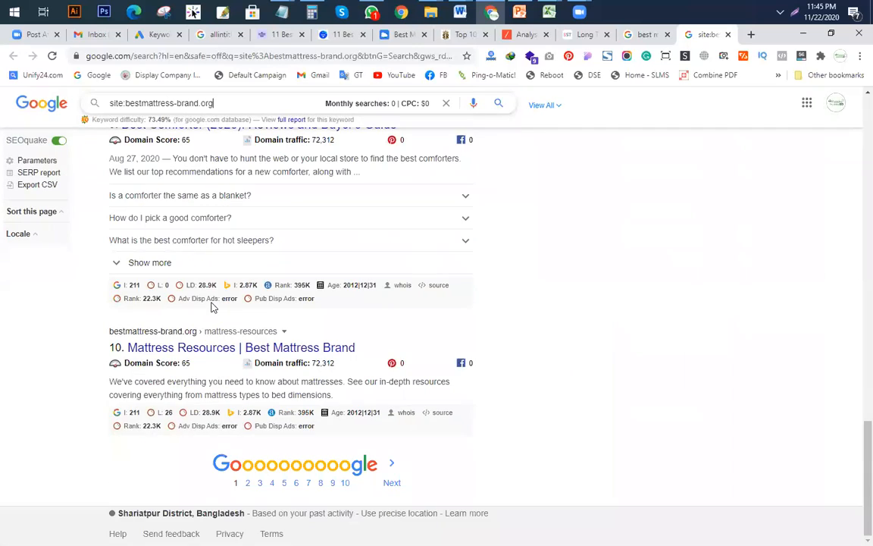
Step: Go to results page 2, open the commute-to-work article in result 18, then return
left_click(248, 483)
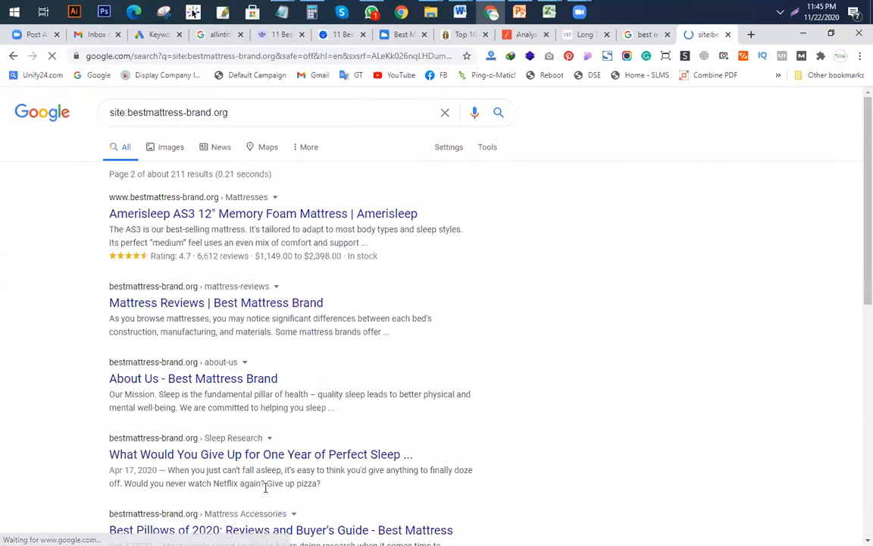
scroll(328, 427, "down", 10)
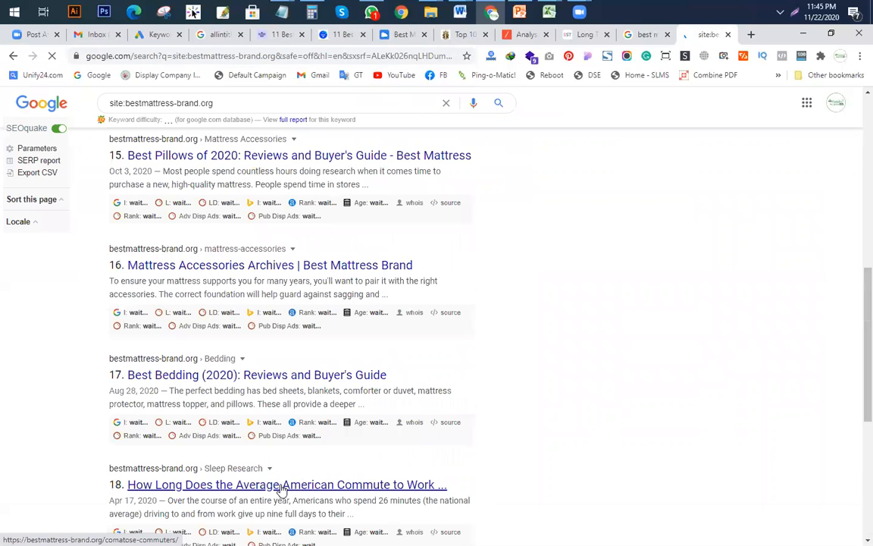
left_click(282, 485)
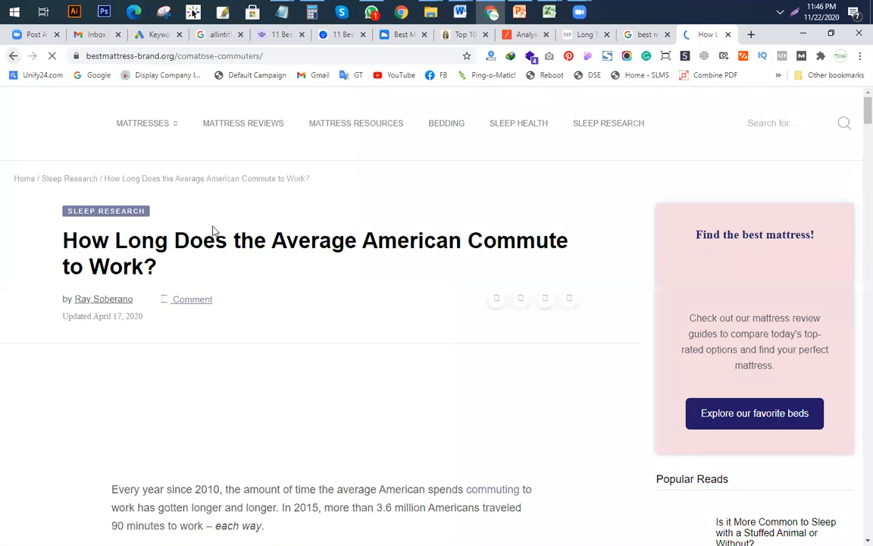
key("alt+Left")
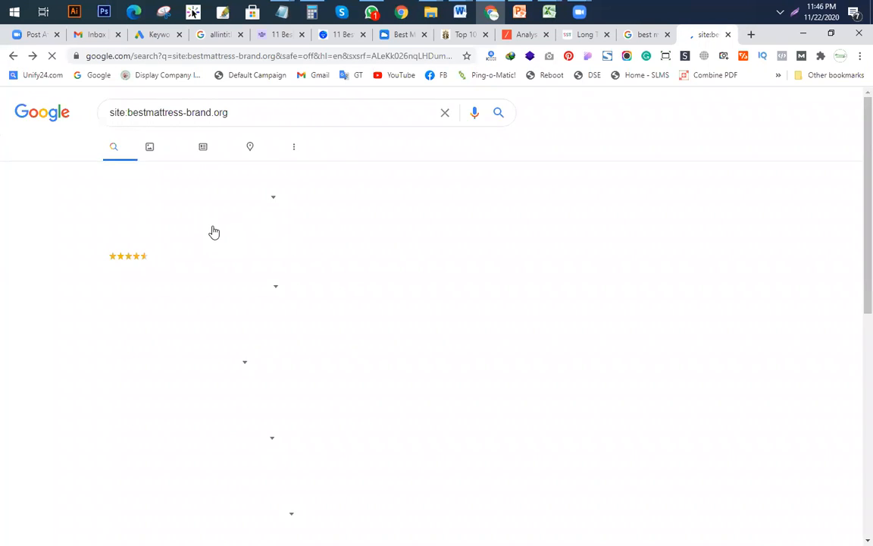
scroll(213, 232, "up", 9)
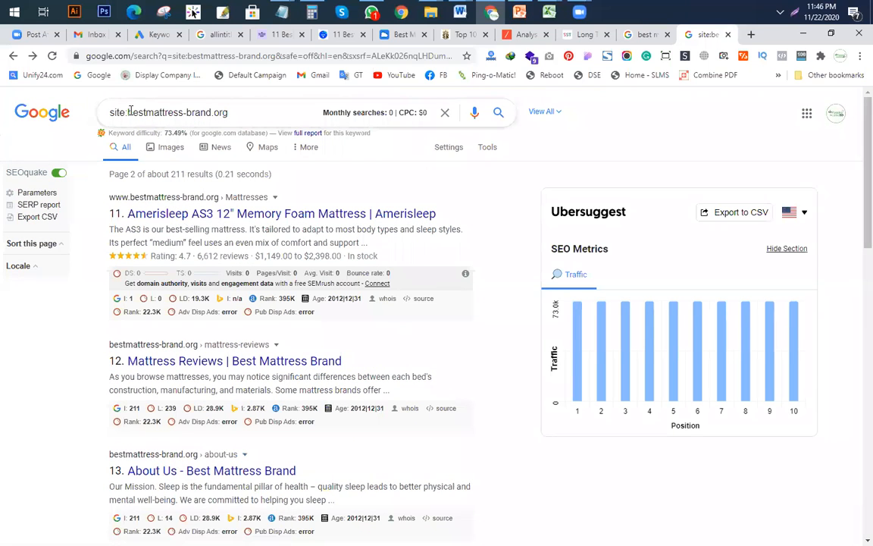
Step: Select the number 211 in 'Page 2 of about 211 results'
double_click(177, 174)
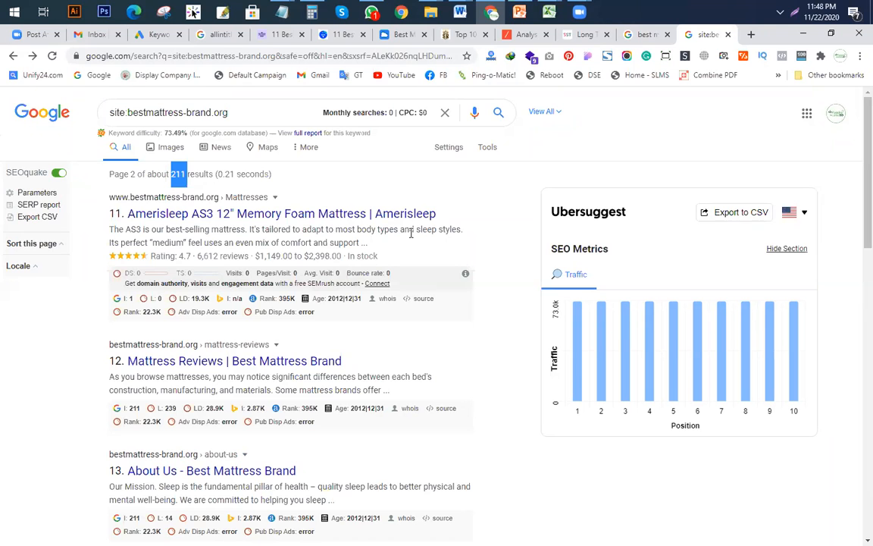
Step: Return to the Keyword Research Template and review row 10's yellow hip pain keyword and DA cell
left_click(548, 11)
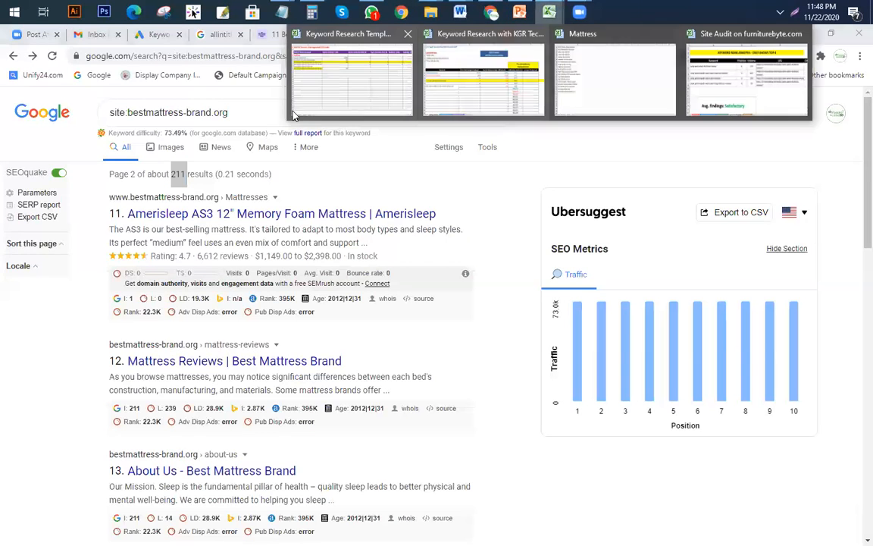
left_click(358, 88)
left_click_drag(172, 228, 166, 284)
left_click(158, 347)
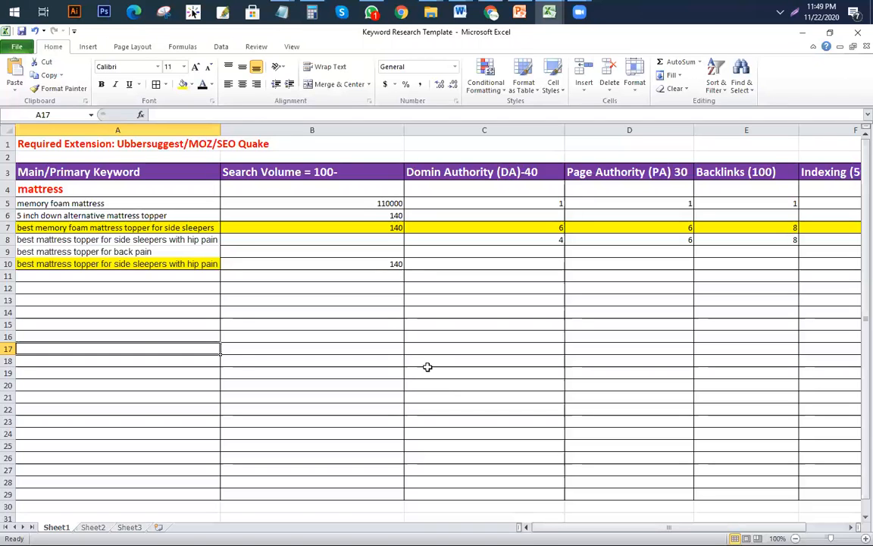
left_click(160, 263)
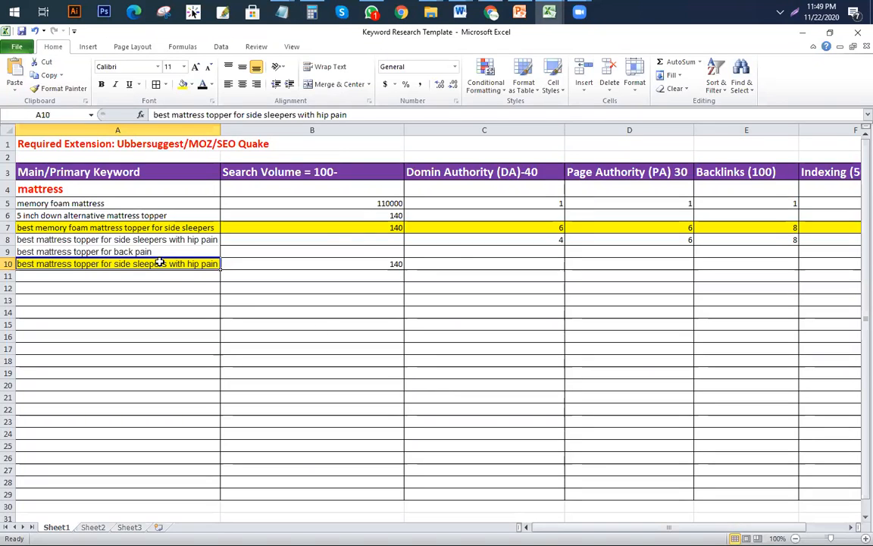
left_click(451, 266)
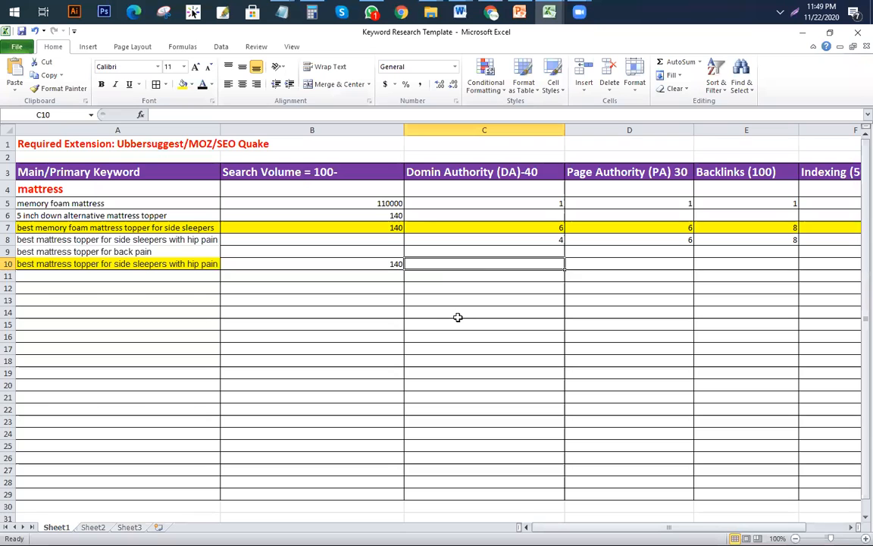
left_click(489, 11)
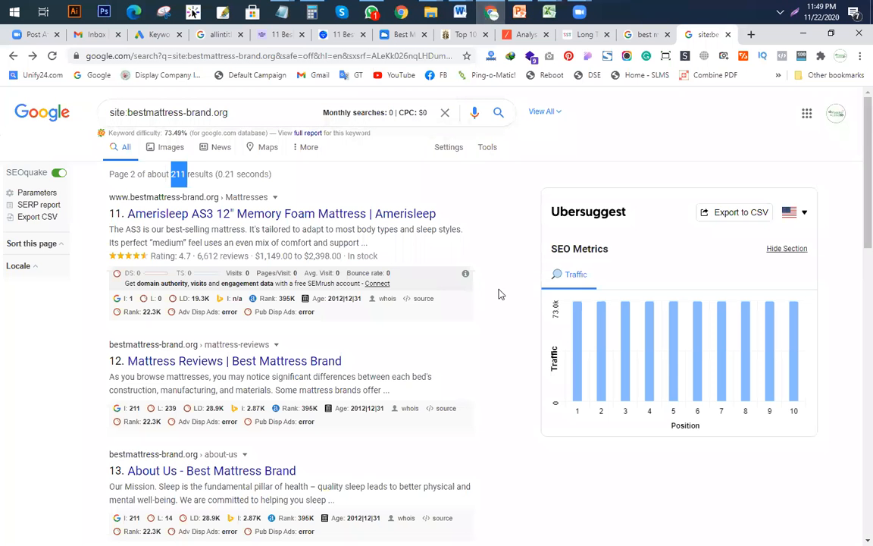
Step: Scroll through page 2 of the site:bestmattress-brand.org results, then go back to page 1
scroll(740, 118, "down", 3)
scroll(638, 376, "up", 3)
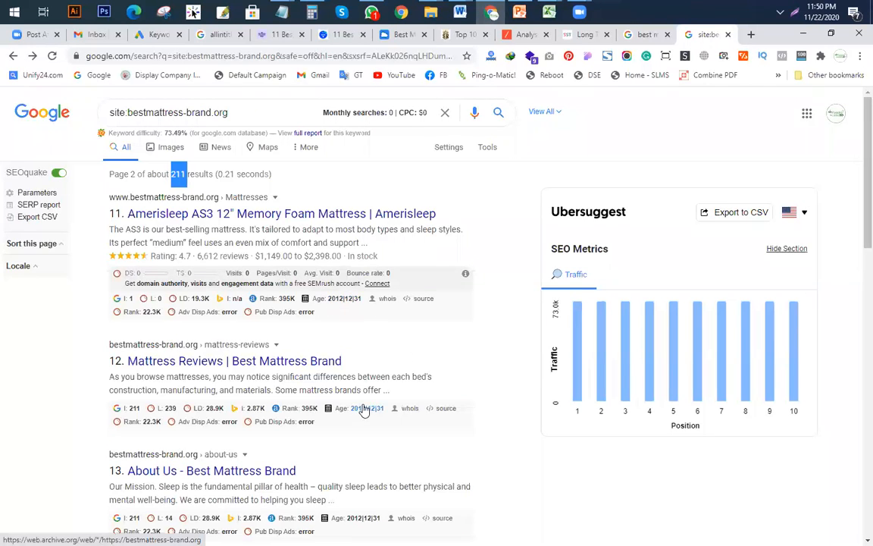
scroll(371, 409, "down", 4)
scroll(395, 402, "down", 4)
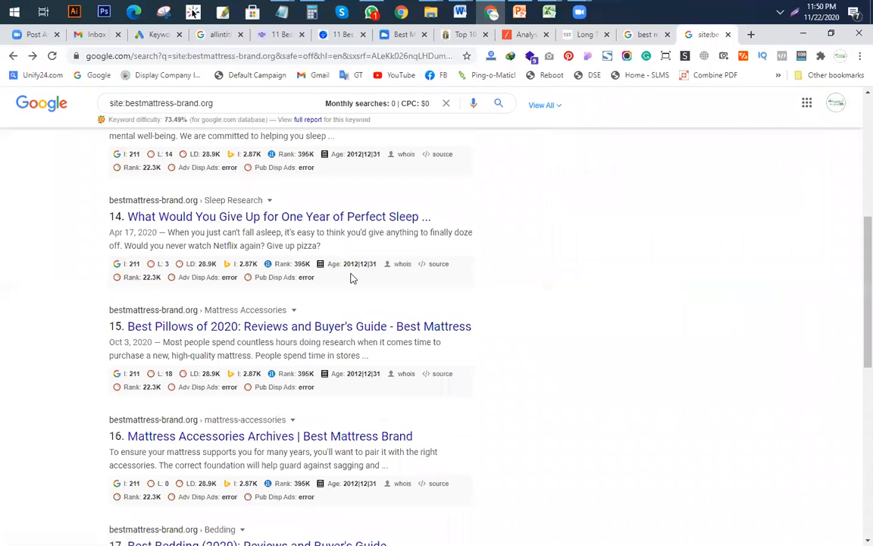
scroll(436, 374, "down", 1)
scroll(433, 329, "down", 2)
scroll(433, 329, "up", 8)
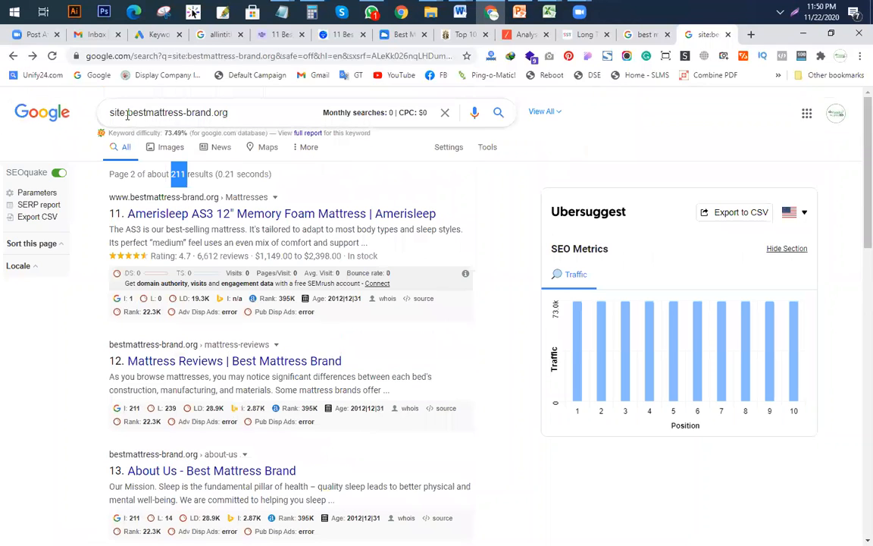
left_click(14, 57)
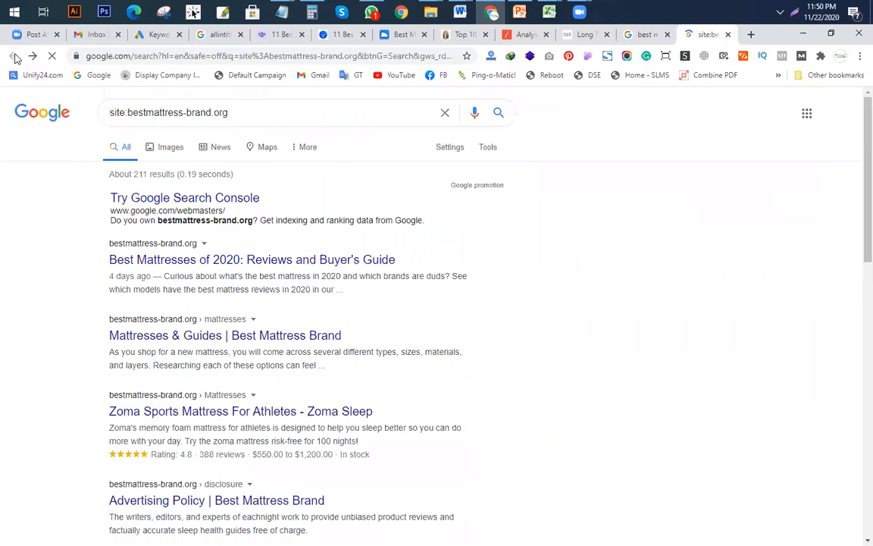
Step: Delete the site: prefix and the remaining bestmattress-brand.org text from the query
left_click(127, 113)
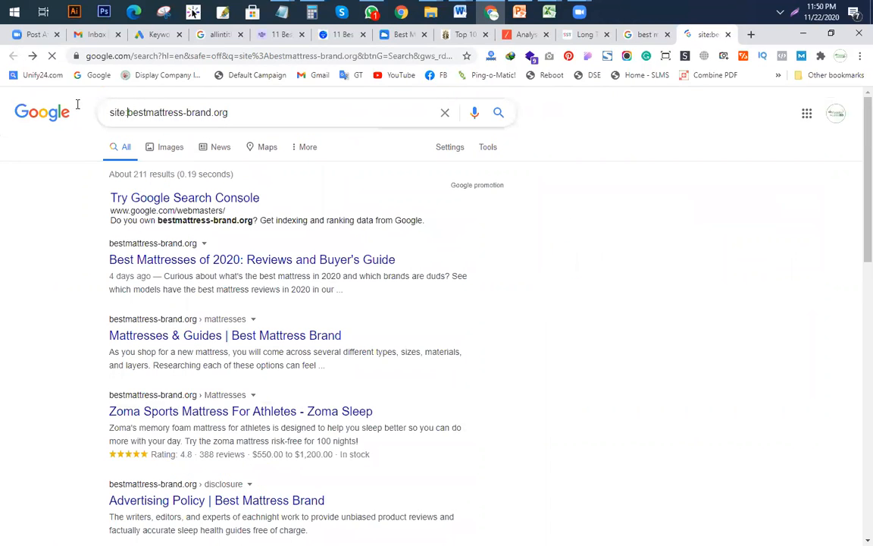
key("shift+Home")
key("BackSpace")
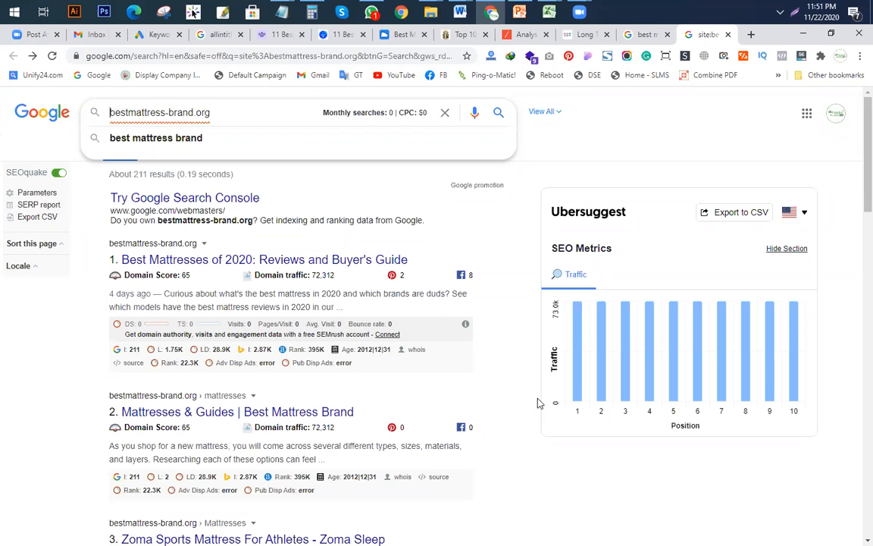
key("Down")
key("BackSpace")
key("BackSpace")
key("BackSpace")
key("BackSpace")
key("BackSpace")
key("BackSpace")
key("BackSpace")
key("BackSpace")
key("BackSpace")
key("BackSpace")
key("BackSpace")
key("BackSpace")
key("BackSpace")
key("BackSpace")
key("BackSpace")
key("BackSpace")
key("BackSpace")
key("BackSpace")
key("BackSpace")
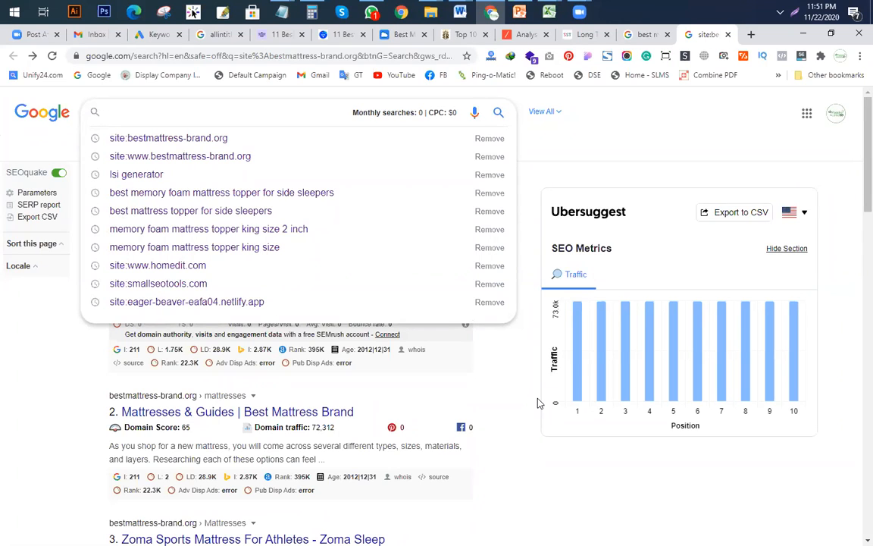
Step: Close the ten keyword, allintitle, article, long-tail and site: search tabs until Gmail shows
left_click(181, 35)
left_click(182, 35)
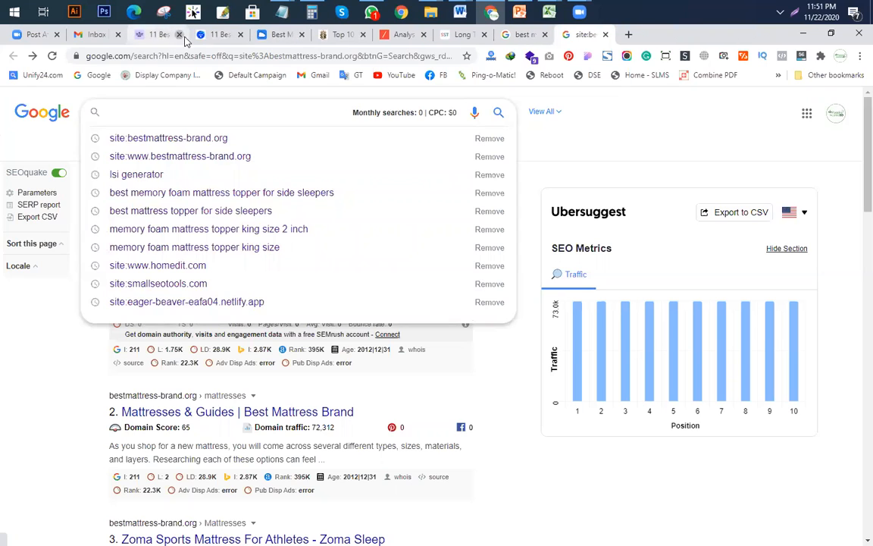
left_click(182, 35)
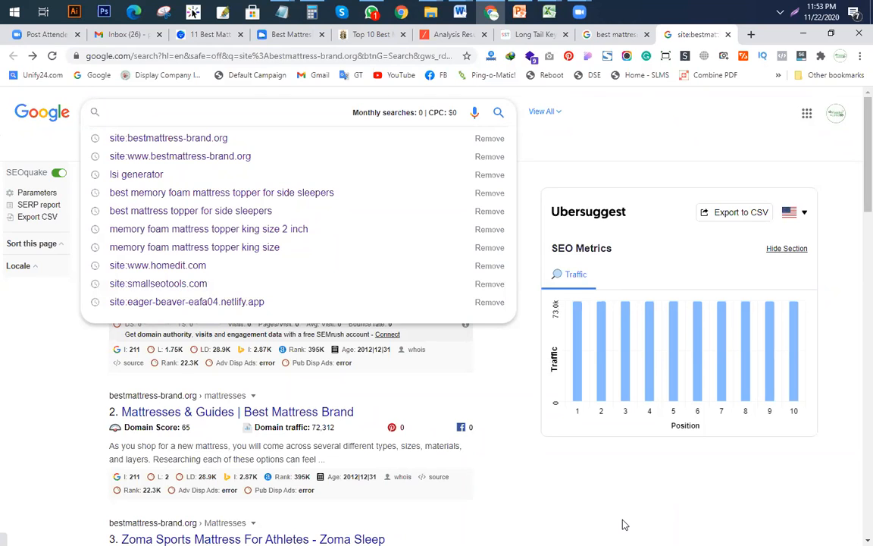
left_click(240, 34)
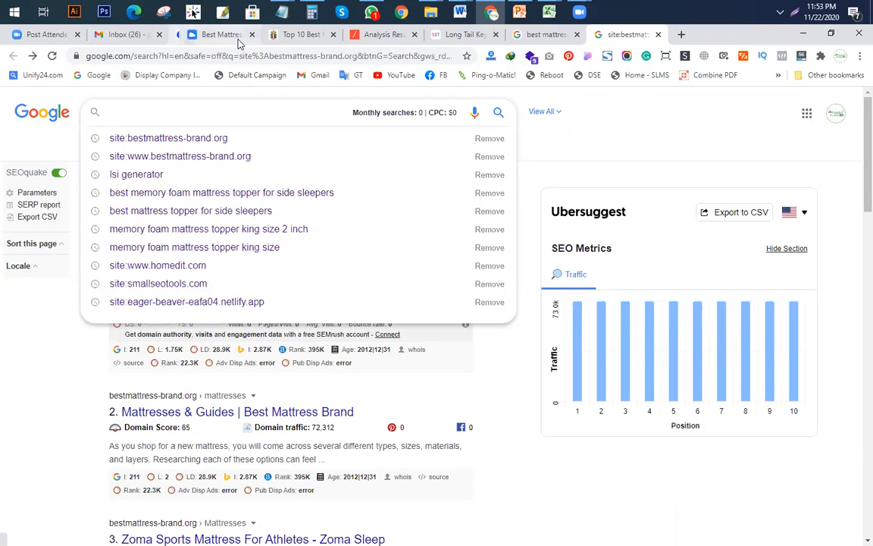
left_click(240, 35)
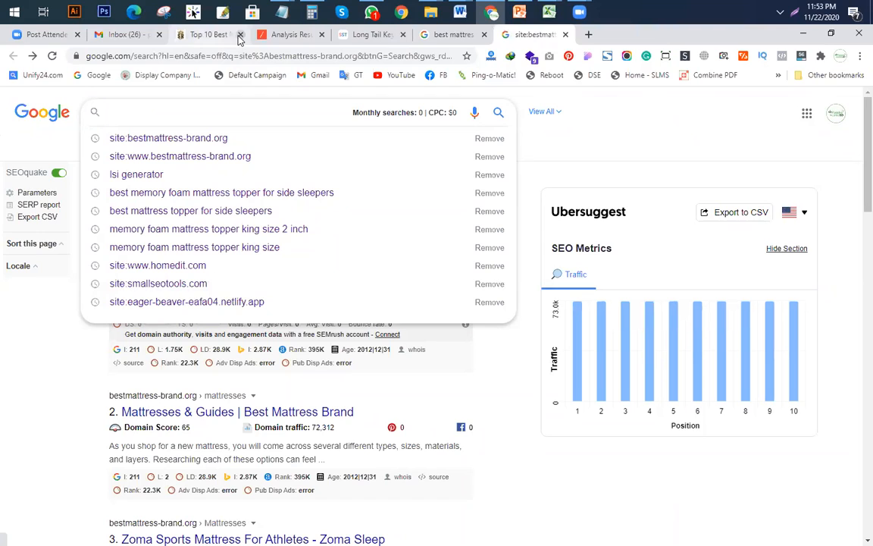
left_click(240, 35)
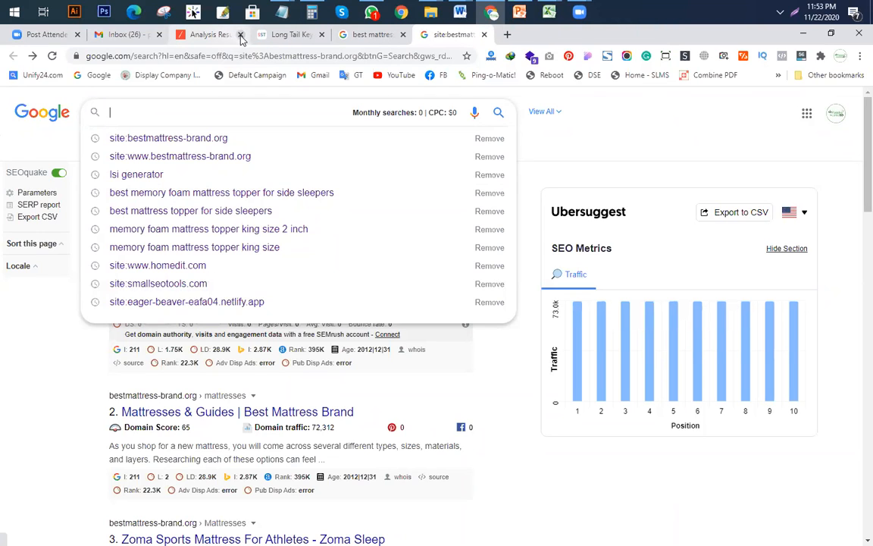
left_click(240, 35)
left_click(240, 35)
left_click(240, 35)
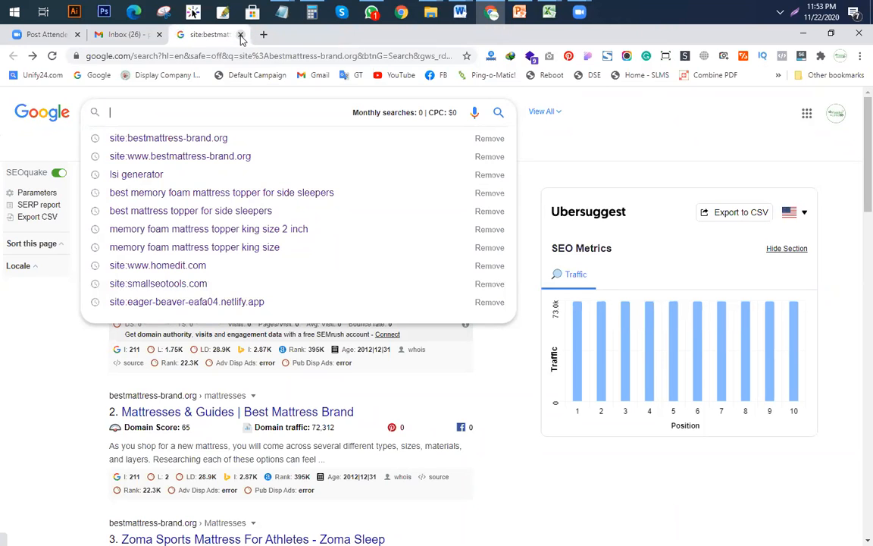
left_click(241, 35)
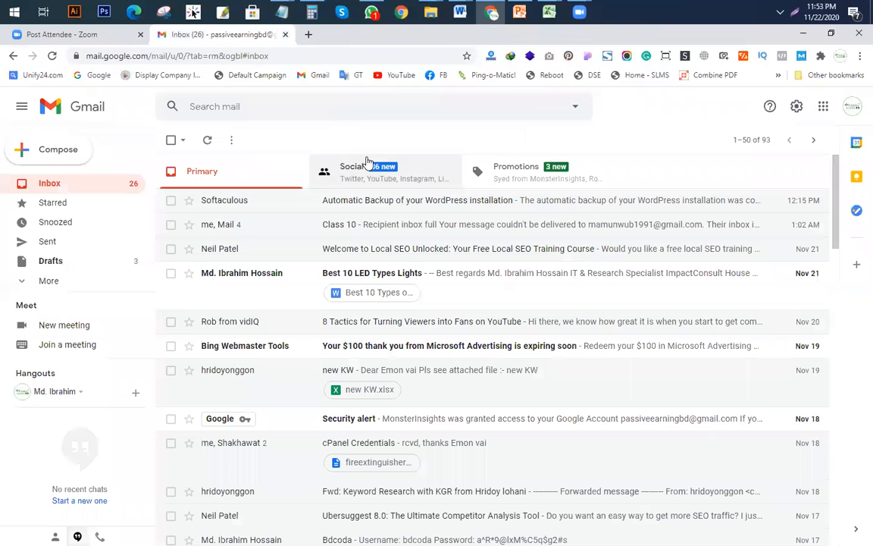